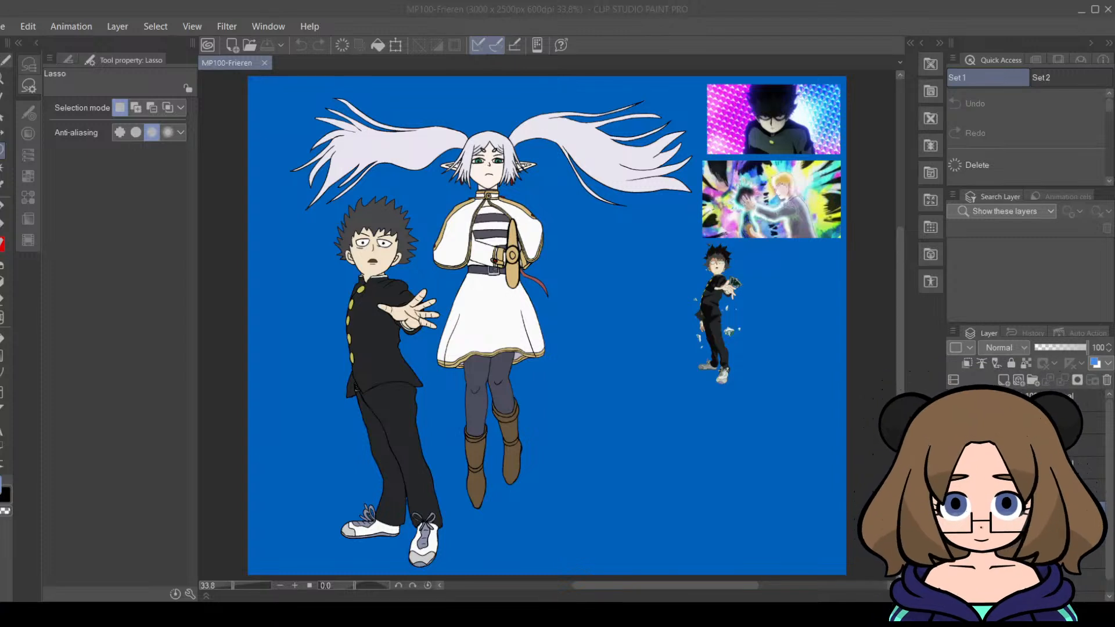
key("alt+Tab")
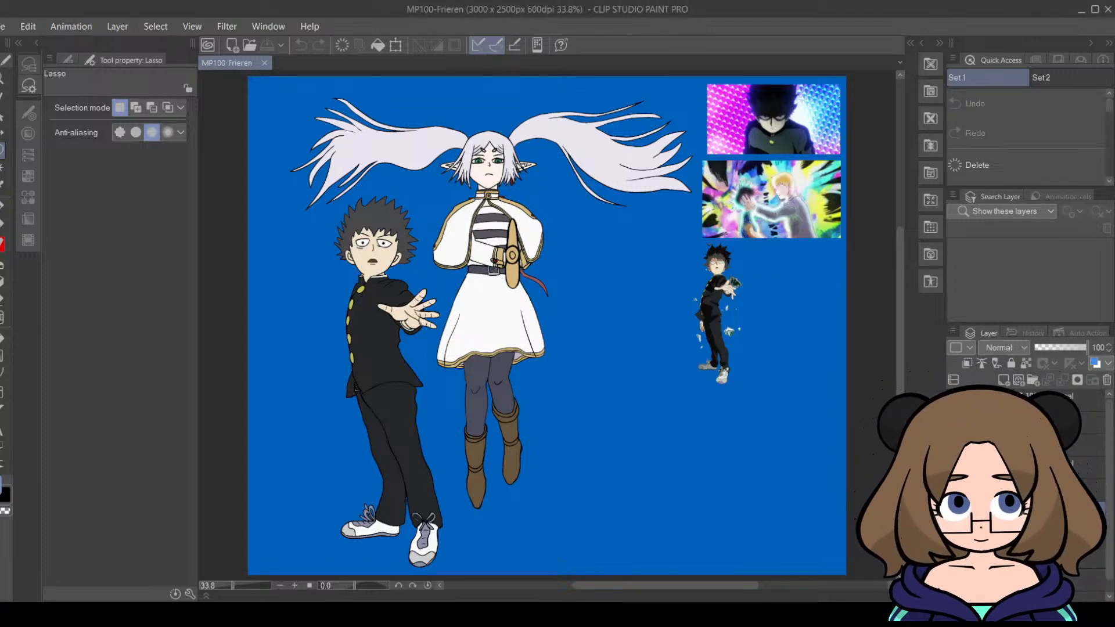
key("alt+Tab")
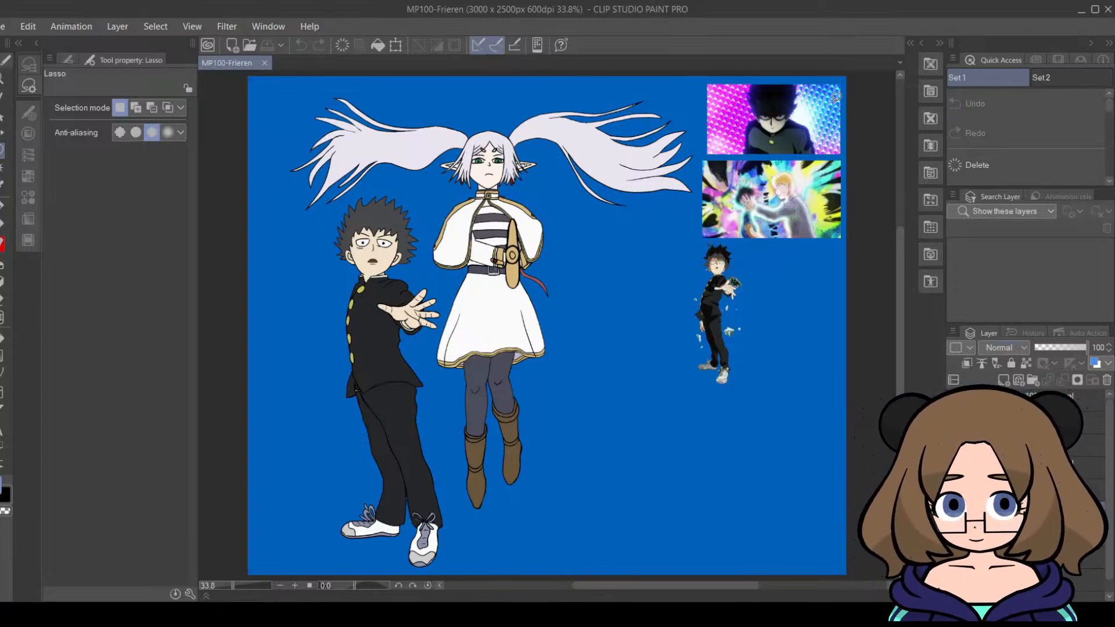
Step: Set the G-pen to size 4.5 with white picked from the drawing and paint the eye white and highlights in the elf's eyes
left_click_drag(233, 586, 238, 585)
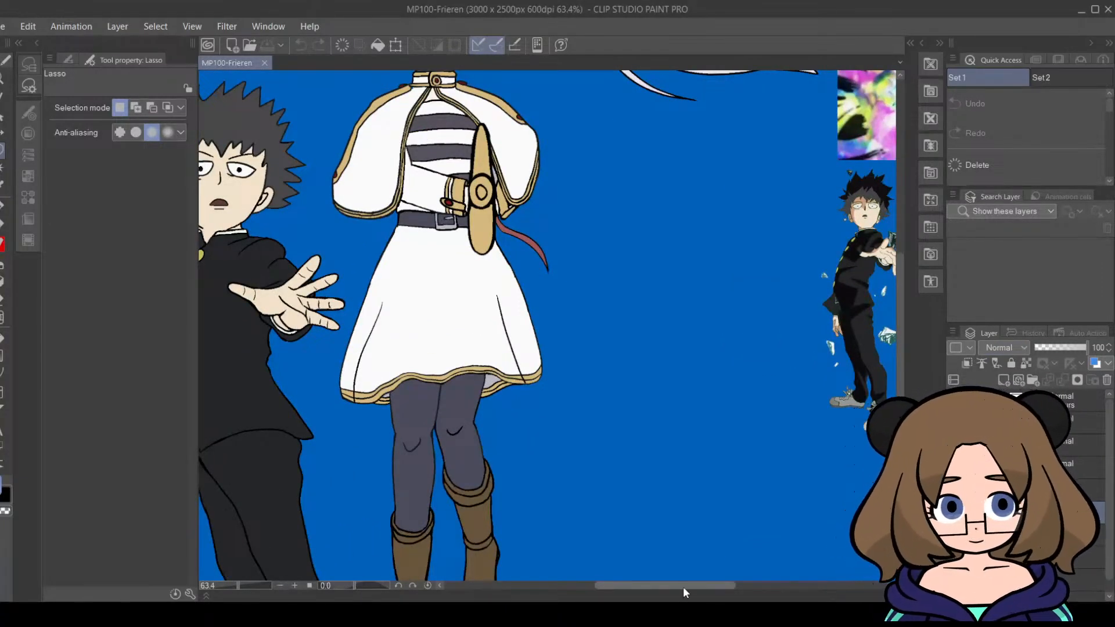
left_click_drag(683, 587, 648, 587)
mouse_move(901, 357)
left_mouse_down()
mouse_move(904, 312)
mouse_move(906, 324)
left_mouse_up()
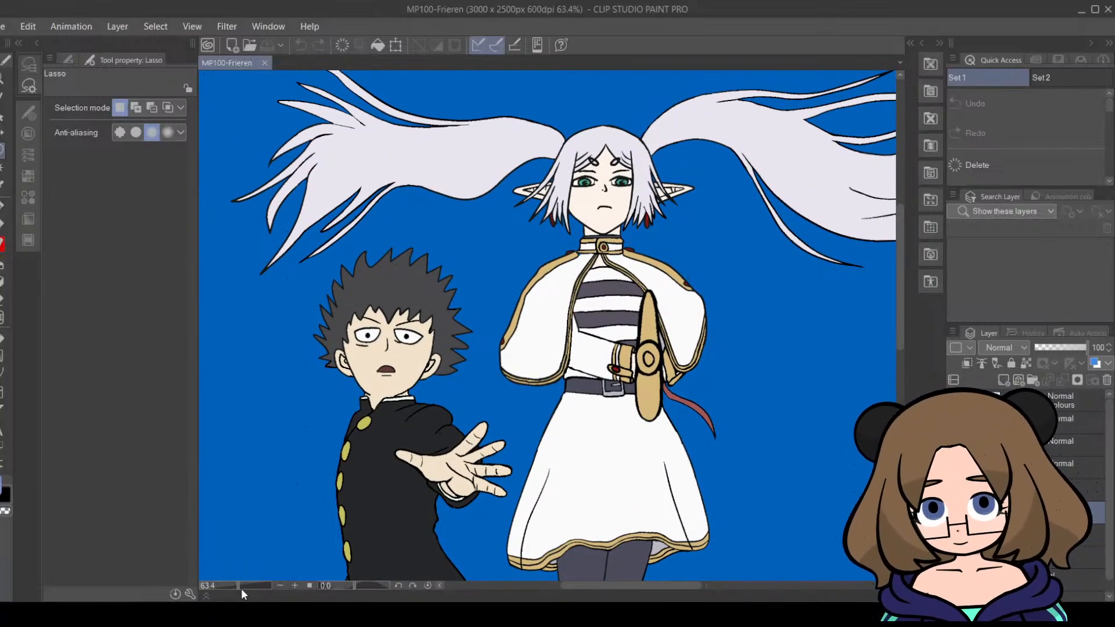
left_click_drag(238, 587, 251, 586)
left_click_drag(901, 268, 905, 212)
left_click_drag(621, 587, 652, 588)
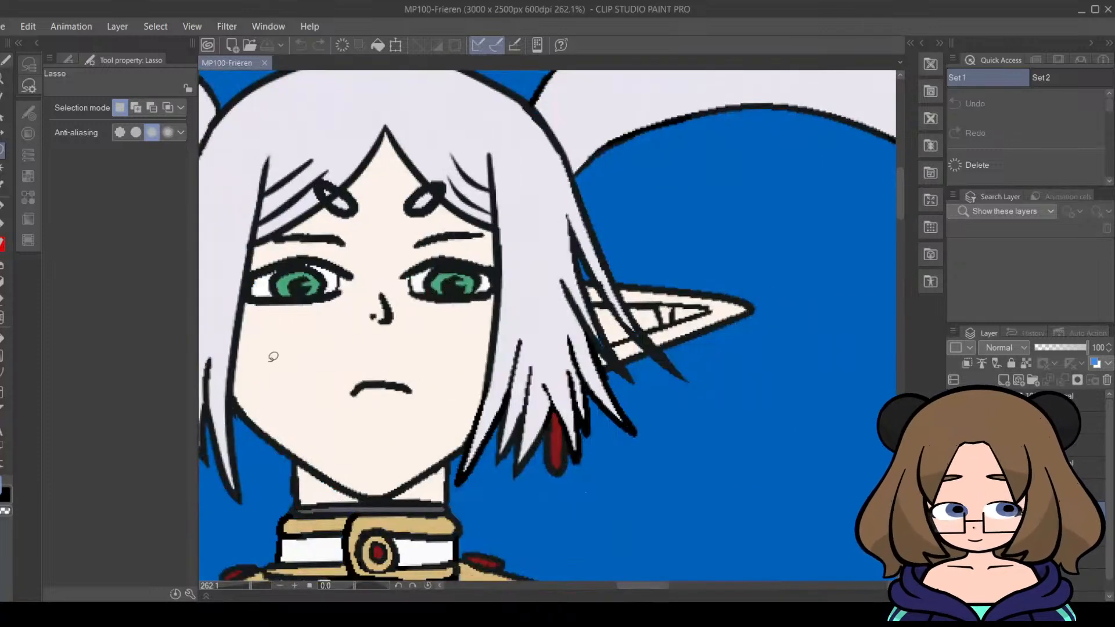
key("i")
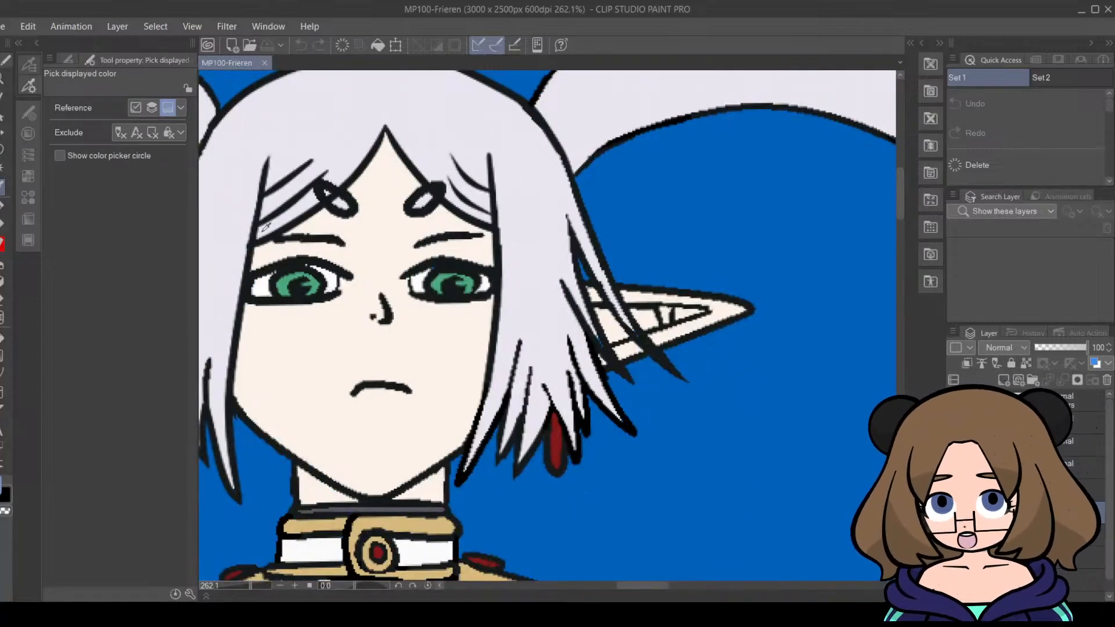
key("p")
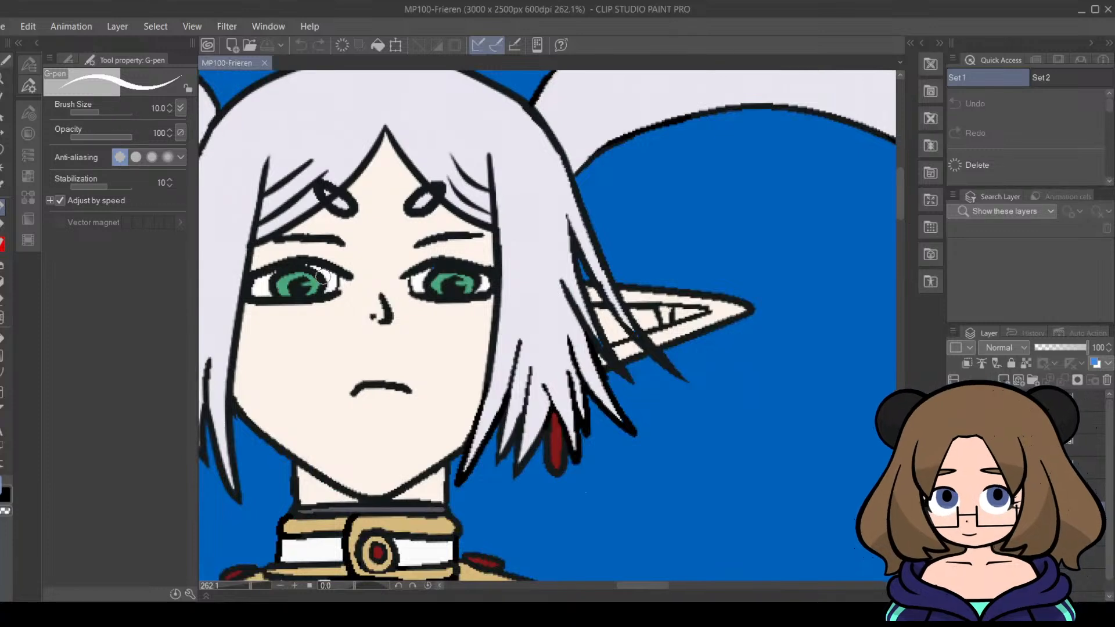
left_click(95, 109)
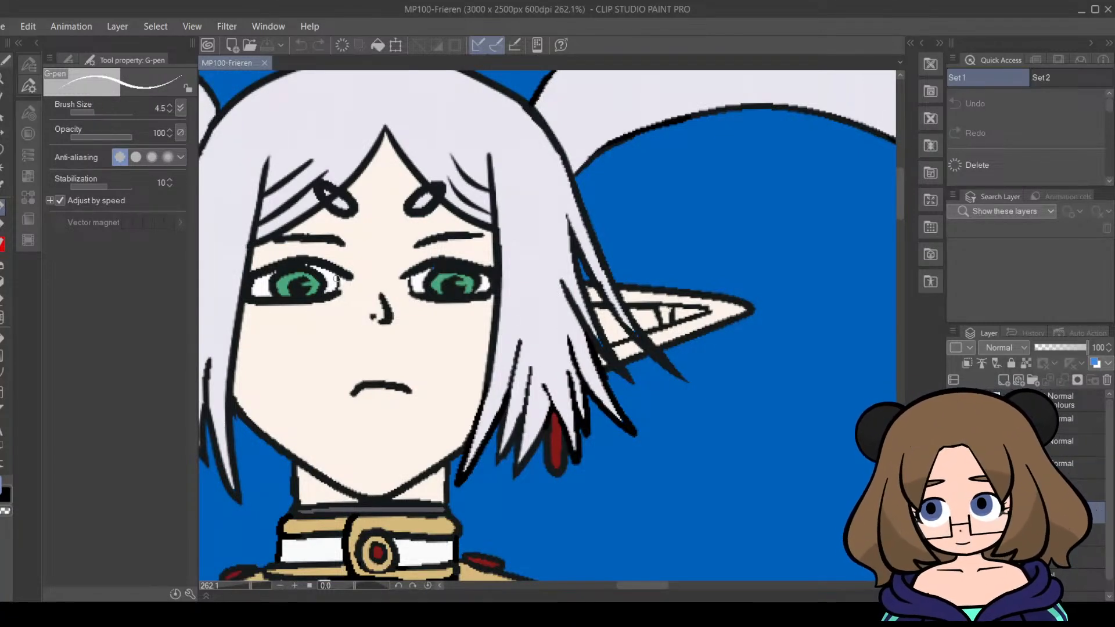
left_click_drag(336, 280, 341, 287)
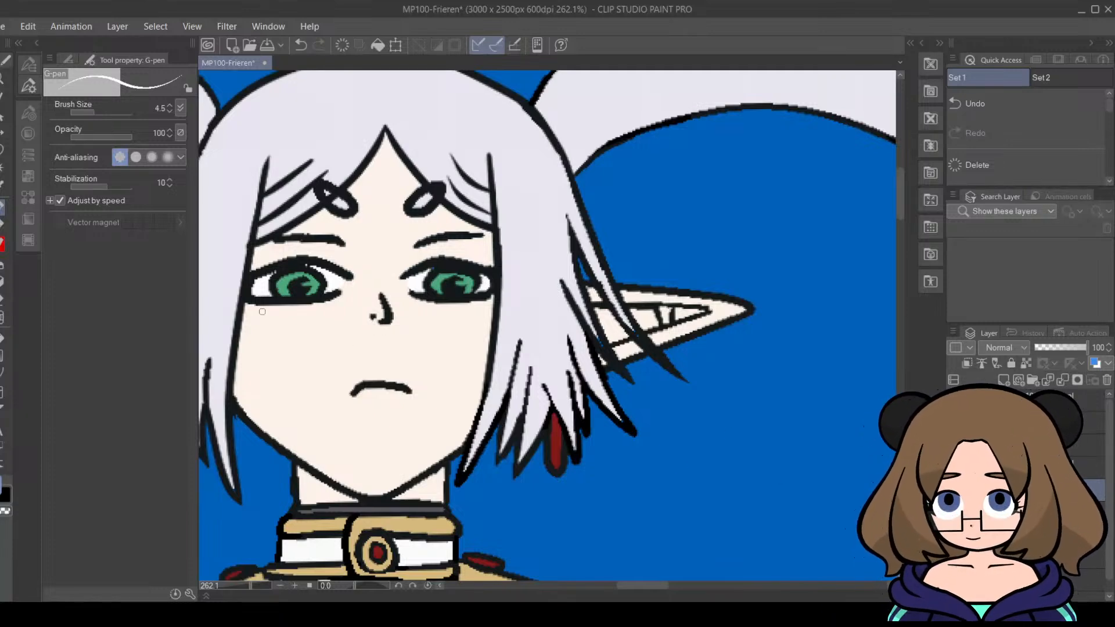
left_click(305, 284)
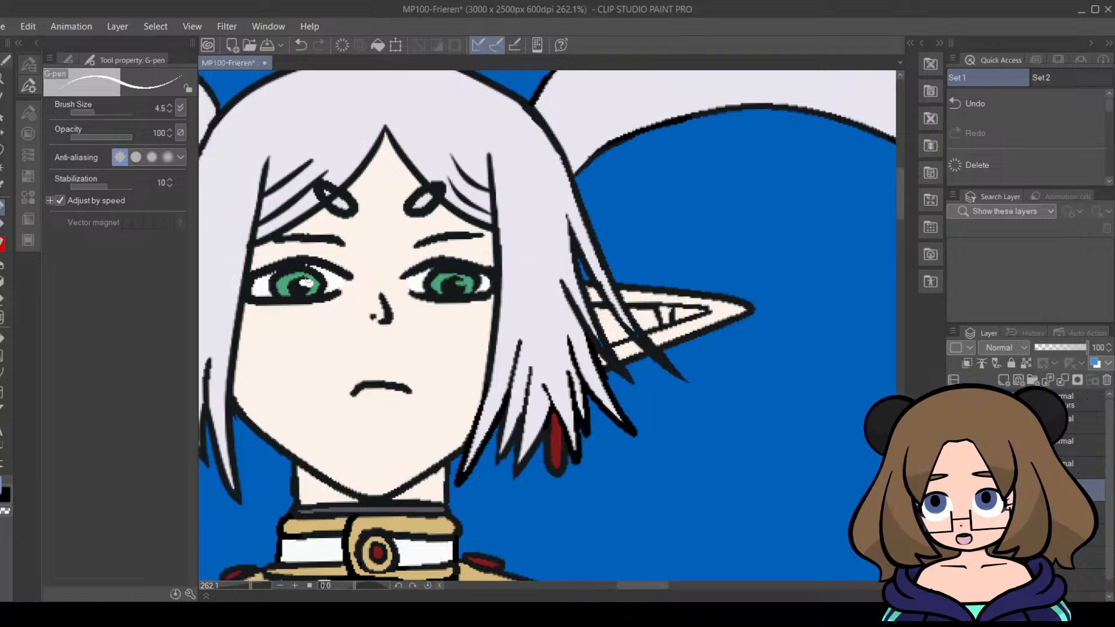
left_click(460, 282)
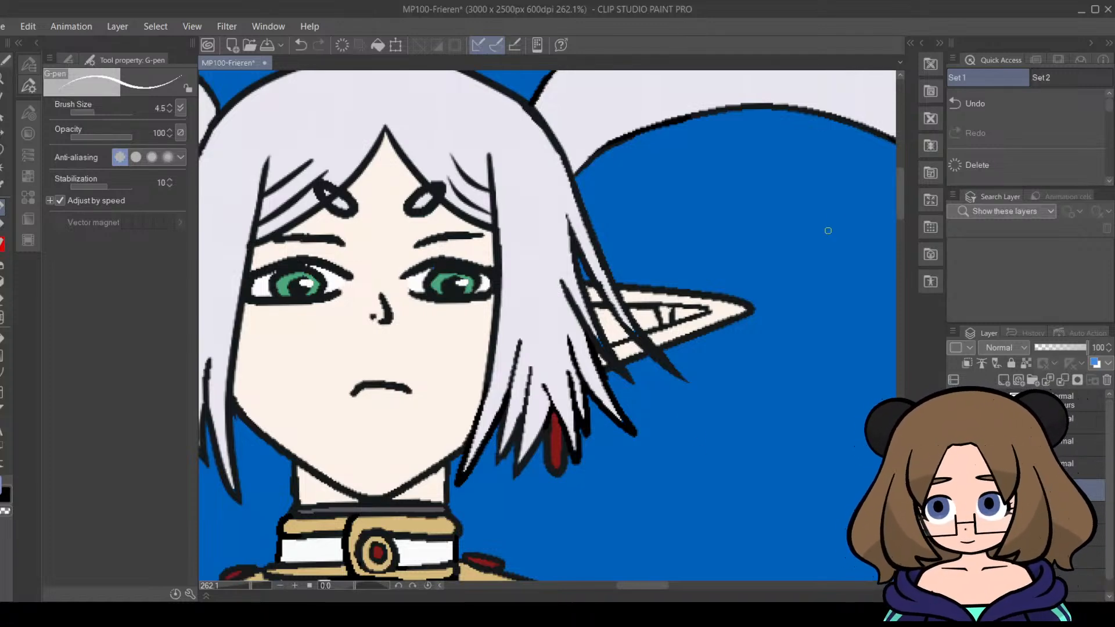
Step: Pick the iris green and repaint the irises of both elf eyes with the G-pen
left_click(3, 188)
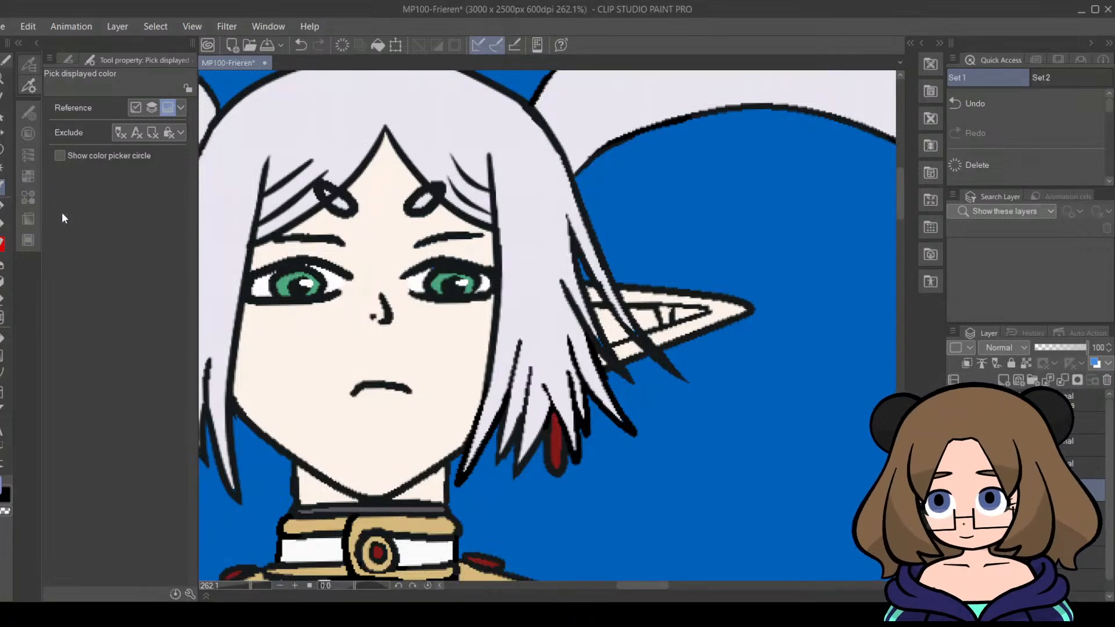
key("p")
mouse_move(280, 285)
left_mouse_down()
mouse_move(303, 273)
mouse_move(315, 292)
left_mouse_up()
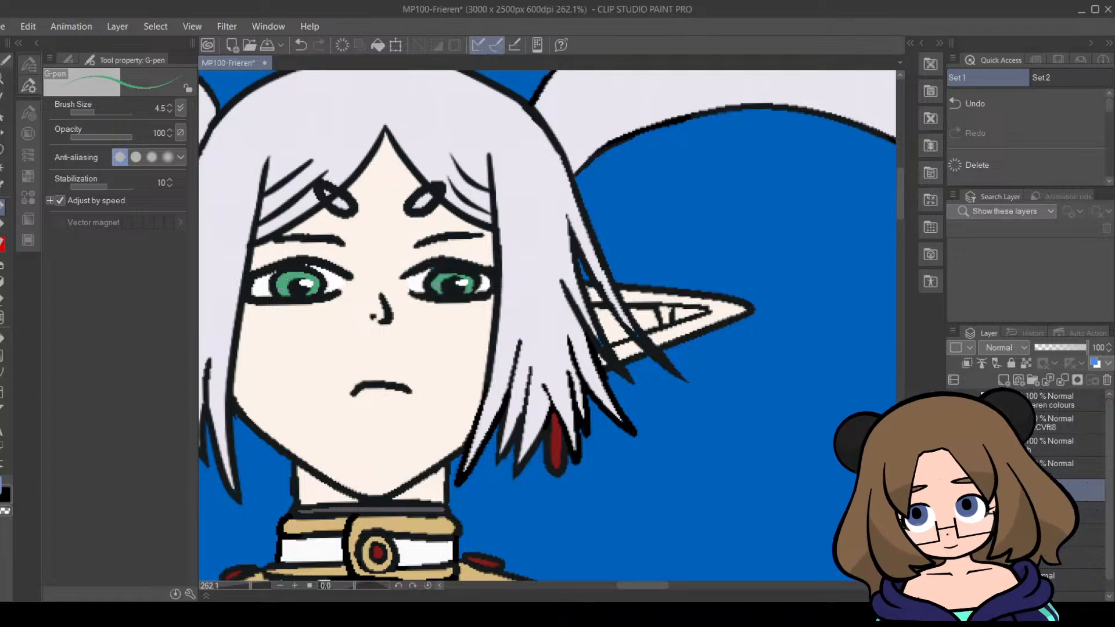
mouse_move(432, 283)
left_mouse_down()
mouse_move(451, 273)
mouse_move(468, 283)
left_mouse_up()
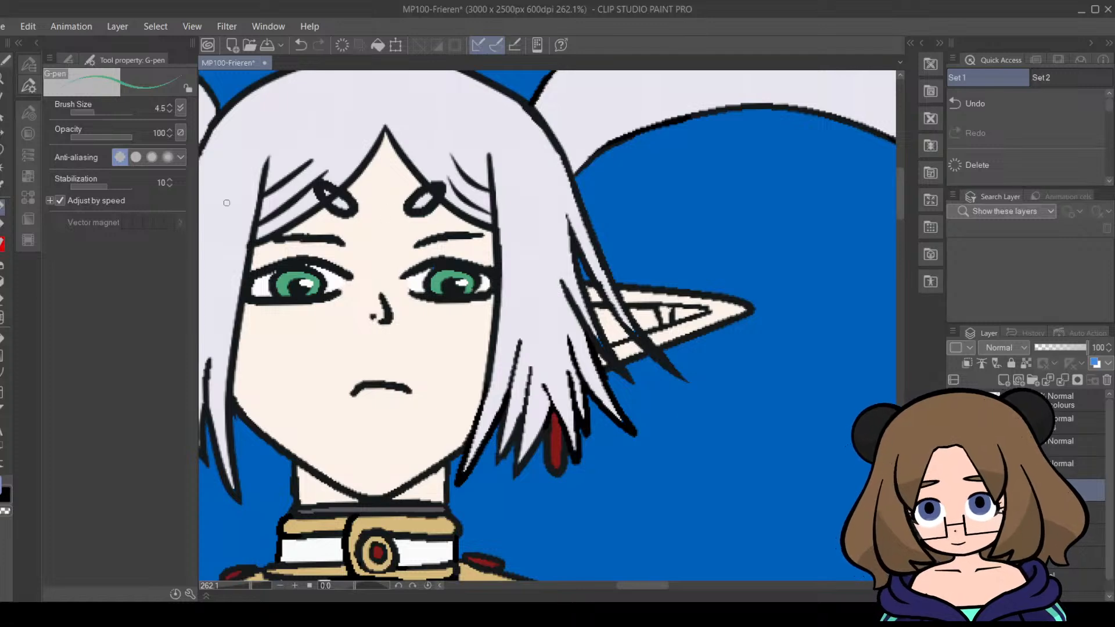
Step: Paint black pupils in both of the elf's eyes with the G-pen and set its stabilization to 2
left_click(7, 493)
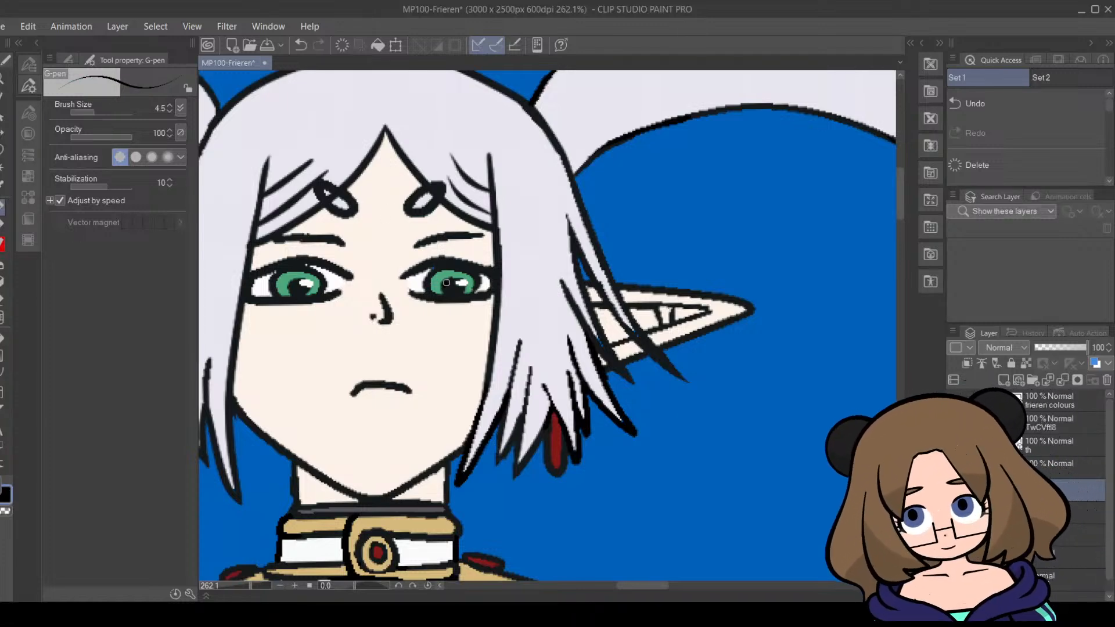
left_click_drag(449, 280, 458, 278)
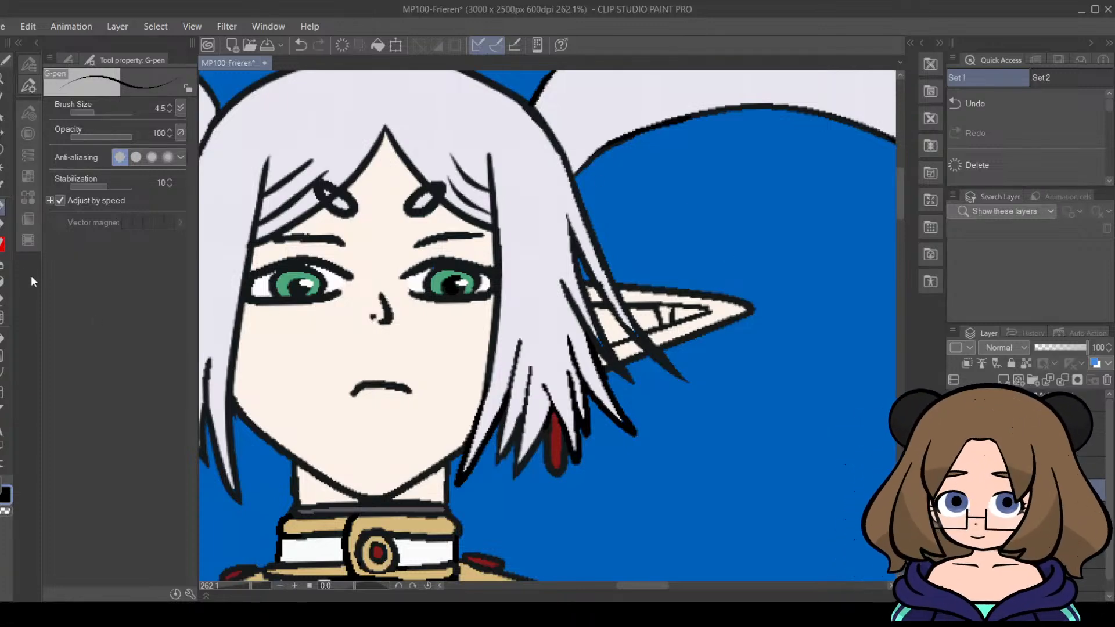
key("i")
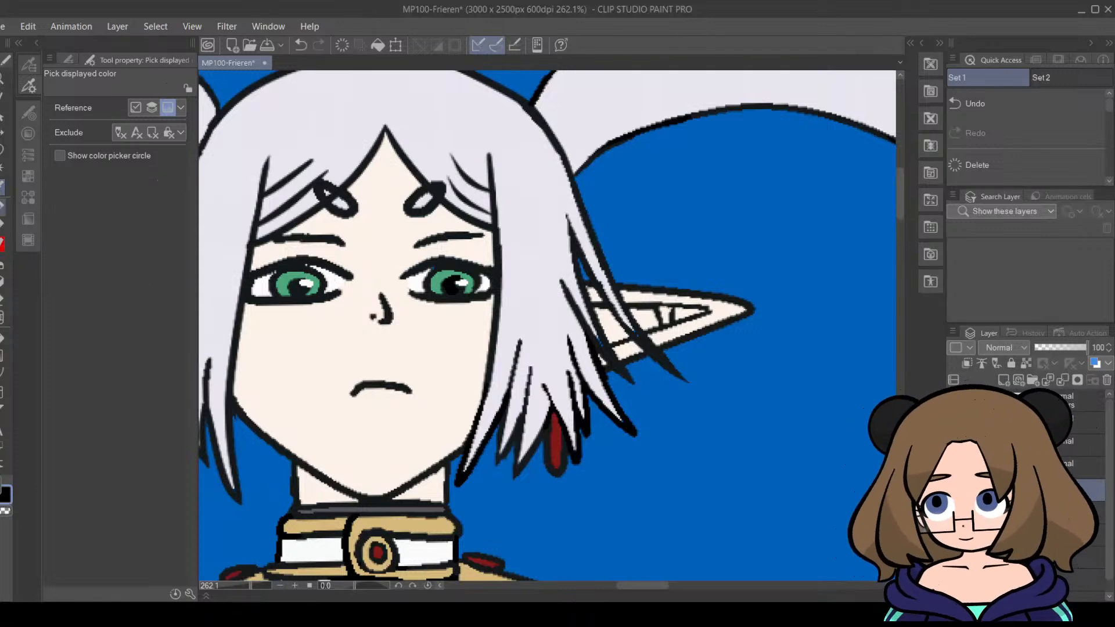
left_click(1, 207)
left_click_drag(302, 280, 295, 287)
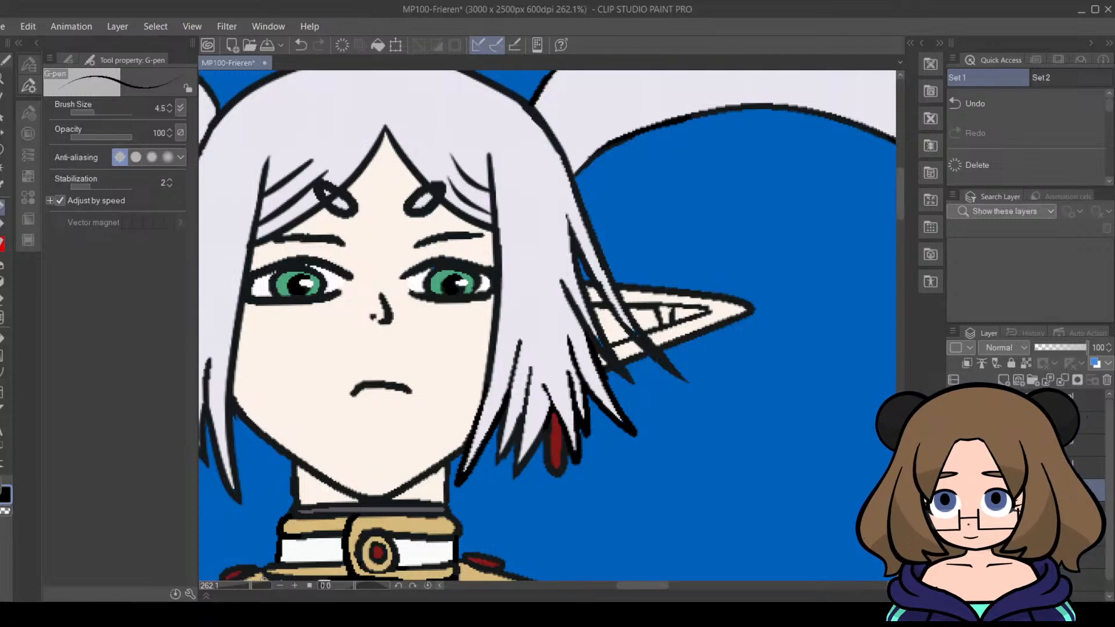
Step: Examine the elf's repainted eyes from a distance and close up
left_click(2, 483)
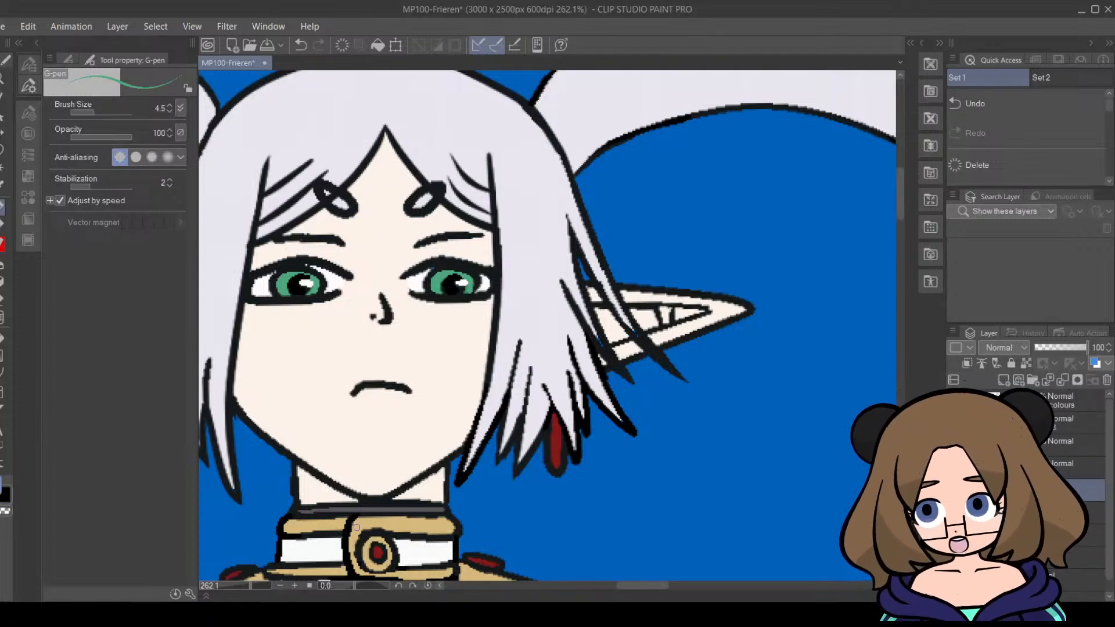
left_click_drag(251, 587, 235, 585)
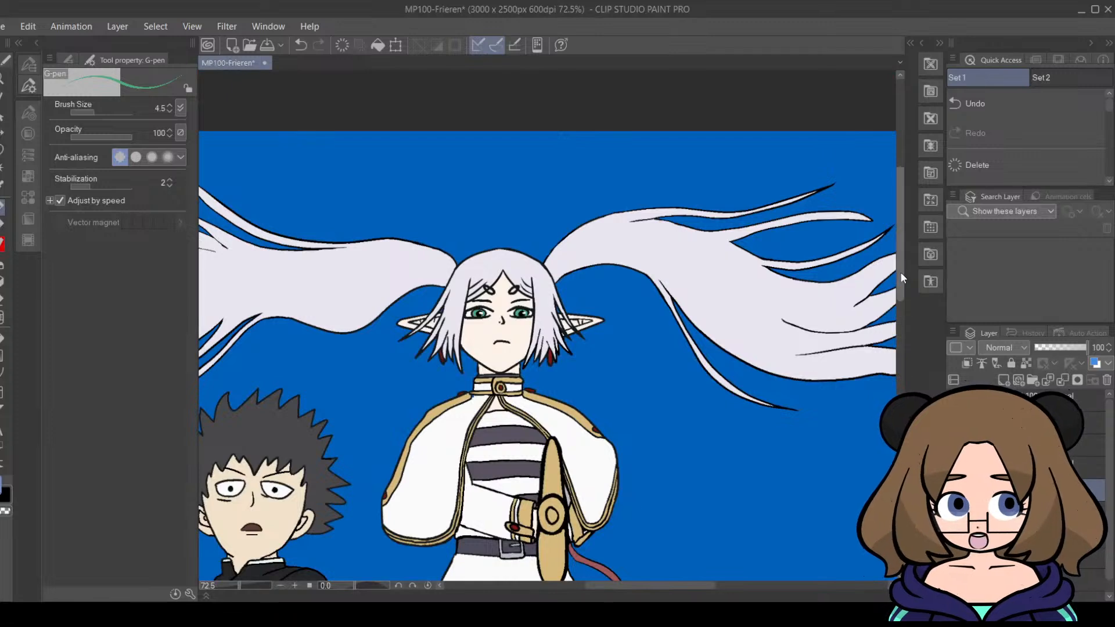
left_click_drag(899, 271, 899, 282)
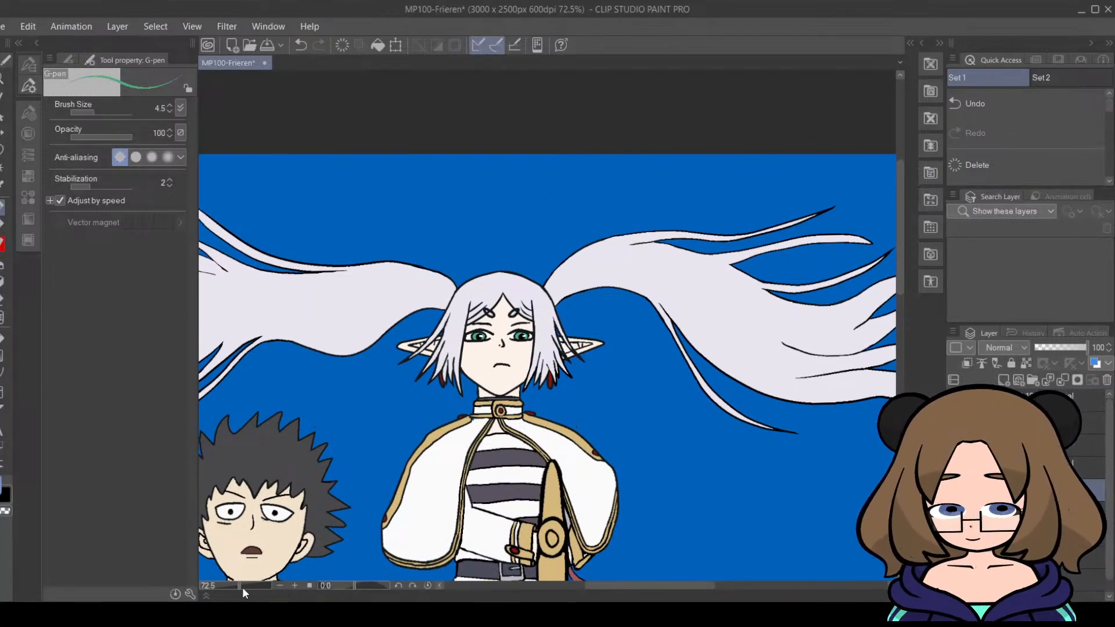
left_click_drag(242, 588, 253, 590)
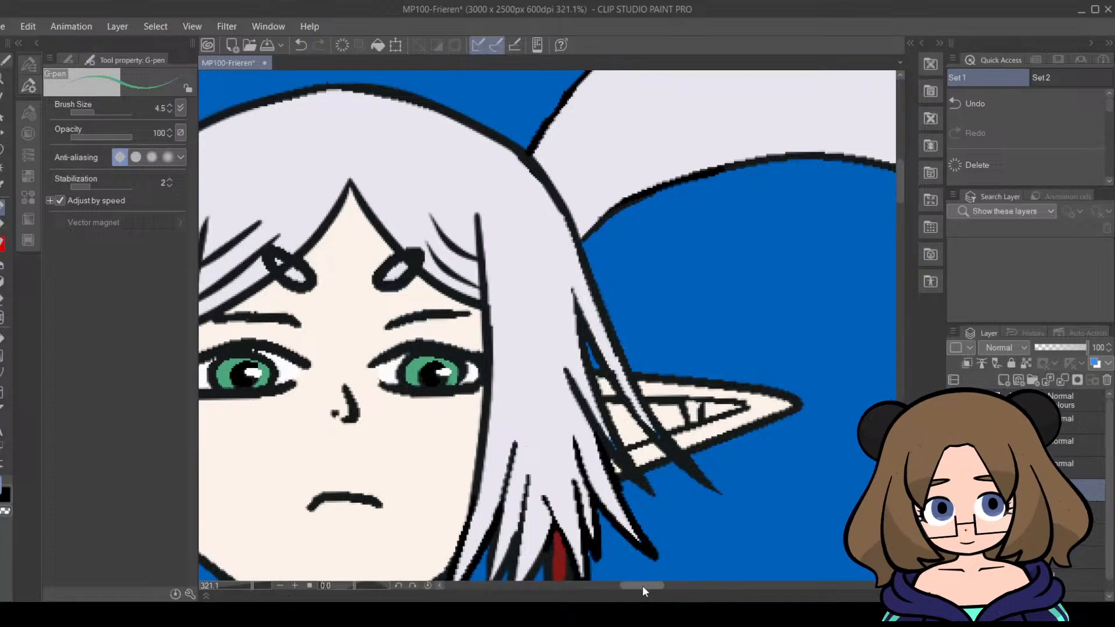
left_click_drag(642, 588, 629, 588)
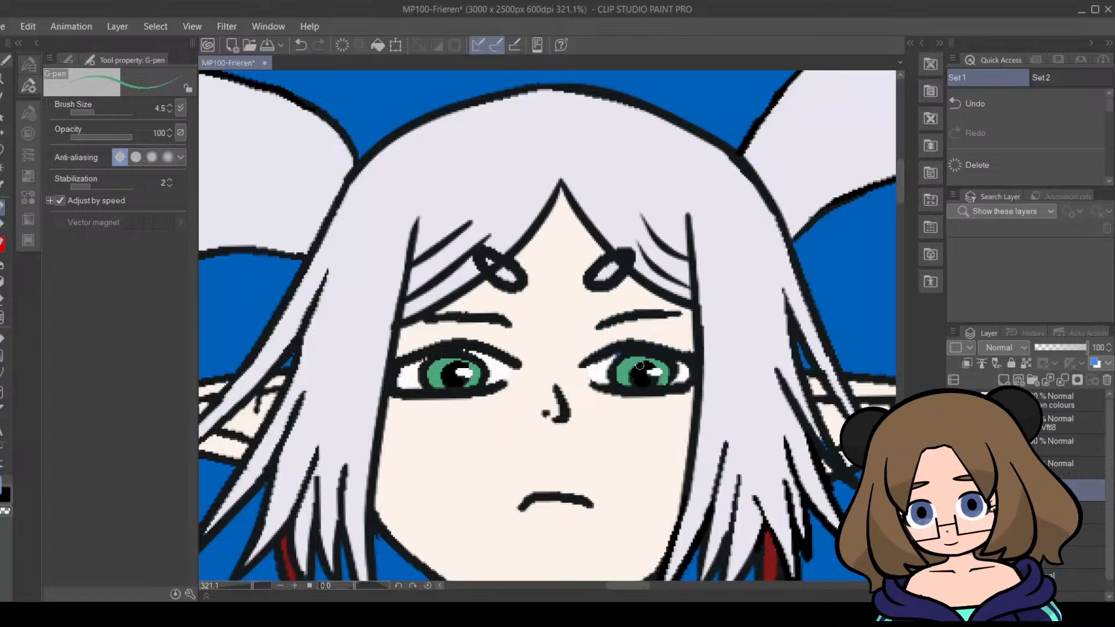
left_click(3, 244)
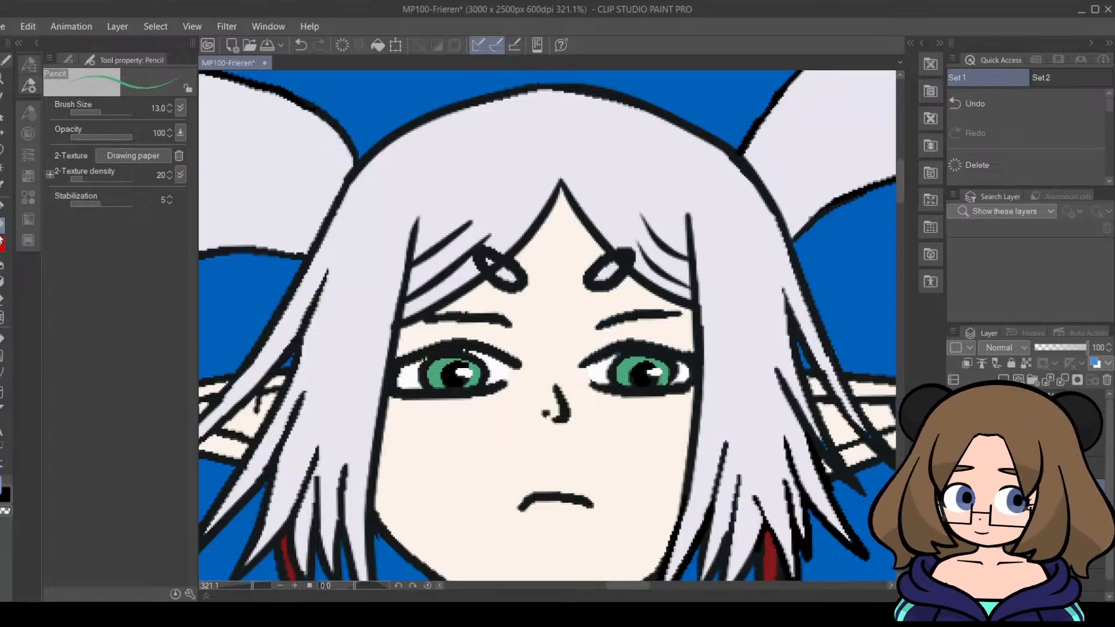
left_click(3, 188)
key("p")
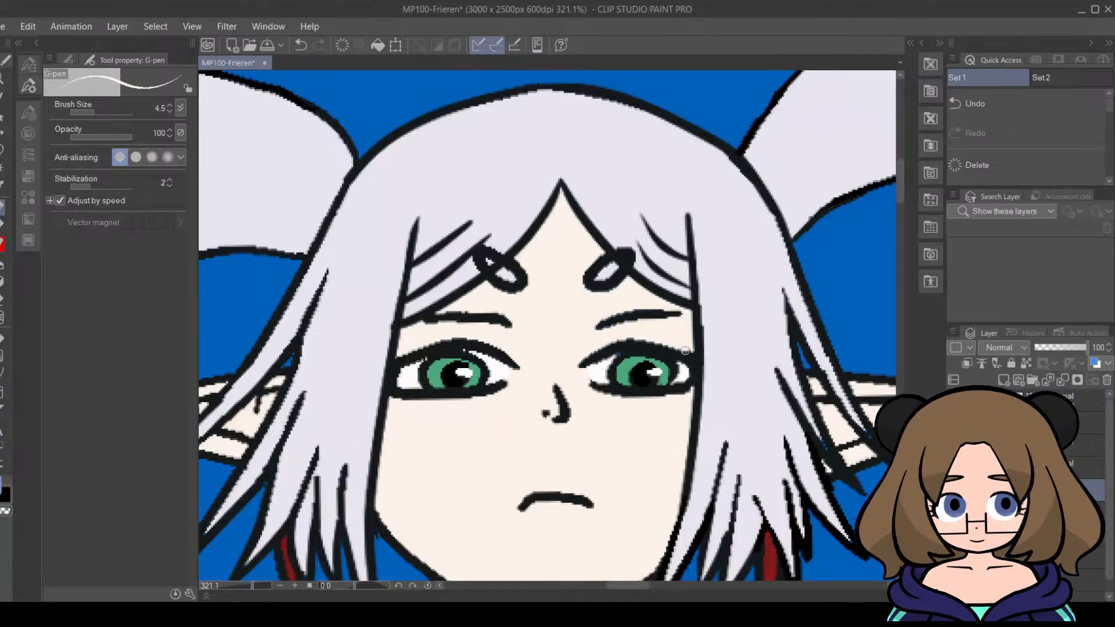
Step: Pick black from the reference figure and draw a jagged inner outline across the boy's hair above the fringe with the size 4.5 G-pen
left_click_drag(251, 585, 232, 586)
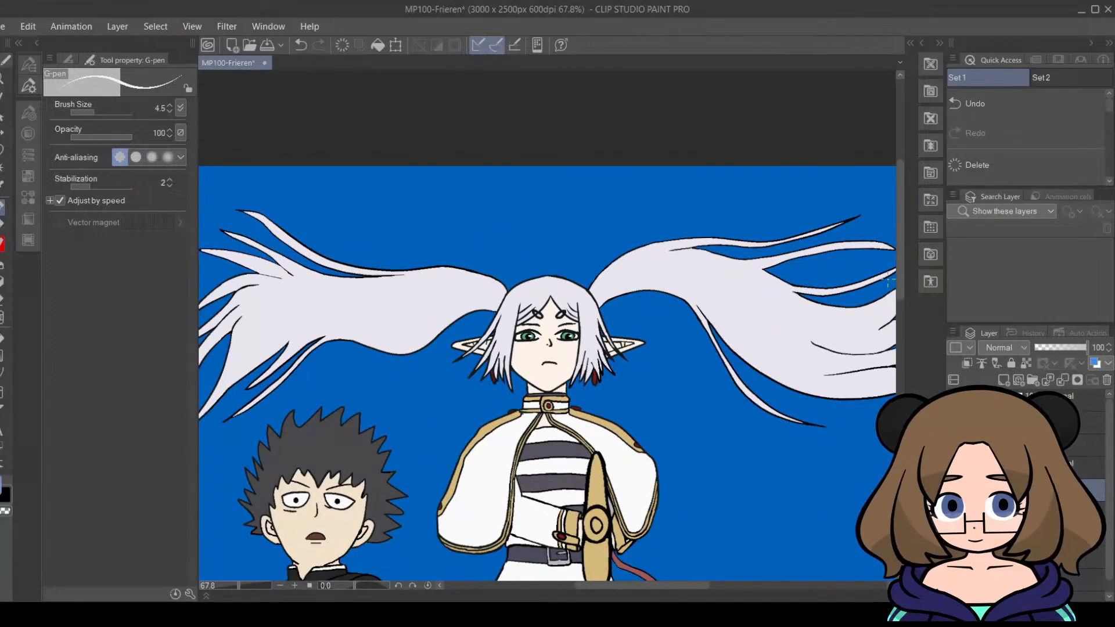
left_click_drag(902, 269, 891, 338)
left_click_drag(689, 587, 776, 585)
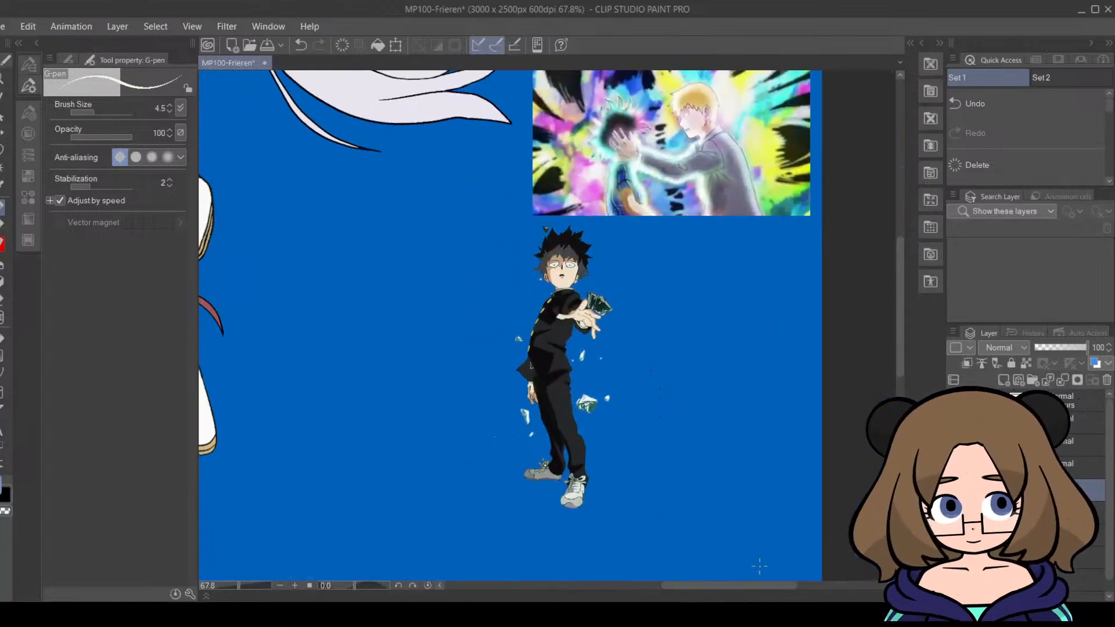
left_click(2, 188)
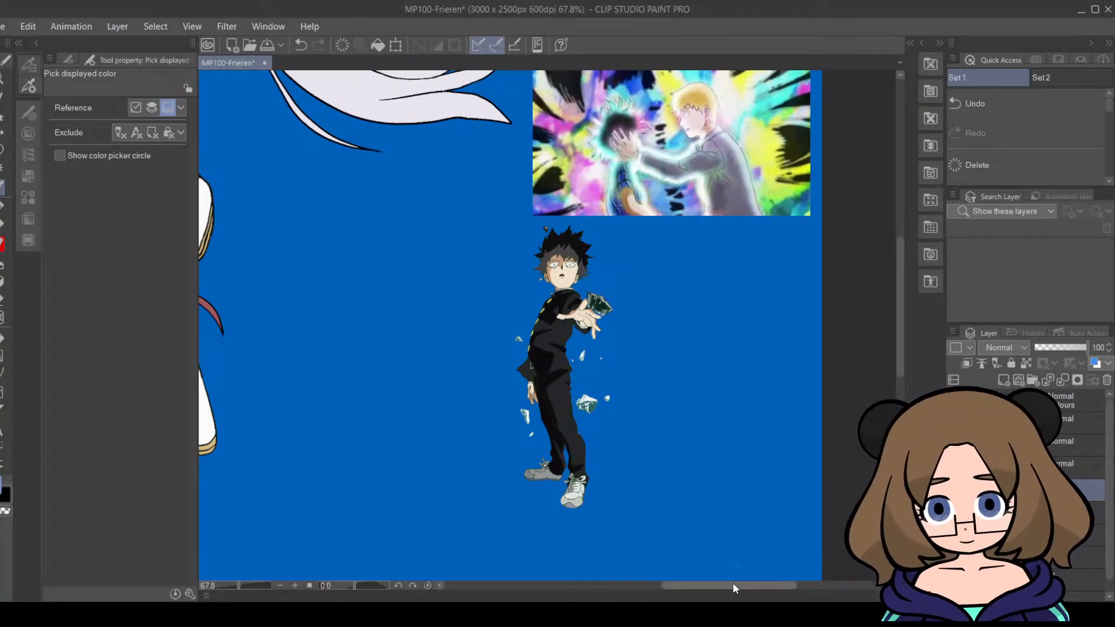
left_click_drag(733, 583, 471, 582)
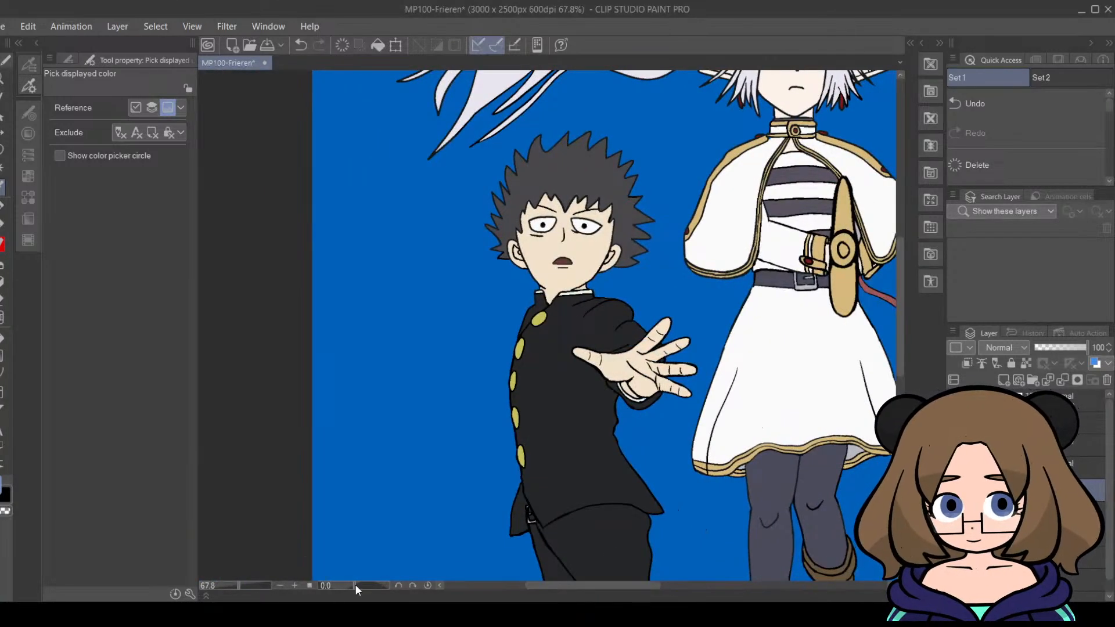
left_click_drag(240, 586, 246, 586)
left_click_drag(619, 586, 580, 588)
left_click_drag(897, 364, 897, 277)
key("p")
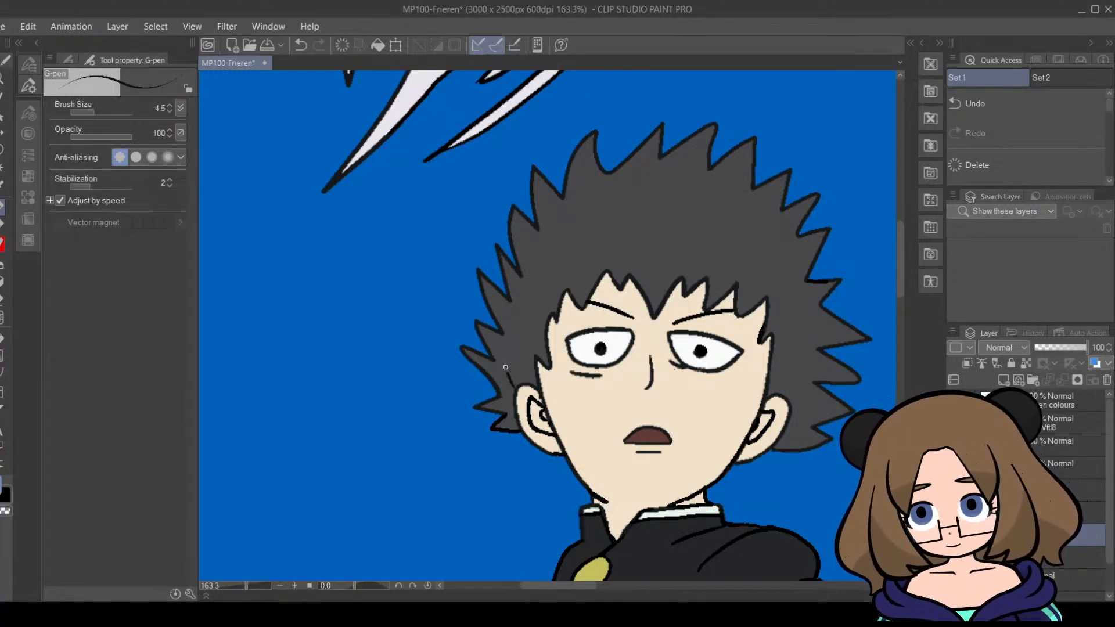
mouse_move(505, 354)
left_mouse_down()
mouse_move(517, 363)
mouse_move(541, 280)
mouse_move(580, 249)
mouse_move(599, 238)
mouse_move(617, 258)
mouse_move(662, 225)
mouse_move(658, 266)
mouse_move(702, 221)
mouse_move(699, 252)
mouse_move(720, 228)
mouse_move(749, 243)
mouse_move(757, 278)
mouse_move(784, 265)
mouse_move(778, 390)
left_mouse_up()
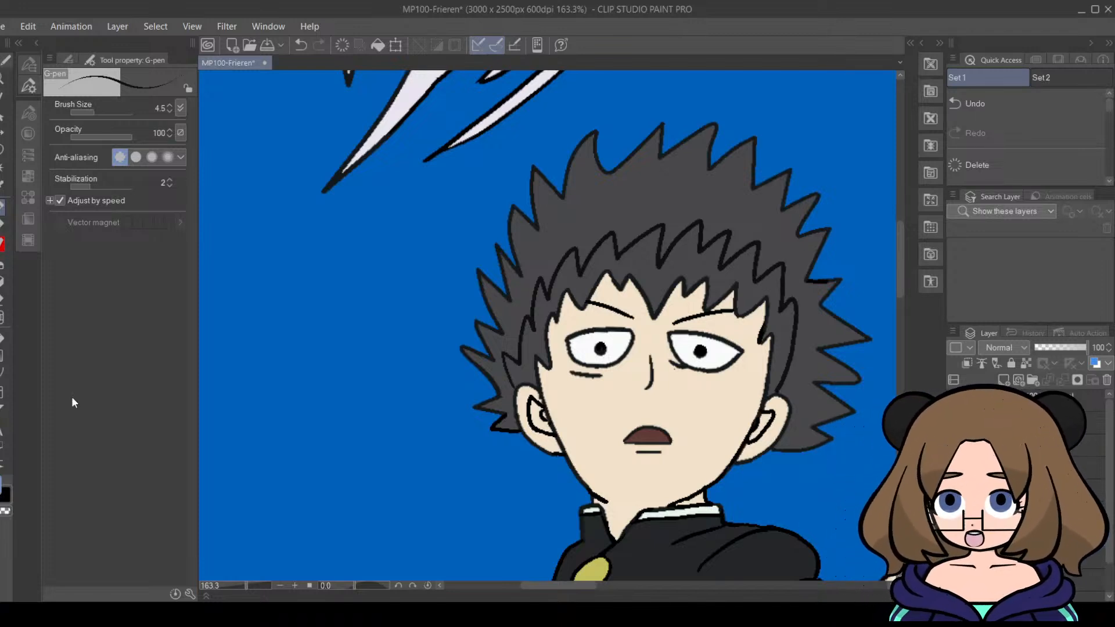
Step: Try to fill the boy's hair beside the new jagged line with black, and undo the fill
left_click(2, 338)
left_click(647, 266)
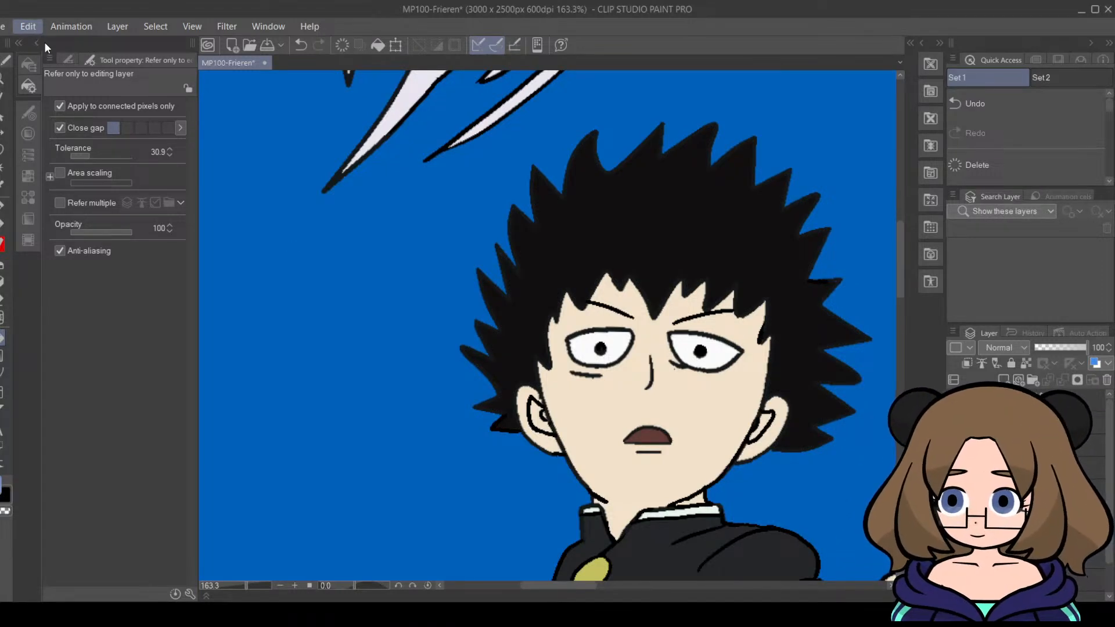
key("ctrl+z")
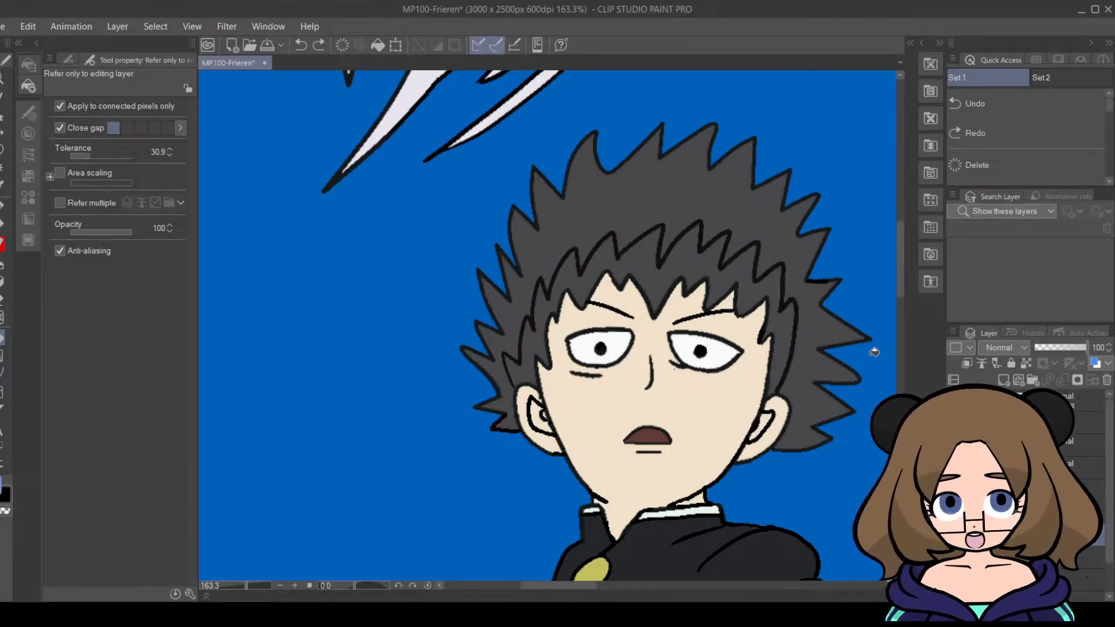
left_click(663, 277)
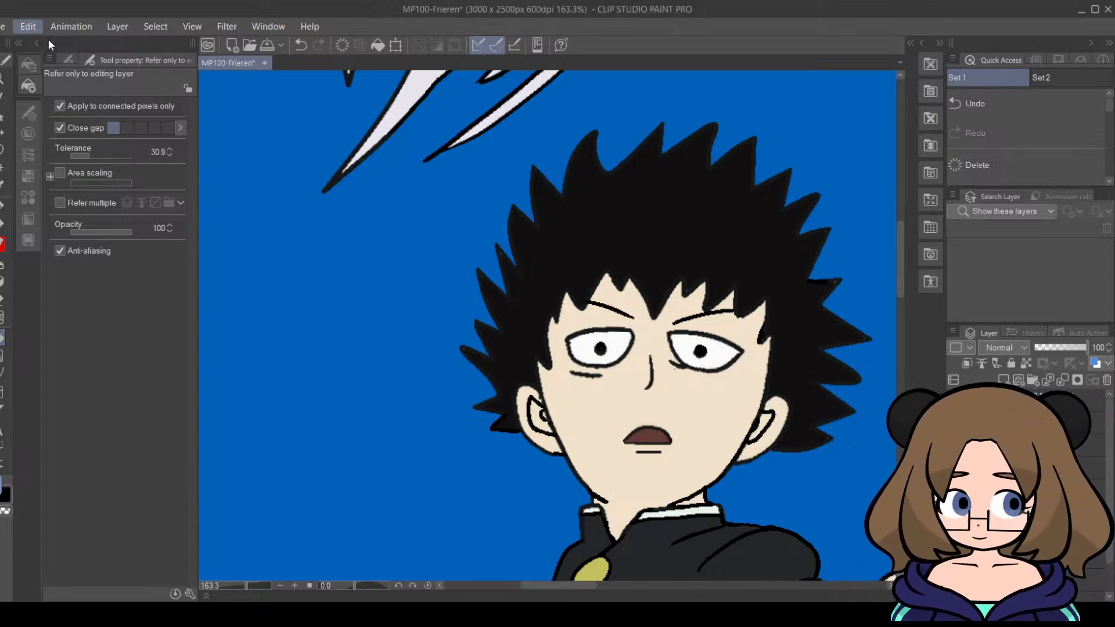
key("ctrl+z")
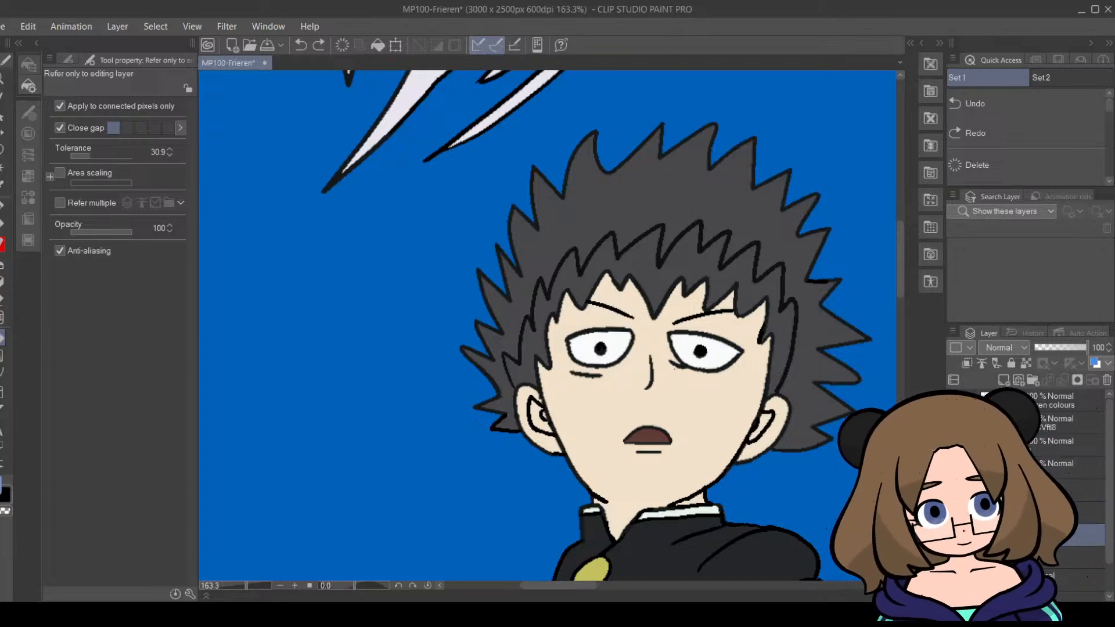
Step: Touch up the hair outline beside the boy's temple with the size 4.5 G-pen
left_click_drag(248, 588, 259, 588)
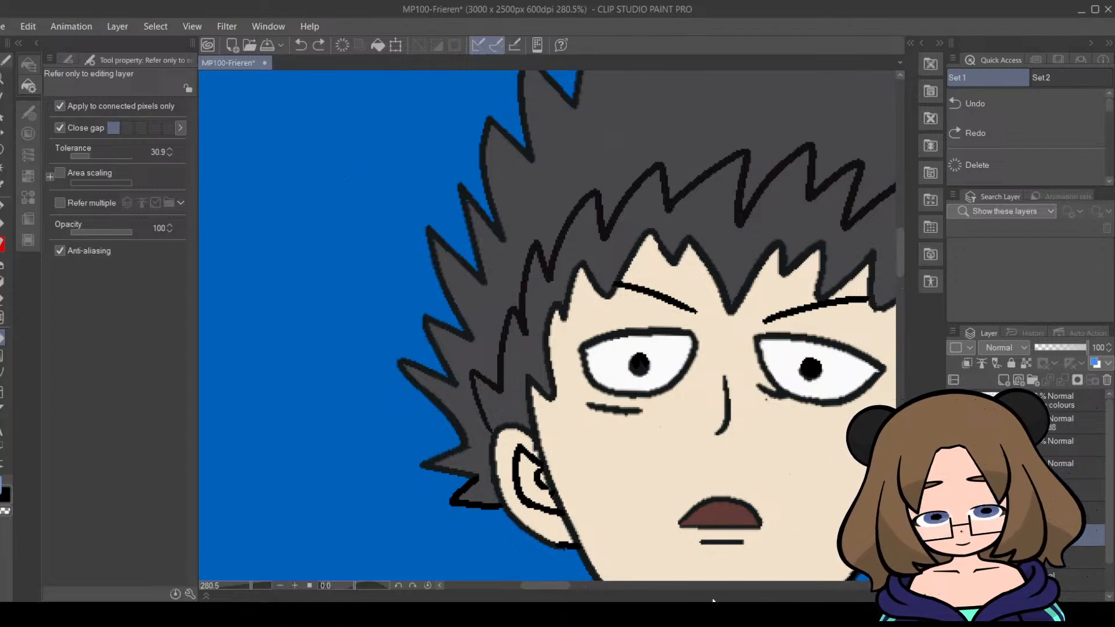
left_click_drag(560, 584, 584, 583)
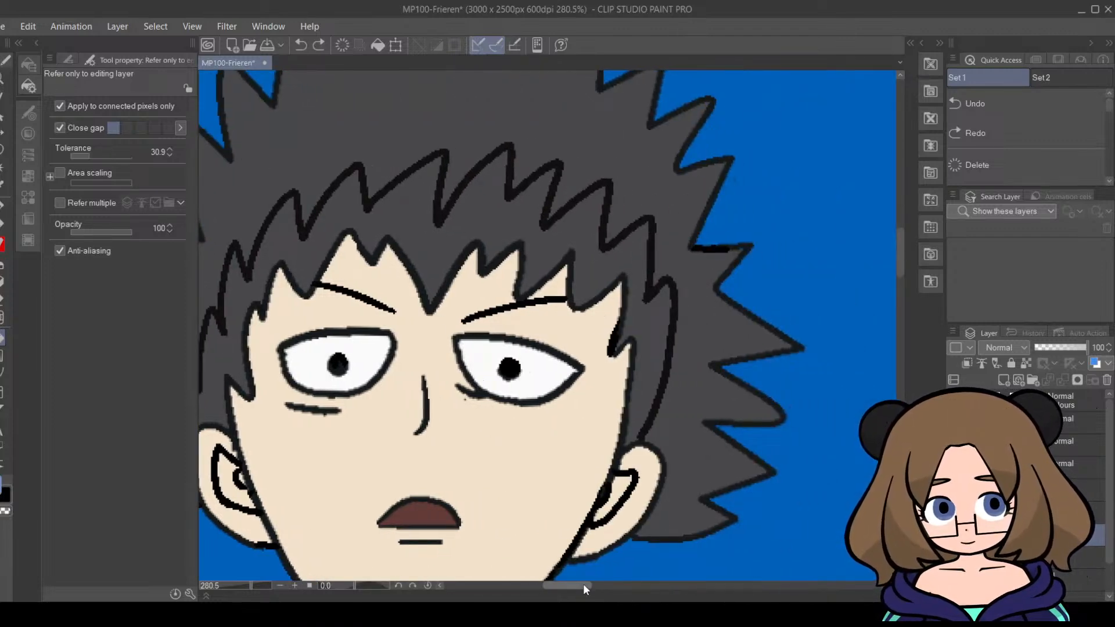
key("p")
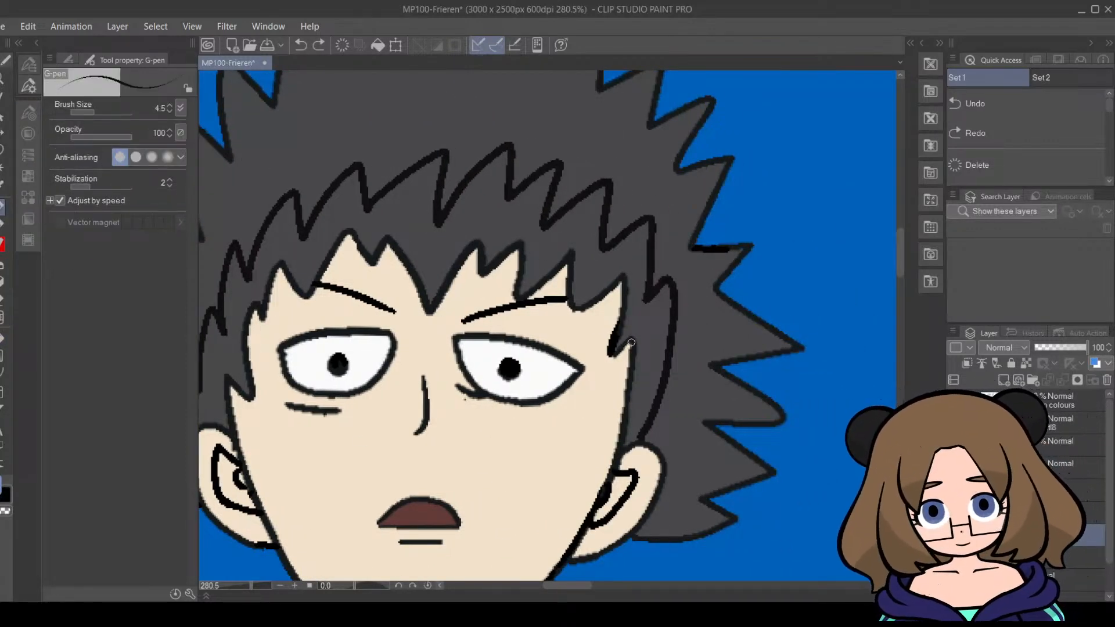
left_click_drag(632, 342, 610, 356)
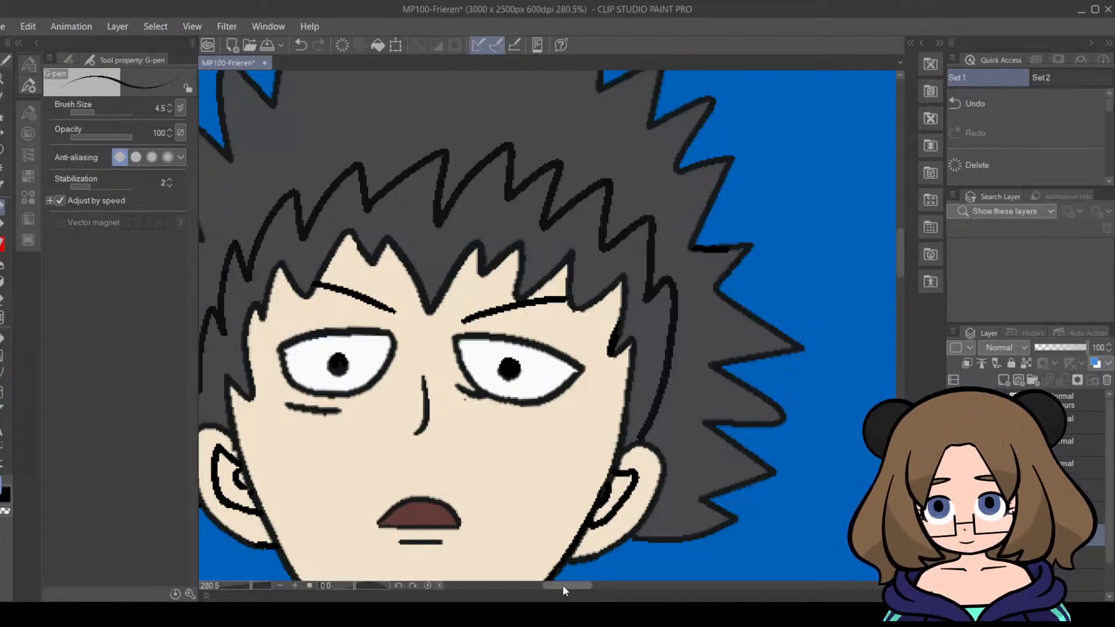
Step: Try to select only the part of the boy's hair below the jagged line, and clear the selection
left_click_drag(563, 586, 549, 586)
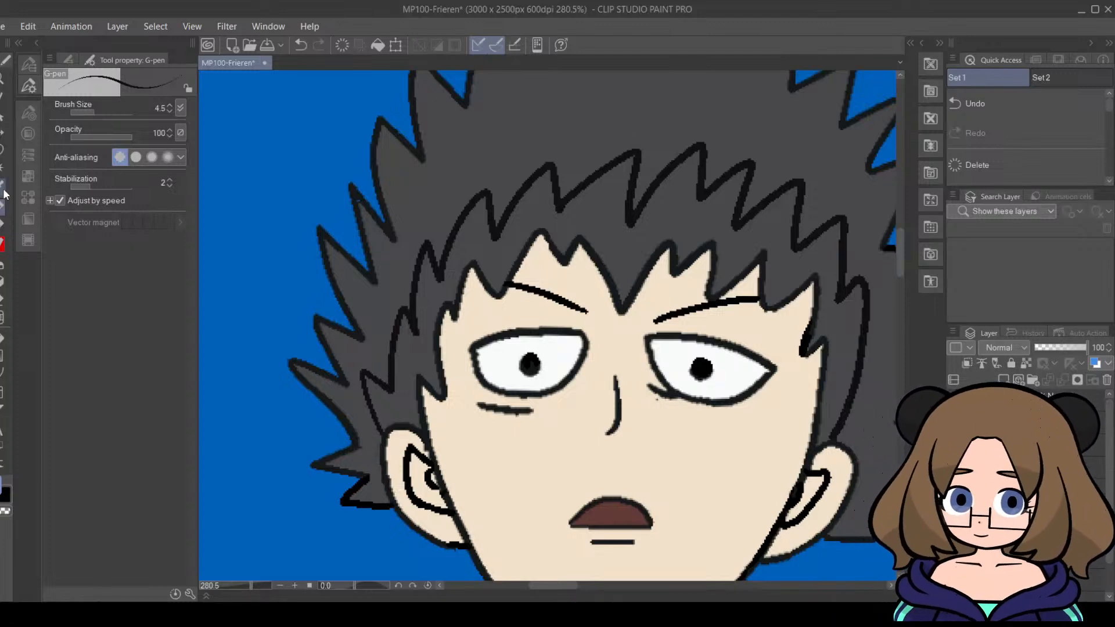
left_click(2, 169)
left_click(478, 248)
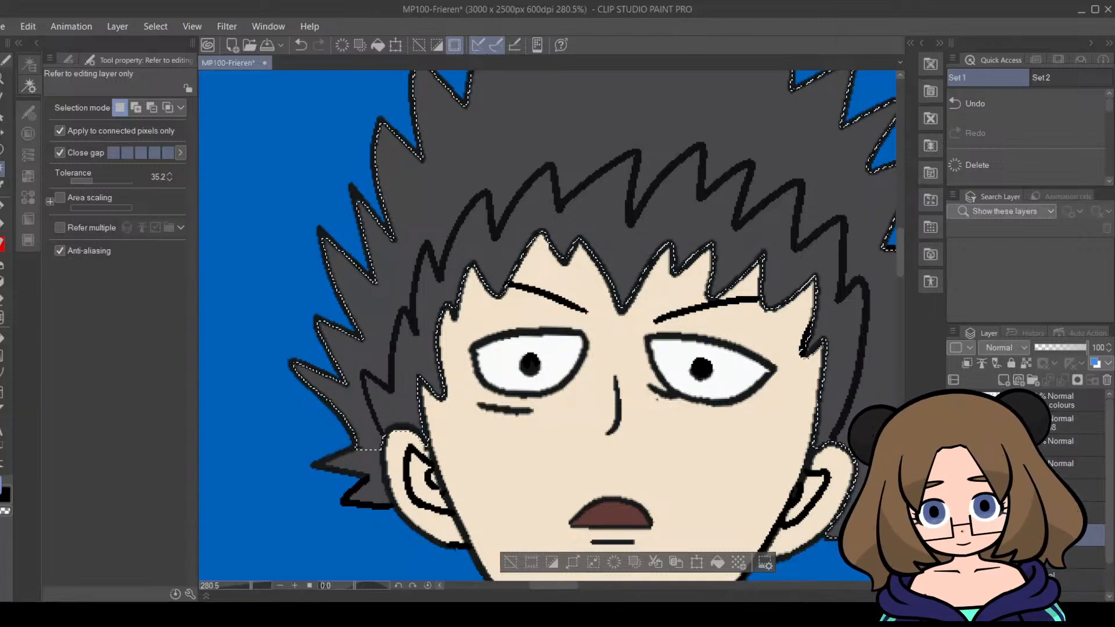
left_click(514, 562)
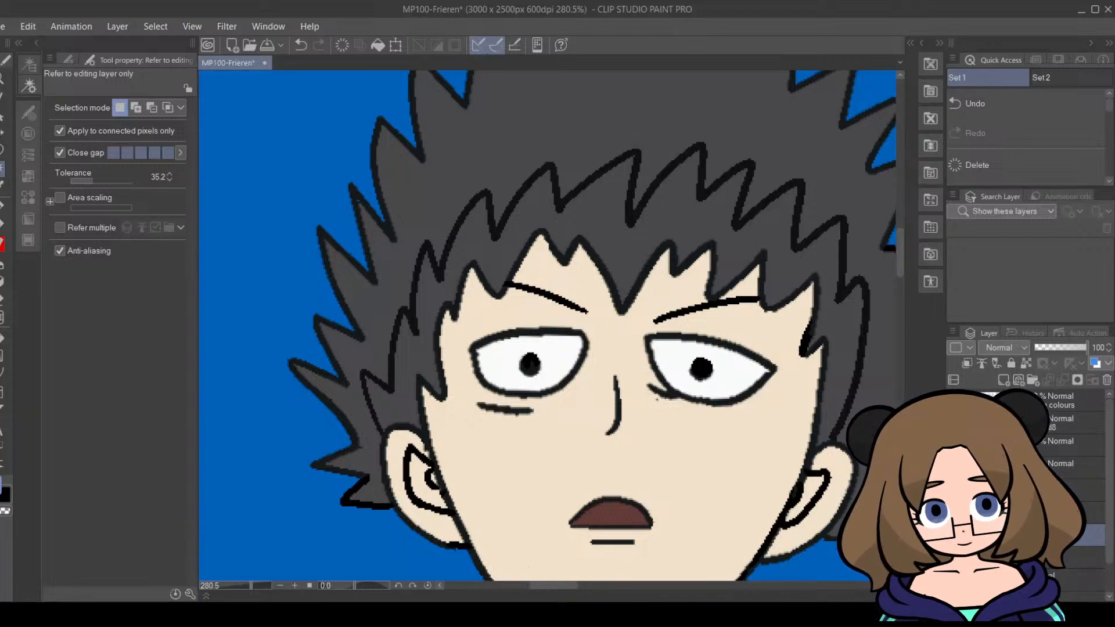
Step: Thicken the lower edge of the boy's hair in black from ear to ear with the size 4.5 G-pen
key("p")
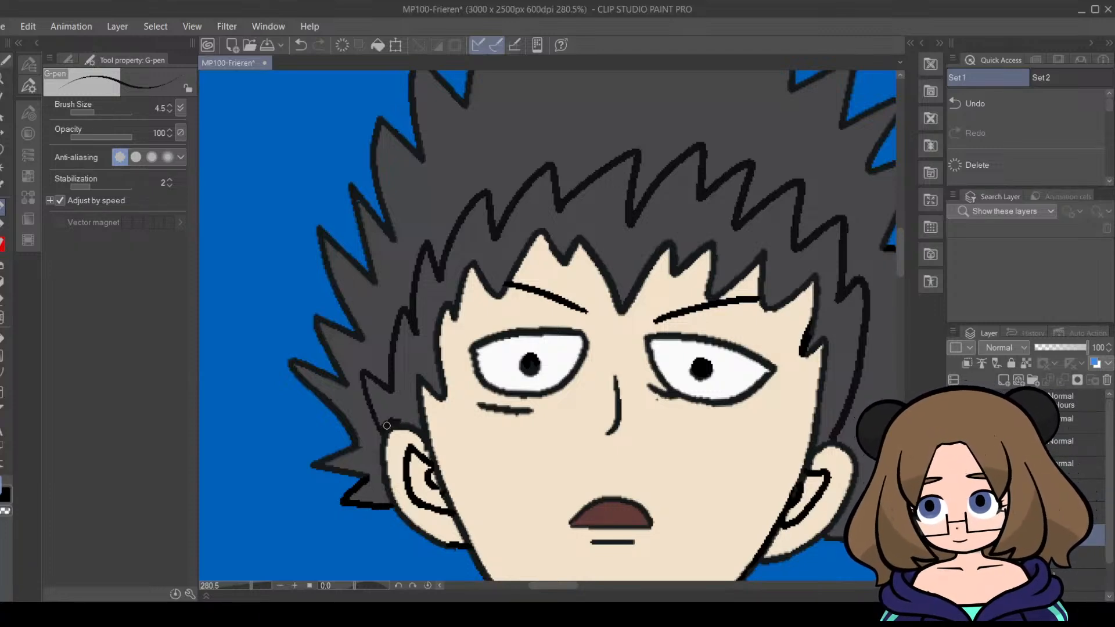
mouse_move(387, 425)
left_mouse_down()
mouse_move(420, 427)
mouse_move(415, 373)
mouse_move(440, 391)
mouse_move(434, 320)
mouse_move(446, 295)
mouse_move(438, 315)
mouse_move(450, 295)
mouse_move(454, 304)
mouse_move(457, 269)
mouse_move(455, 292)
mouse_move(471, 259)
mouse_move(498, 292)
mouse_move(493, 281)
mouse_move(498, 288)
mouse_move(539, 227)
mouse_move(524, 235)
mouse_move(546, 228)
mouse_move(563, 254)
left_mouse_up()
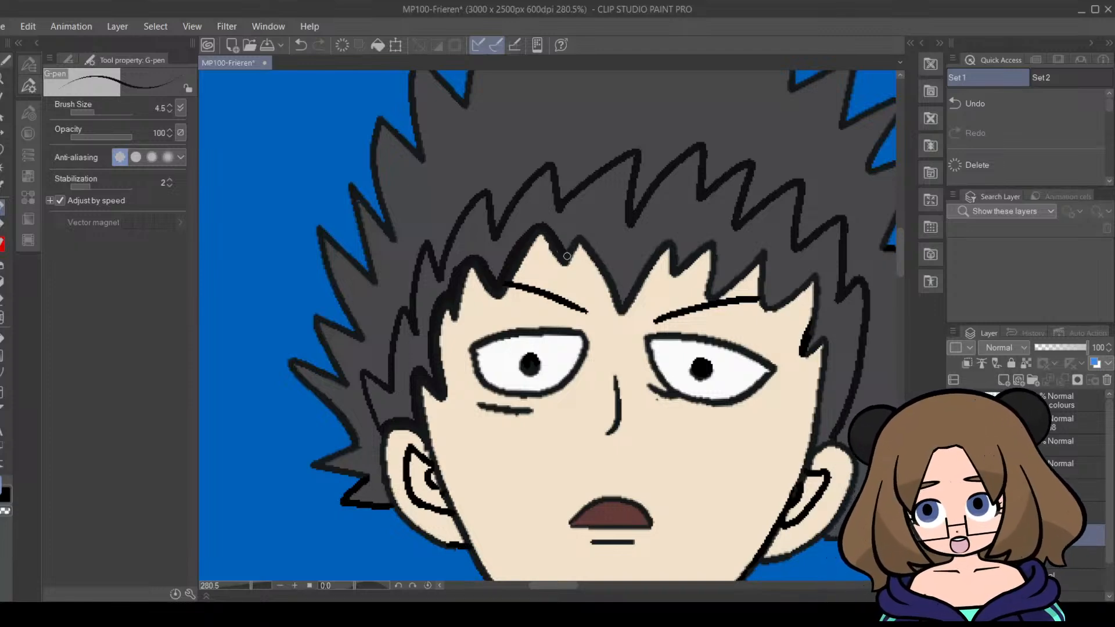
mouse_move(588, 237)
left_mouse_down()
mouse_move(616, 288)
mouse_move(650, 250)
left_mouse_up()
mouse_move(629, 289)
left_mouse_down()
mouse_move(668, 237)
mouse_move(654, 246)
mouse_move(676, 237)
mouse_move(679, 263)
mouse_move(719, 243)
mouse_move(712, 292)
mouse_move(767, 247)
mouse_move(767, 301)
mouse_move(794, 284)
left_mouse_up()
mouse_move(795, 284)
left_mouse_down()
mouse_move(771, 302)
mouse_move(825, 270)
mouse_move(812, 273)
mouse_move(825, 310)
mouse_move(807, 345)
mouse_move(823, 295)
mouse_move(809, 347)
mouse_move(827, 329)
mouse_move(806, 349)
mouse_move(830, 330)
mouse_move(822, 432)
left_mouse_up()
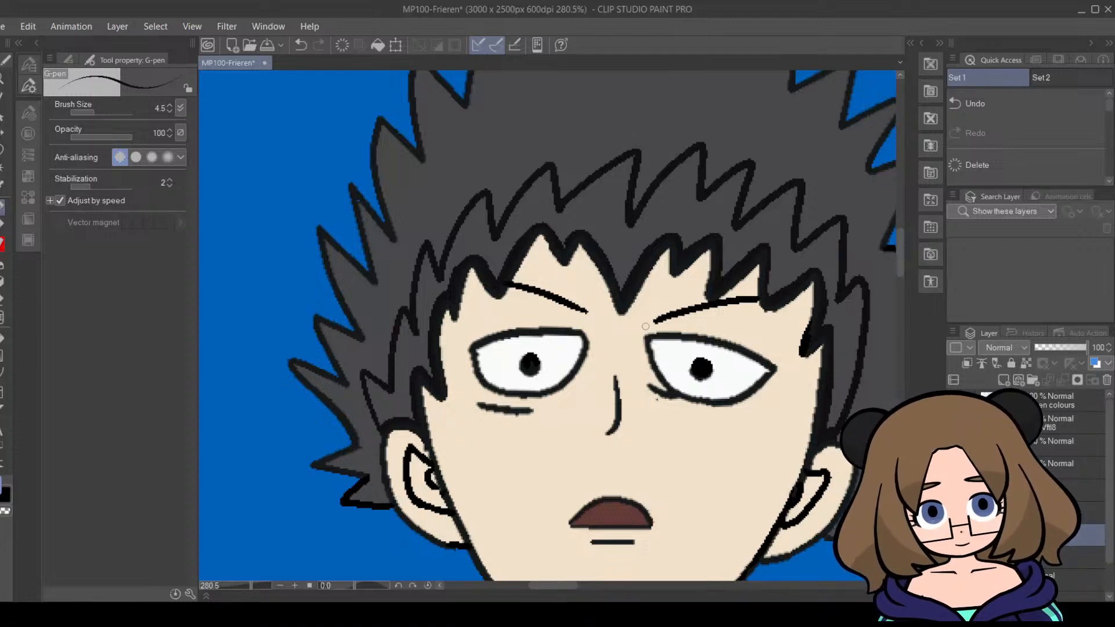
Step: Try to fill the boy's hair between the jagged line and the thickened fringe edge with black, and undo the fill
left_click(2, 339)
left_click(739, 234)
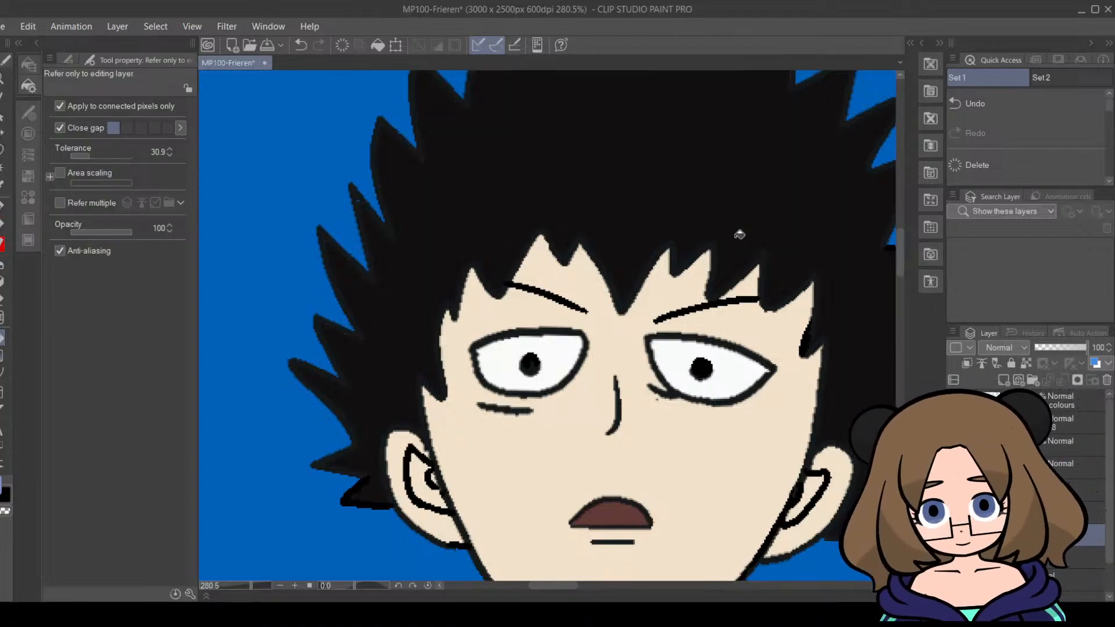
key("ctrl+z")
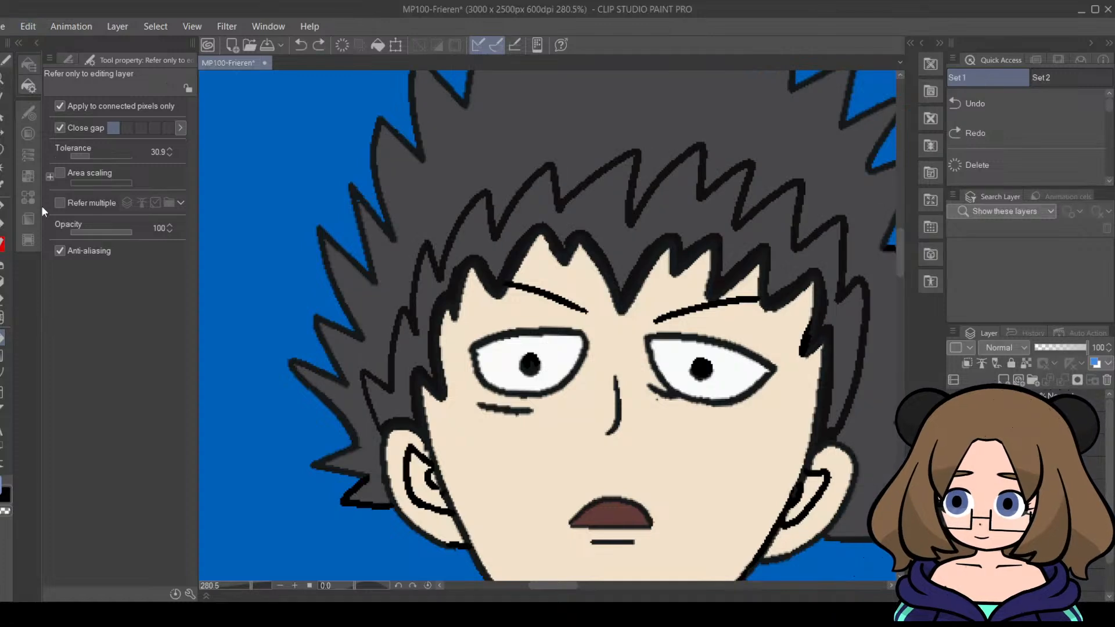
Step: Try to select the hair area above the thickened fringe edge, and clear the selection
left_click(3, 186)
left_click(627, 230)
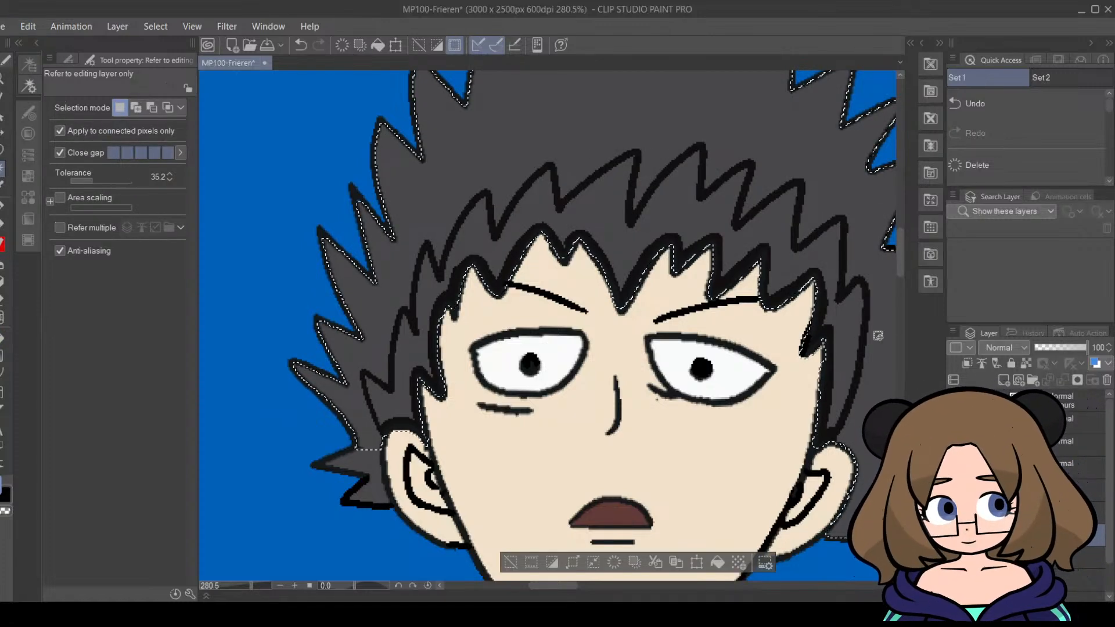
left_click(241, 587)
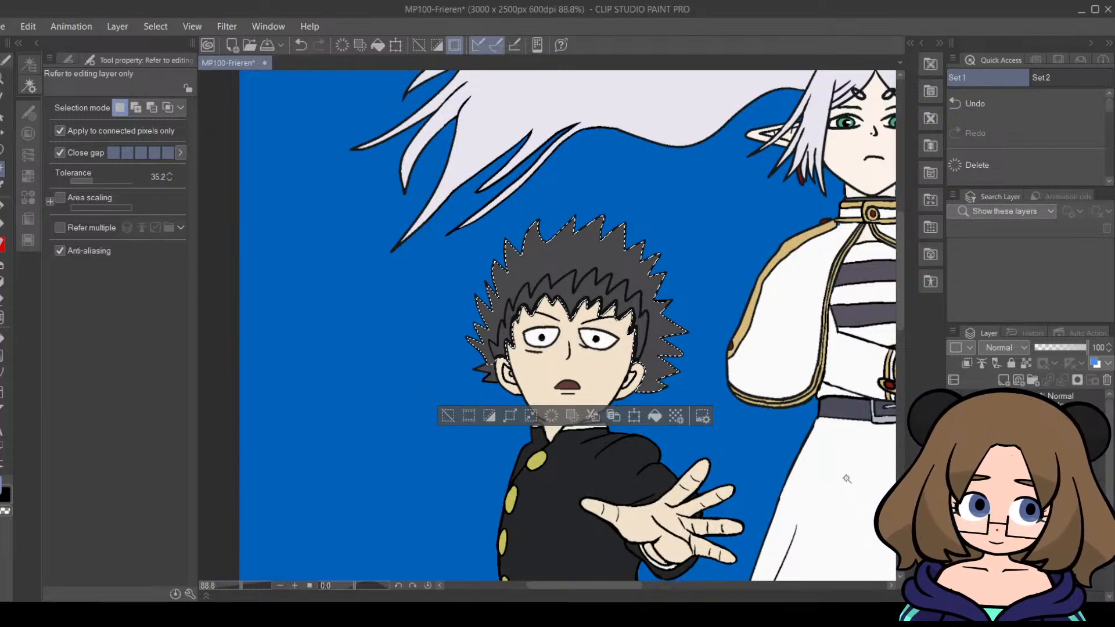
left_click(447, 416)
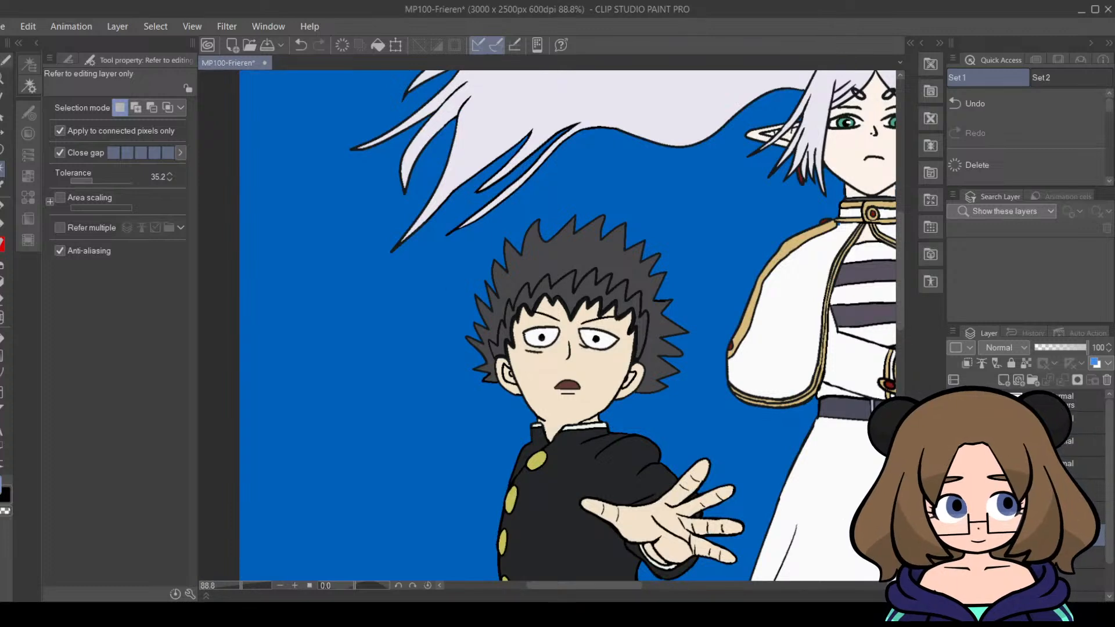
Step: Undo the thickened fringe edge and the jagged inner outline across the boy's hair
key("ctrl+z")
key("ctrl+z")
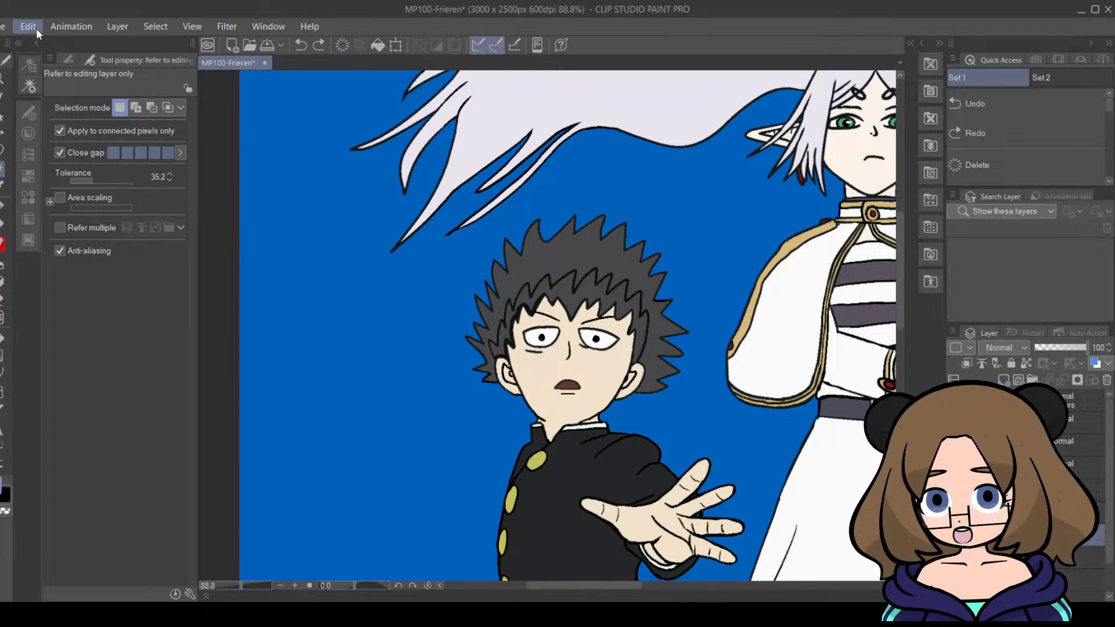
key("ctrl+z")
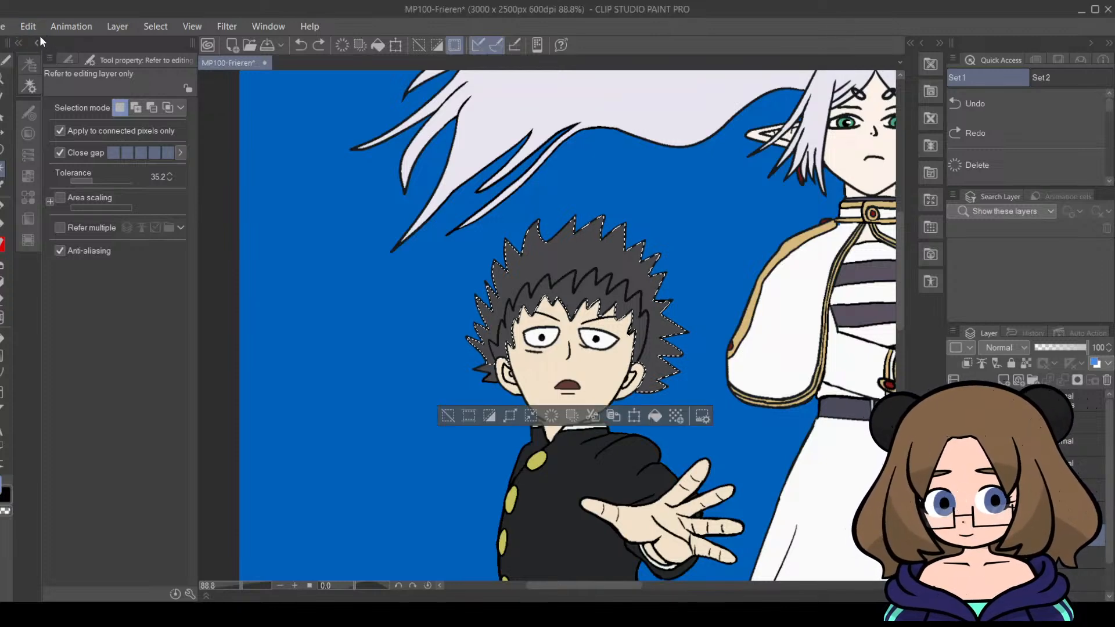
key("ctrl+z")
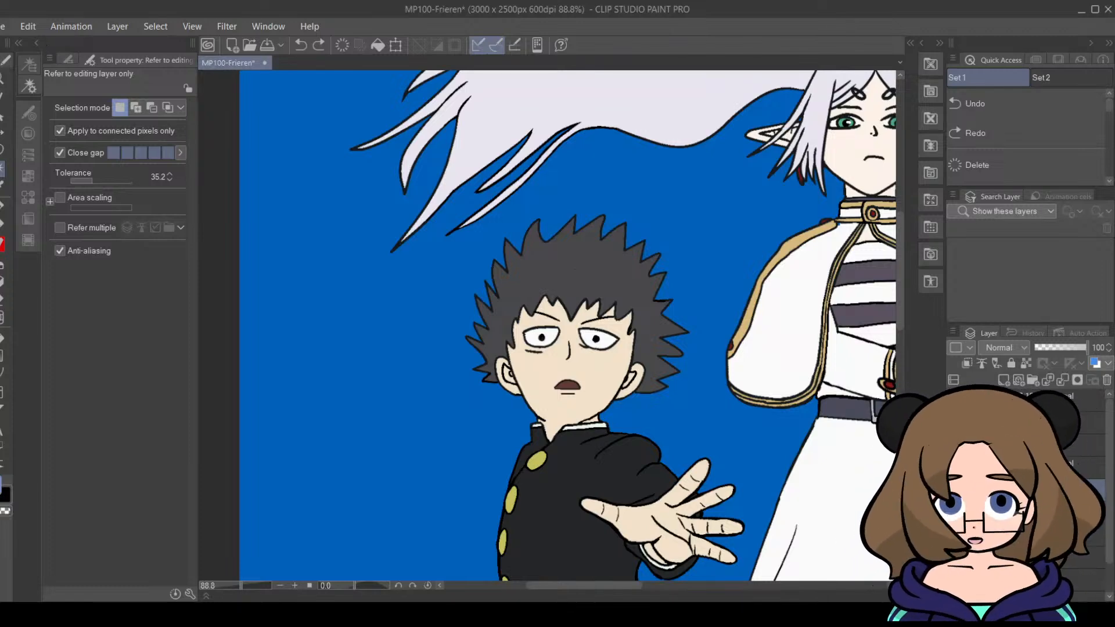
Step: Redraw the jagged inner outline above the boy's fringe from one ear to the other with the size 4.5 G-pen
left_click_drag(241, 588, 256, 587)
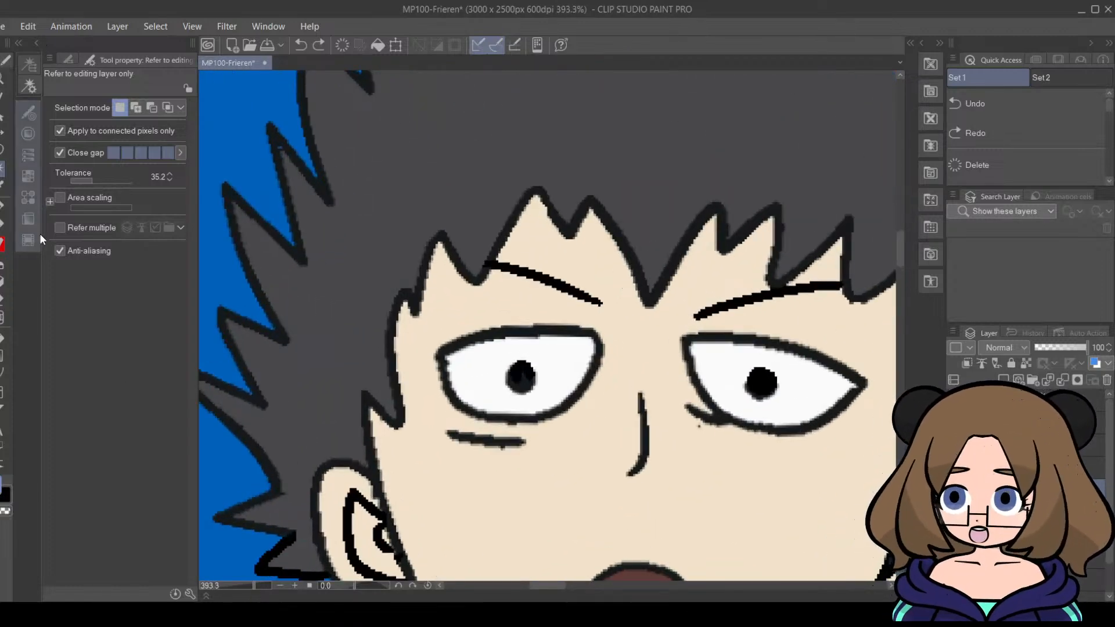
key("p")
left_click_drag(901, 250, 902, 258)
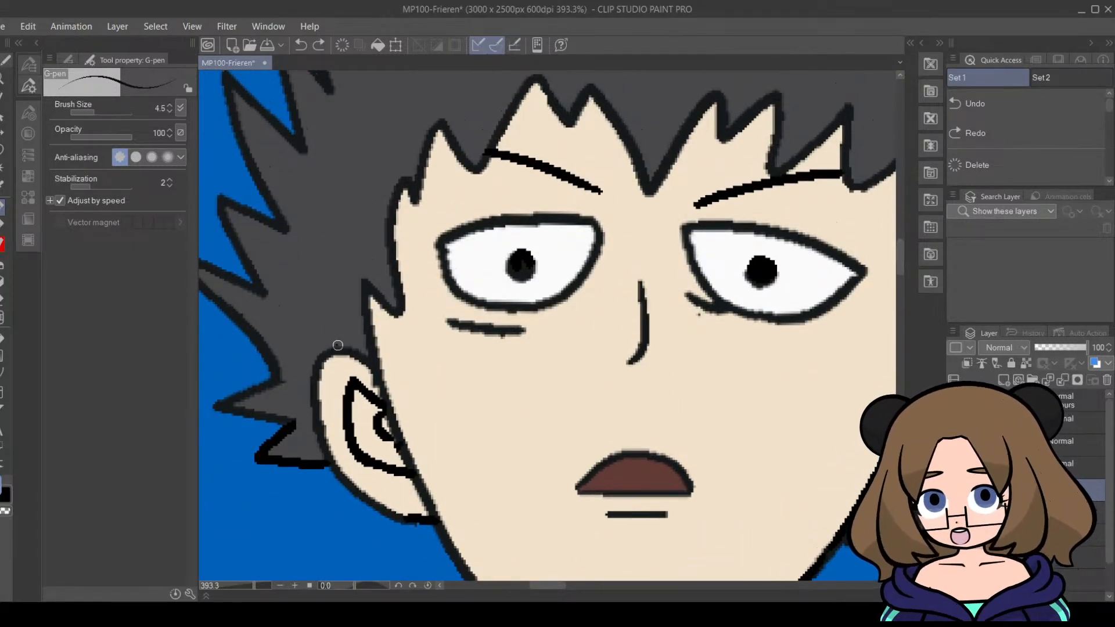
mouse_move(334, 349)
left_mouse_down()
mouse_move(330, 259)
mouse_move(340, 208)
mouse_move(359, 239)
mouse_move(356, 134)
mouse_move(383, 95)
mouse_move(394, 138)
mouse_move(436, 82)
left_mouse_up()
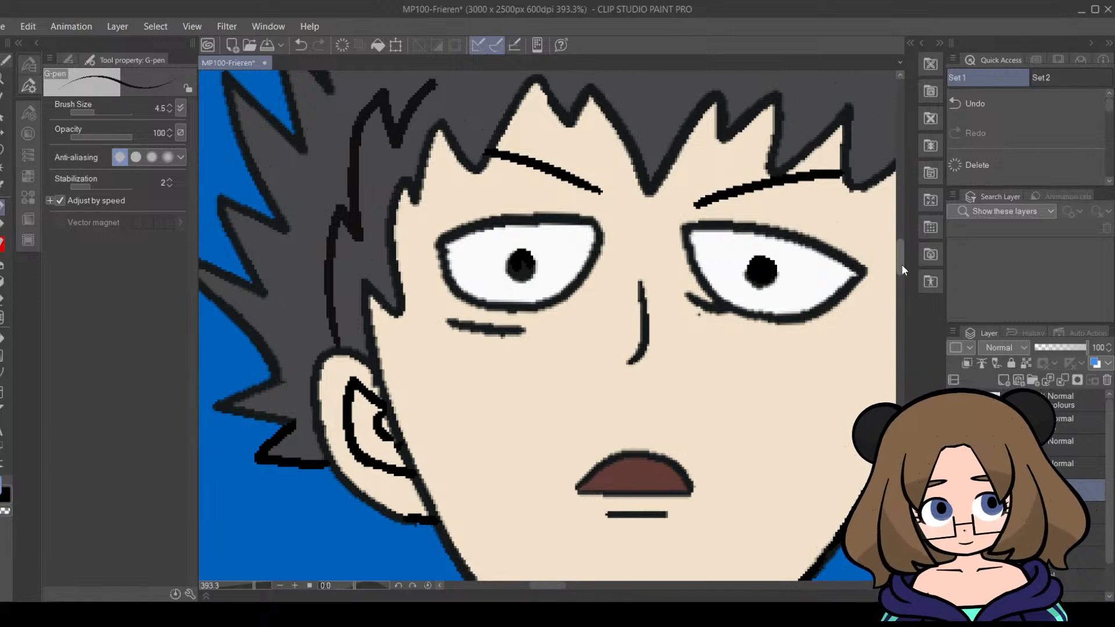
left_click_drag(901, 263, 908, 246)
mouse_move(407, 362)
left_mouse_down()
mouse_move(441, 301)
mouse_move(469, 368)
mouse_move(544, 236)
mouse_move(568, 303)
mouse_move(673, 148)
mouse_move(694, 285)
mouse_move(751, 247)
mouse_move(744, 308)
mouse_move(817, 287)
mouse_move(820, 339)
left_mouse_up()
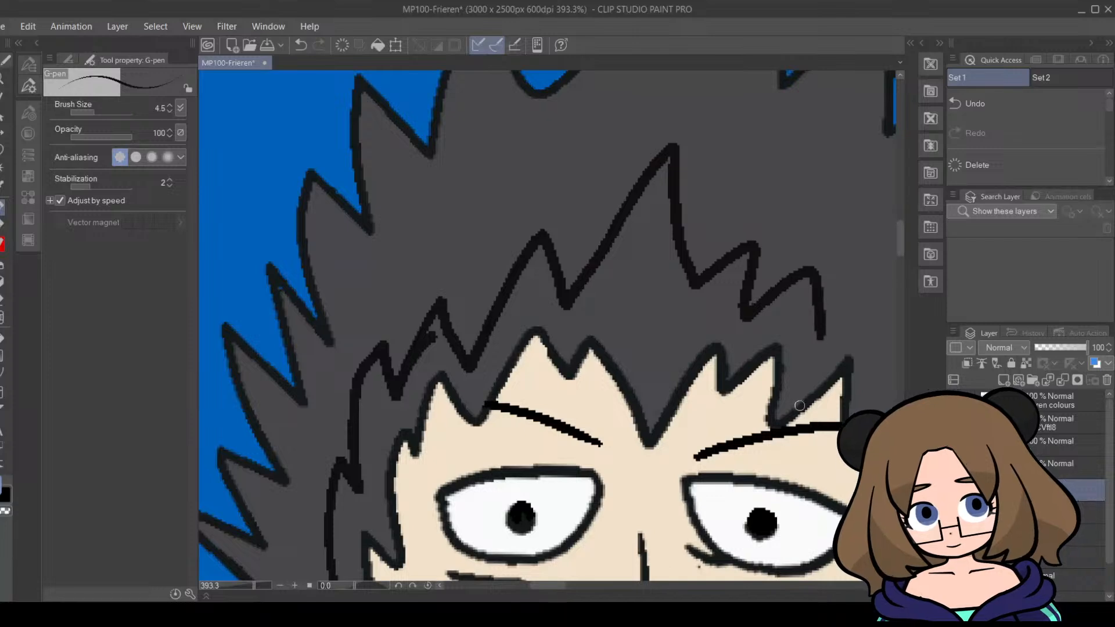
left_click_drag(559, 585, 591, 585)
mouse_move(246, 336)
left_mouse_down()
mouse_move(316, 283)
mouse_move(332, 330)
mouse_move(396, 348)
mouse_move(384, 440)
mouse_move(407, 431)
mouse_move(403, 533)
left_mouse_up()
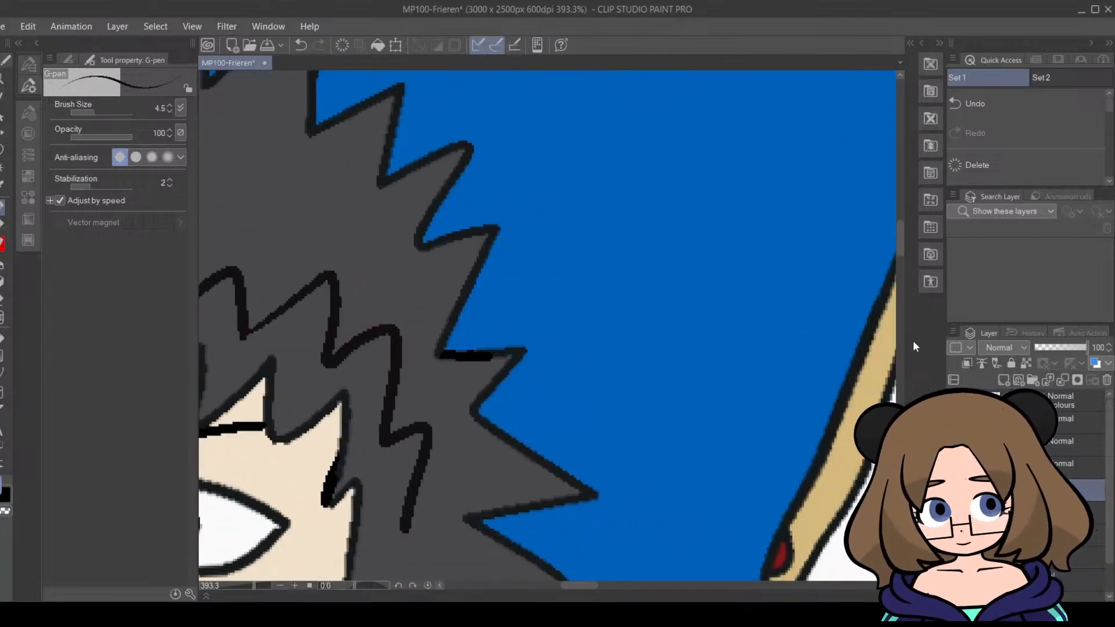
left_click_drag(902, 242, 902, 273)
left_click_drag(404, 133, 380, 224)
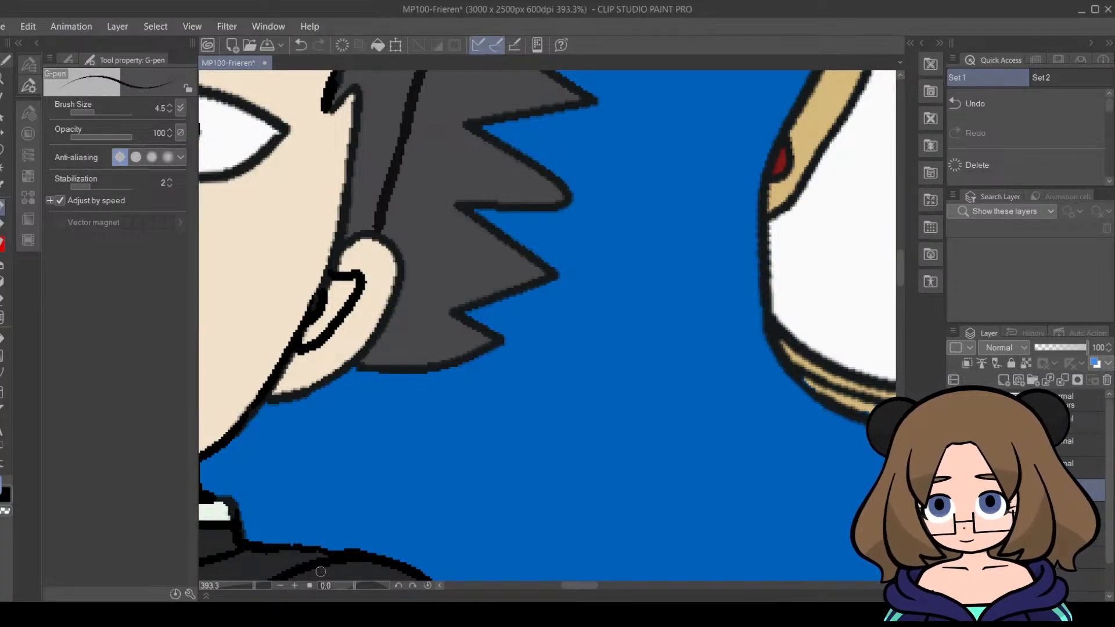
Step: Try selecting the hair area bounded by the redrawn jagged line to test the outline, and clear the selection
left_click_drag(255, 586, 243, 586)
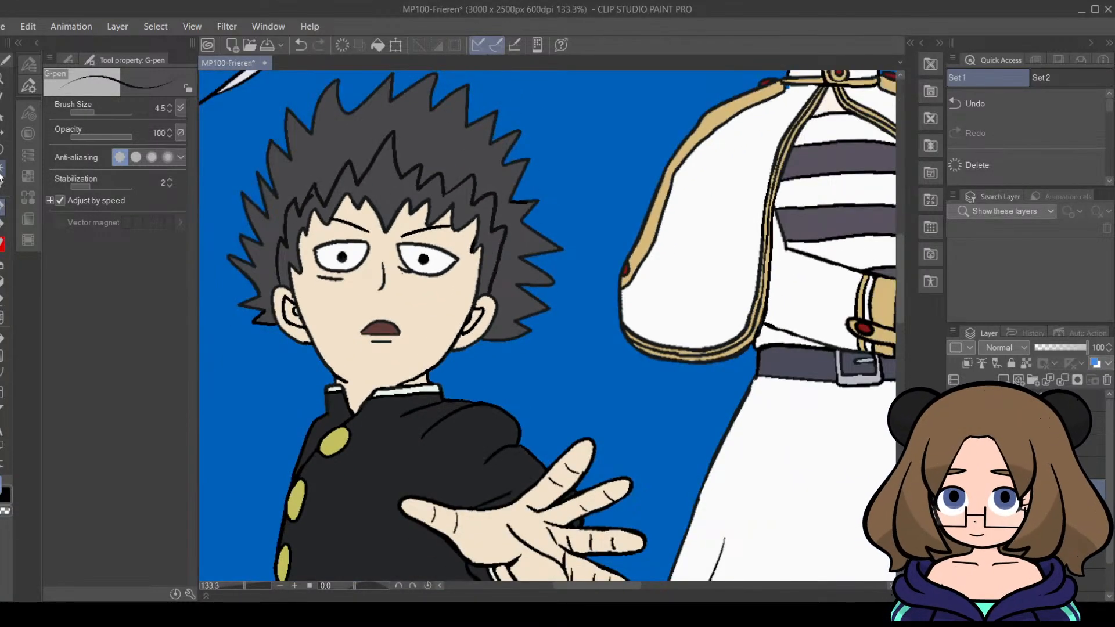
key("g")
left_click(400, 184)
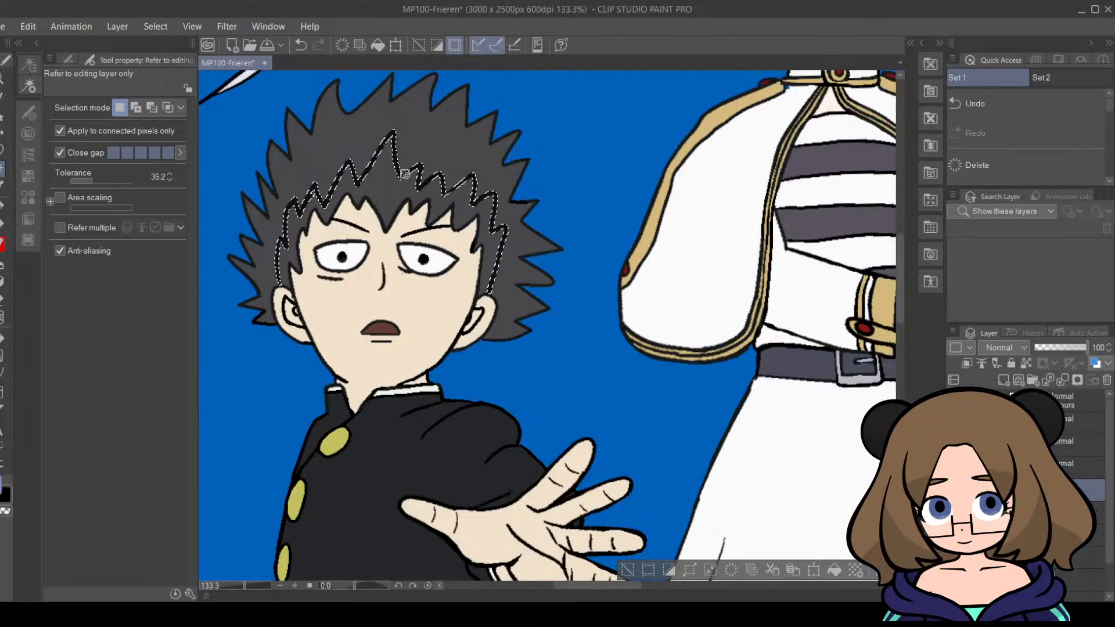
left_click(629, 570)
Step: Thicken the lower hair edge in black from the ear on the drawing's left side up to the first fringe spikes with the G-pen
left_click_drag(248, 584, 249, 585)
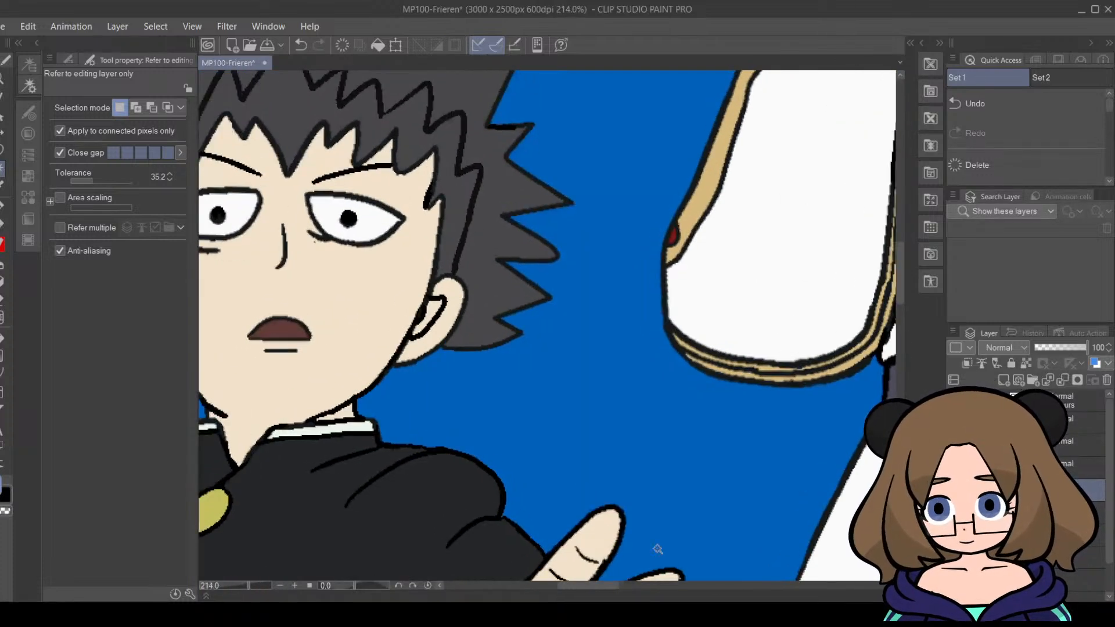
left_click_drag(612, 586, 586, 585)
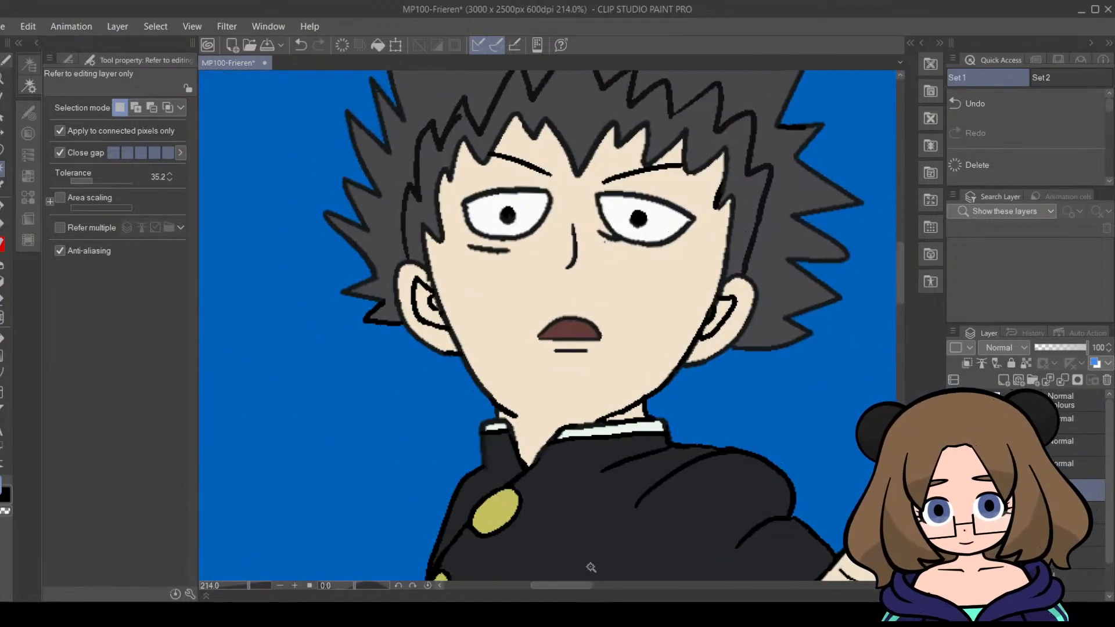
left_click(2, 206)
left_click_drag(248, 586, 256, 586)
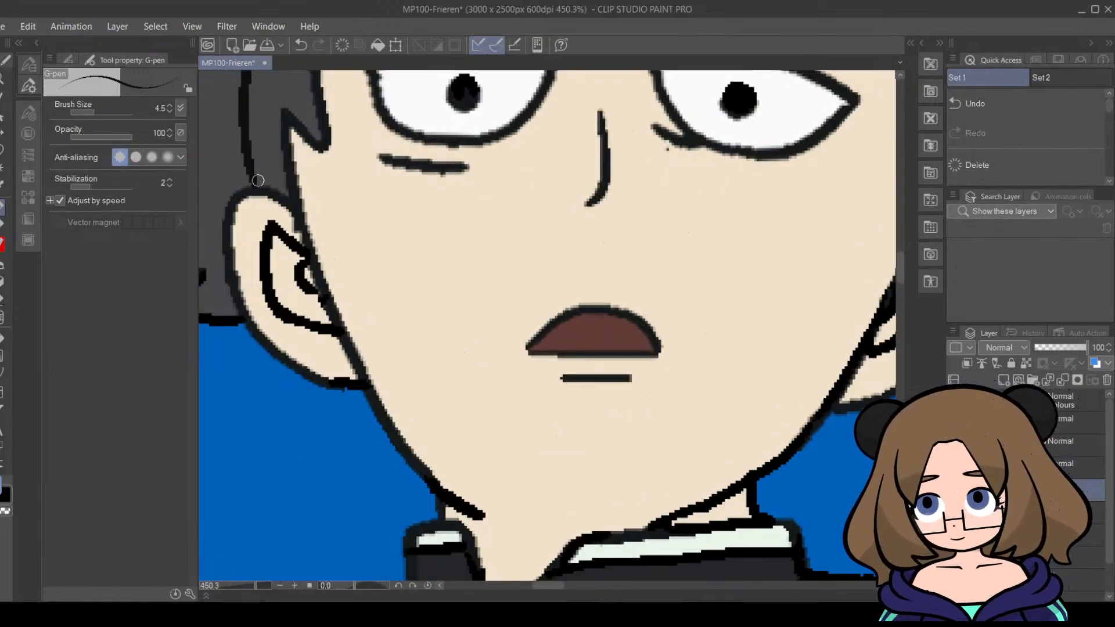
mouse_move(282, 168)
left_mouse_down()
mouse_move(277, 105)
mouse_move(317, 138)
left_mouse_up()
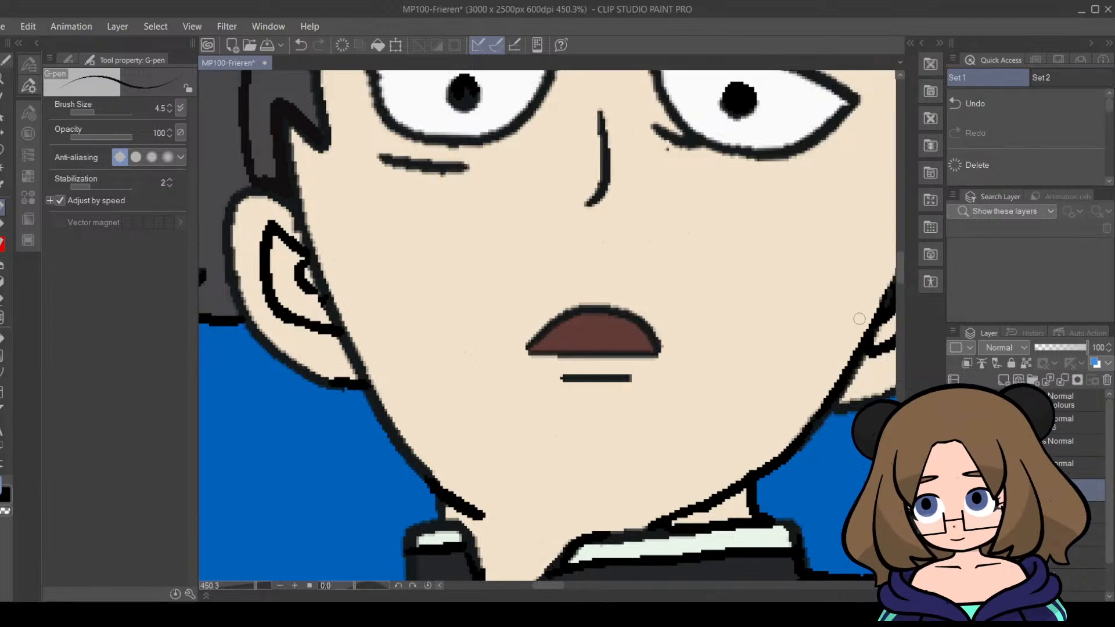
scroll(904, 267, "up", 4)
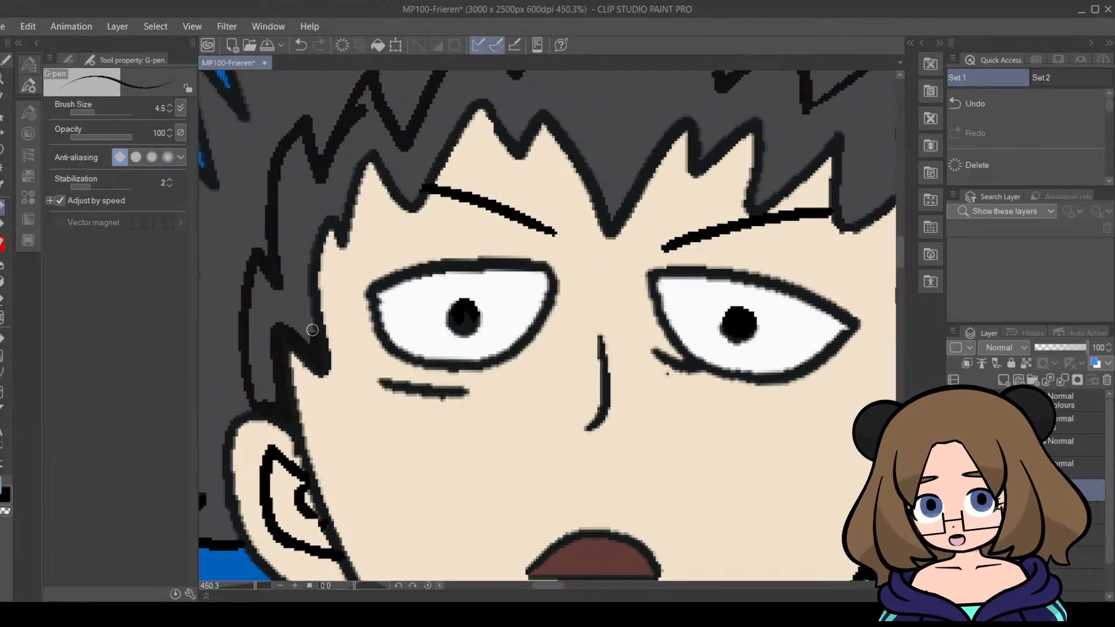
mouse_move(313, 330)
left_mouse_down()
mouse_move(313, 228)
mouse_move(329, 204)
mouse_move(313, 240)
mouse_move(331, 202)
mouse_move(339, 217)
mouse_move(362, 148)
mouse_move(374, 141)
mouse_move(407, 193)
mouse_move(419, 179)
mouse_move(408, 198)
mouse_move(475, 93)
mouse_move(469, 104)
mouse_move(485, 95)
mouse_move(508, 125)
left_mouse_up()
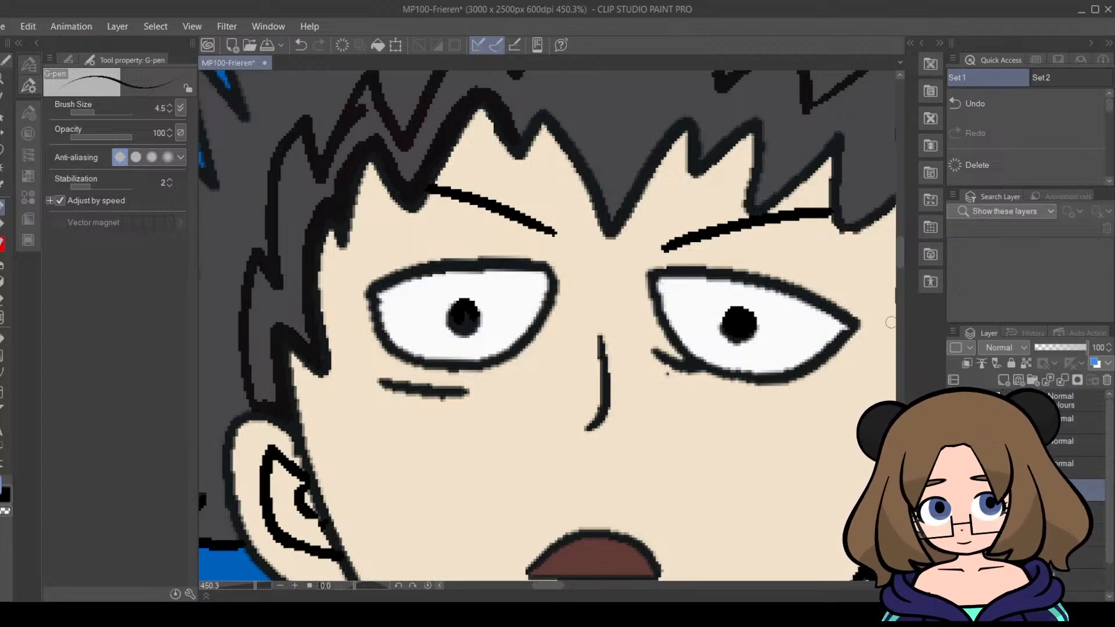
Step: Thicken the lower hair edge in black across the remaining fringe spikes and down to the ear on the drawing's right side
scroll(890, 323, "up", 4)
mouse_move(518, 357)
left_mouse_down()
mouse_move(543, 322)
mouse_move(597, 388)
mouse_move(609, 426)
mouse_move(577, 371)
mouse_move(610, 438)
mouse_move(679, 329)
left_mouse_up()
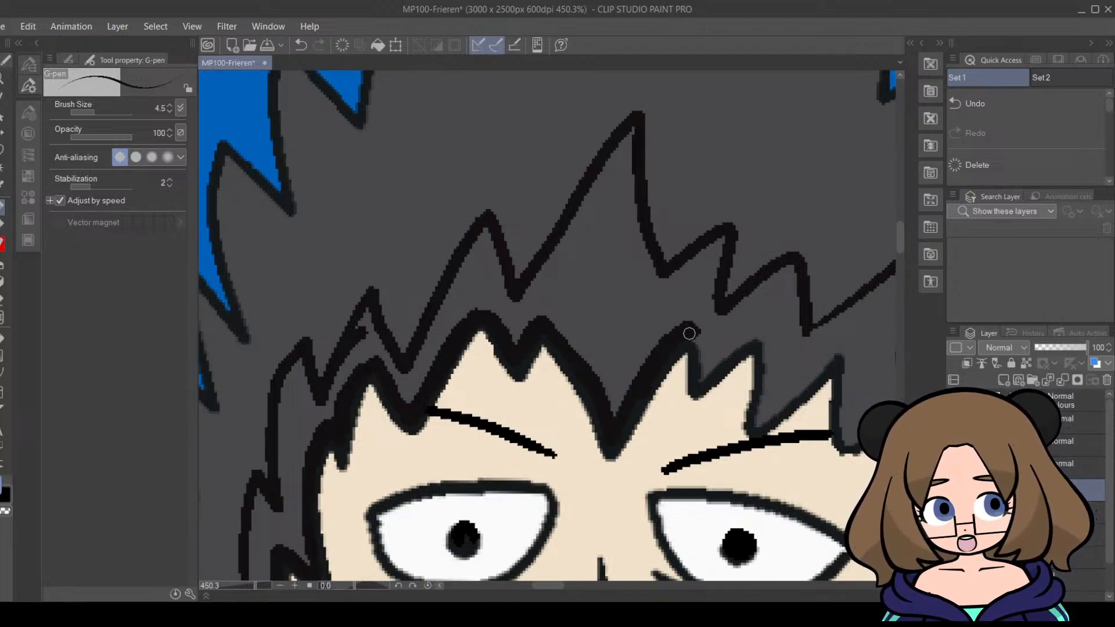
mouse_move(712, 364)
left_mouse_down()
mouse_move(767, 333)
mouse_move(757, 339)
mouse_move(767, 335)
mouse_move(757, 425)
mouse_move(833, 351)
left_mouse_up()
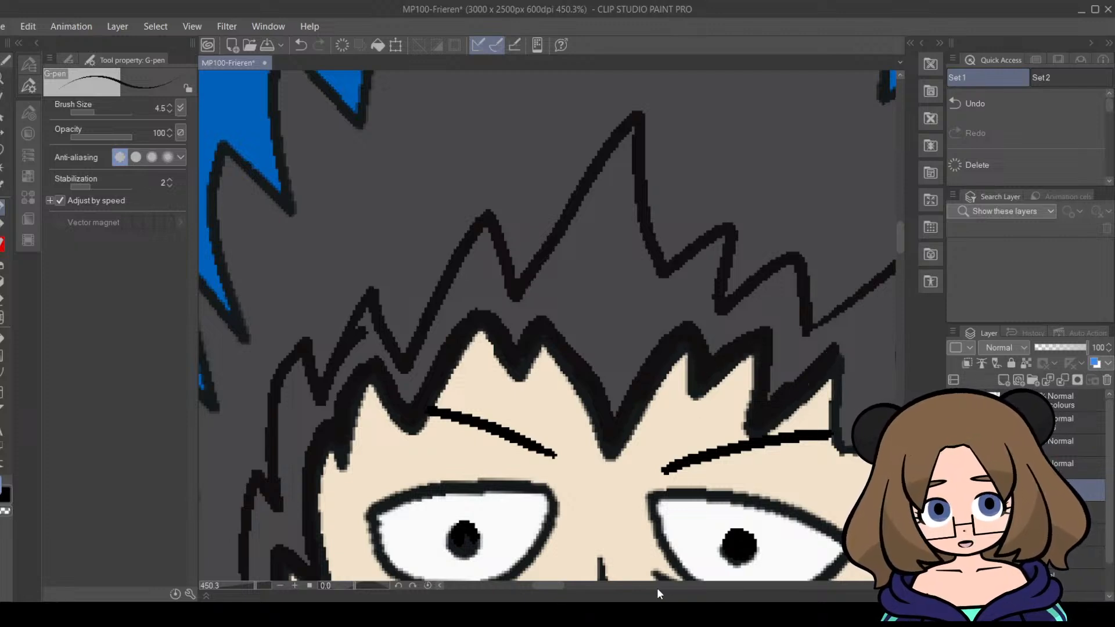
left_click_drag(560, 585, 576, 578)
mouse_move(547, 360)
left_mouse_down()
mouse_move(557, 440)
mouse_move(633, 391)
mouse_move(620, 400)
mouse_move(640, 402)
mouse_move(642, 434)
mouse_move(622, 511)
mouse_move(644, 486)
left_mouse_up()
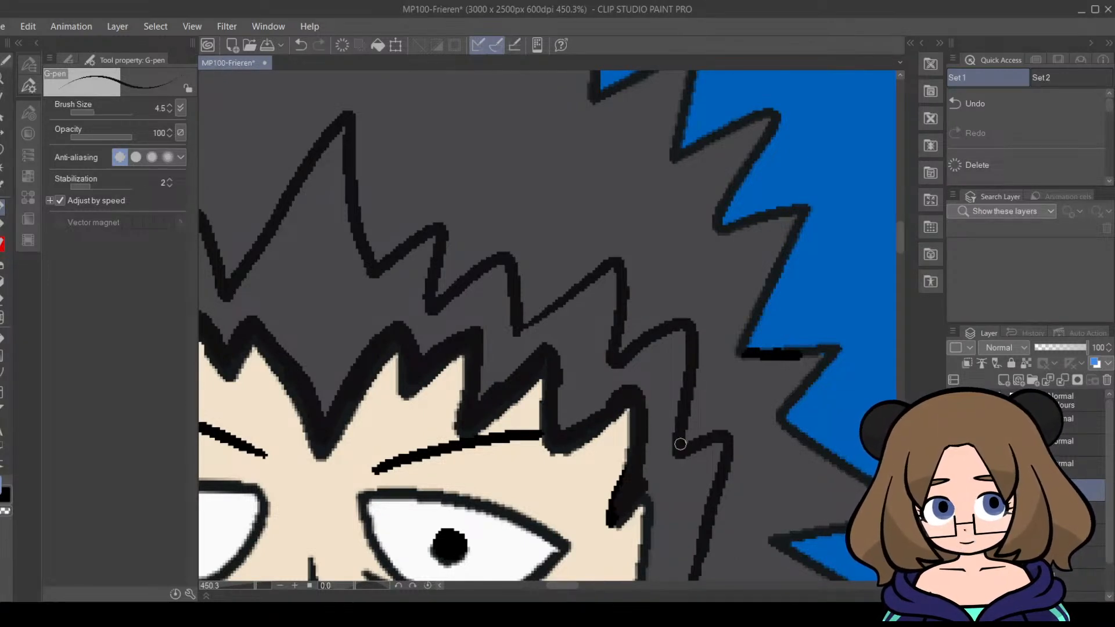
left_click_drag(899, 239, 899, 265)
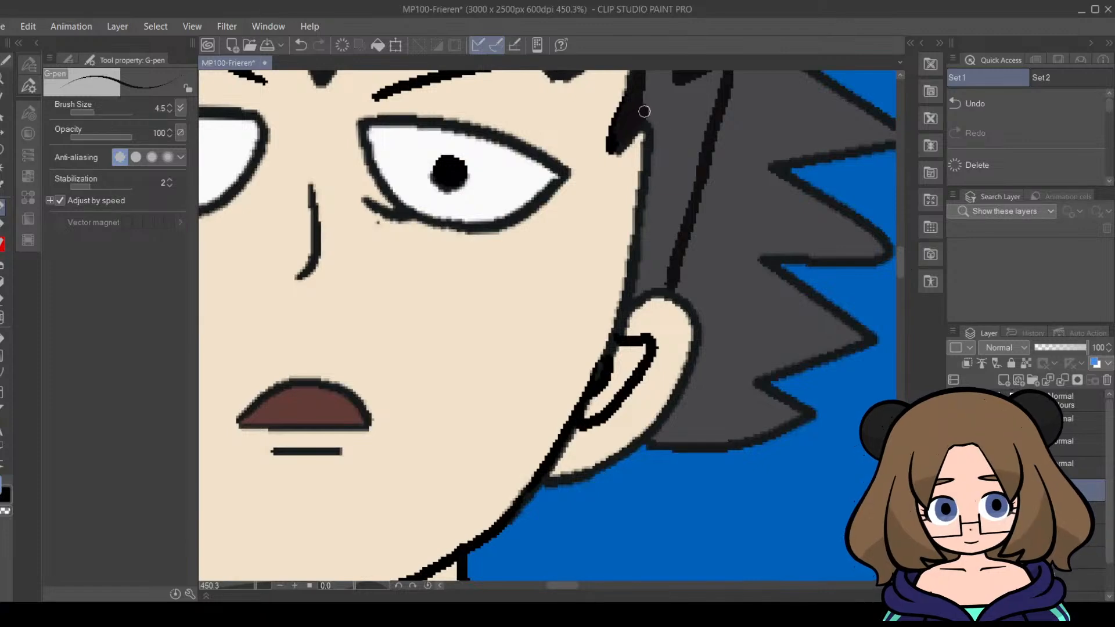
mouse_move(646, 112)
left_mouse_down()
mouse_move(657, 171)
mouse_move(654, 130)
mouse_move(635, 285)
mouse_move(652, 274)
mouse_move(633, 295)
mouse_move(661, 277)
left_mouse_up()
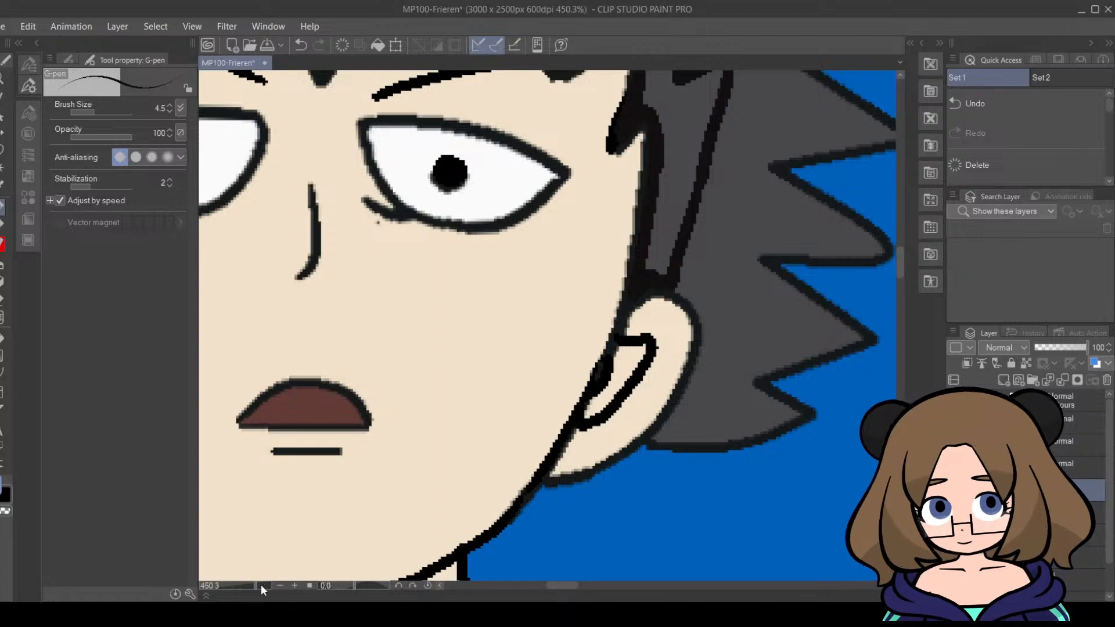
Step: Fill the hair area between the jagged inner line and the thickened fringe edge with black
left_click_drag(260, 585, 246, 585)
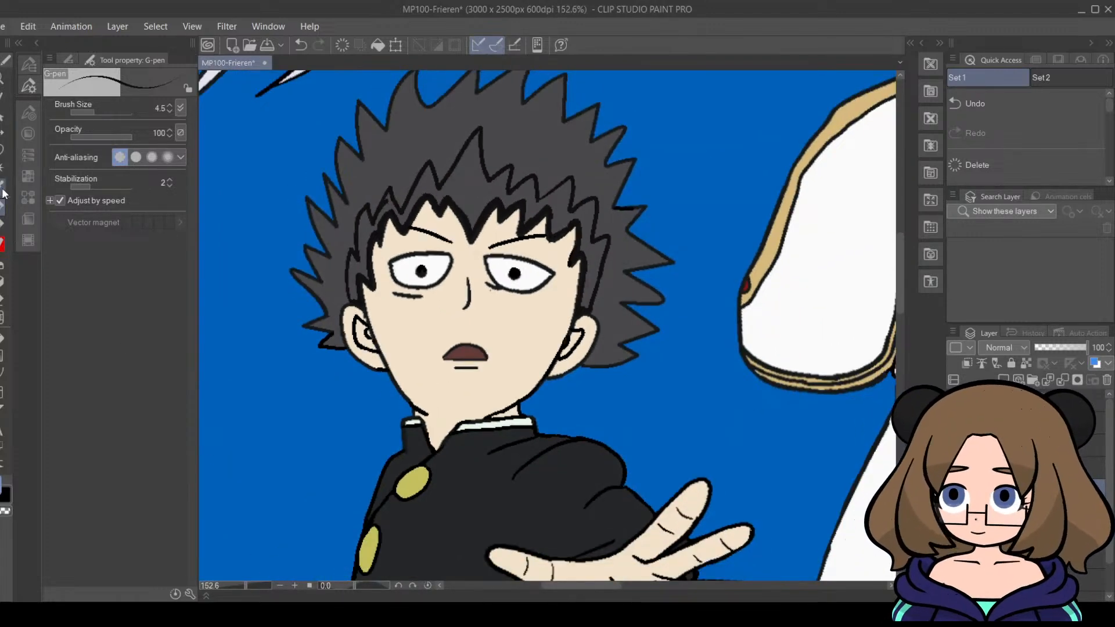
left_click(3, 338)
left_click(481, 187)
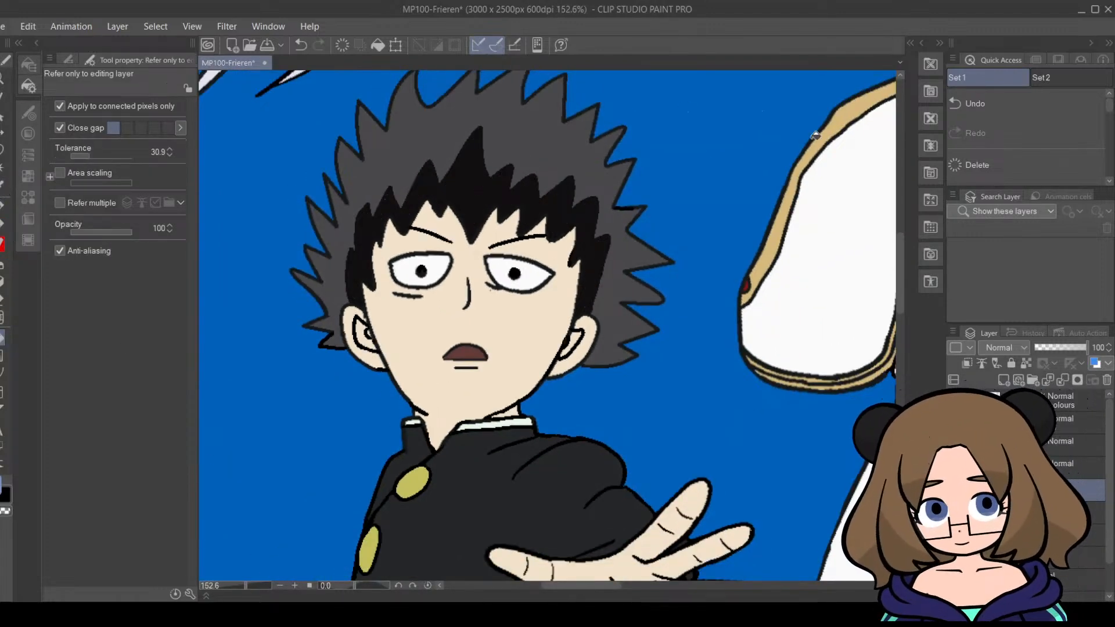
Step: Enlarge and reshape the upper spikes of the black fringe area with the size 4.5 G-pen
mouse_move(577, 590)
left_mouse_down()
mouse_move(774, 577)
mouse_move(552, 581)
mouse_move(561, 581)
left_mouse_up()
left_click(3, 206)
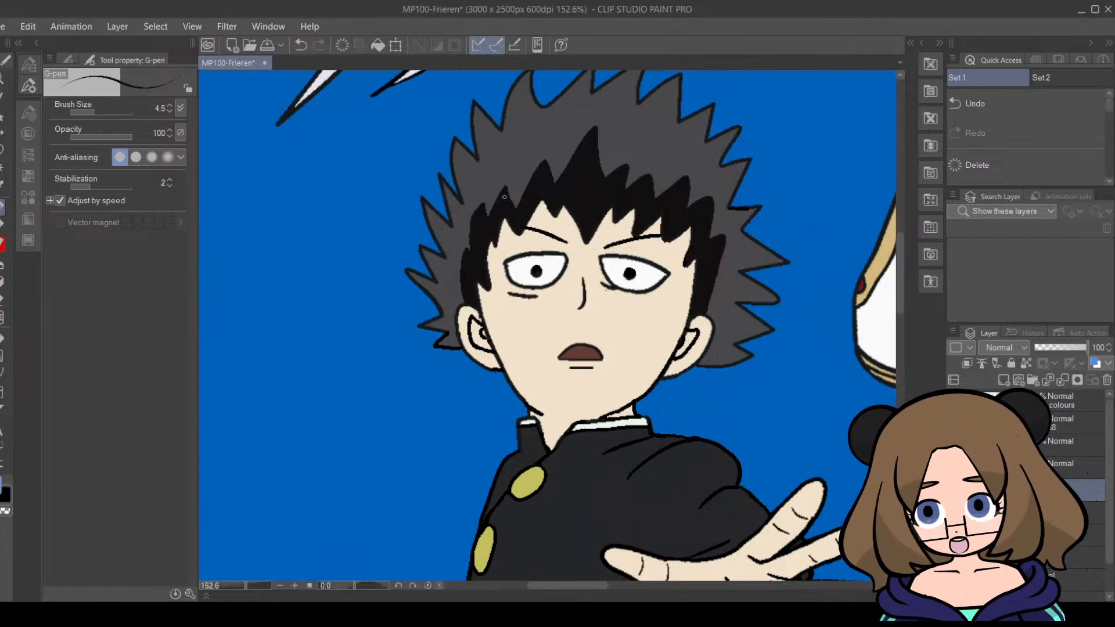
mouse_move(497, 201)
left_mouse_down()
mouse_move(505, 178)
mouse_move(515, 205)
mouse_move(509, 173)
left_mouse_up()
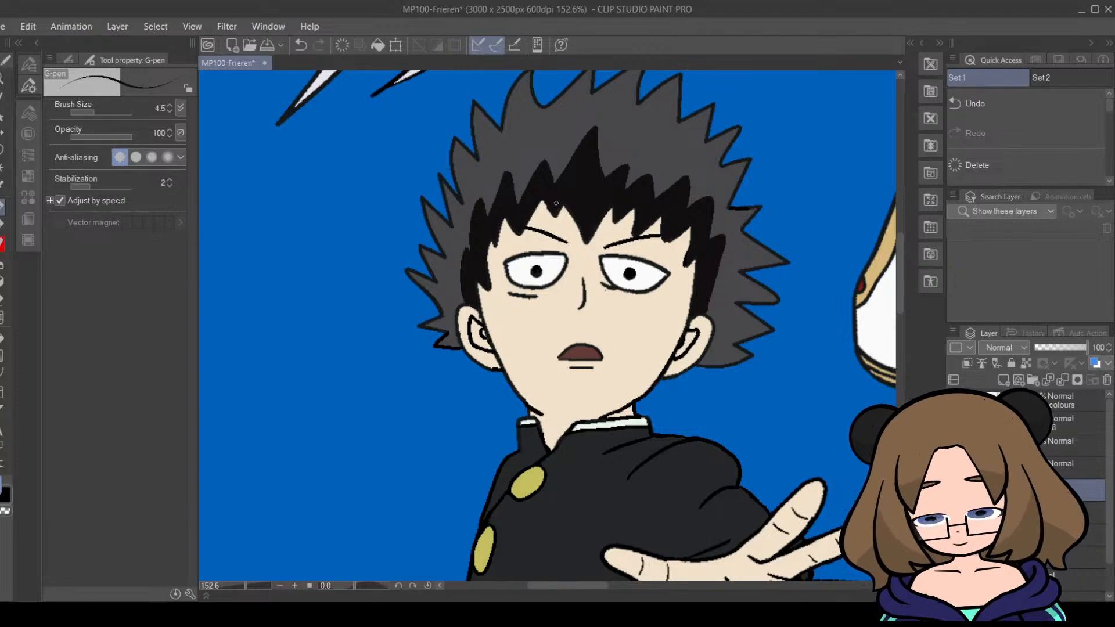
mouse_move(517, 190)
left_mouse_down()
mouse_move(546, 149)
mouse_move(556, 178)
mouse_move(548, 164)
left_mouse_up()
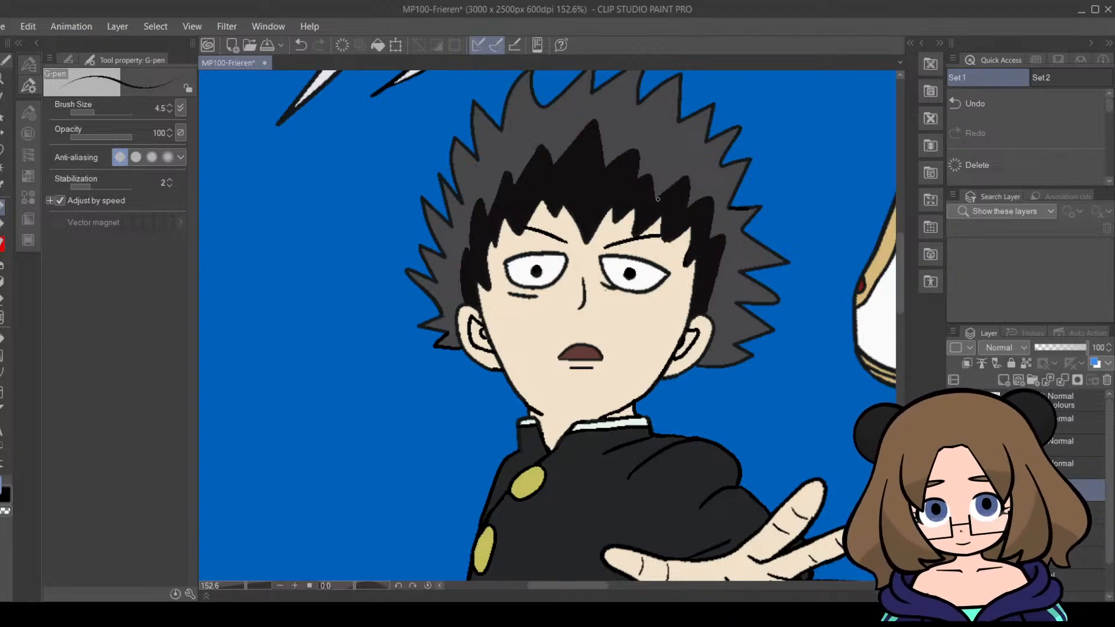
mouse_move(640, 177)
left_mouse_down()
mouse_move(661, 159)
mouse_move(657, 201)
mouse_move(661, 175)
mouse_move(650, 199)
mouse_move(657, 168)
mouse_move(664, 190)
left_mouse_up()
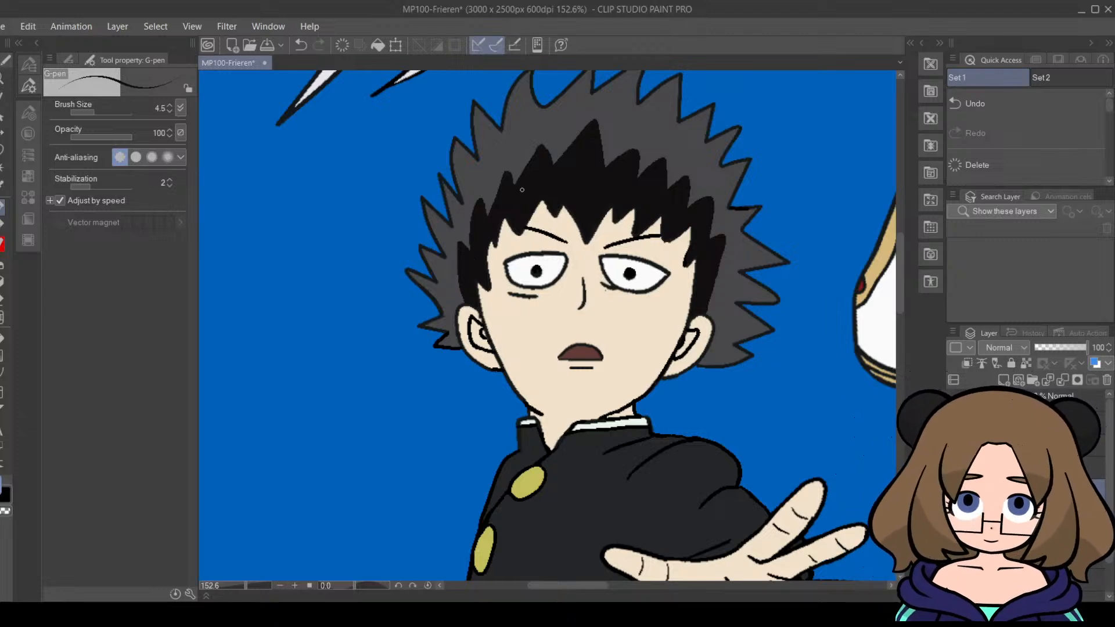
Step: Undo the reshaped spikes, the black fringe fill and the thickened fringe edge, keeping the jagged inner line
left_click_drag(247, 586, 239, 587)
mouse_move(641, 586)
left_mouse_down()
mouse_move(769, 584)
mouse_move(668, 584)
left_mouse_up()
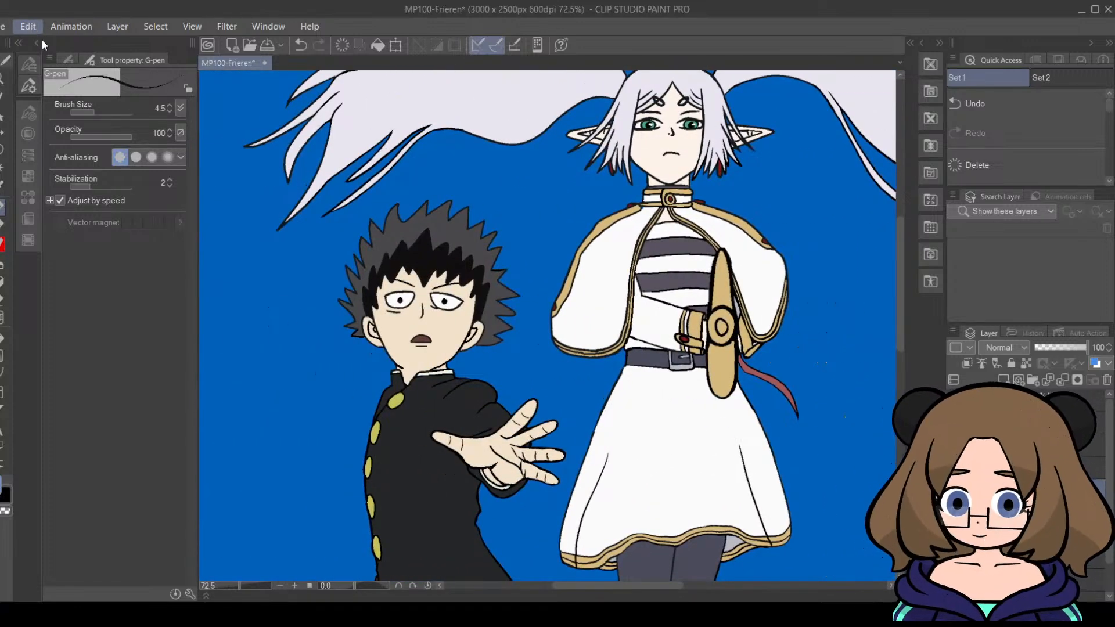
key("ctrl+z")
key("ctrl+z")
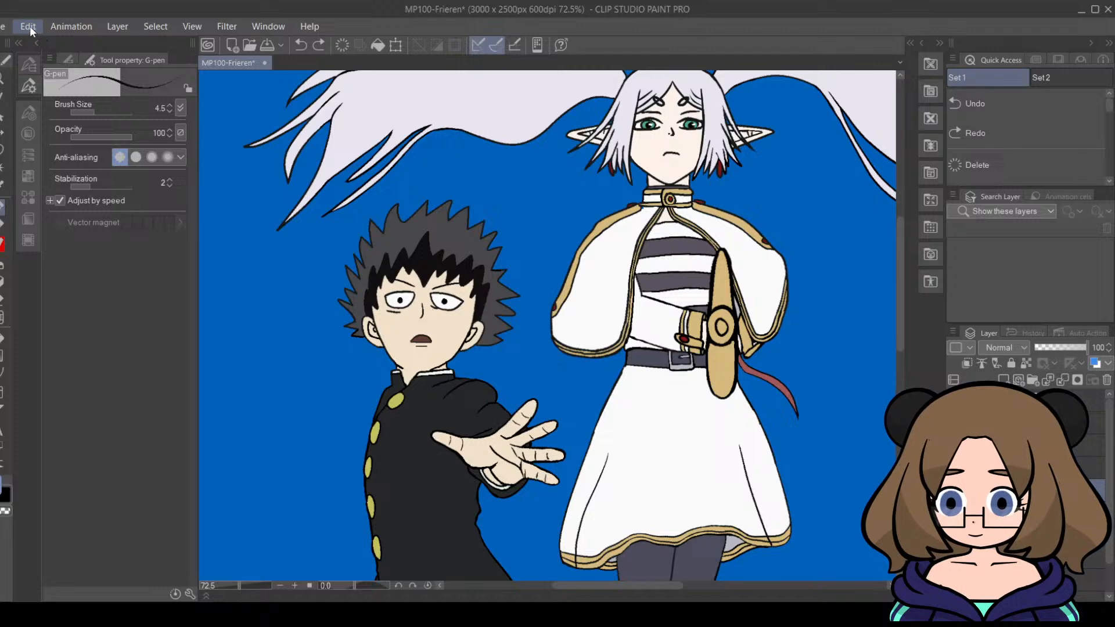
key("ctrl+z")
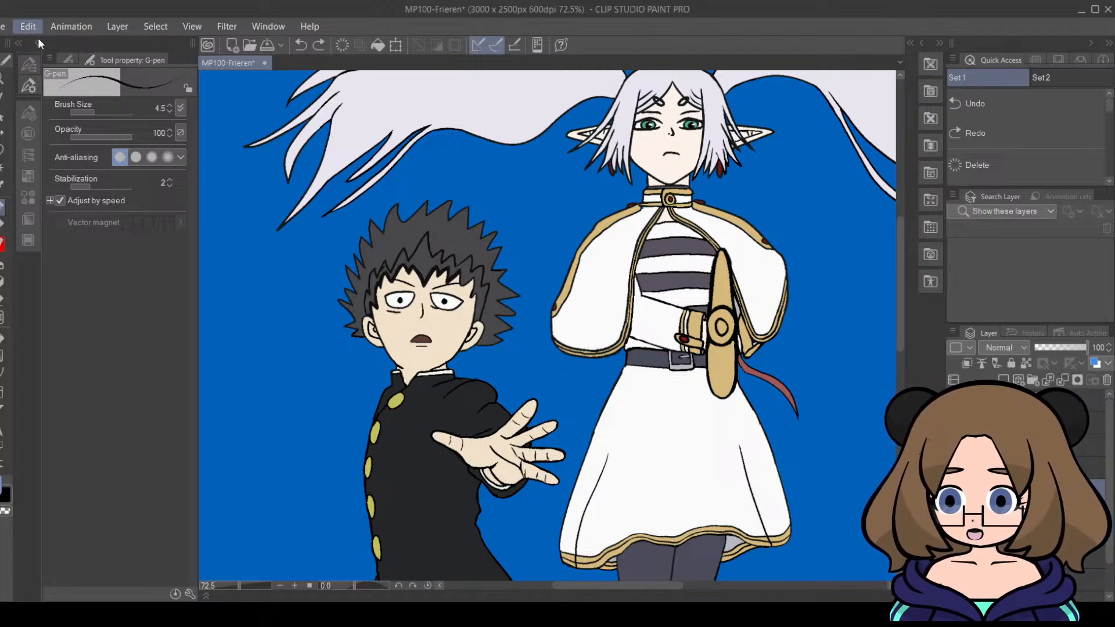
key("ctrl+z")
key("ctrl+z")
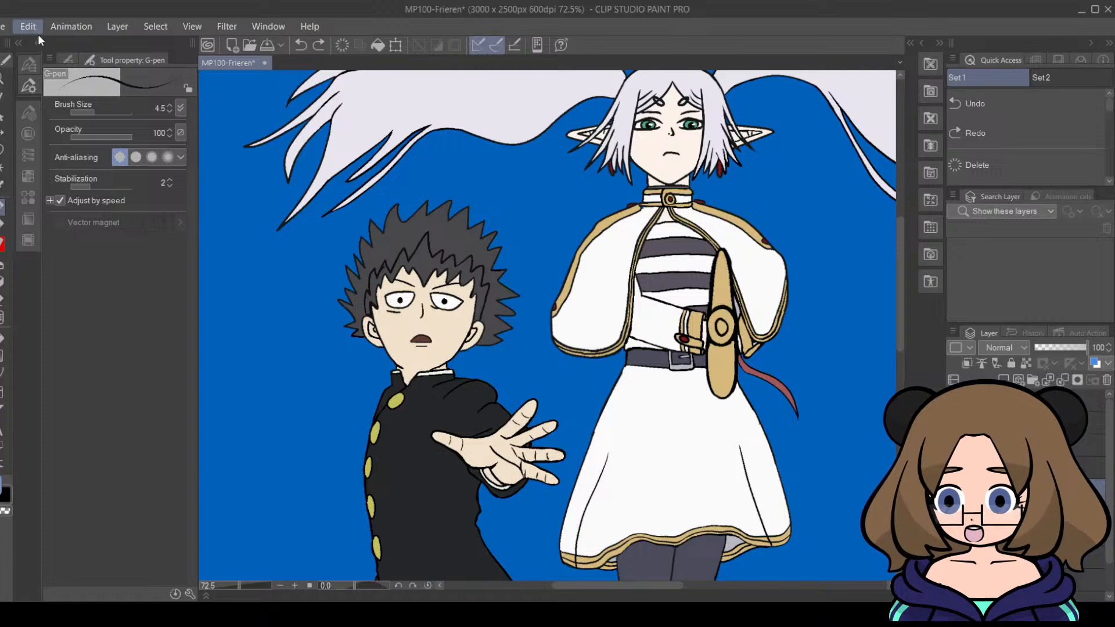
key("ctrl+z")
key("ctrl+z")
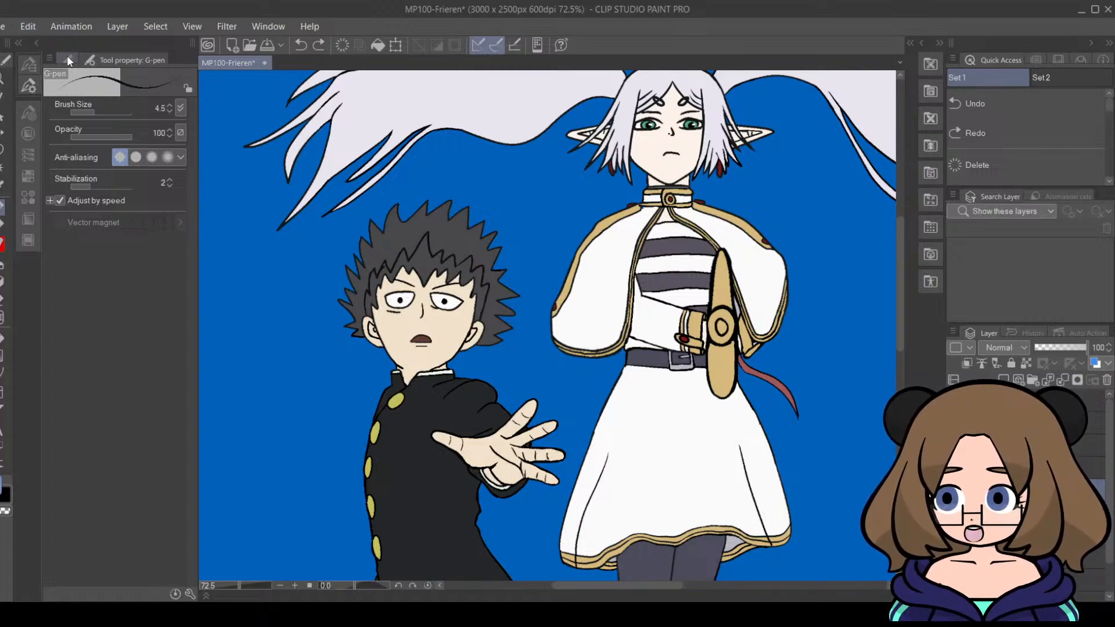
Step: Thicken the outer hair outline in black with the G-pen from the ear up the lower spikes on the drawing's left side
left_click(242, 584)
left_click_drag(242, 584, 251, 586)
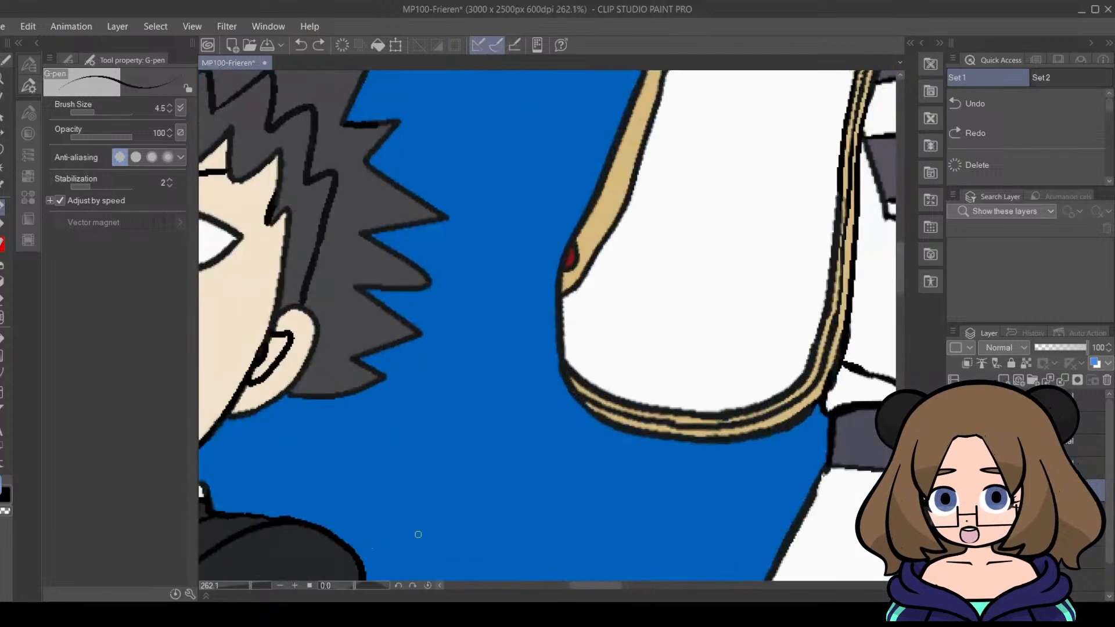
left_click_drag(612, 585, 574, 585)
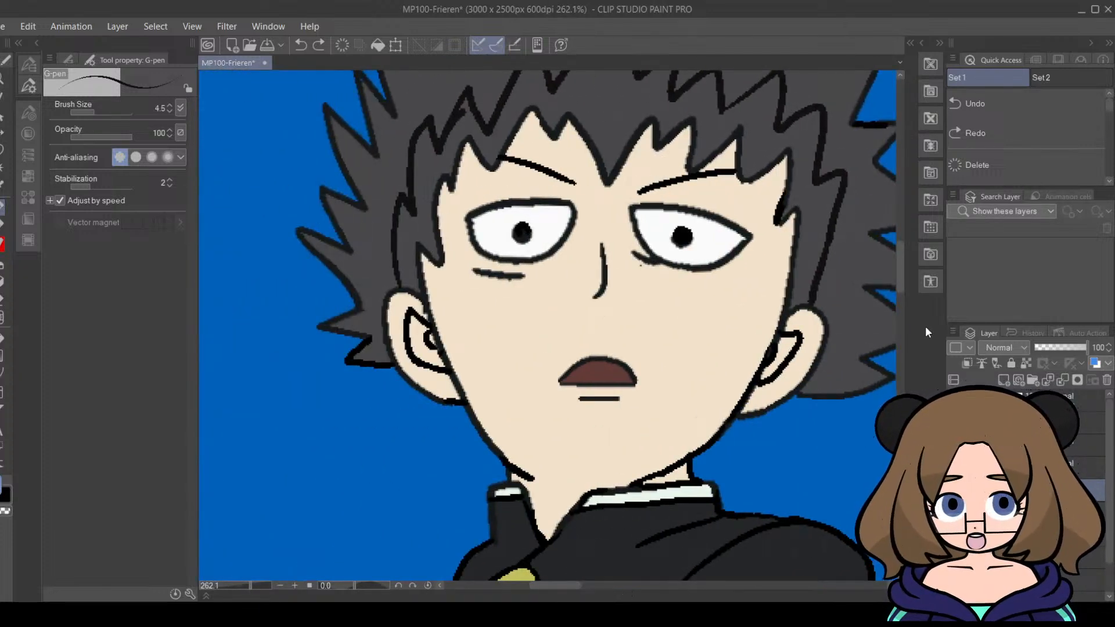
left_click(3, 299)
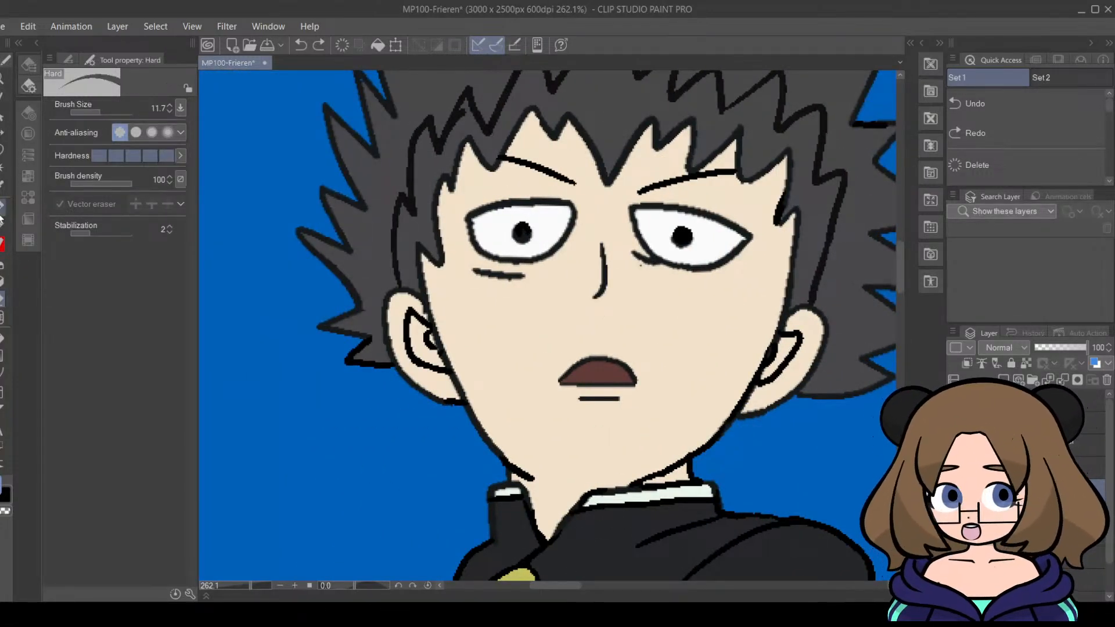
left_click(5, 493)
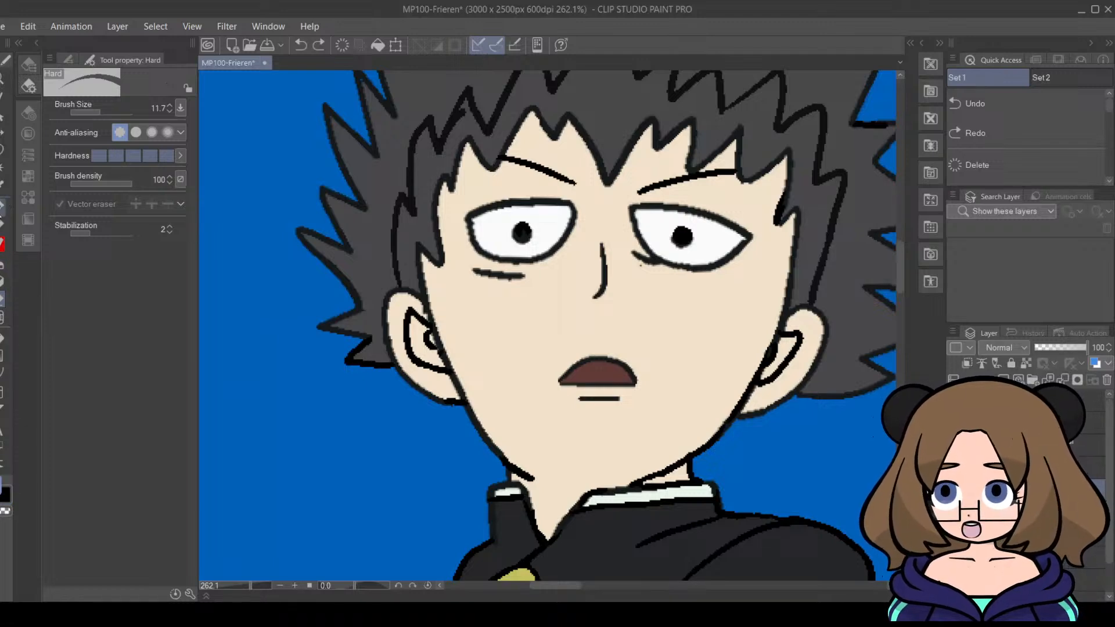
left_click(2, 211)
left_click(3, 185)
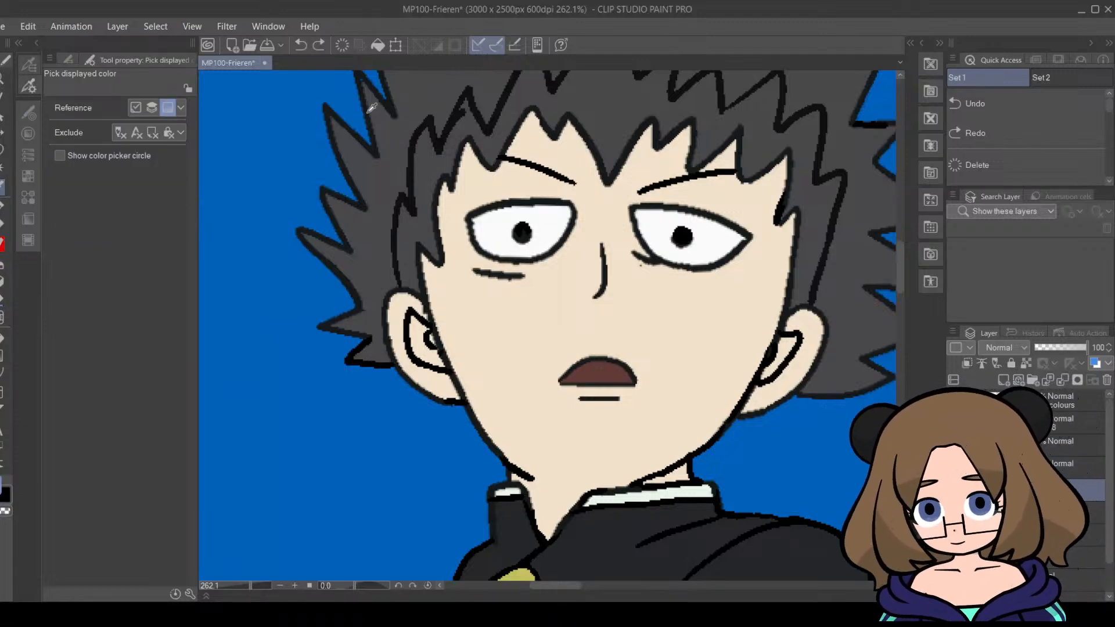
key("p")
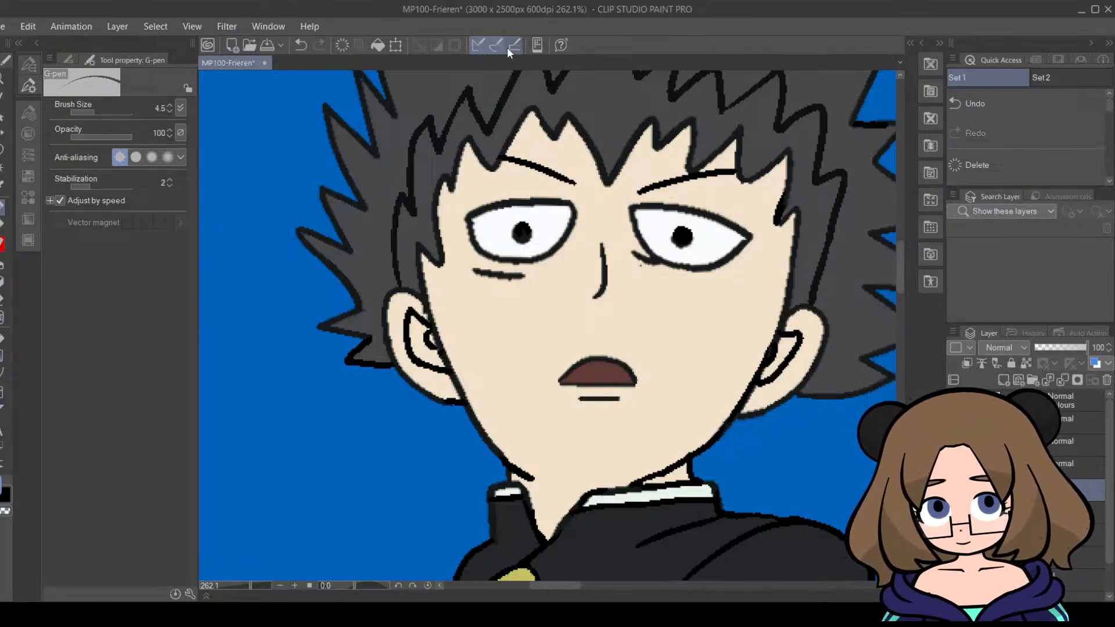
mouse_move(901, 273)
left_mouse_down()
mouse_move(903, 248)
mouse_move(903, 268)
left_mouse_up()
left_click(7, 497)
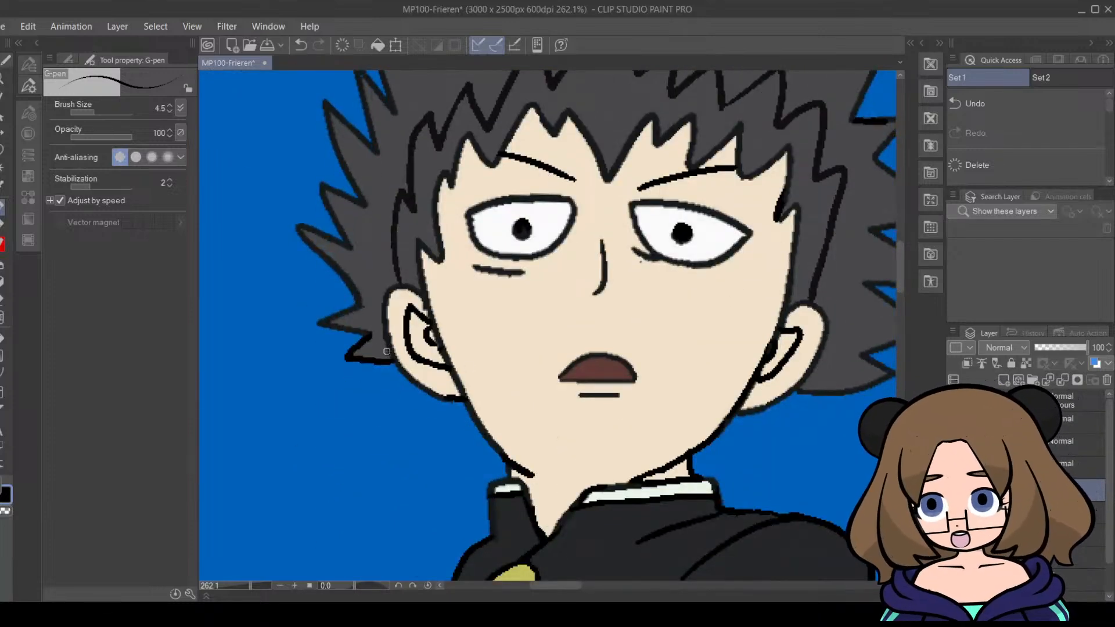
mouse_move(387, 352)
left_mouse_down()
mouse_move(379, 302)
mouse_move(395, 280)
mouse_move(373, 356)
mouse_move(353, 355)
mouse_move(370, 341)
mouse_move(325, 320)
mouse_move(366, 305)
mouse_move(305, 233)
mouse_move(320, 236)
left_mouse_up()
mouse_move(361, 252)
left_mouse_down()
mouse_move(321, 186)
mouse_move(375, 210)
mouse_move(365, 193)
left_mouse_up()
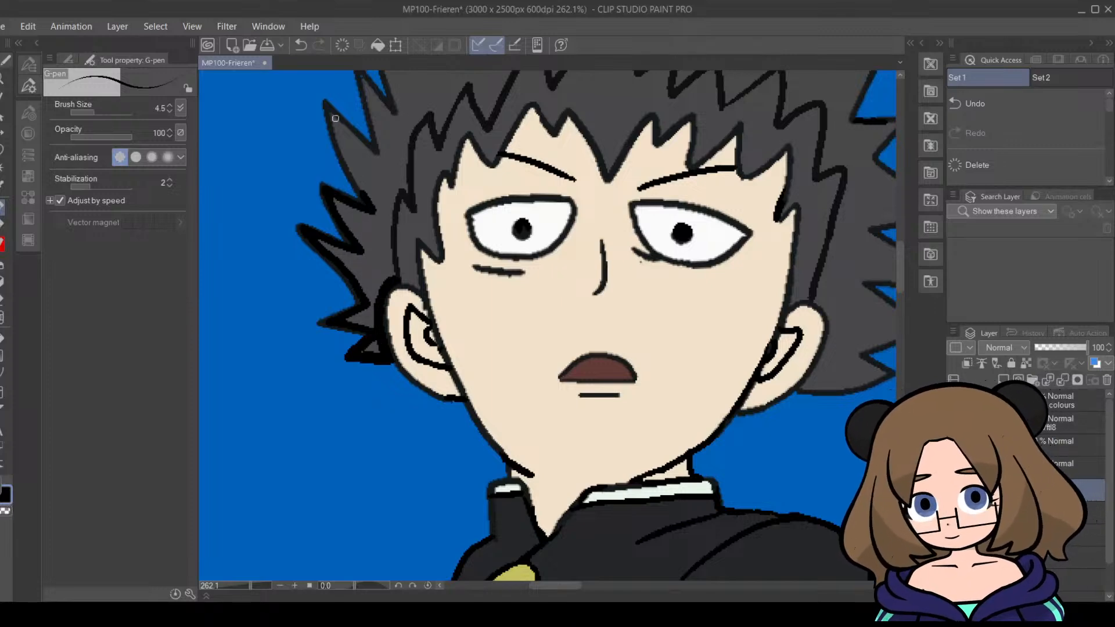
mouse_move(335, 118)
left_mouse_down()
mouse_move(355, 174)
mouse_move(334, 113)
mouse_move(376, 160)
mouse_move(339, 124)
left_mouse_up()
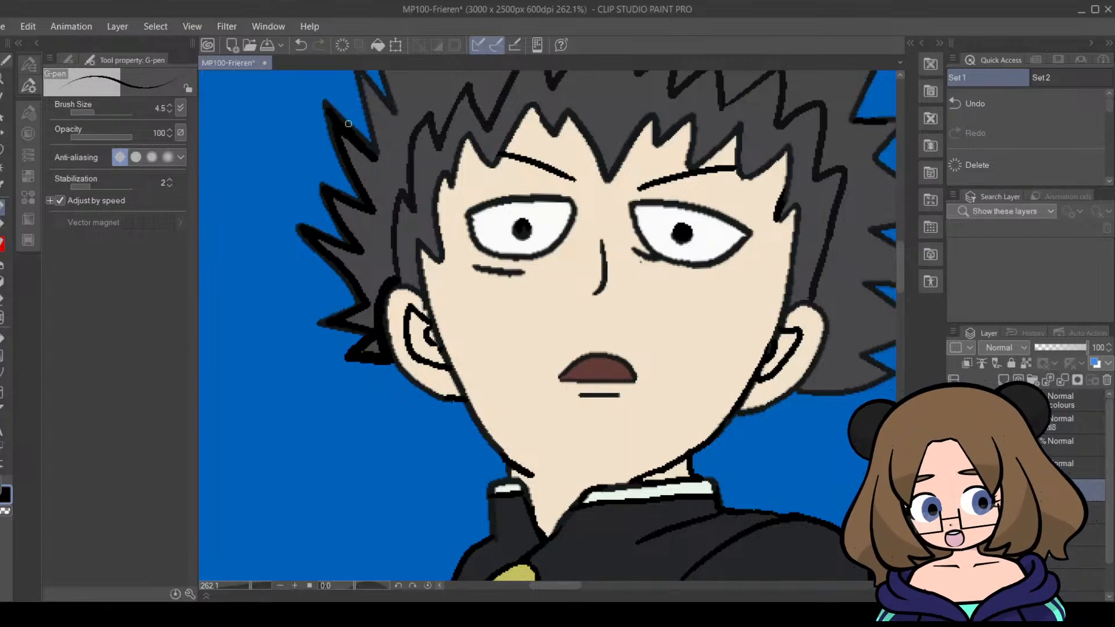
Step: Thicken the outer hair outline in black along the upper spikes on the drawing's left side and over the crown
left_click_drag(900, 271, 901, 248)
mouse_move(372, 349)
left_mouse_down()
mouse_move(362, 271)
mouse_move(375, 324)
mouse_move(368, 289)
mouse_move(399, 320)
mouse_move(399, 294)
left_mouse_up()
mouse_move(383, 201)
left_mouse_down()
mouse_move(378, 246)
mouse_move(400, 299)
mouse_move(393, 257)
left_mouse_up()
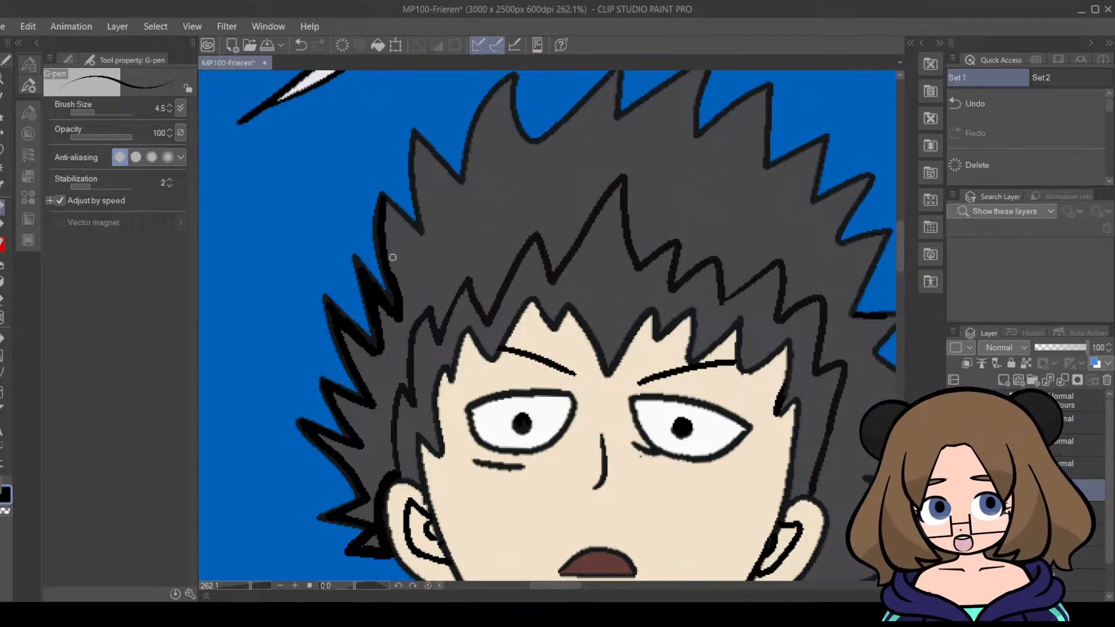
left_click_drag(384, 201, 418, 235)
left_click_drag(418, 236, 391, 211)
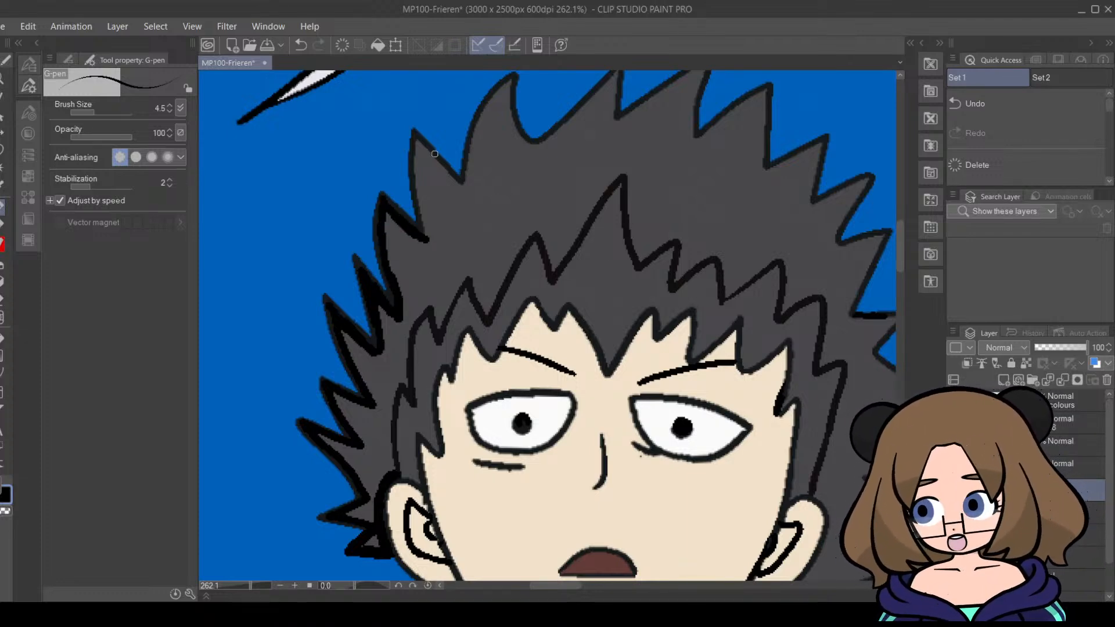
mouse_move(419, 151)
left_mouse_down()
mouse_move(429, 240)
mouse_move(418, 139)
mouse_move(463, 187)
left_mouse_up()
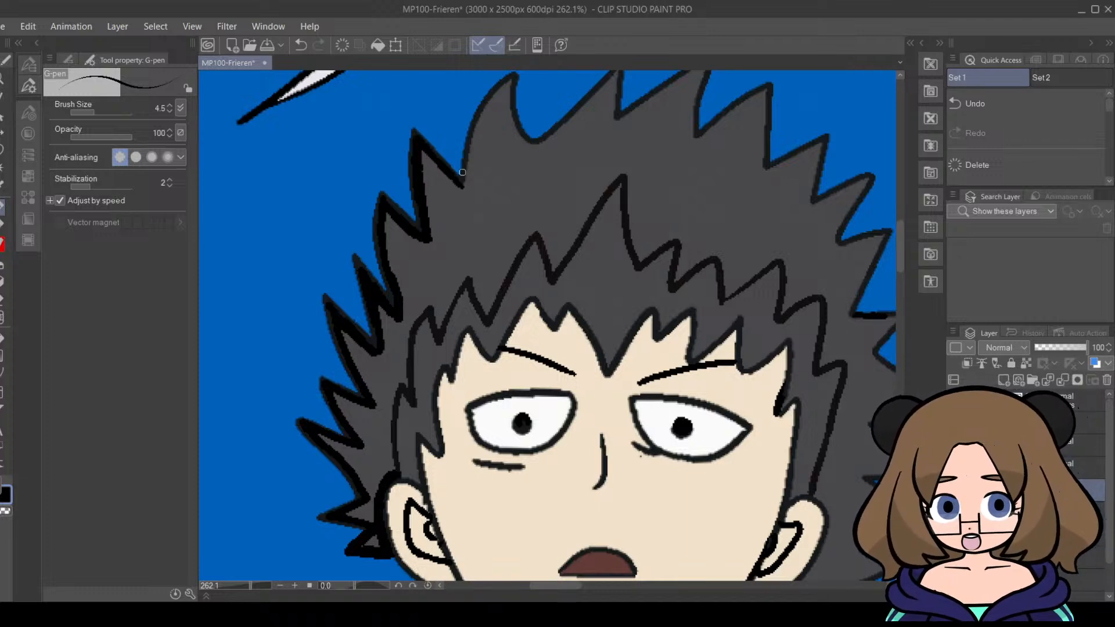
left_click_drag(901, 258, 902, 246)
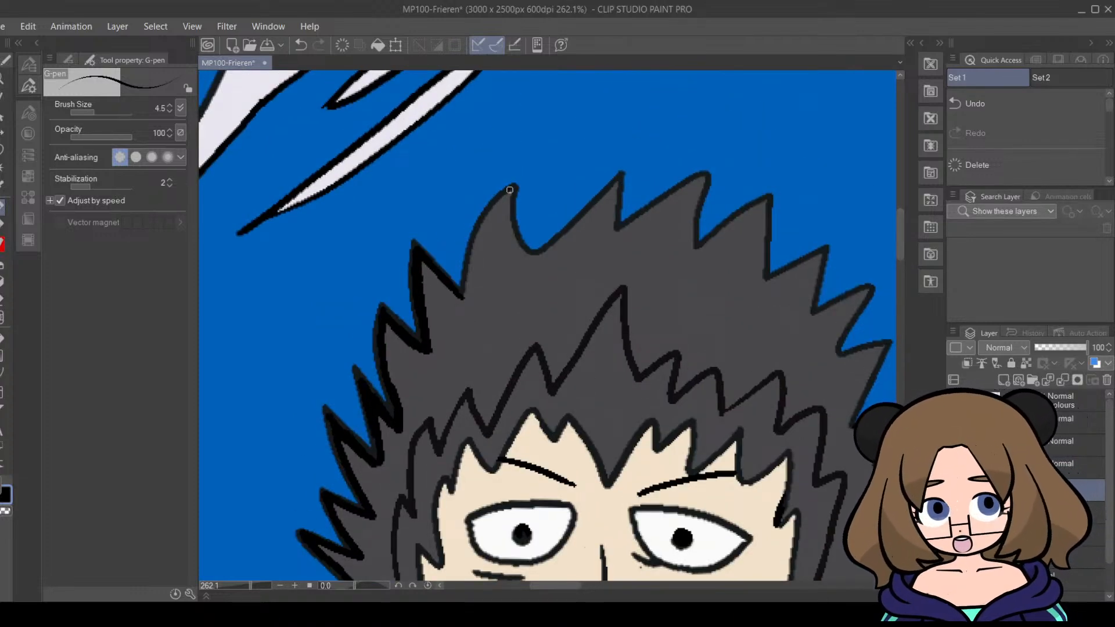
mouse_move(510, 190)
left_mouse_down()
mouse_move(477, 247)
mouse_move(483, 230)
mouse_move(467, 296)
mouse_move(511, 194)
mouse_move(509, 231)
mouse_move(508, 217)
mouse_move(538, 258)
mouse_move(521, 250)
mouse_move(550, 240)
mouse_move(540, 253)
mouse_move(573, 232)
mouse_move(617, 184)
mouse_move(610, 239)
mouse_move(700, 178)
mouse_move(690, 255)
mouse_move(691, 221)
left_mouse_up()
Step: Thicken the outer hair outline in black with the G-pen from the crown down the upper spikes on the drawing's right side
left_click_drag(551, 587, 573, 581)
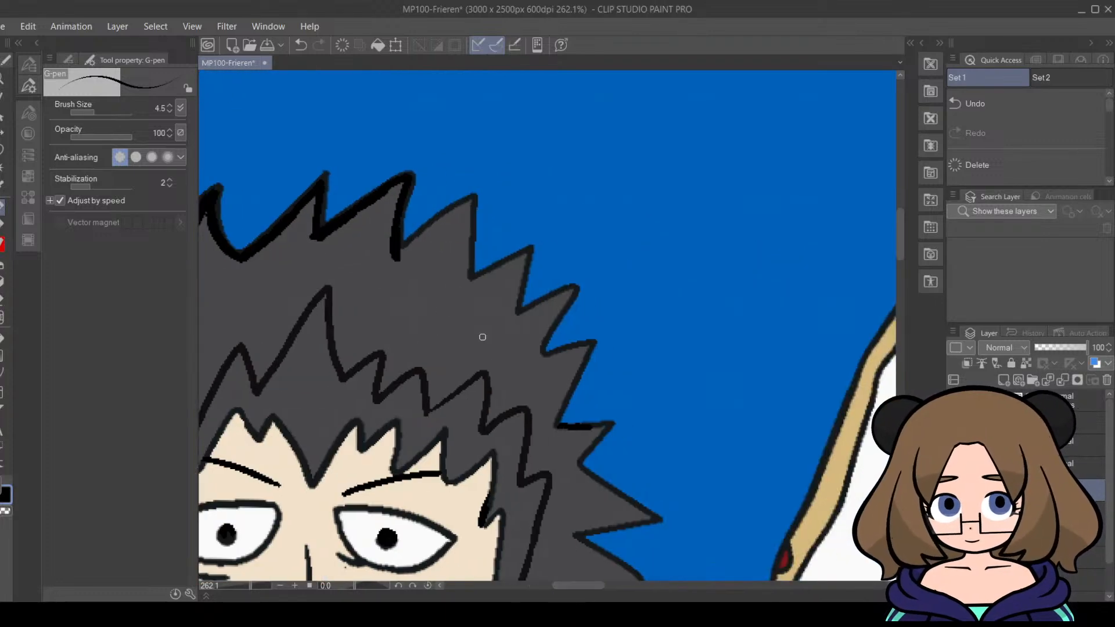
mouse_move(401, 252)
left_mouse_down()
mouse_move(469, 201)
mouse_move(471, 279)
mouse_move(400, 214)
mouse_move(399, 246)
mouse_move(464, 260)
mouse_move(469, 284)
mouse_move(526, 253)
mouse_move(520, 285)
mouse_move(550, 300)
mouse_move(543, 308)
mouse_move(572, 290)
mouse_move(541, 362)
mouse_move(588, 348)
mouse_move(551, 430)
left_mouse_up()
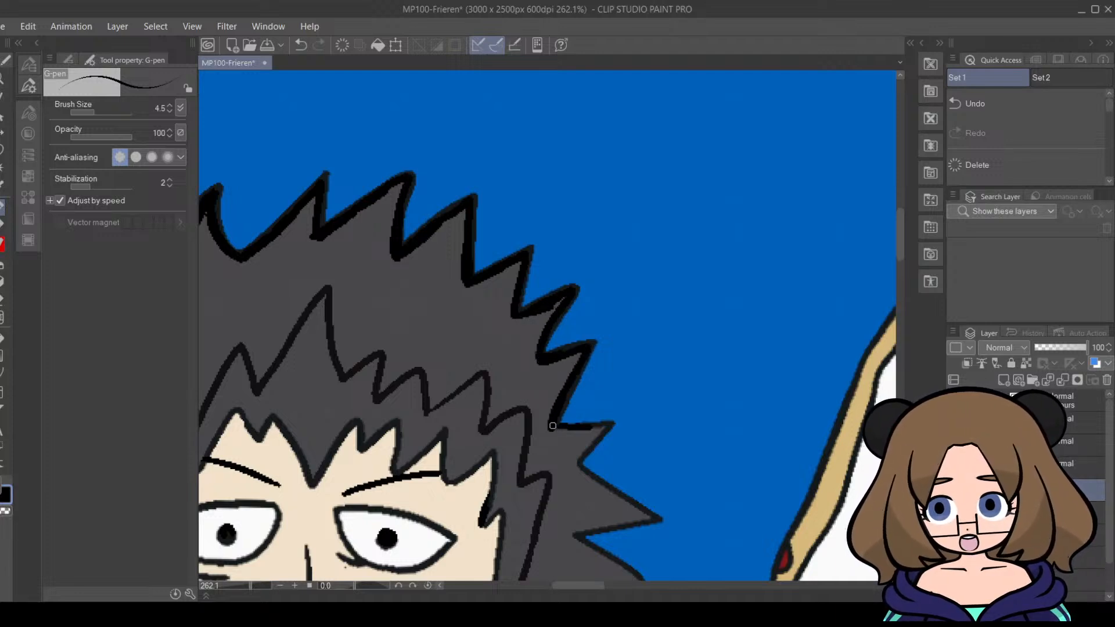
left_click_drag(576, 347, 553, 357)
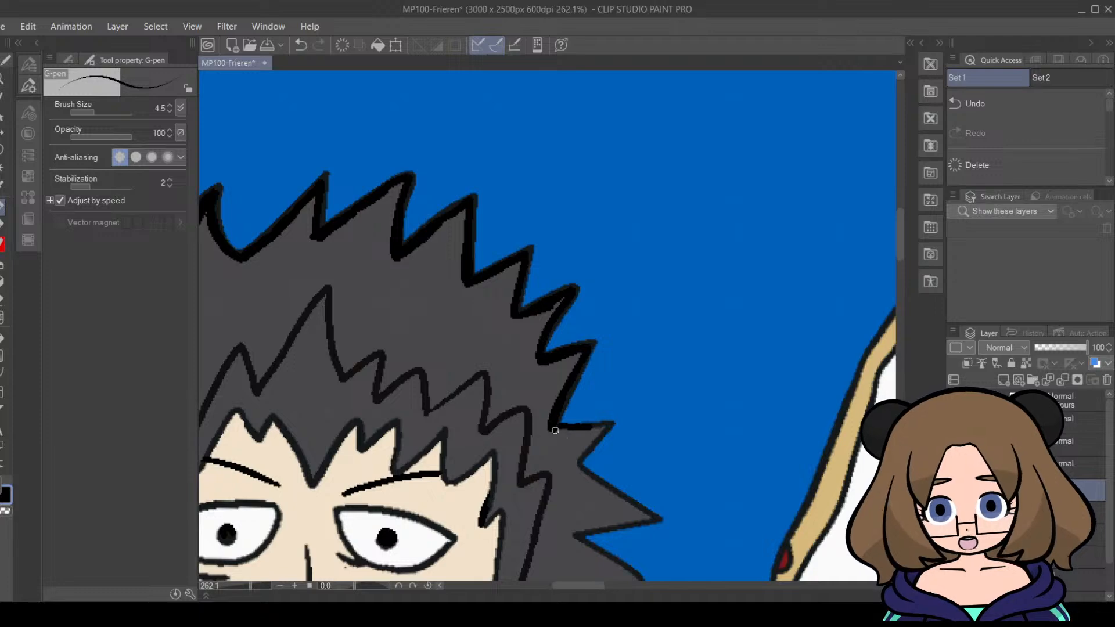
mouse_move(588, 429)
left_mouse_down()
mouse_move(607, 425)
mouse_move(577, 464)
left_mouse_up()
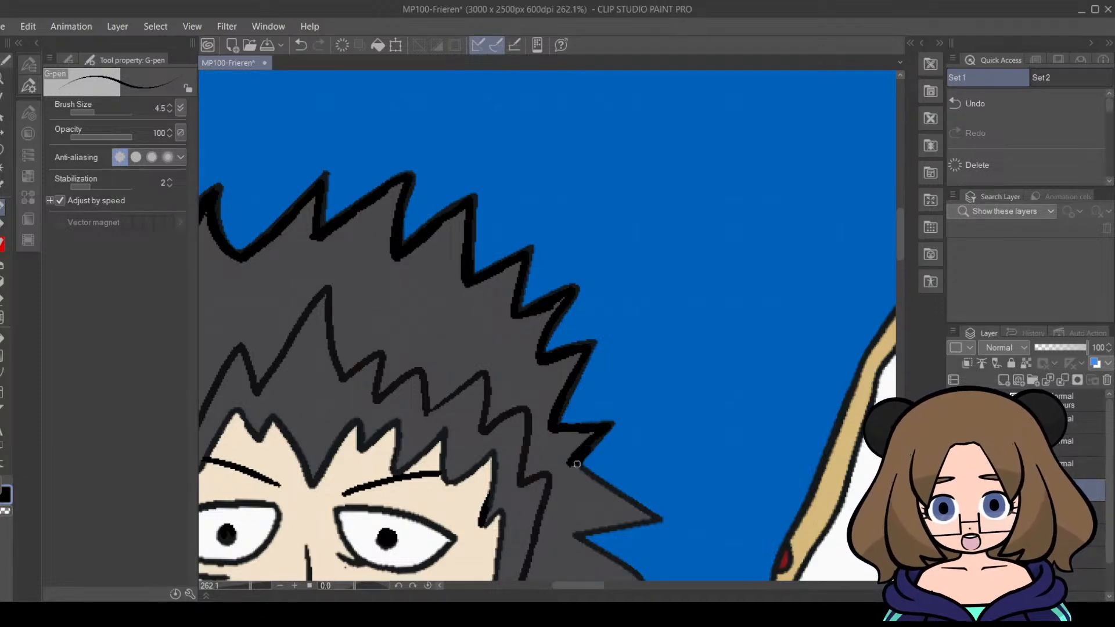
Step: Thicken the black outline of the two long middle hair spikes on the drawing's right side with the G-pen
left_click_drag(899, 240, 900, 263)
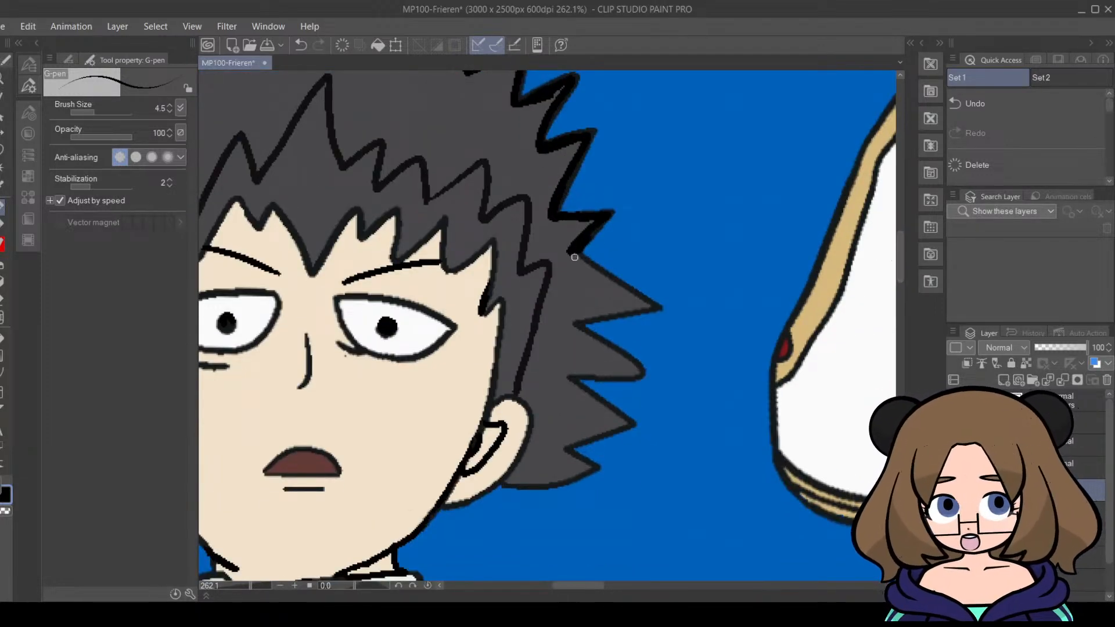
left_click_drag(574, 257, 637, 301)
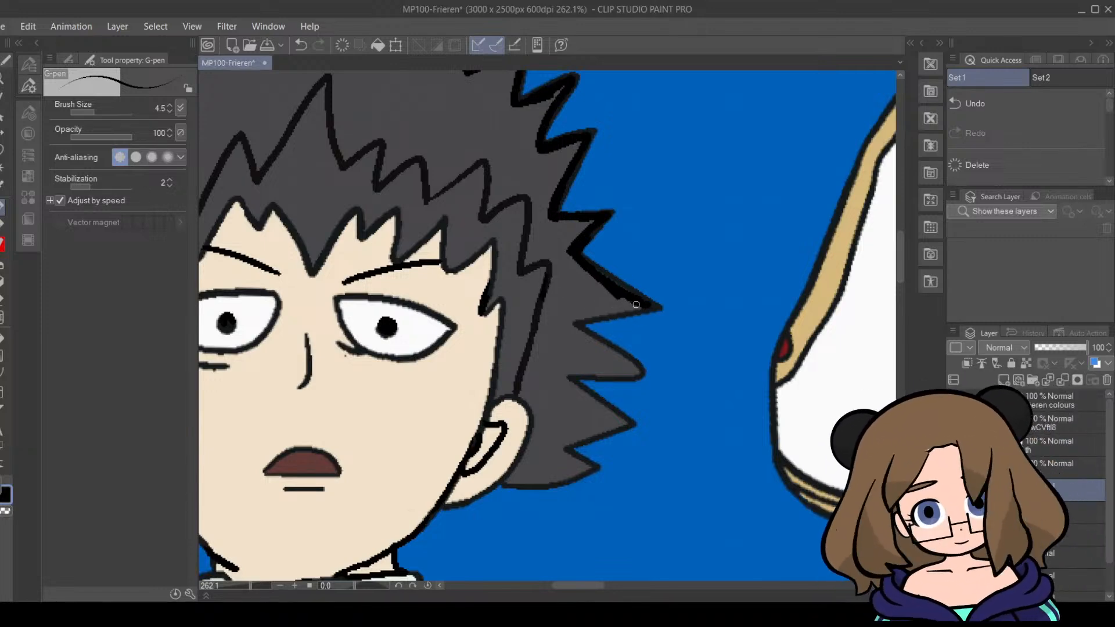
mouse_move(605, 306)
left_mouse_down()
mouse_move(639, 308)
mouse_move(568, 320)
mouse_move(582, 338)
left_mouse_up()
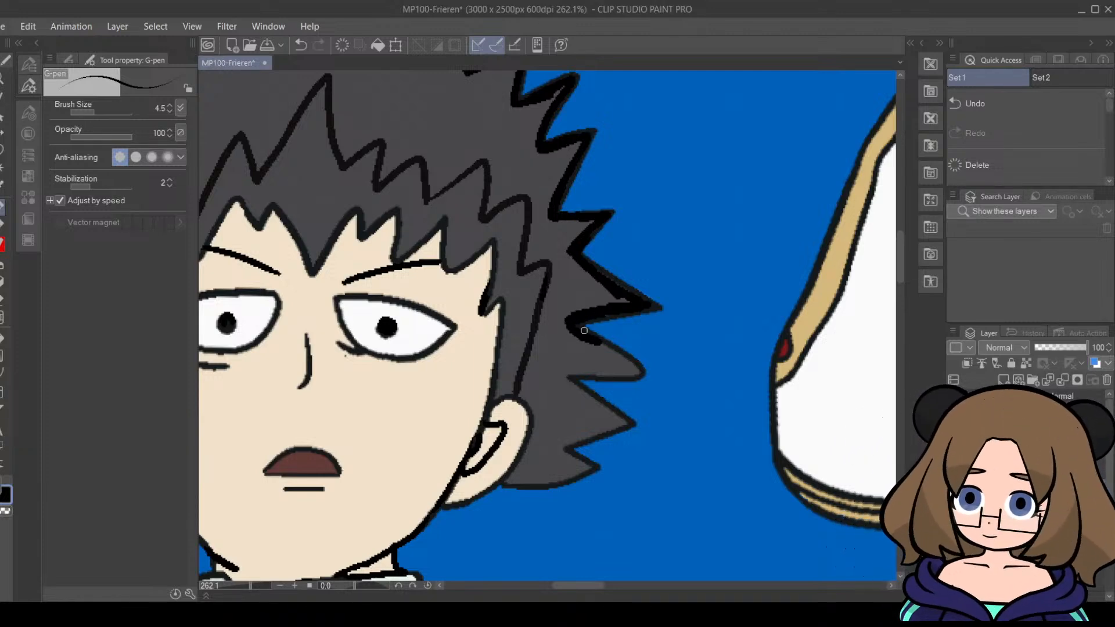
left_click_drag(599, 343, 617, 361)
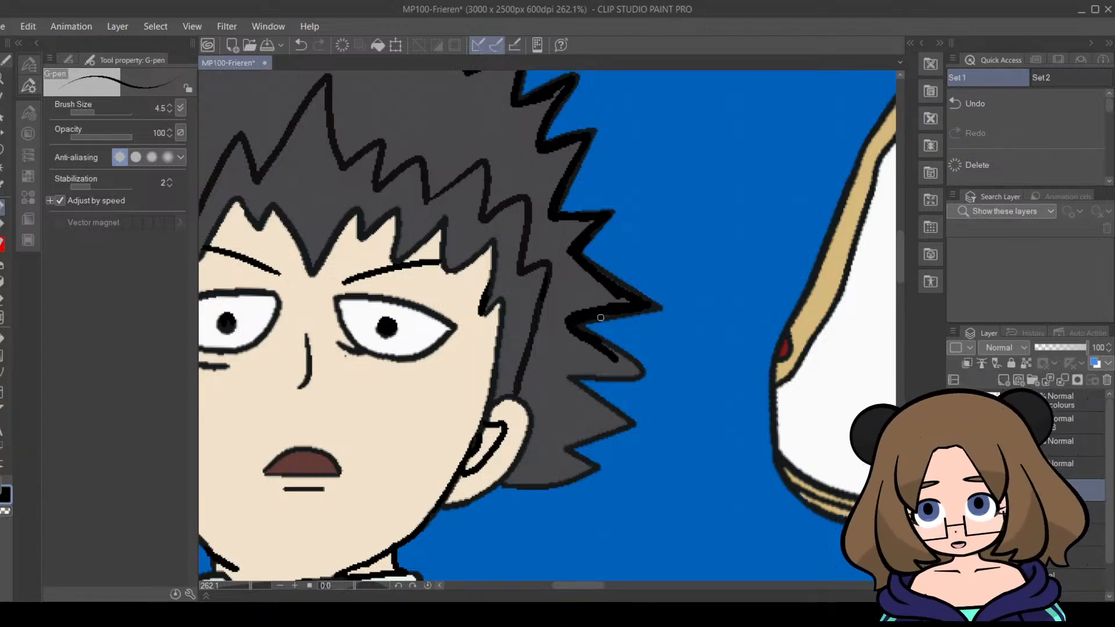
left_click_drag(601, 317, 620, 314)
left_click_drag(598, 272, 634, 297)
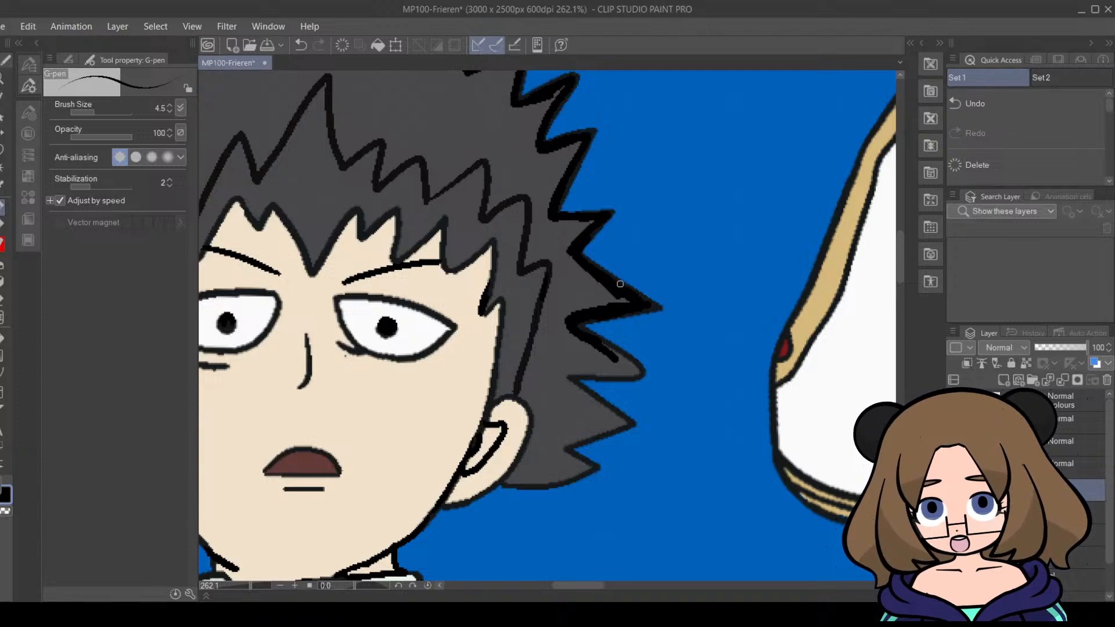
mouse_move(604, 348)
left_mouse_down()
mouse_move(635, 373)
mouse_move(579, 371)
left_mouse_up()
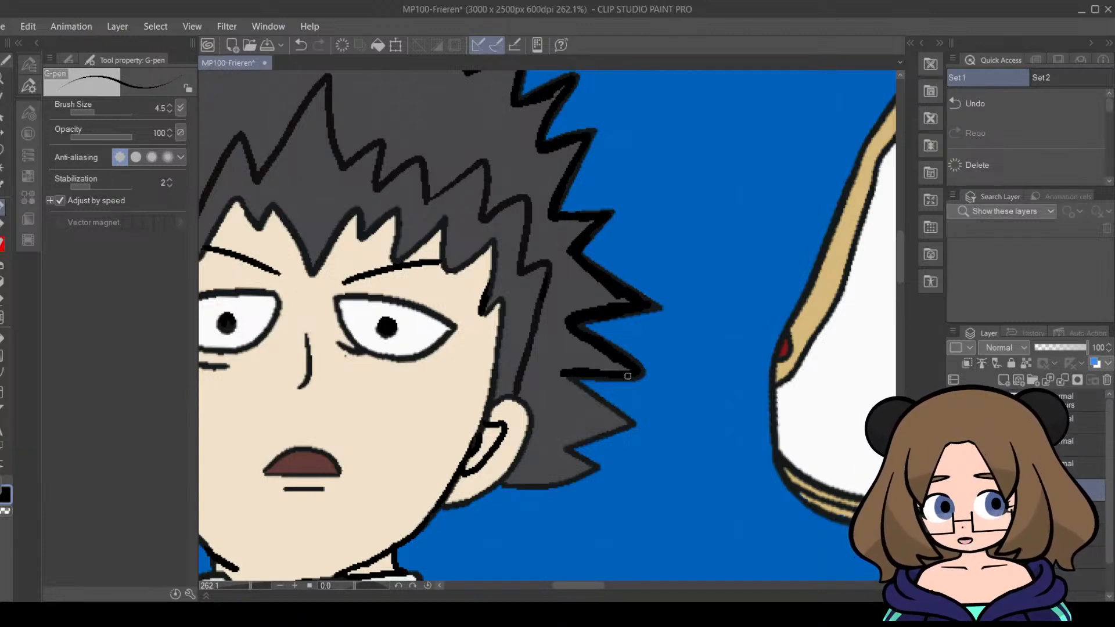
Step: Thicken the black outline of the lowest hair spikes on the drawing's right side, around to the ear
scroll(896, 277, "down", 3)
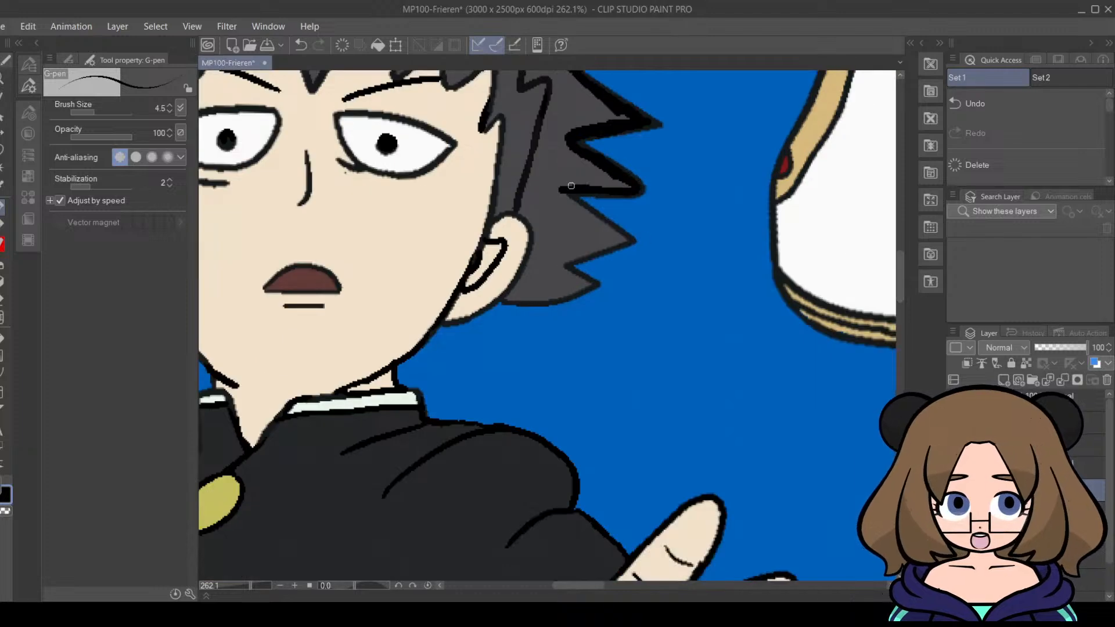
left_click_drag(558, 192, 618, 237)
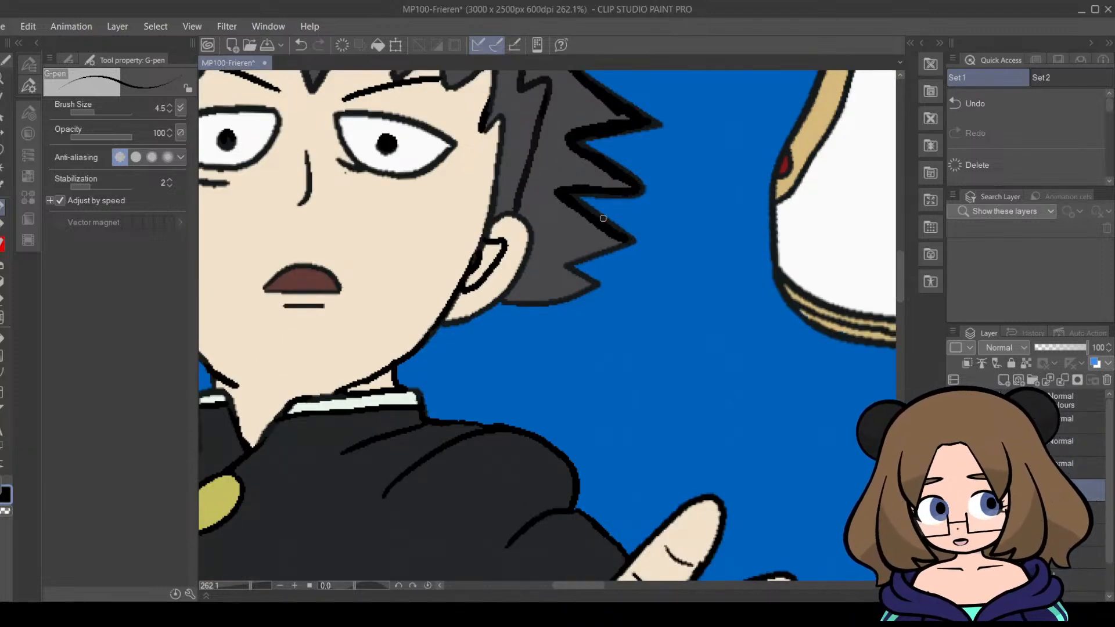
mouse_move(619, 238)
left_mouse_down()
mouse_move(564, 260)
mouse_move(559, 271)
mouse_move(591, 250)
mouse_move(563, 262)
mouse_move(585, 285)
left_mouse_up()
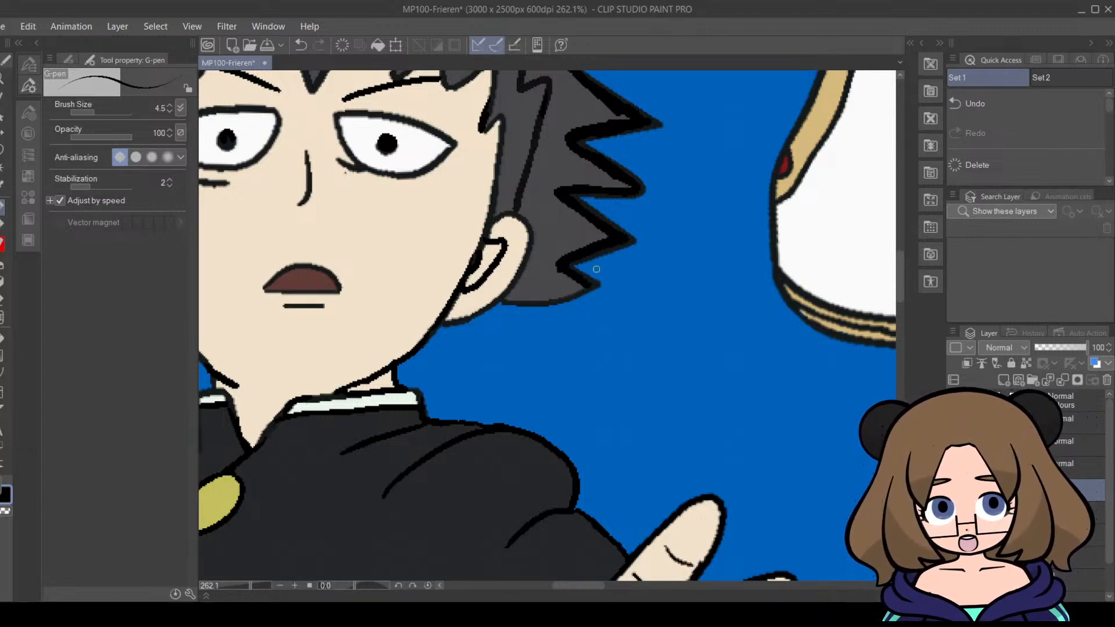
mouse_move(527, 218)
left_mouse_down()
mouse_move(534, 247)
mouse_move(513, 296)
mouse_move(543, 301)
mouse_move(510, 302)
mouse_move(590, 285)
mouse_move(537, 298)
left_mouse_up()
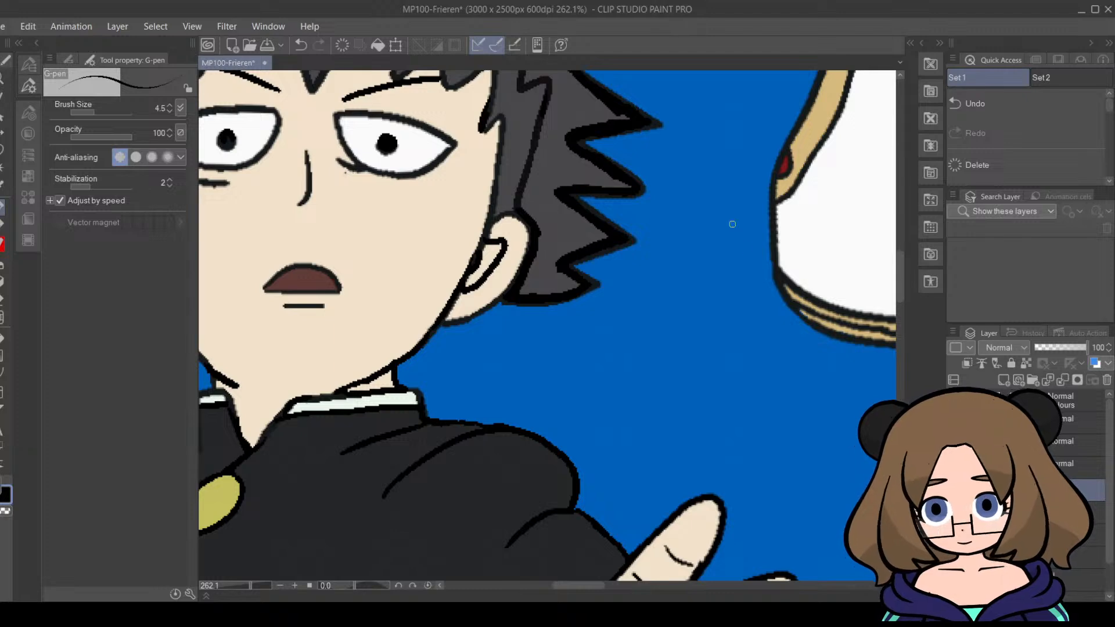
Step: Fill the outer hair area between the thick outline and the jagged inner line with black
left_click_drag(252, 584, 243, 583)
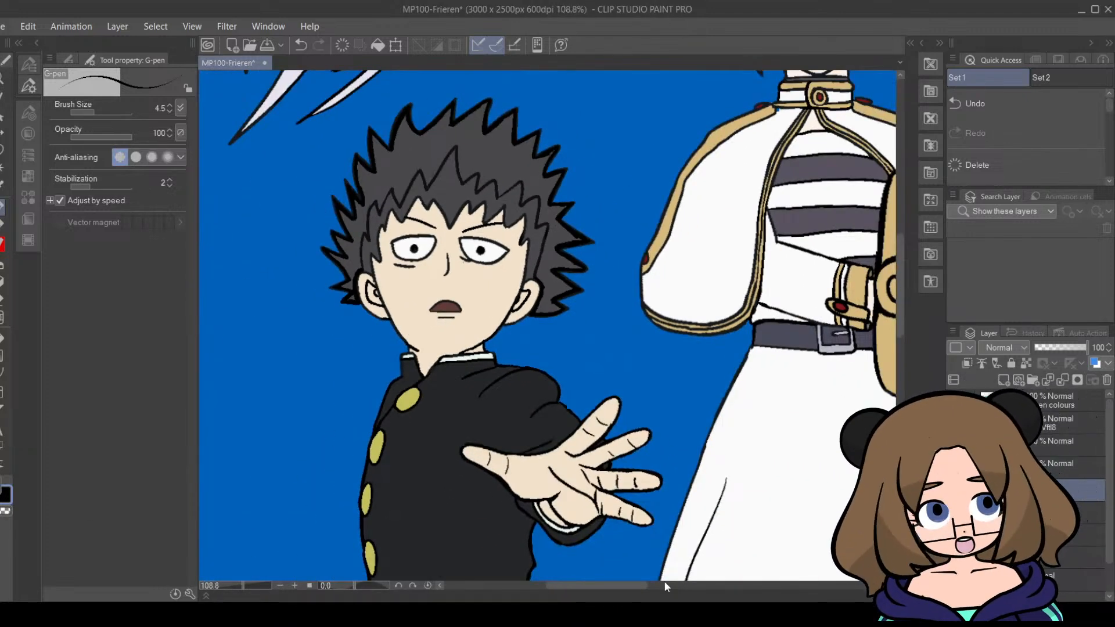
left_click(3, 339)
left_click(427, 154)
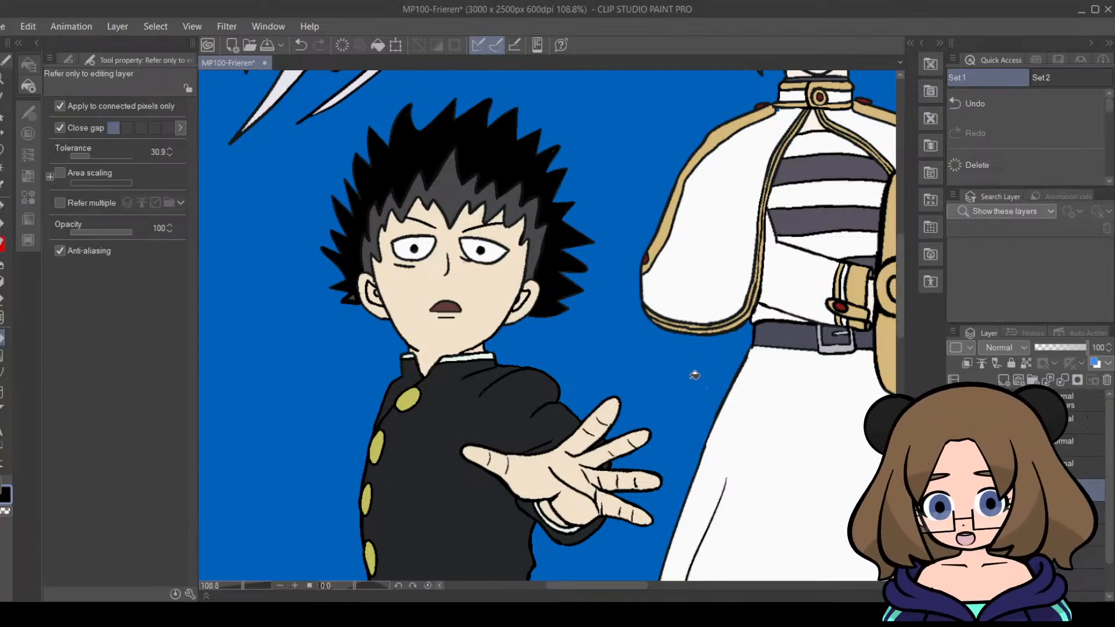
Step: Paint over the dark inner line in the hair's grey with the size 4.5 G-pen along the fringe spikes on the drawing's left side
scroll(803, 314, "up", 3)
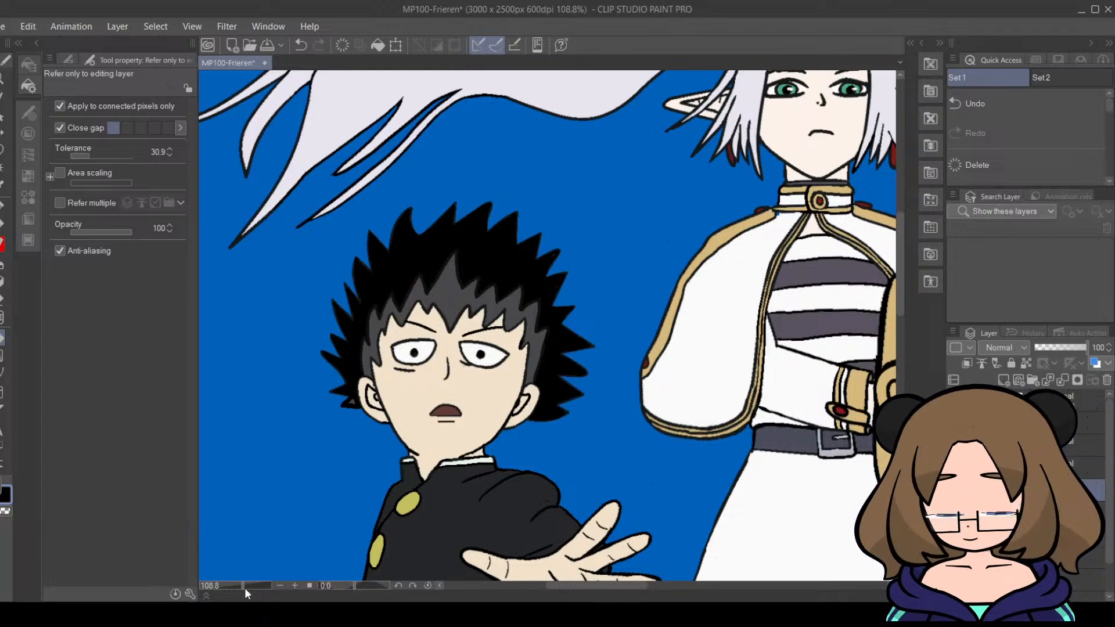
left_click_drag(245, 588, 256, 587)
left_click_drag(578, 587, 536, 588)
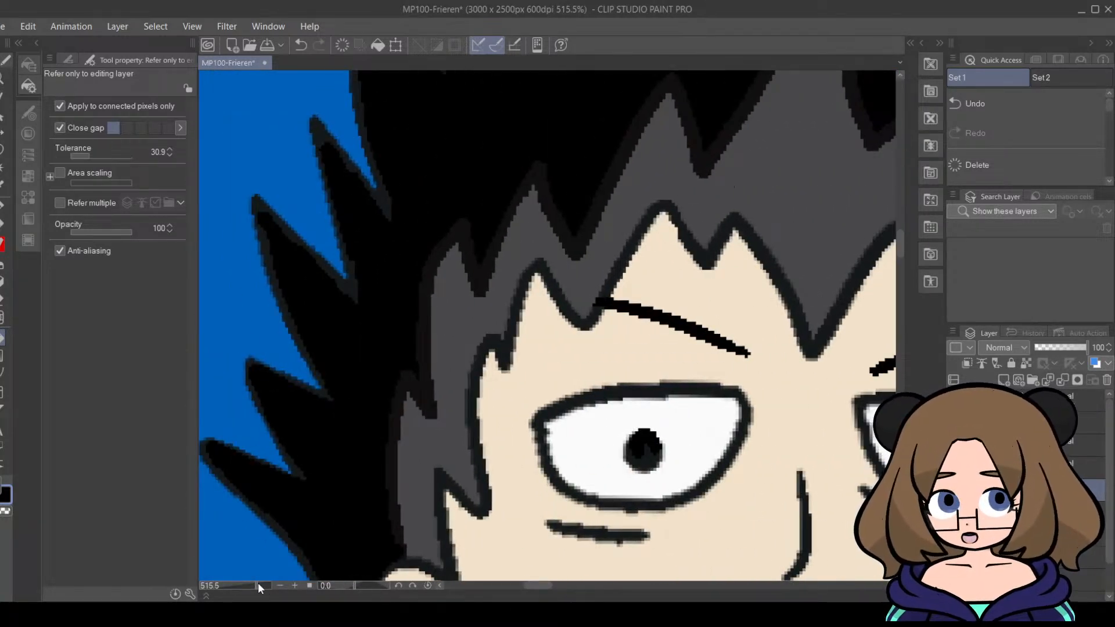
left_click_drag(258, 585, 247, 586)
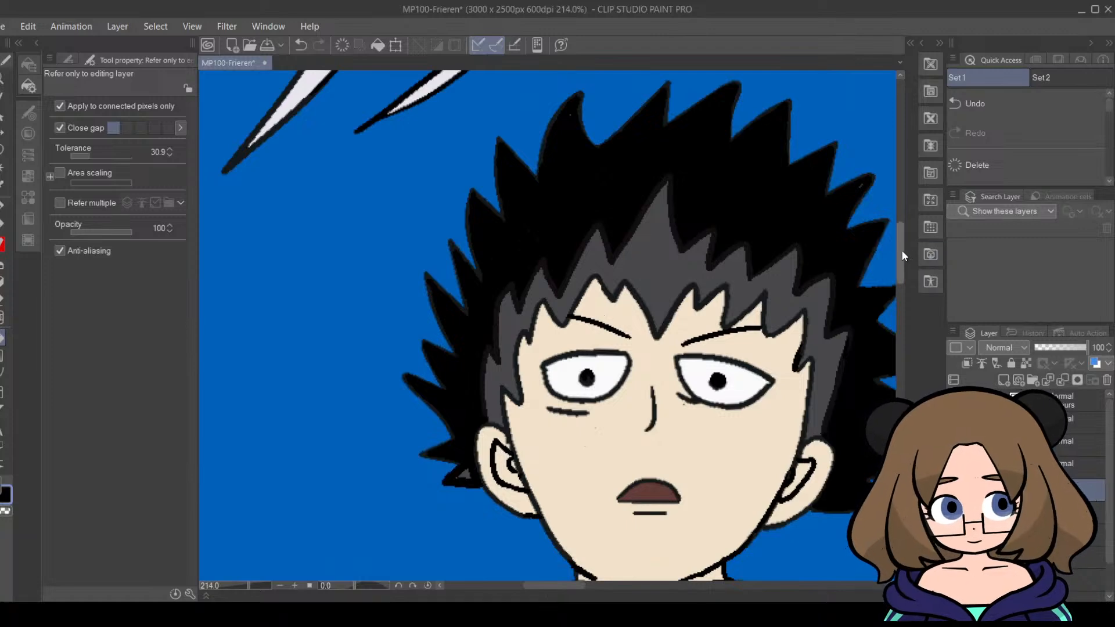
scroll(902, 249, "down", 3)
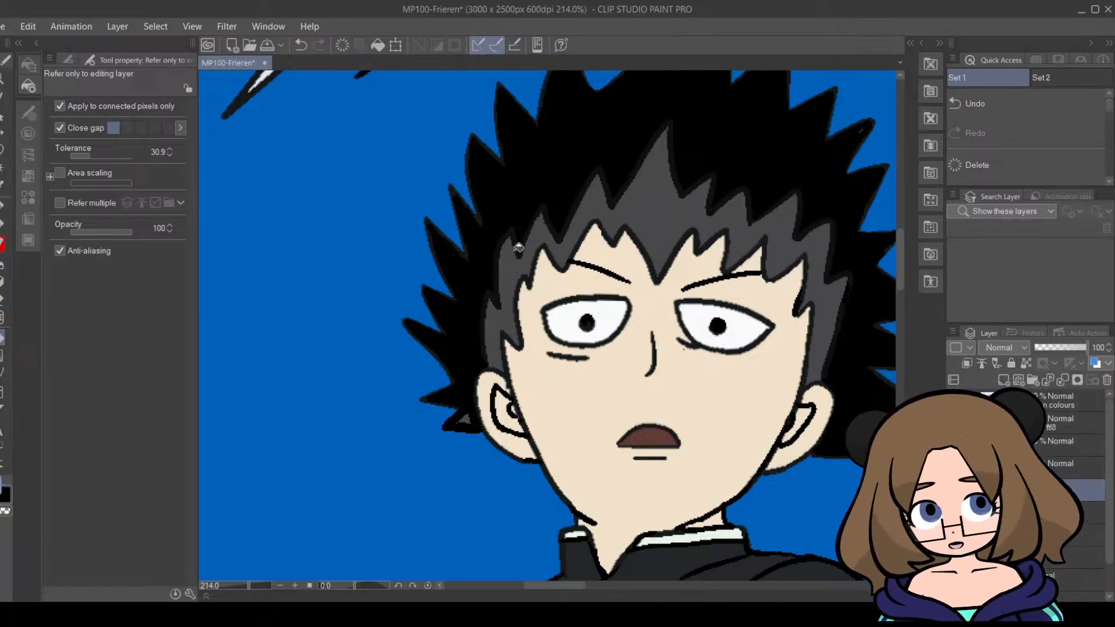
key("p")
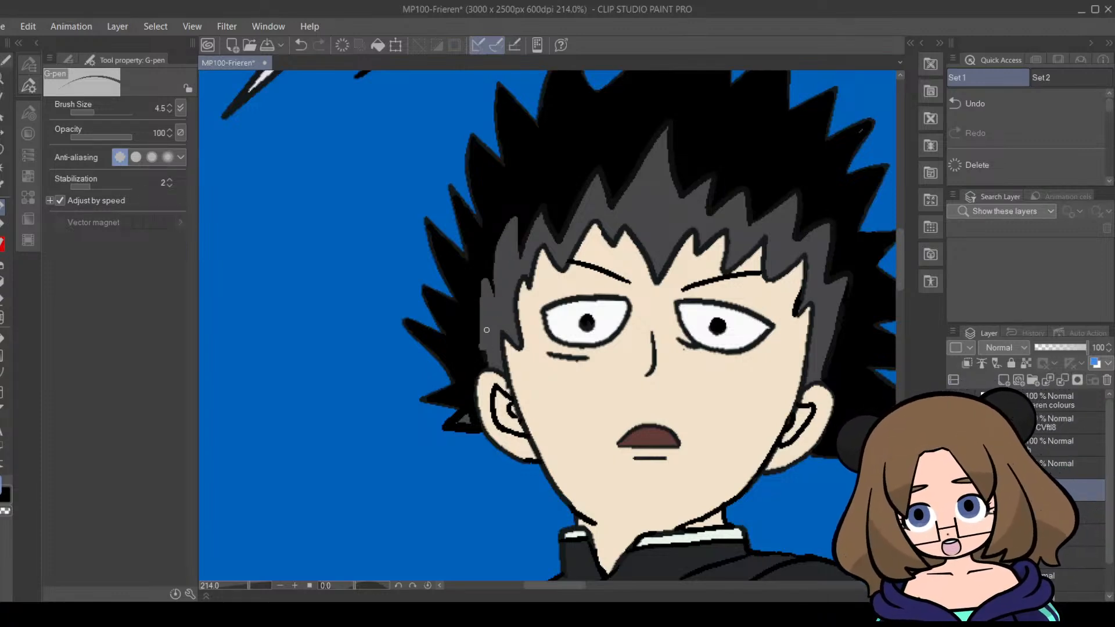
mouse_move(482, 353)
left_mouse_down()
mouse_move(547, 196)
mouse_move(559, 246)
mouse_move(545, 197)
mouse_move(538, 219)
mouse_move(564, 240)
mouse_move(599, 169)
mouse_move(610, 207)
mouse_move(602, 167)
mouse_move(562, 224)
left_mouse_up()
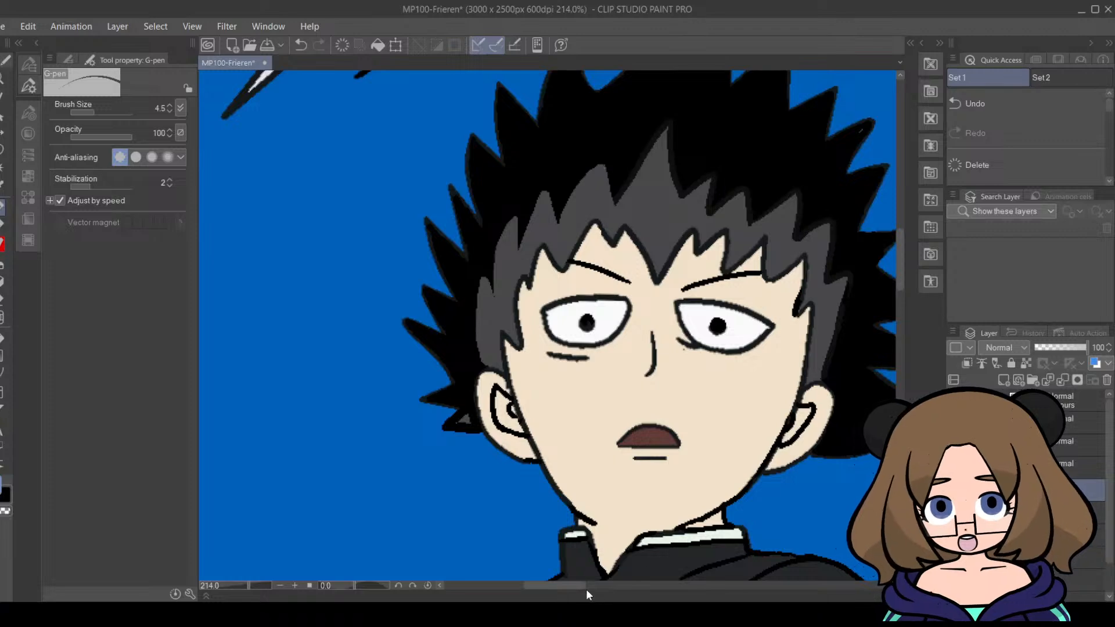
Step: Paint over the dark inner line in grey around the fringe's centre spike and along the spikes on the drawing's right side to the ear
left_click_drag(583, 586, 590, 585)
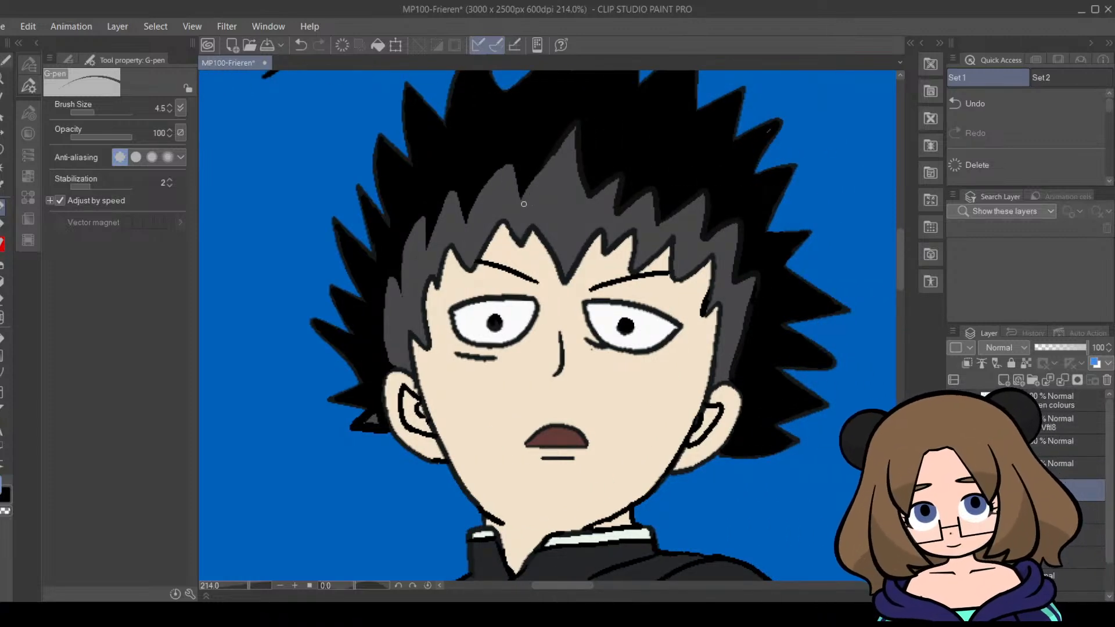
mouse_move(524, 204)
left_mouse_down()
mouse_move(580, 122)
mouse_move(549, 161)
mouse_move(580, 123)
mouse_move(584, 199)
left_mouse_up()
mouse_move(580, 150)
left_mouse_down()
mouse_move(590, 191)
mouse_move(578, 137)
left_mouse_up()
mouse_move(585, 175)
left_mouse_down()
mouse_move(607, 203)
mouse_move(609, 182)
mouse_move(622, 210)
mouse_move(586, 195)
left_mouse_up()
left_click_drag(592, 157, 597, 194)
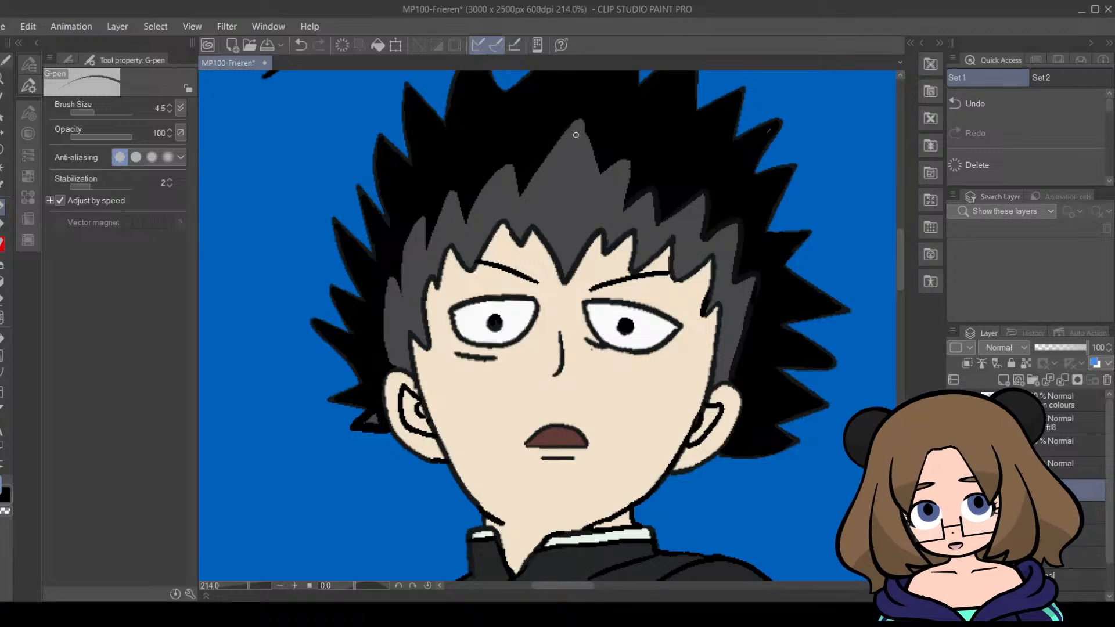
left_click_drag(552, 149, 534, 185)
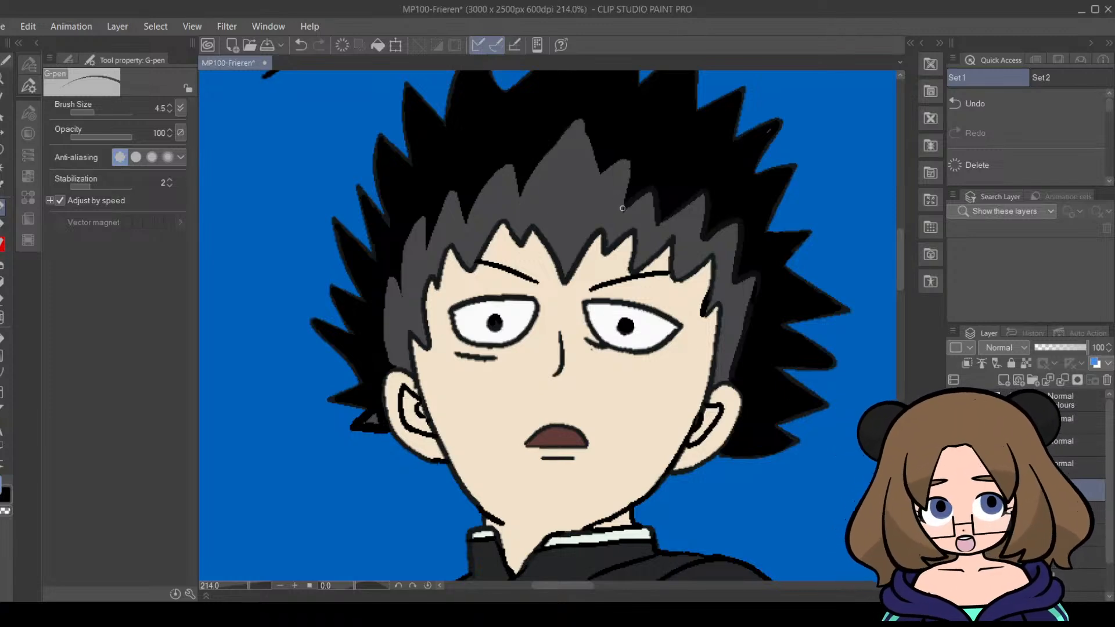
mouse_move(622, 208)
left_mouse_down()
mouse_move(628, 158)
mouse_move(615, 168)
mouse_move(648, 181)
mouse_move(657, 222)
mouse_move(704, 224)
mouse_move(704, 244)
mouse_move(737, 220)
mouse_move(735, 285)
mouse_move(756, 270)
mouse_move(754, 298)
mouse_move(757, 272)
left_mouse_up()
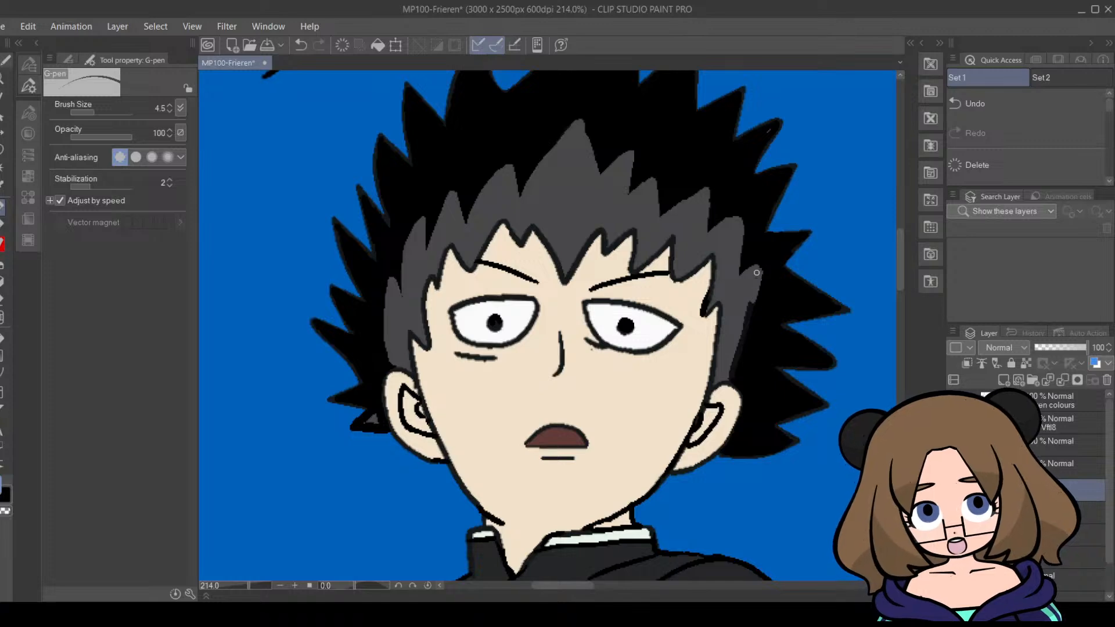
left_click_drag(746, 314, 734, 358)
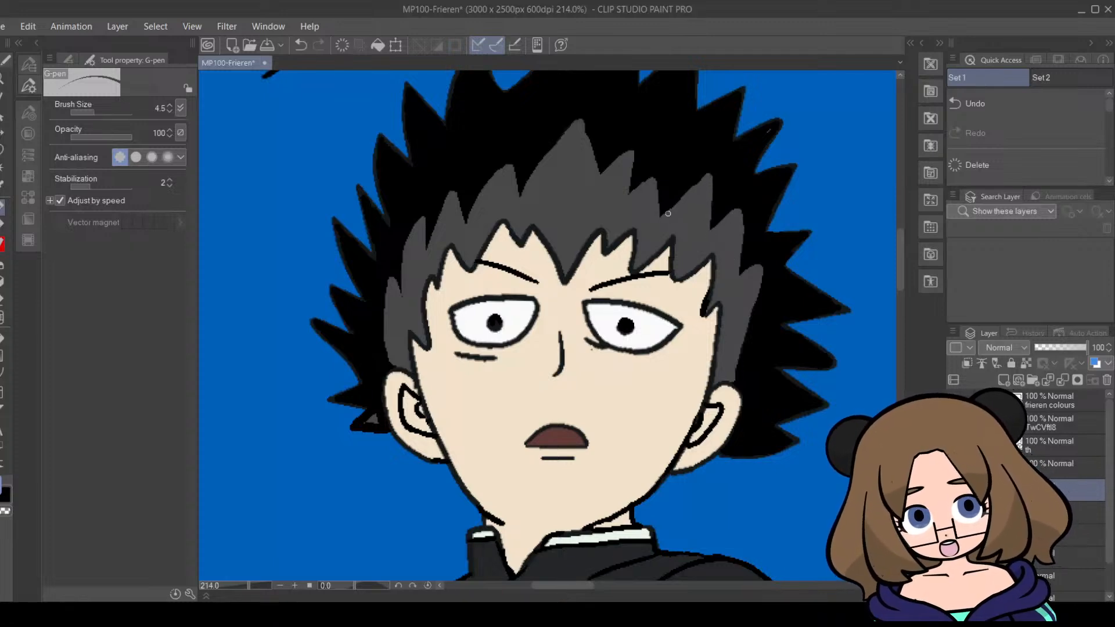
Step: Extend and sharpen the grey fringe spikes' tips into the black hair and widen the grey edge above the ear on the drawing's left
mouse_move(666, 210)
left_mouse_down()
mouse_move(660, 166)
mouse_move(630, 195)
mouse_move(660, 205)
left_mouse_up()
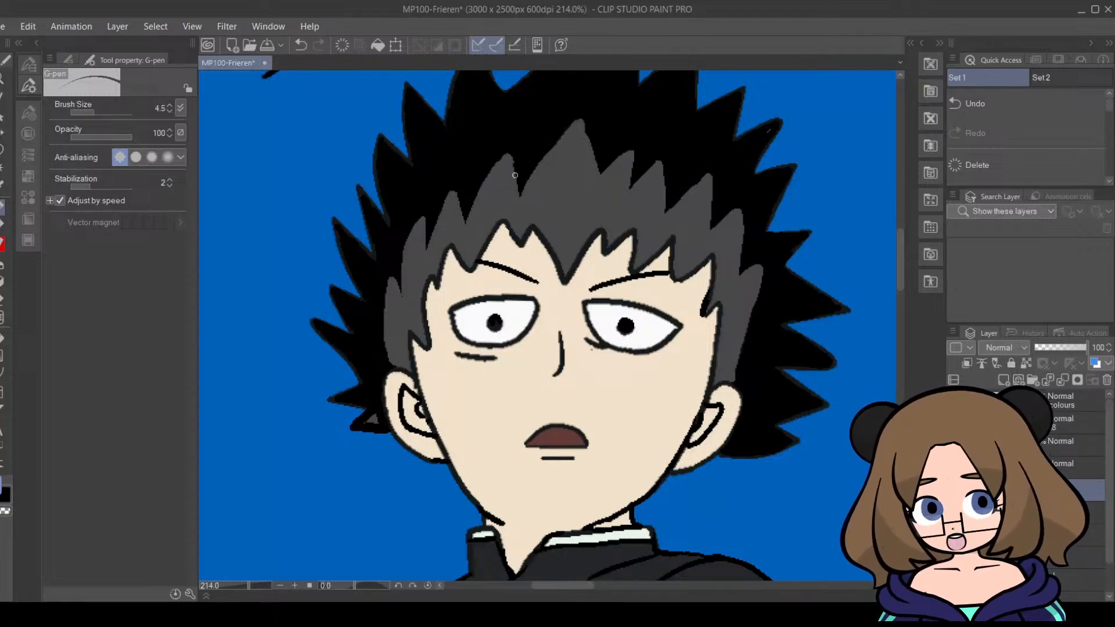
mouse_move(512, 159)
left_mouse_down()
mouse_move(521, 193)
mouse_move(467, 219)
mouse_move(448, 205)
left_mouse_up()
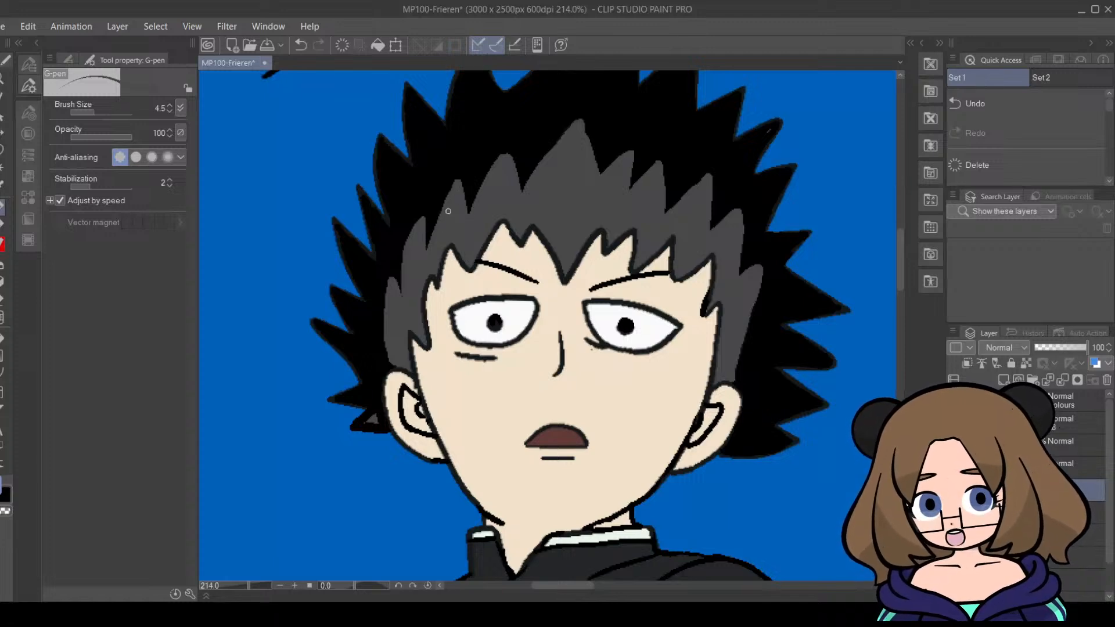
left_click_drag(391, 281, 387, 352)
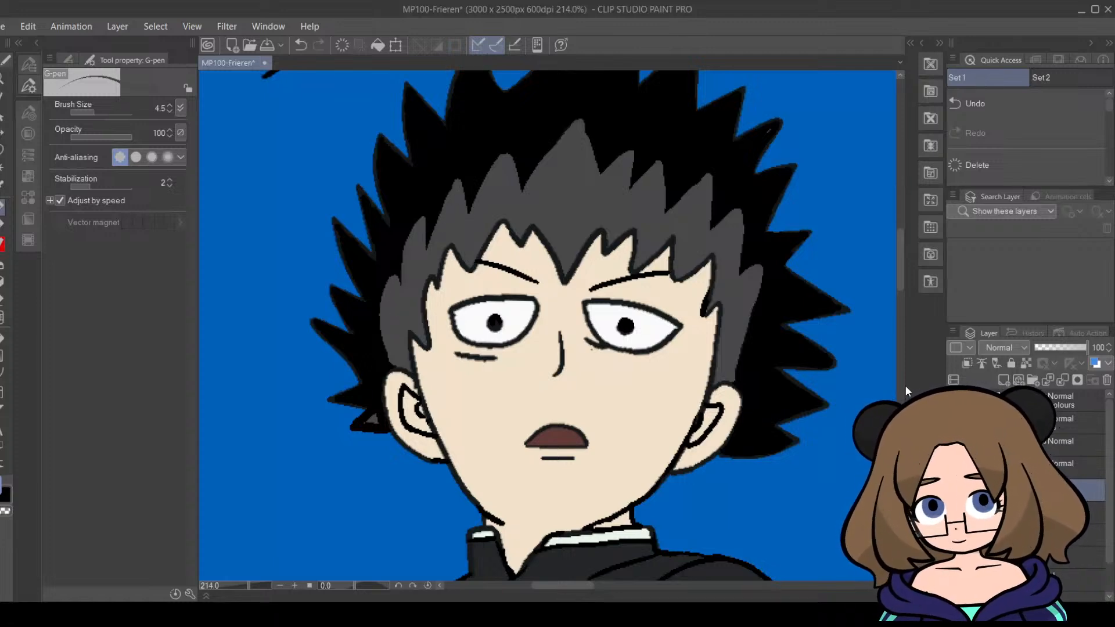
left_click_drag(581, 123, 603, 175)
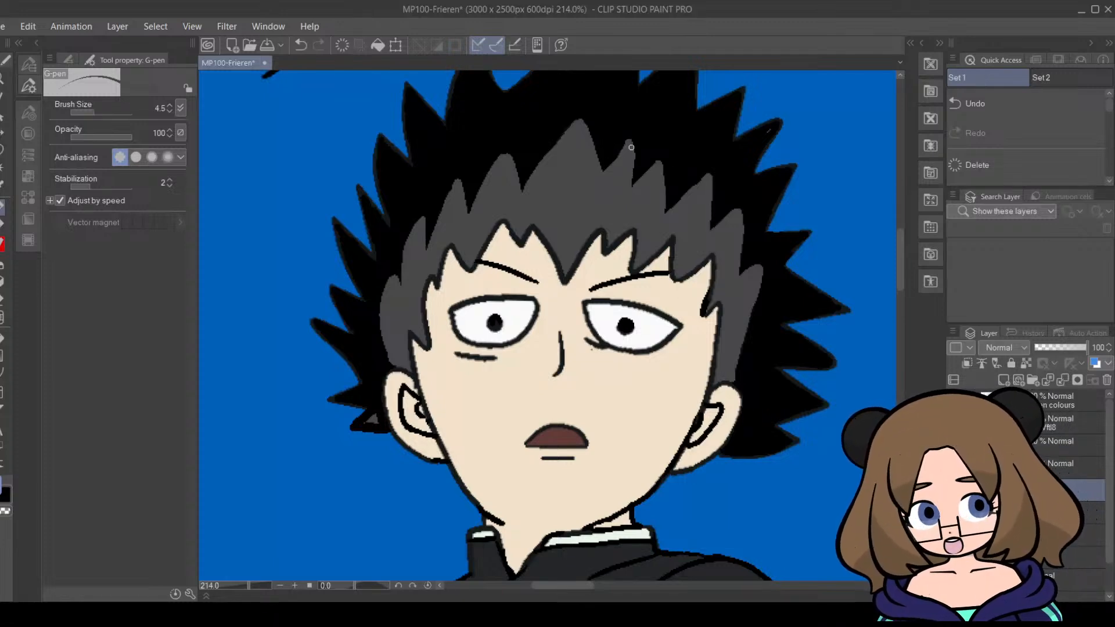
Step: Fill the leftover grey gaps inside the outer hair spikes with black using the G-pen
left_click(6, 494)
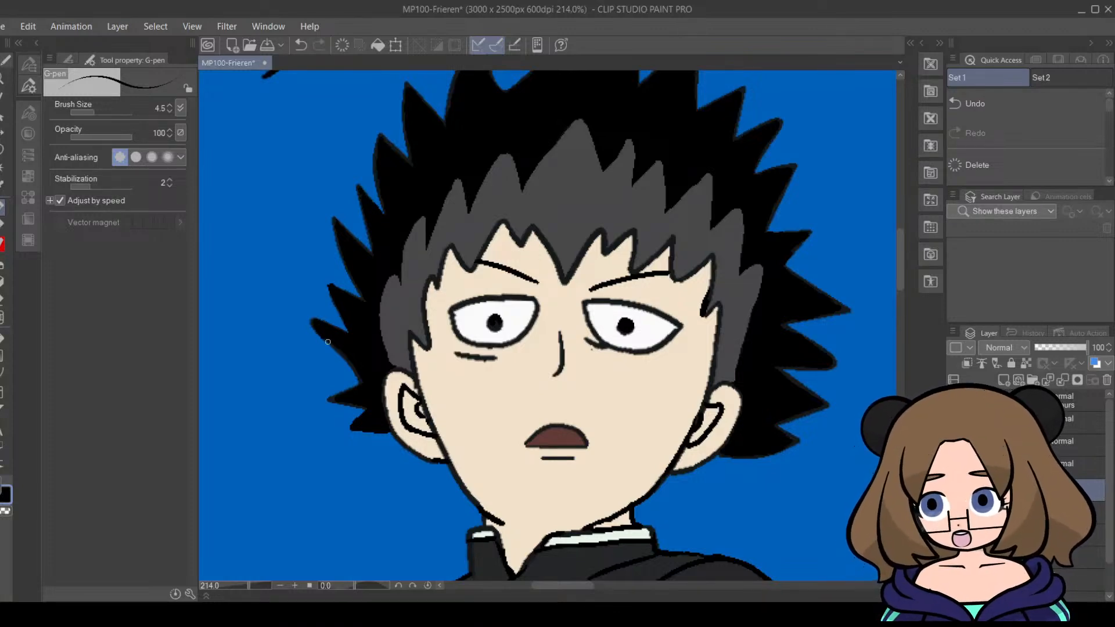
left_click_drag(900, 266, 902, 241)
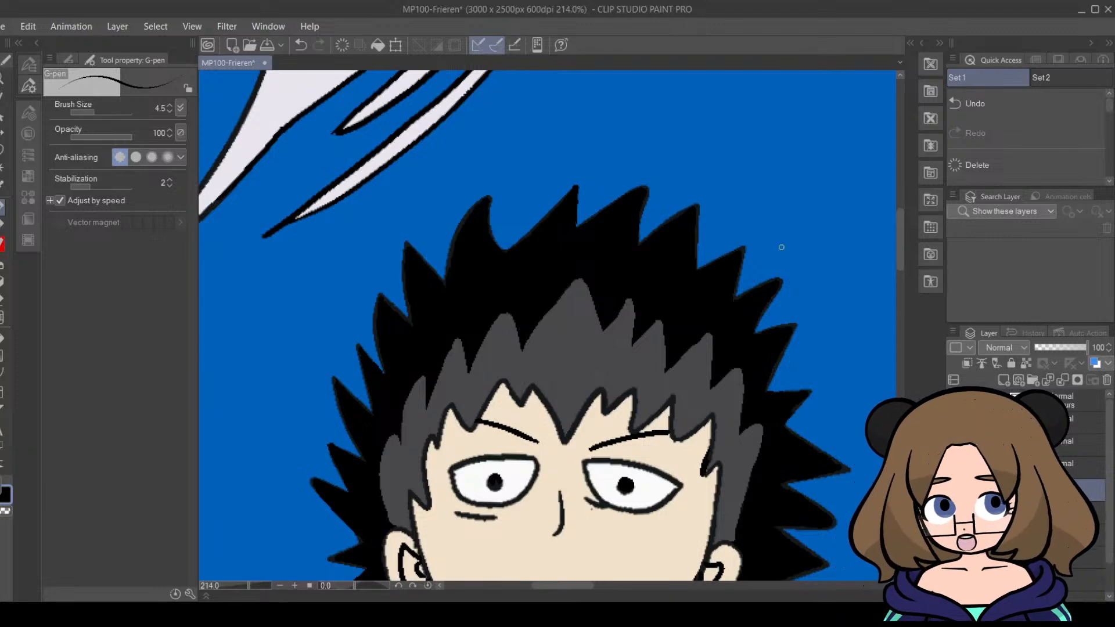
left_click(1, 300)
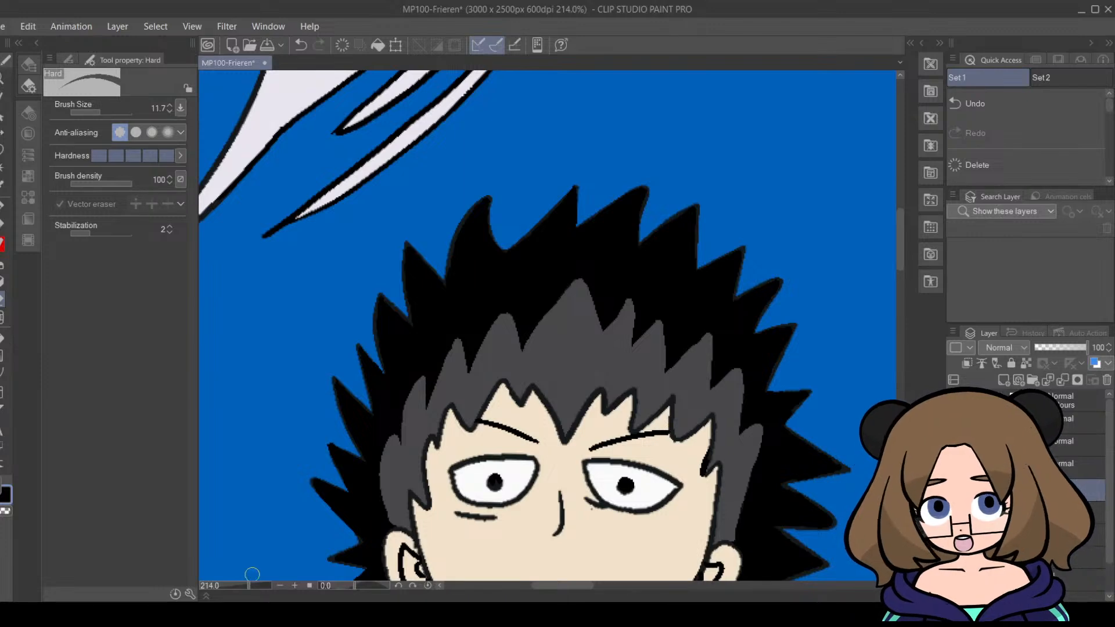
left_click_drag(249, 585, 242, 586)
left_click_drag(901, 276, 897, 315)
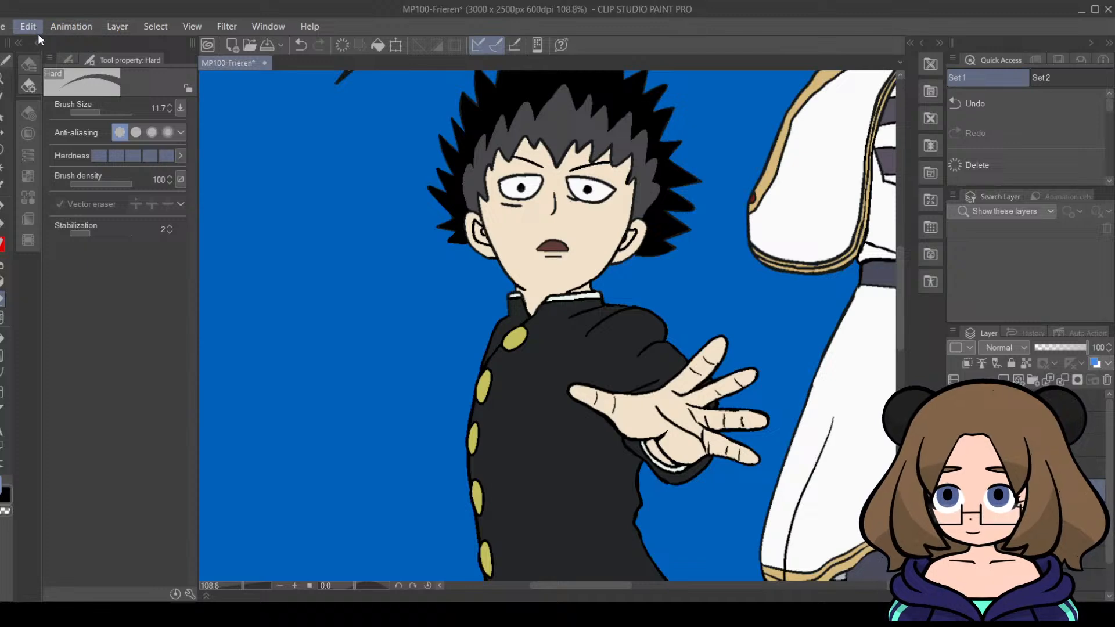
Step: Undo the last edit and switch from the Hard eraser to the G-pen
key("ctrl+z")
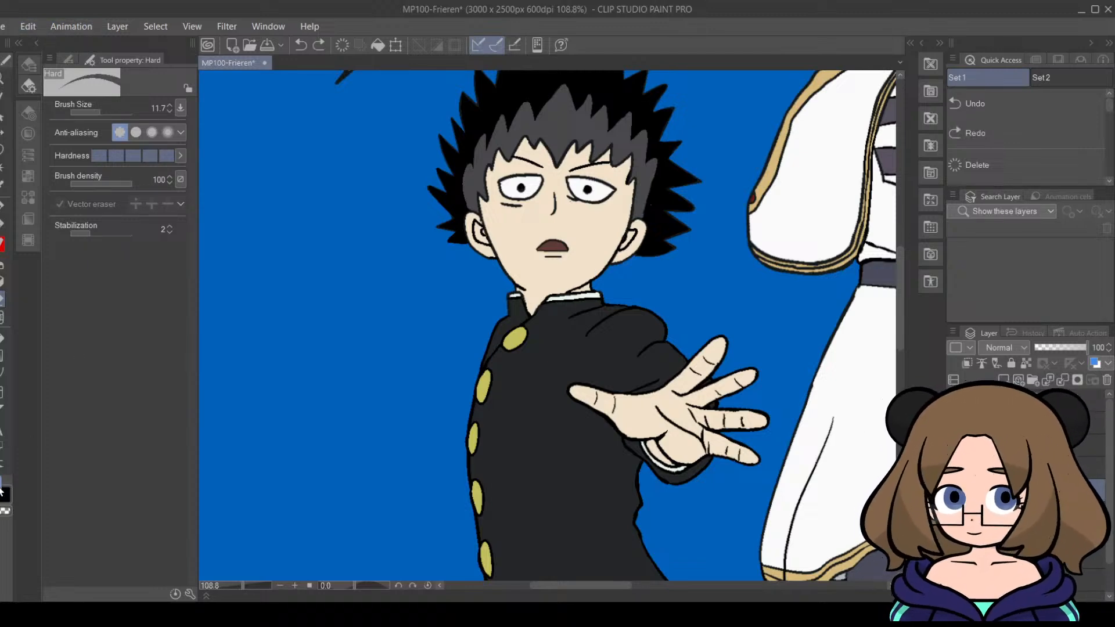
key("p")
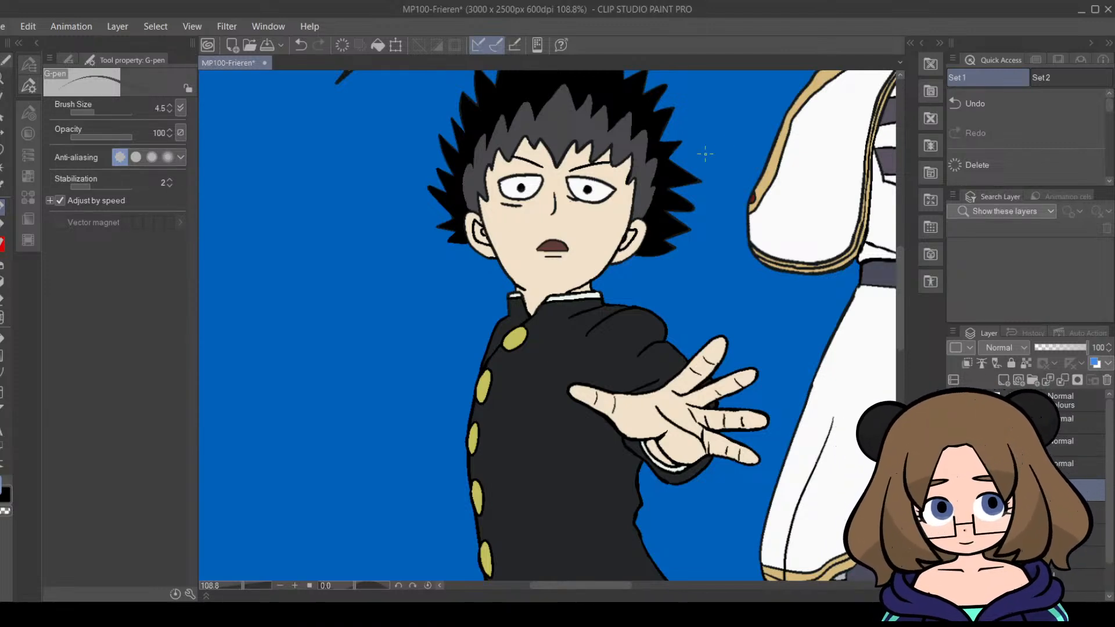
scroll(637, 226, "up", 3)
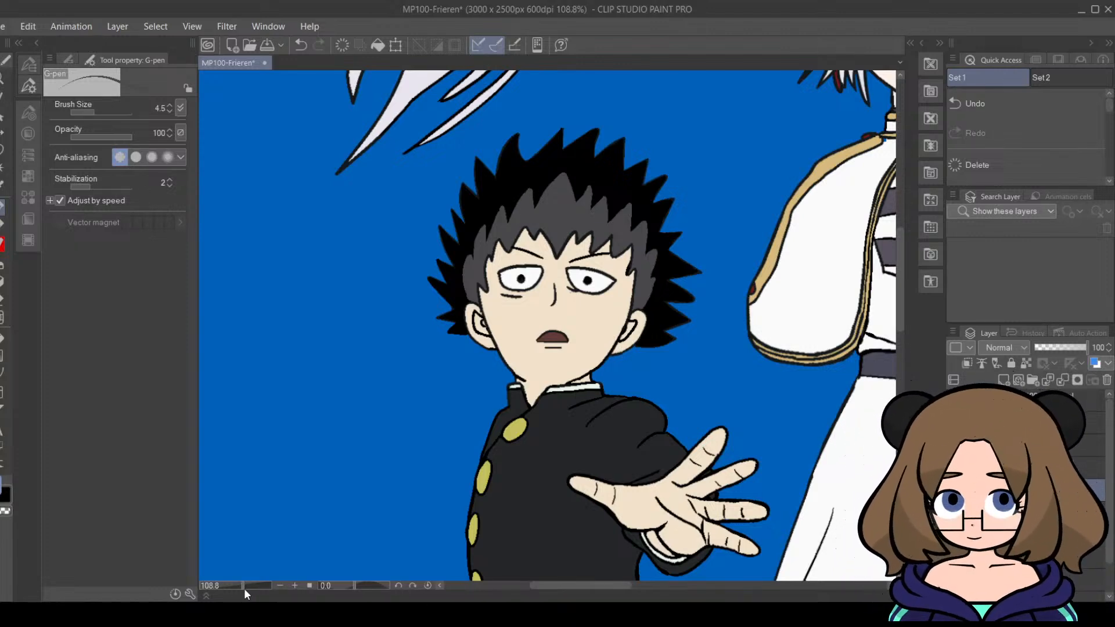
left_click_drag(242, 587, 232, 588)
mouse_move(641, 587)
left_mouse_down()
mouse_move(675, 597)
mouse_move(654, 600)
left_mouse_up()
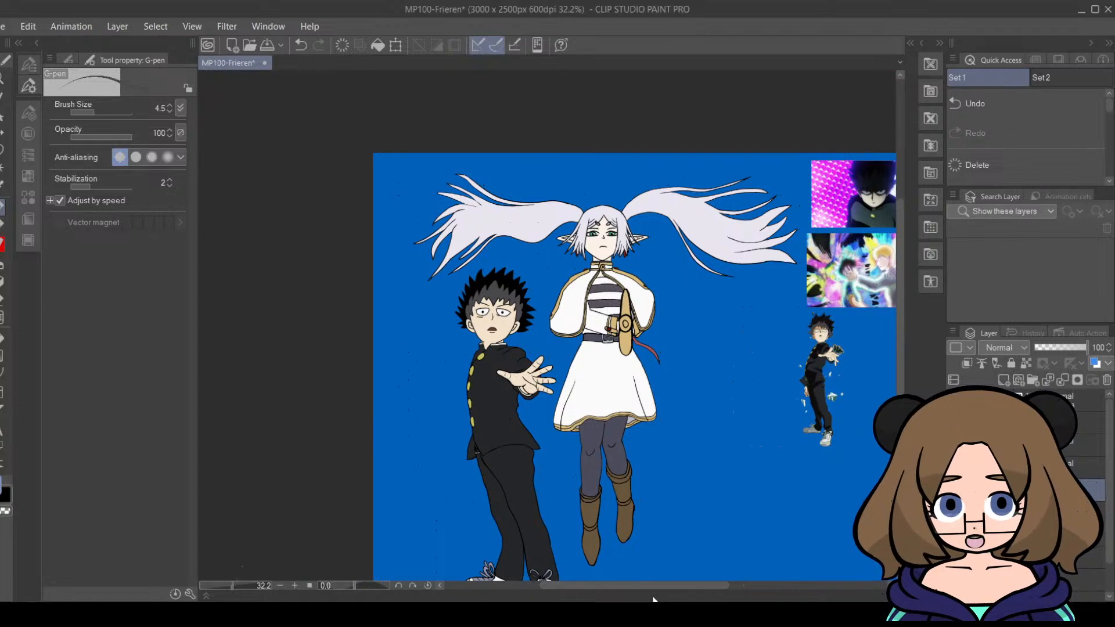
left_click_drag(901, 340, 897, 354)
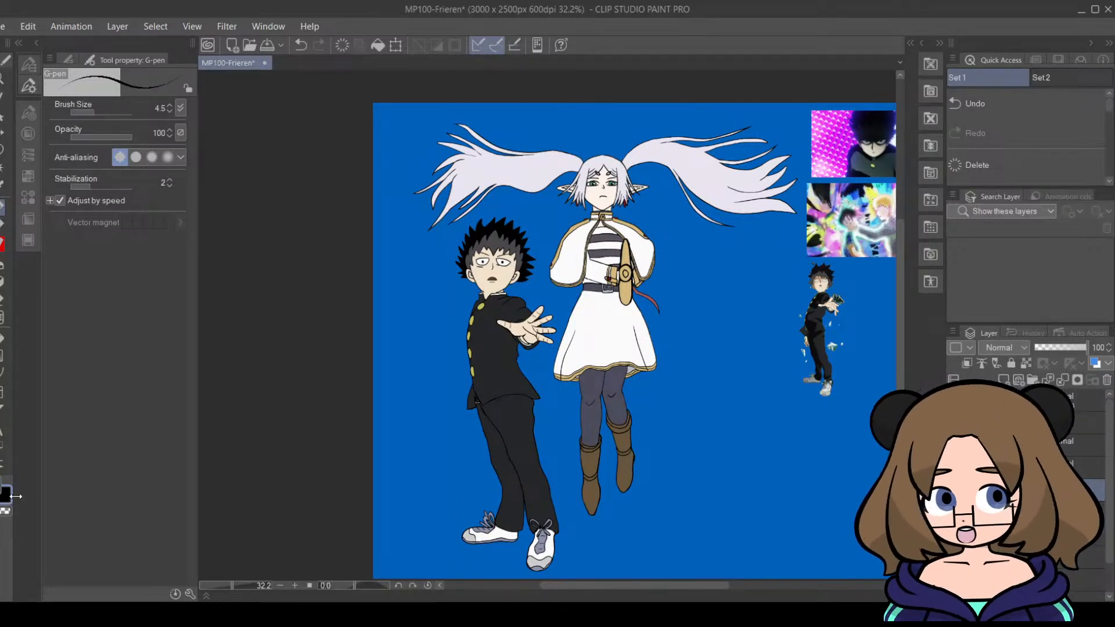
Step: Draw a curved fold shadow on the boy's upper sleeve above the outstretched hand and fill it solid black with the G-pen
left_click_drag(233, 587, 240, 588)
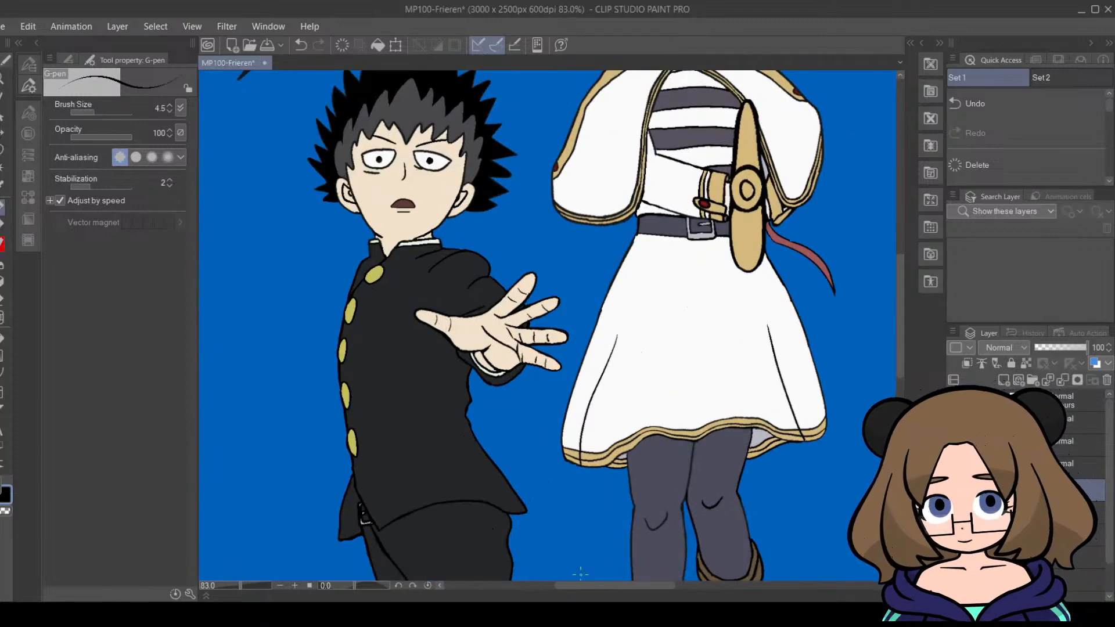
left_click_drag(596, 587, 605, 590)
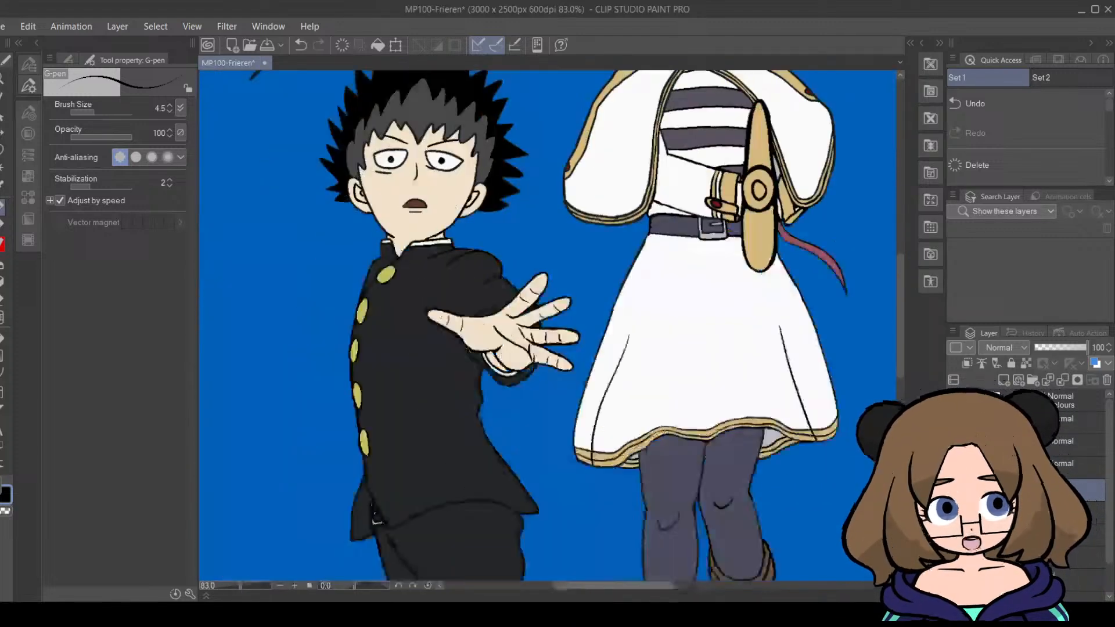
left_click_drag(606, 588, 585, 587)
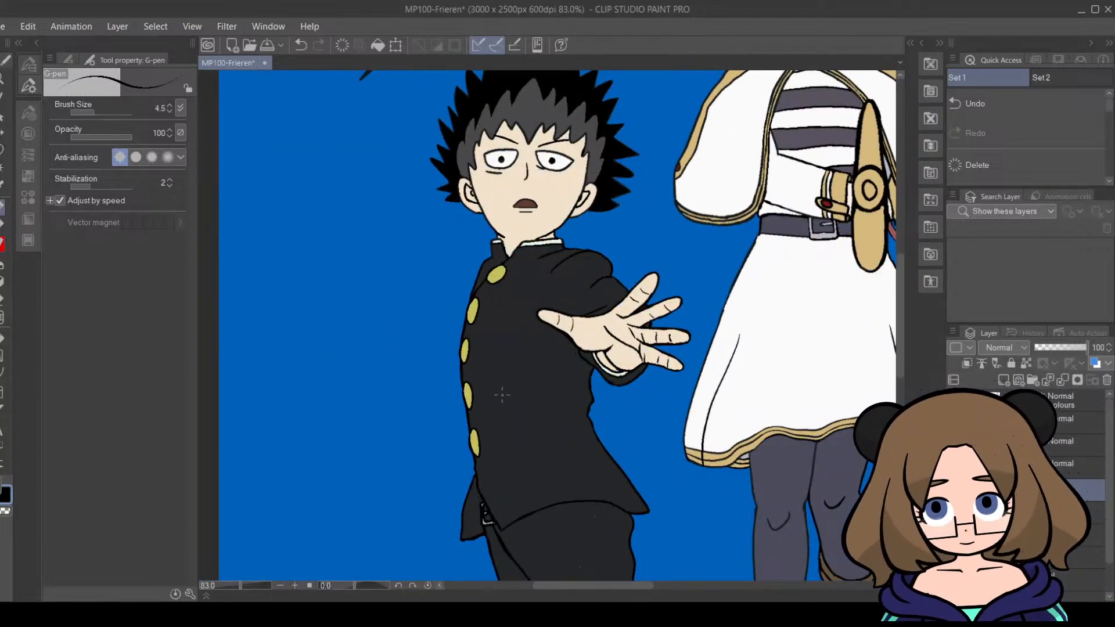
left_click_drag(245, 588, 251, 588)
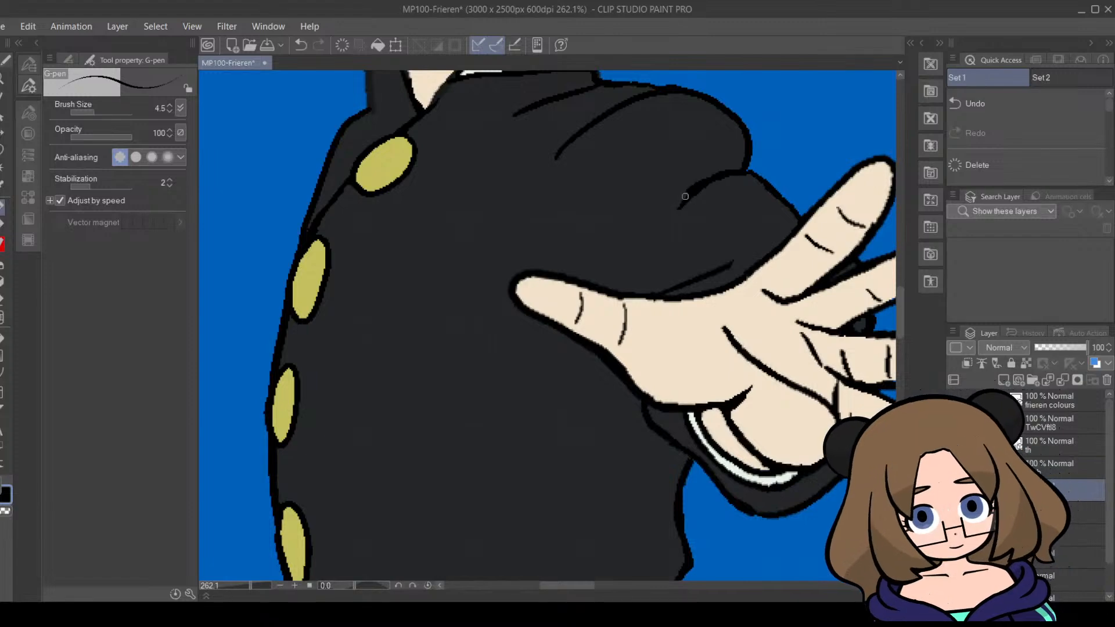
left_click_drag(689, 193, 690, 227)
left_click_drag(759, 210, 690, 226)
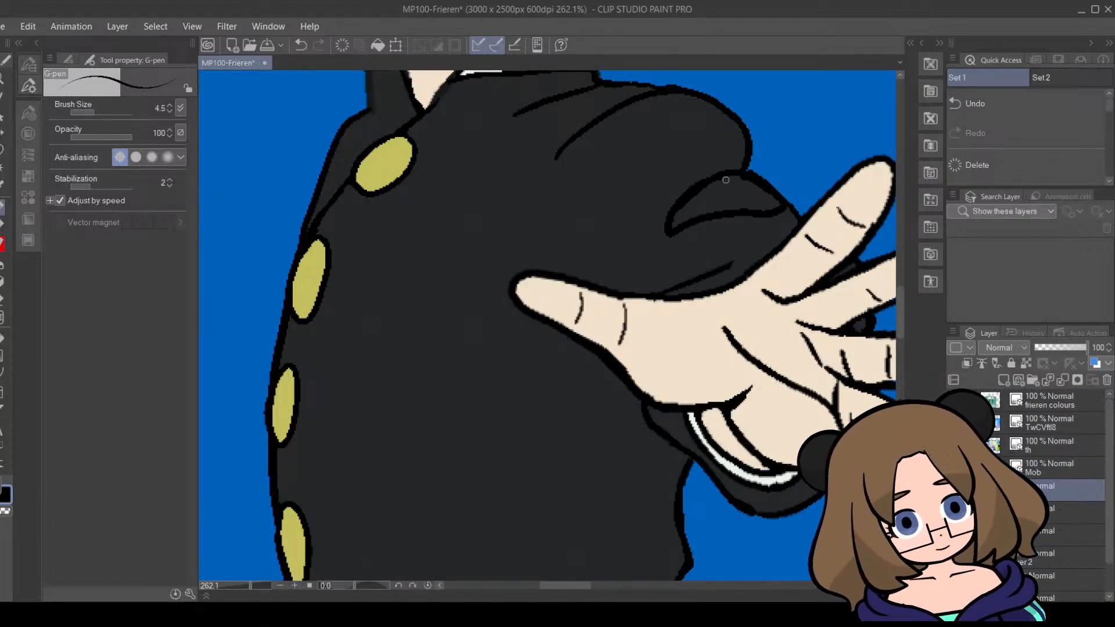
mouse_move(722, 179)
left_mouse_down()
mouse_move(674, 226)
mouse_move(739, 183)
mouse_move(705, 209)
mouse_move(739, 184)
mouse_move(731, 200)
mouse_move(761, 195)
mouse_move(748, 210)
mouse_move(777, 203)
mouse_move(726, 207)
left_mouse_up()
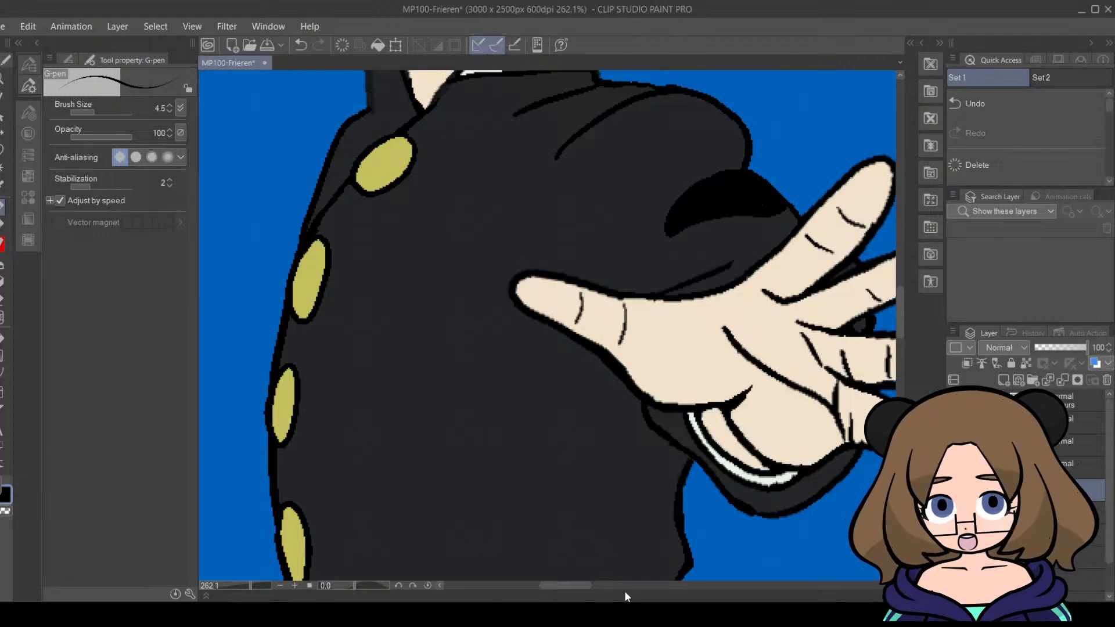
Step: Paint a tapering black fold shadow on the boy's shoulder, running from the collar's outer end along the existing crease line
left_click_drag(580, 586, 554, 589)
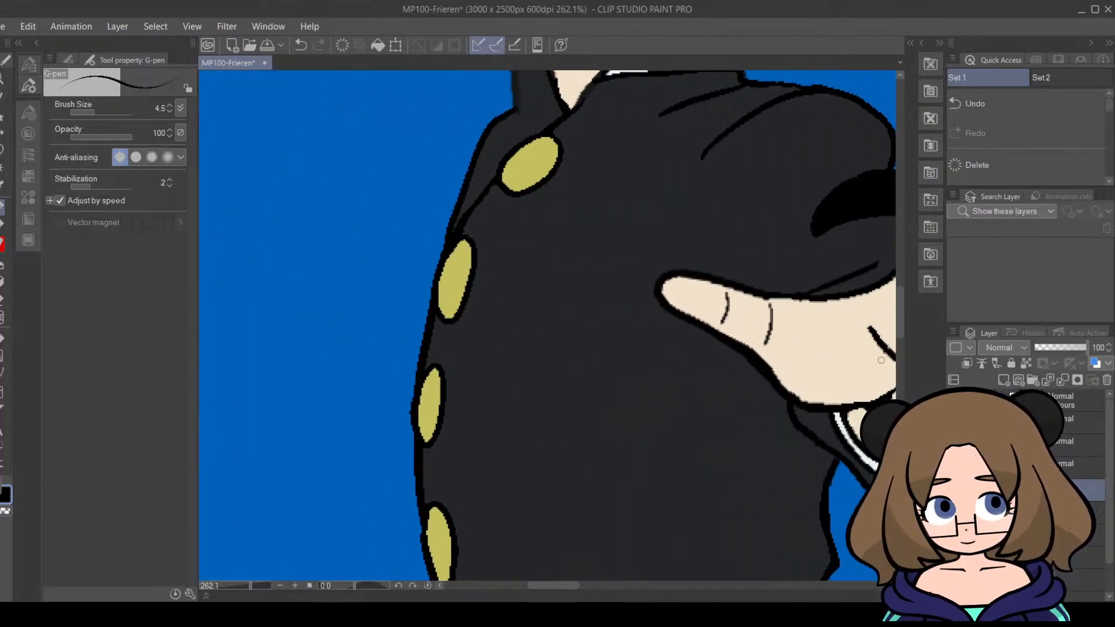
mouse_move(900, 323)
left_mouse_down()
mouse_move(900, 302)
mouse_move(901, 312)
left_mouse_up()
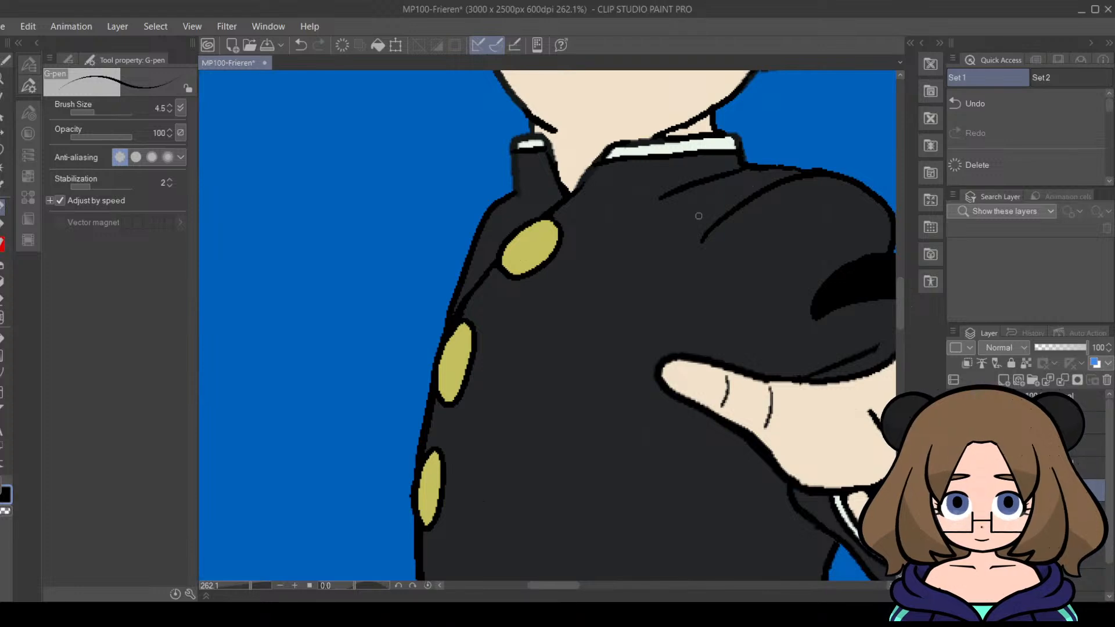
left_click_drag(250, 586, 245, 585)
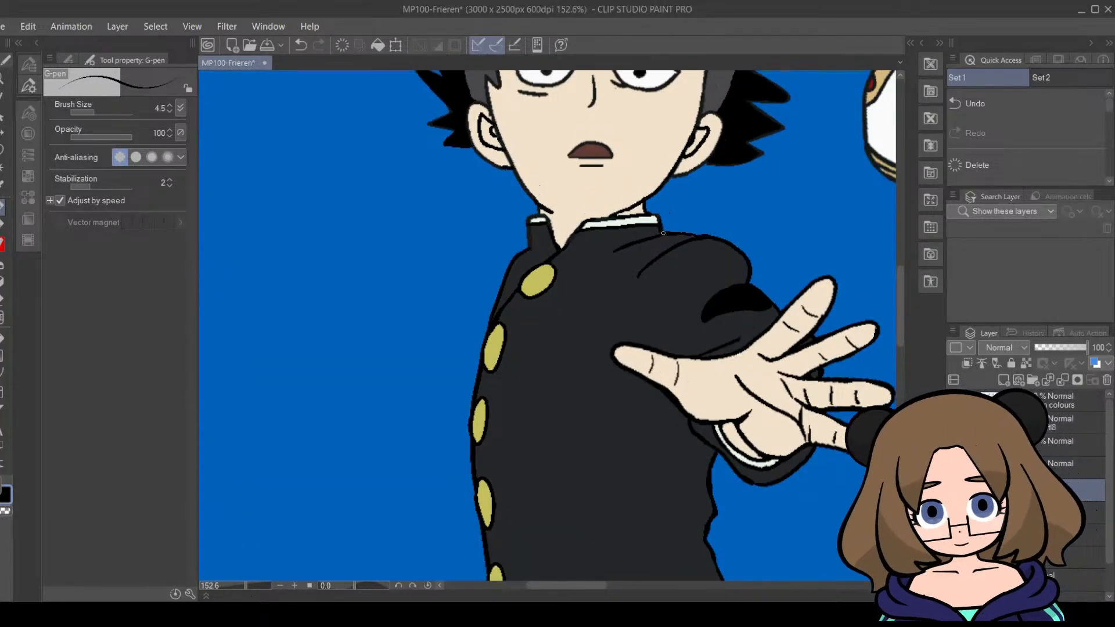
left_click_drag(657, 238, 637, 275)
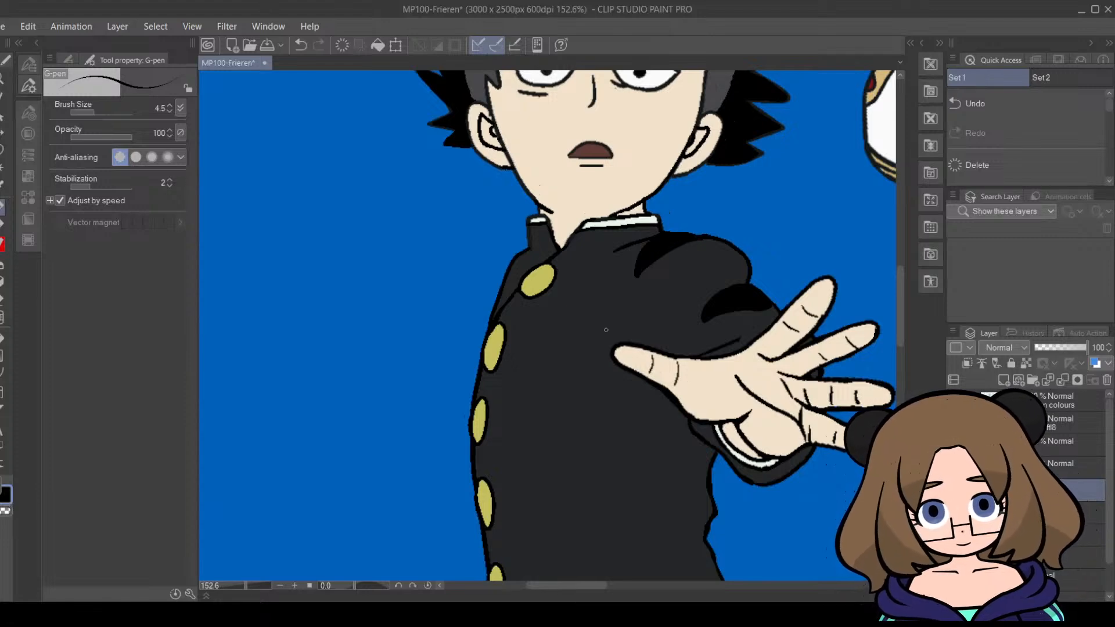
Step: Paint a black shadow under the collar opening beside the top button and extend the crease line from it to the shoulder fold
left_click_drag(248, 586, 238, 585)
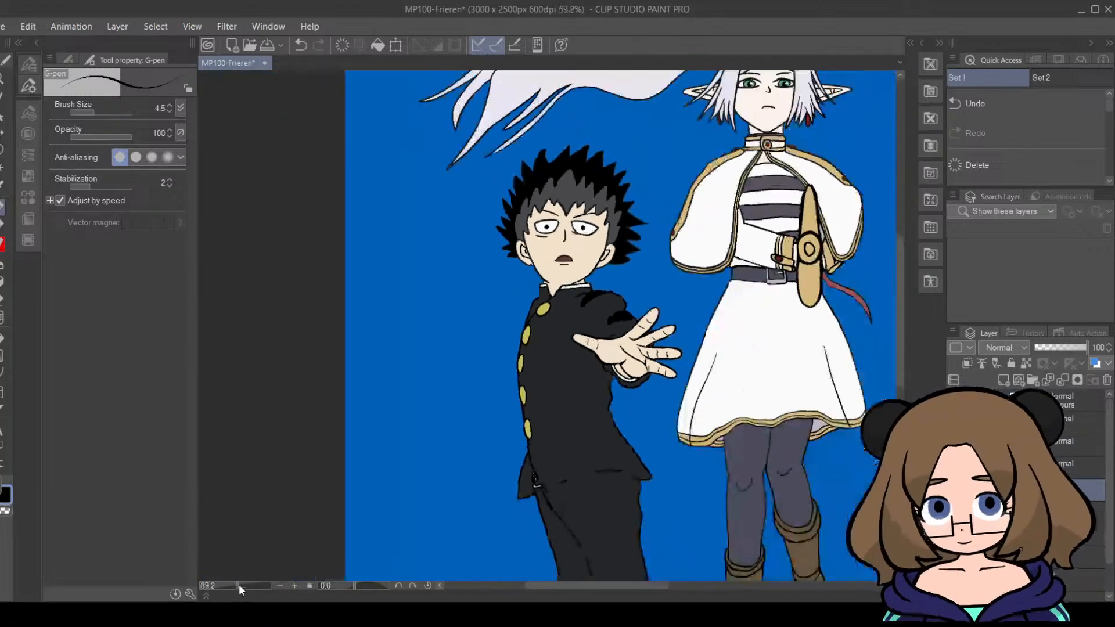
mouse_move(635, 588)
left_mouse_down()
mouse_move(729, 588)
mouse_move(643, 585)
left_mouse_up()
left_click_drag(235, 584, 258, 584)
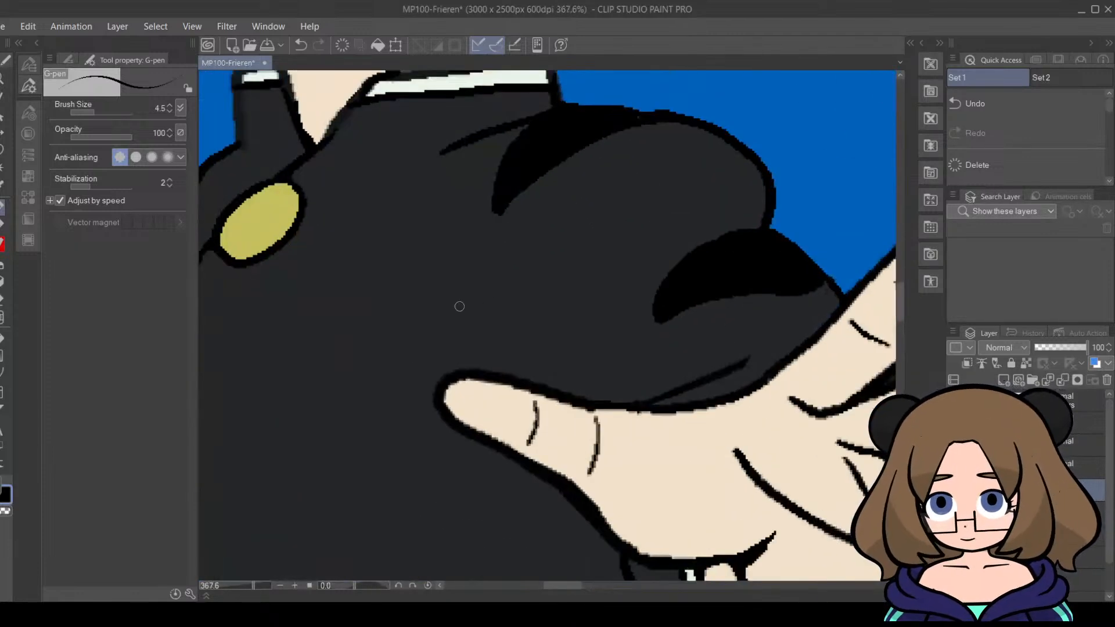
mouse_move(441, 153)
left_mouse_down()
mouse_move(376, 160)
mouse_move(402, 101)
mouse_move(366, 110)
mouse_move(330, 143)
mouse_move(355, 108)
mouse_move(325, 151)
mouse_move(338, 157)
mouse_move(323, 152)
mouse_move(370, 170)
mouse_move(388, 117)
mouse_move(364, 149)
mouse_move(374, 135)
mouse_move(363, 119)
mouse_move(316, 170)
mouse_move(372, 170)
mouse_move(313, 171)
left_mouse_up()
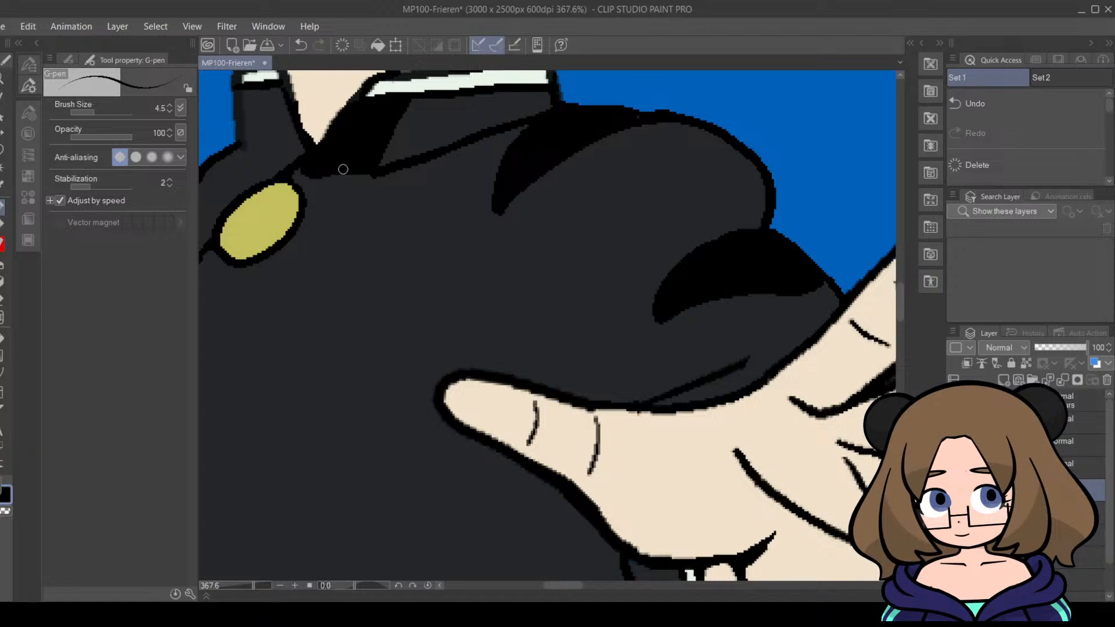
left_click_drag(383, 172, 315, 187)
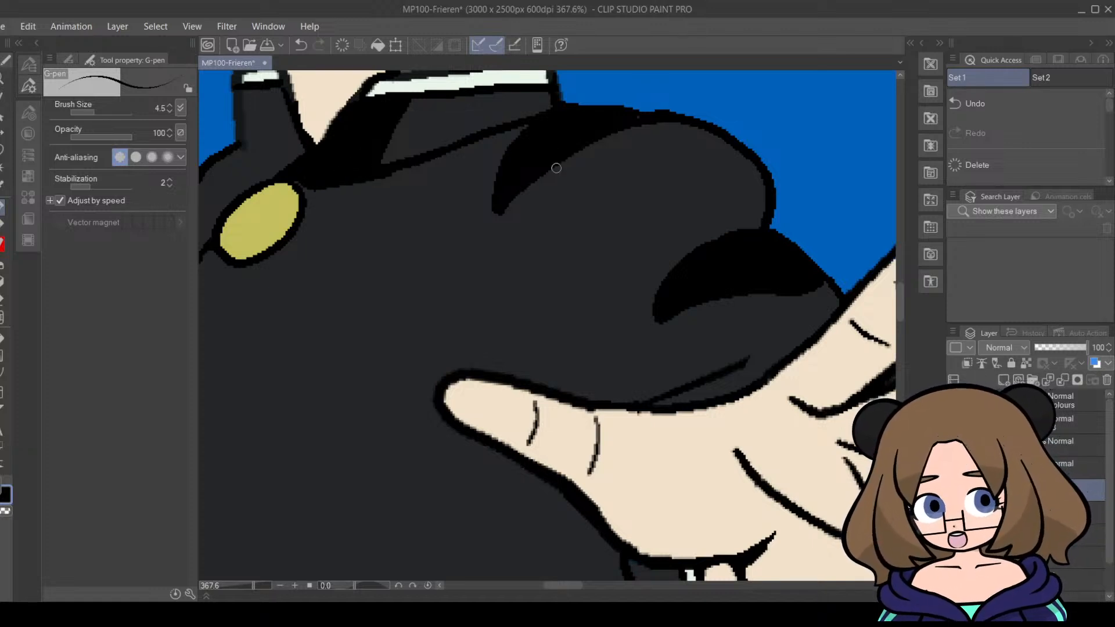
left_click_drag(382, 175, 549, 108)
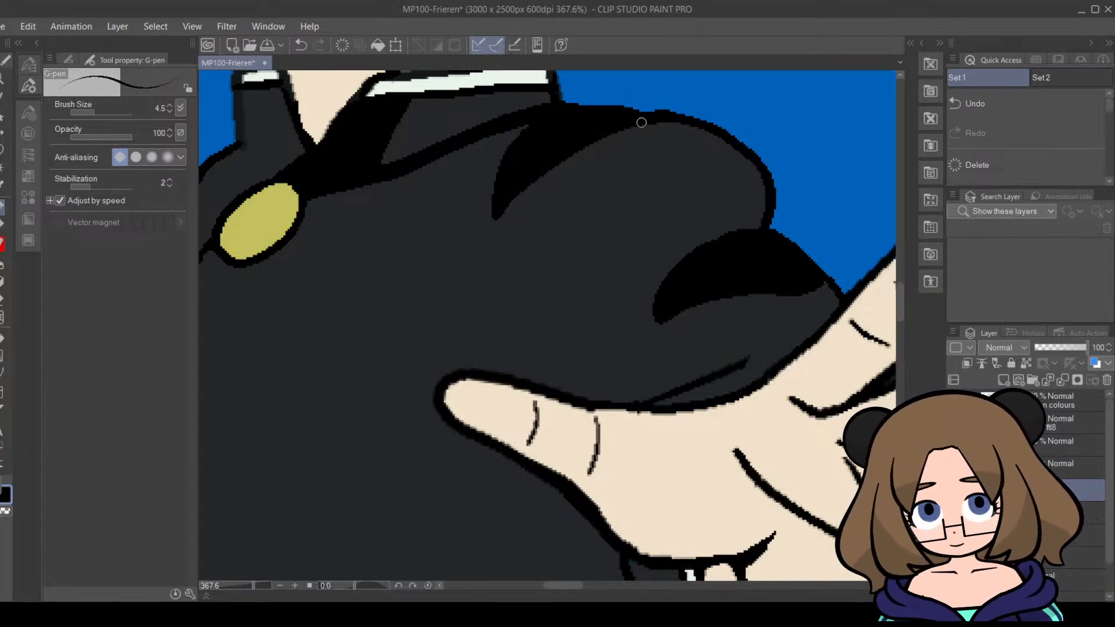
Step: Extend the shoulder fold shadow down to the thumb and fill the upper chest between the collar and the sleeve with black
left_click_drag(256, 589, 240, 592)
left_click_drag(620, 586, 631, 511)
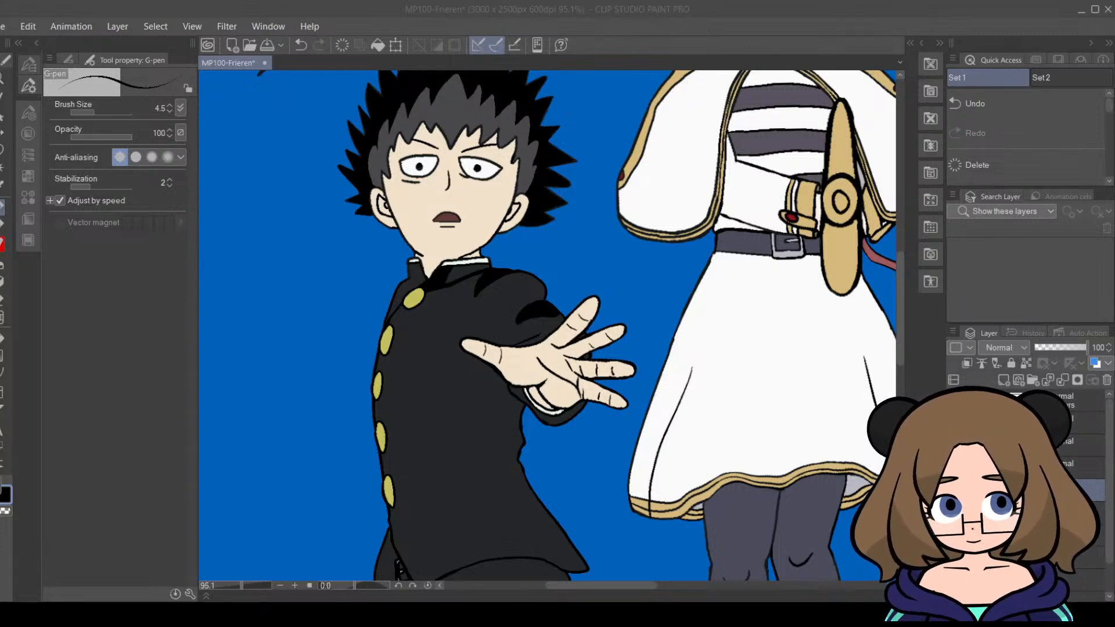
key("alt+Tab")
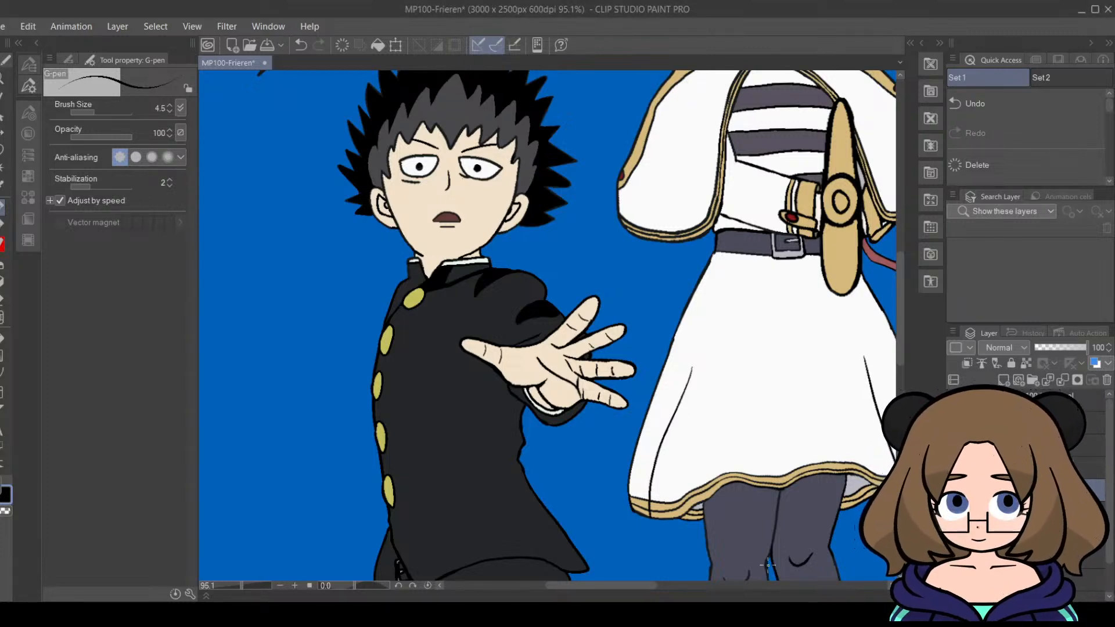
mouse_move(640, 584)
left_mouse_down()
mouse_move(771, 599)
mouse_move(616, 588)
left_mouse_up()
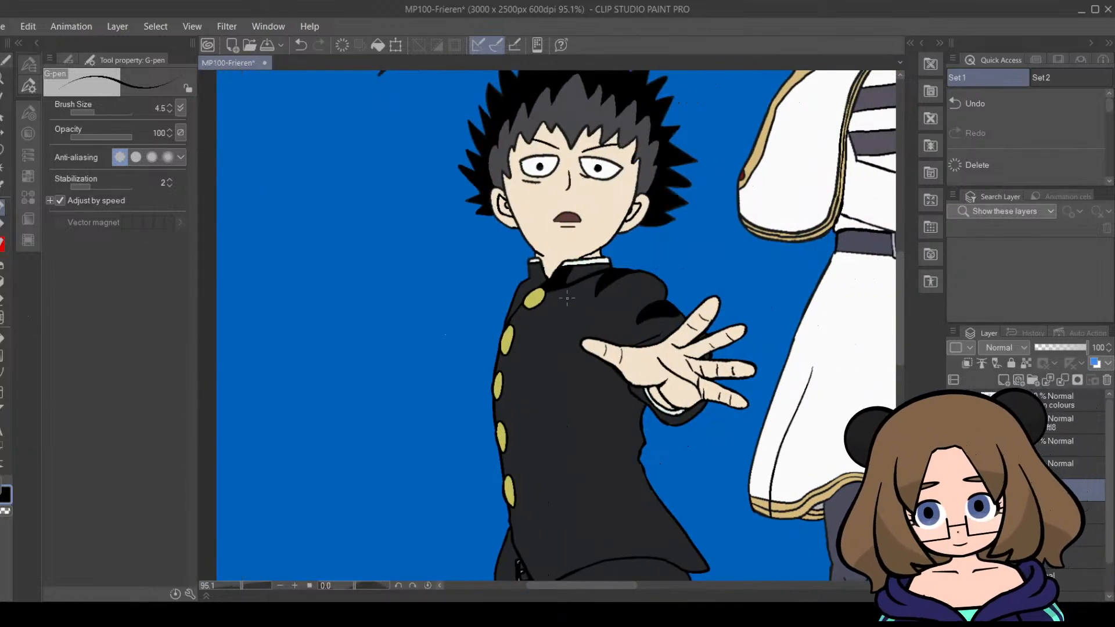
mouse_move(595, 588)
left_mouse_down()
mouse_move(737, 590)
mouse_move(618, 588)
mouse_move(725, 598)
mouse_move(594, 549)
left_mouse_up()
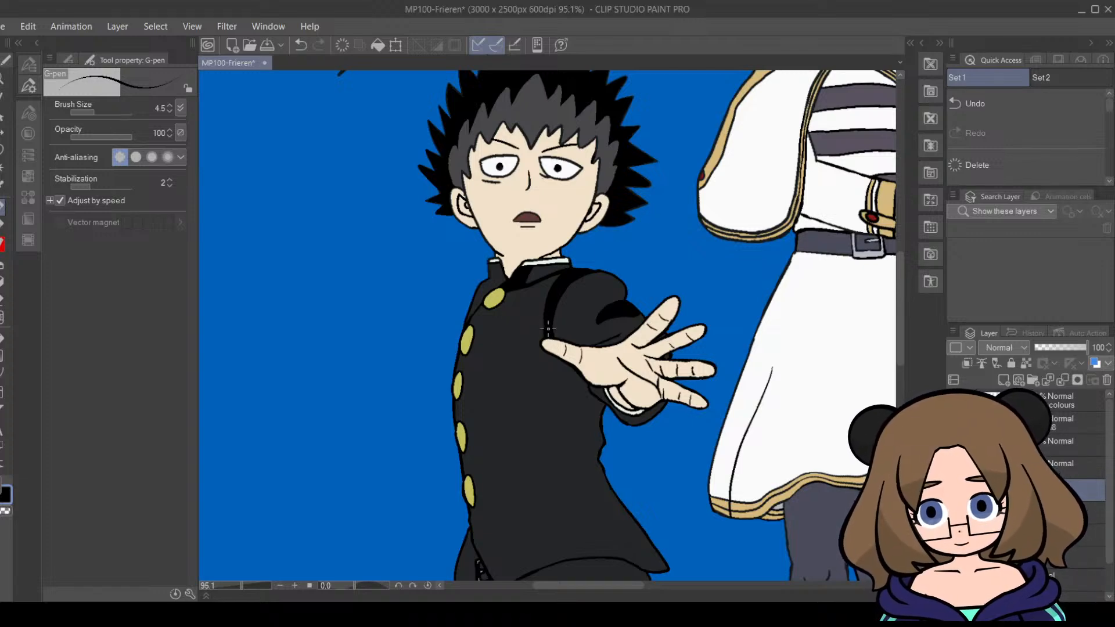
mouse_move(613, 586)
left_mouse_down()
mouse_move(765, 580)
mouse_move(604, 584)
left_mouse_up()
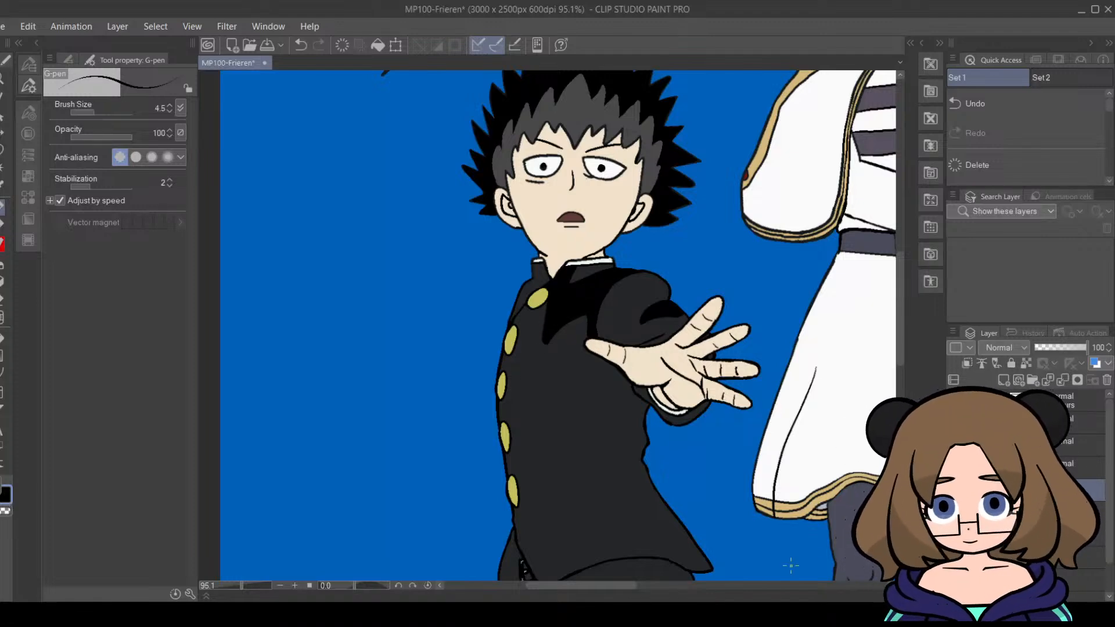
Step: Outline an angular shadow across the chest from the second button to the thumb and paint most of its inside black
mouse_move(628, 586)
left_mouse_down()
mouse_move(759, 585)
mouse_move(757, 601)
mouse_move(634, 596)
left_mouse_up()
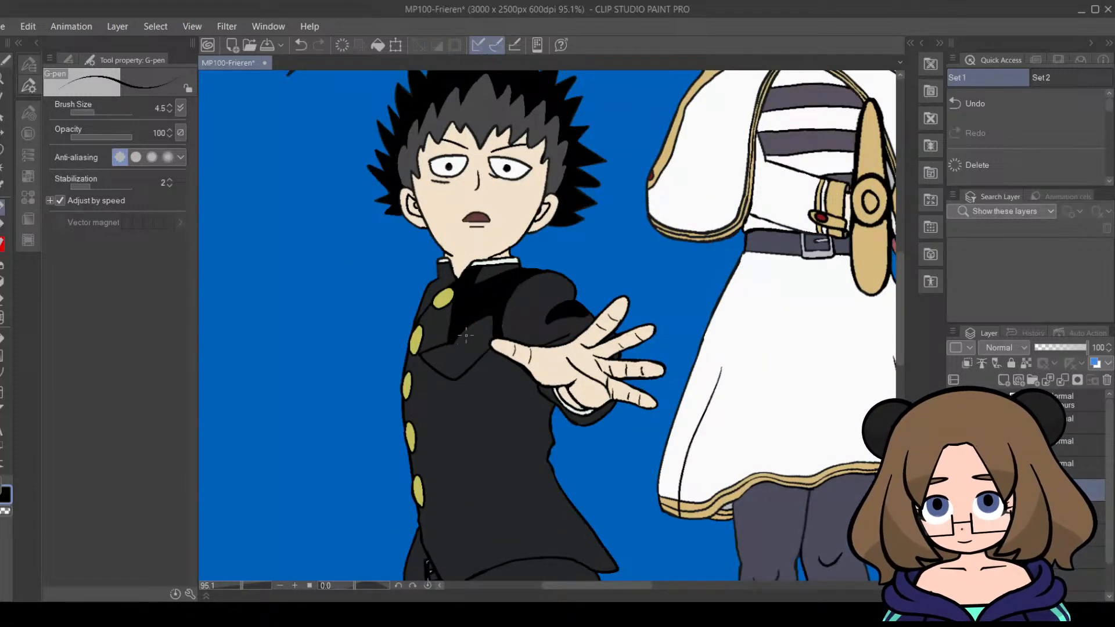
mouse_move(602, 587)
left_mouse_down()
mouse_move(713, 580)
mouse_move(588, 565)
left_mouse_up()
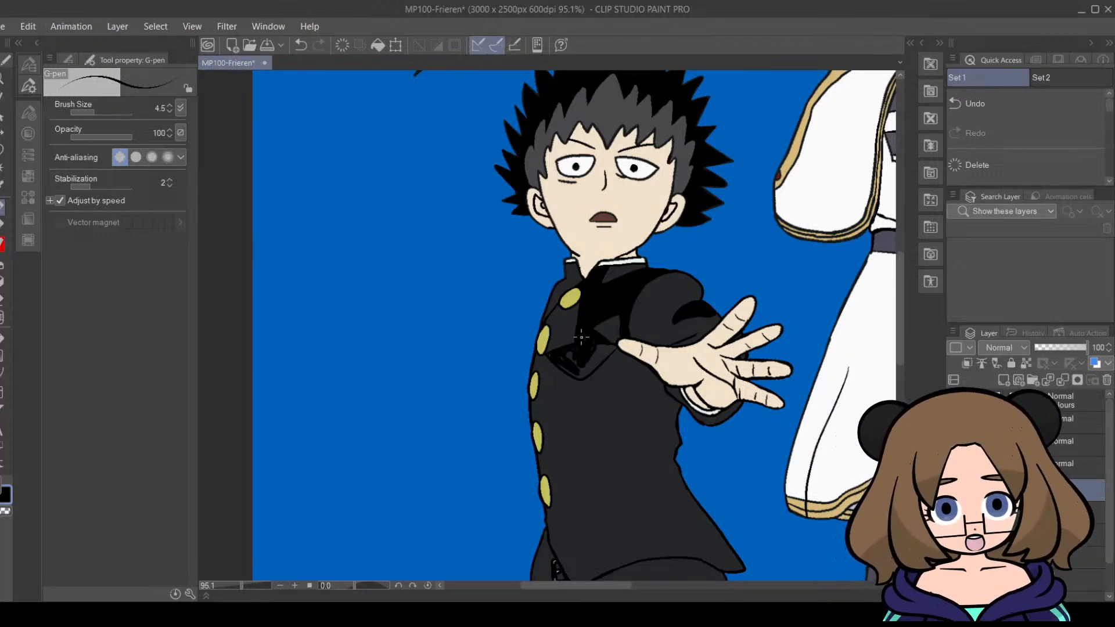
left_click_drag(601, 350, 588, 370)
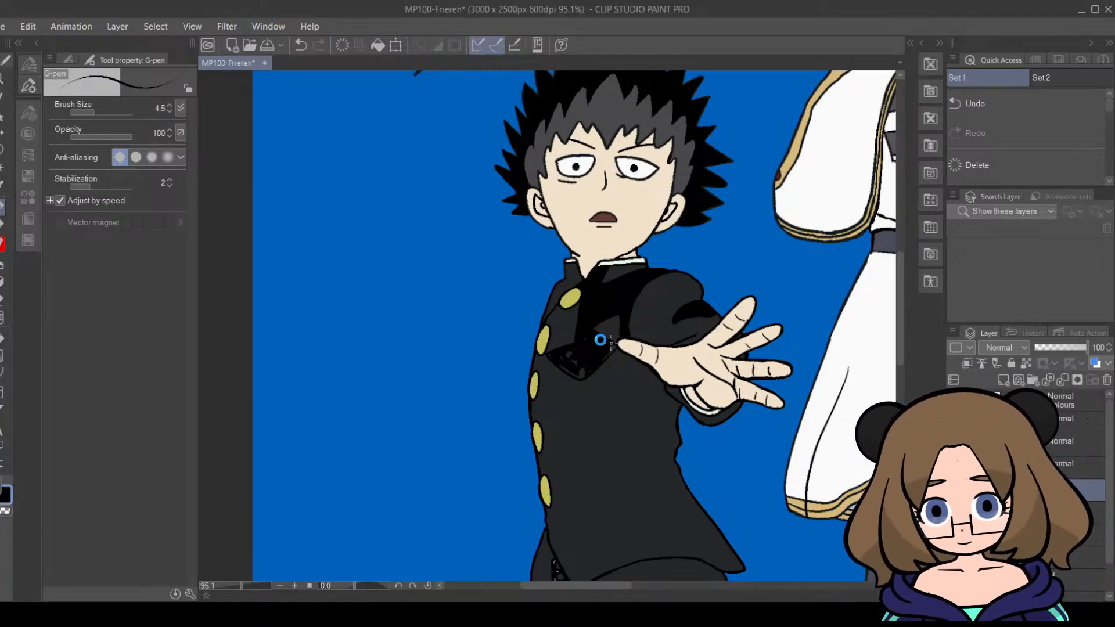
Step: Fill the remaining gaps in the chest shadow with black and widen its edges beside the thumb and below the top button
scroll(546, 328, "up", 5)
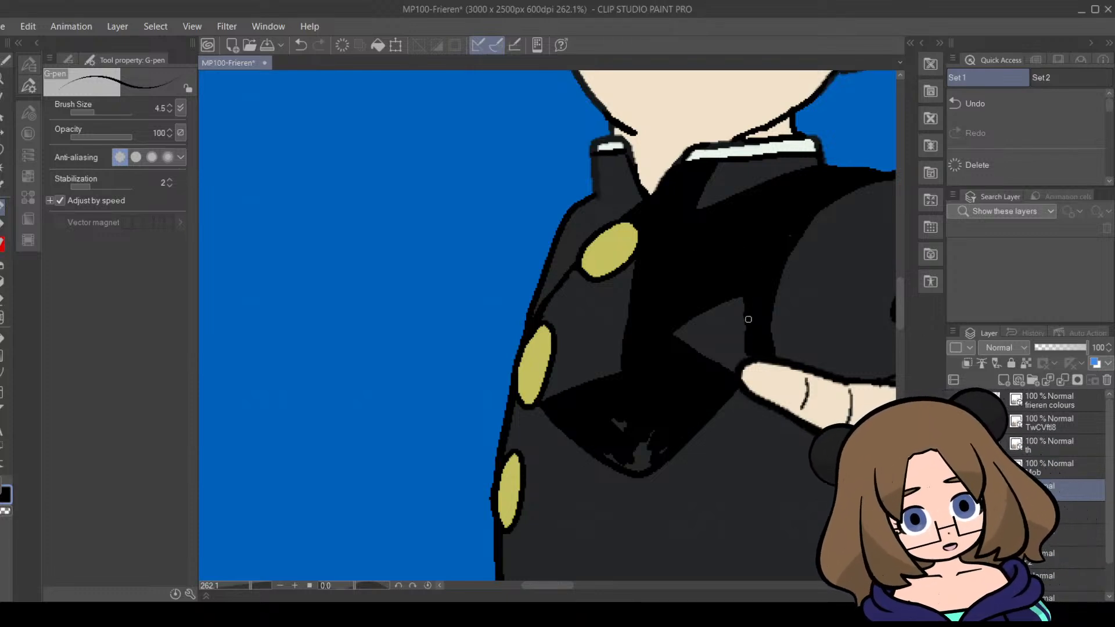
left_click_drag(666, 425, 637, 444)
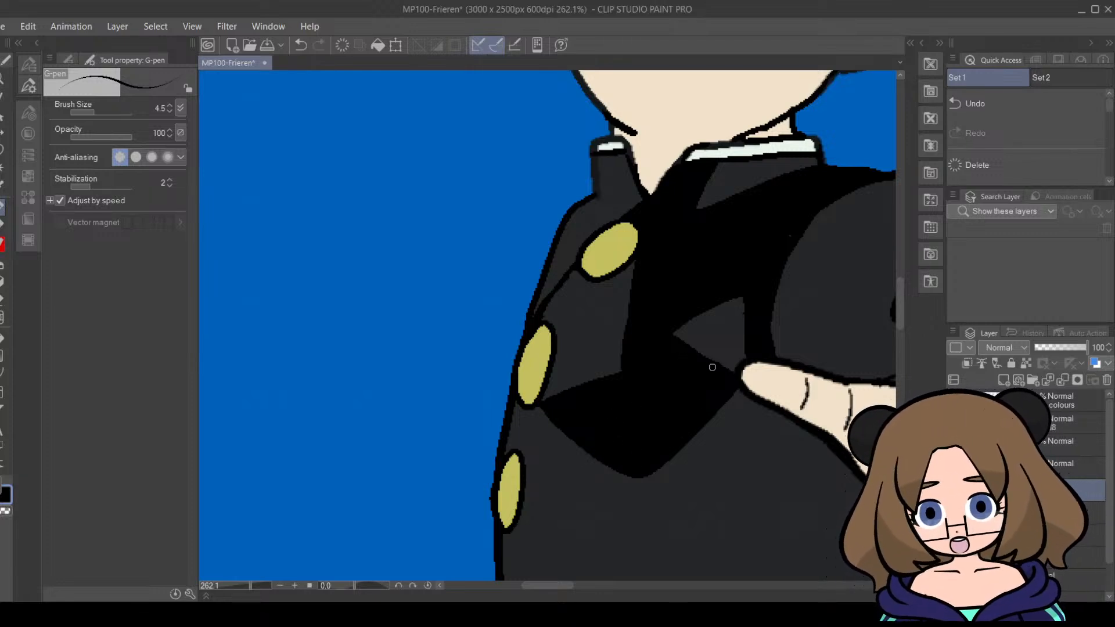
left_click_drag(745, 295, 743, 332)
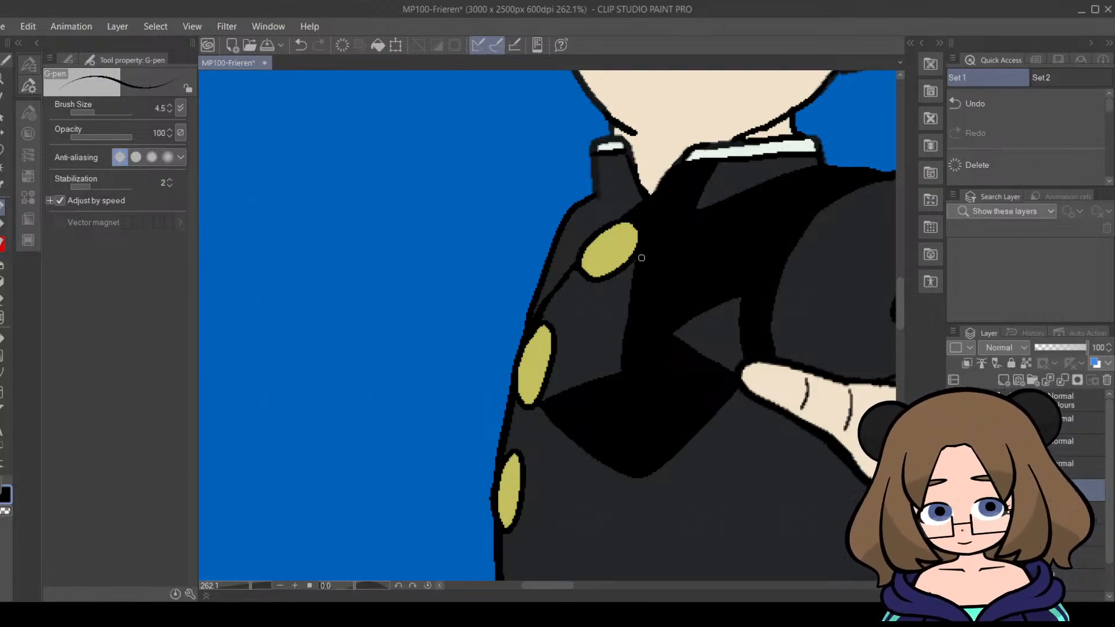
mouse_move(642, 258)
left_mouse_down()
mouse_move(624, 312)
mouse_move(624, 385)
left_mouse_up()
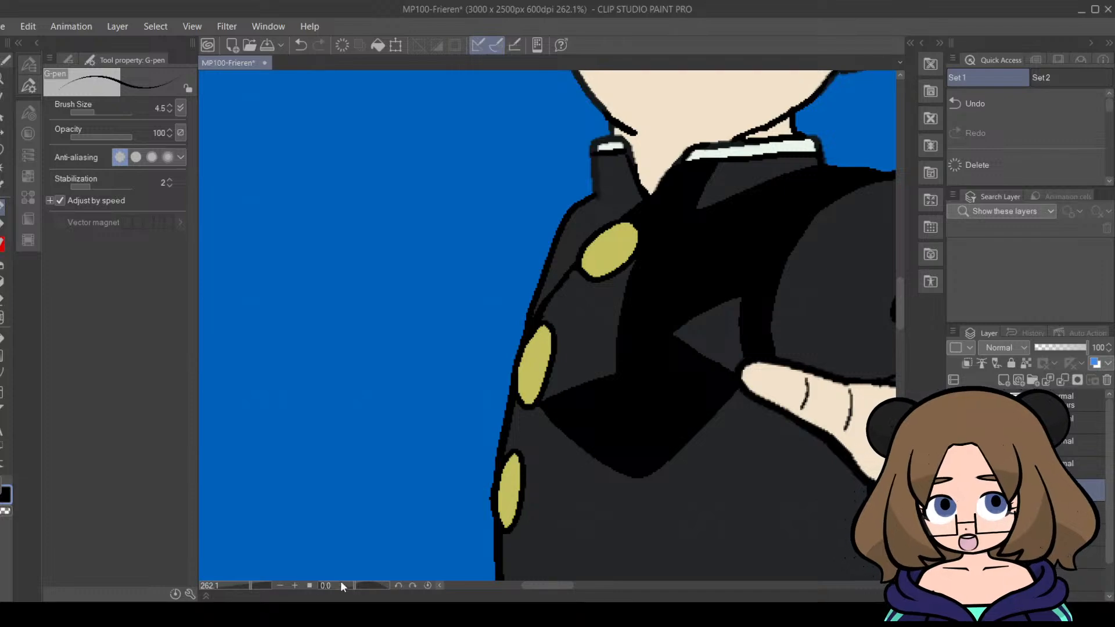
left_click_drag(252, 585, 244, 586)
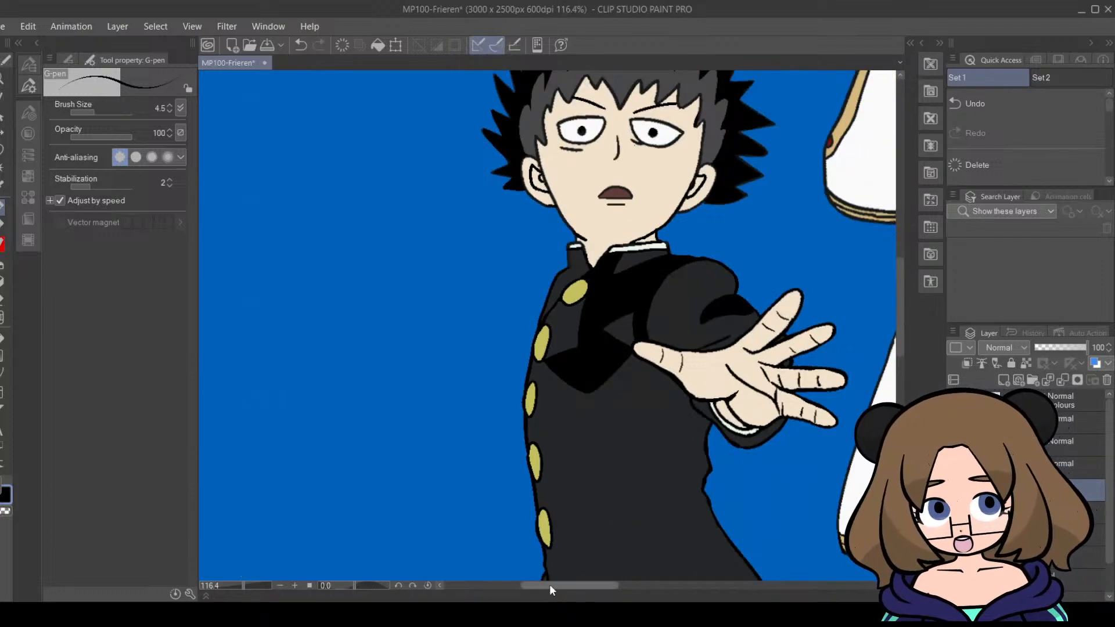
mouse_move(551, 586)
left_mouse_down()
mouse_move(710, 593)
mouse_move(573, 588)
left_mouse_up()
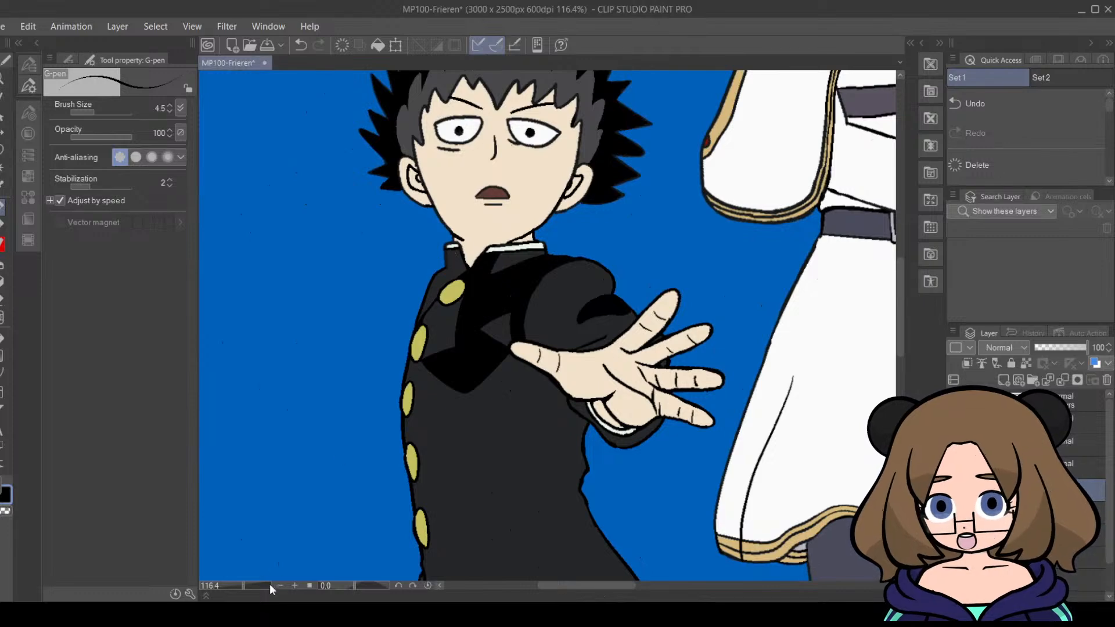
left_click_drag(243, 587, 251, 587)
left_click_drag(586, 590, 561, 590)
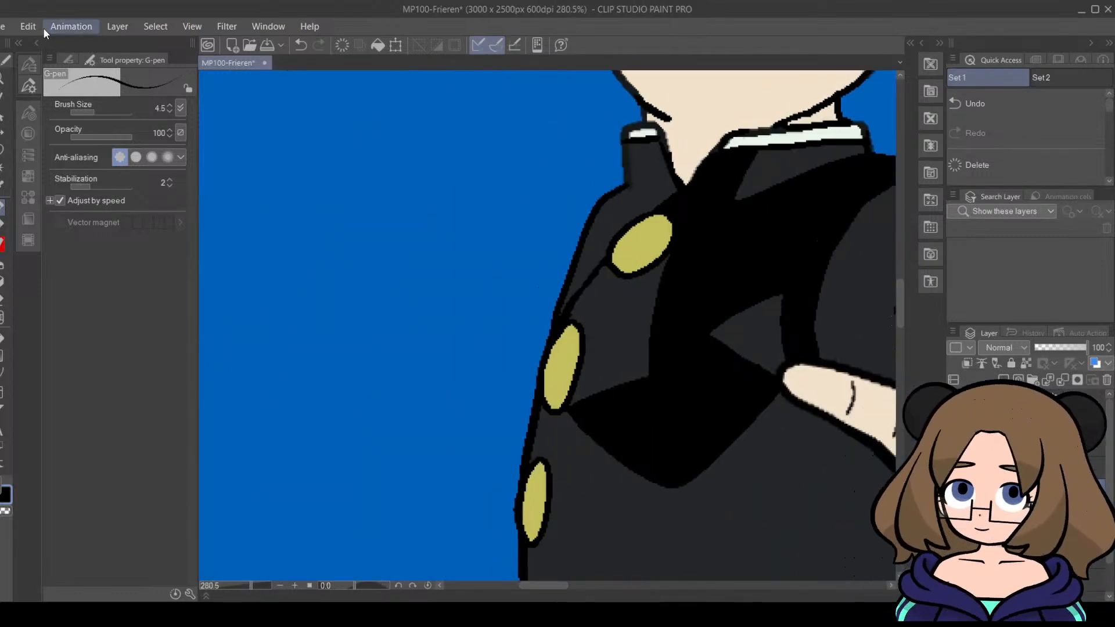
Step: Undo the last stroke and fill the collar flap and shoulder edge beside the top button with black
key("ctrl+z")
left_click_drag(902, 309, 901, 298)
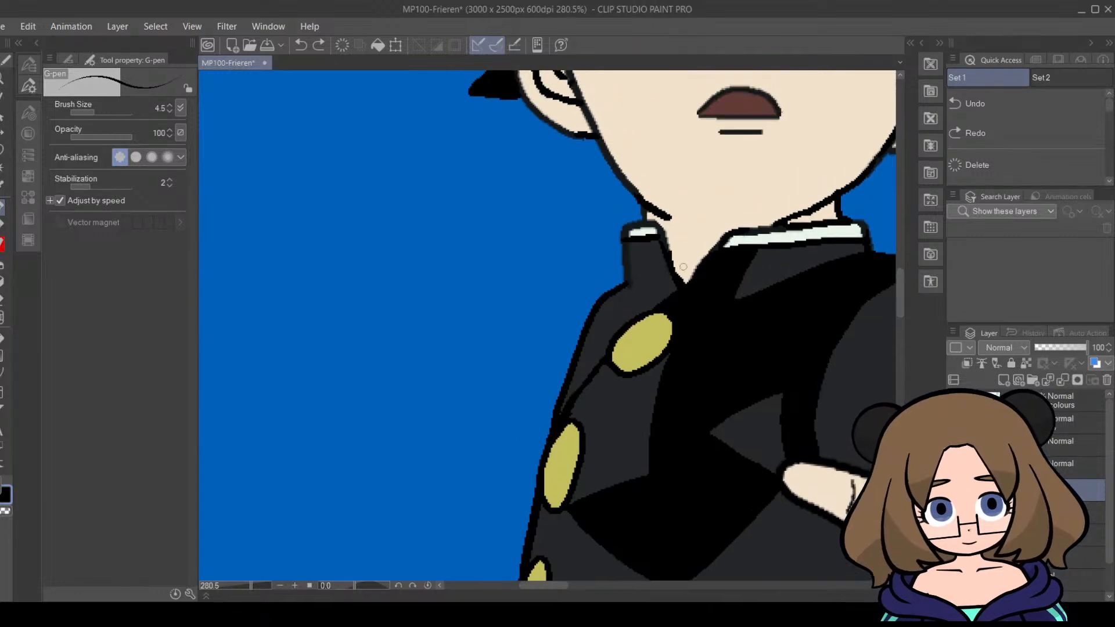
mouse_move(630, 244)
left_mouse_down()
mouse_move(630, 289)
mouse_move(637, 242)
mouse_move(671, 291)
mouse_move(637, 278)
mouse_move(597, 315)
mouse_move(643, 283)
mouse_move(664, 287)
mouse_move(646, 303)
mouse_move(673, 296)
mouse_move(595, 345)
mouse_move(622, 323)
mouse_move(594, 333)
left_mouse_up()
left_click_drag(569, 394, 579, 385)
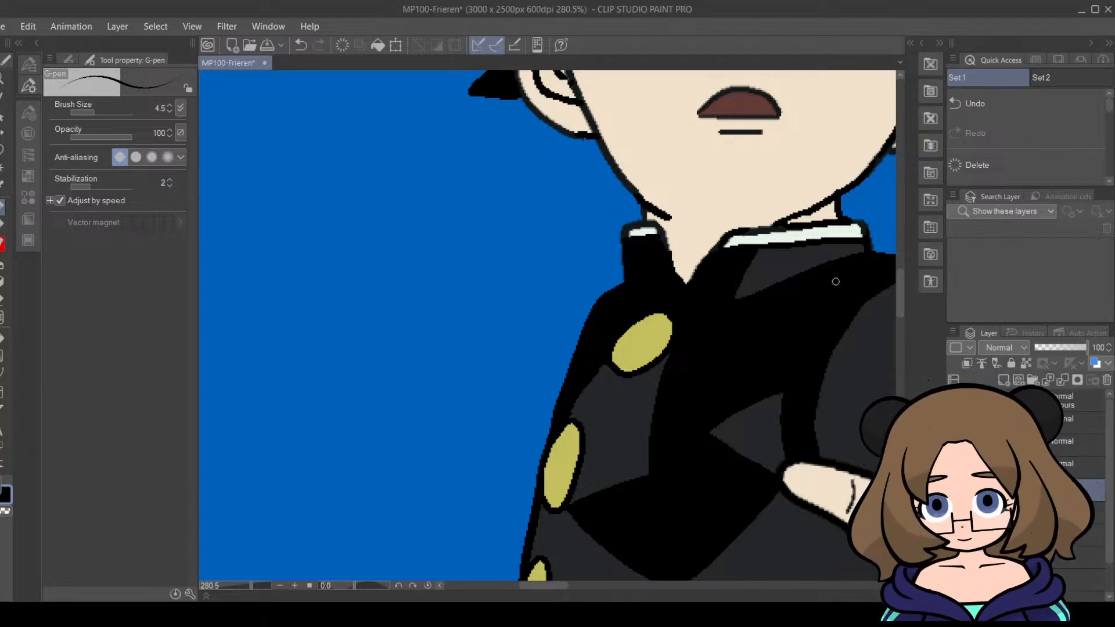
Step: Outline a curved, pointed fold shadow running from the fourth button across the jacket's waist
left_click_drag(246, 588, 240, 587)
mouse_move(613, 587)
left_mouse_down()
mouse_move(762, 586)
mouse_move(635, 581)
left_mouse_up()
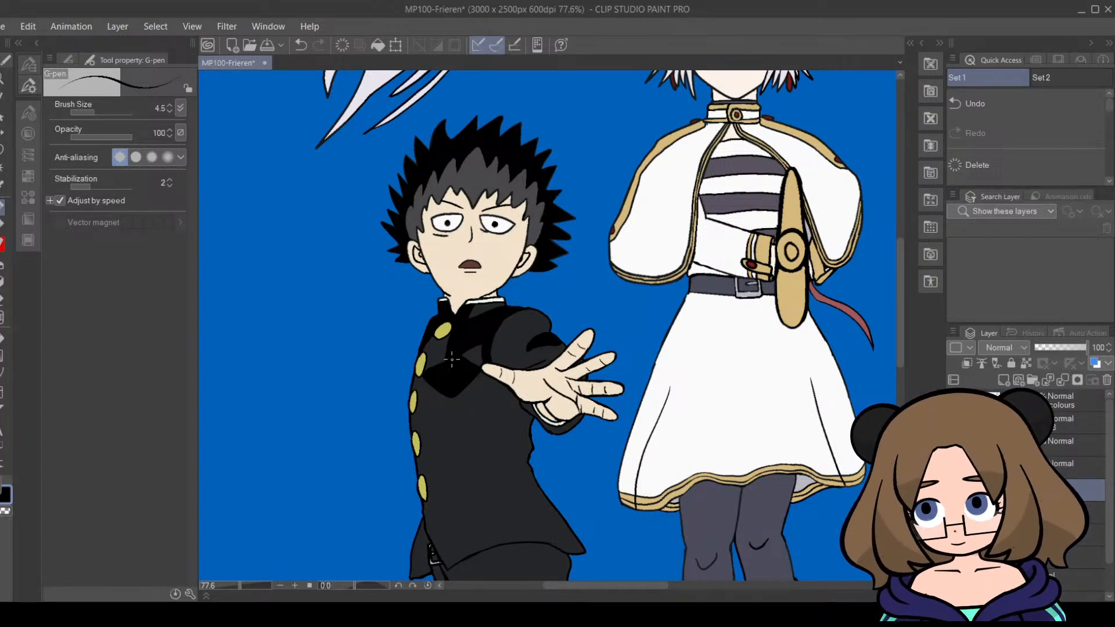
left_click_drag(240, 586, 254, 589)
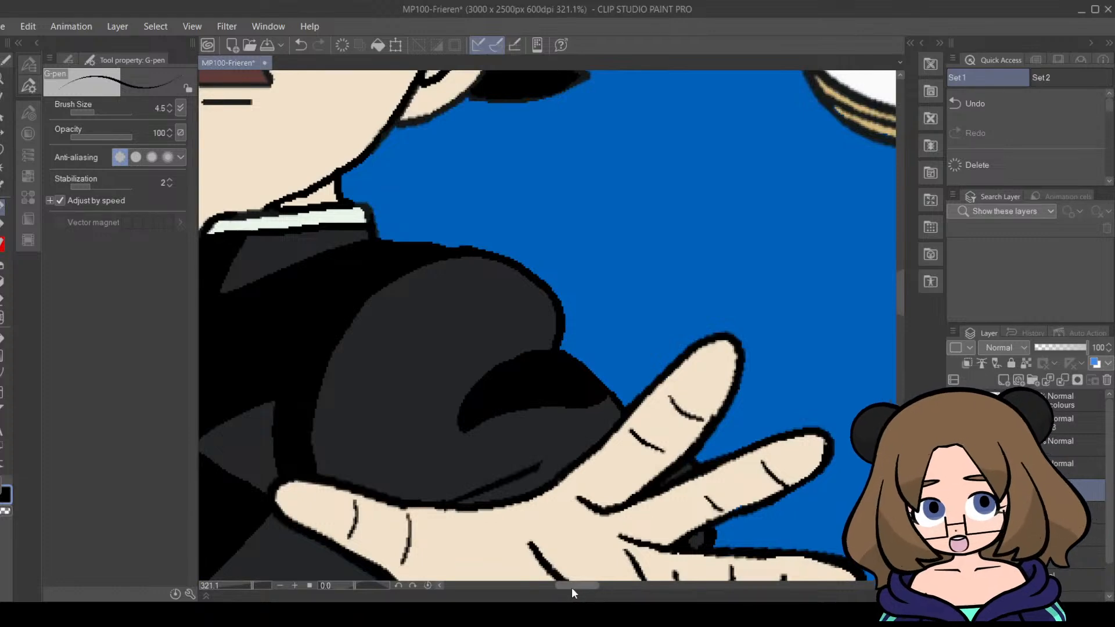
left_click_drag(580, 588, 558, 591)
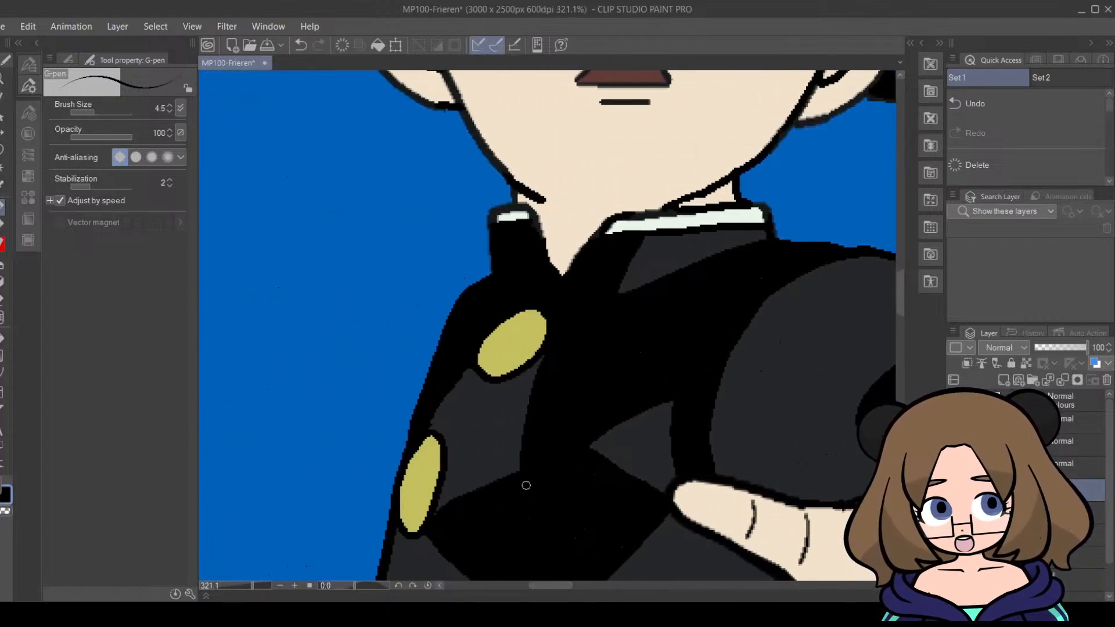
left_click_drag(253, 589, 241, 589)
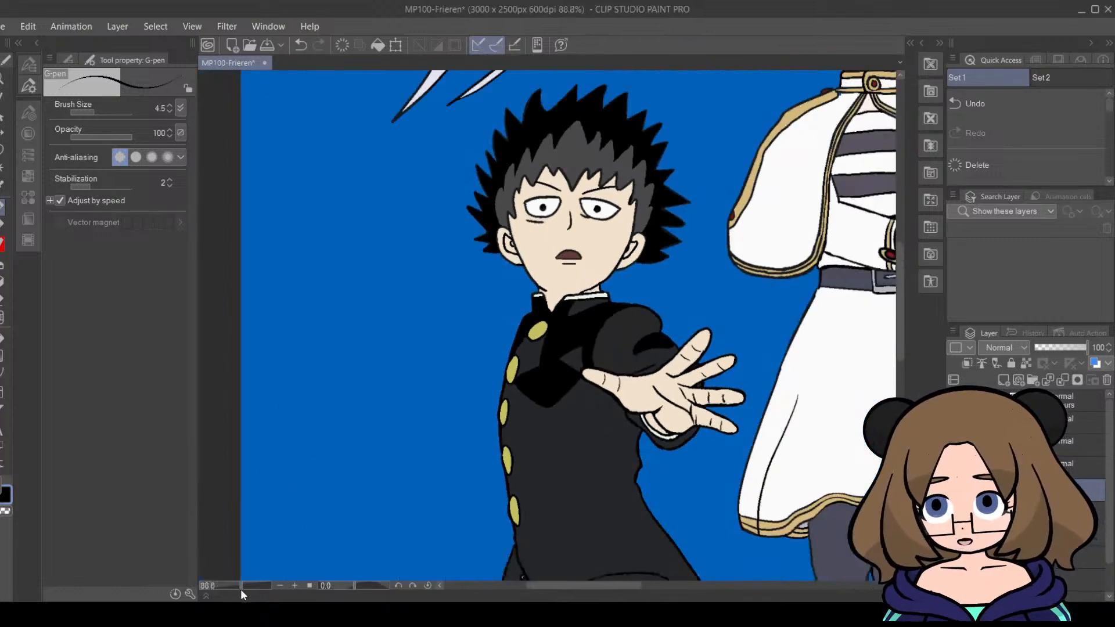
left_click_drag(601, 593, 634, 589)
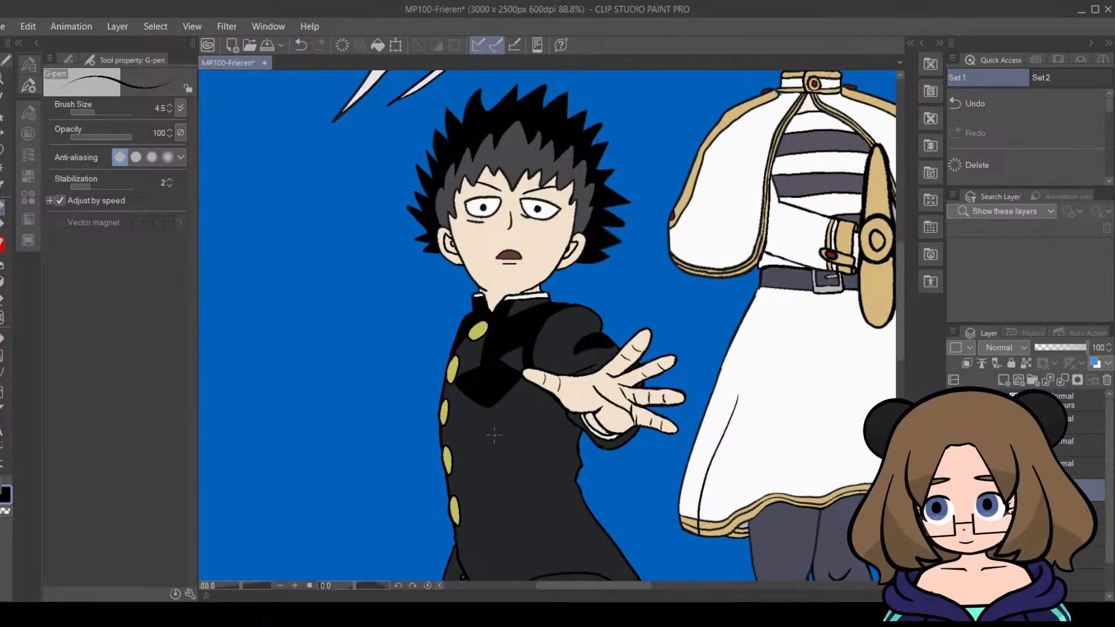
mouse_move(454, 459)
left_mouse_down()
mouse_move(539, 431)
mouse_move(459, 492)
left_mouse_up()
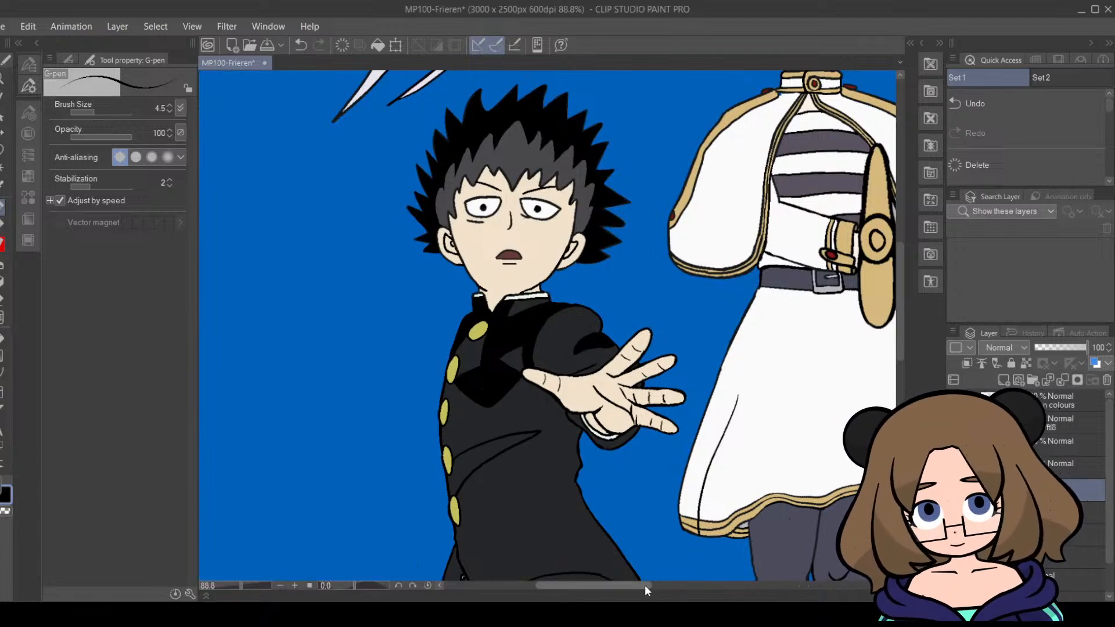
Step: Outline a pointed fold at the back of the jacket's waist and an angular fold from the lowest button to the front hem
mouse_move(645, 584)
left_mouse_down()
mouse_move(753, 590)
mouse_move(634, 586)
left_mouse_up()
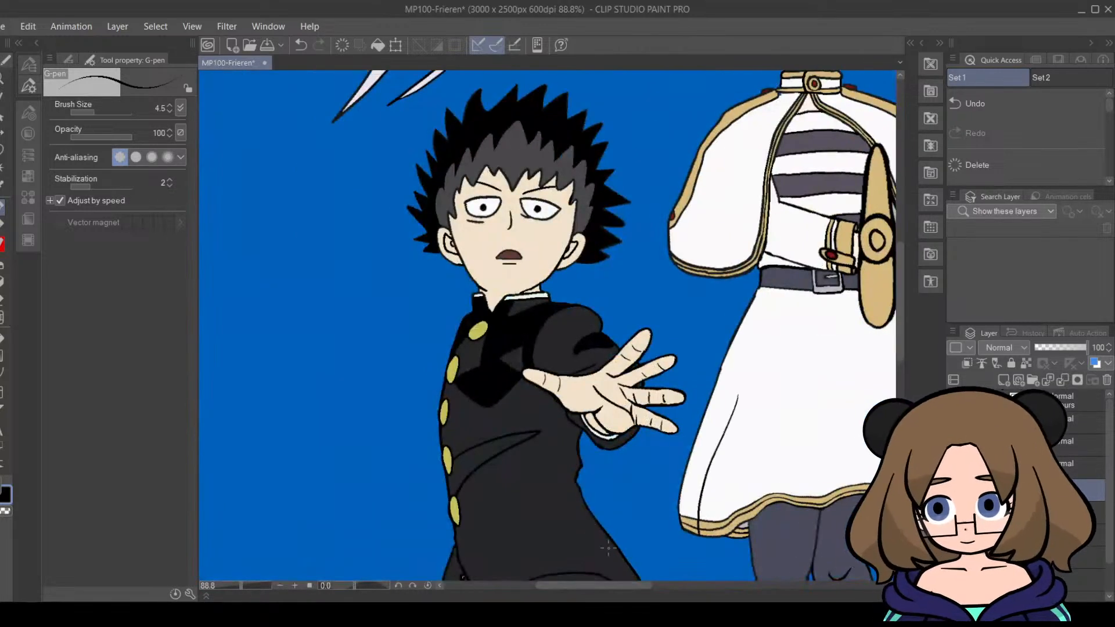
mouse_move(576, 484)
left_mouse_down()
mouse_move(522, 473)
mouse_move(587, 508)
left_mouse_up()
mouse_move(631, 591)
left_mouse_down()
mouse_move(748, 588)
mouse_move(615, 587)
left_mouse_up()
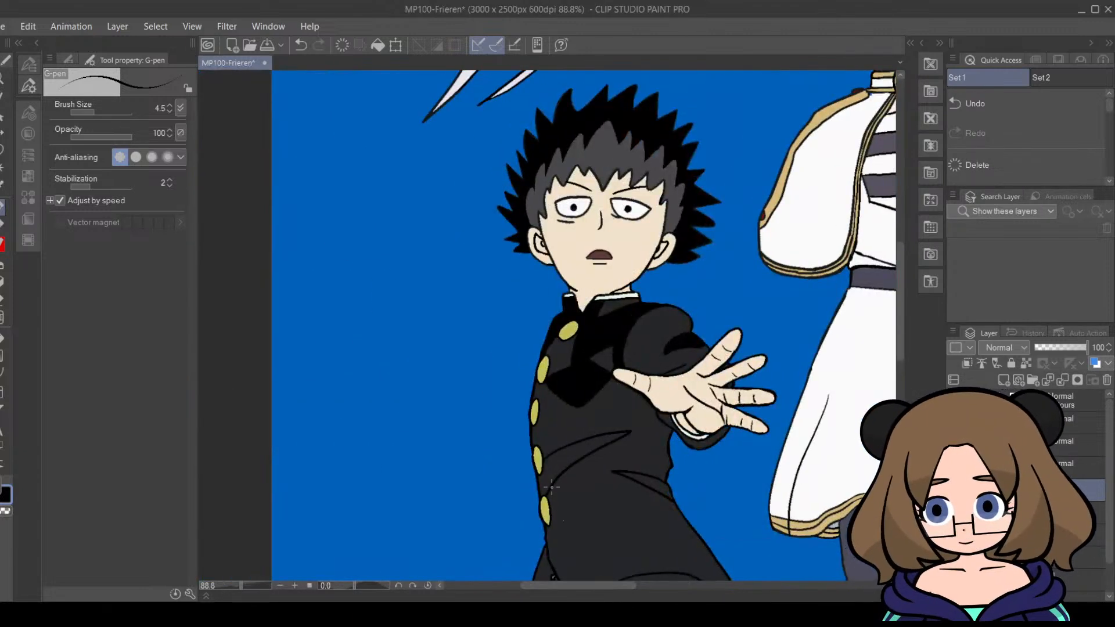
left_click_drag(580, 519, 649, 542)
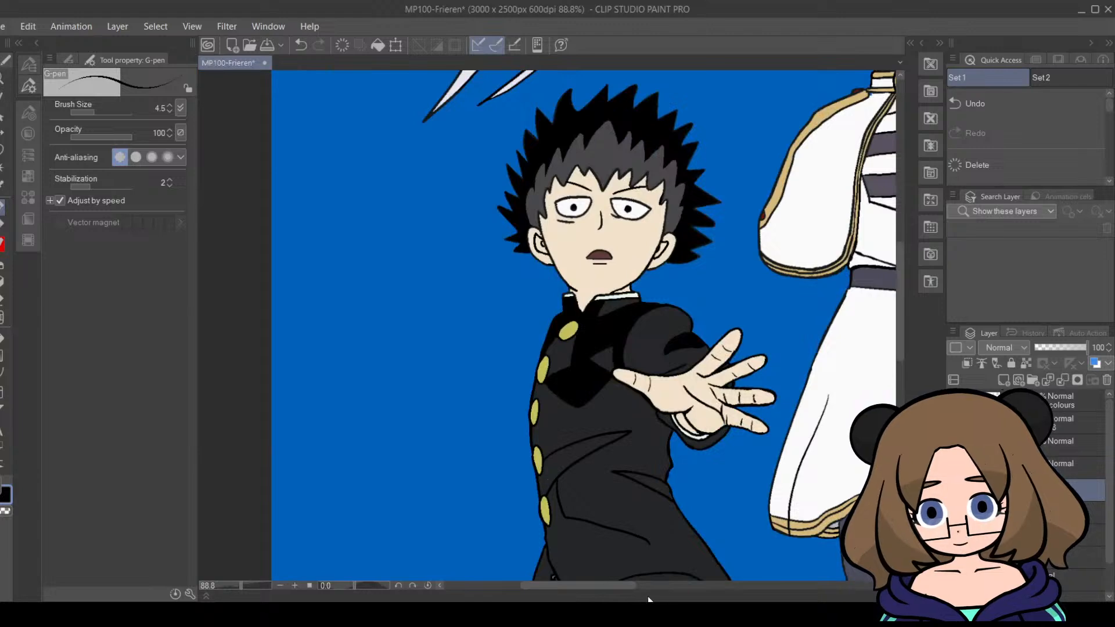
mouse_move(614, 588)
left_mouse_down()
mouse_move(728, 589)
mouse_move(634, 589)
left_mouse_up()
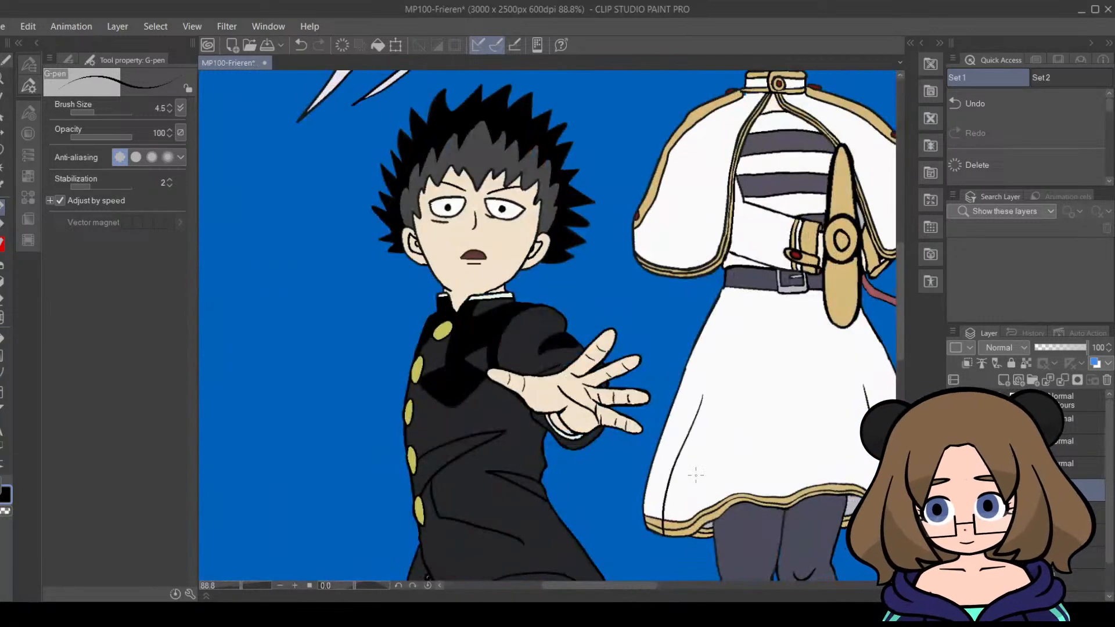
left_click_drag(900, 312, 900, 344)
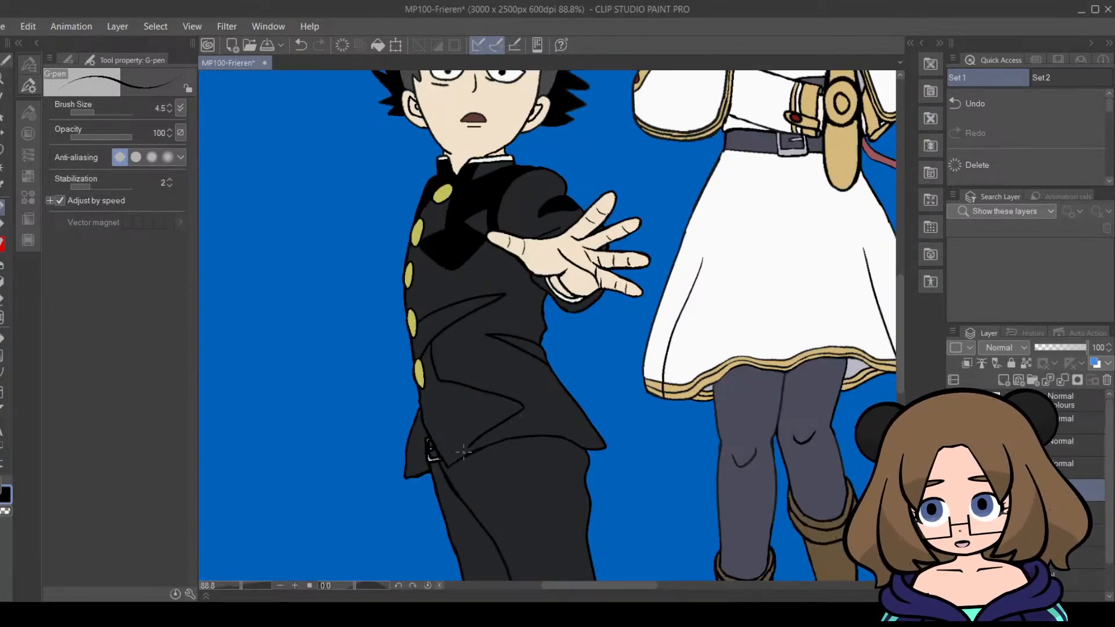
key("ctrl+z")
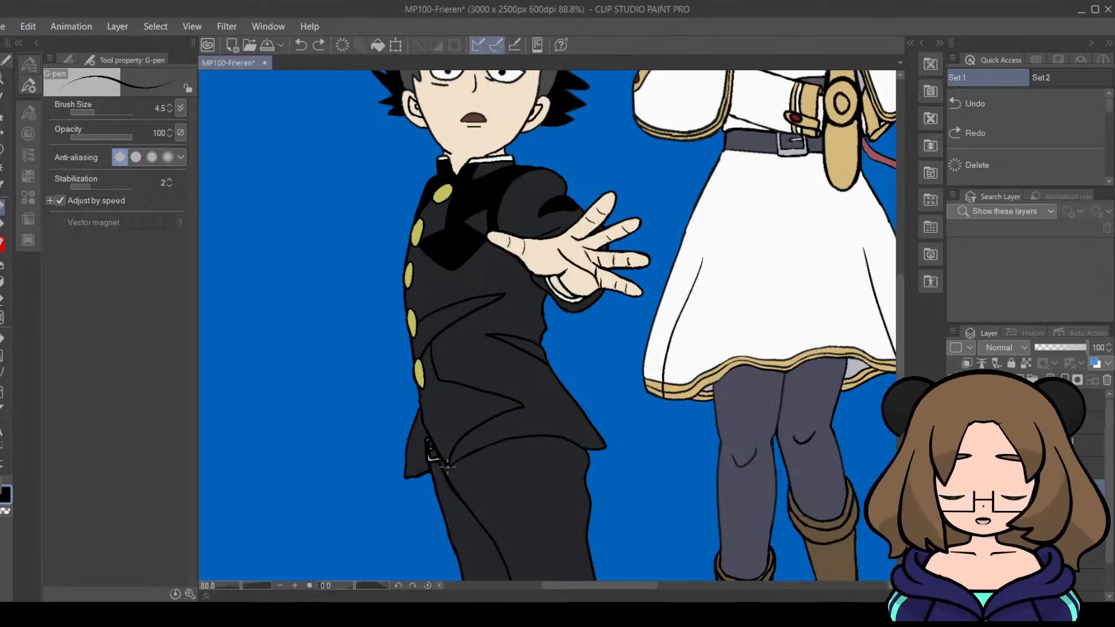
Step: Outline a small pointed fold on the back edge of the trousers just below the jacket hem
left_click_drag(623, 586, 744, 600)
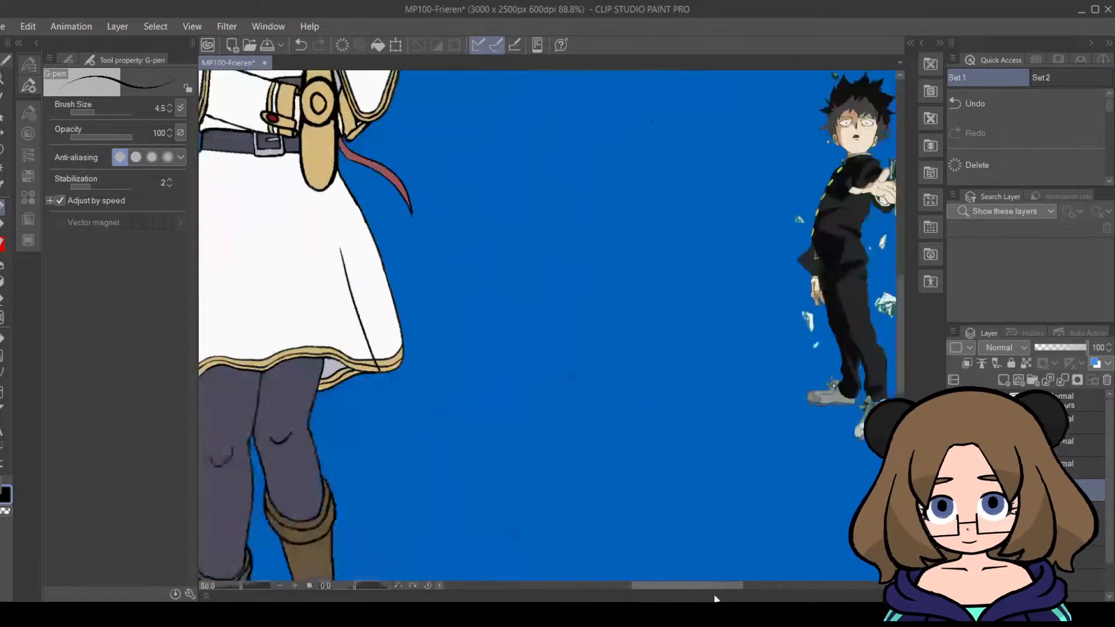
mouse_move(715, 600)
left_mouse_down()
mouse_move(731, 600)
mouse_move(630, 595)
left_mouse_up()
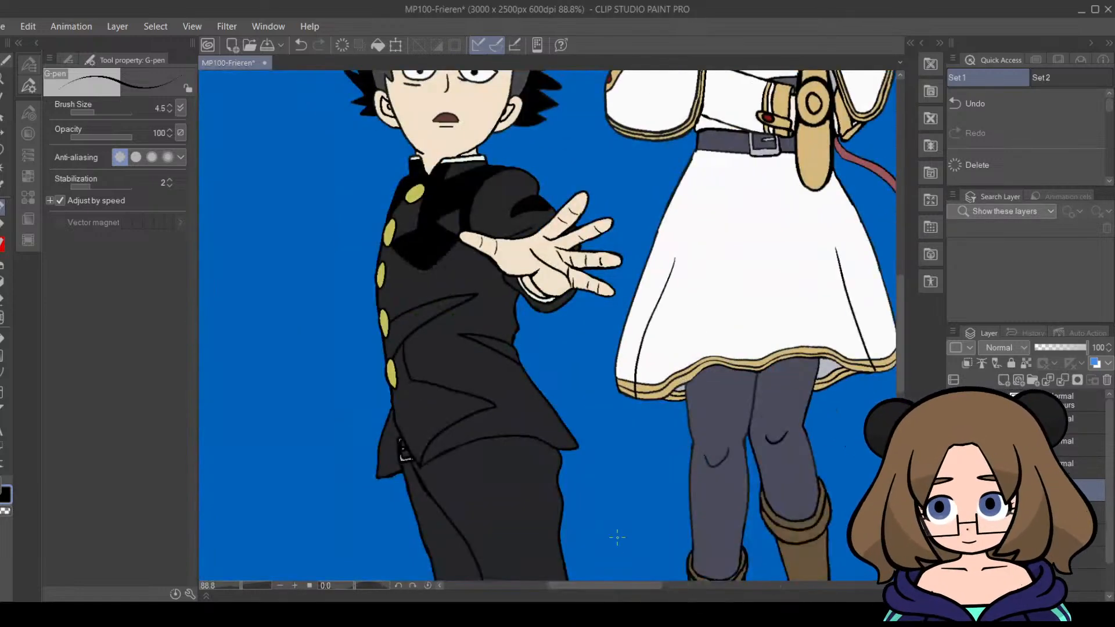
mouse_move(557, 481)
left_mouse_down()
mouse_move(529, 465)
mouse_move(553, 487)
left_mouse_up()
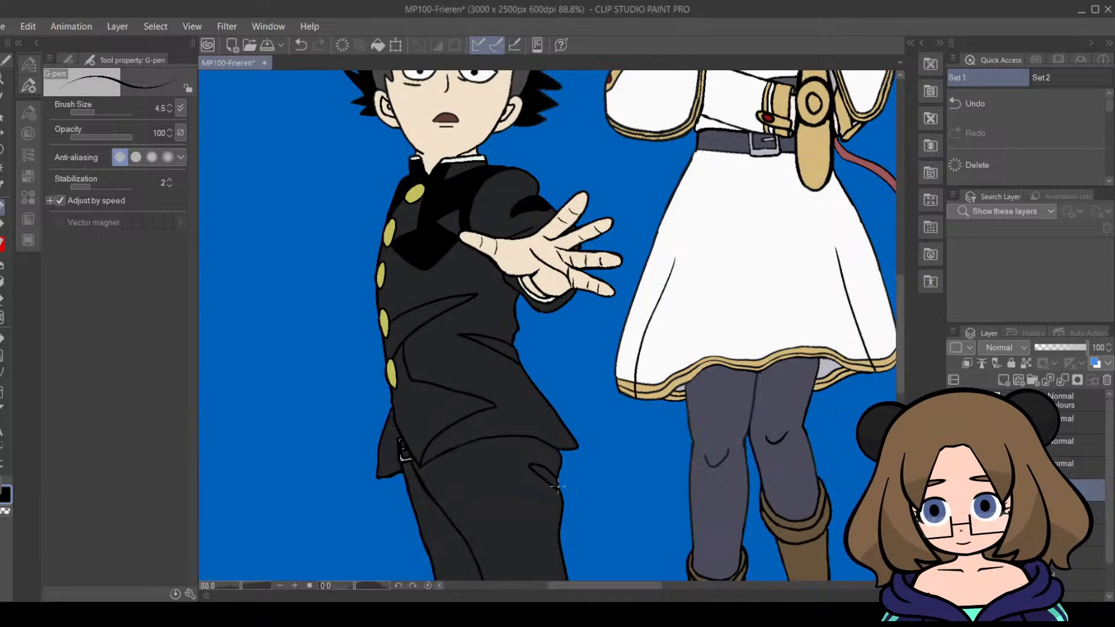
Step: Outline a crescent-shaped fold across the front trouser leg just above the shoelace bow
left_click_drag(642, 588, 694, 591)
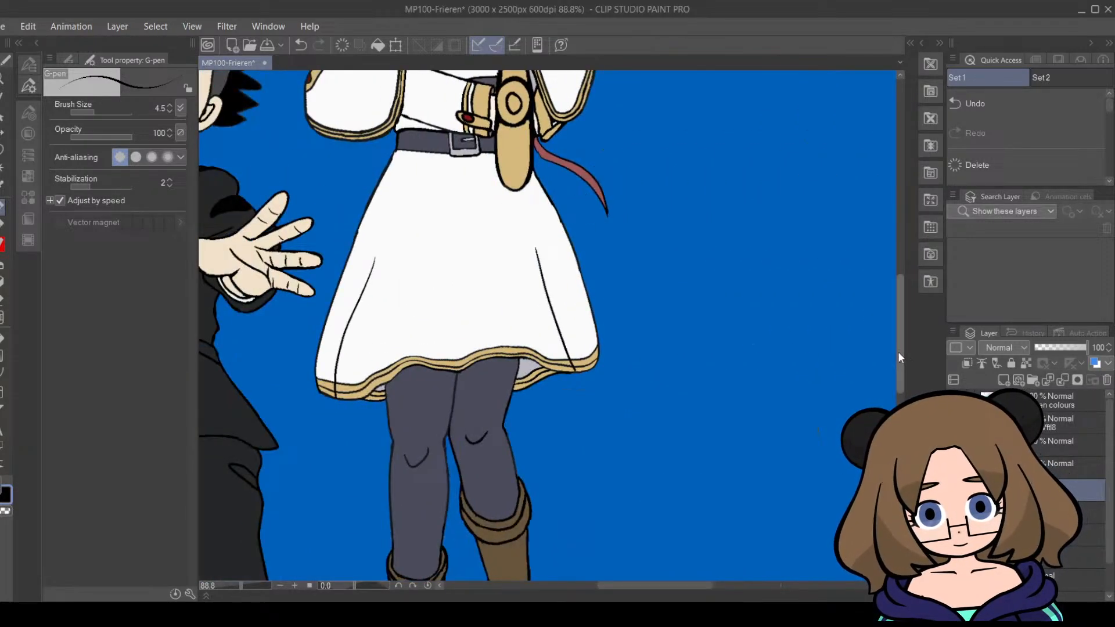
left_click_drag(900, 350, 899, 401)
left_click_drag(695, 589, 668, 585)
left_click_drag(900, 351, 900, 392)
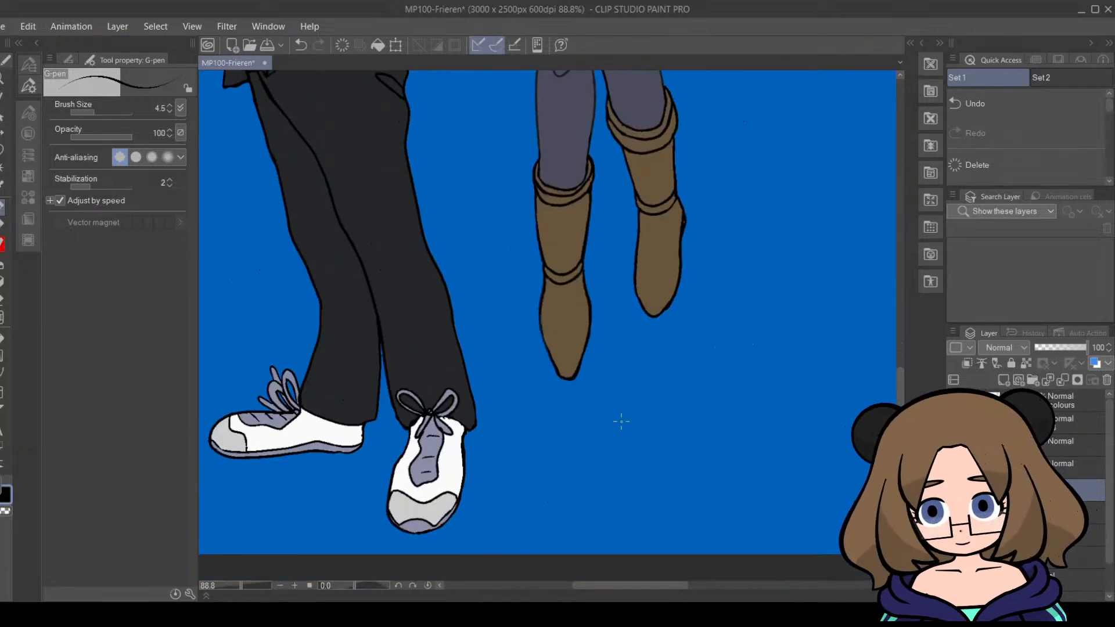
left_click_drag(390, 377, 440, 353)
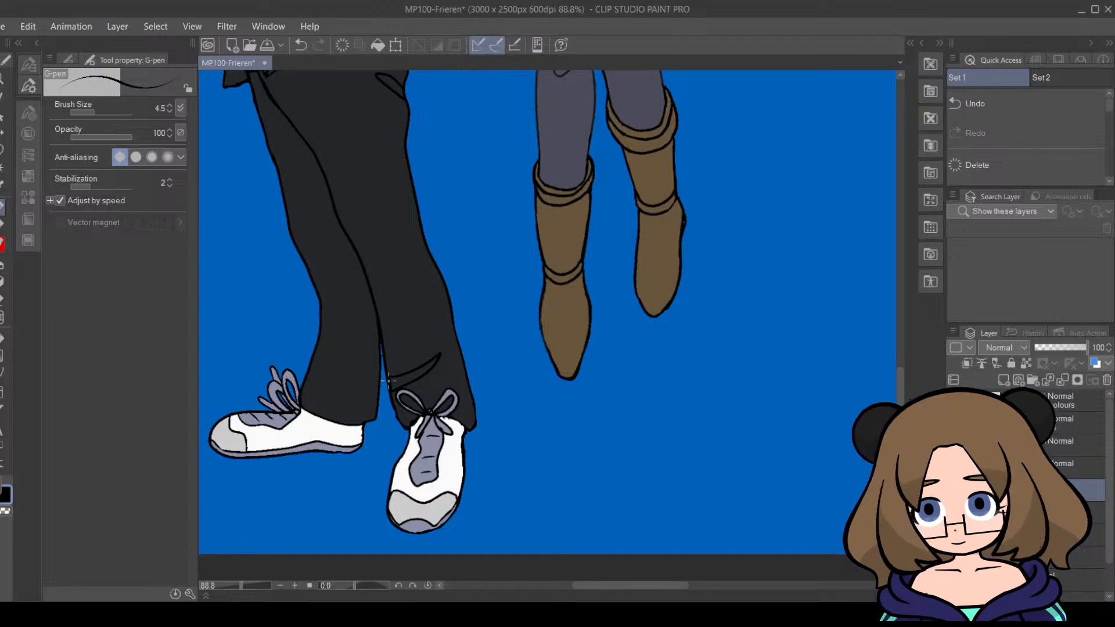
Step: Paint a black shadow on the front trouser cuff between its inner edge and the shoelace loop
scroll(548, 314, "up", 5)
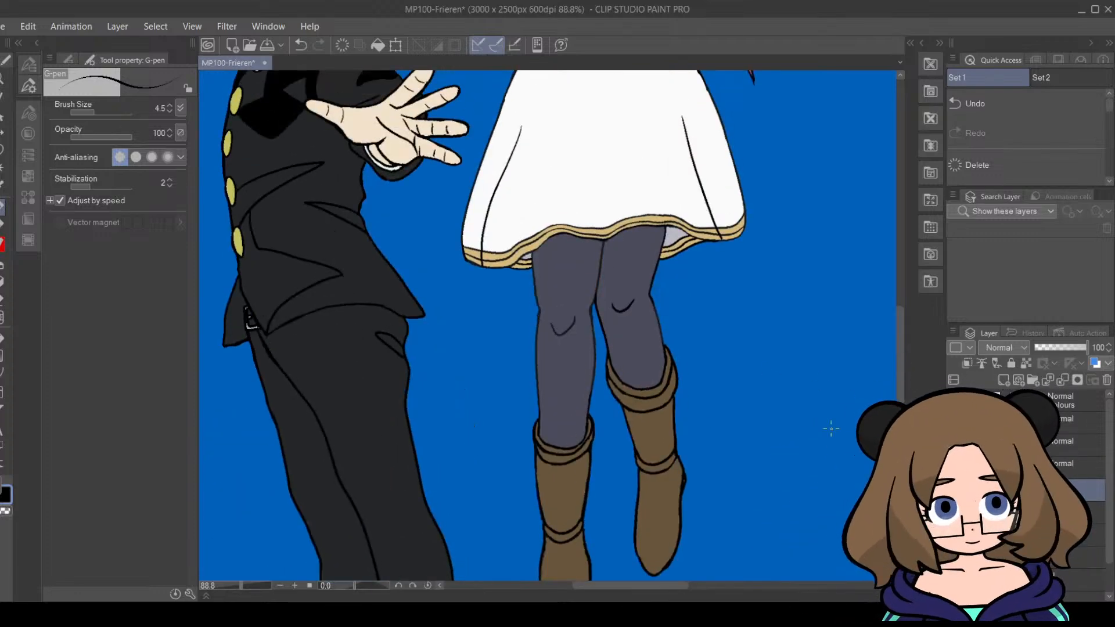
mouse_move(653, 585)
left_mouse_down()
mouse_move(765, 590)
mouse_move(675, 577)
mouse_move(643, 587)
left_mouse_up()
scroll(472, 461, "down", 1)
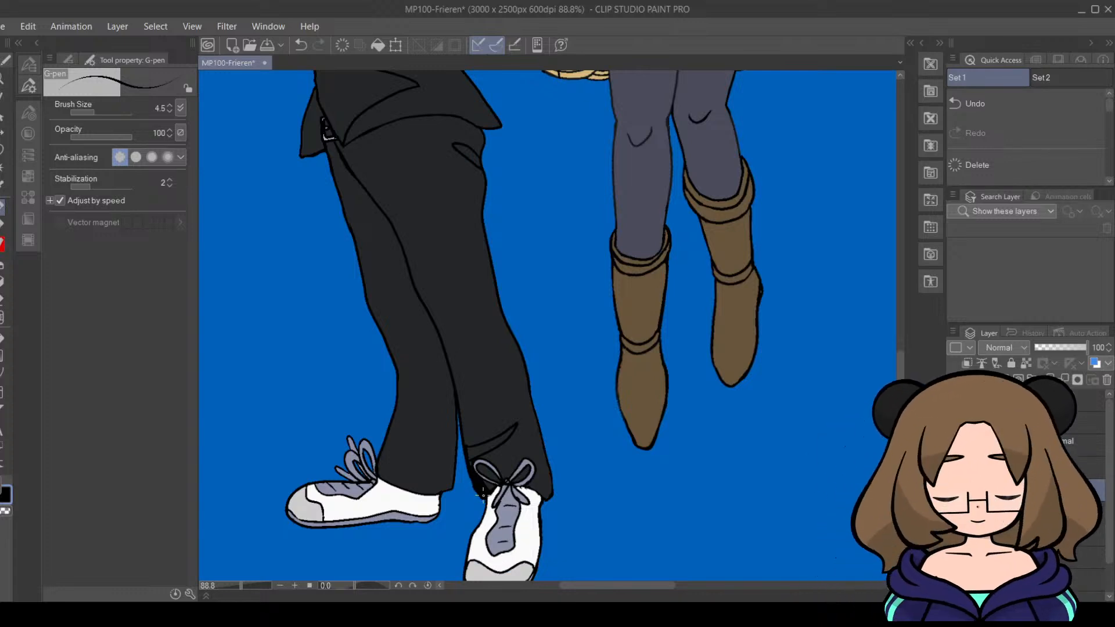
left_click_drag(241, 585, 251, 585)
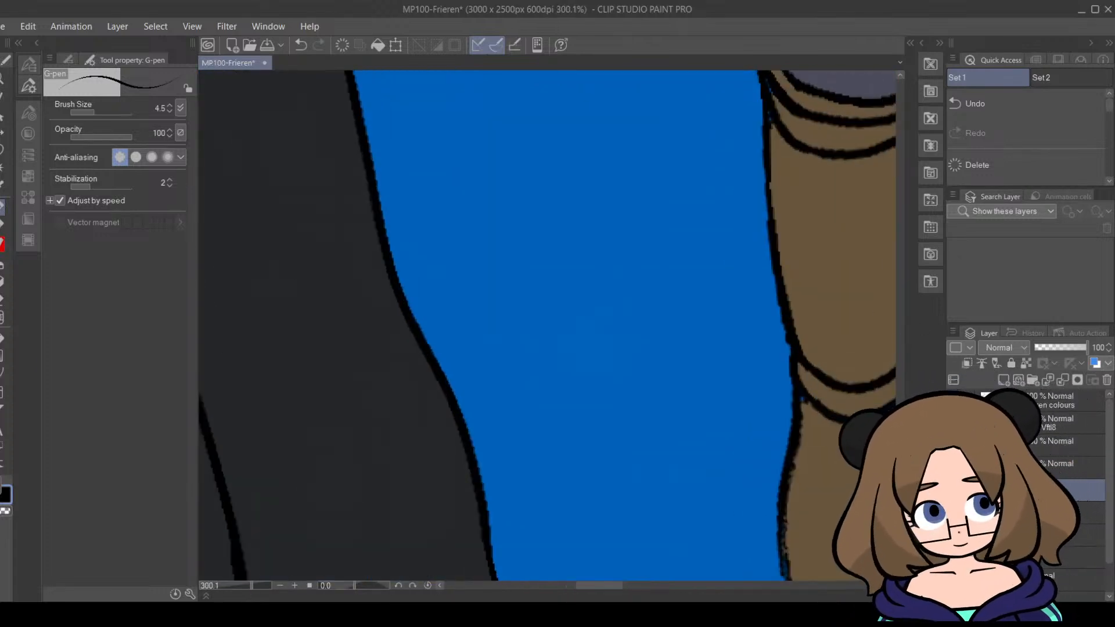
scroll(391, 468, "down", 10)
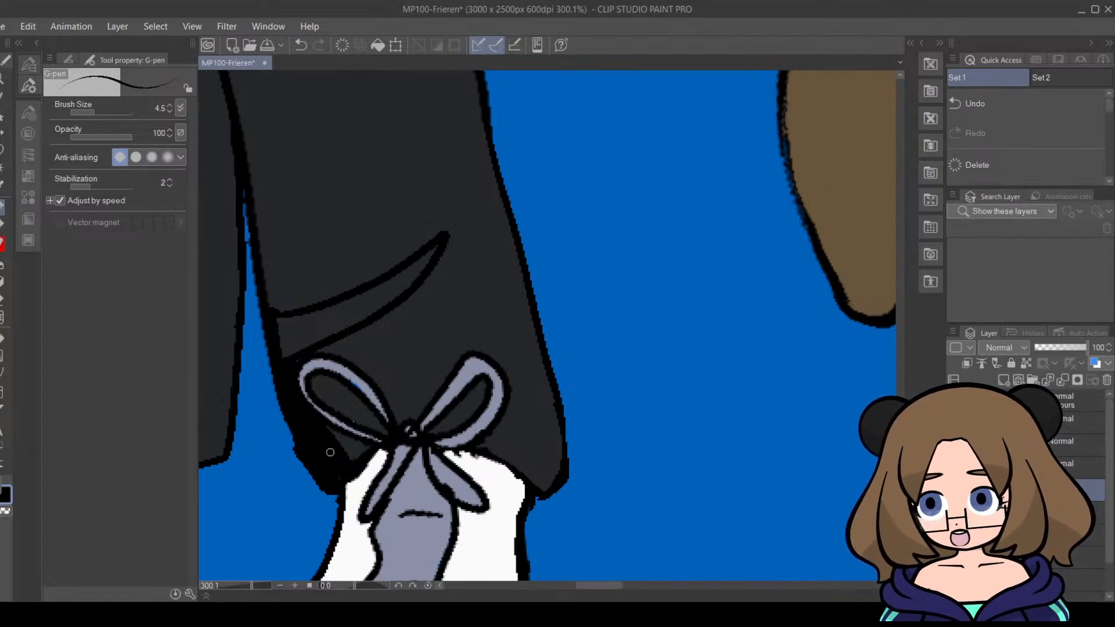
left_click_drag(302, 397, 300, 367)
key("ctrl+z")
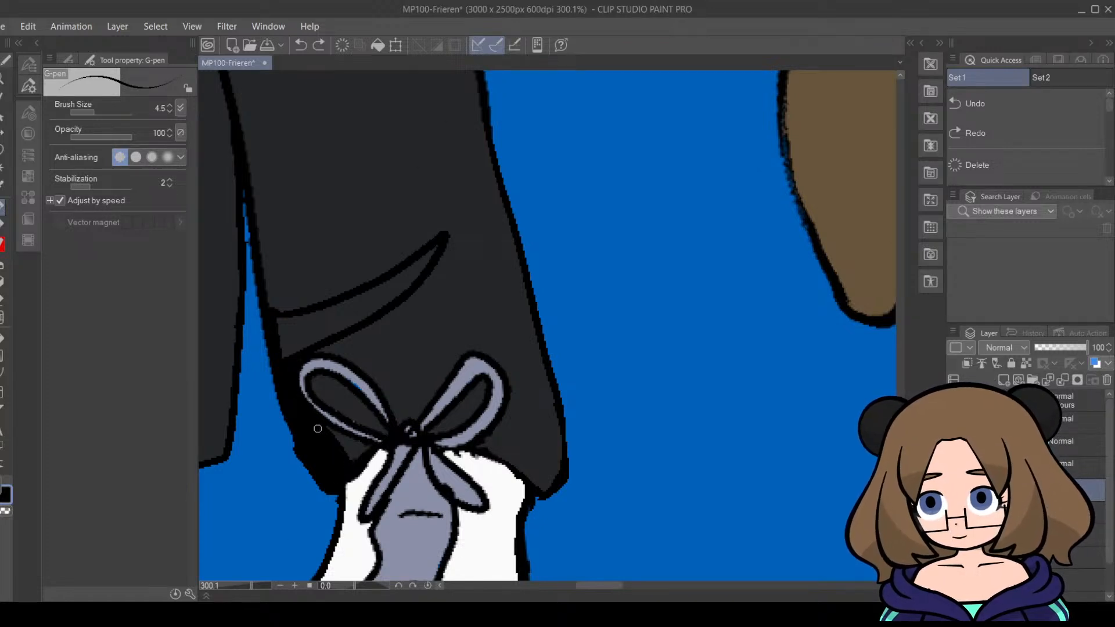
left_click_drag(349, 468, 372, 456)
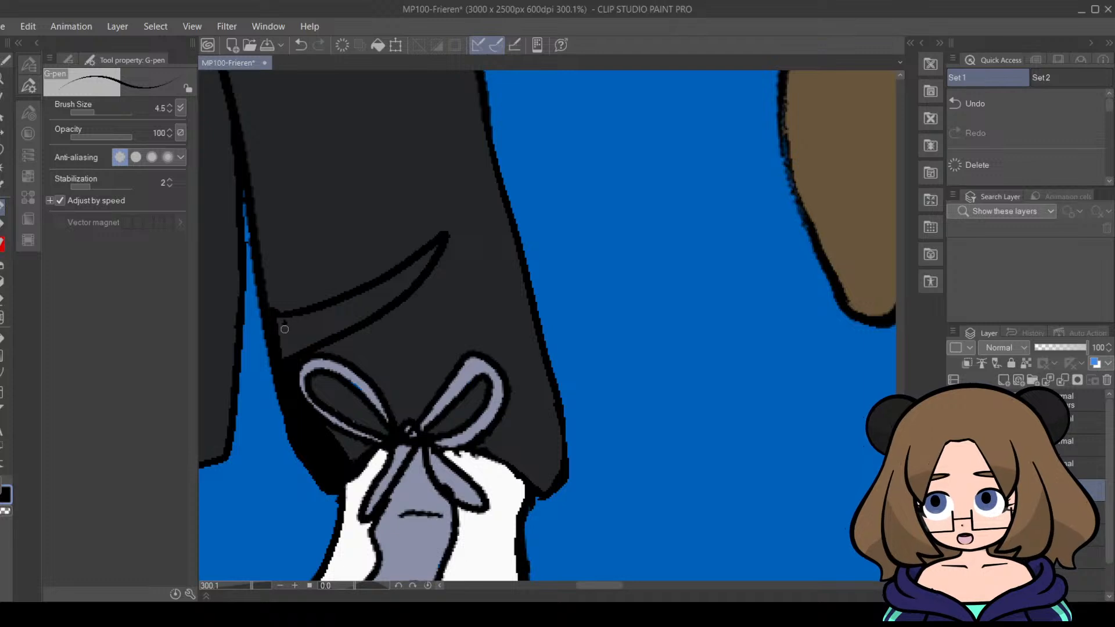
Step: Fill the crescent fold above the front shoe and the inside of the adjoining shoelace loop with black
mouse_move(284, 329)
left_mouse_down()
mouse_move(296, 356)
mouse_move(326, 322)
mouse_move(335, 326)
mouse_move(320, 337)
mouse_move(385, 301)
mouse_move(432, 253)
mouse_move(357, 318)
mouse_move(316, 311)
mouse_move(392, 280)
left_mouse_up()
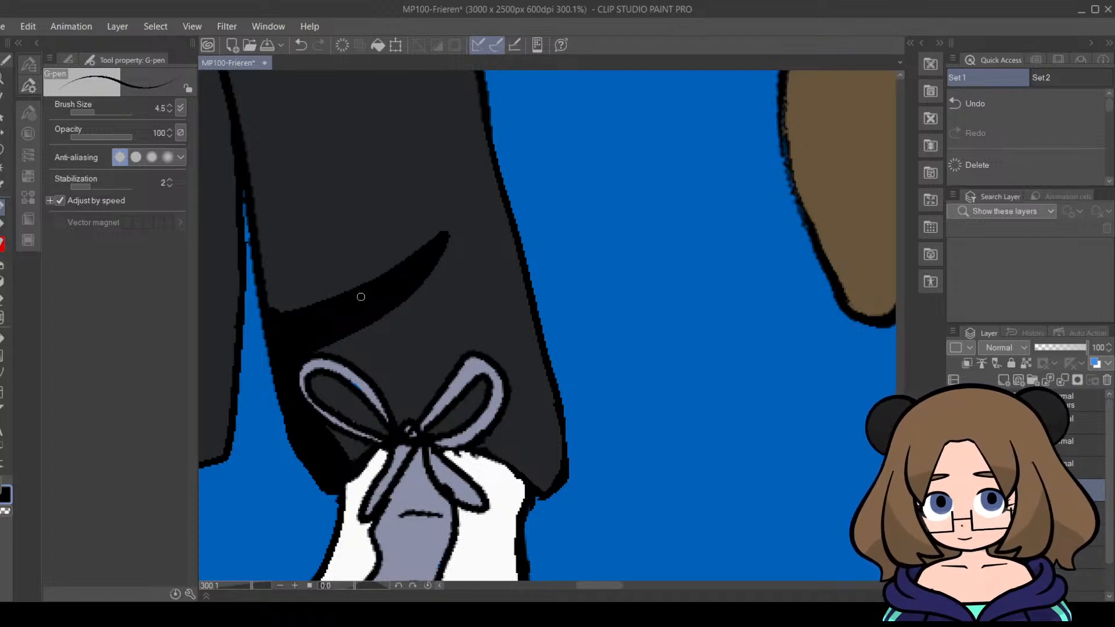
left_click_drag(328, 437, 327, 431)
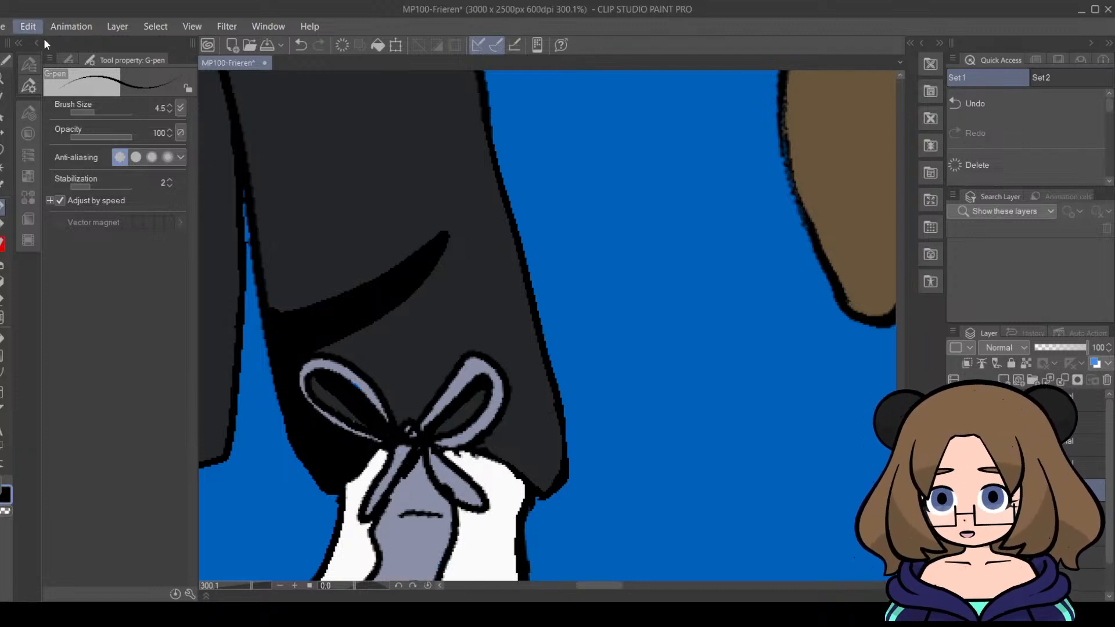
key("ctrl+z")
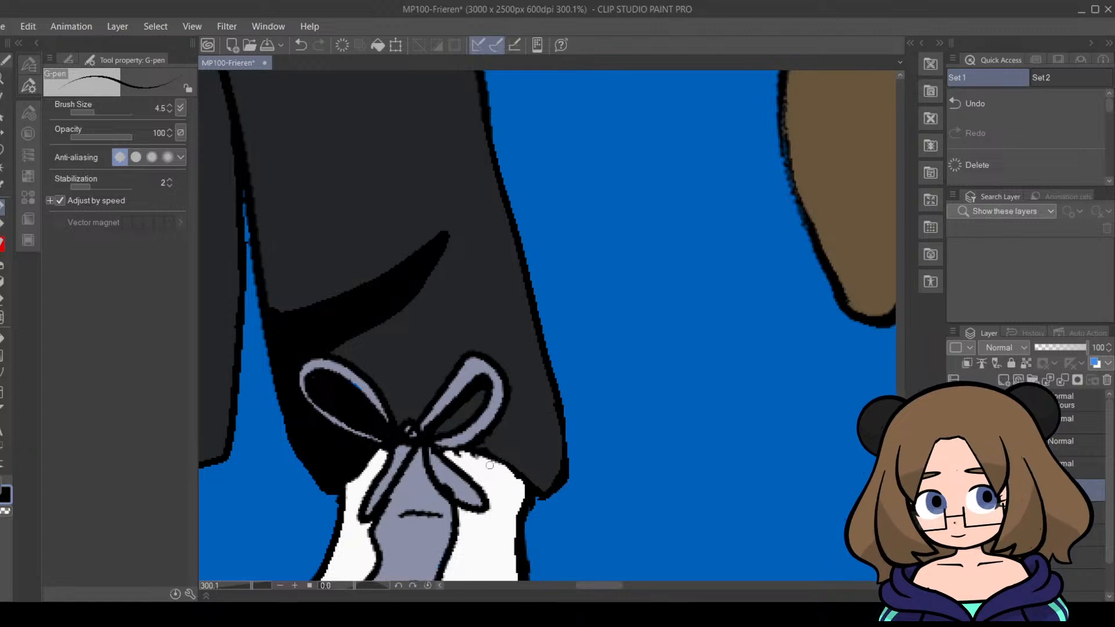
Step: Outline a long narrow shadow down the inner edge of the rear trouser leg from the knee to the cuff
left_click_drag(248, 586, 241, 587)
left_click_drag(628, 586, 734, 585)
left_click_drag(905, 384, 905, 326)
left_click_drag(751, 581, 642, 542)
left_click_drag(902, 340, 902, 390)
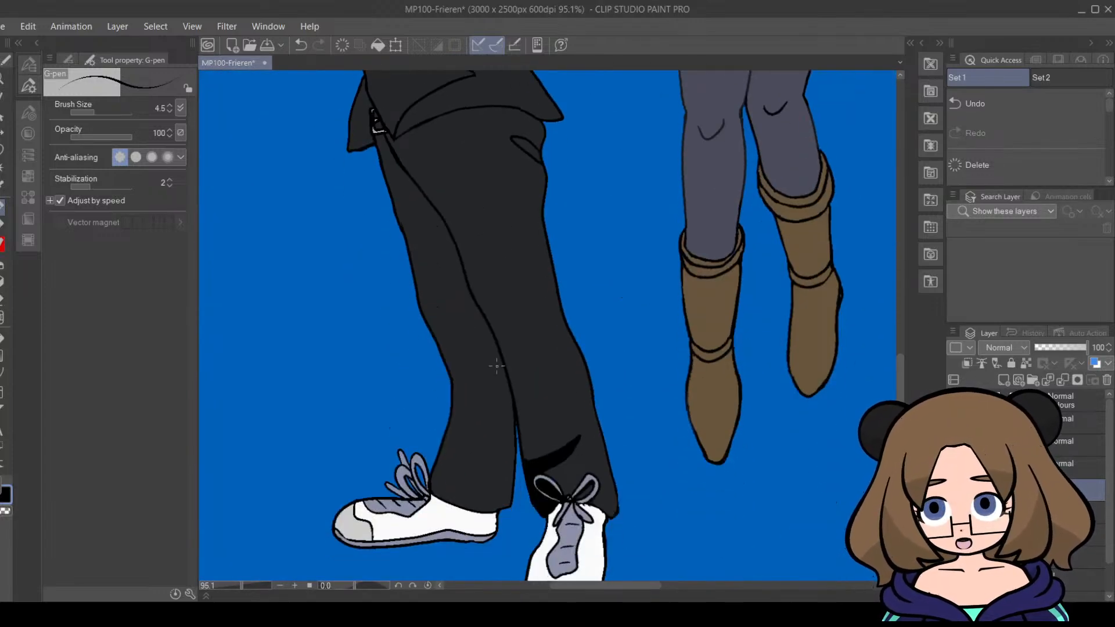
left_click_drag(480, 342, 513, 481)
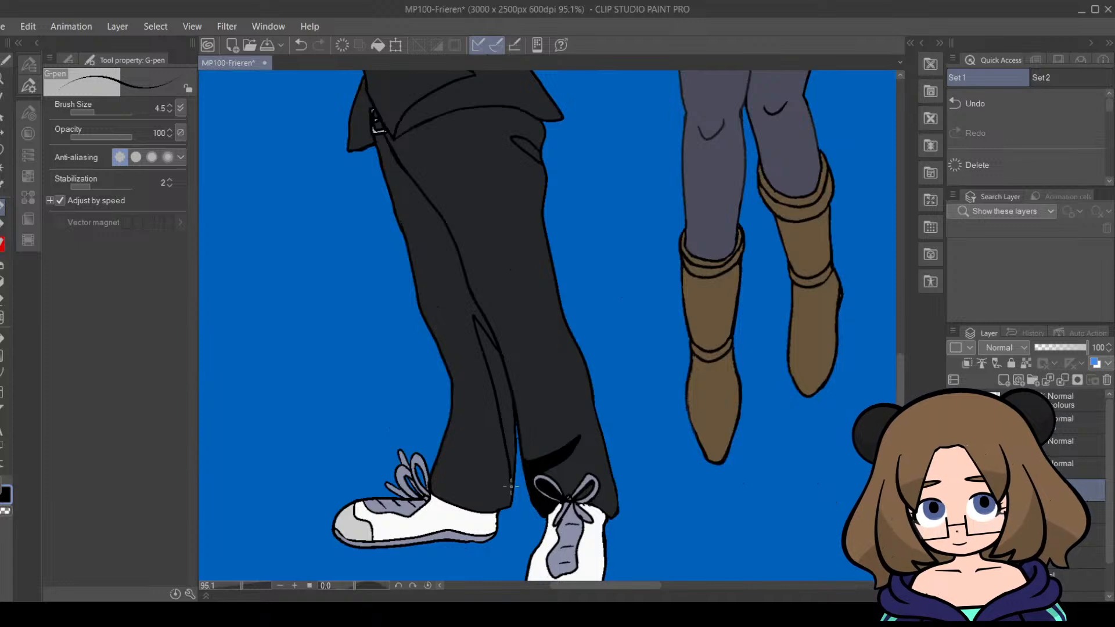
Step: Paint a black shadow over the upper rear trouser leg, from below the belt buckle down along the front leg's edge
left_click_drag(580, 590, 663, 587)
left_click_drag(904, 364, 905, 328)
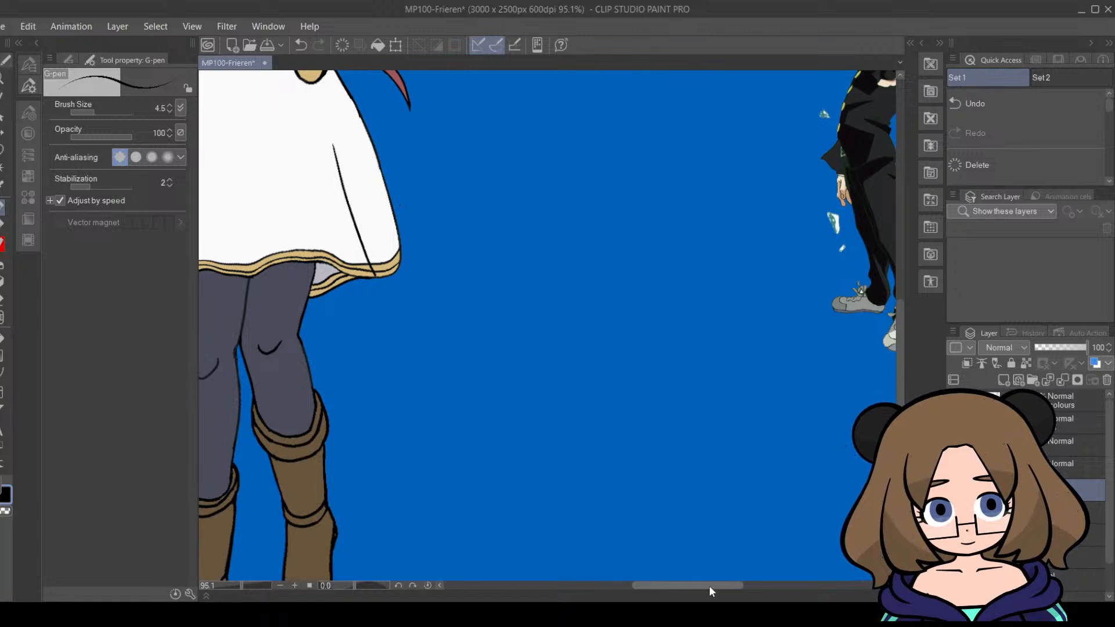
left_click_drag(709, 586, 622, 586)
left_click_drag(901, 319, 901, 373)
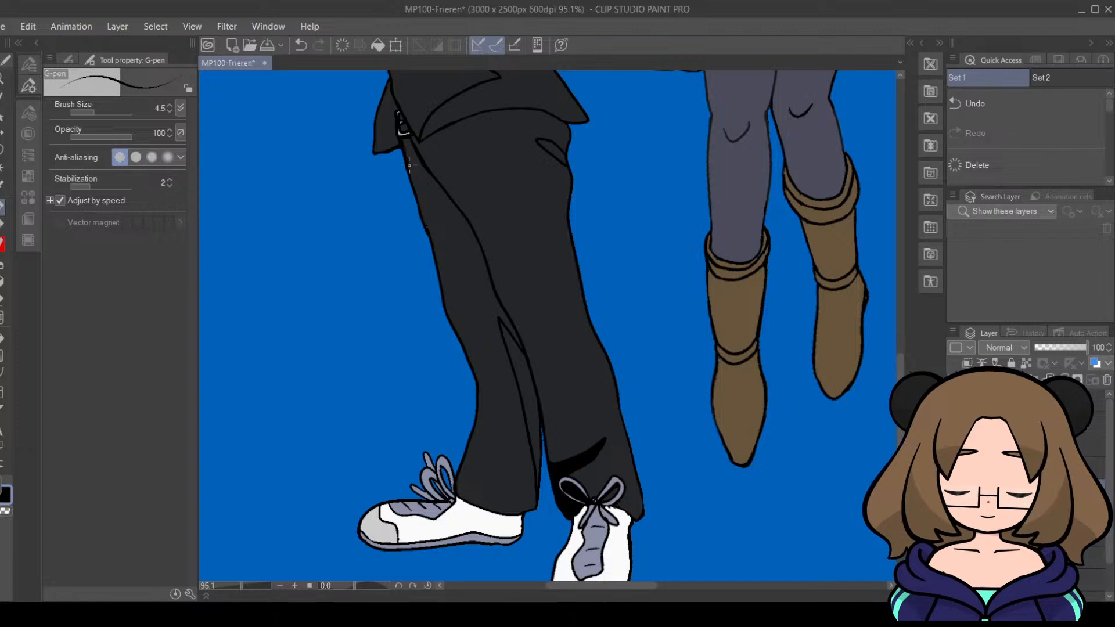
left_click_drag(414, 177, 408, 142)
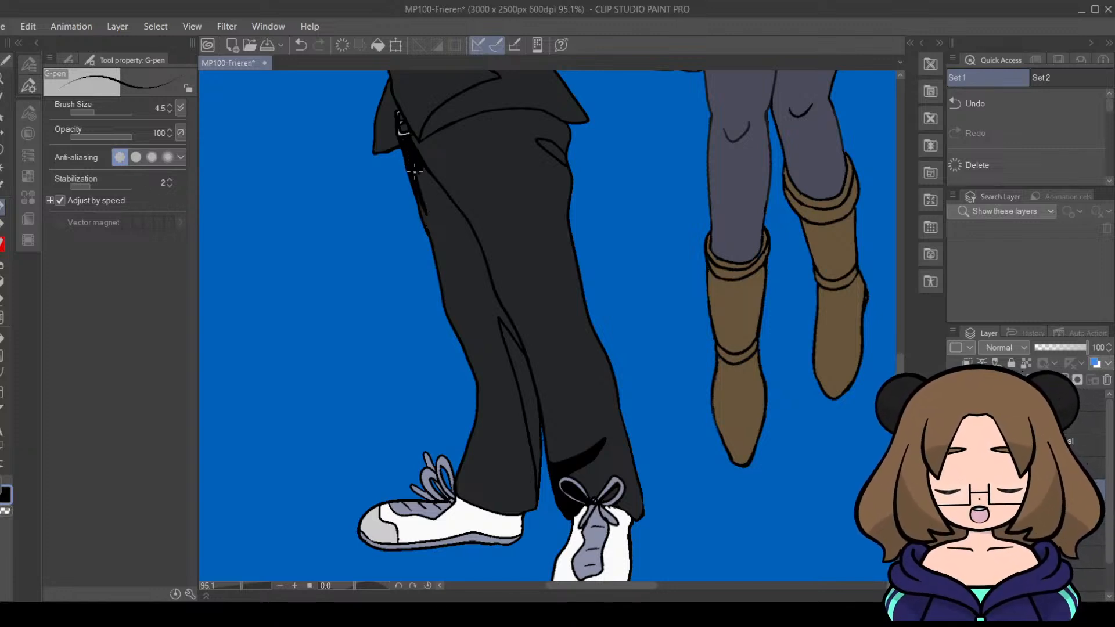
left_click_drag(432, 224, 419, 172)
left_click_drag(451, 234, 425, 174)
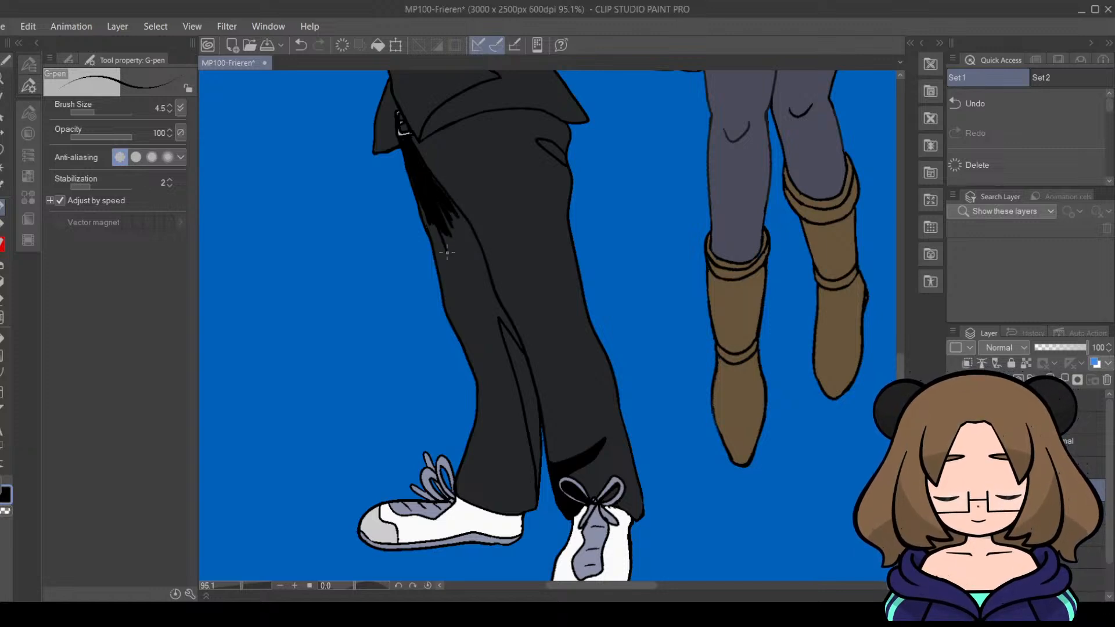
left_click_drag(444, 264, 426, 218)
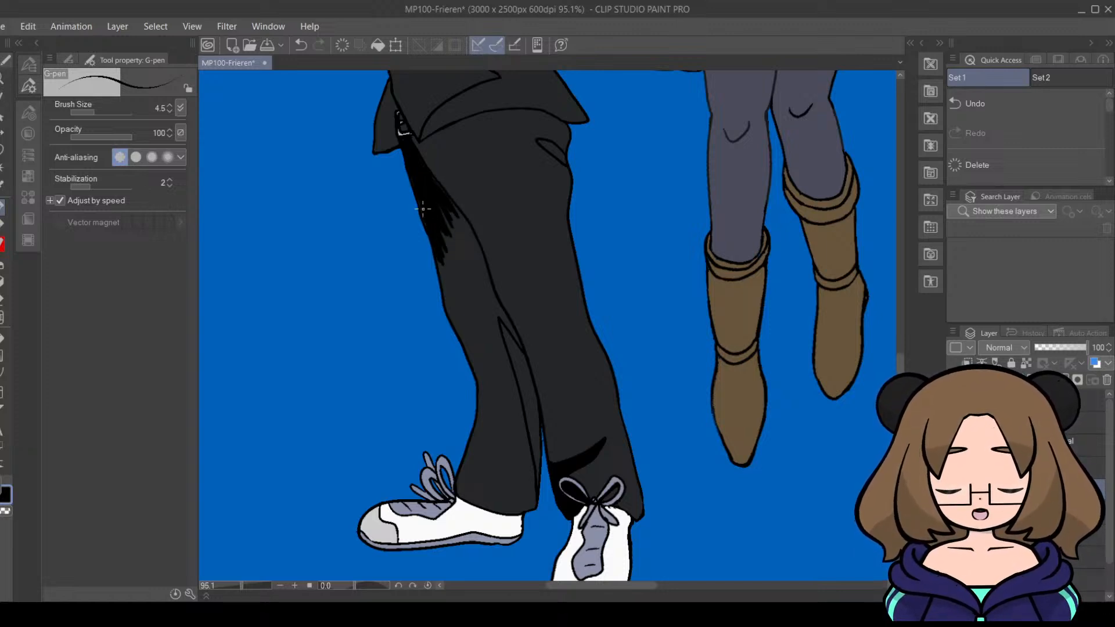
left_click_drag(452, 268, 451, 210)
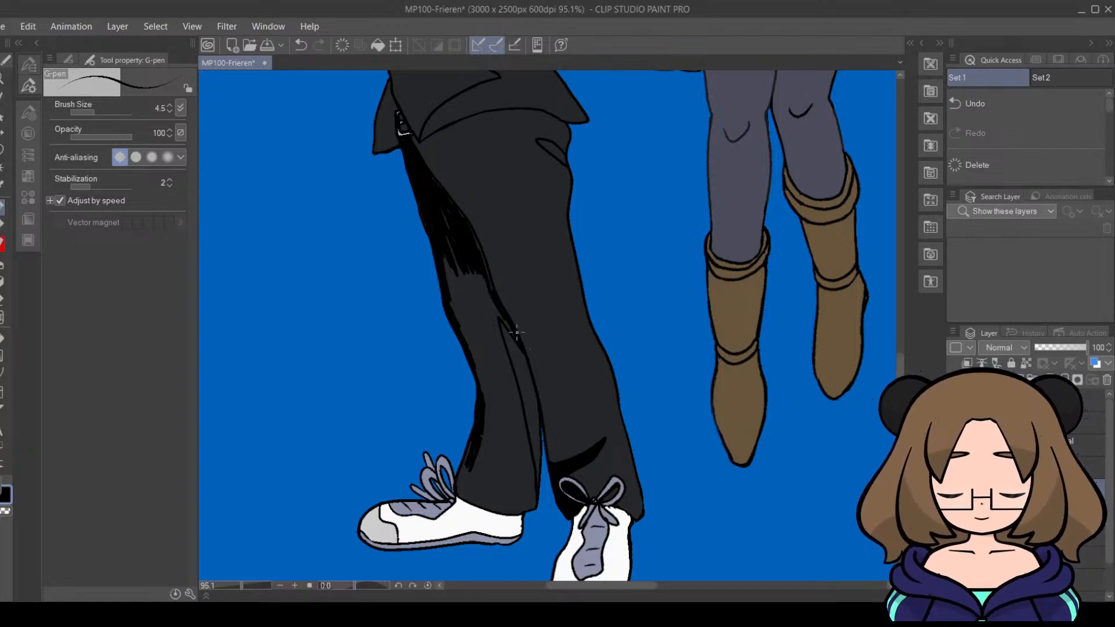
Step: Fill the lower rear trouser leg with black, leaving the narrow strip along its inner edge dark grey
scroll(873, 394, "down", 3)
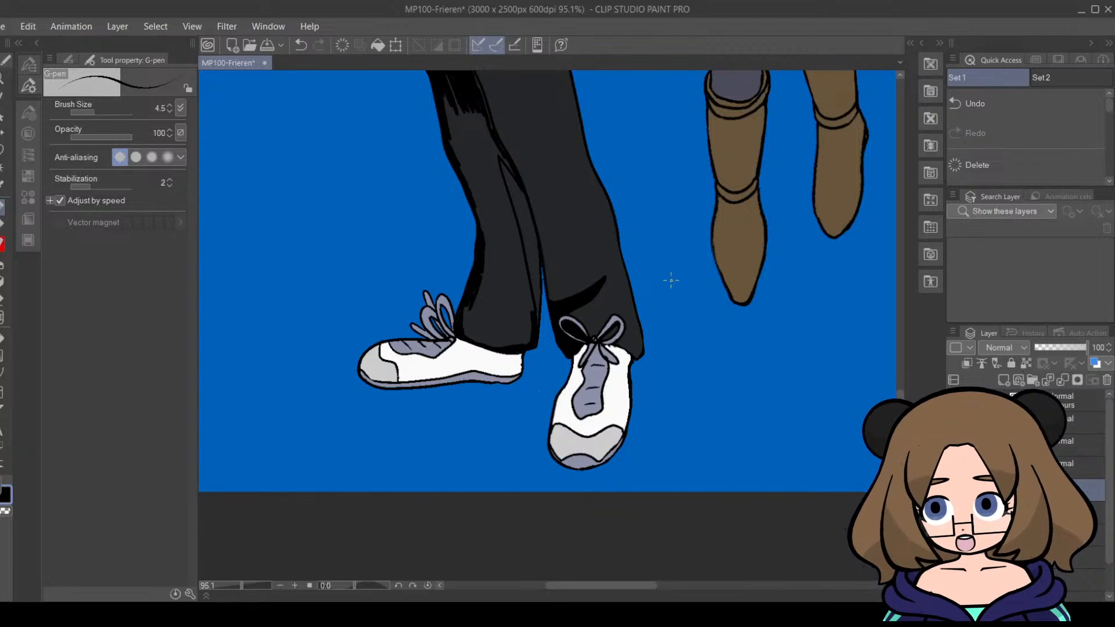
left_click(2, 339)
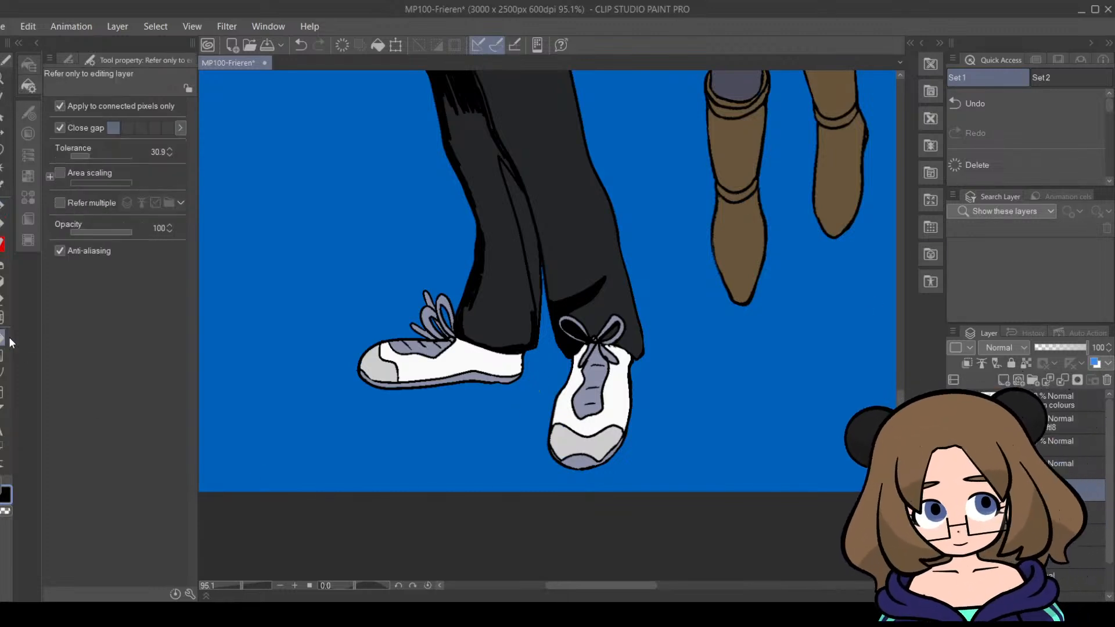
left_click(515, 270)
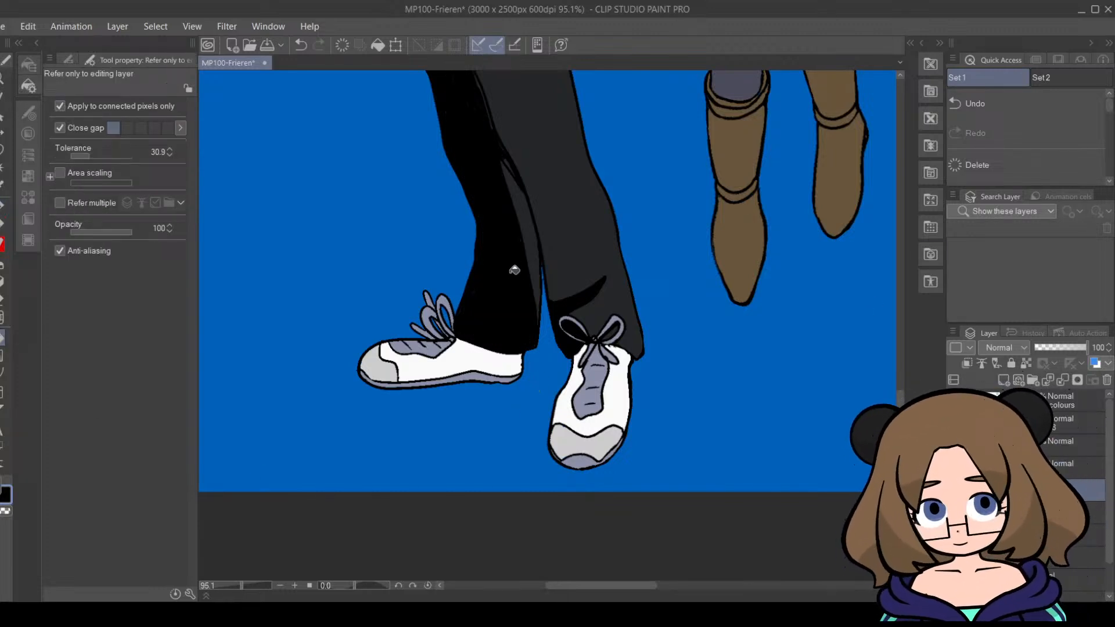
Step: Cover the leftover gaps in the rear trouser leg's black shadow with the G-pen at sizes 20.7 and 5.5
left_click(2, 208)
scroll(653, 324, "up", 5)
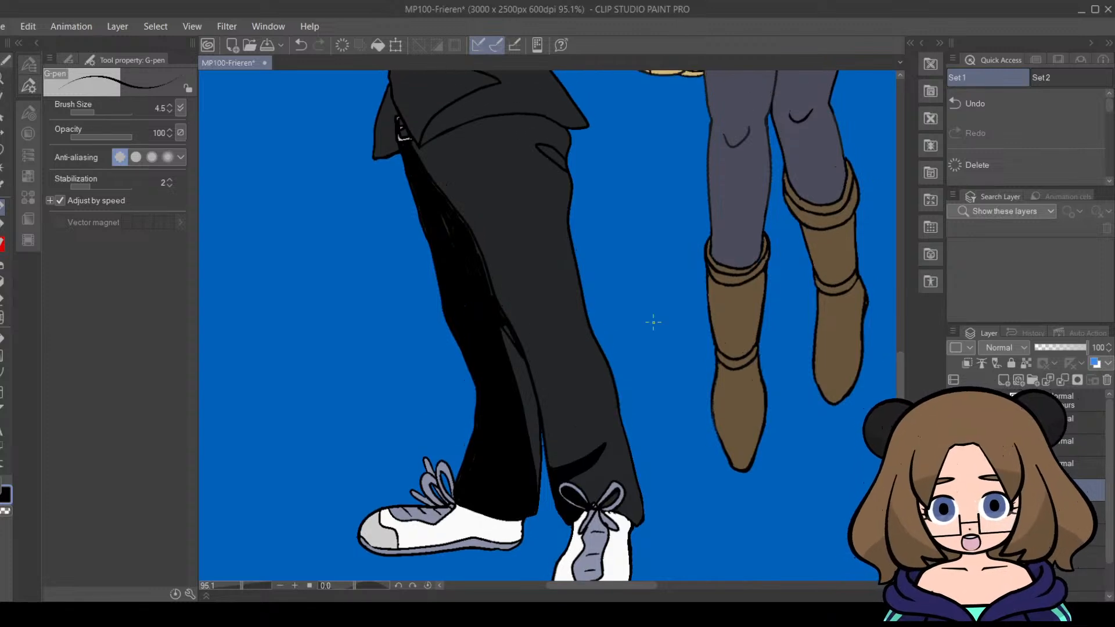
left_click(103, 111)
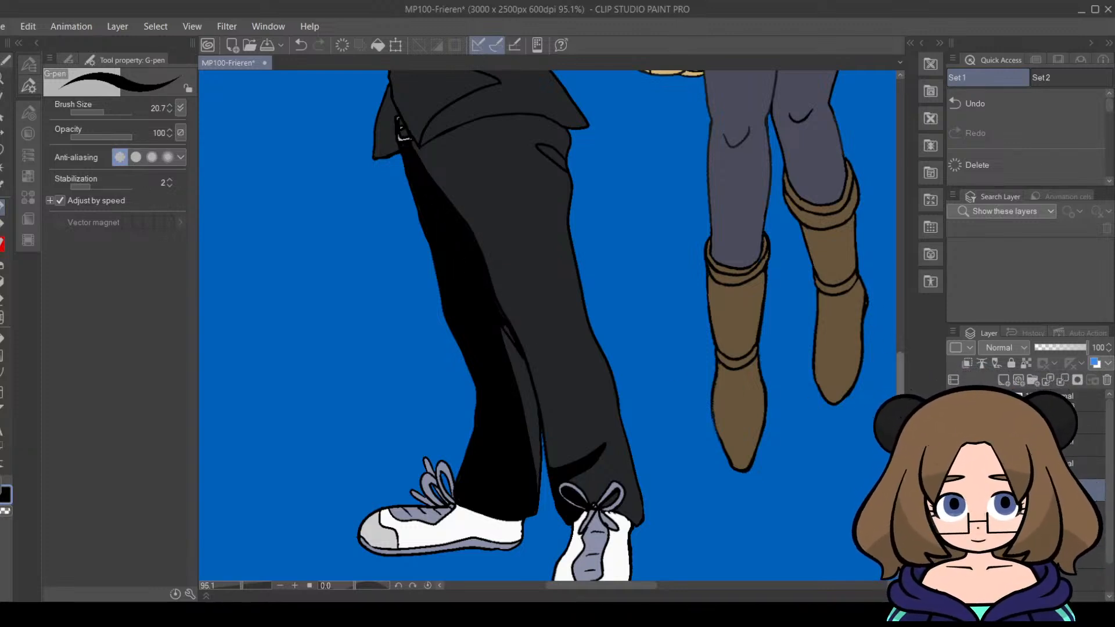
scroll(902, 377, "up", 5)
left_click_drag(902, 374, 901, 391)
left_click(94, 112)
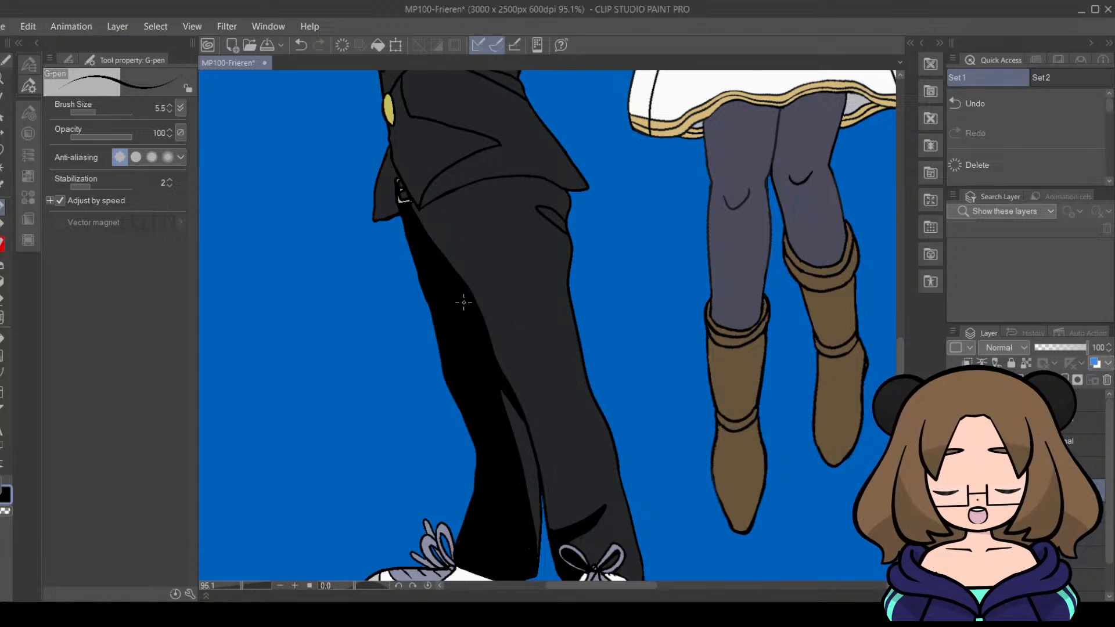
left_click(251, 585)
left_click_drag(589, 587, 576, 588)
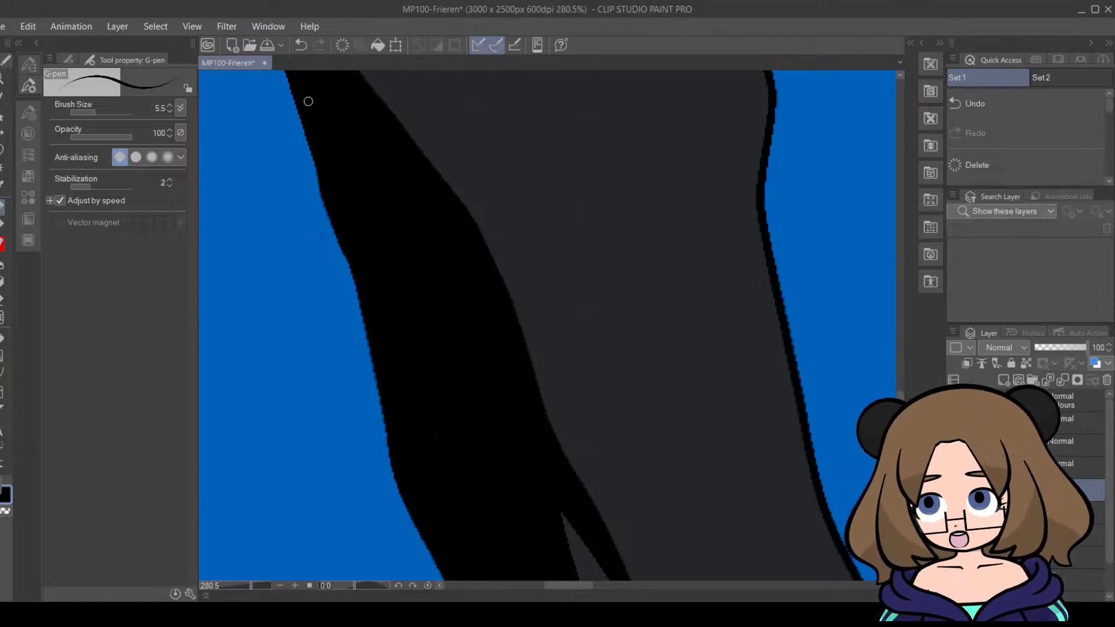
left_click(1, 302)
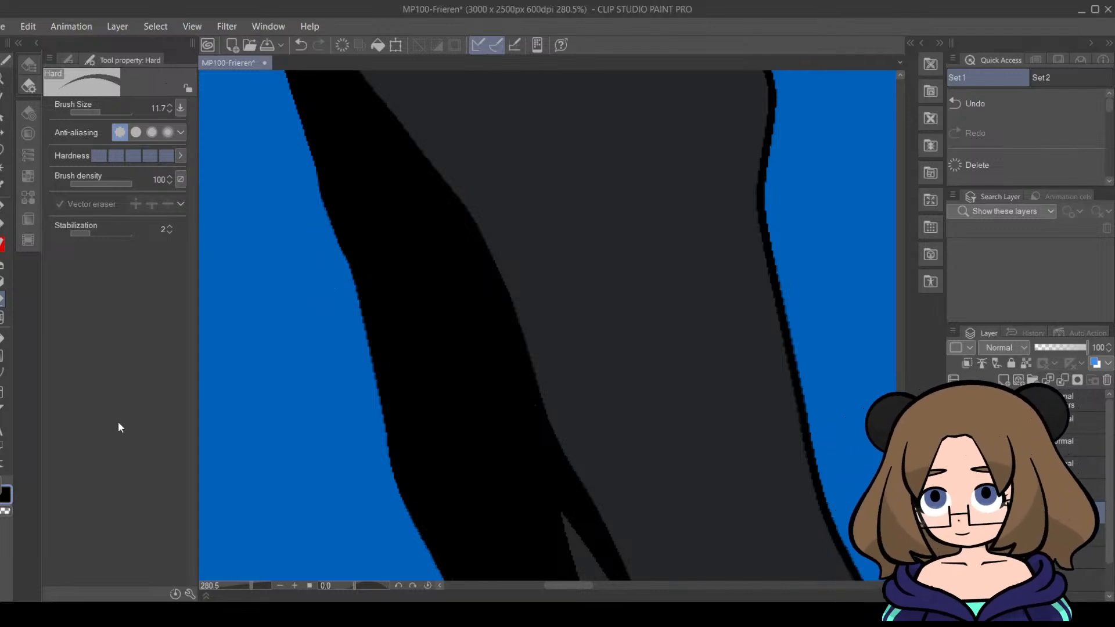
left_click(2, 206)
scroll(267, 576, "down", 5)
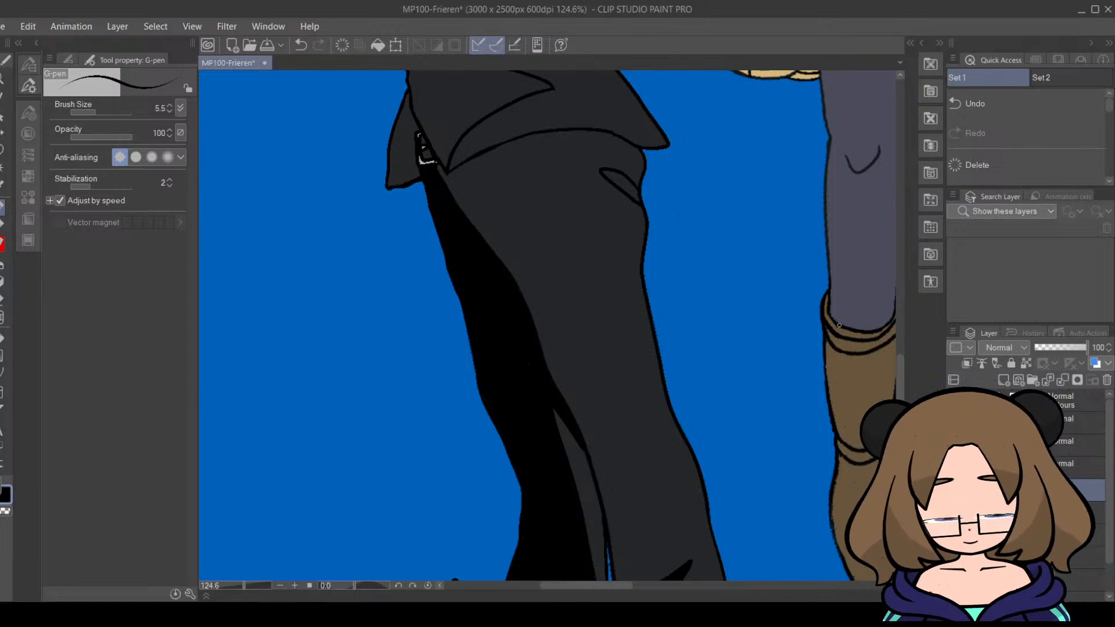
Step: Redraw the belt buckle's frame and prong in the light grey sampled from the drawing, and trim the prong with black
scroll(355, 533, "up", 3)
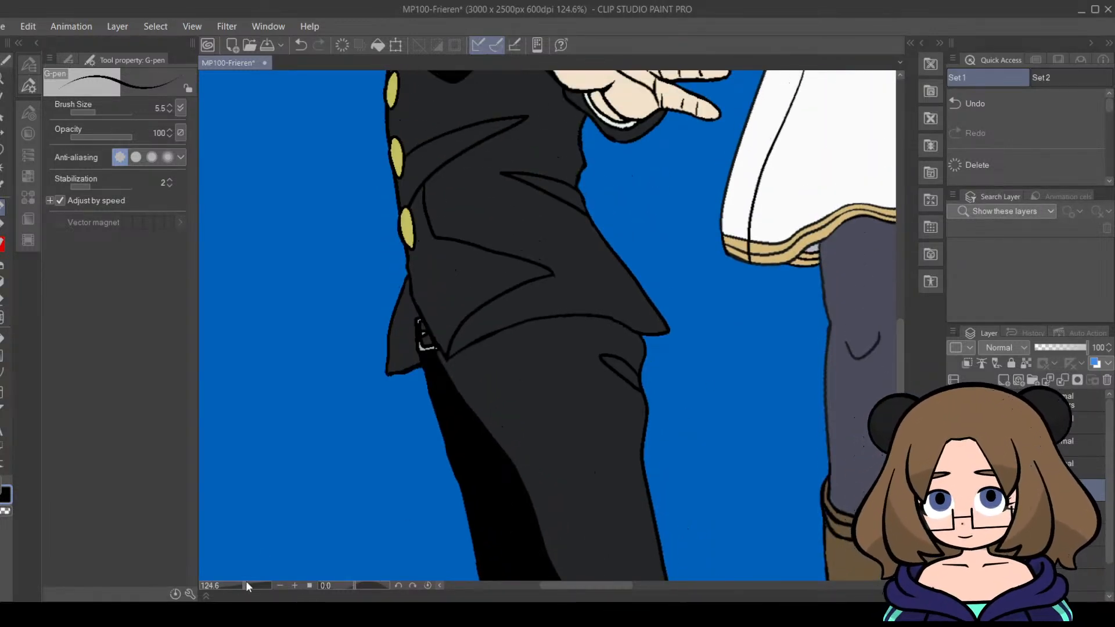
scroll(246, 584, "up", 6)
left_click_drag(579, 587, 561, 586)
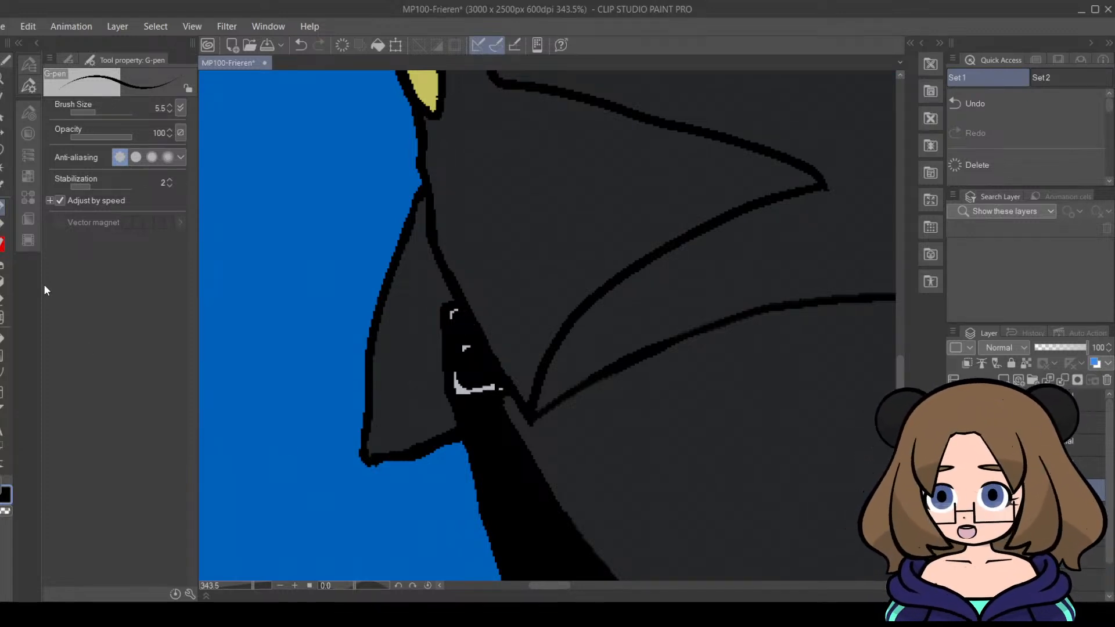
left_click(1, 192)
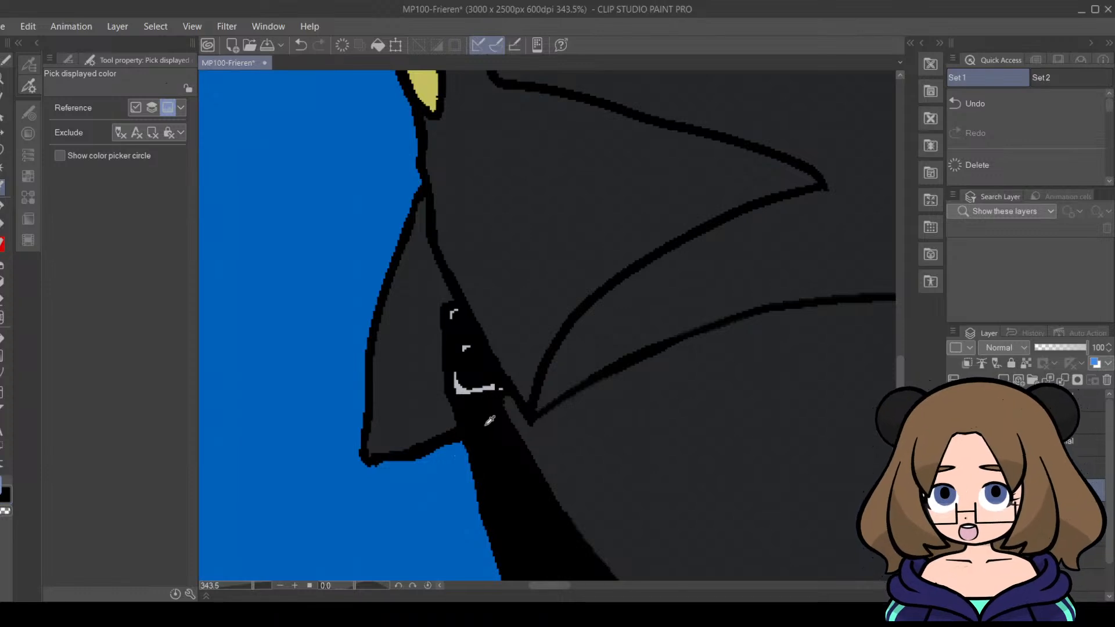
key("p")
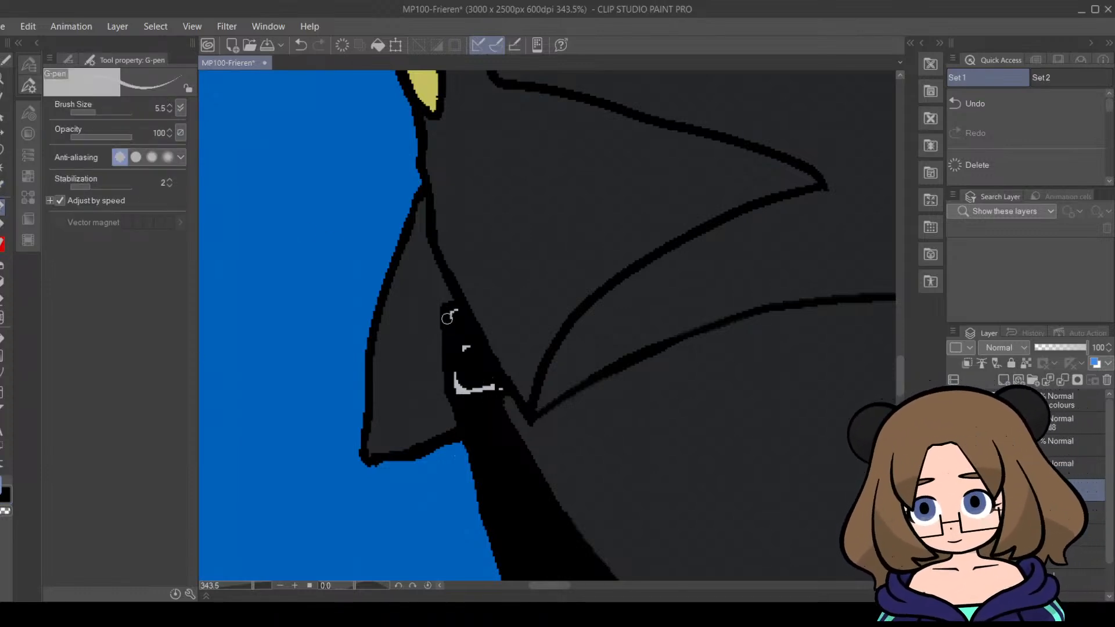
mouse_move(451, 312)
left_mouse_down()
mouse_move(457, 388)
mouse_move(509, 384)
left_mouse_up()
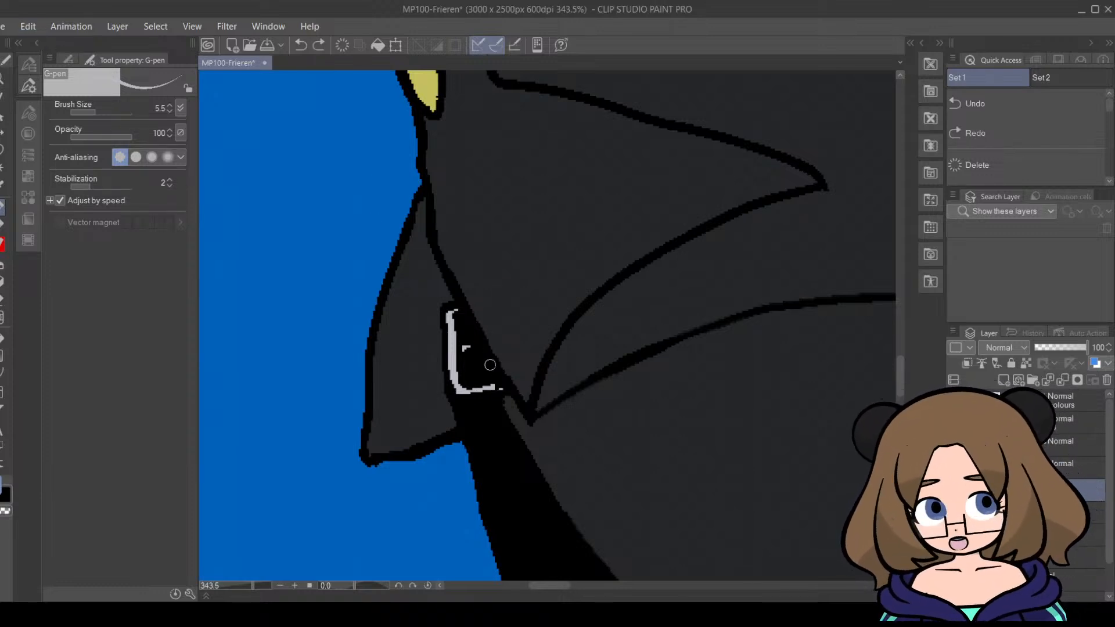
key("ctrl+z")
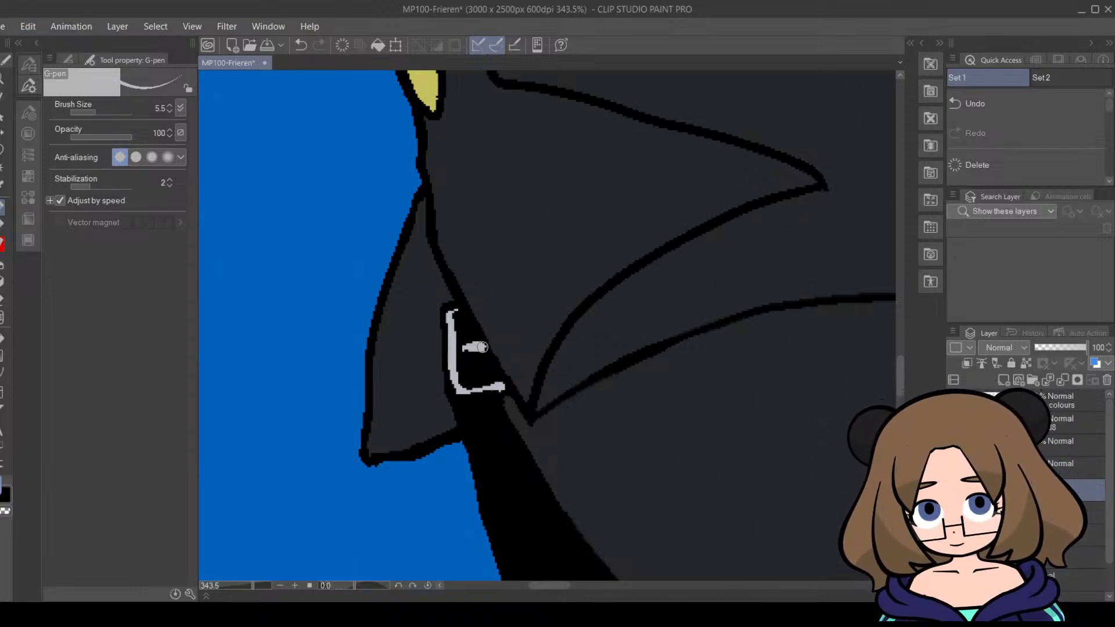
left_click(5, 494)
left_click_drag(488, 347, 478, 347)
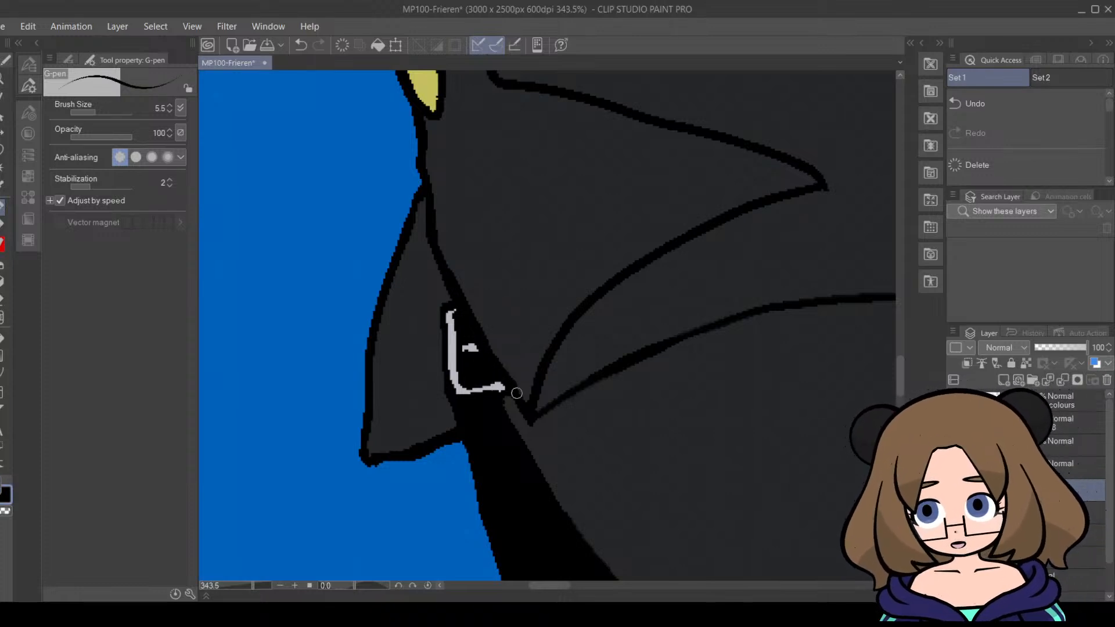
Step: Examine the reference picture of the boy and compare its trouser shading with the drawn legs
left_click_drag(253, 585, 240, 585)
left_click_drag(900, 371, 901, 432)
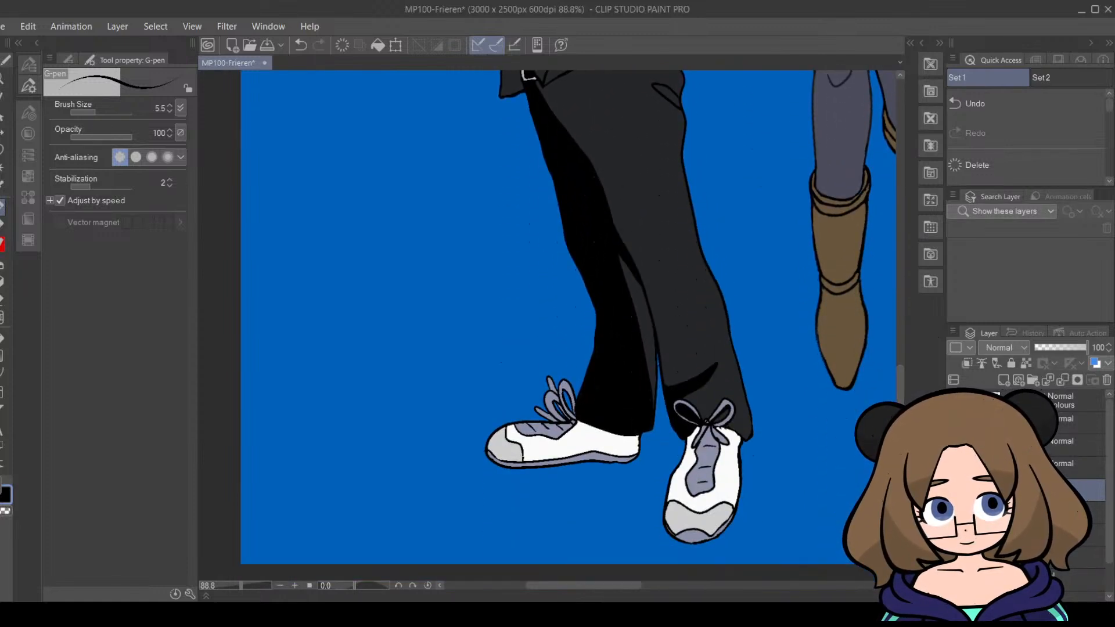
left_click_drag(621, 586, 761, 602)
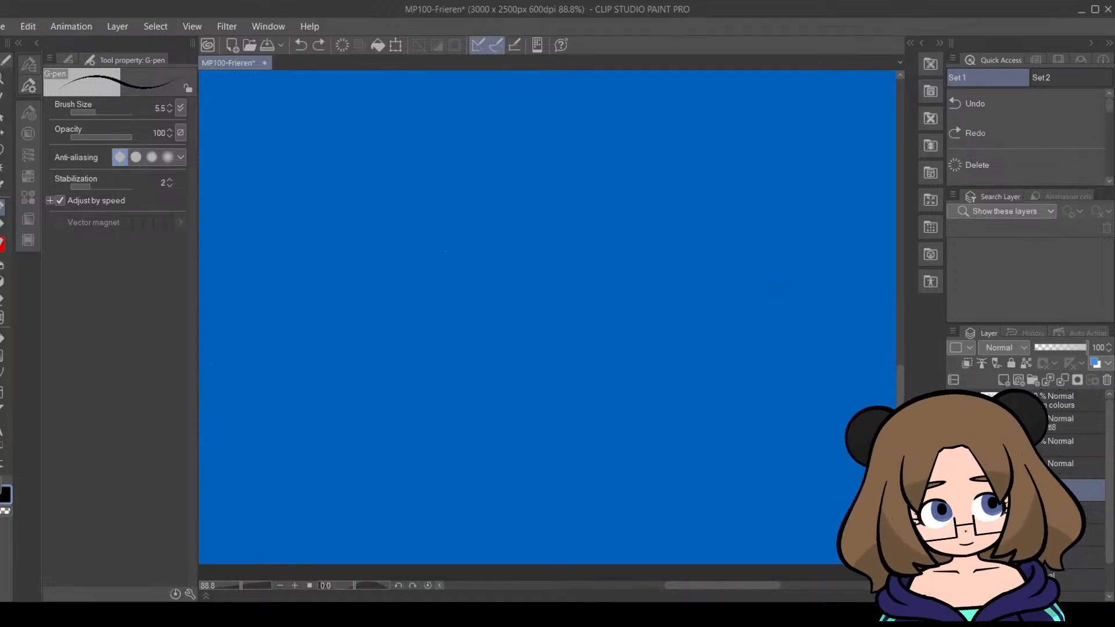
key("ctrl+z")
left_click_drag(904, 375, 906, 342)
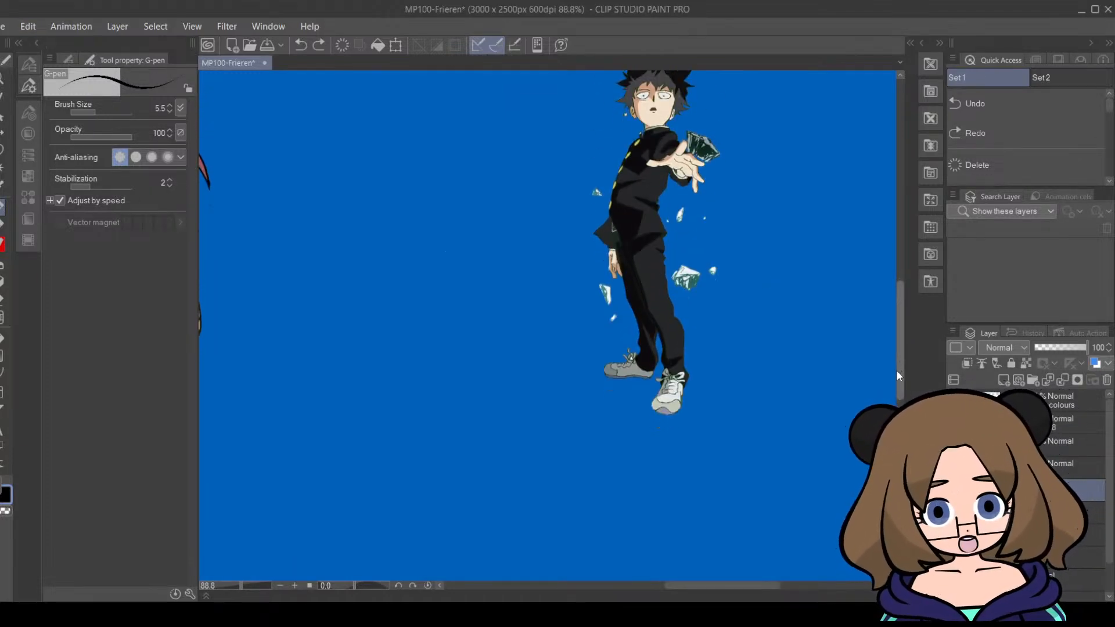
left_click_drag(737, 587, 688, 589)
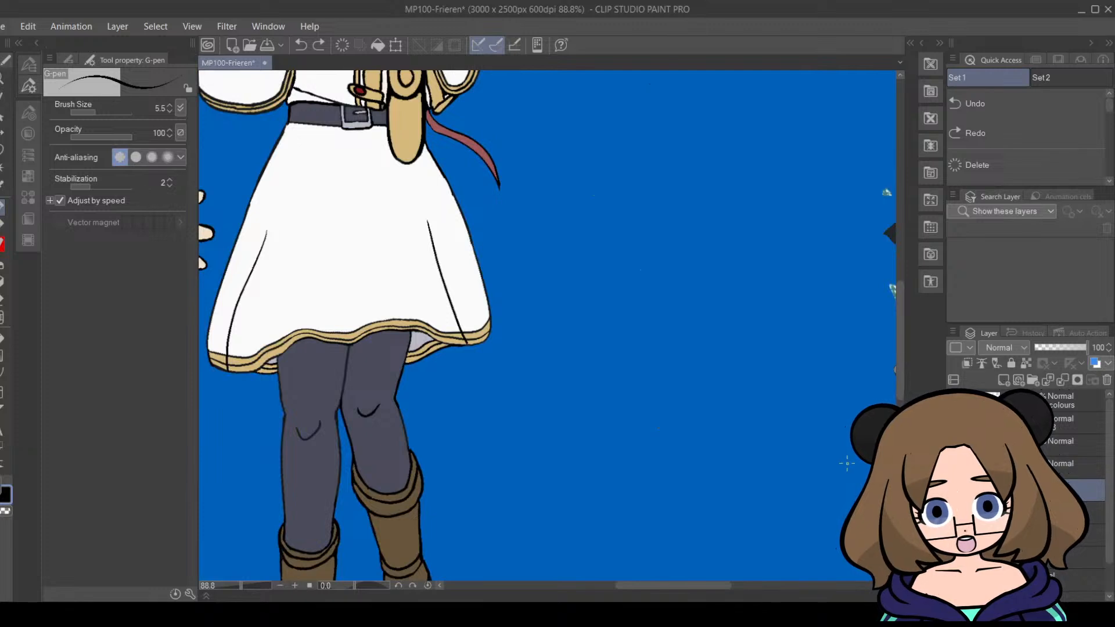
left_click_drag(900, 357, 901, 430)
left_click_drag(698, 587, 637, 581)
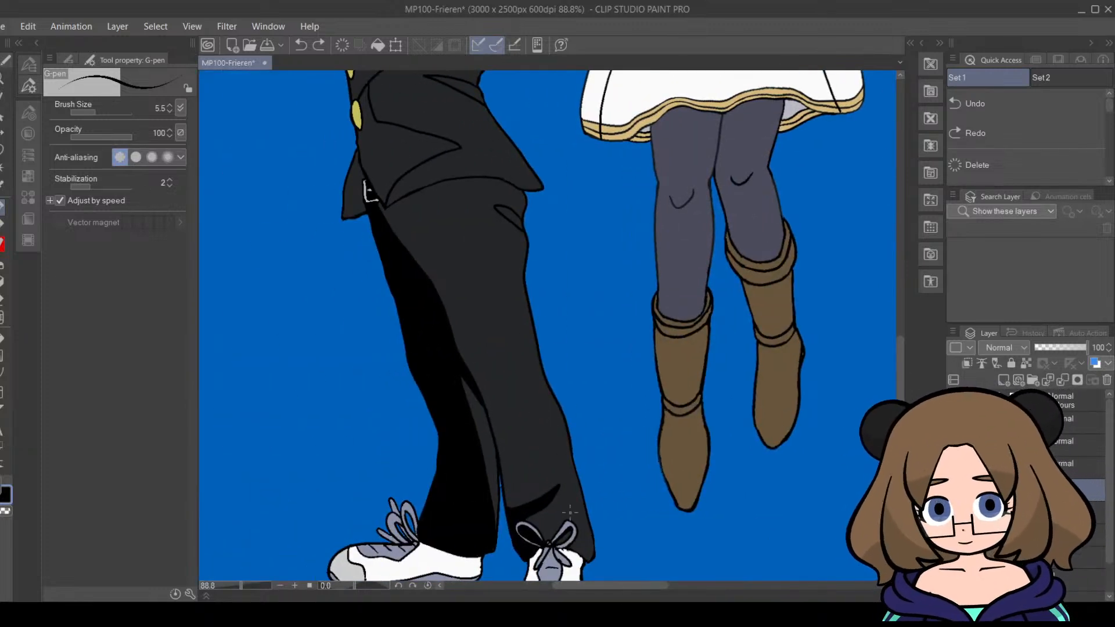
left_click_drag(625, 590, 602, 585)
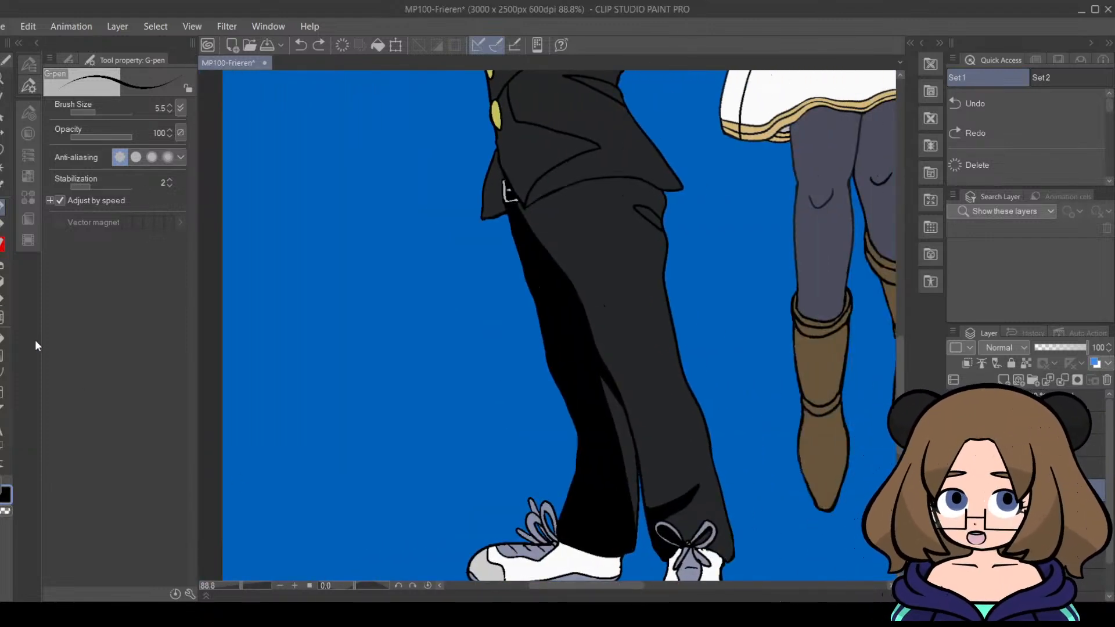
Step: Erase black near the inner edge of the rear trouser cuff to widen the dark grey strip down to the hem
scroll(754, 402, "down", 3)
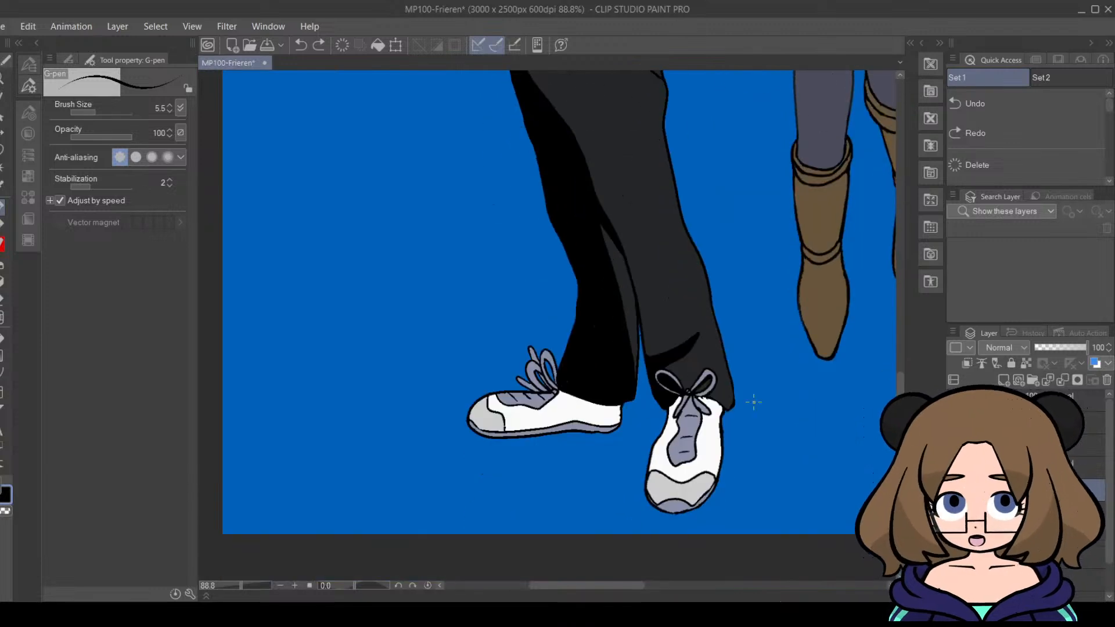
left_click(2, 299)
left_click(254, 586)
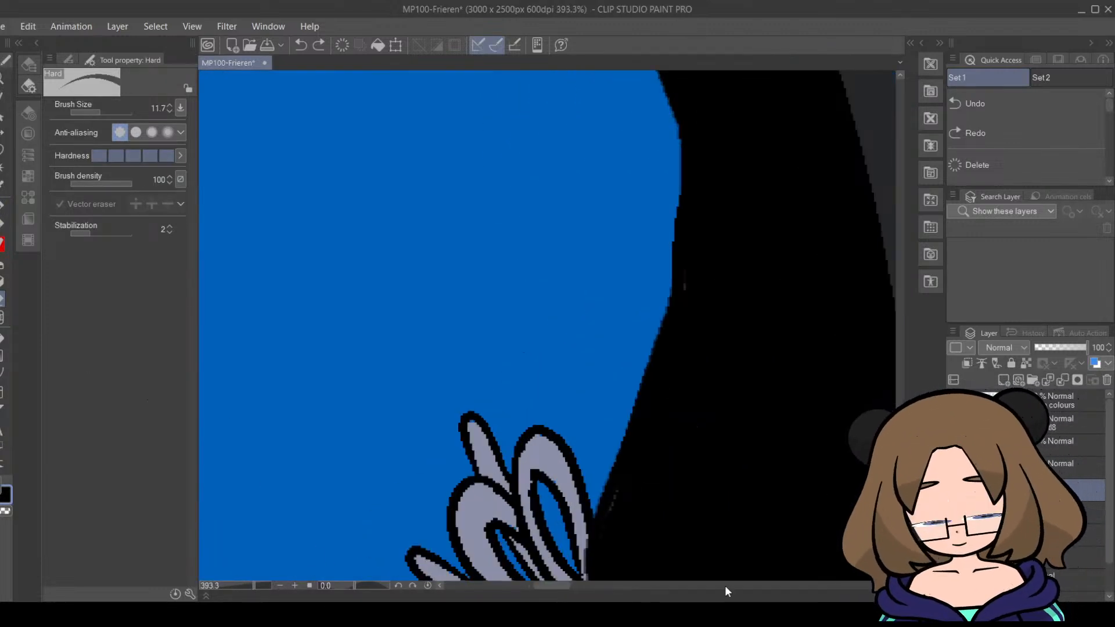
scroll(578, 590, "right", 5)
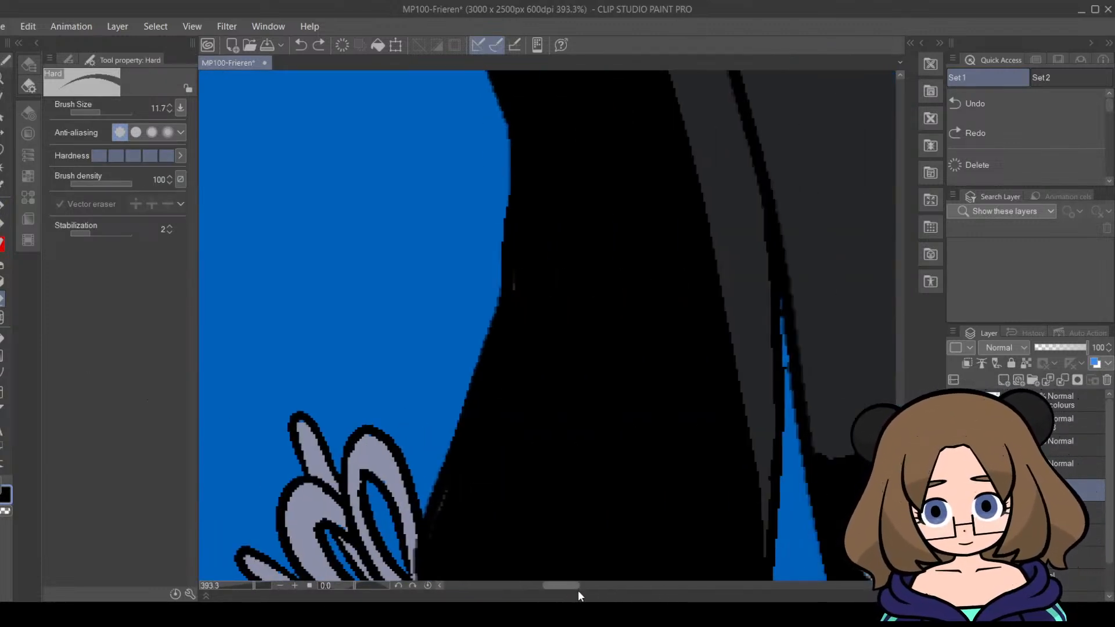
scroll(692, 360, "down", 5)
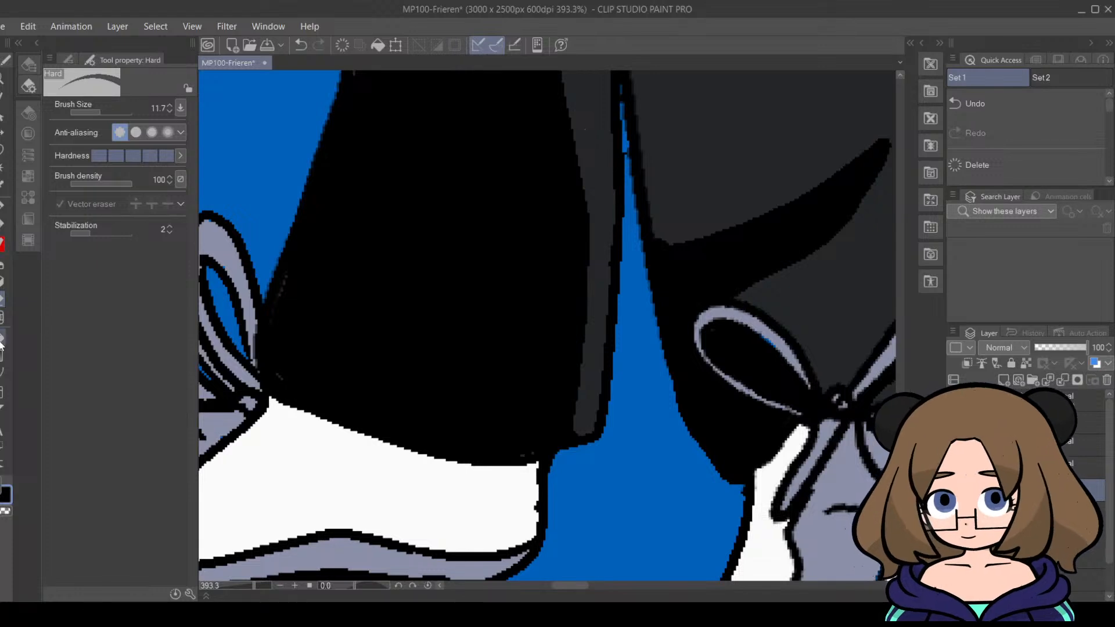
Step: Paint over the stray specks along the outer edge and hem of the rear trouser cuff in black
left_click_drag(337, 187, 276, 316)
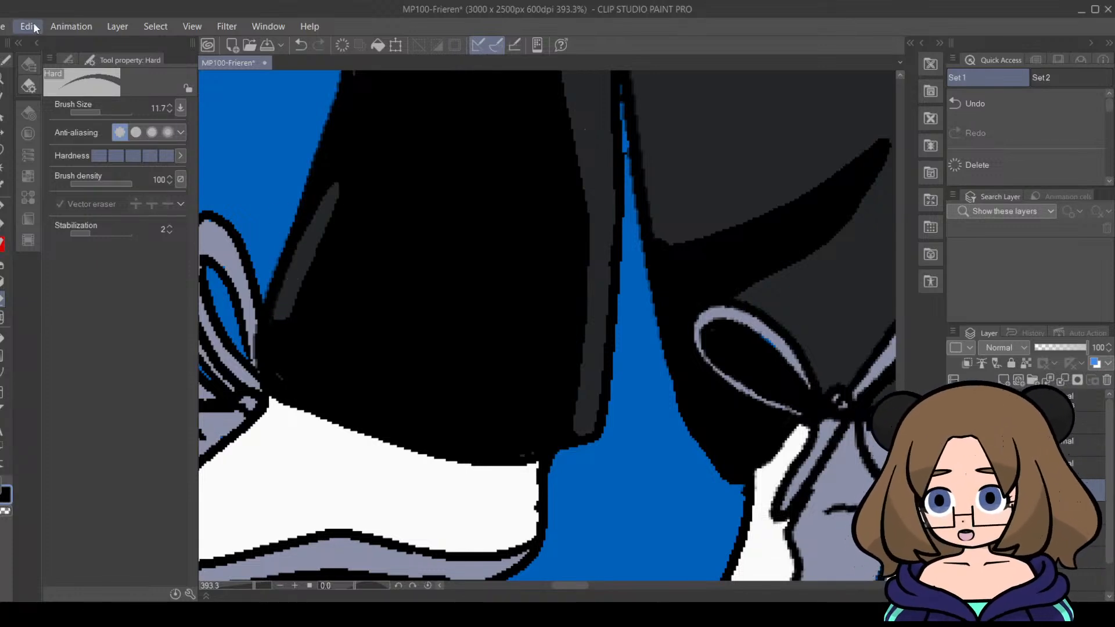
key("ctrl+z")
left_click(2, 206)
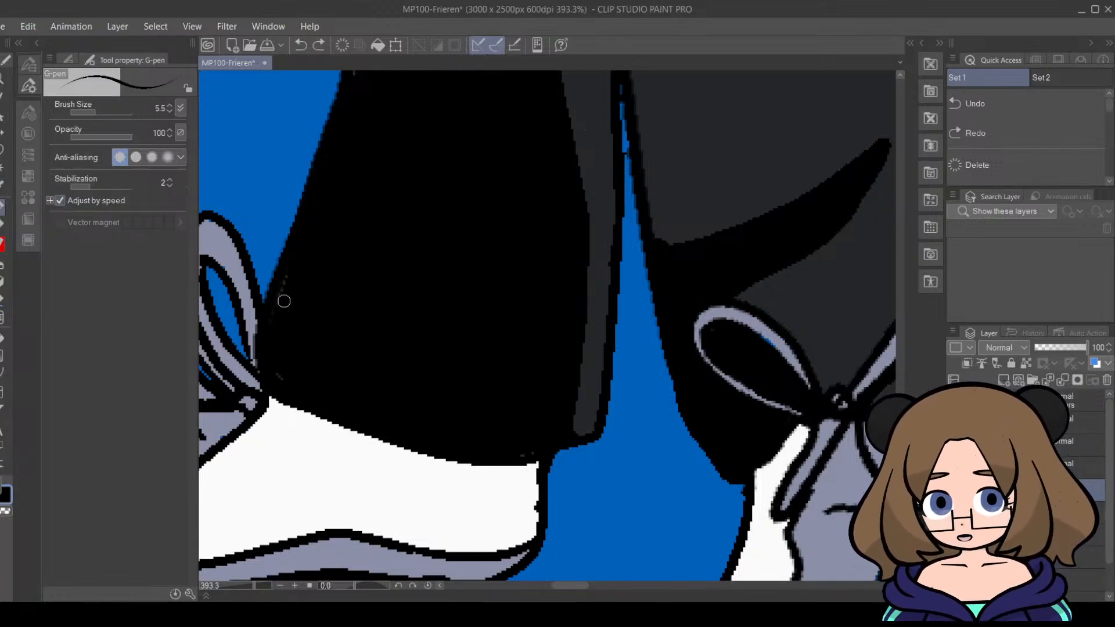
left_click_drag(300, 375, 525, 451)
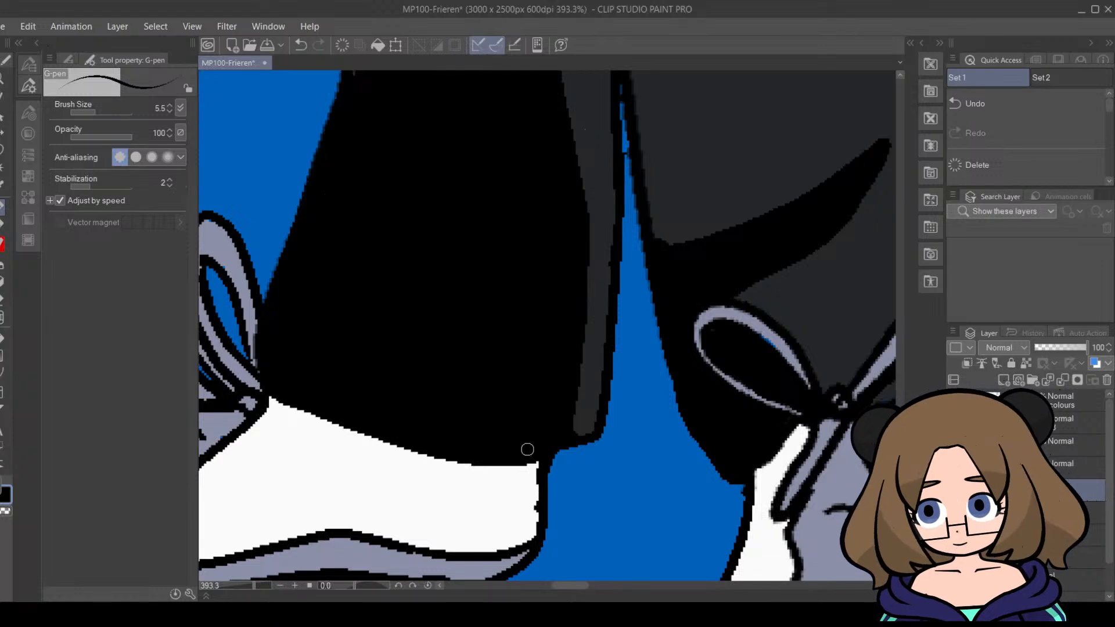
Step: Fill the outlined fold on the outer hip of the boy's front trouser leg with solid black
scroll(828, 361, "up", 8)
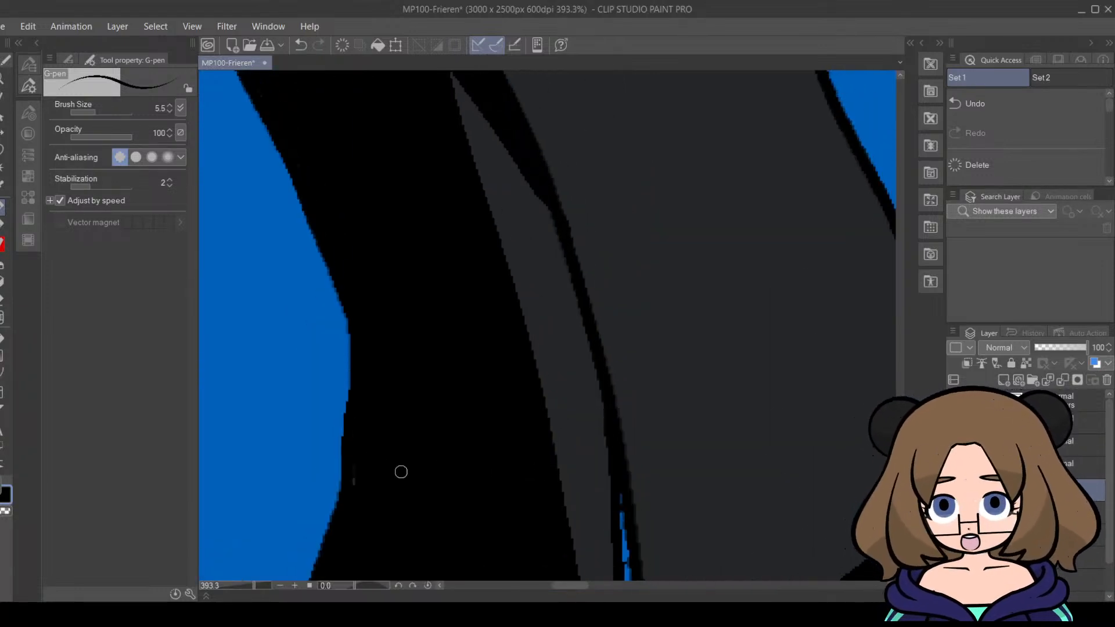
mouse_move(902, 436)
left_mouse_down()
mouse_move(906, 374)
mouse_move(906, 388)
left_mouse_up()
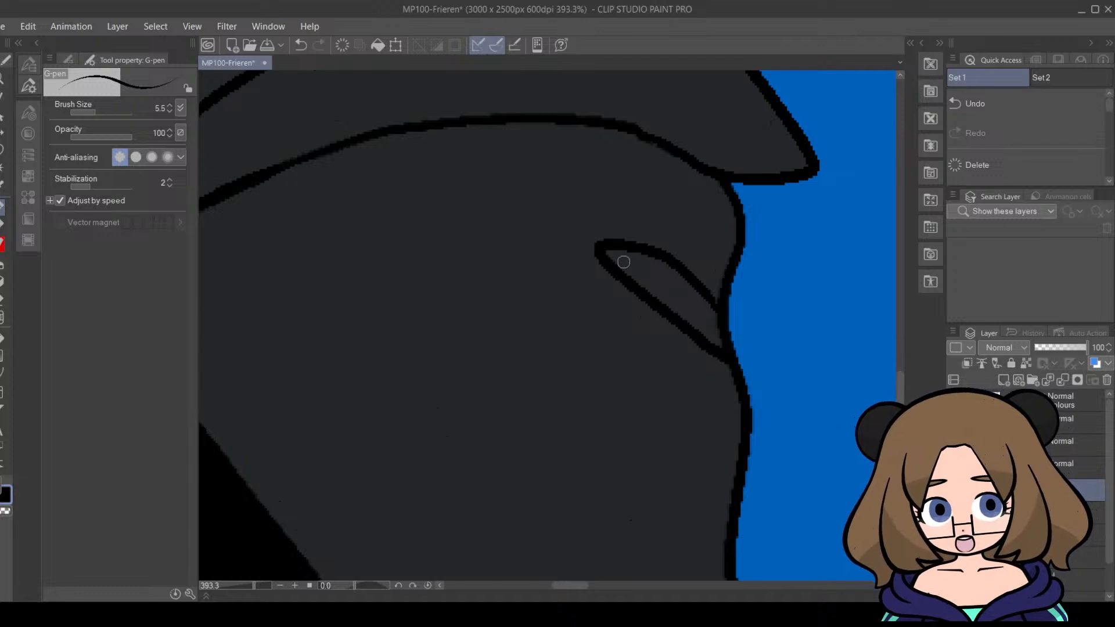
left_click_drag(637, 259, 662, 264)
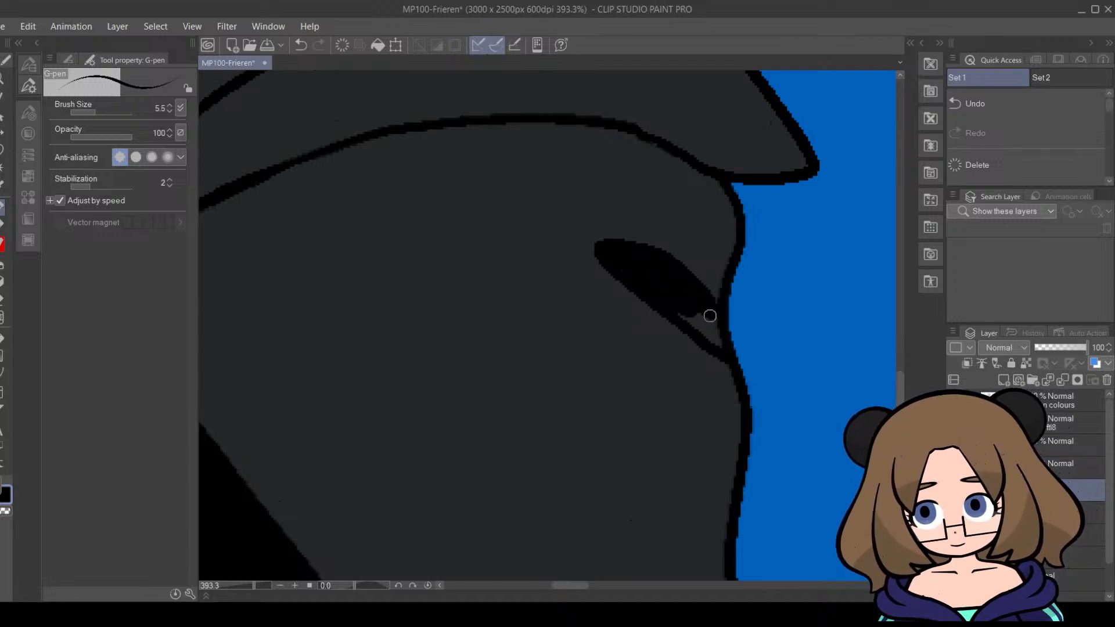
left_click_drag(710, 315, 703, 330)
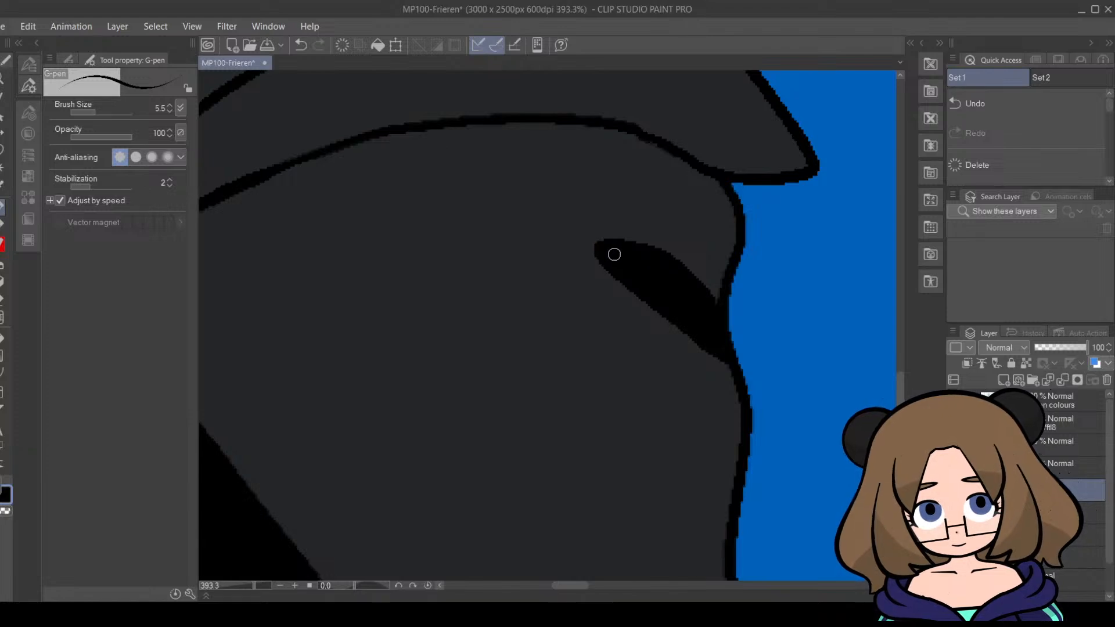
Step: Outline a curved shadow band beneath the jacket hem across the front trouser leg, and black in its inner end and upper edge
left_click_drag(588, 591, 784, 585)
left_click_drag(901, 398, 901, 350)
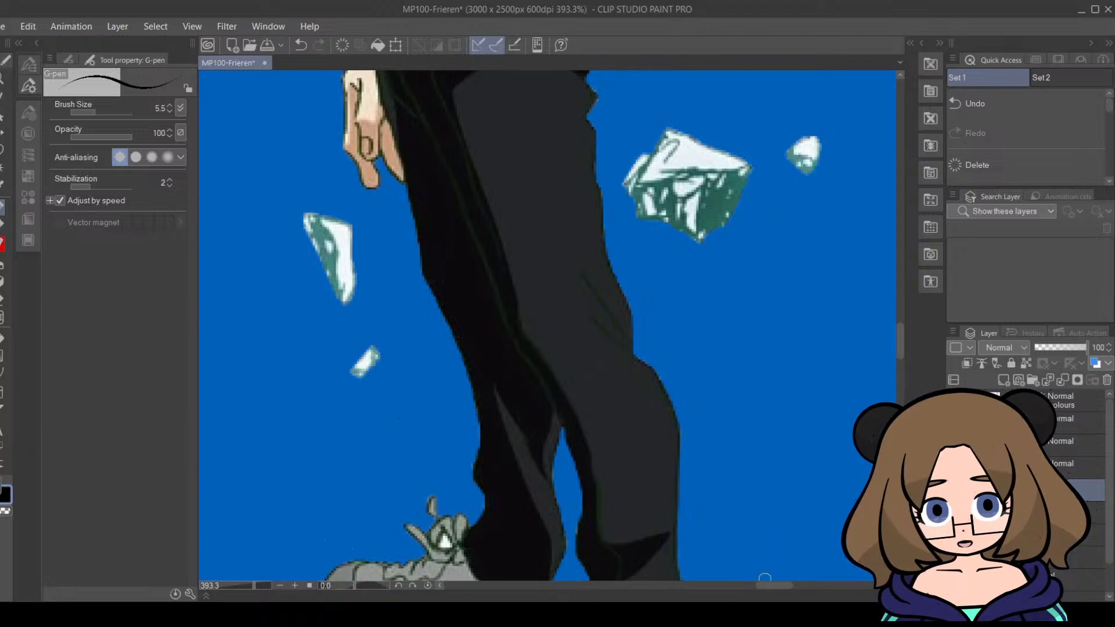
left_click_drag(765, 585, 561, 587)
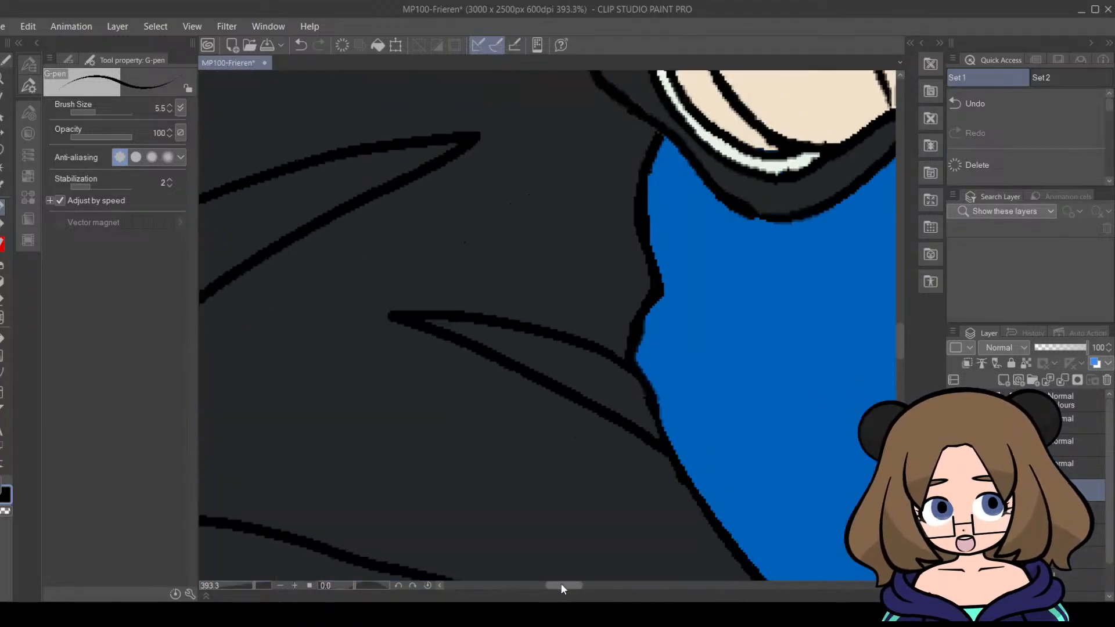
left_click_drag(901, 344, 899, 394)
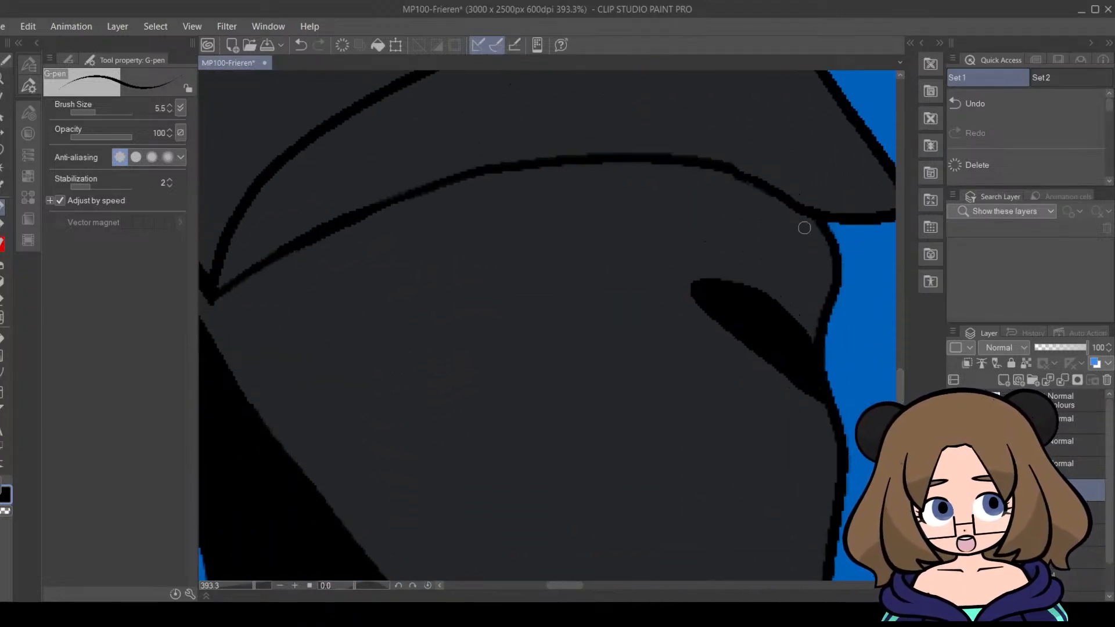
mouse_move(779, 214)
left_mouse_down()
mouse_move(668, 212)
mouse_move(504, 237)
mouse_move(359, 283)
mouse_move(268, 337)
mouse_move(240, 385)
left_mouse_up()
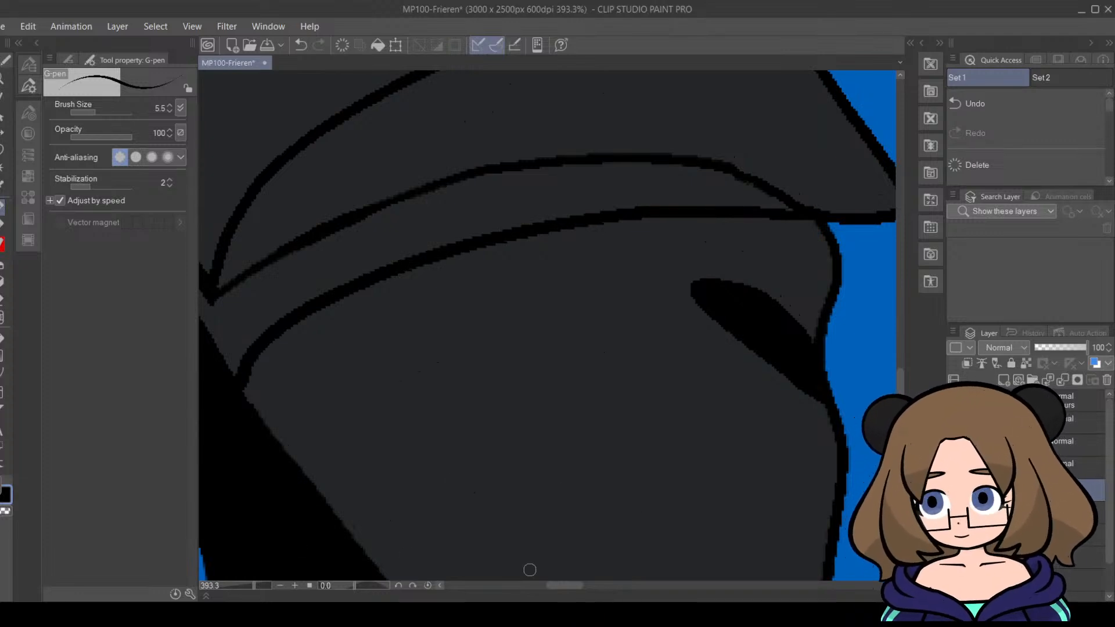
left_click_drag(572, 587, 559, 586)
mouse_move(409, 284)
left_mouse_down()
mouse_move(438, 338)
mouse_move(440, 320)
mouse_move(465, 309)
mouse_move(457, 371)
mouse_move(516, 282)
mouse_move(454, 292)
left_mouse_up()
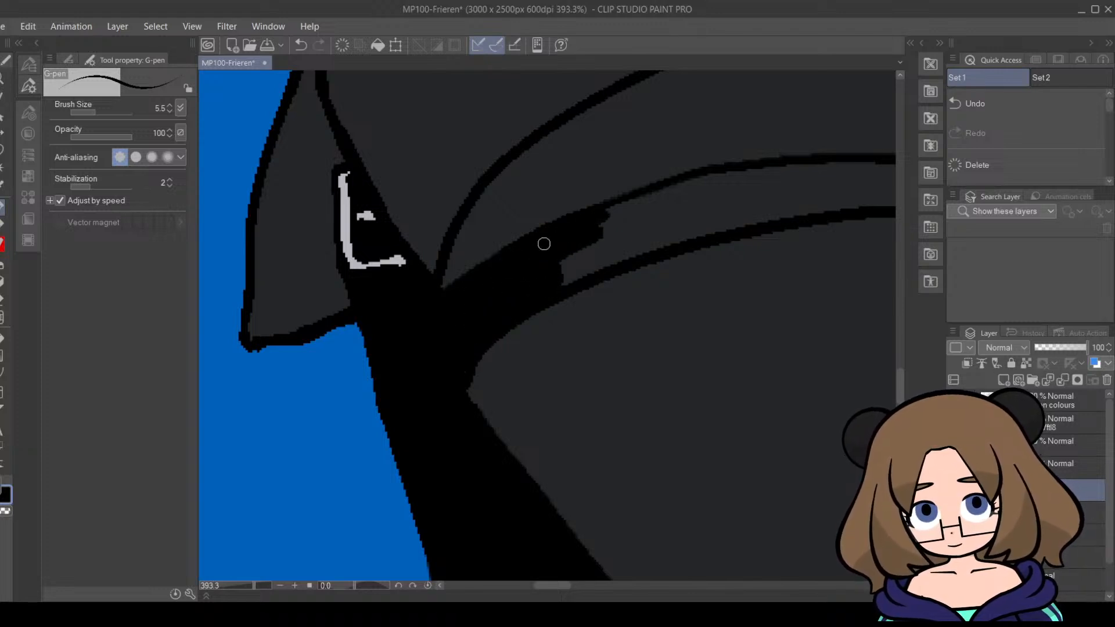
left_click_drag(559, 586, 580, 586)
left_click_drag(409, 211, 466, 194)
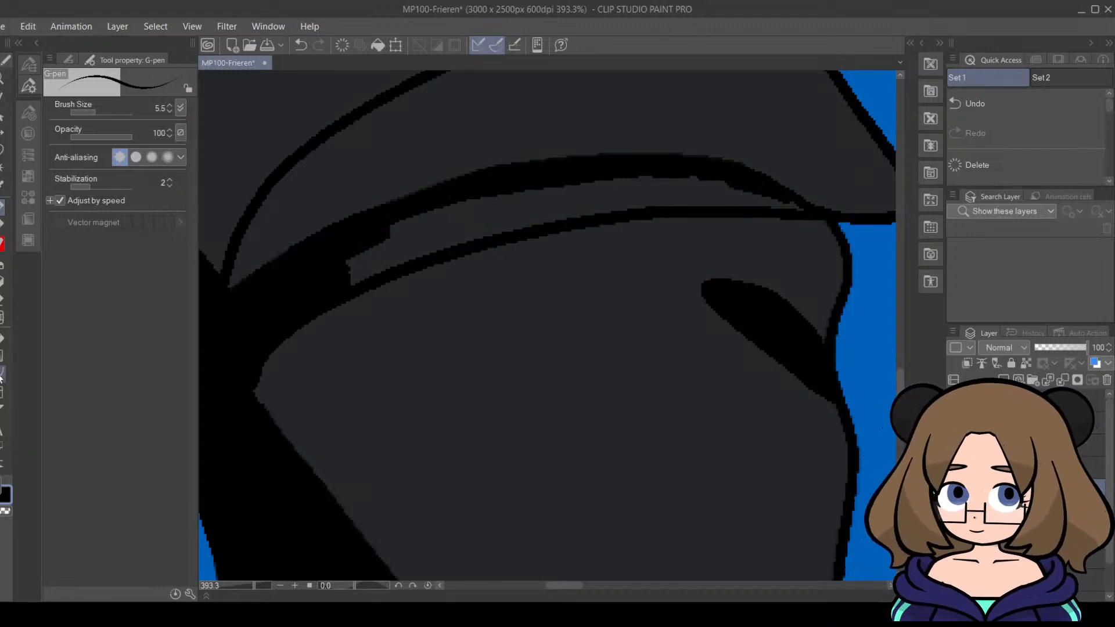
left_click(2, 339)
left_click(542, 248)
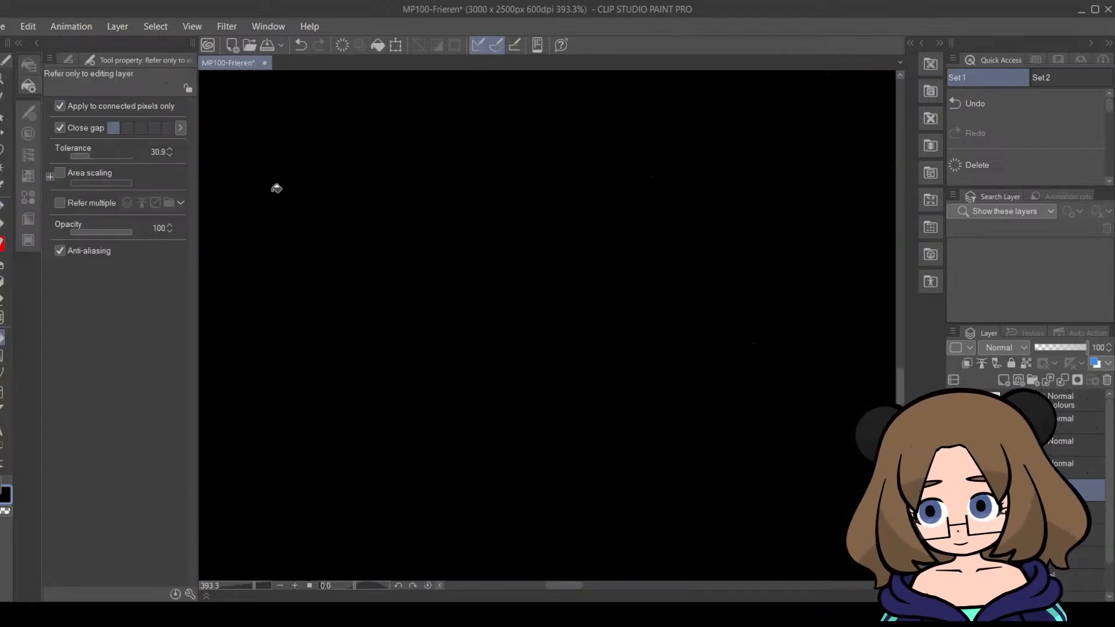
key("ctrl+z")
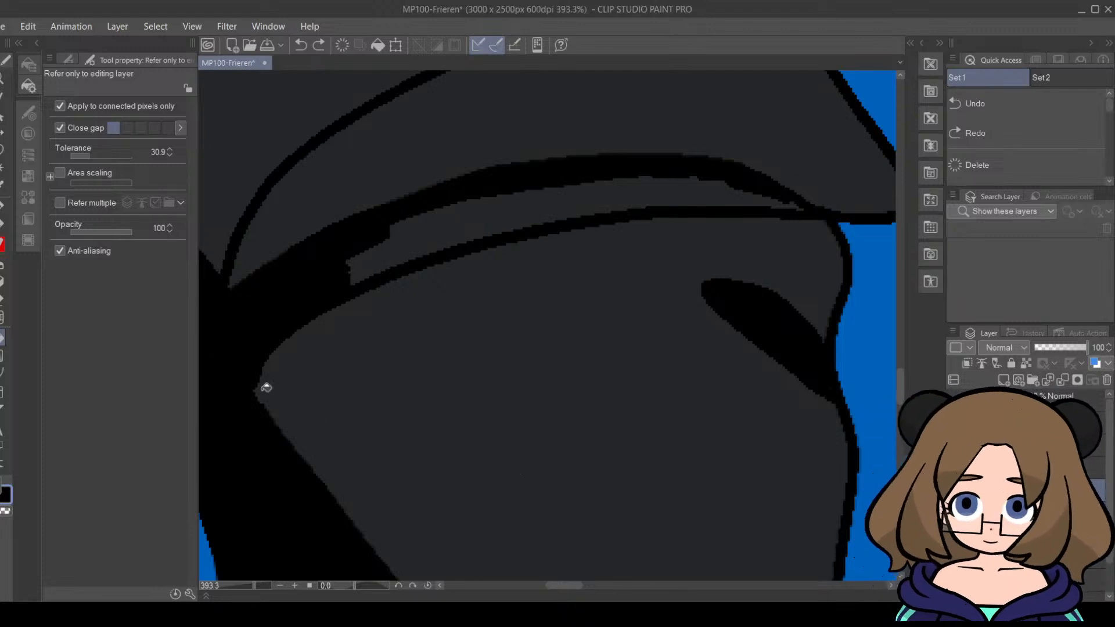
Step: Close the gap at the outer end of the hem shadow in black and fill the rest of the band with black
key("p")
left_click_drag(784, 199, 788, 196)
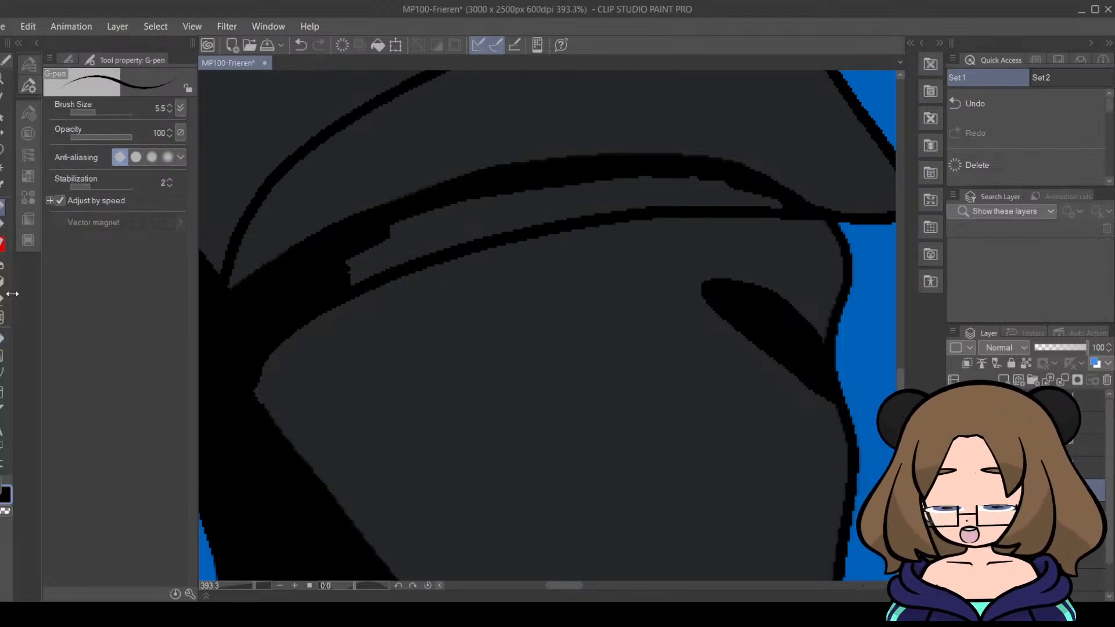
key("g")
left_click(510, 213)
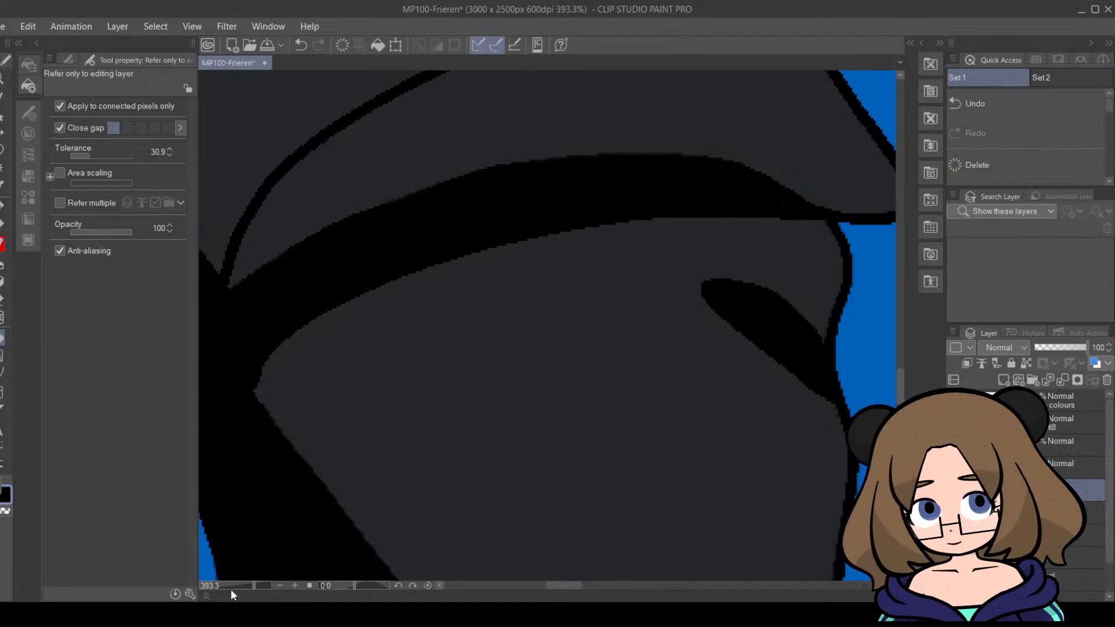
Step: Compare the boy's finished trouser and jacket shading with the reference picture and examine both full figures
left_click_drag(255, 586, 253, 586)
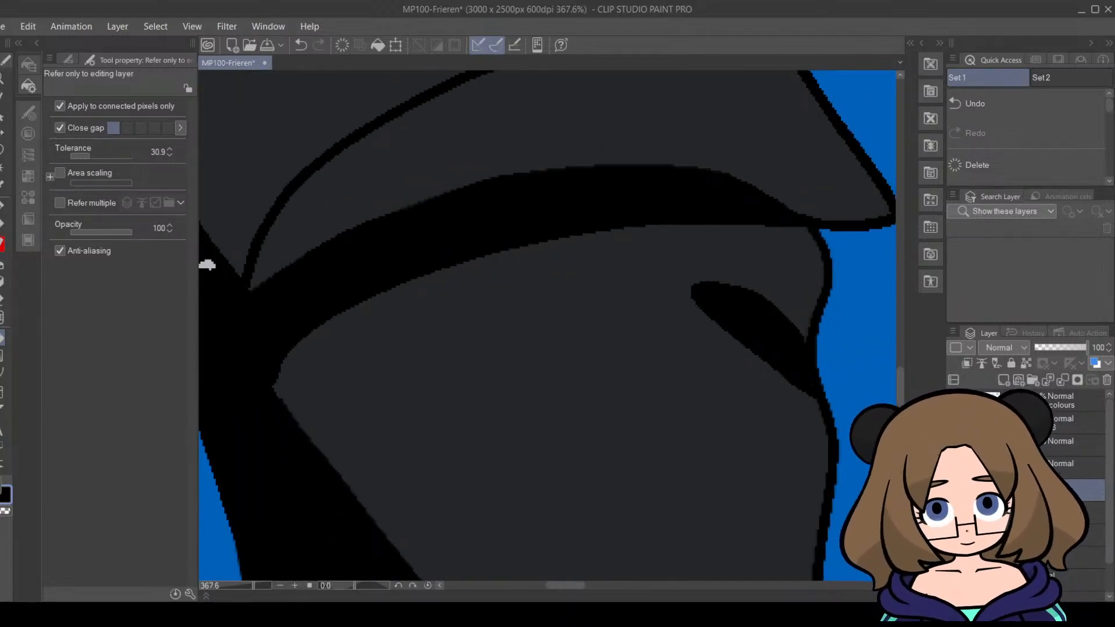
left_click_drag(256, 585, 241, 586)
mouse_move(903, 350)
left_mouse_down()
mouse_move(904, 400)
mouse_move(902, 337)
mouse_move(898, 370)
left_mouse_up()
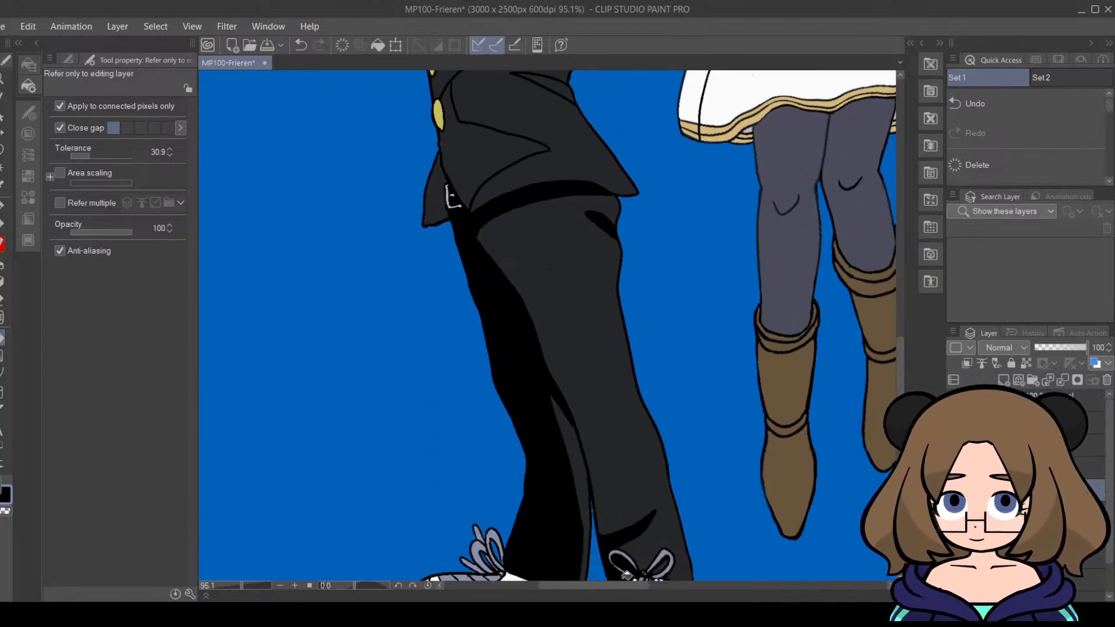
left_click_drag(614, 586, 742, 600)
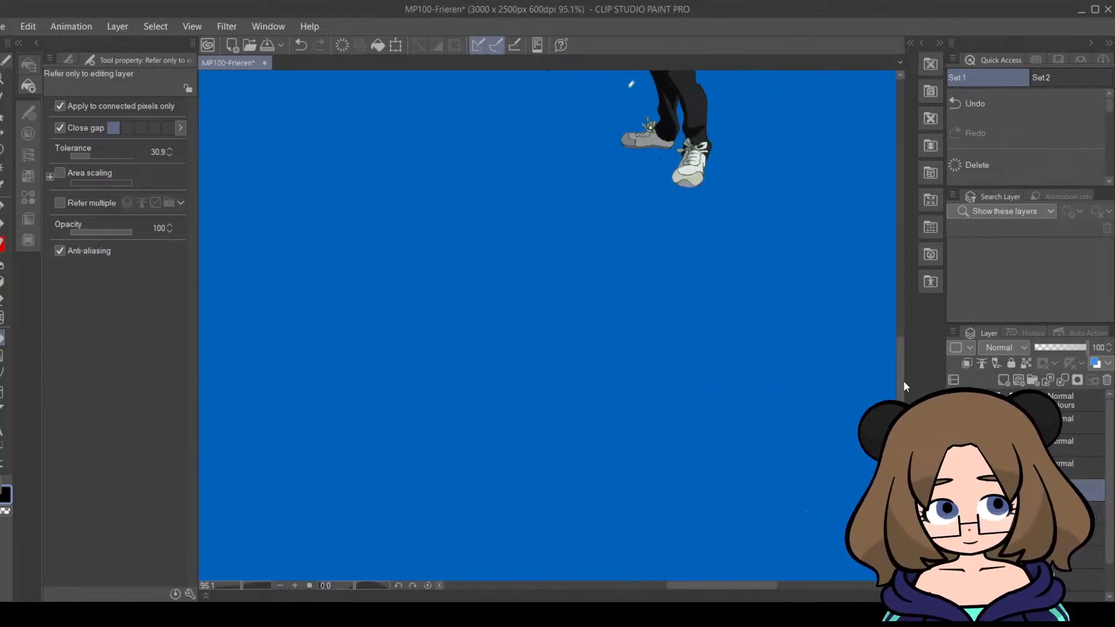
left_click_drag(904, 381, 900, 347)
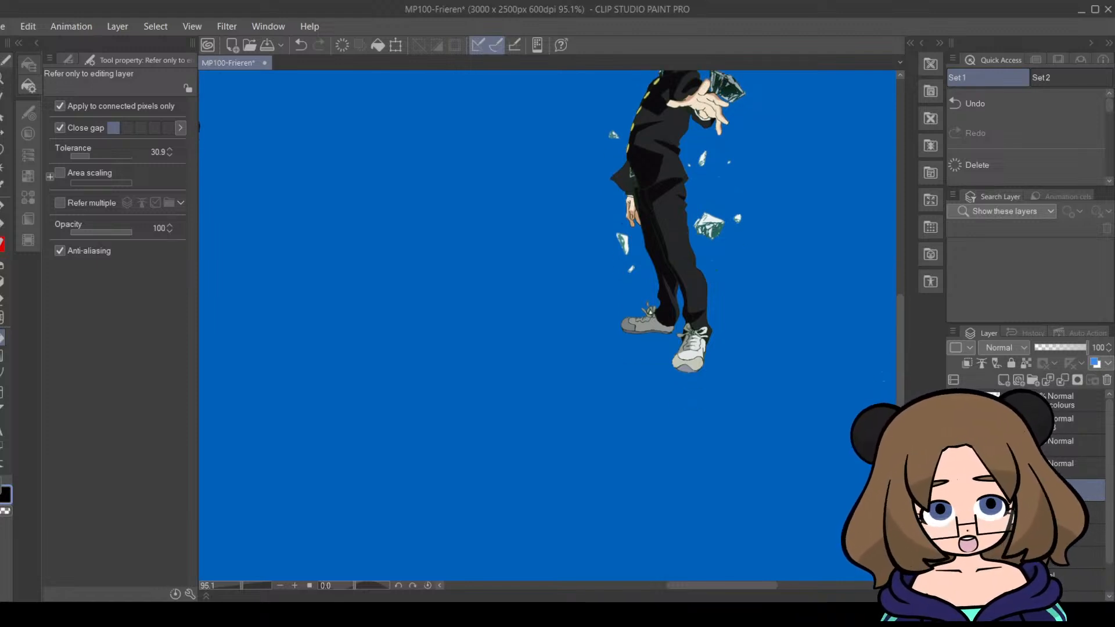
left_click_drag(711, 586, 631, 584)
left_click_drag(242, 585, 236, 587)
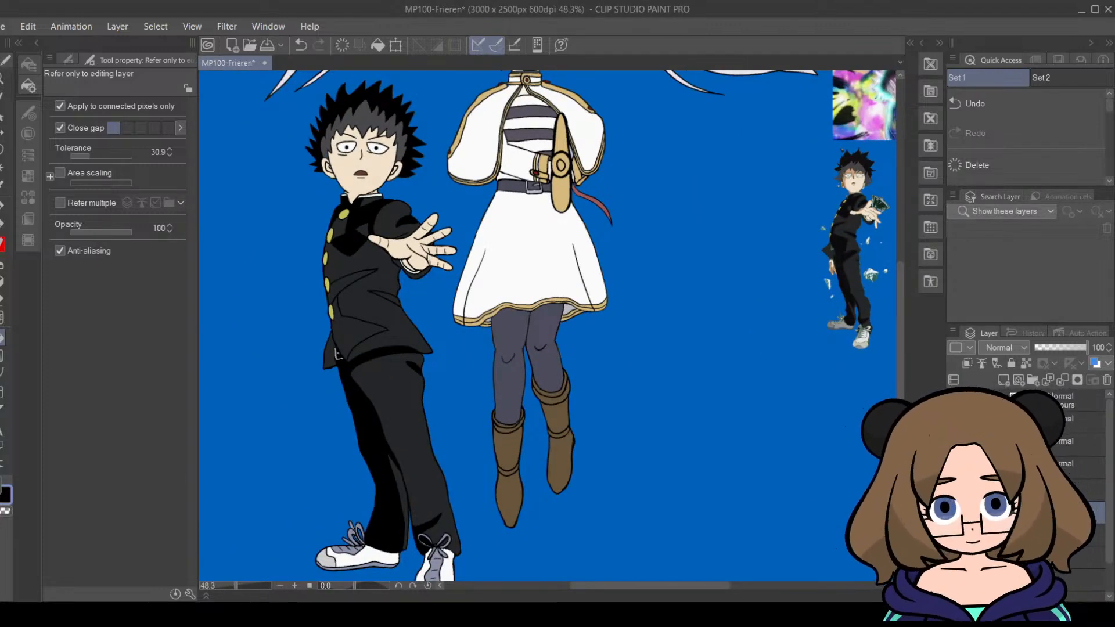
left_click_drag(902, 397, 902, 419)
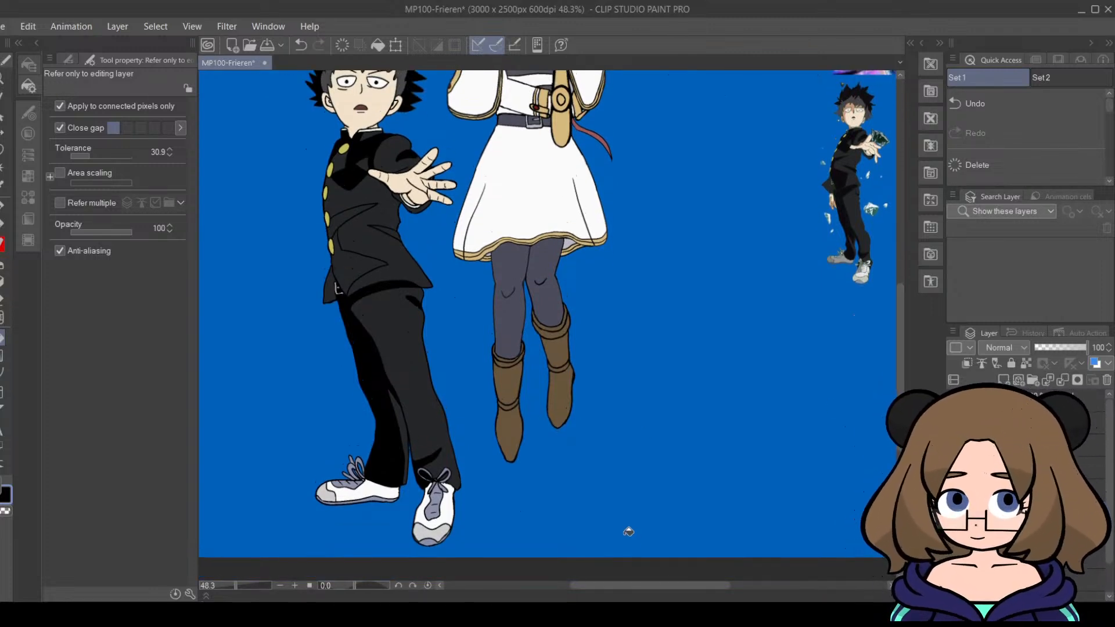
left_click_drag(901, 377, 902, 363)
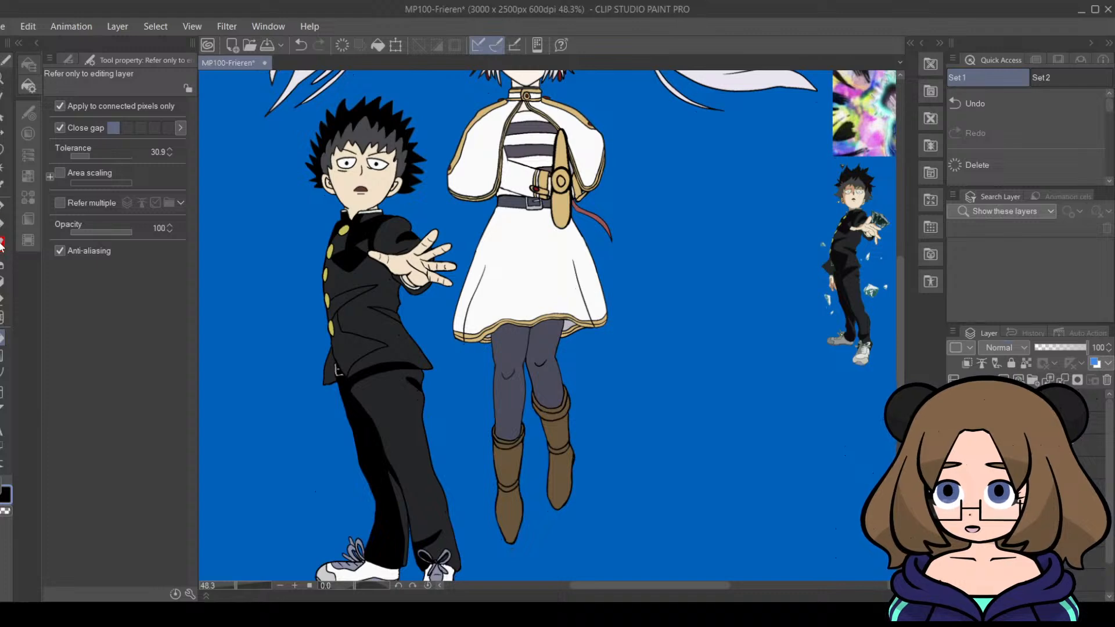
Step: Set up the Soft airbrush with a very dark green drawing colour and a brush size of 297.8
left_click(3, 263)
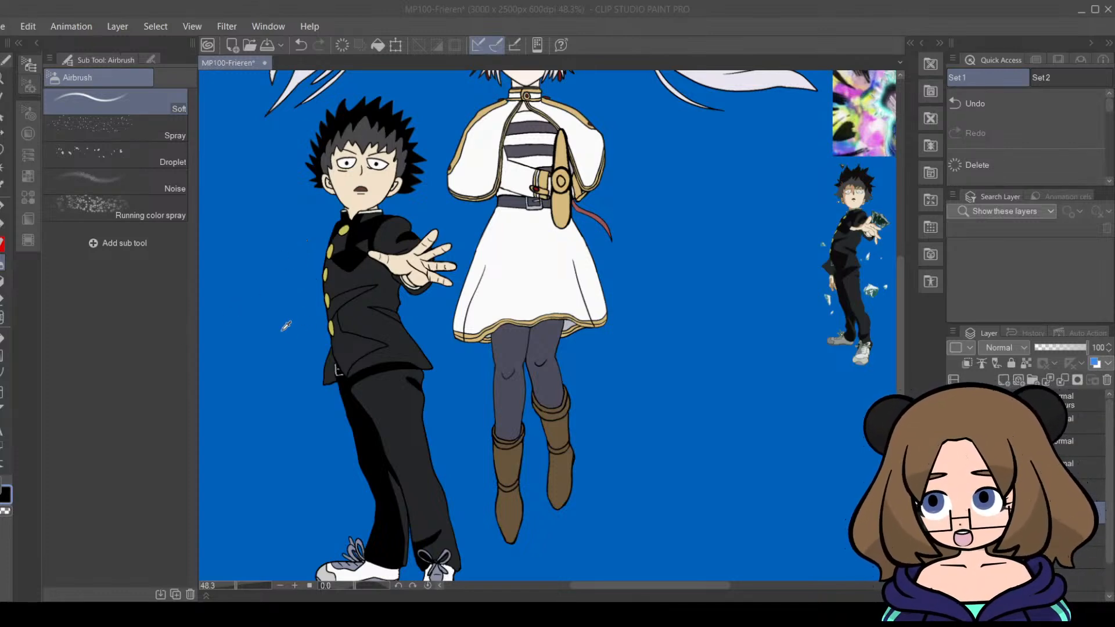
left_click(480, 167)
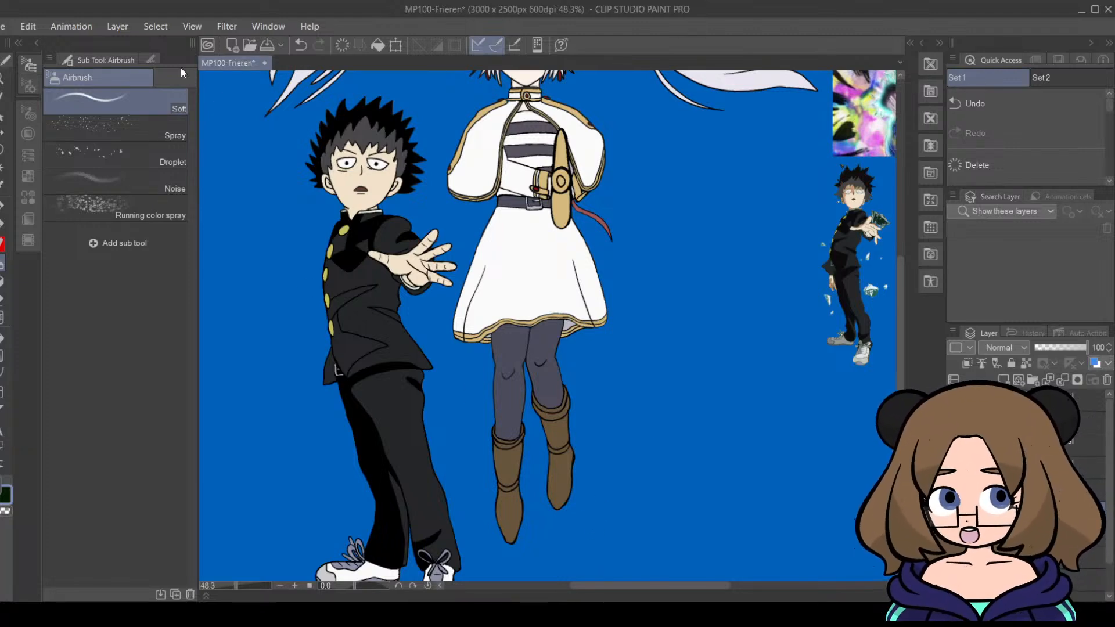
left_click(154, 58)
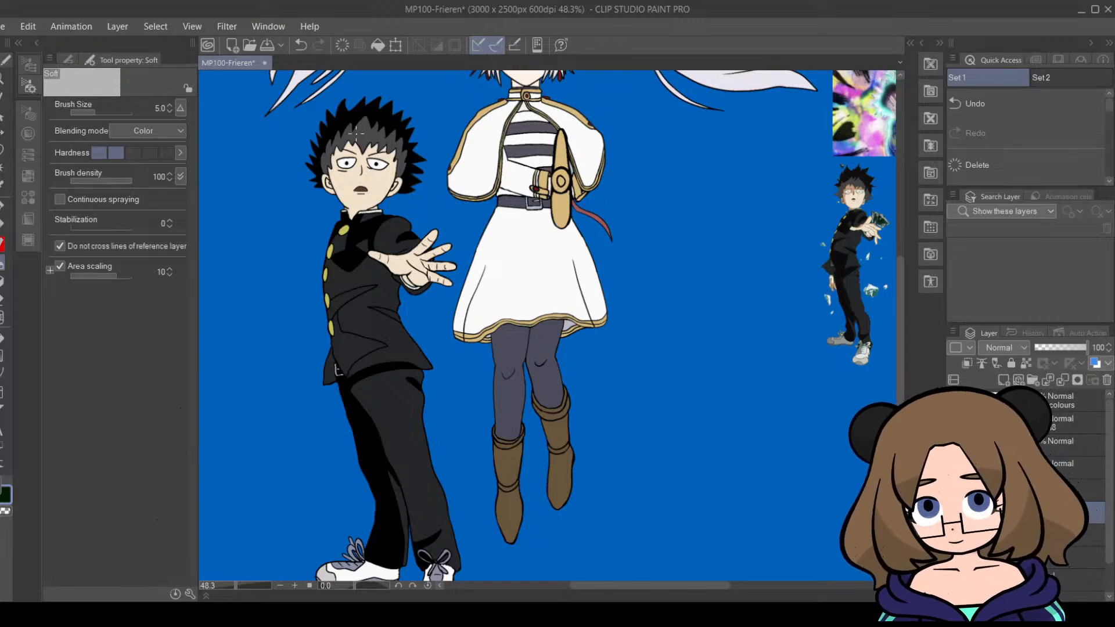
left_click(120, 108)
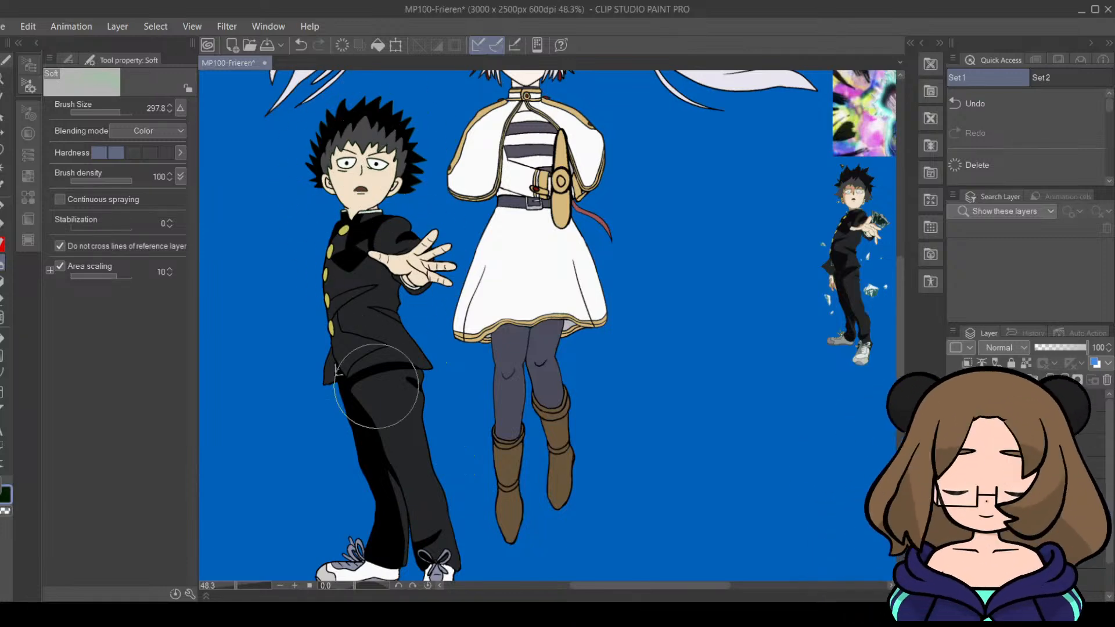
Step: Make the Mob layer the active layer
left_click_drag(901, 337, 900, 368)
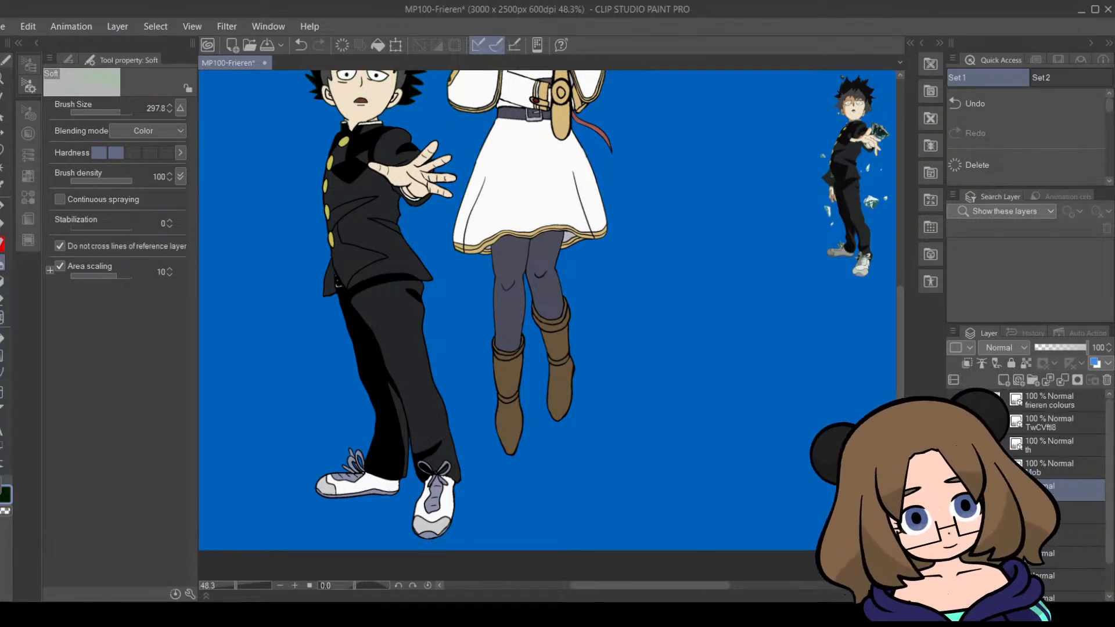
left_click_drag(1061, 473, 1060, 467)
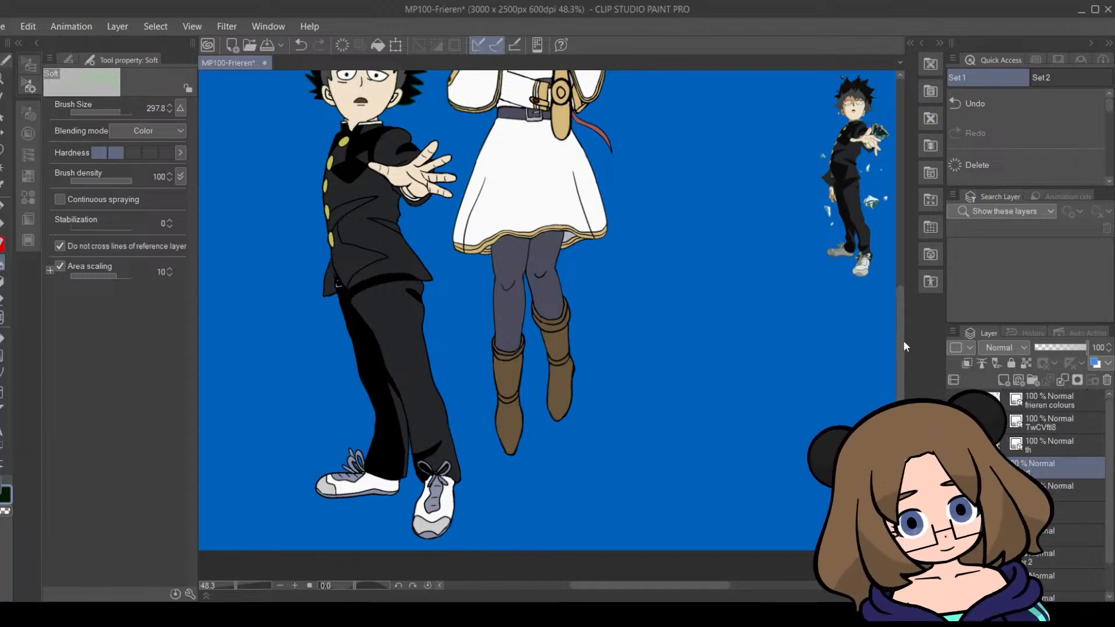
scroll(904, 334, "up", 2)
scroll(905, 331, "up", 1)
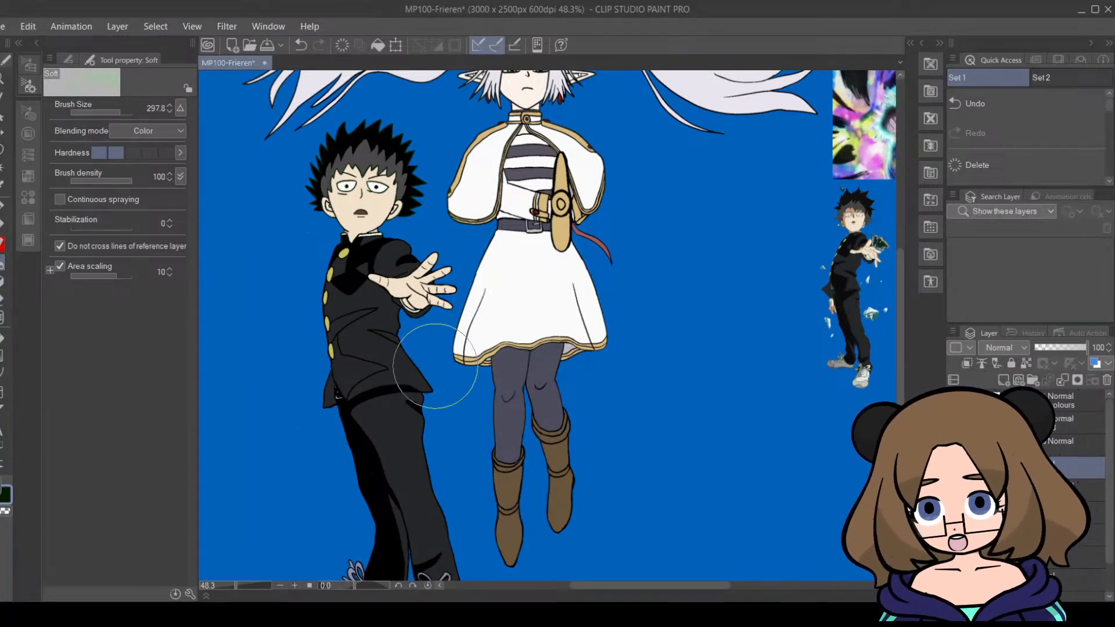
Step: Examine the line colour around the elf's skirt and the boy's hair and jacket up close
left_click_drag(237, 586, 244, 586)
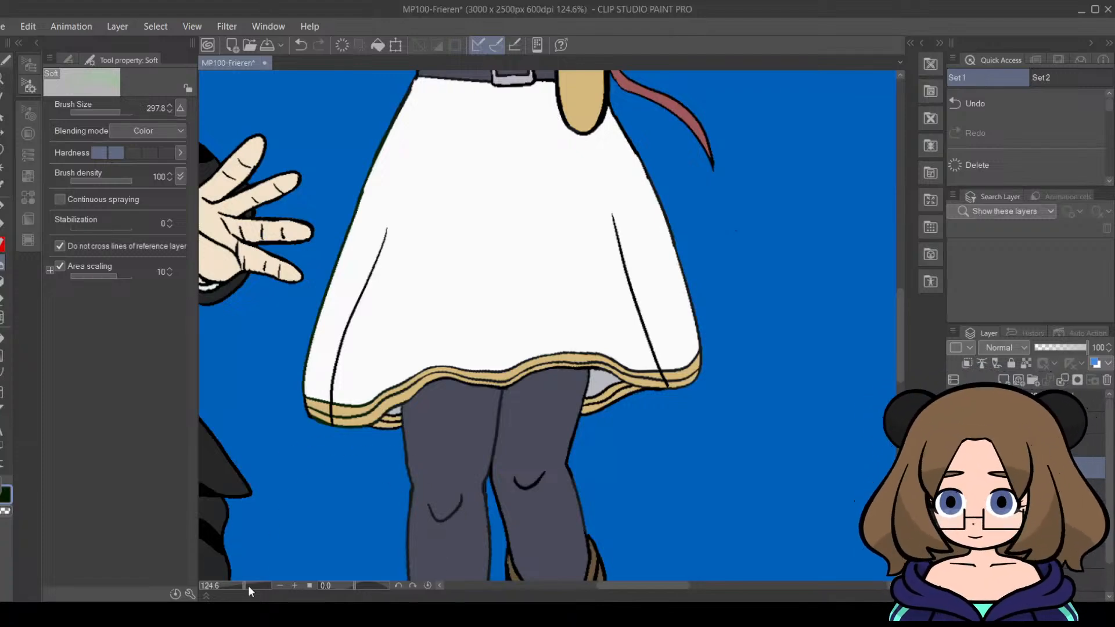
left_click_drag(249, 585, 240, 585)
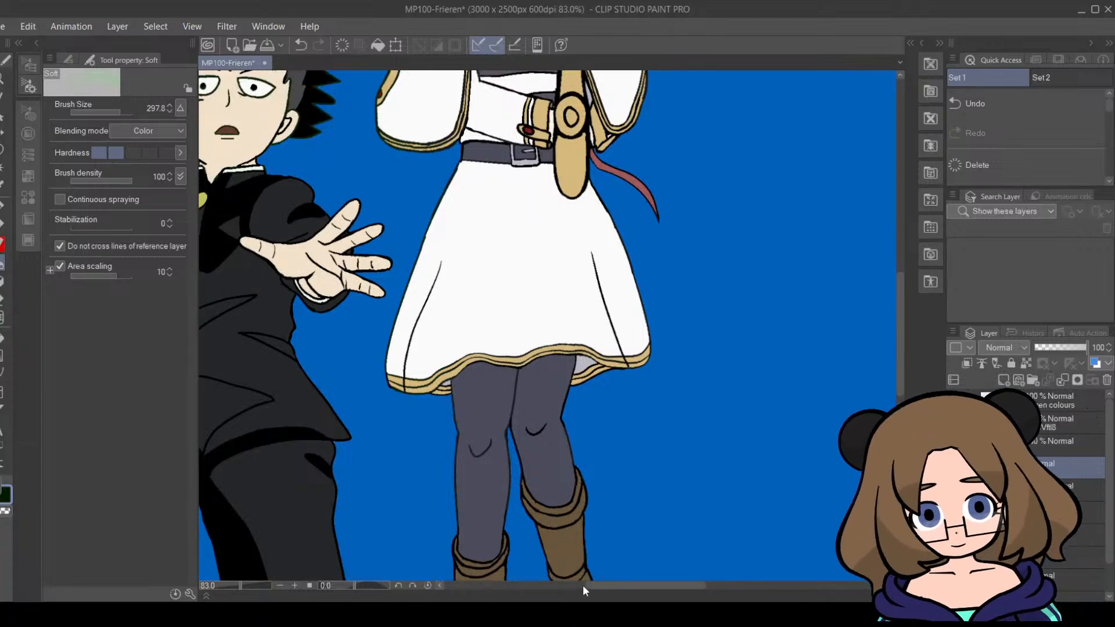
left_click_drag(605, 586, 562, 585)
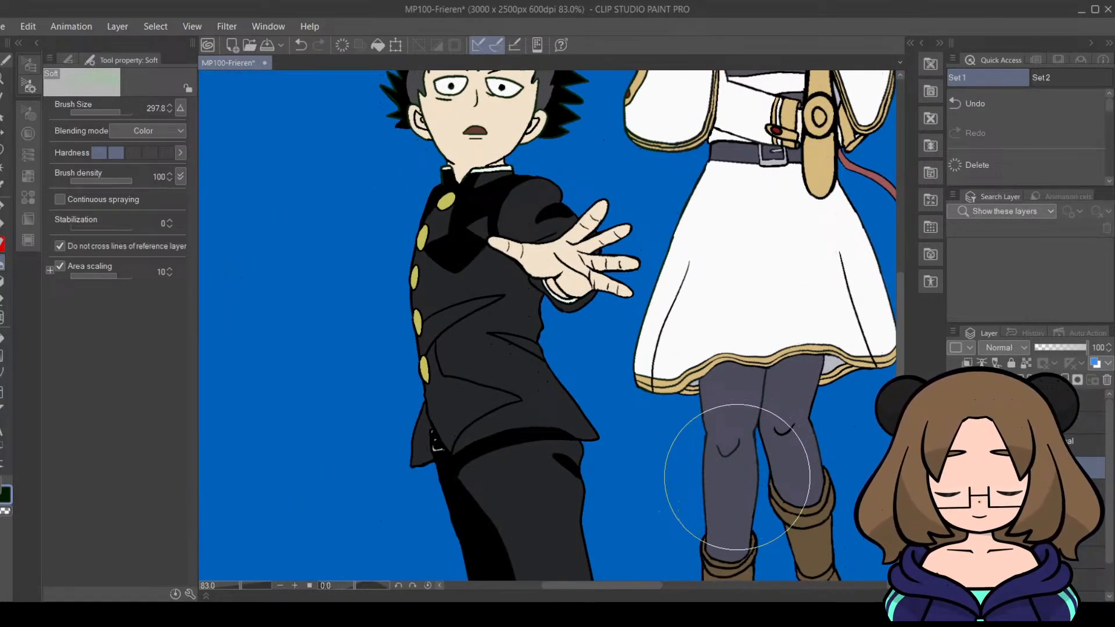
left_click_drag(899, 361, 904, 321)
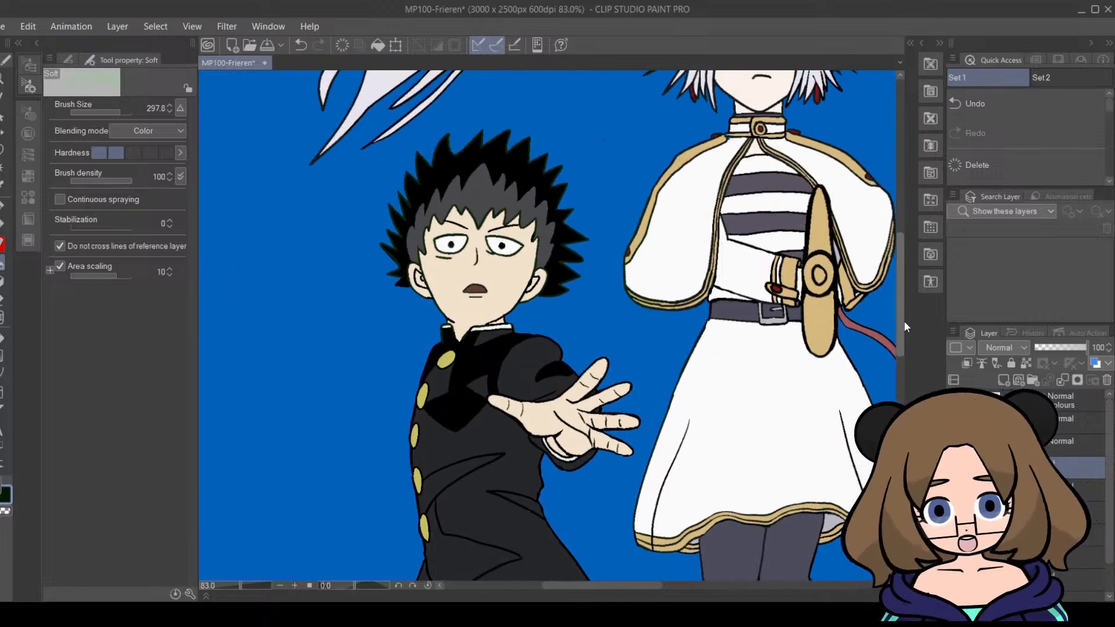
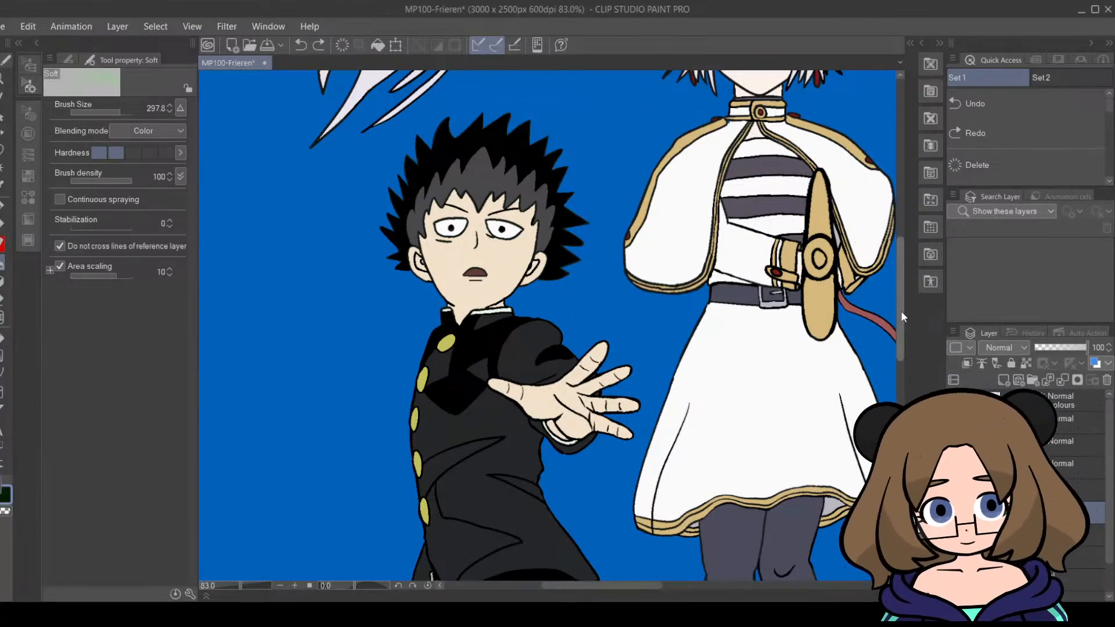
Step: Set the drawing colour to black and switch to the G-pen
left_click_drag(901, 311, 881, 367)
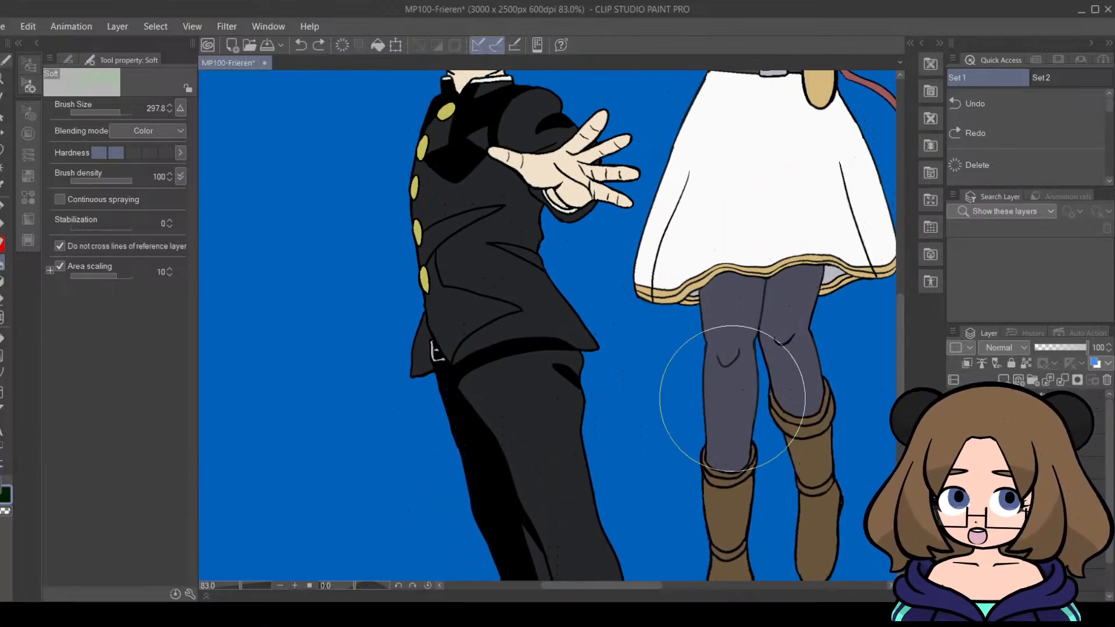
double_click(5, 494)
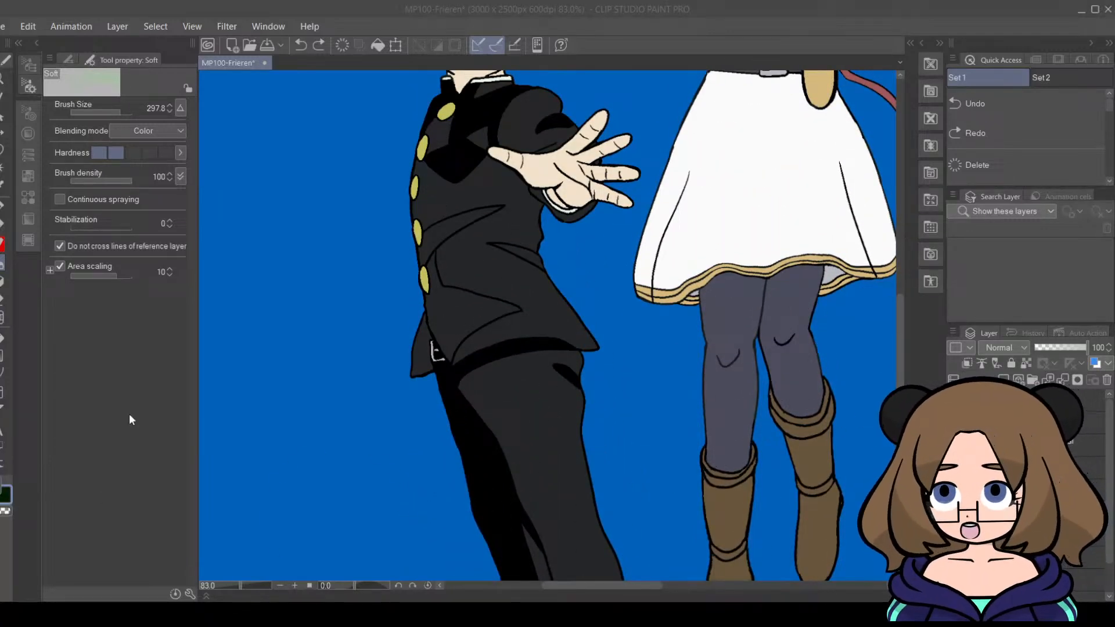
left_click(481, 177)
left_click(1, 211)
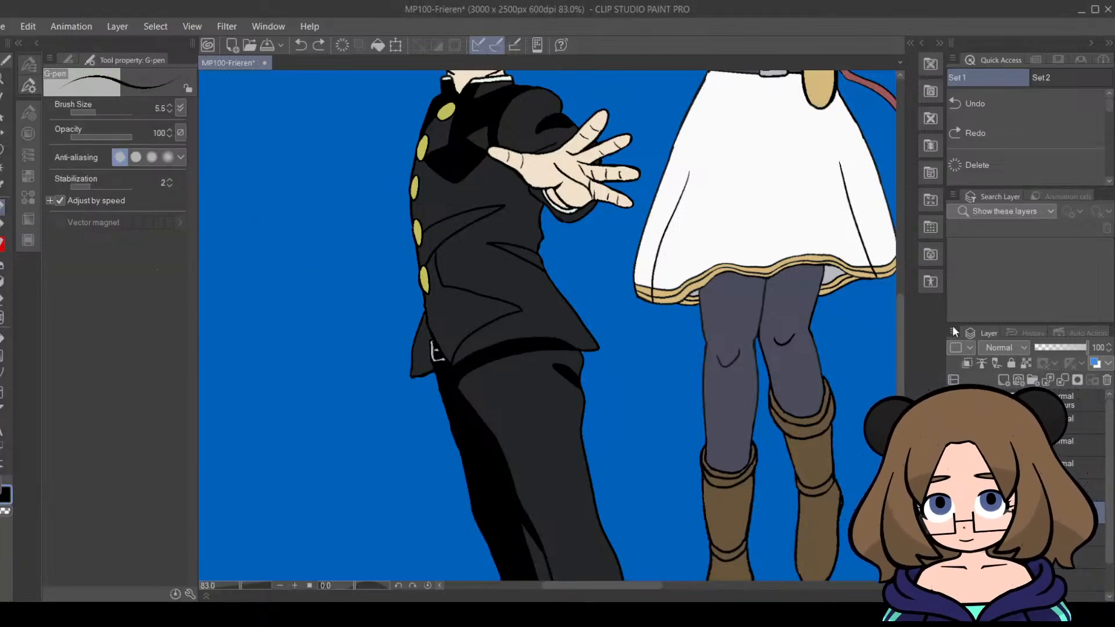
Step: Try to close the outline gaps beside the boy's lower jacket buttons with black G-pen strokes
left_click_drag(898, 339, 730, 590)
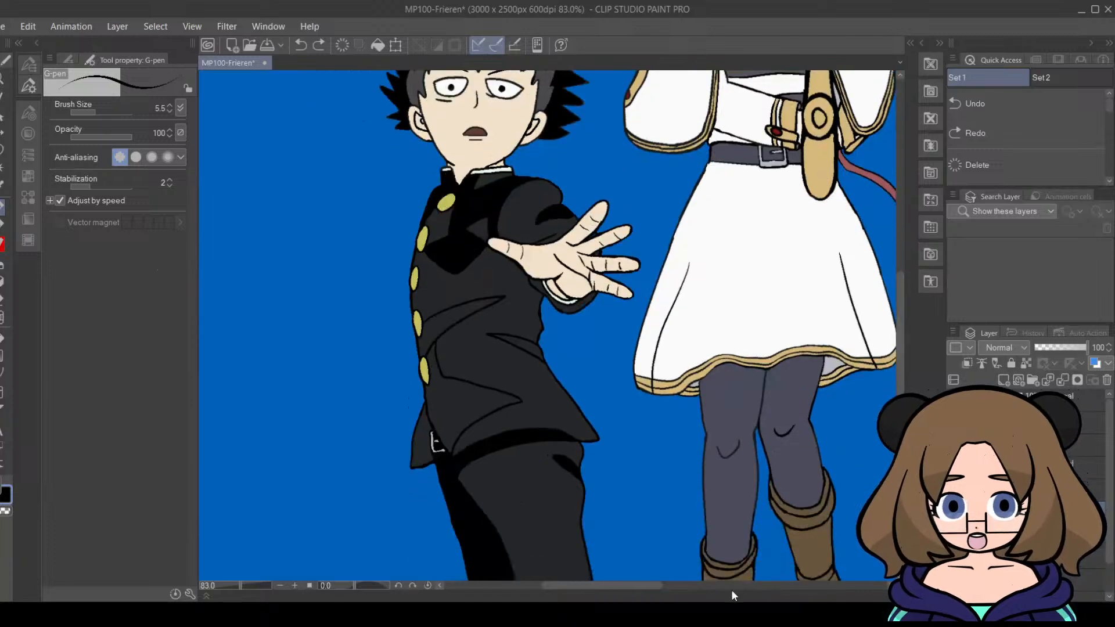
mouse_move(640, 585)
left_mouse_down()
mouse_move(782, 590)
mouse_move(586, 592)
mouse_move(616, 590)
left_mouse_up()
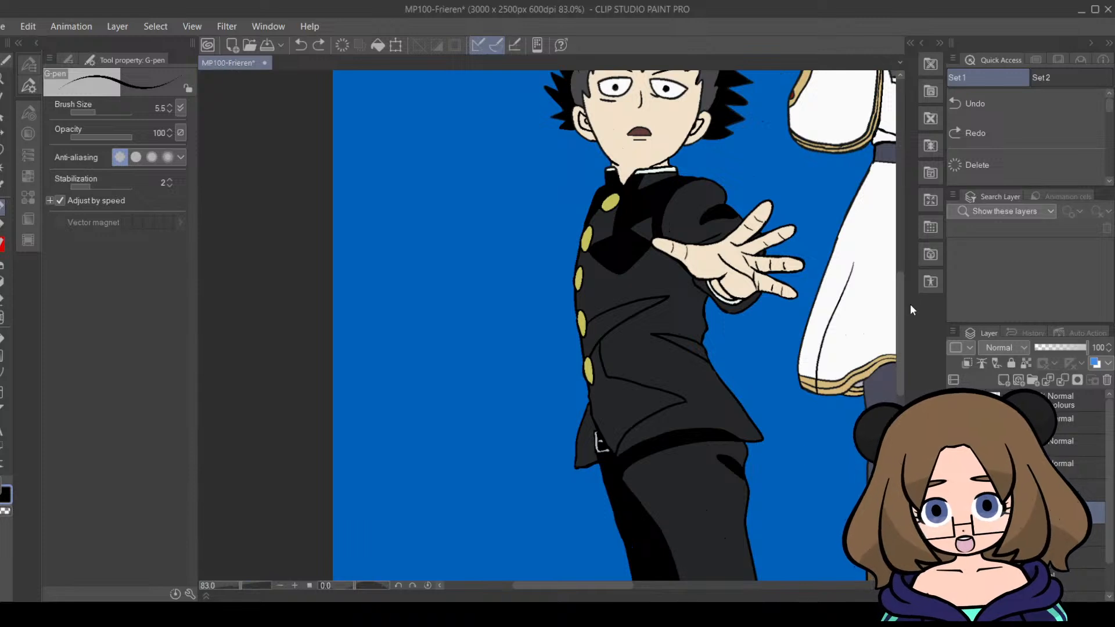
mouse_move(899, 328)
left_mouse_down()
mouse_move(900, 281)
mouse_move(897, 321)
mouse_move(880, 323)
left_mouse_up()
left_click_drag(241, 585, 249, 586)
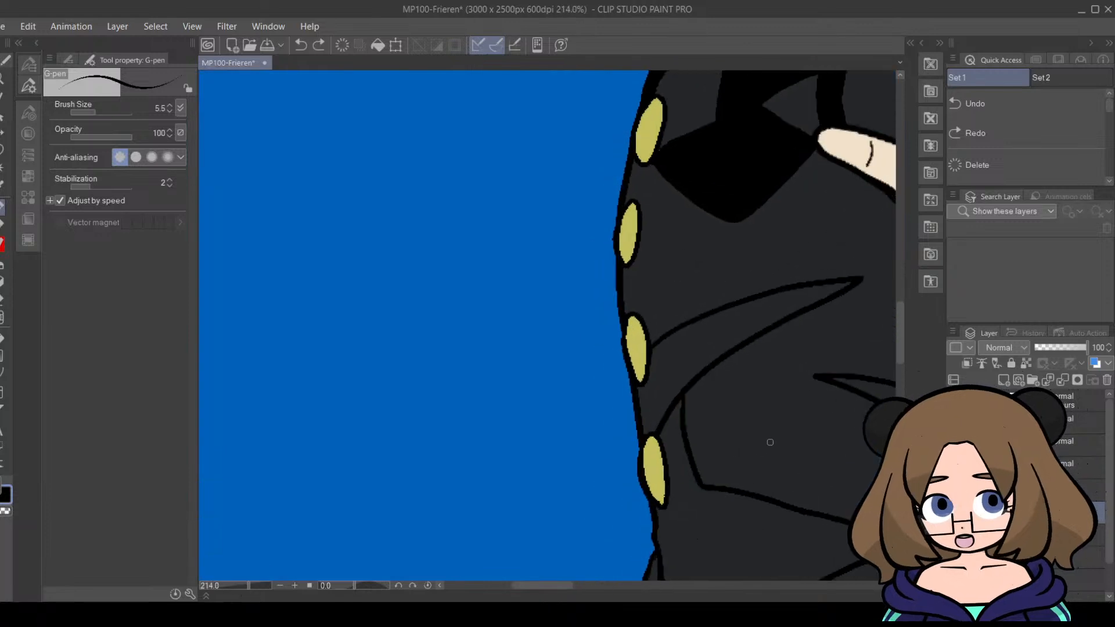
left_click_drag(550, 586, 568, 588)
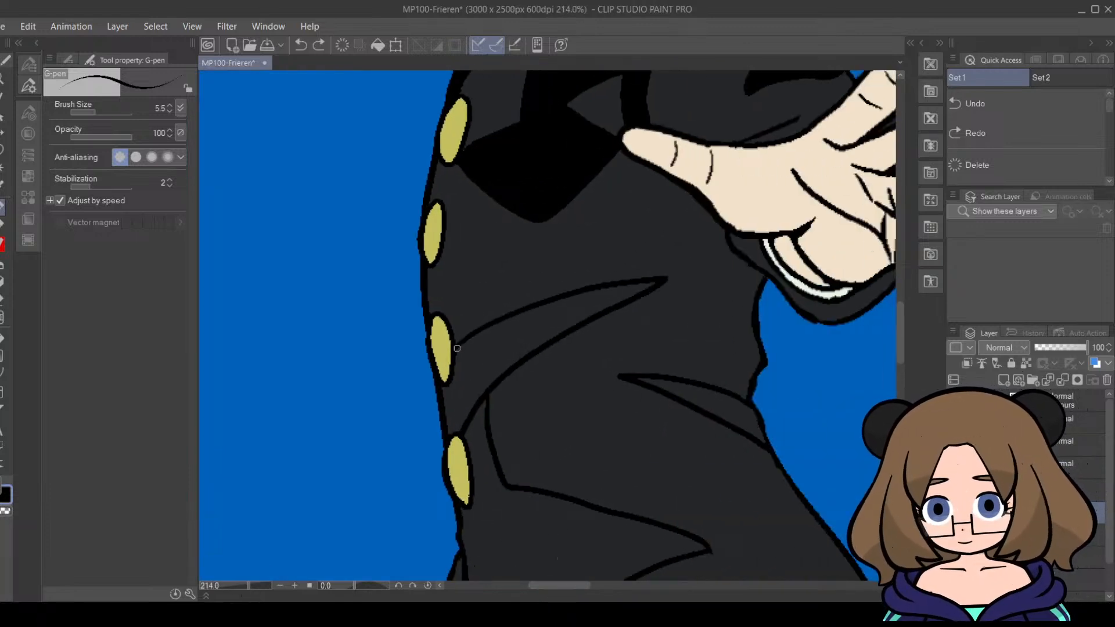
mouse_move(461, 351)
left_mouse_down()
mouse_move(444, 390)
mouse_move(456, 428)
left_mouse_up()
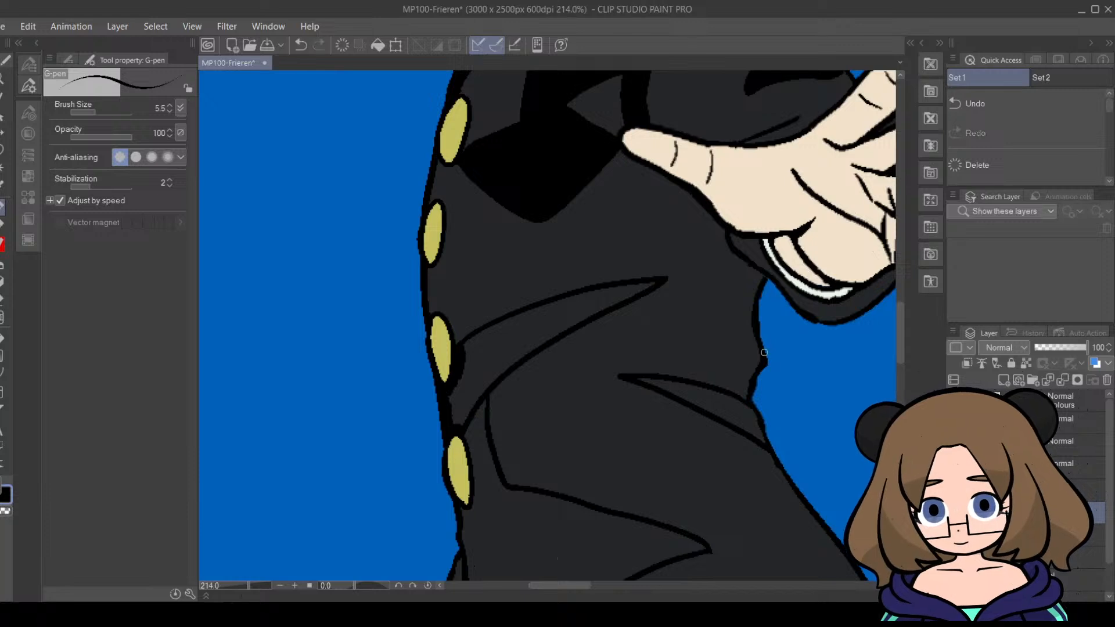
Step: Try to fill the jacket's front fold with black, and undo the fill and the strokes beside the buttons
key("g")
left_click(514, 347)
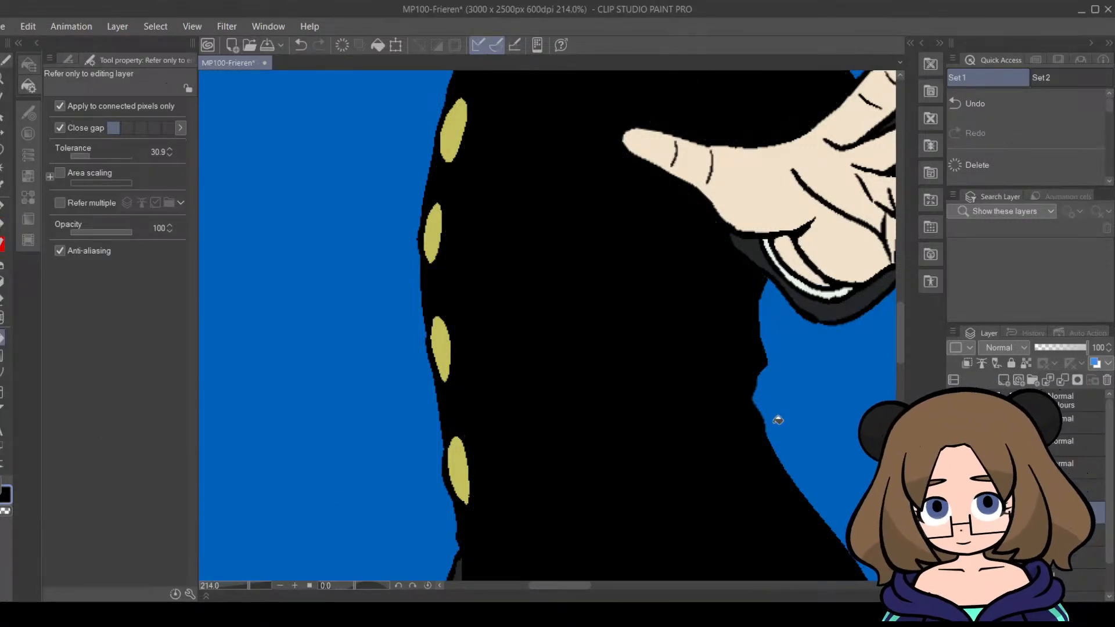
key("ctrl+z")
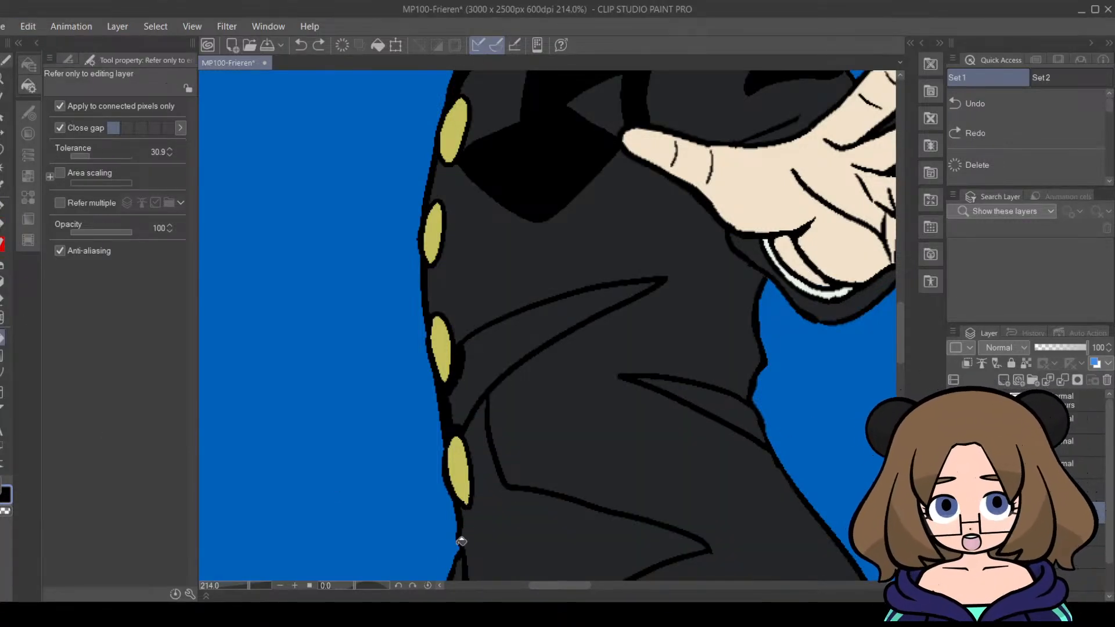
left_click(2, 223)
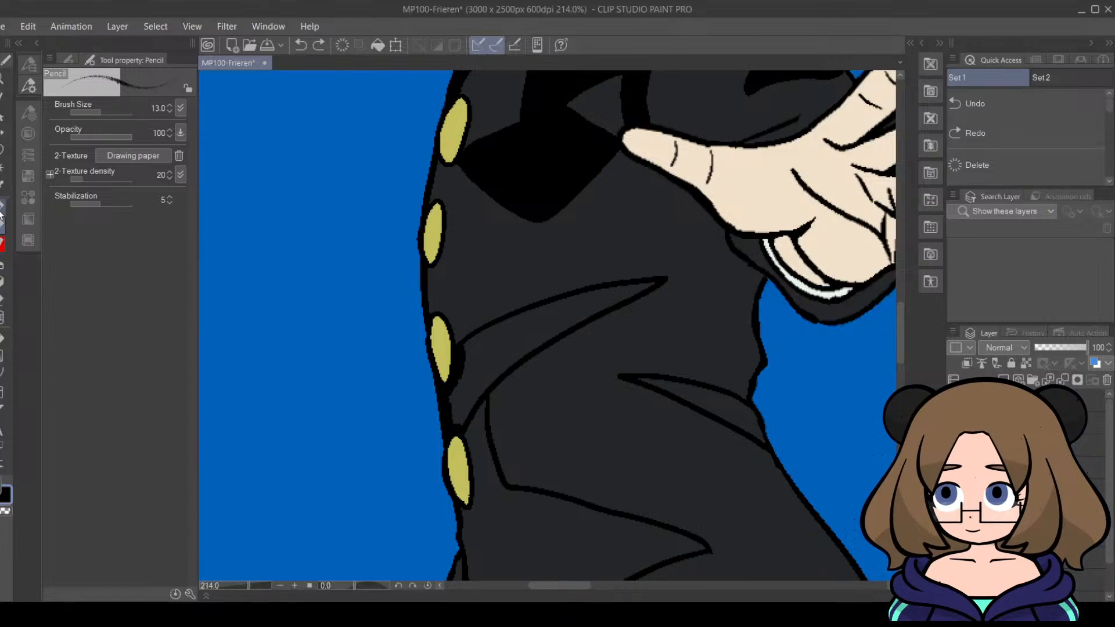
left_click(2, 206)
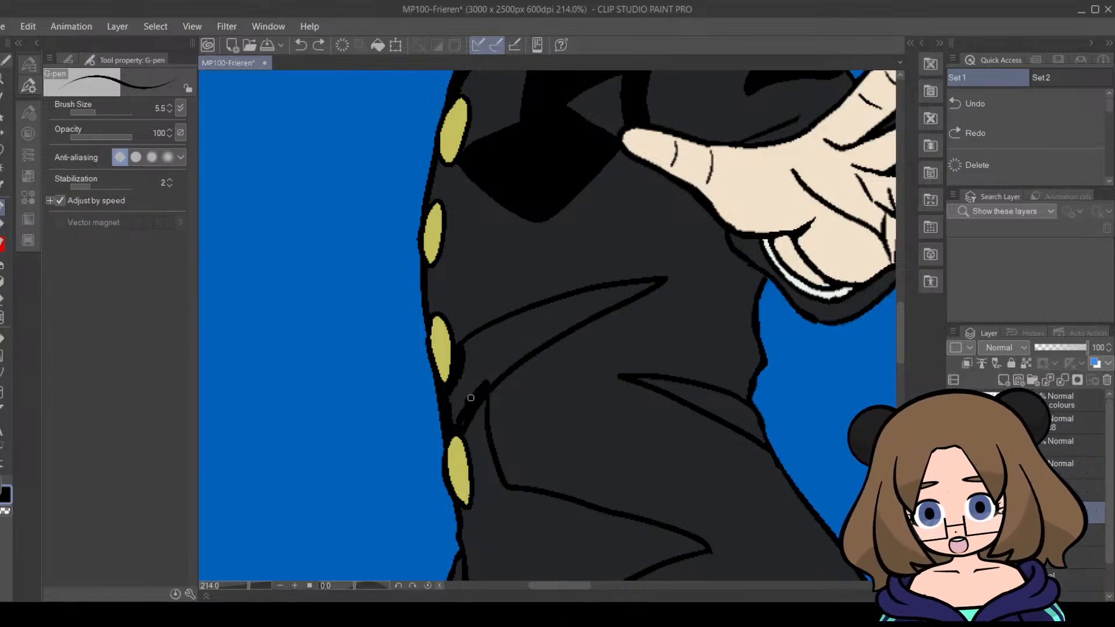
left_click(21, 31)
left_click(41, 45)
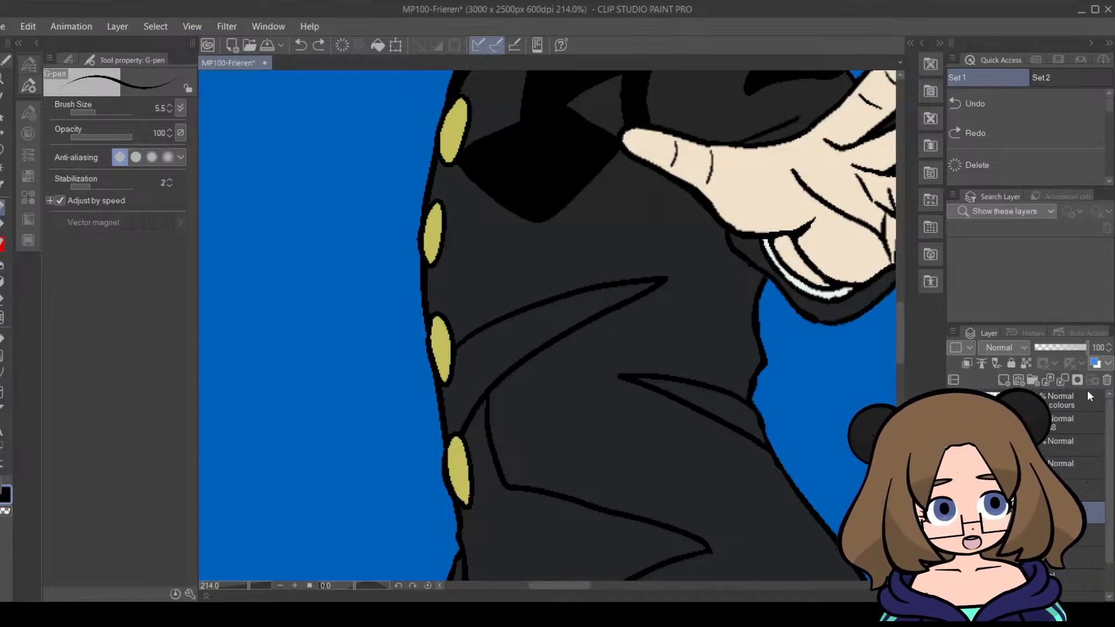
Step: Activate the layer directly below Mob and paint a black shadow strip on the jacket flap beside the belt buckle
left_click_drag(1109, 453, 1110, 488)
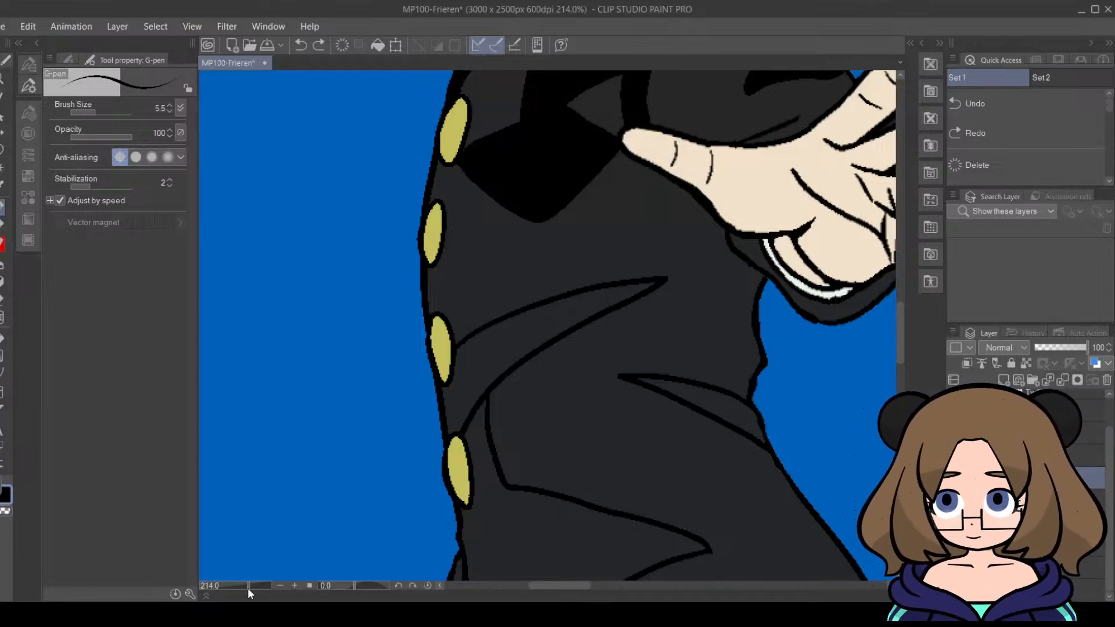
mouse_move(248, 588)
left_mouse_down()
mouse_move(220, 589)
mouse_move(249, 600)
left_mouse_up()
left_click_drag(899, 331, 900, 375)
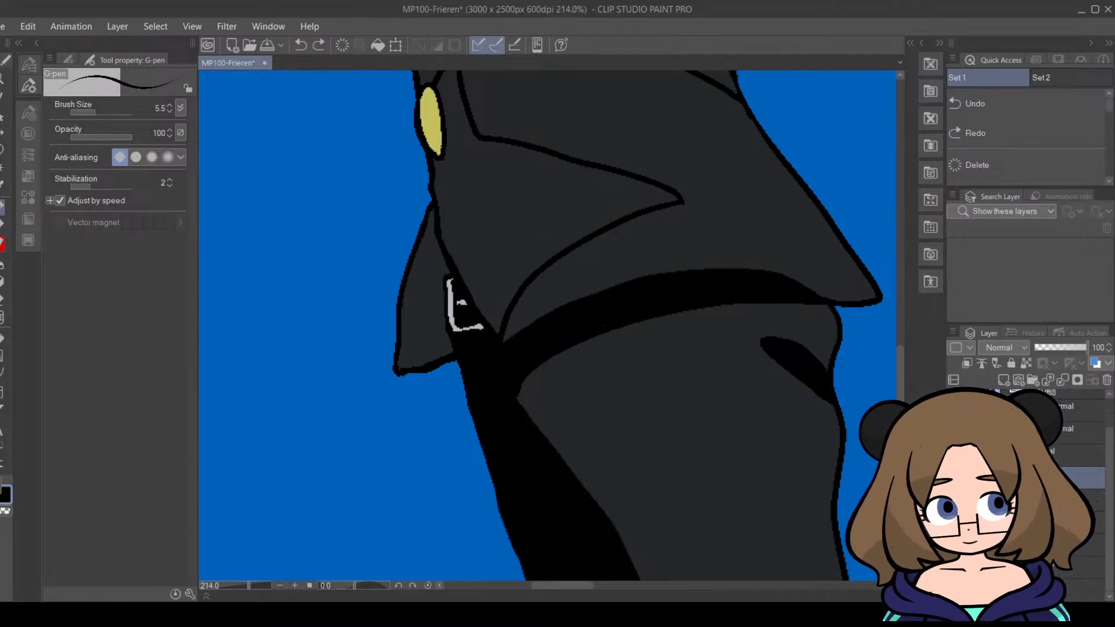
left_click(1052, 456)
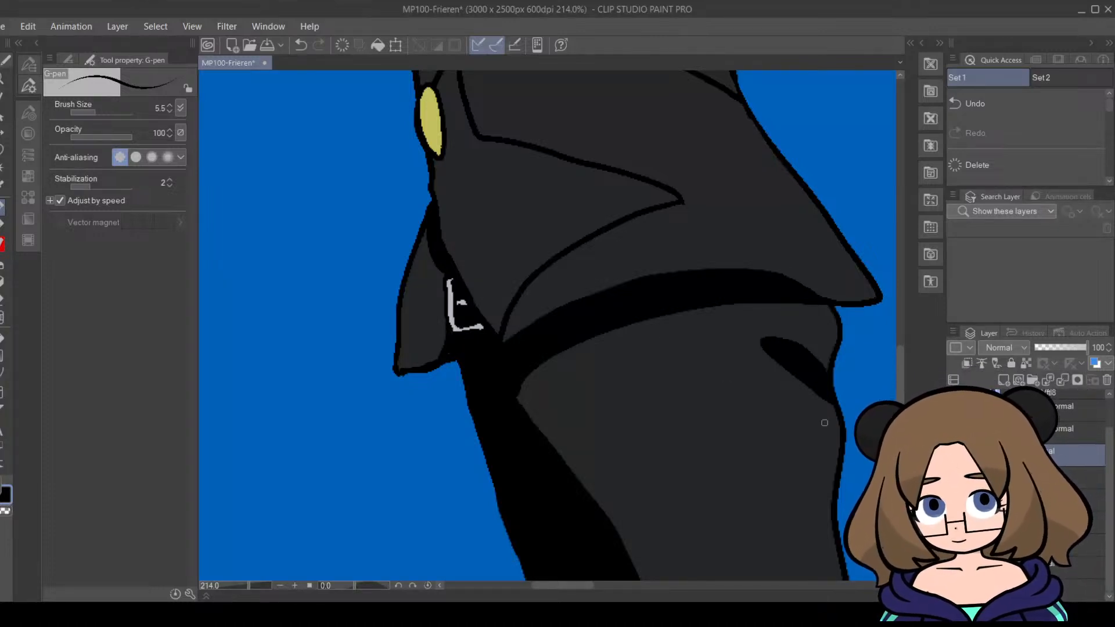
left_click(38, 30)
left_click(49, 44)
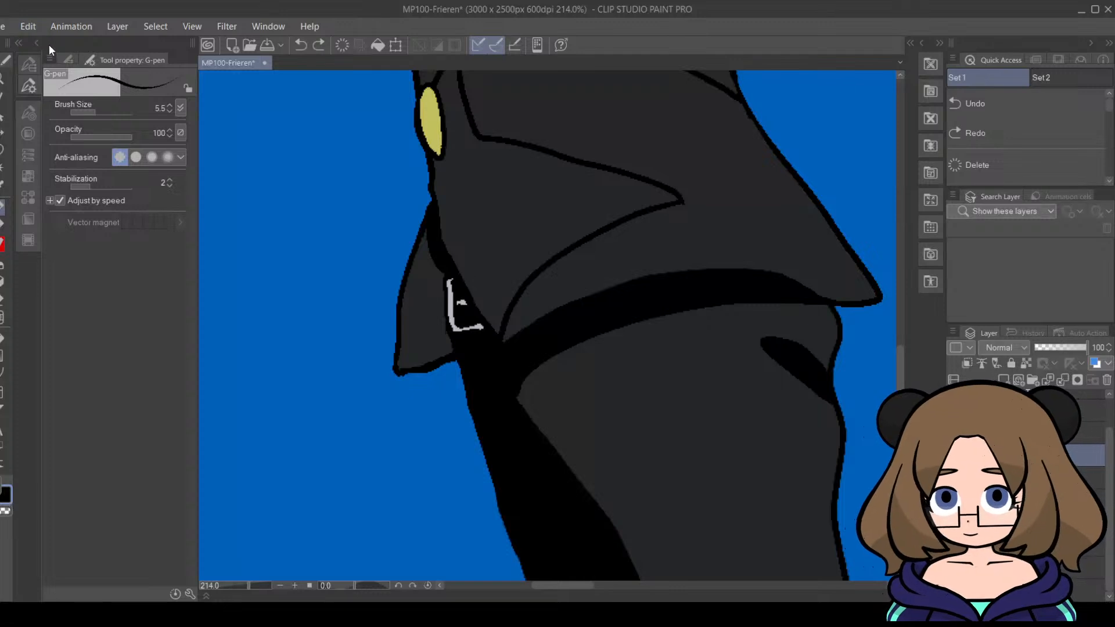
left_click(33, 28)
left_click(50, 49)
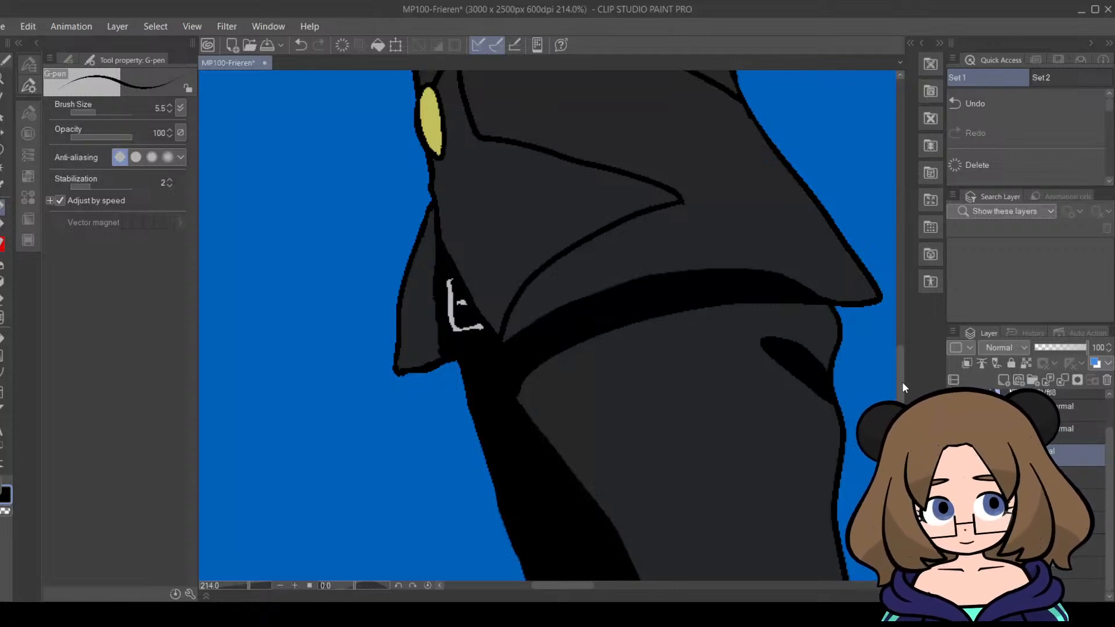
Step: Close the gaps beside the lower buttons, and fill the jacket's curved front fold and small side fold with black
left_click_drag(901, 382, 902, 333)
left_click_drag(431, 262, 425, 300)
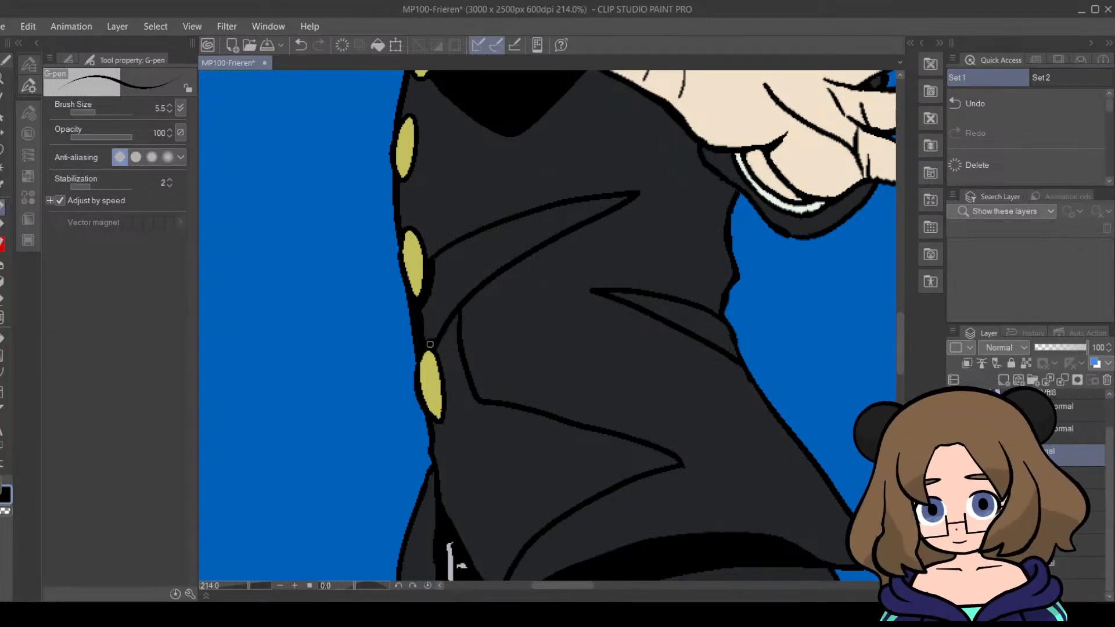
left_click(3, 336)
left_click(488, 249)
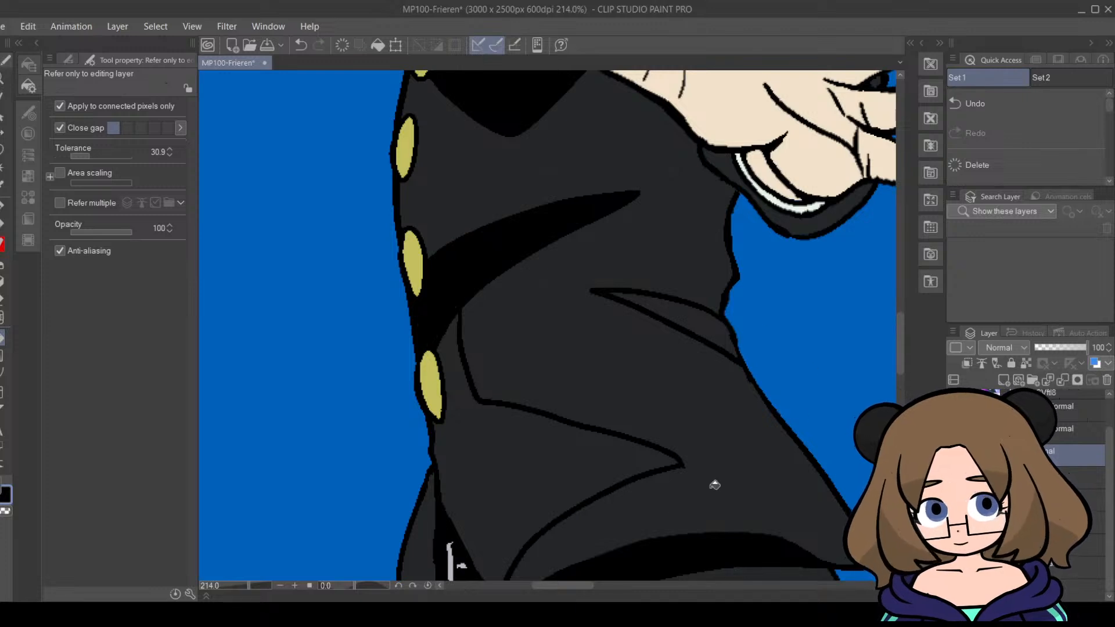
left_click(1, 209)
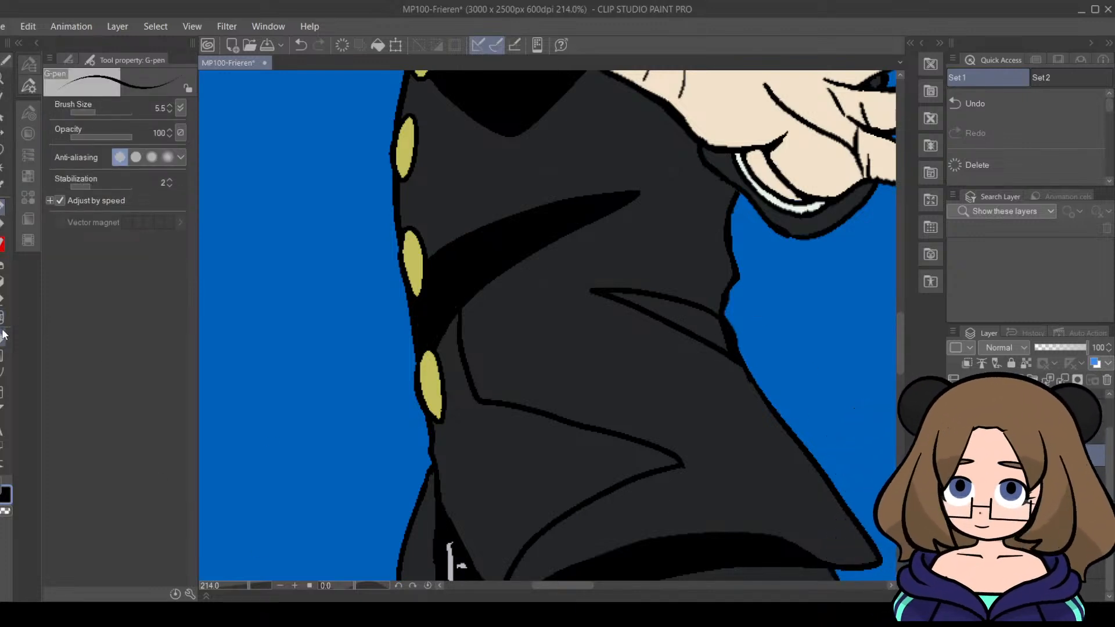
key("g")
left_click(703, 303)
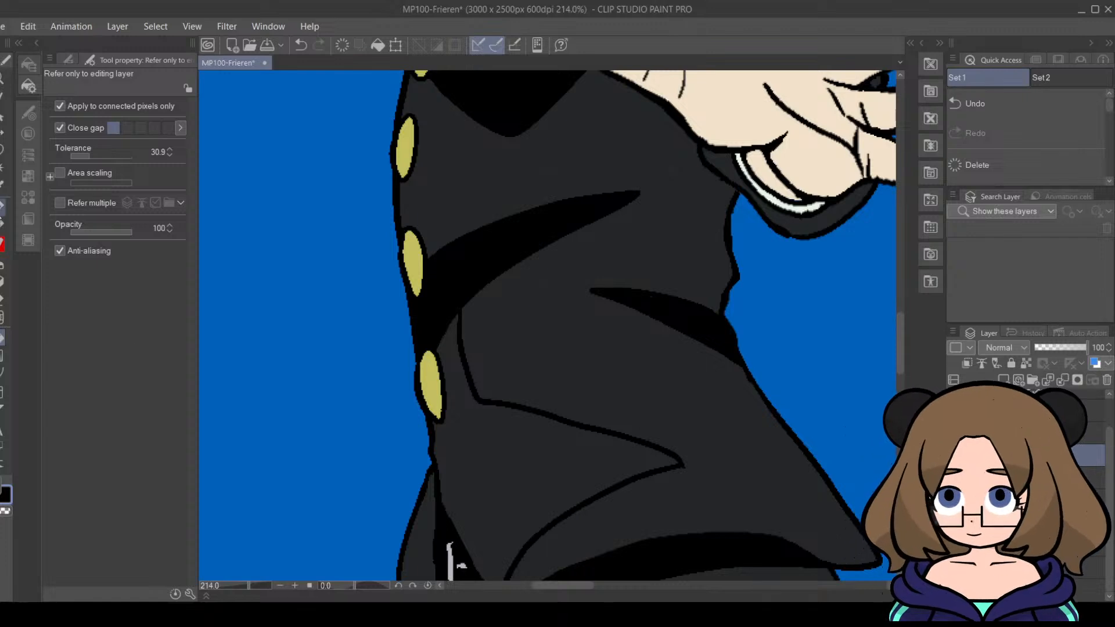
Step: Close the outline around the bottom button and fill the large pointed fold at the jacket's lower front with black
key("p")
scroll(901, 345, "down", 3)
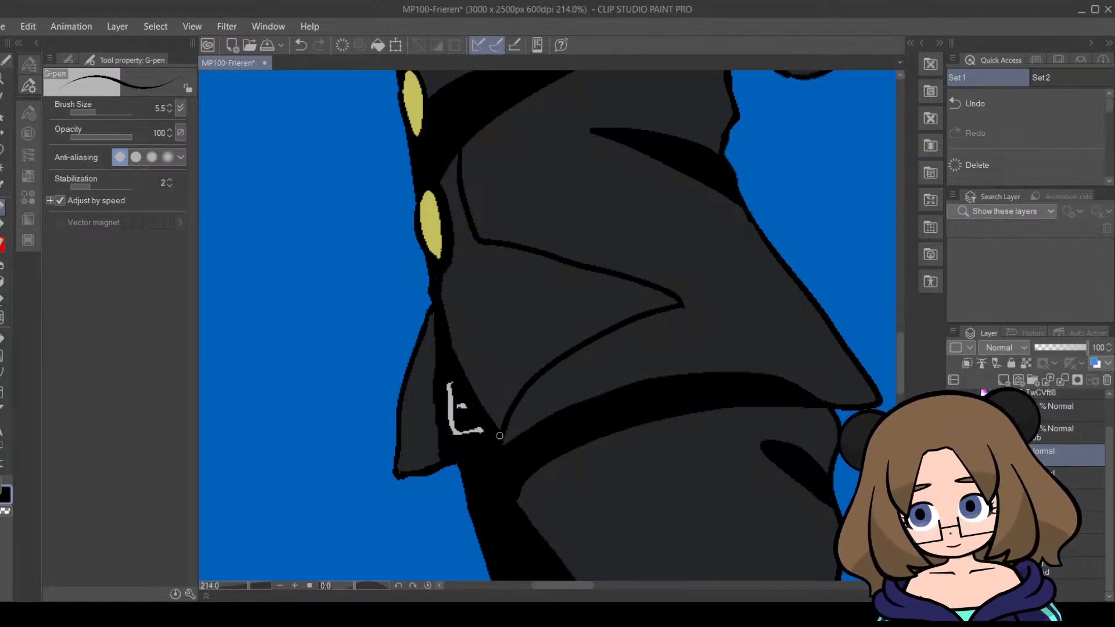
key("g")
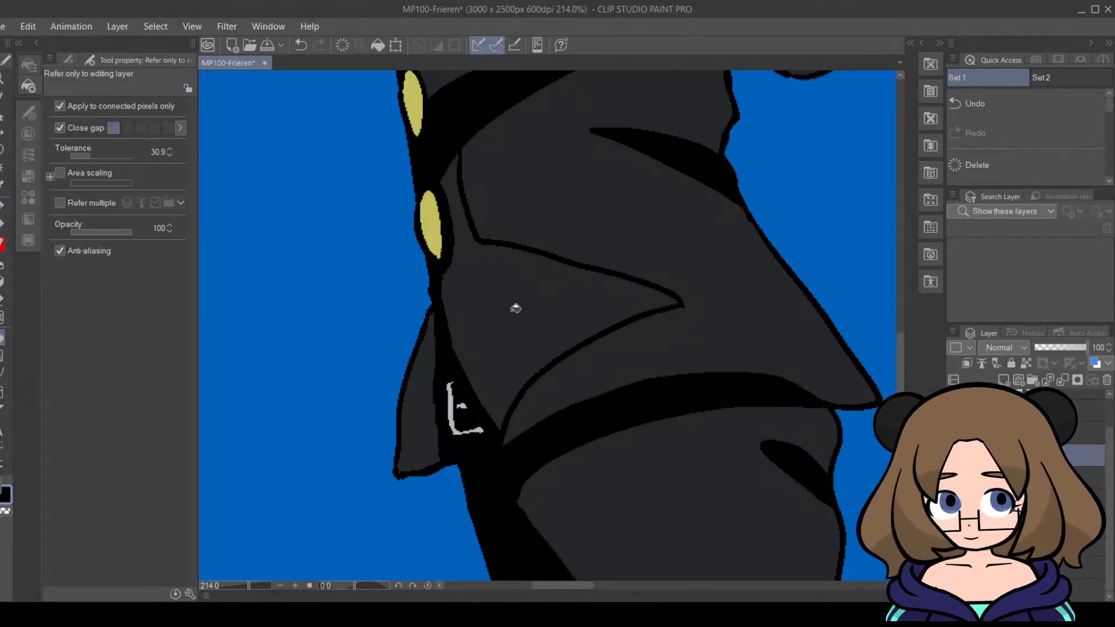
left_click(513, 306)
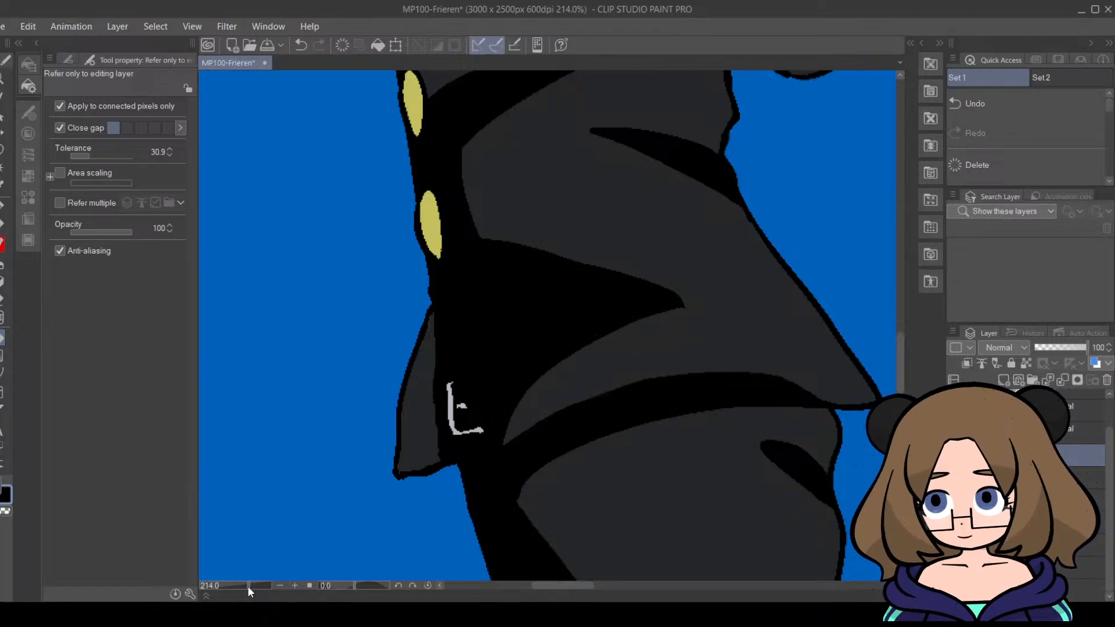
Step: Examine the black shadows on the boy's trousers and jacket up close and beside the elf's figure
mouse_move(247, 587)
left_mouse_down()
mouse_move(233, 589)
mouse_move(241, 581)
left_mouse_up()
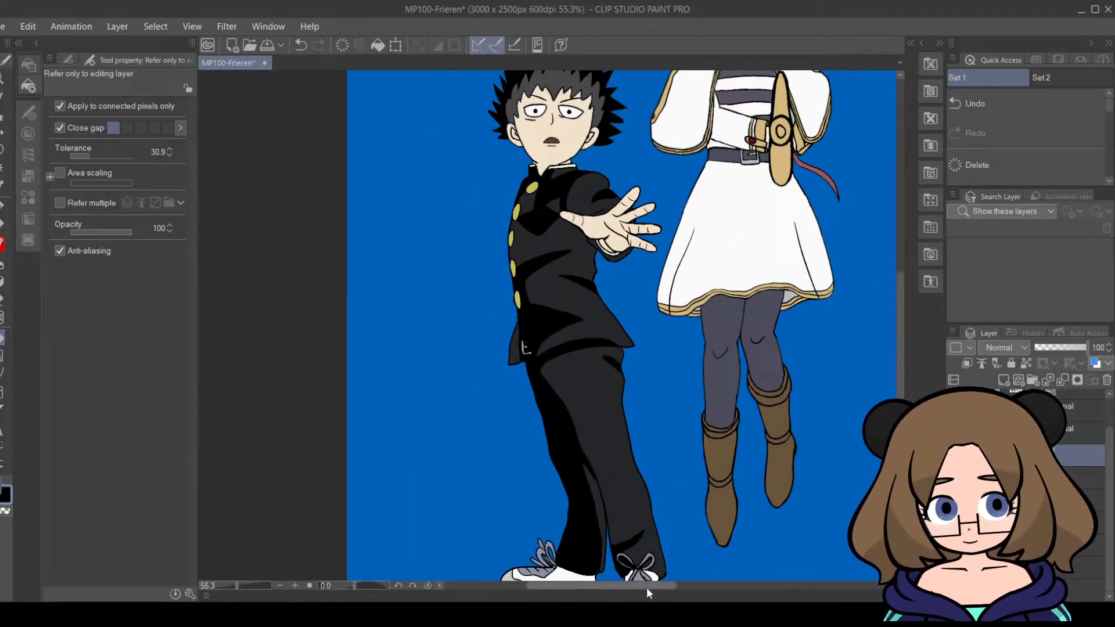
left_click_drag(648, 593, 691, 599)
left_click_drag(903, 402, 904, 457)
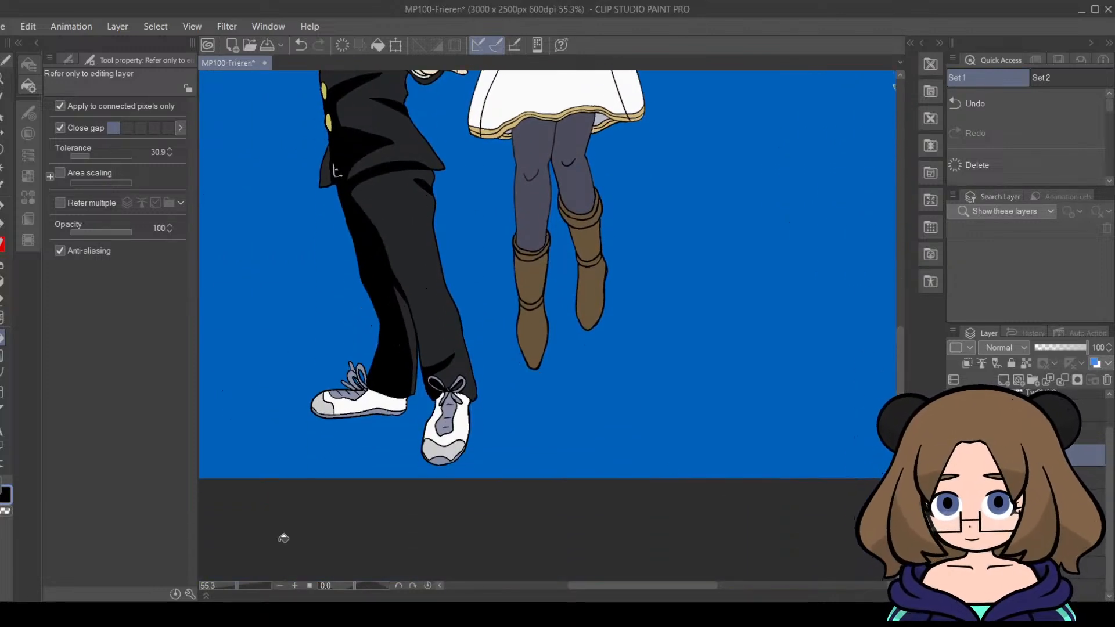
left_click_drag(245, 588, 249, 587)
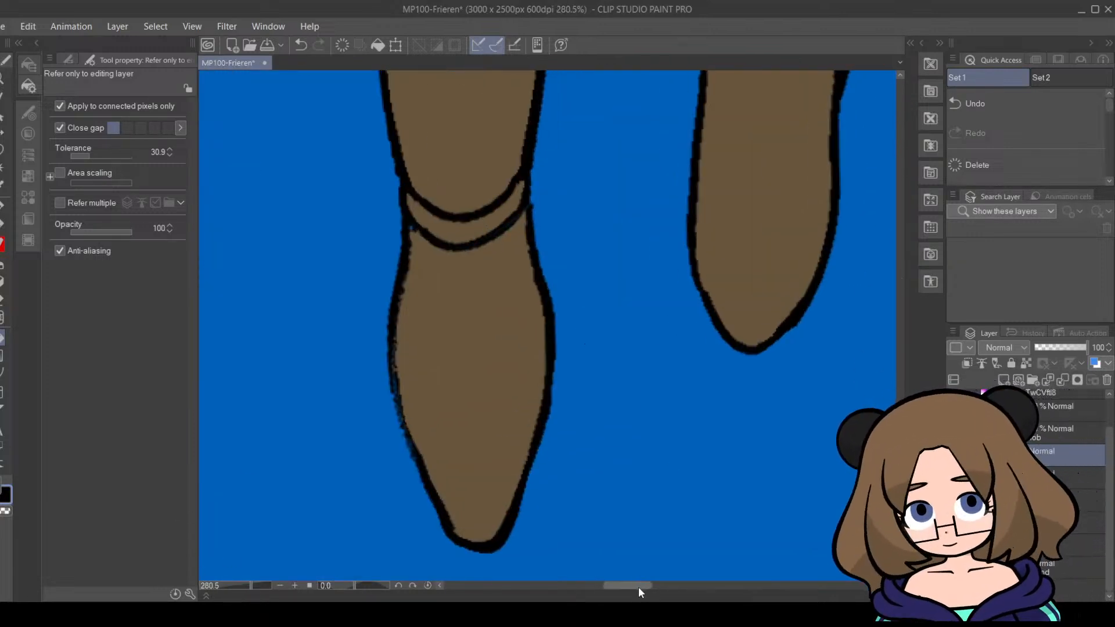
left_click_drag(639, 586, 599, 590)
left_click(27, 219)
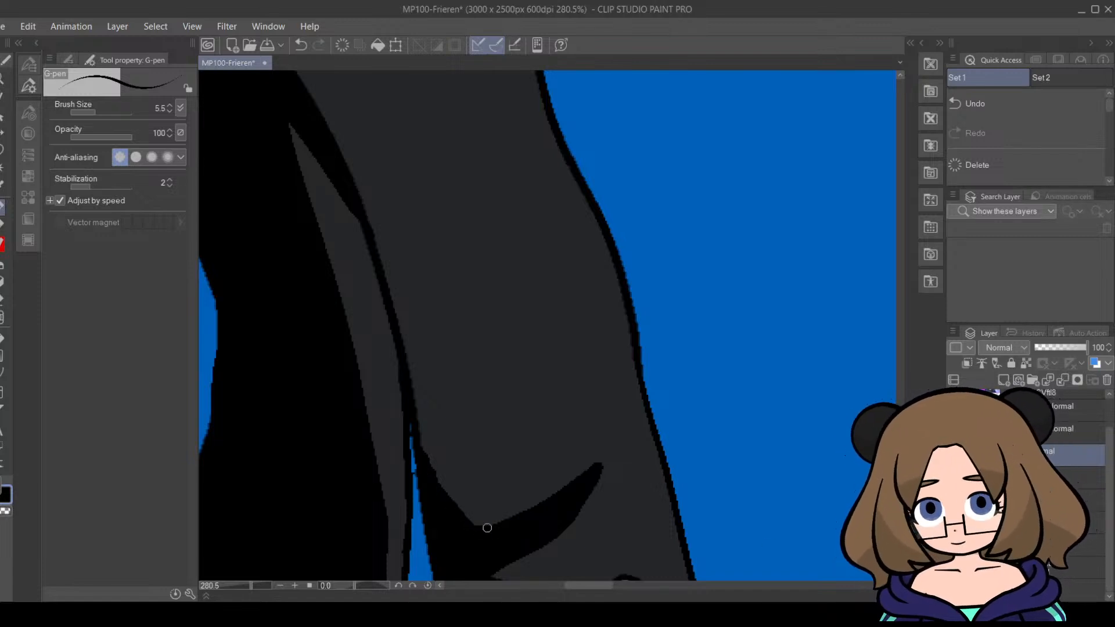
left_click_drag(253, 587, 242, 586)
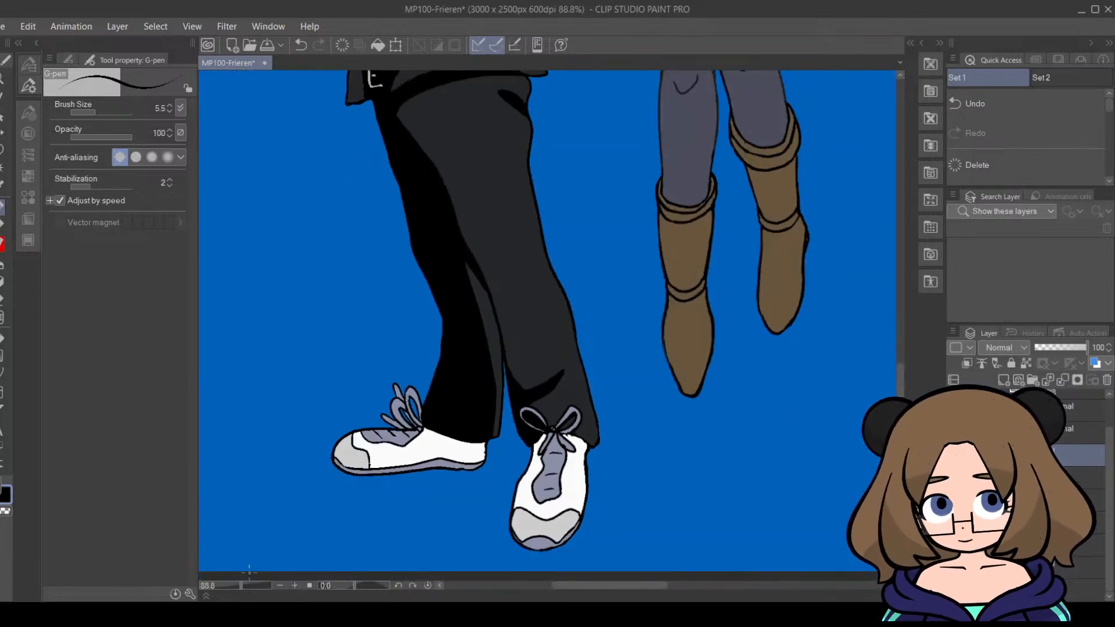
left_click_drag(902, 461, 903, 339)
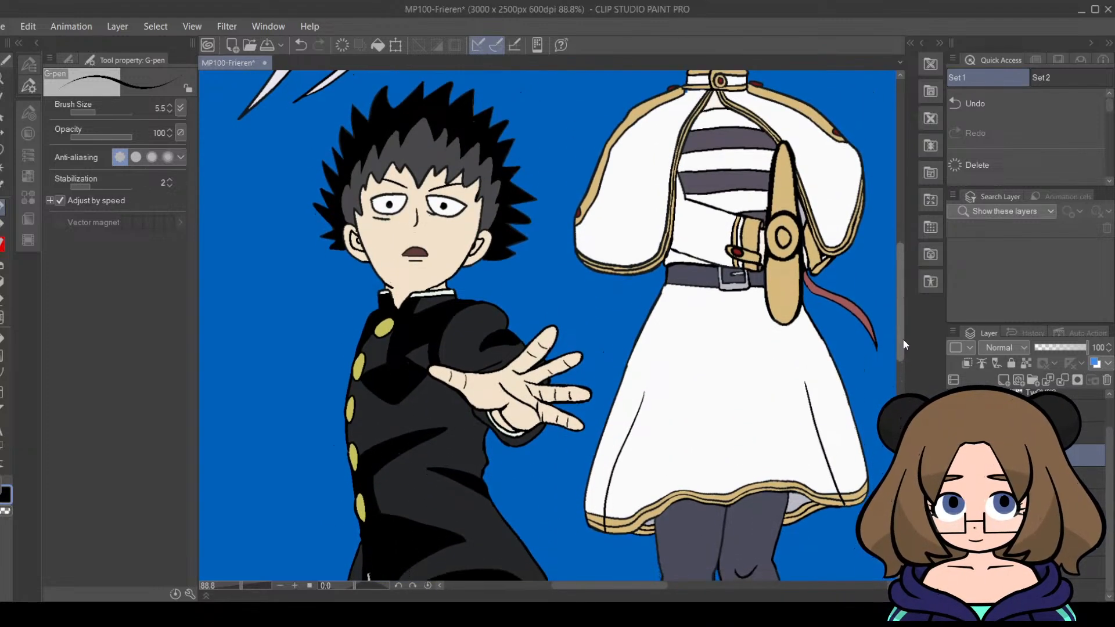
mouse_move(644, 587)
left_mouse_down()
mouse_move(740, 590)
mouse_move(639, 586)
left_mouse_up()
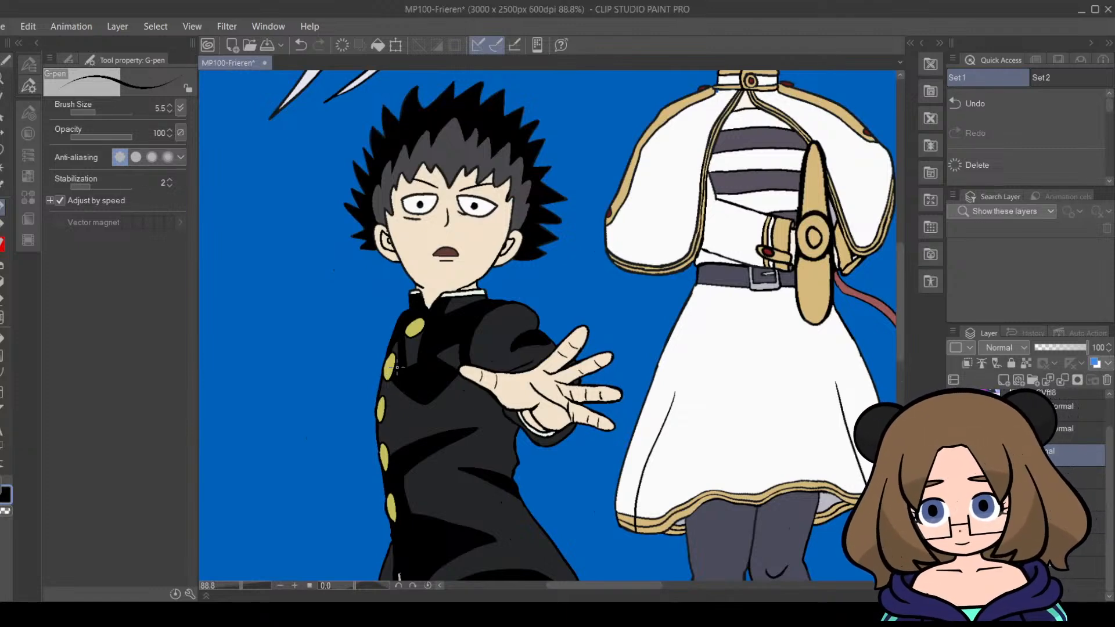
Step: Fill the remaining grey strip between the jacket's top two buttons with black and check the collar up close
left_click(244, 585)
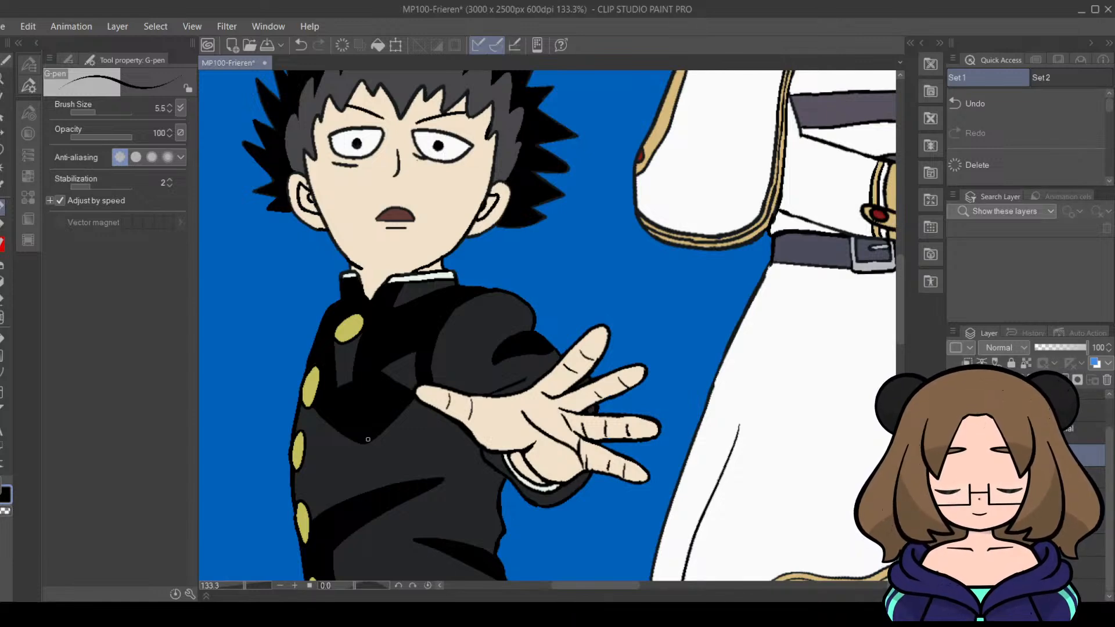
mouse_move(622, 586)
left_mouse_down()
mouse_move(780, 591)
mouse_move(601, 591)
left_mouse_up()
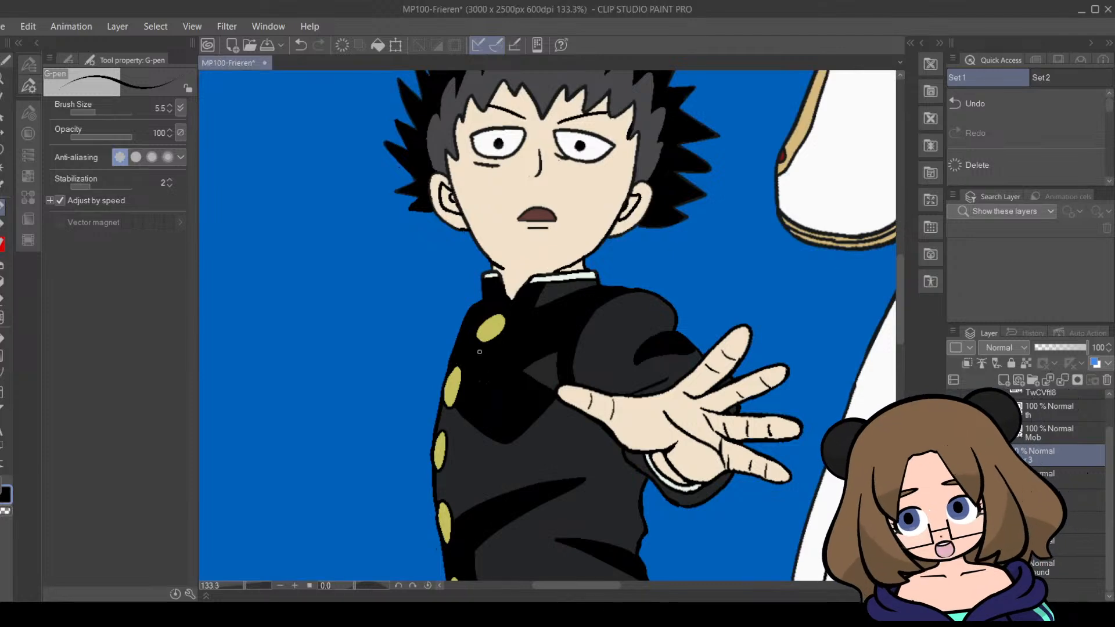
left_click_drag(245, 587, 255, 586)
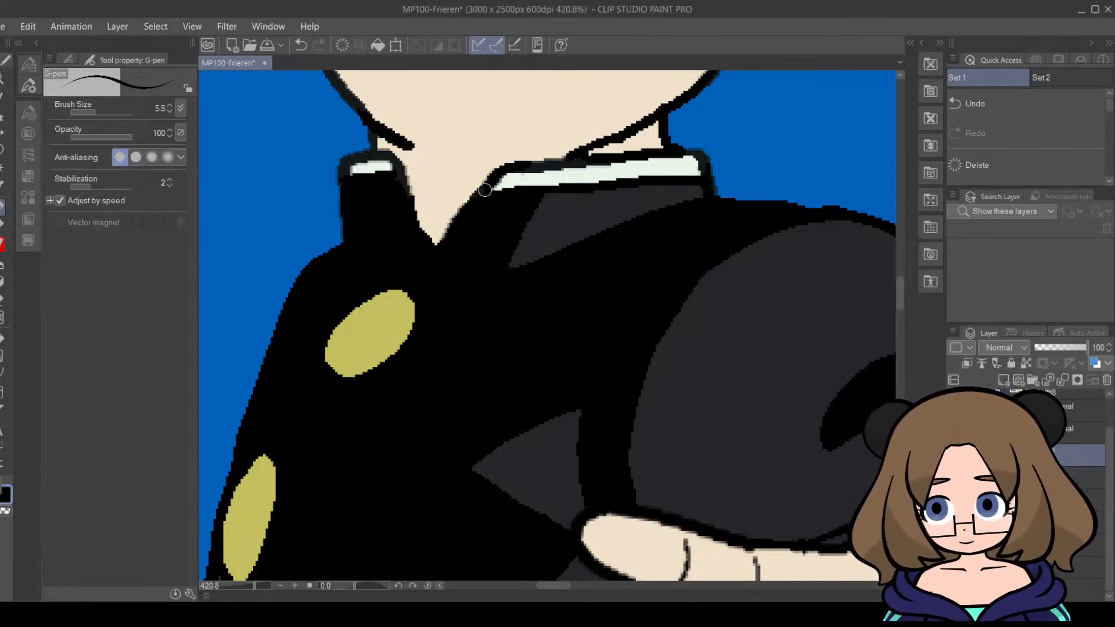
left_click_drag(256, 586, 240, 587)
mouse_move(639, 587)
left_mouse_down()
mouse_move(762, 593)
mouse_move(624, 588)
left_mouse_up()
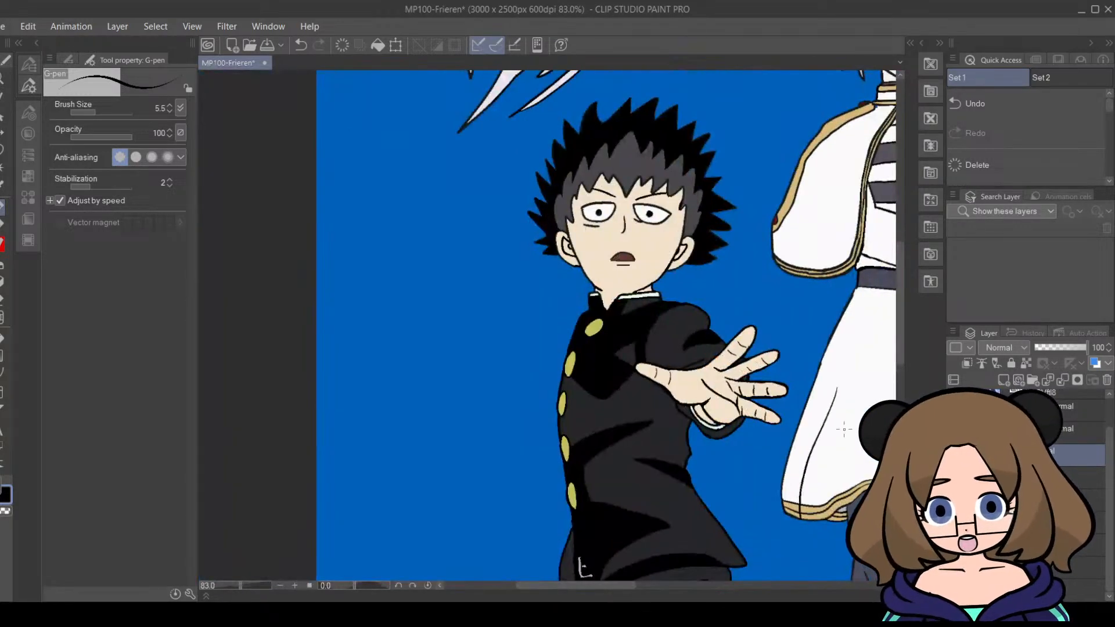
Step: Fill the small grey parts of the sleeve cuff showing behind the outstretched hand's fingers with black
left_click_drag(900, 324, 900, 379)
left_click_drag(612, 587, 641, 588)
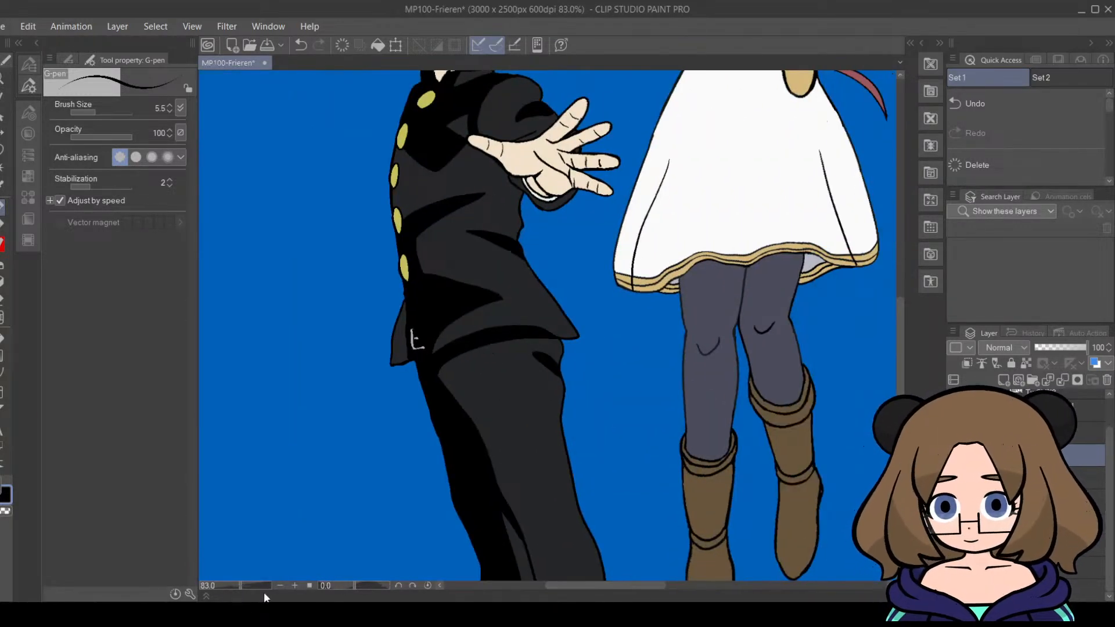
left_click_drag(240, 586, 248, 586)
left_click_drag(898, 375, 911, 318)
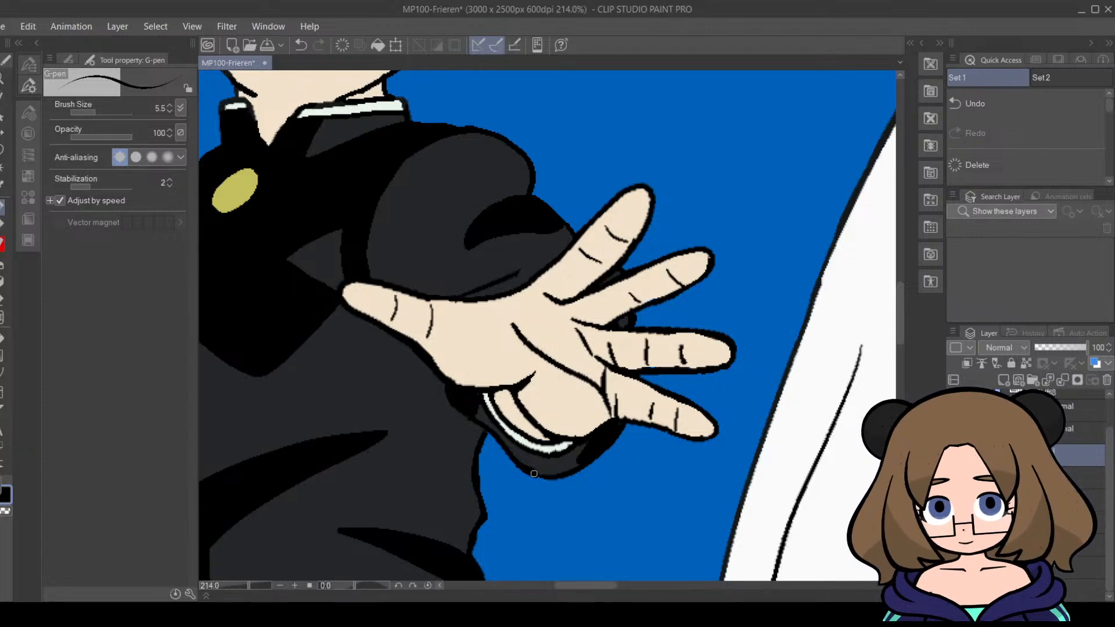
left_click(2, 299)
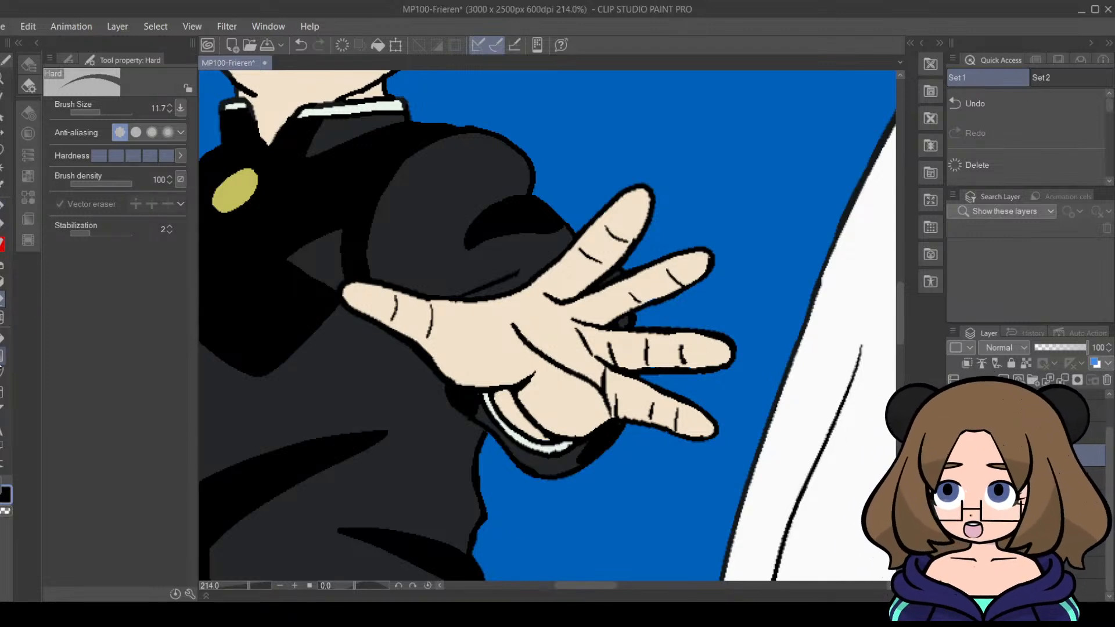
left_click(3, 212)
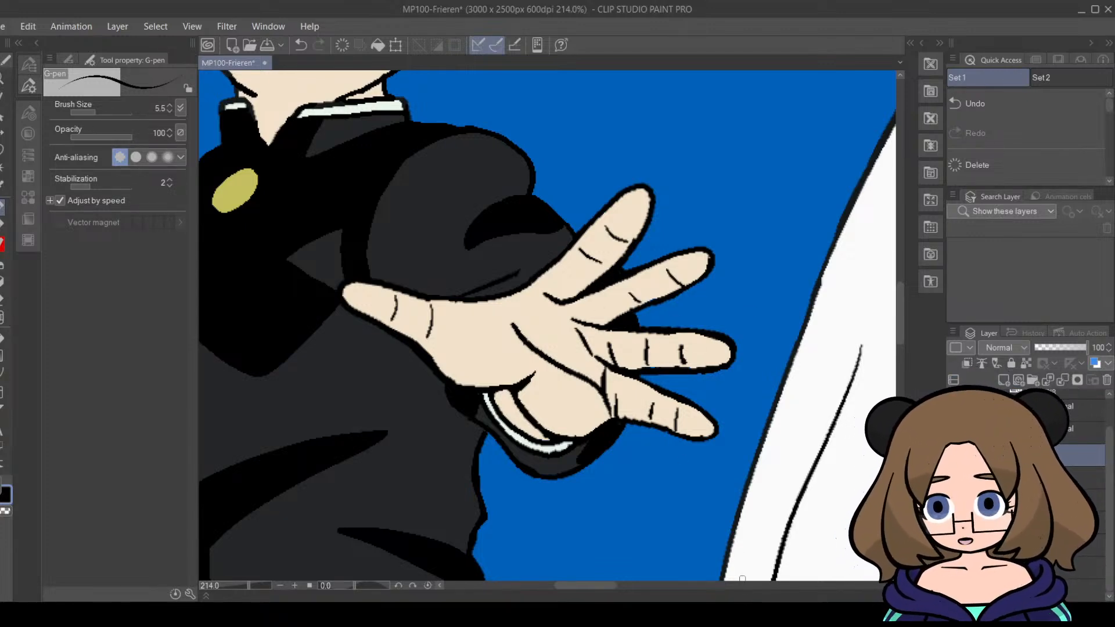
Step: Thicken the black shadow along the inner curve of the raised sleeve, just above the thumb
mouse_move(605, 586)
left_mouse_down()
mouse_move(793, 587)
mouse_move(584, 587)
left_mouse_up()
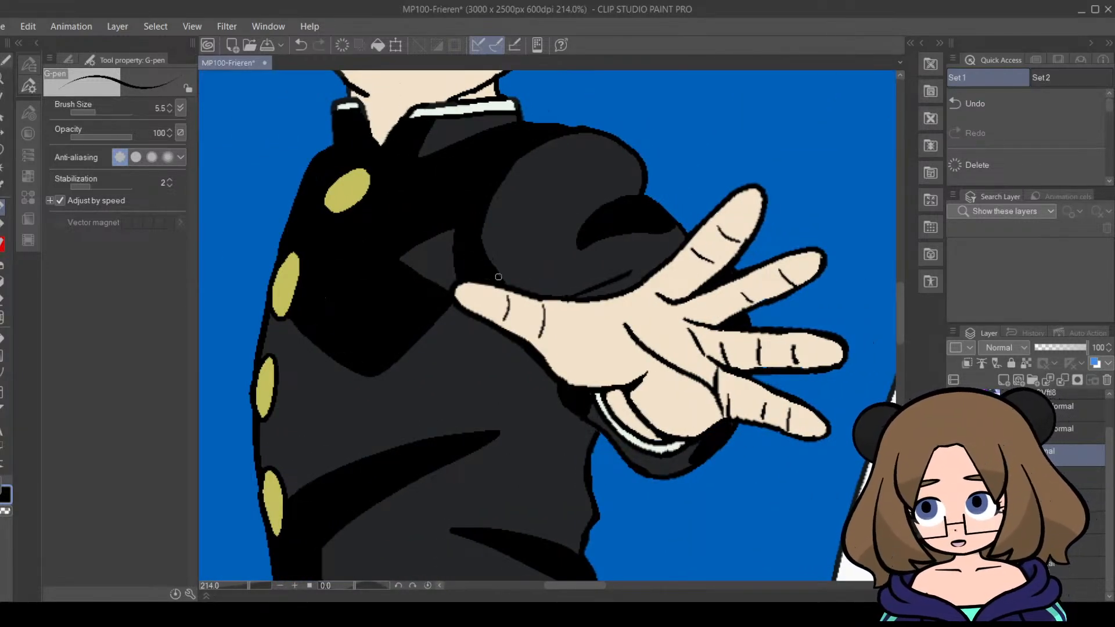
mouse_move(499, 278)
left_mouse_down()
mouse_move(479, 212)
mouse_move(493, 260)
left_mouse_up()
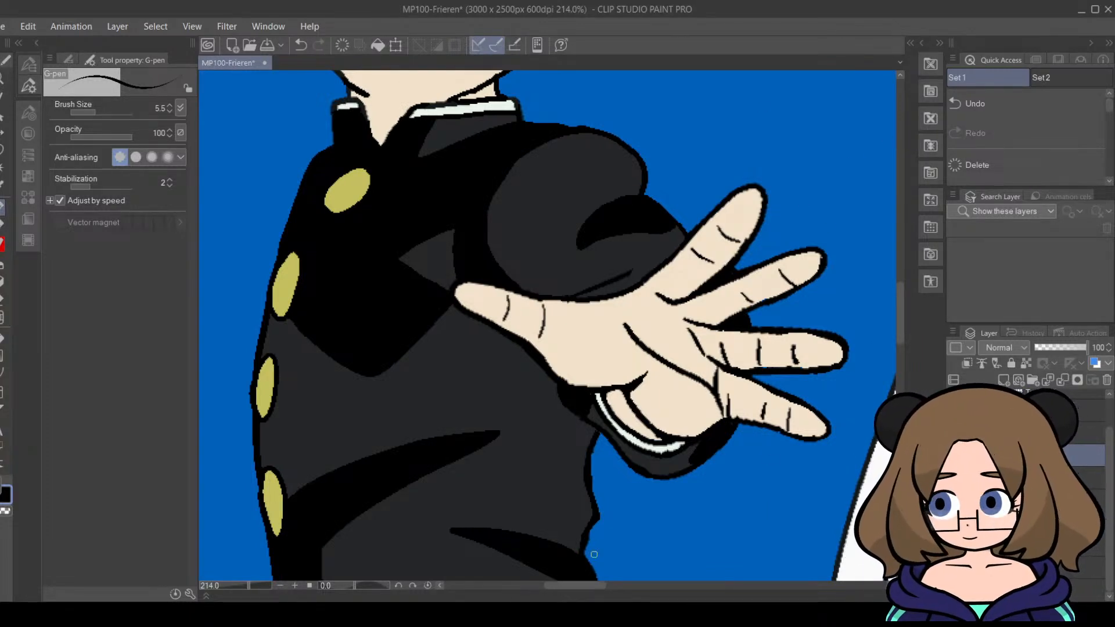
mouse_move(578, 586)
left_mouse_down()
mouse_move(758, 584)
mouse_move(562, 585)
left_mouse_up()
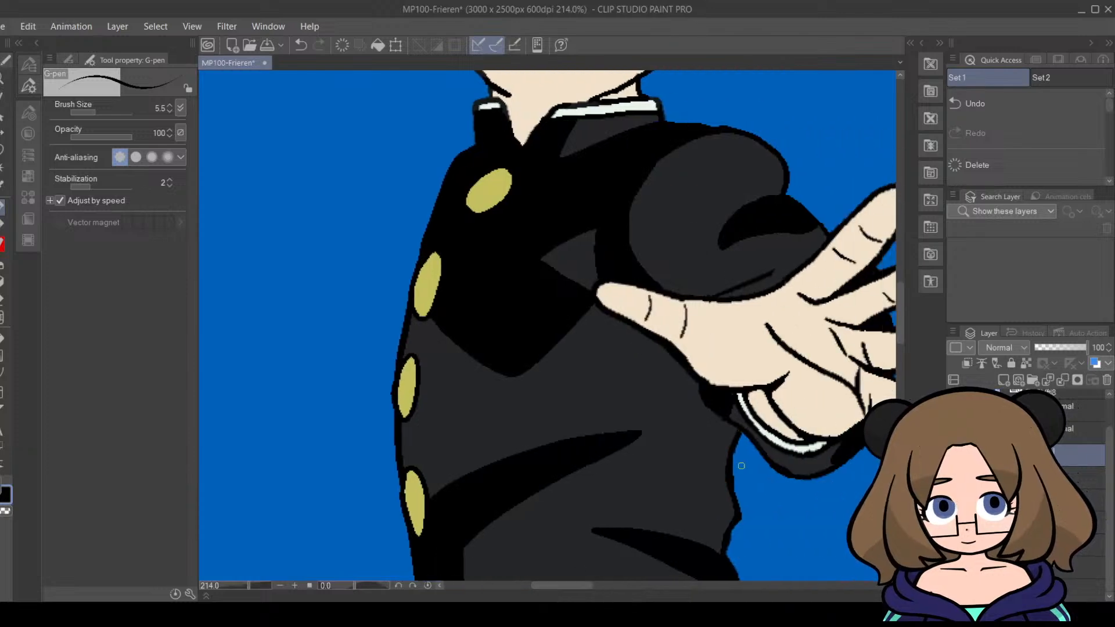
Step: Mirror the canvas horizontally to check both figures as a whole, and restore its original orientation
left_click_drag(900, 301, 898, 347)
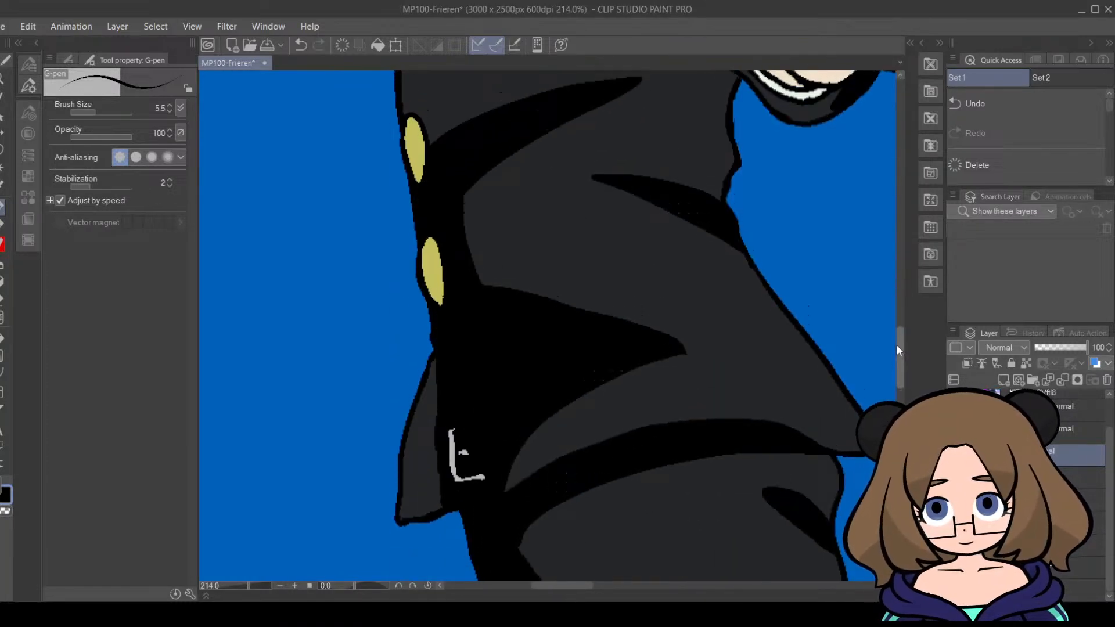
left_click_drag(251, 585, 235, 585)
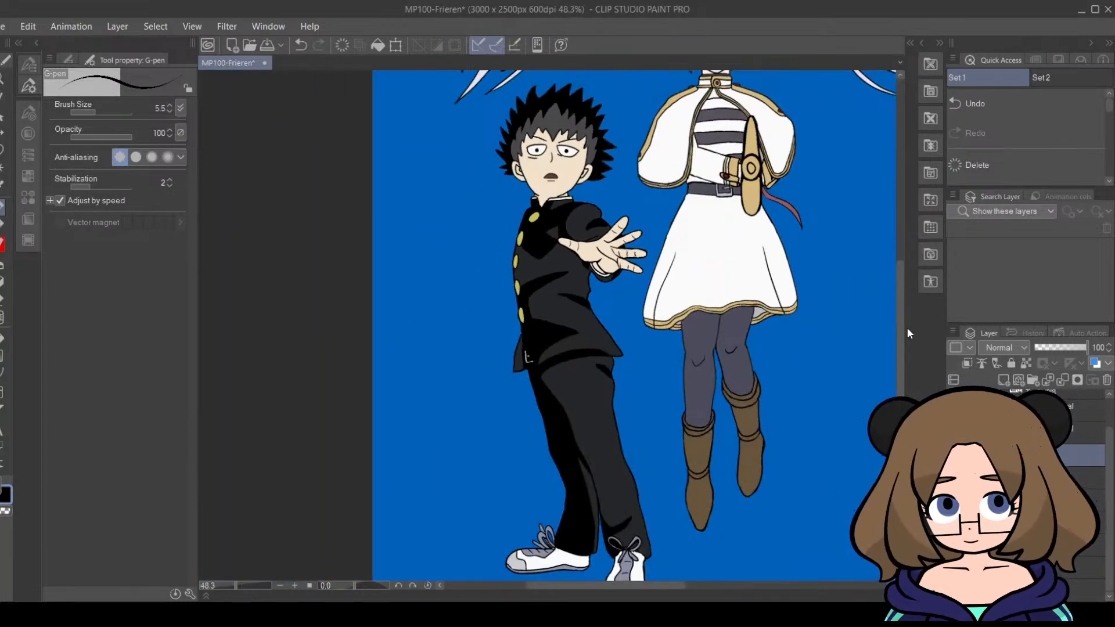
left_click_drag(901, 367, 900, 342)
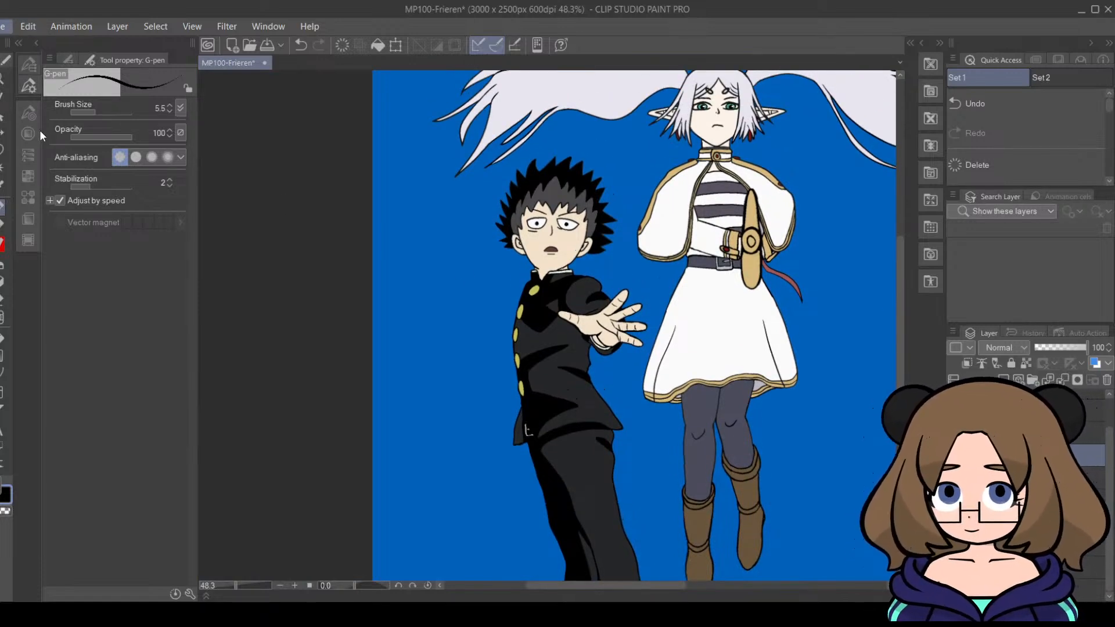
key("ctrl+s")
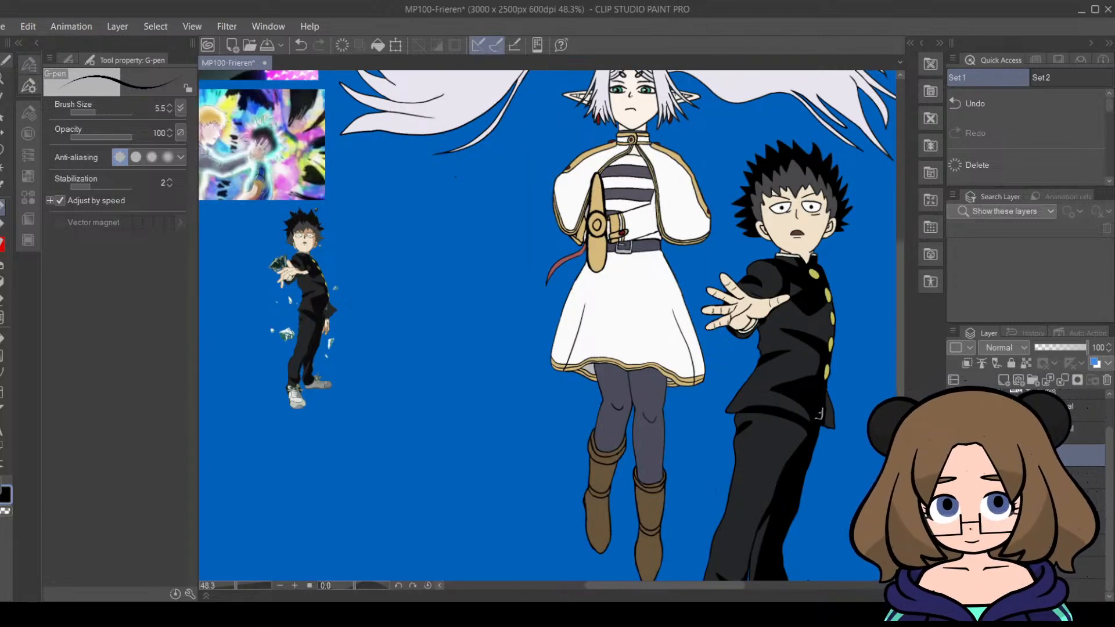
left_click_drag(604, 587, 658, 595)
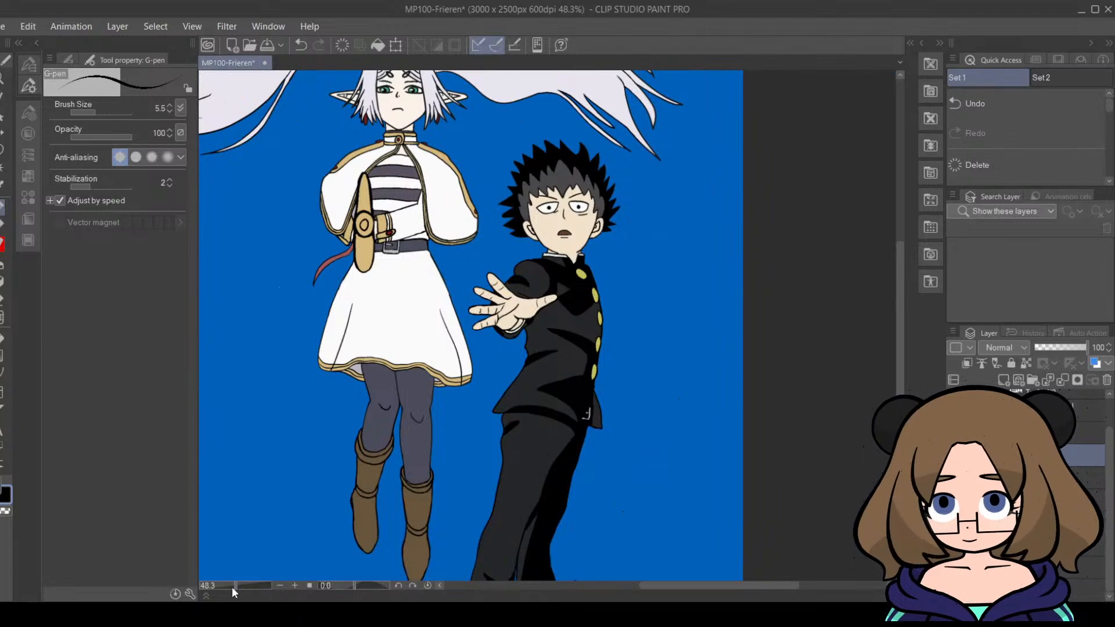
left_click_drag(232, 587, 230, 584)
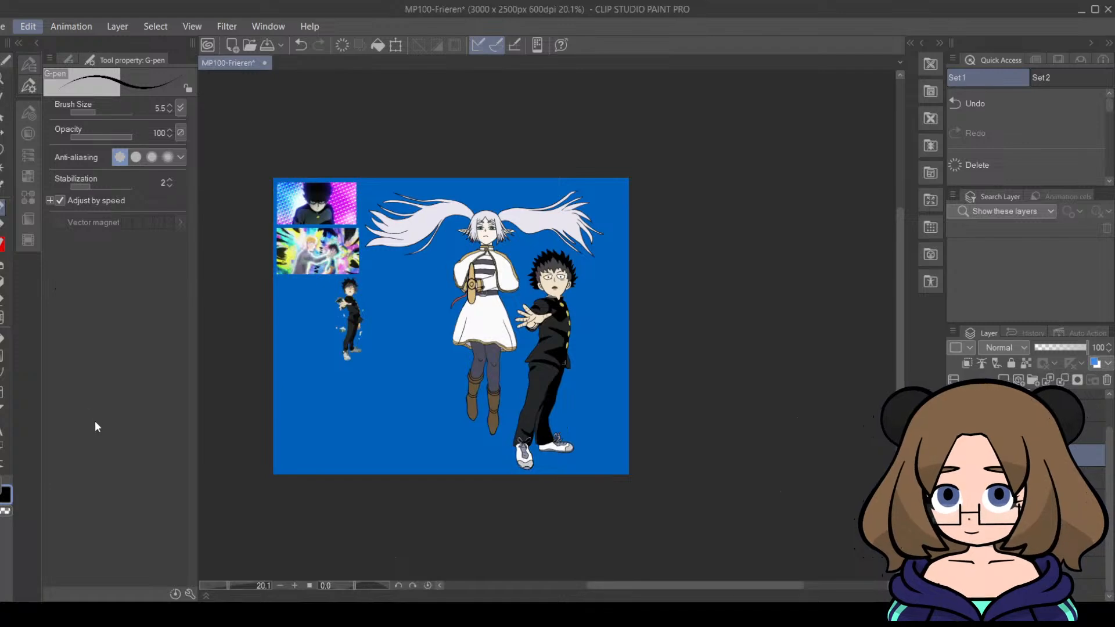
left_click(310, 484)
Step: Pick the tan skin-shadow colour from the face of the boy in the full-body reference image
left_click_drag(225, 585, 249, 585)
left_click_drag(494, 587, 753, 587)
key("i")
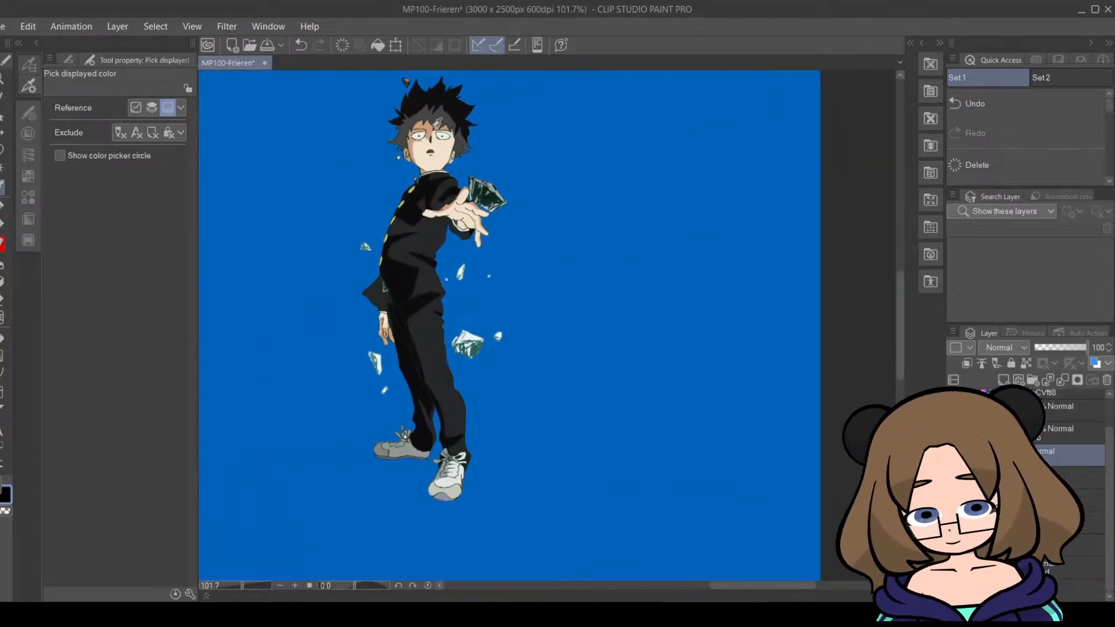
left_click(435, 124)
Step: Activate the next layer down and start the face shadow with a short G-pen stroke under the boy's right eye
mouse_move(726, 585)
left_mouse_down()
mouse_move(530, 559)
mouse_move(542, 576)
left_mouse_up()
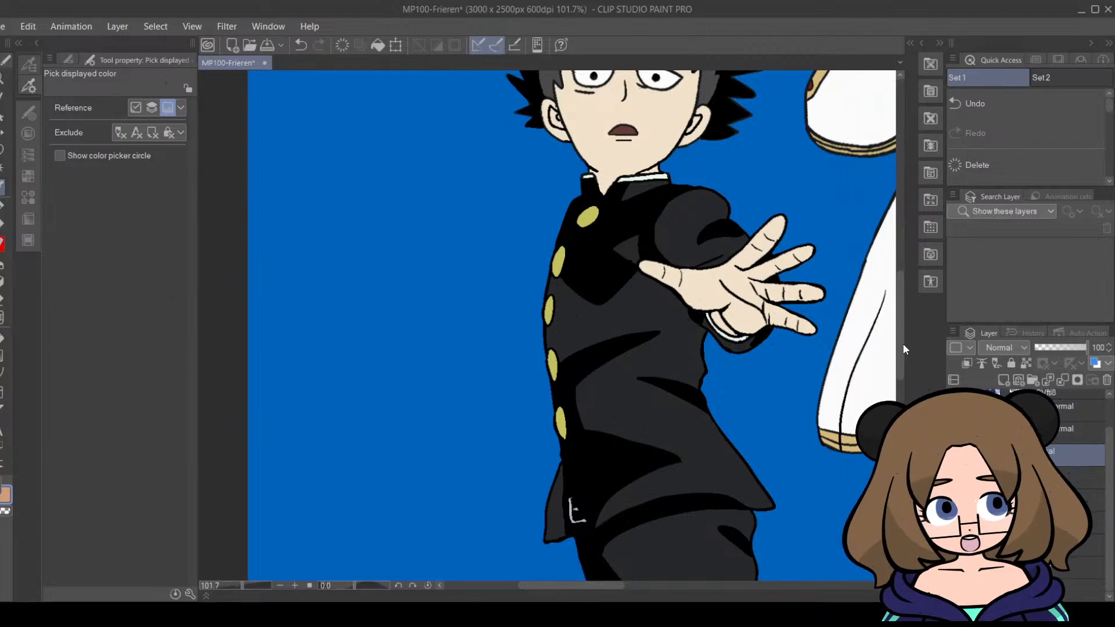
left_click_drag(900, 341, 908, 295)
left_click_drag(243, 585, 250, 586)
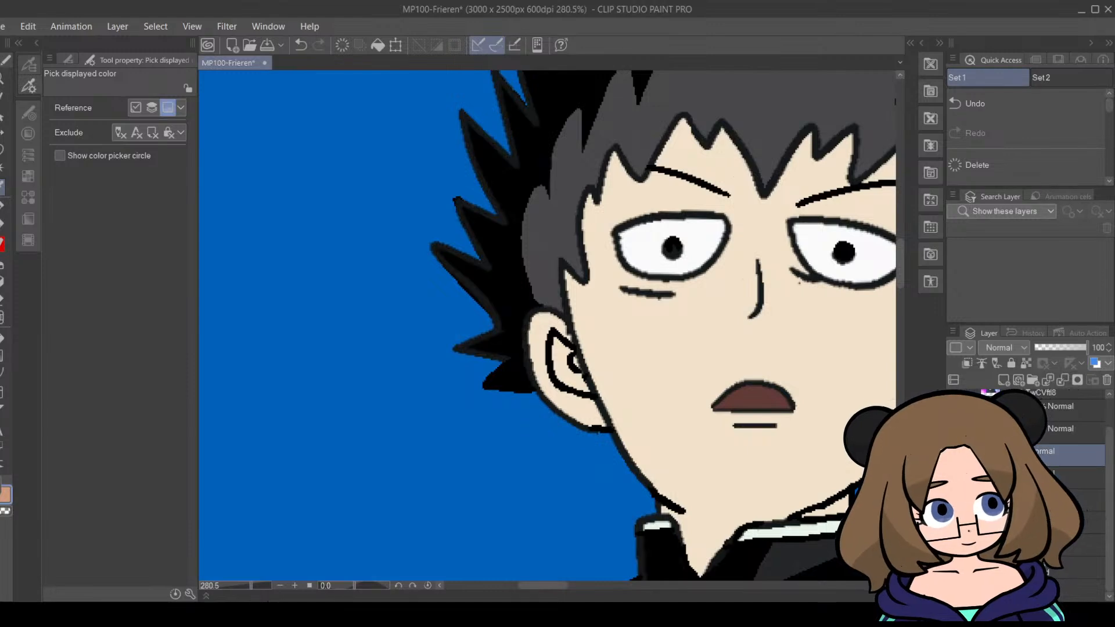
left_click(5, 214)
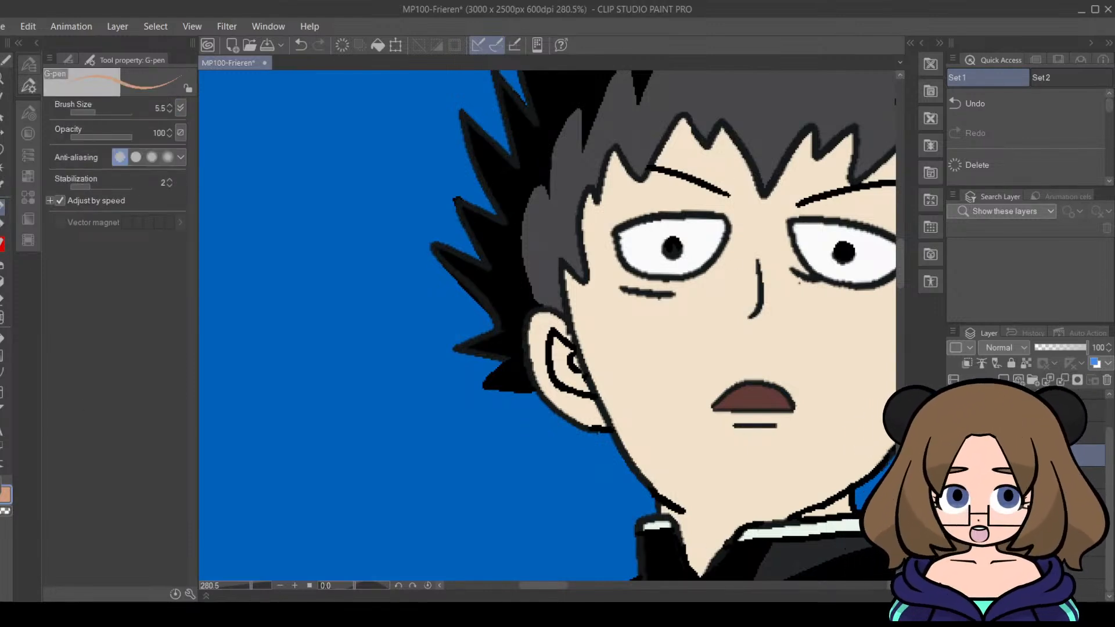
mouse_move(577, 594)
left_mouse_down()
mouse_move(871, 593)
mouse_move(780, 602)
mouse_move(764, 588)
mouse_move(564, 588)
left_mouse_up()
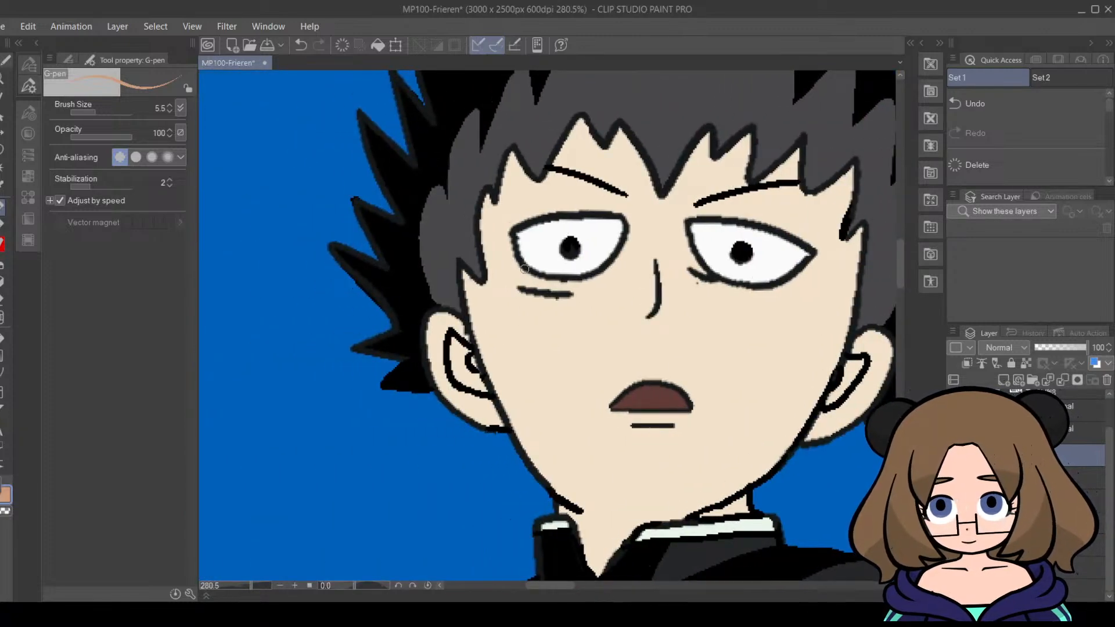
key("ctrl+z")
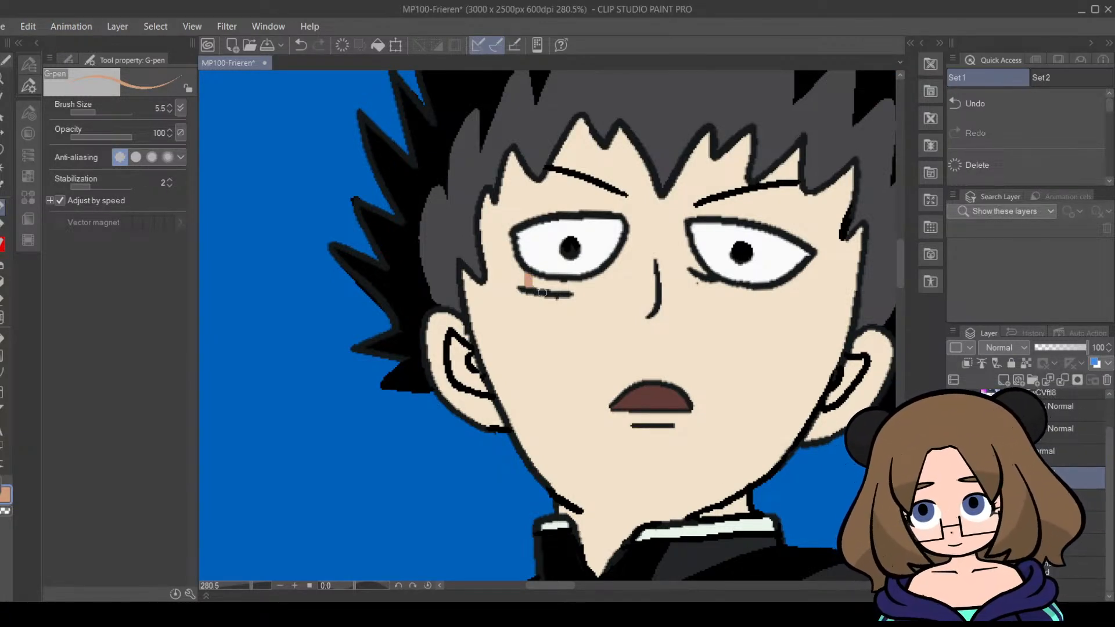
left_click_drag(529, 287, 566, 496)
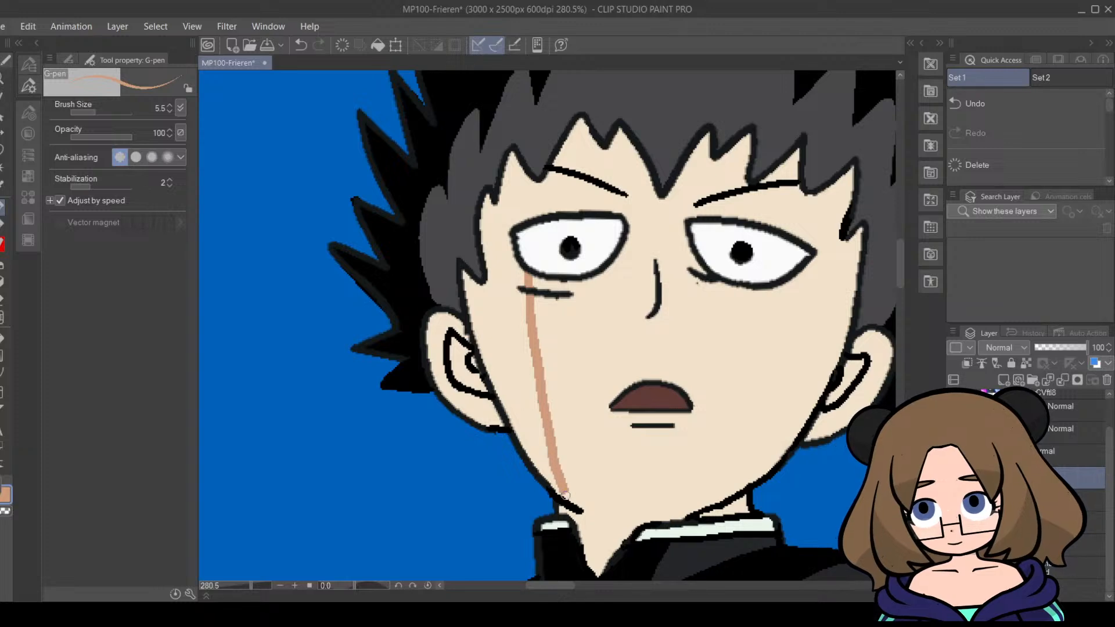
mouse_move(567, 586)
left_mouse_down()
mouse_move(775, 600)
mouse_move(574, 569)
mouse_move(549, 583)
left_mouse_up()
left_click(28, 26)
left_click(43, 40)
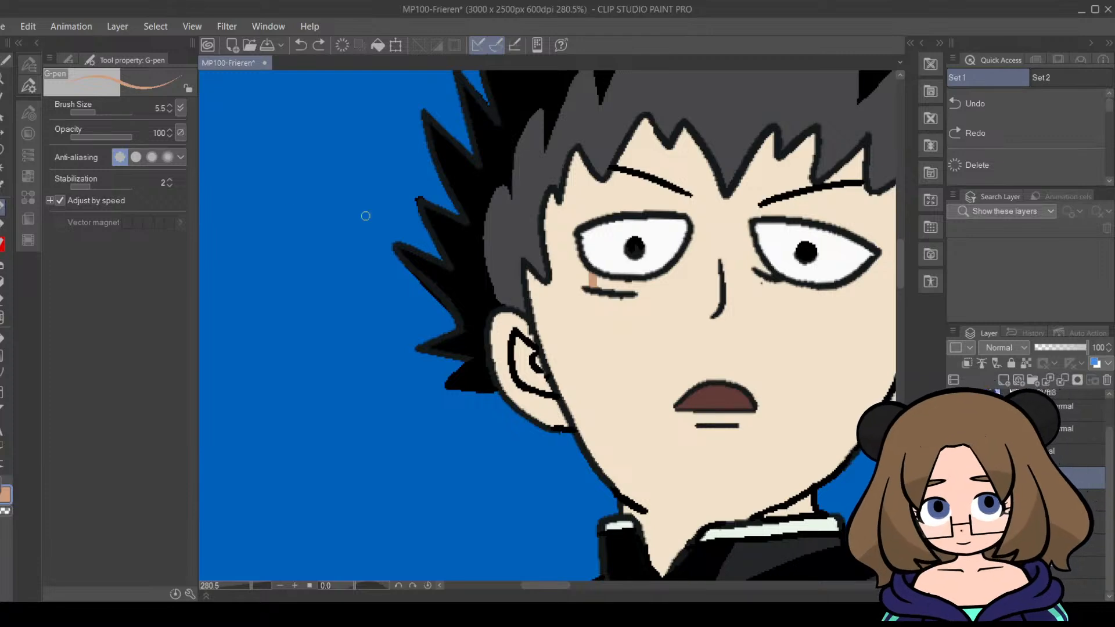
Step: Draw the tan edge of the face shadow as a curve from the right eye's outer corner down to the jaw
mouse_move(588, 272)
left_mouse_down()
mouse_move(575, 351)
mouse_move(598, 447)
mouse_move(626, 497)
left_mouse_up()
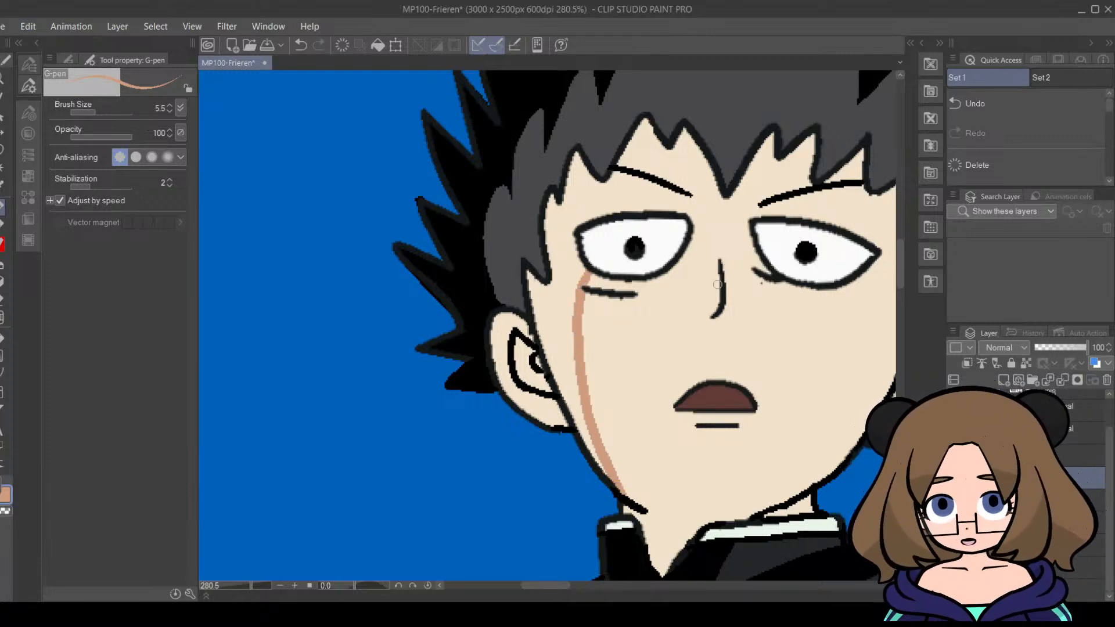
mouse_move(558, 588)
left_mouse_down()
mouse_move(775, 588)
mouse_move(555, 585)
left_mouse_up()
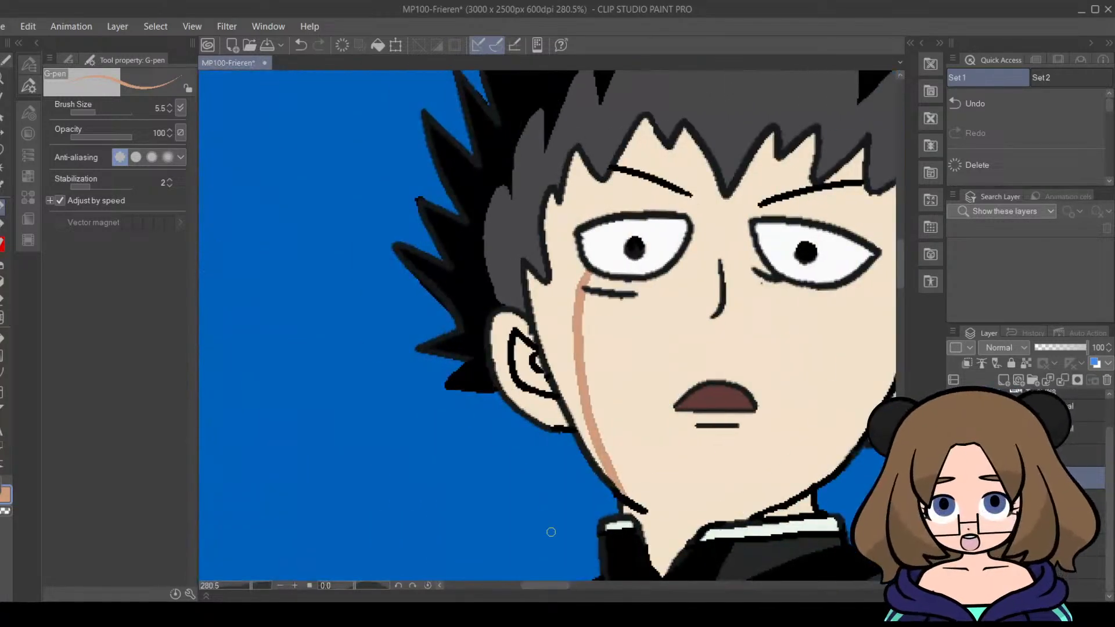
Step: Outline the tan shadow from the inner eye corner to the nose tip and from the nose bridge up over the opposite eyebrow
left_click_drag(683, 254, 698, 274)
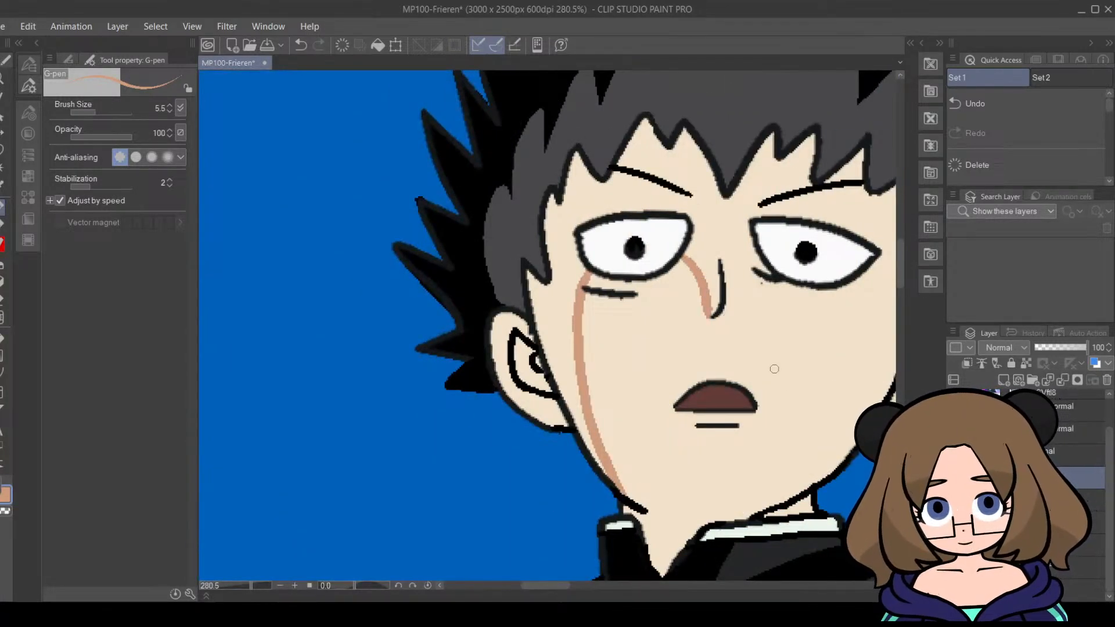
mouse_move(563, 587)
left_mouse_down()
mouse_move(793, 589)
mouse_move(564, 584)
left_mouse_up()
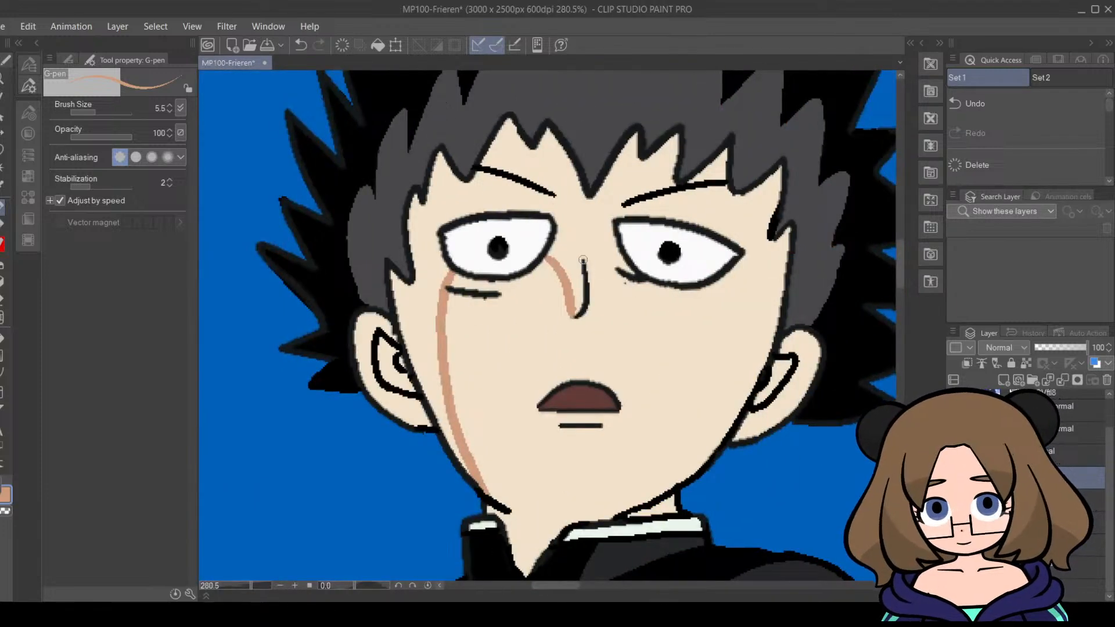
mouse_move(583, 260)
left_mouse_down()
mouse_move(617, 204)
mouse_move(674, 183)
left_mouse_up()
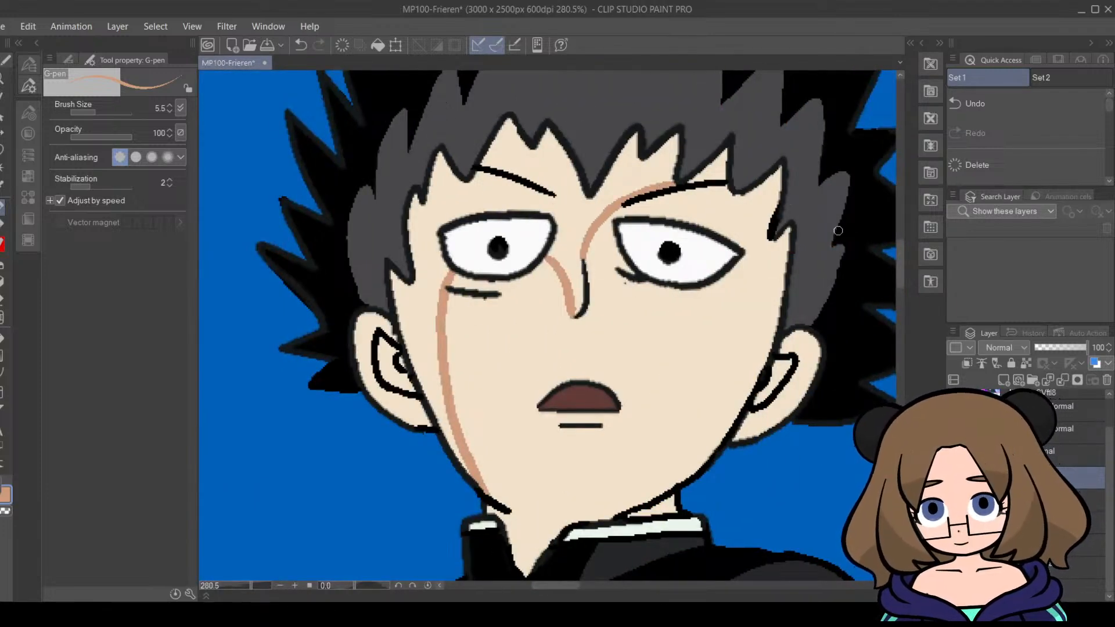
mouse_move(557, 585)
left_mouse_down()
mouse_move(760, 598)
mouse_move(513, 578)
mouse_move(568, 584)
left_mouse_up()
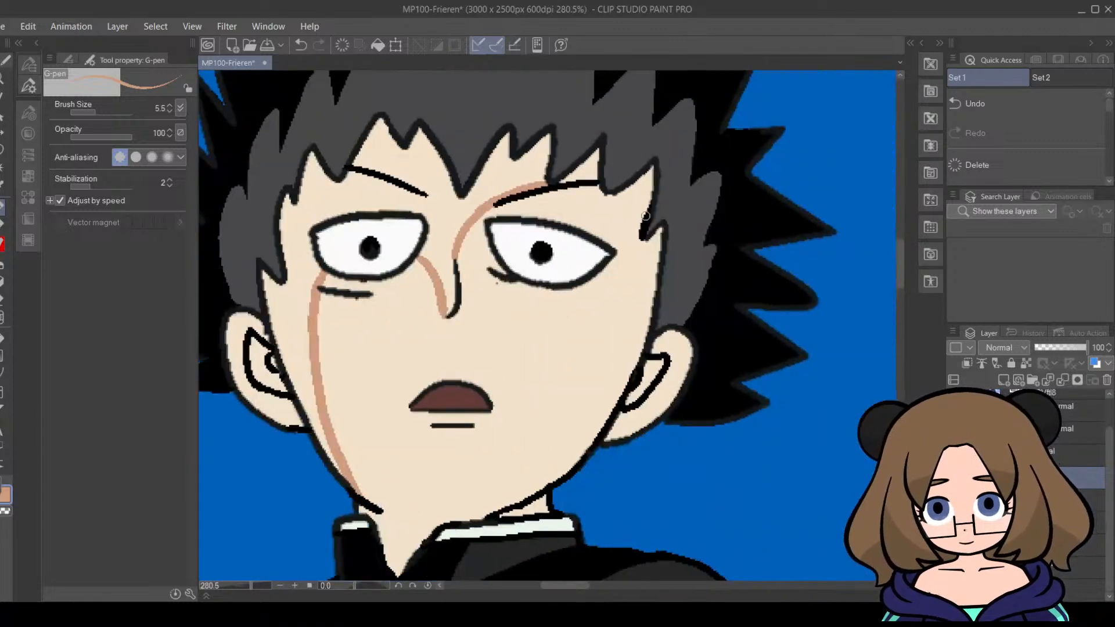
Step: Shade the boy's temple and the skin under the fringe beside the eyebrow on the lit side in tan
left_click_drag(622, 192, 643, 221)
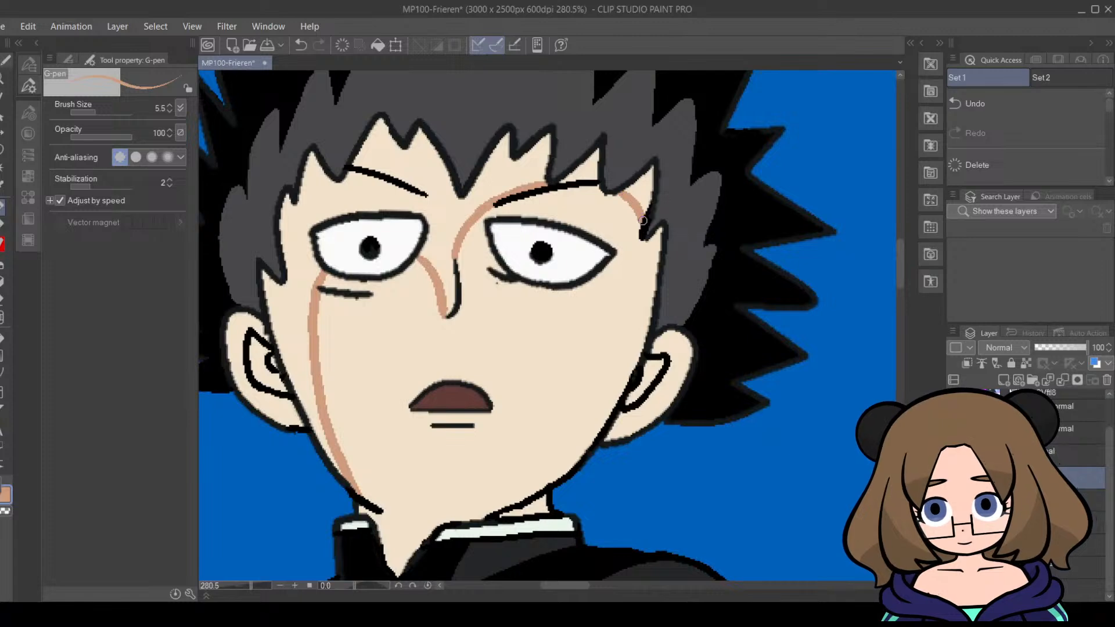
left_click_drag(655, 265, 658, 237)
left_click_drag(632, 189, 623, 192)
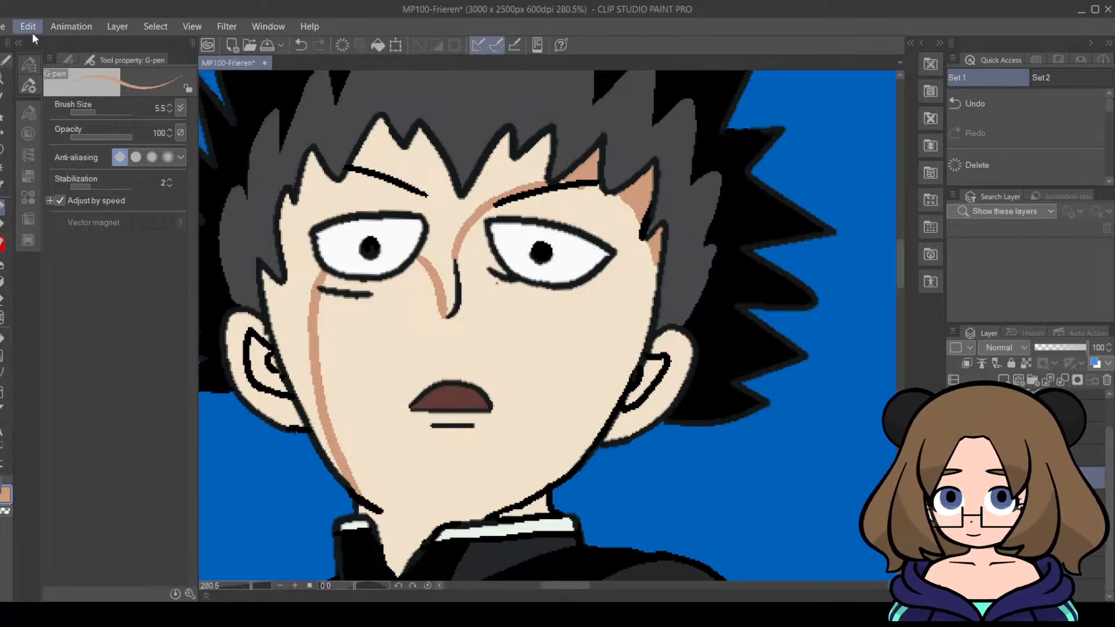
key("ctrl+z")
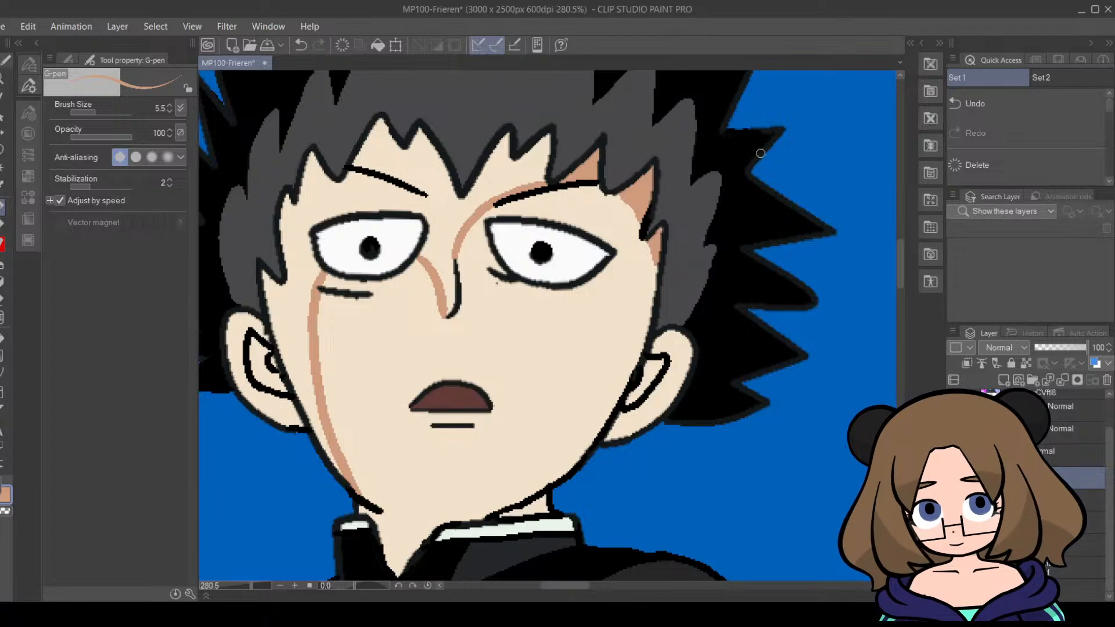
Step: Fill the tan shadow down the outlined cheek, across the forehead under the fringe and along the nose bridge
mouse_move(273, 296)
left_mouse_down()
mouse_move(266, 274)
mouse_move(301, 335)
mouse_move(304, 391)
mouse_move(288, 367)
mouse_move(318, 420)
left_mouse_up()
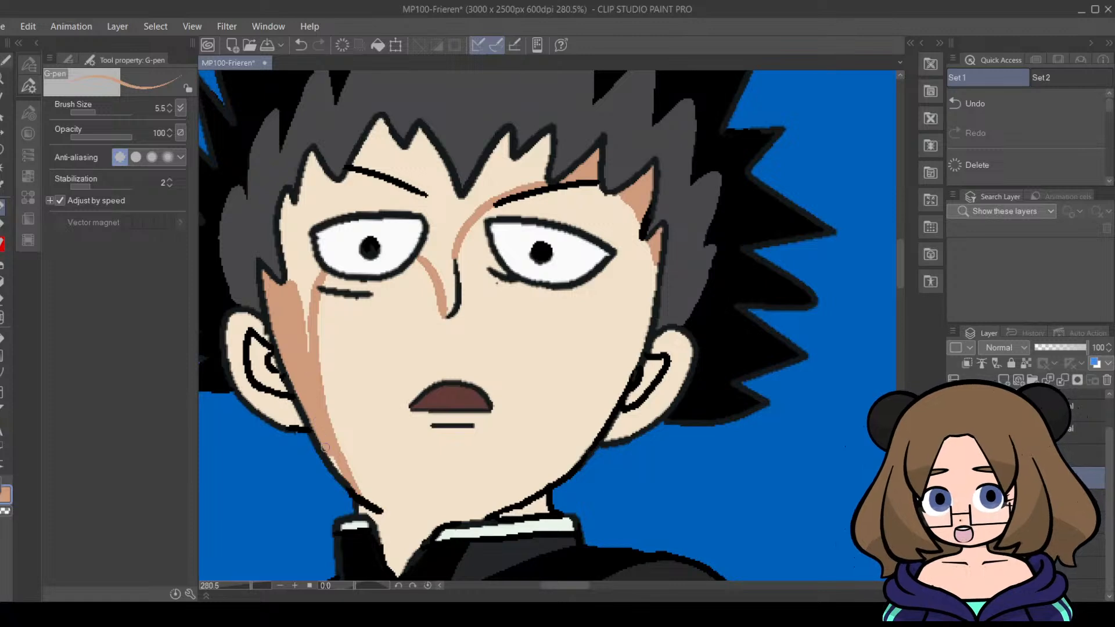
left_click_drag(307, 324, 286, 207)
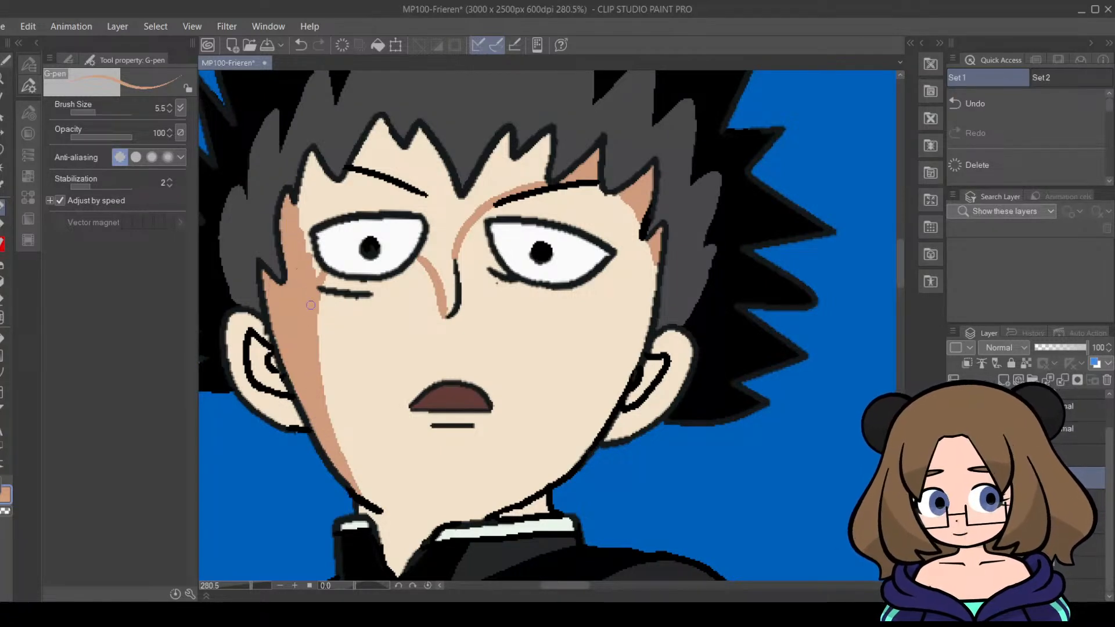
mouse_move(301, 180)
left_mouse_down()
mouse_move(313, 153)
mouse_move(314, 207)
left_mouse_up()
mouse_move(385, 152)
left_mouse_down()
mouse_move(352, 181)
mouse_move(397, 190)
mouse_move(399, 157)
mouse_move(414, 182)
mouse_move(423, 136)
mouse_move(449, 186)
mouse_move(423, 132)
mouse_move(406, 162)
mouse_move(464, 191)
mouse_move(504, 136)
left_mouse_up()
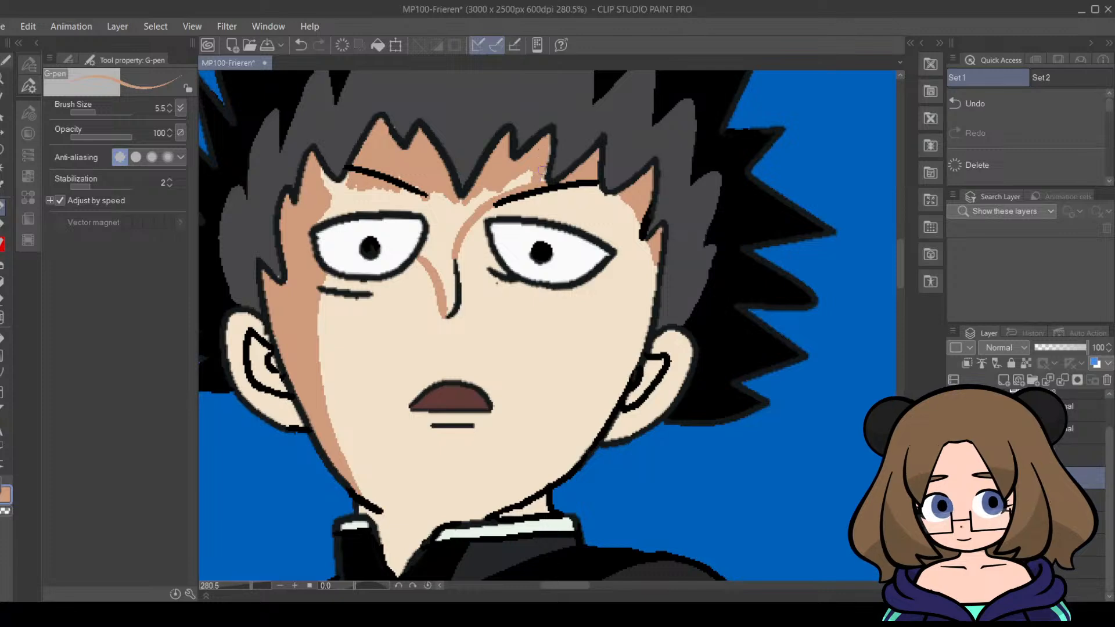
mouse_move(507, 187)
left_mouse_down()
mouse_move(446, 222)
mouse_move(440, 191)
mouse_move(453, 201)
mouse_move(431, 257)
left_mouse_up()
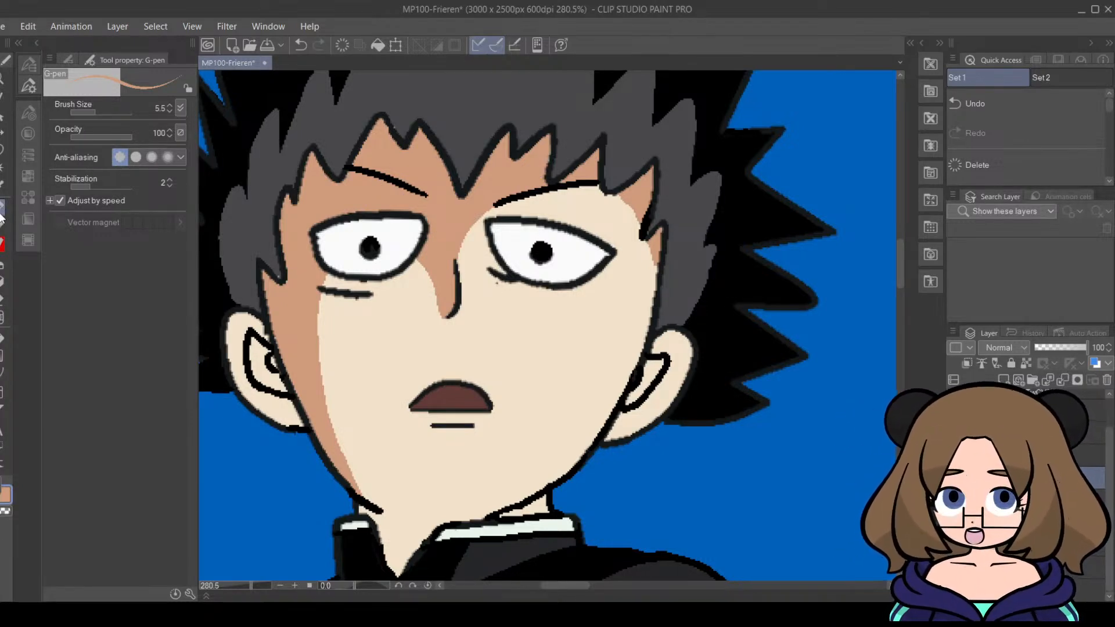
left_click(1, 484)
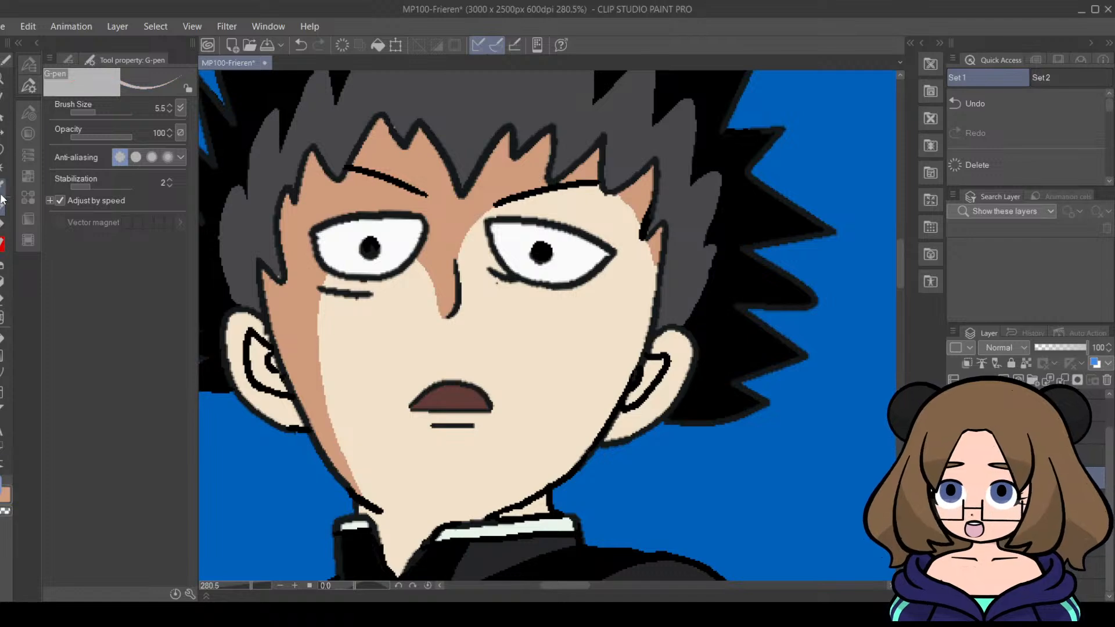
left_click(1, 187)
key("p")
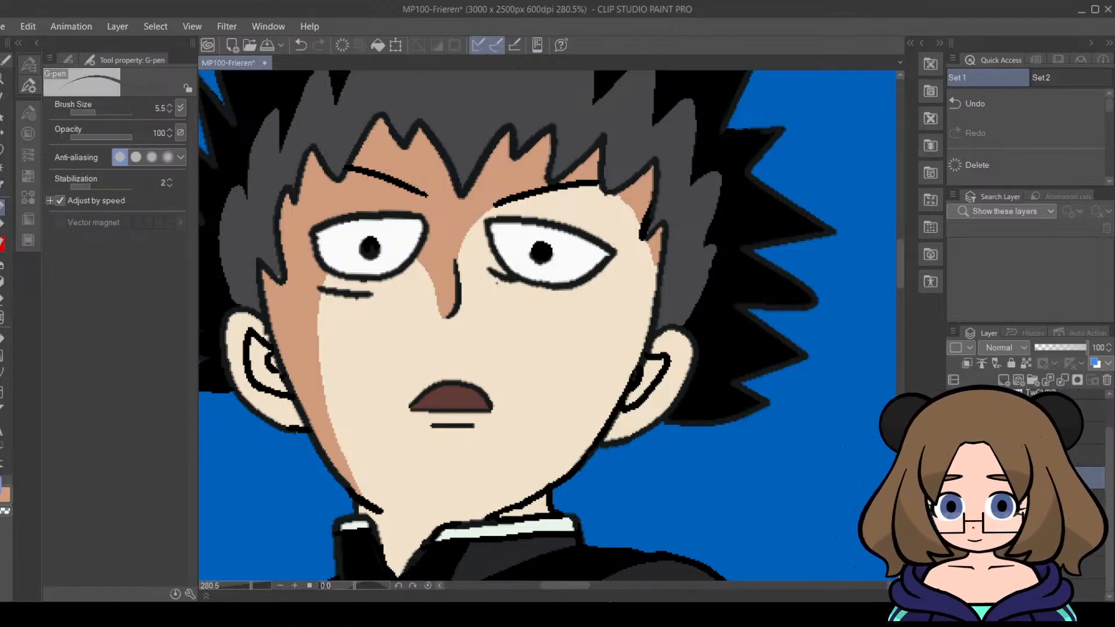
Step: Paint the tan shadow on the boy's neck beside the collar and on the ear next to the shaded cheek
left_click_drag(251, 586, 242, 581)
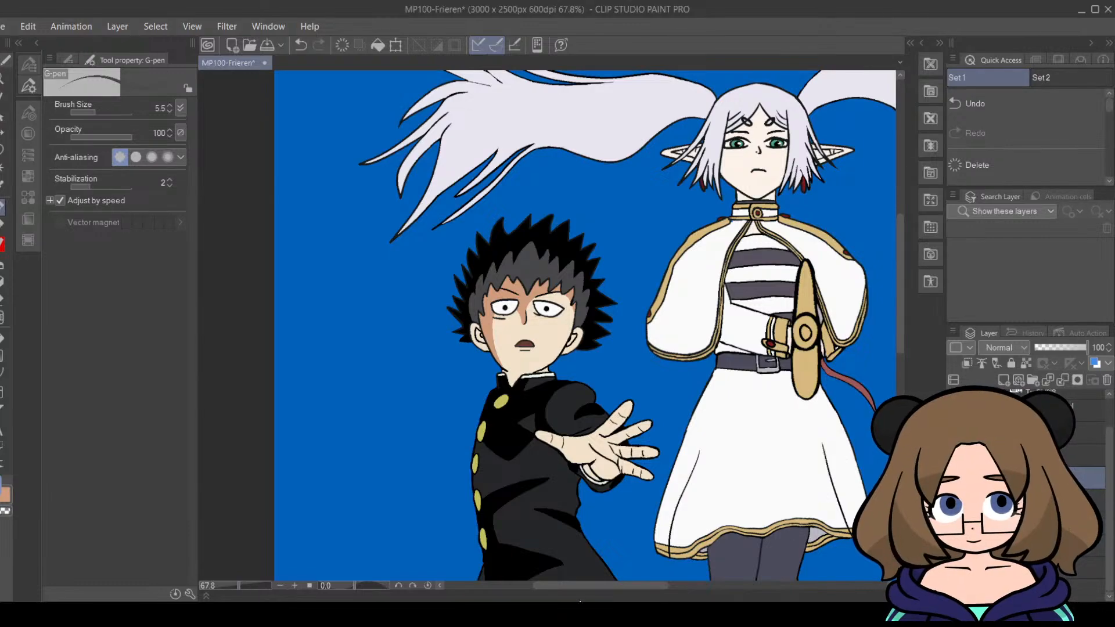
mouse_move(610, 585)
left_mouse_down()
mouse_move(707, 599)
mouse_move(590, 600)
mouse_move(541, 585)
left_mouse_up()
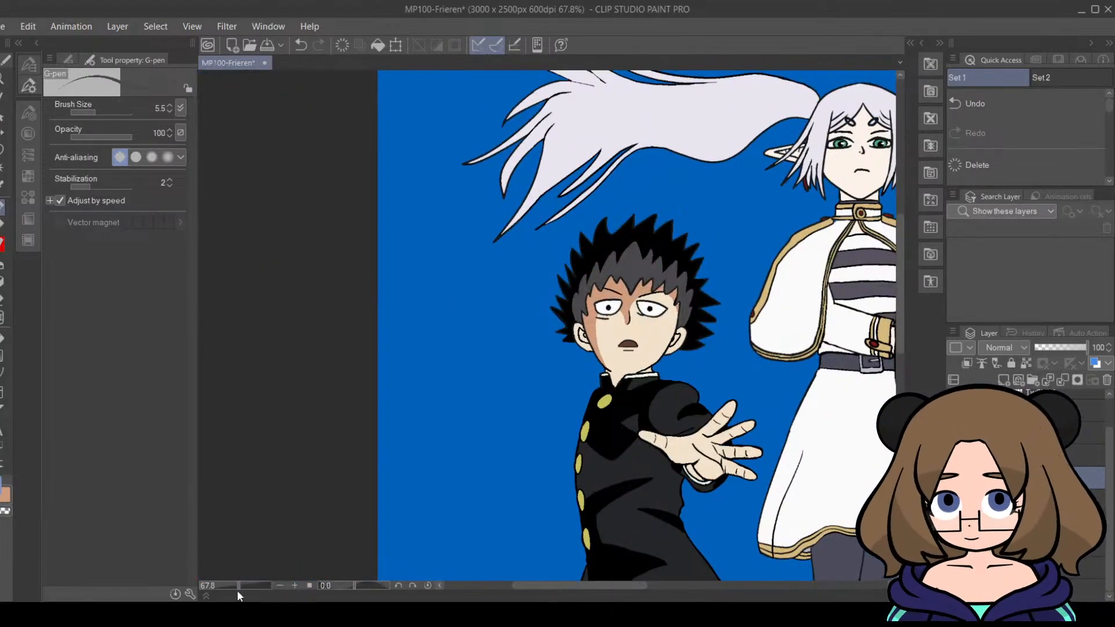
left_click_drag(238, 586, 249, 586)
left_click_drag(552, 585, 579, 587)
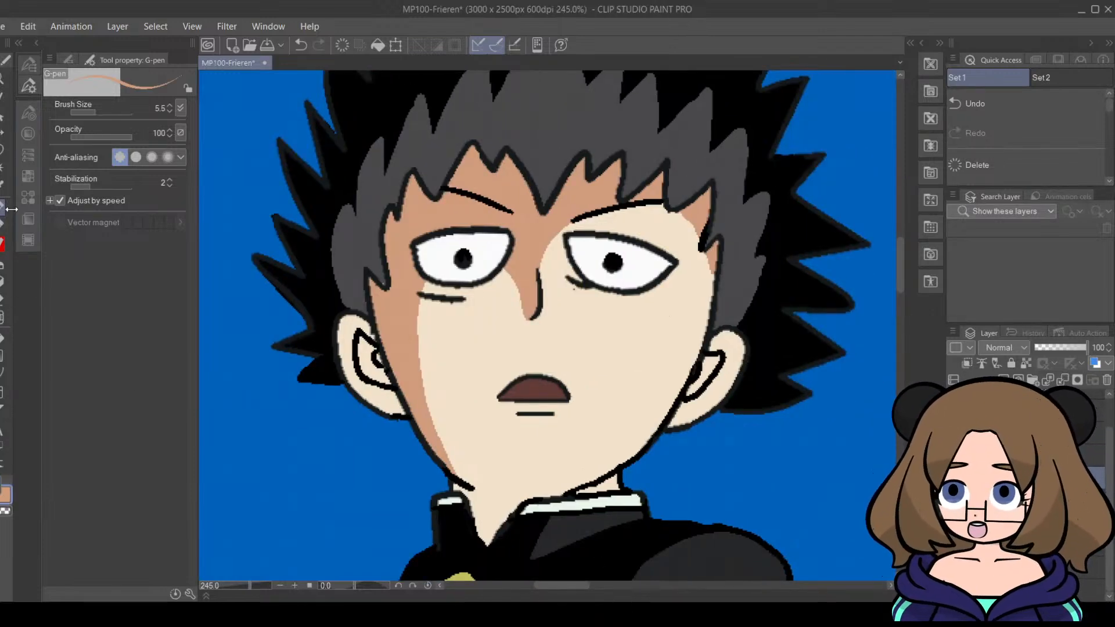
left_click_drag(902, 277, 902, 306)
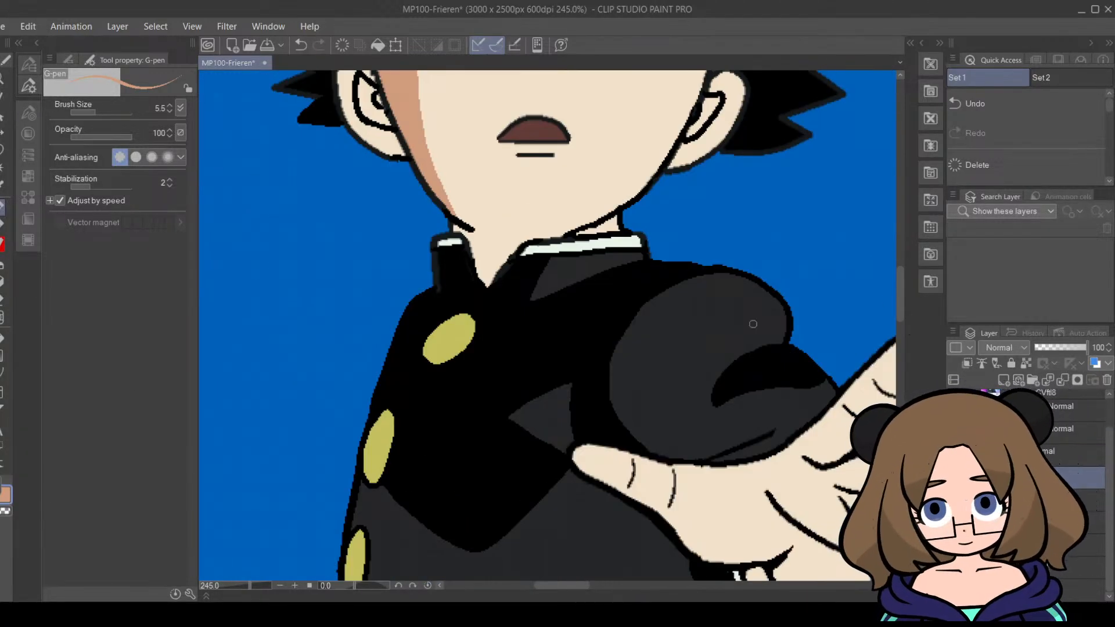
left_click_drag(481, 268, 487, 282)
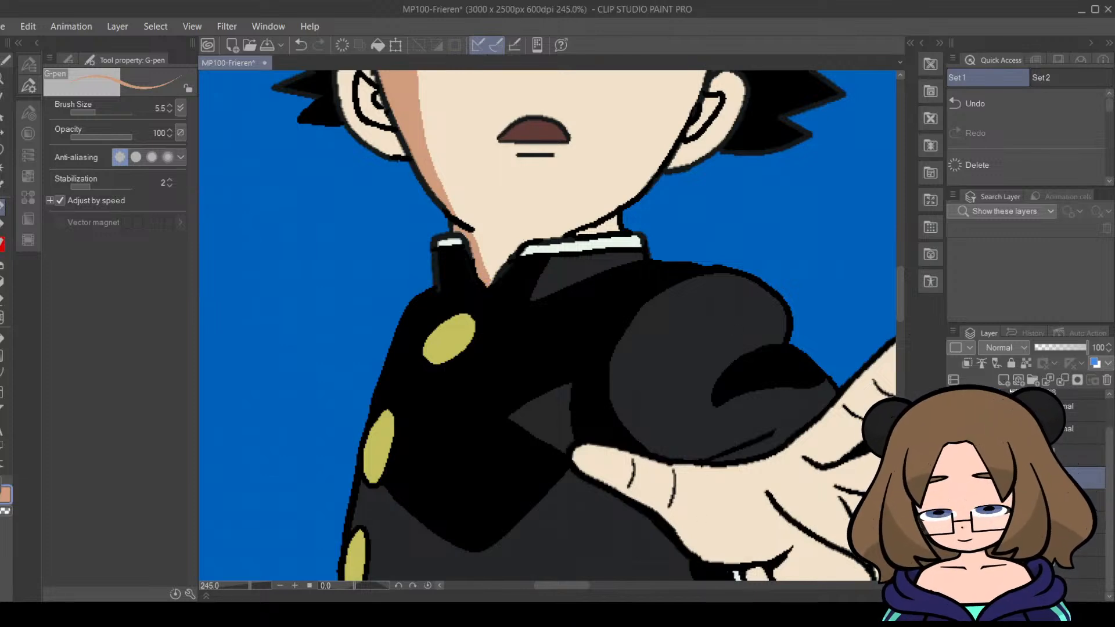
mouse_move(566, 586)
left_mouse_down()
mouse_move(762, 586)
mouse_move(557, 585)
left_mouse_up()
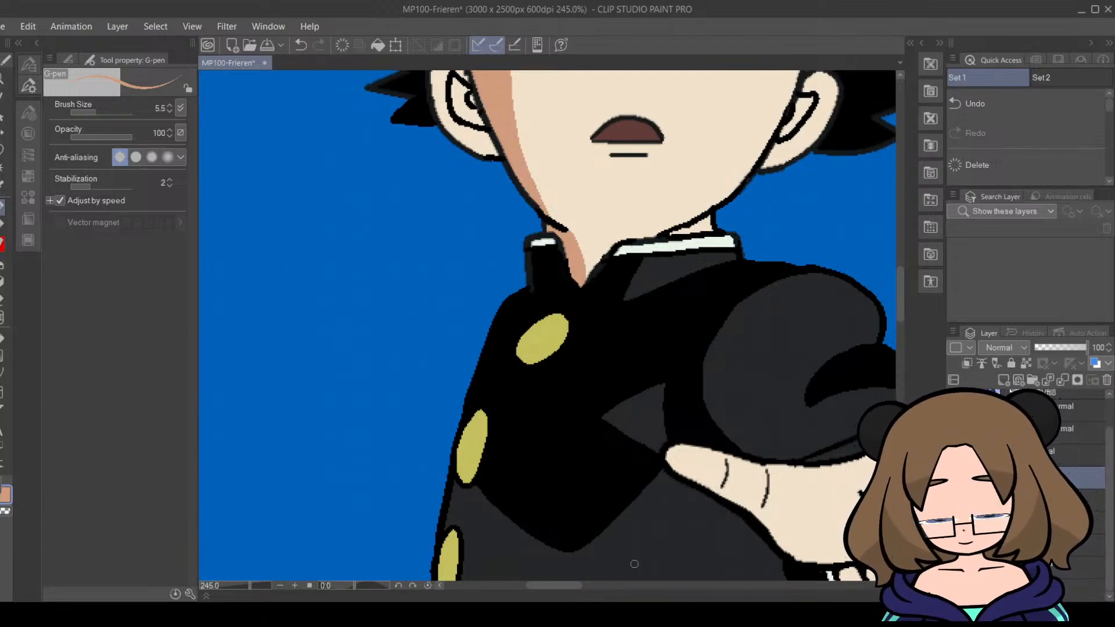
mouse_move(558, 586)
left_mouse_down()
mouse_move(762, 583)
mouse_move(557, 585)
left_mouse_up()
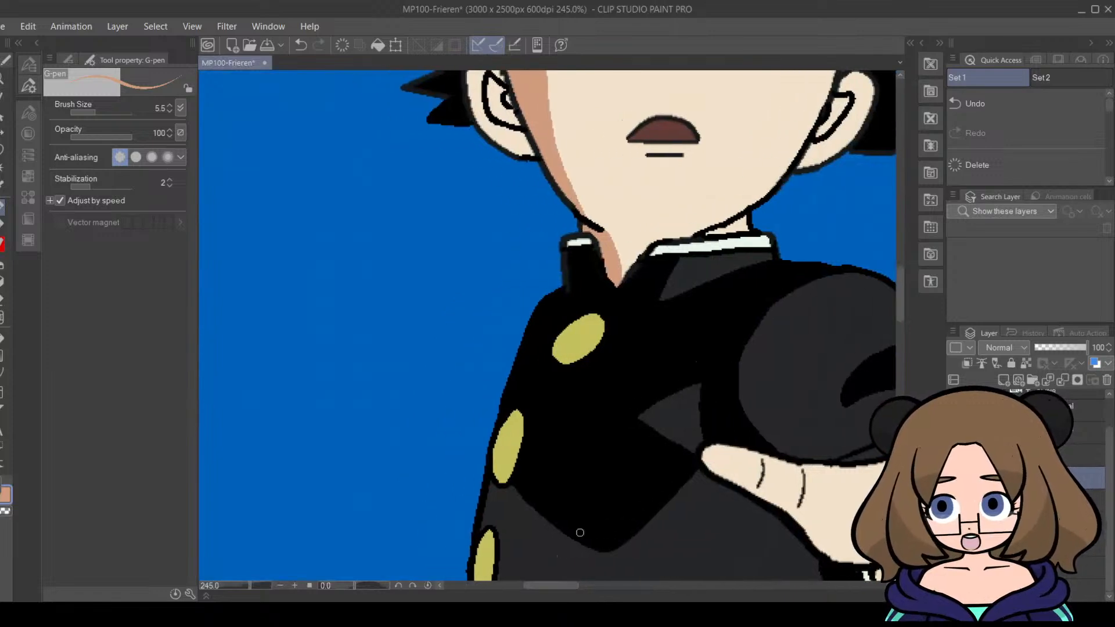
scroll(674, 266, "up", 3)
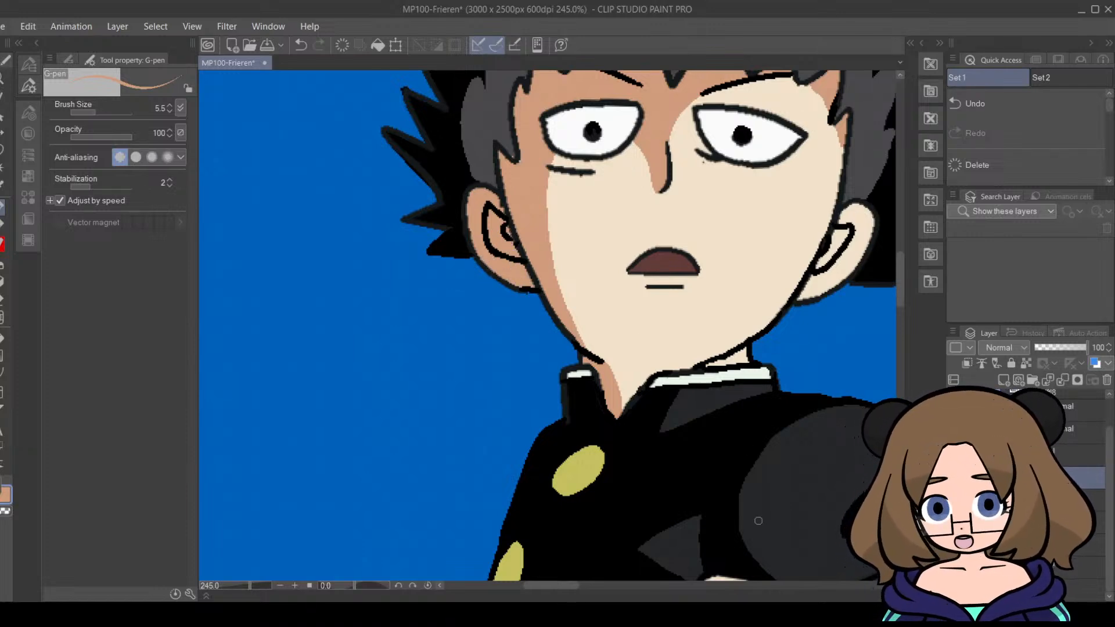
Step: Examine both full figures and the shading of the lowered hand on the reference picture beside them
left_click_drag(250, 589, 237, 545)
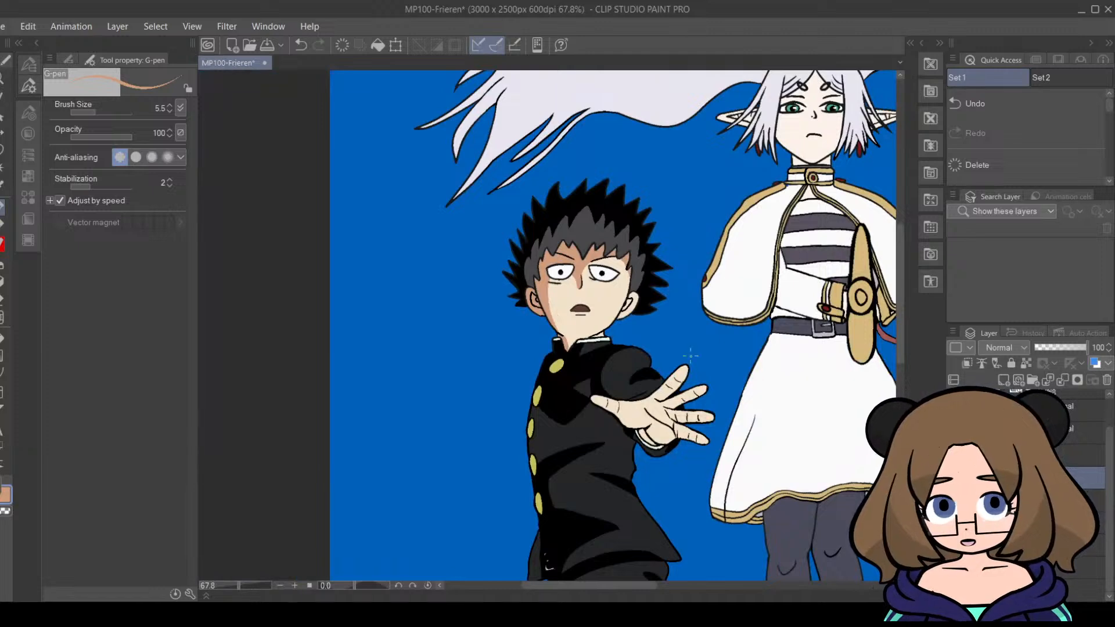
left_click_drag(577, 584, 618, 590)
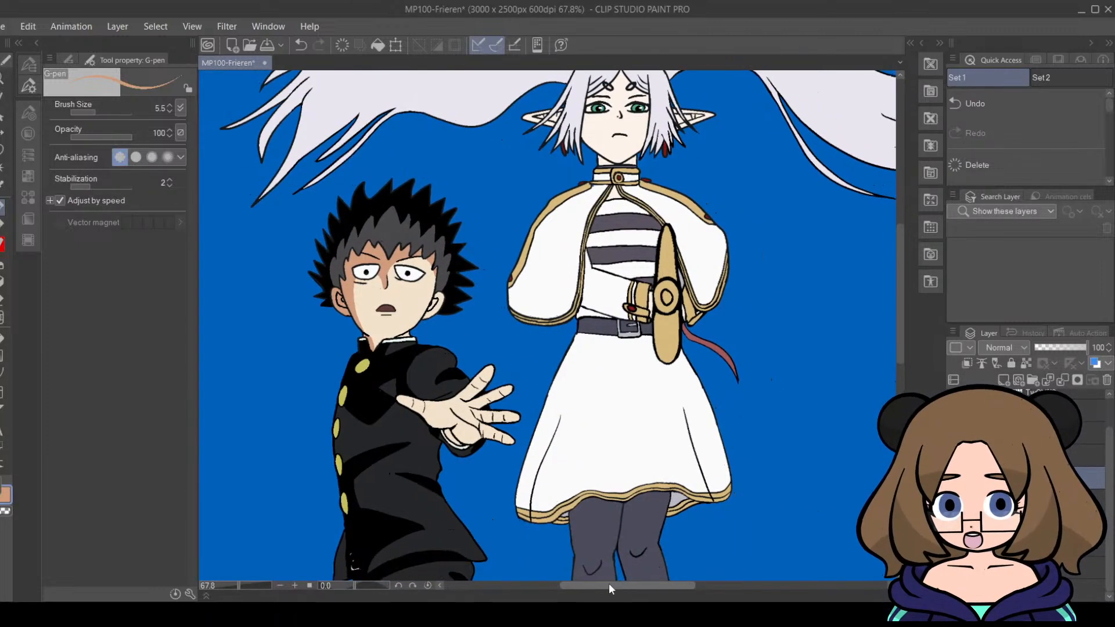
left_click_drag(242, 584, 236, 586)
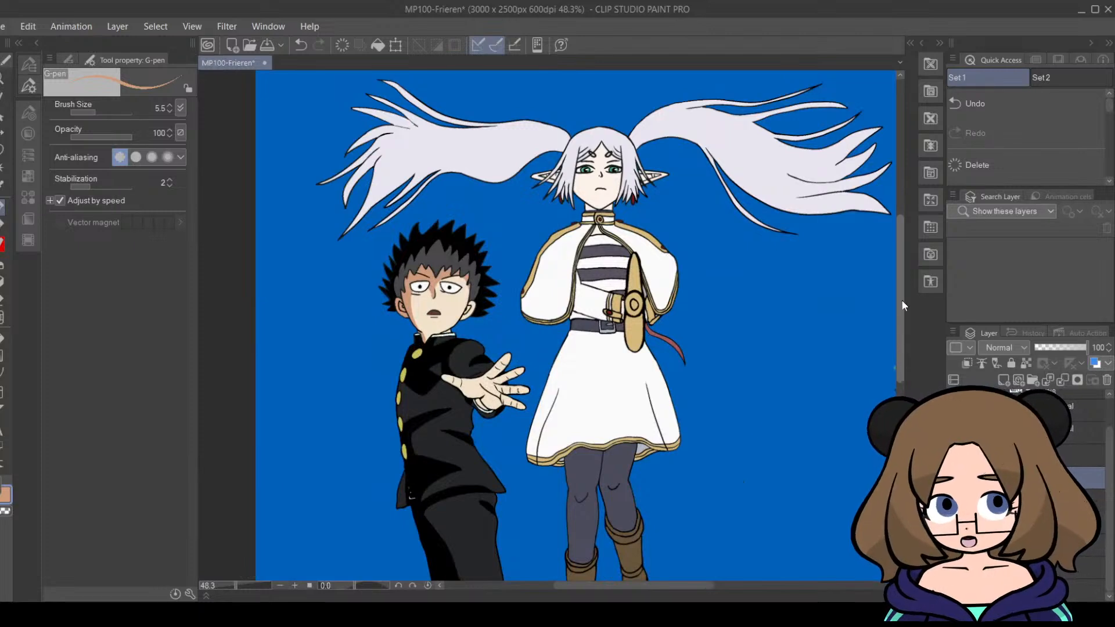
left_click_drag(902, 300, 901, 342)
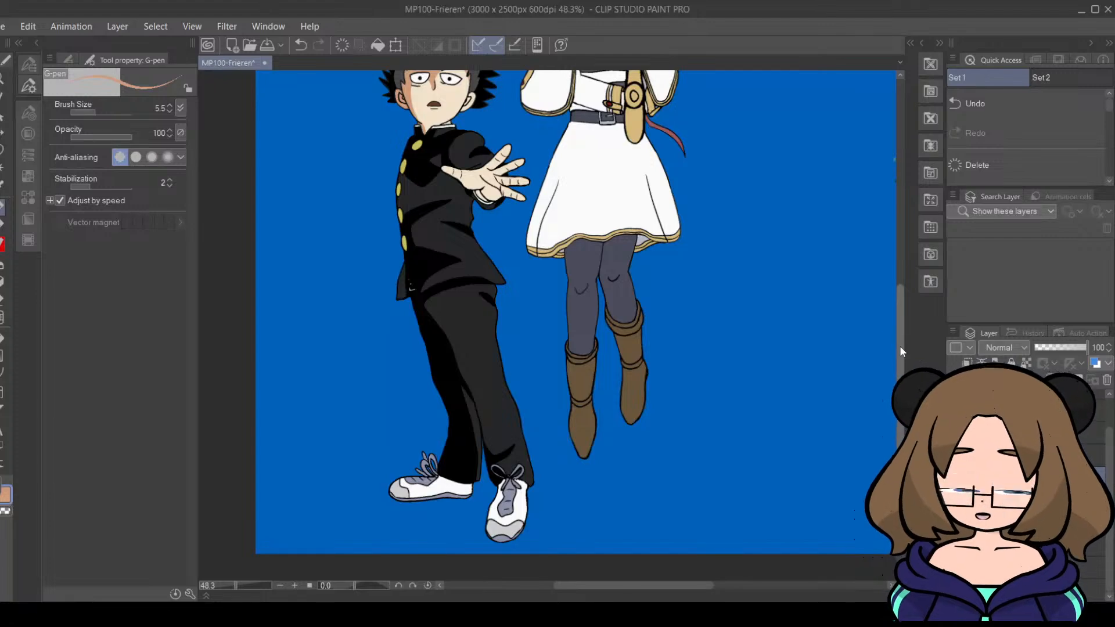
left_click_drag(901, 346, 902, 317)
left_click_drag(617, 589, 697, 588)
left_click_drag(236, 588, 249, 586)
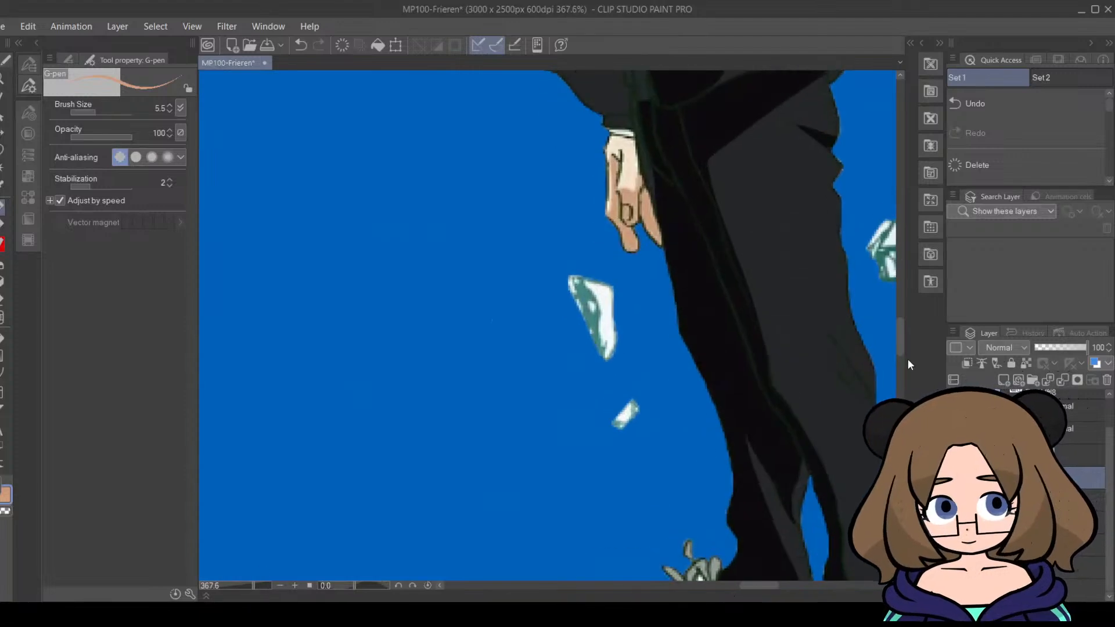
Step: Shade the upper edge of the boy's outstretched hand in tan, from the thumb base along the palm to the index finger
left_click_drag(902, 345, 904, 313)
left_click_drag(765, 584, 587, 581)
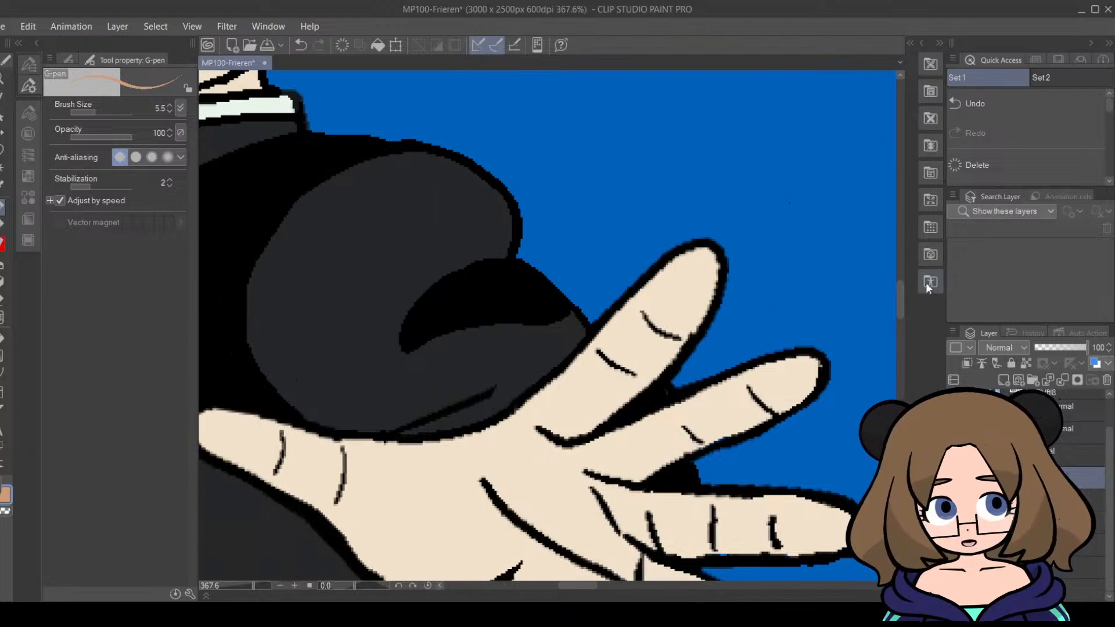
left_click_drag(901, 296, 892, 306)
left_click_drag(254, 585, 248, 586)
mouse_move(592, 586)
left_mouse_down()
mouse_move(764, 584)
mouse_move(598, 587)
left_mouse_up()
left_click_drag(709, 232, 694, 254)
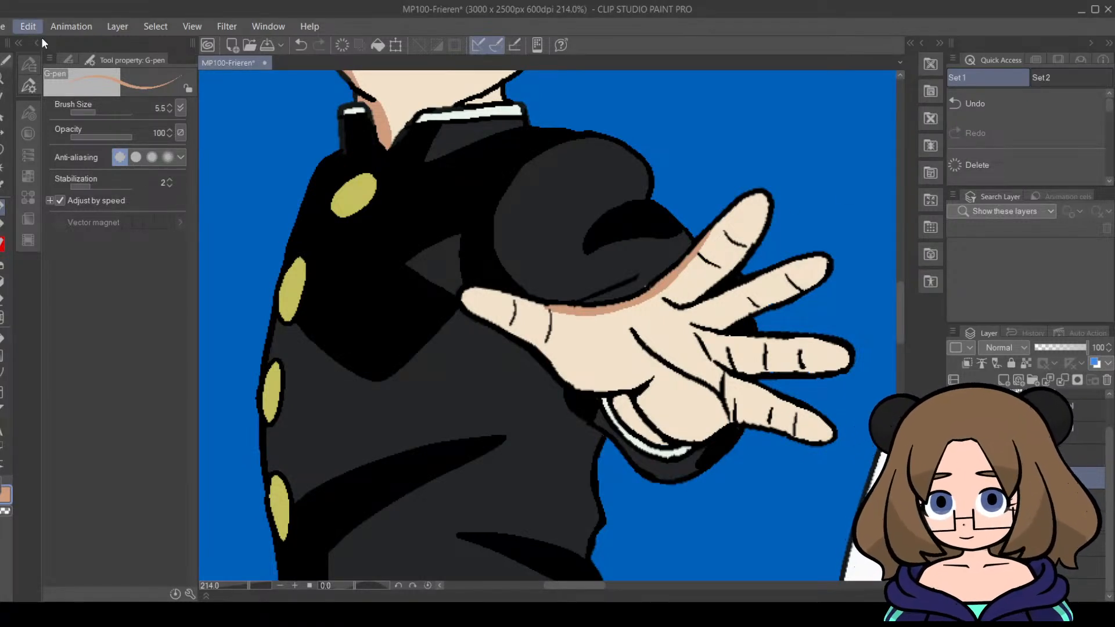
key("ctrl+z")
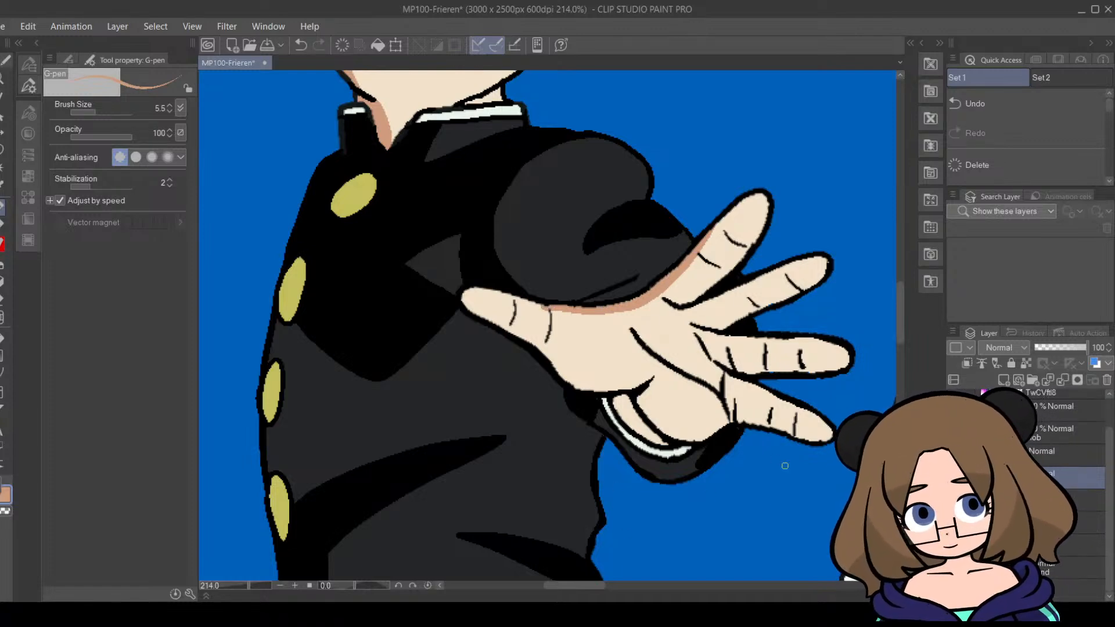
mouse_move(596, 590)
left_mouse_down()
mouse_move(772, 590)
mouse_move(601, 592)
left_mouse_up()
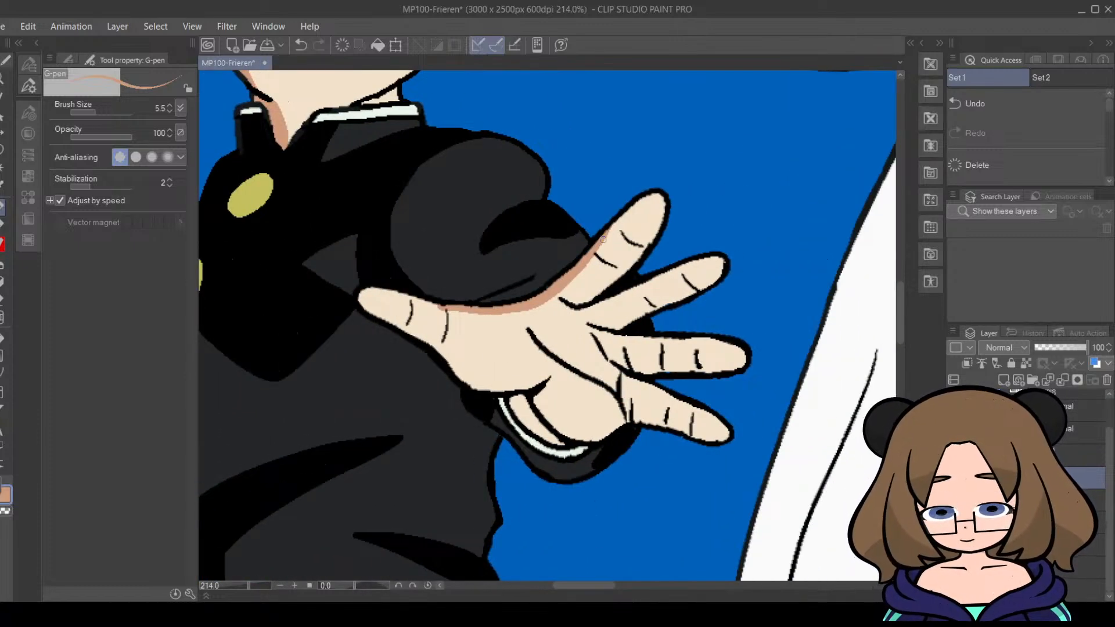
left_click_drag(540, 307, 443, 308)
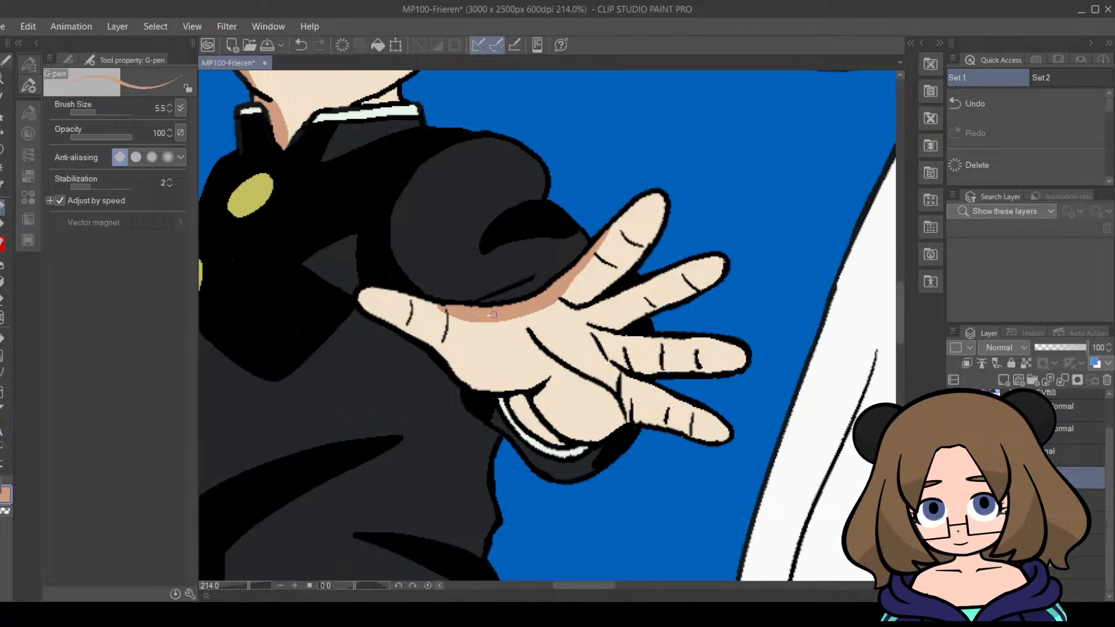
Step: Add thin tan shadows along the upper edges of the middle and ring fingers of the outstretched hand
left_click_drag(601, 589, 578, 581)
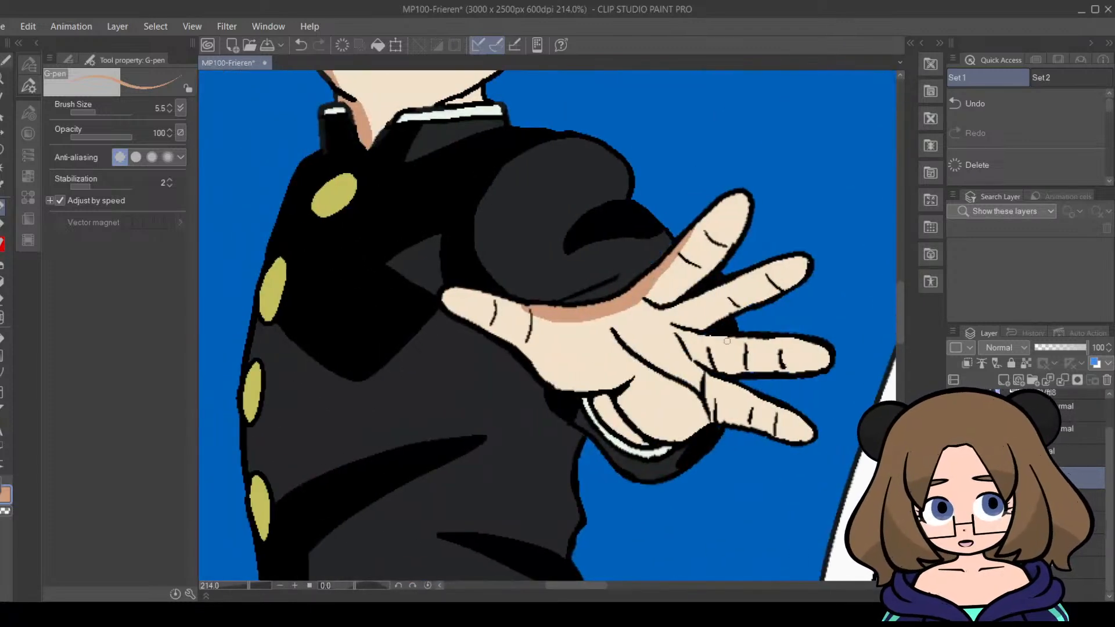
left_click_drag(695, 302, 768, 267)
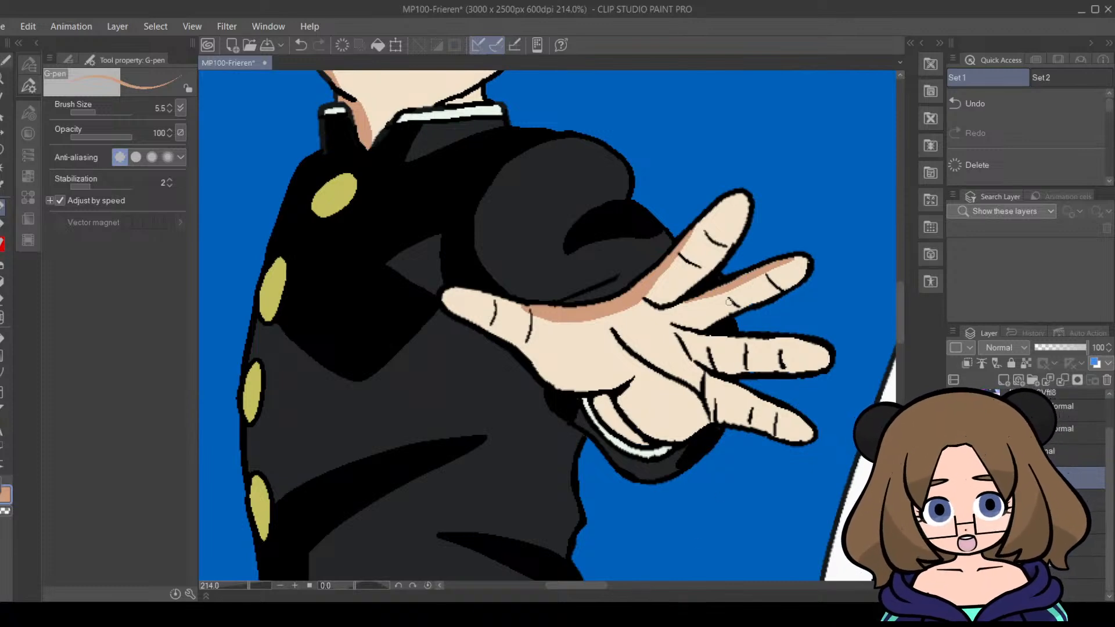
left_click_drag(604, 587, 625, 596)
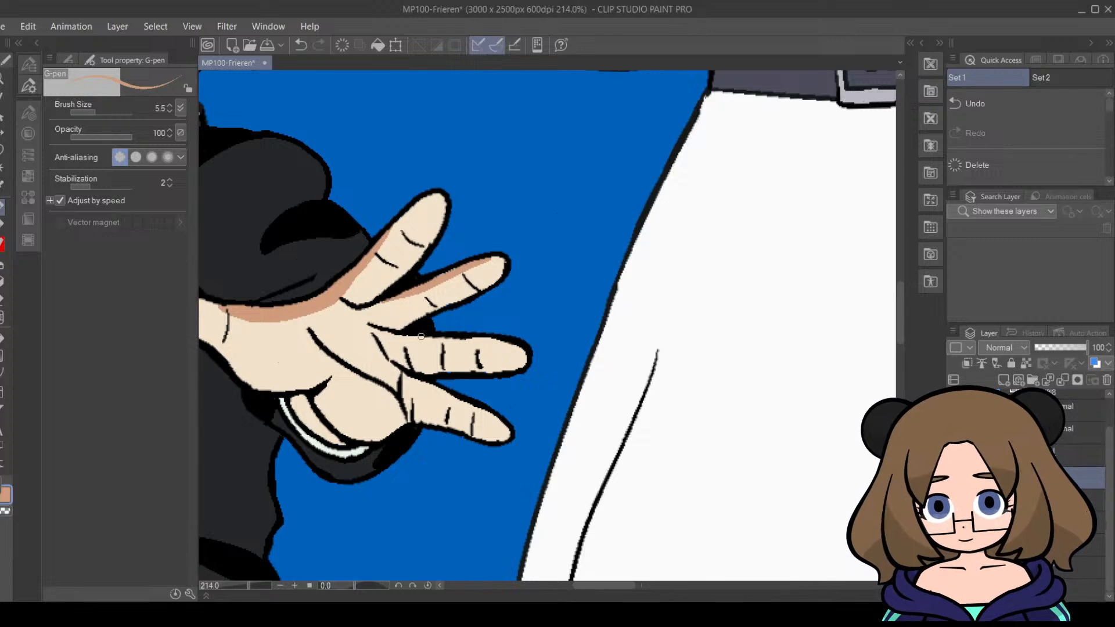
left_click_drag(422, 335, 499, 339)
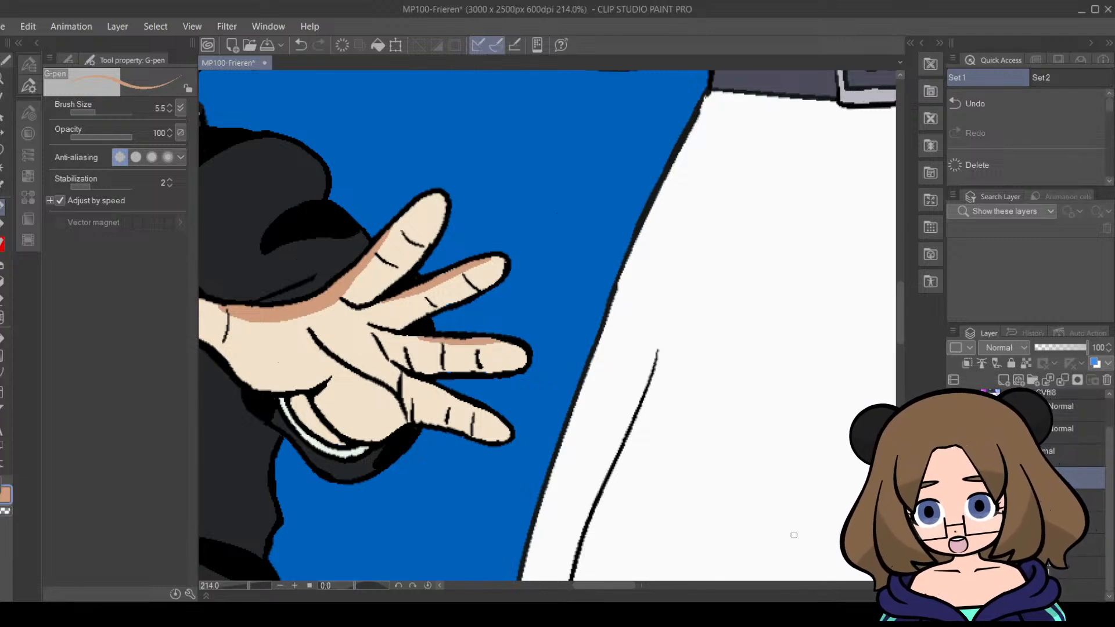
Step: Add a thin tan shadow along the upper edge of the little finger of the outstretched hand
mouse_move(581, 588)
left_mouse_down()
mouse_move(740, 590)
mouse_move(579, 590)
left_mouse_up()
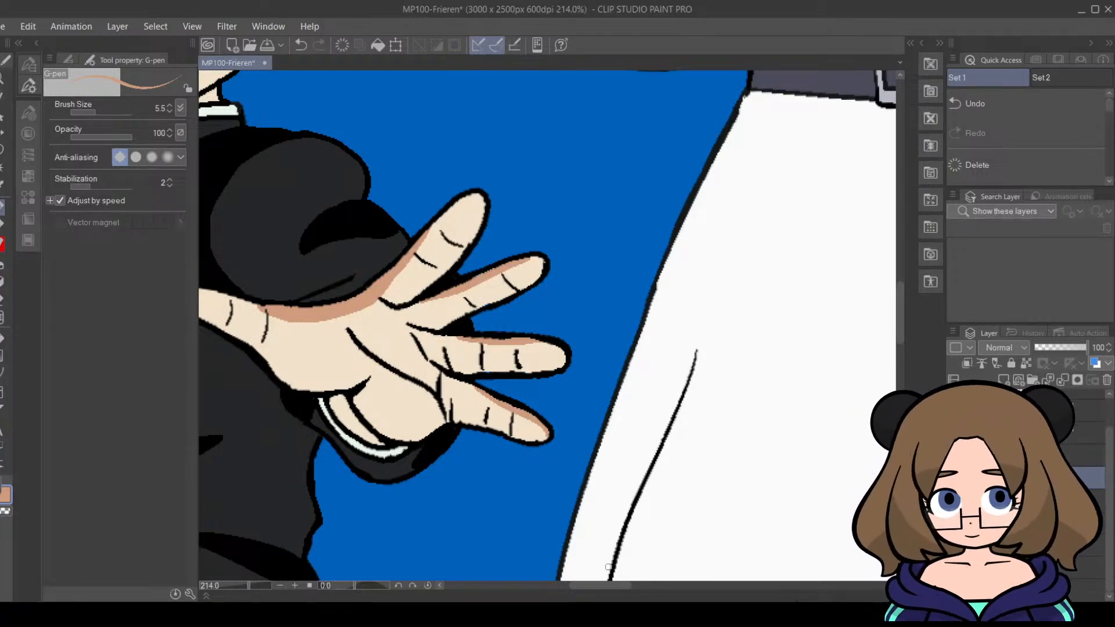
left_click_drag(601, 587, 574, 586)
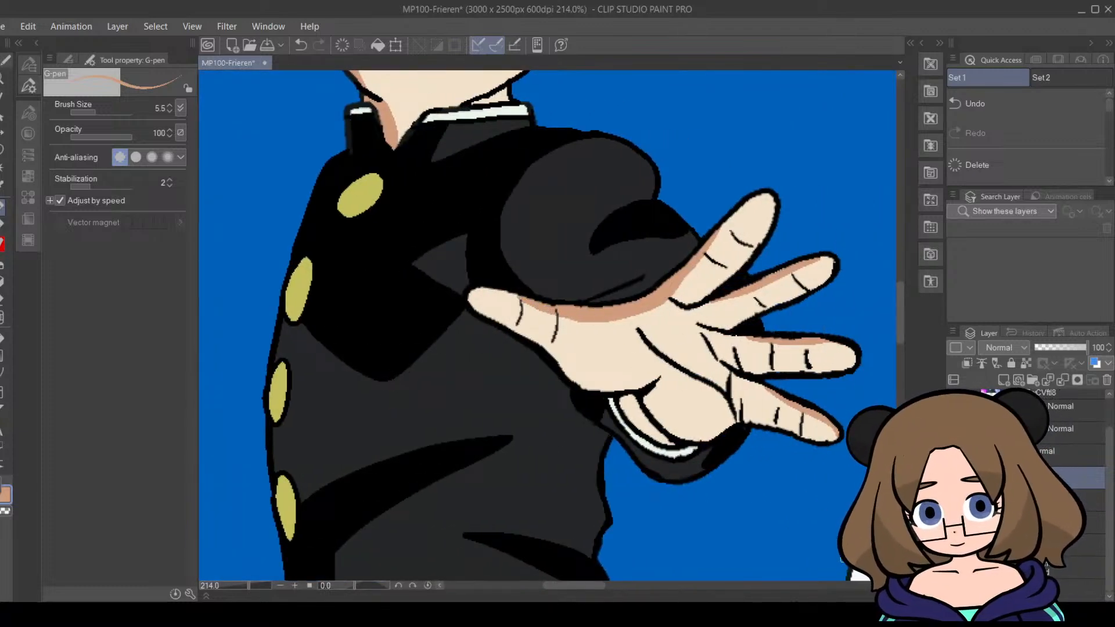
left_click_drag(582, 590, 621, 587)
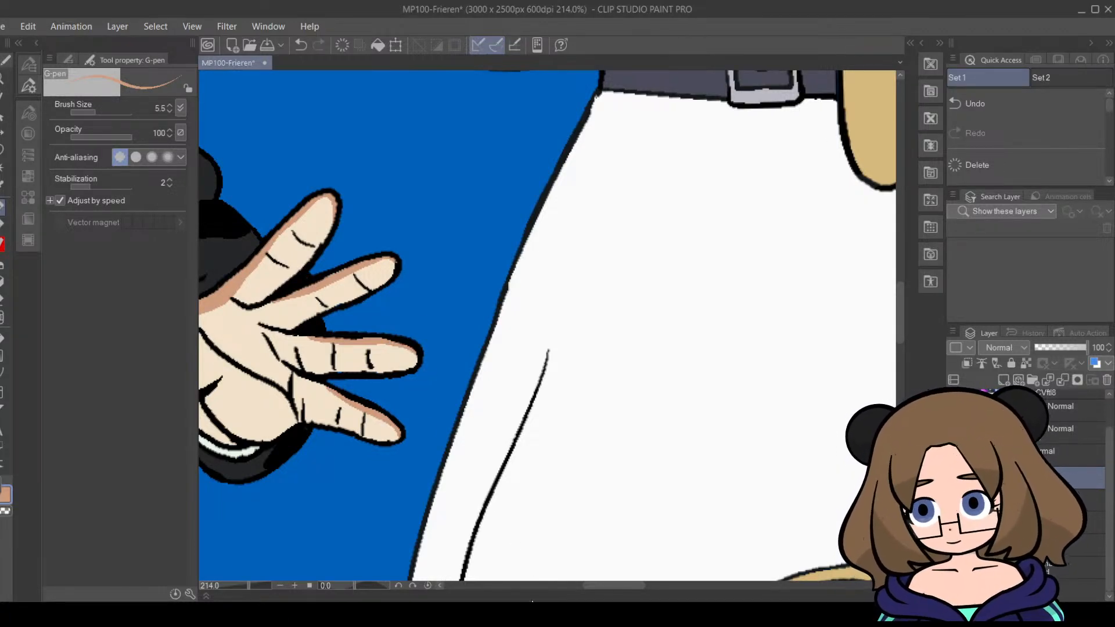
left_click_drag(245, 591, 242, 592)
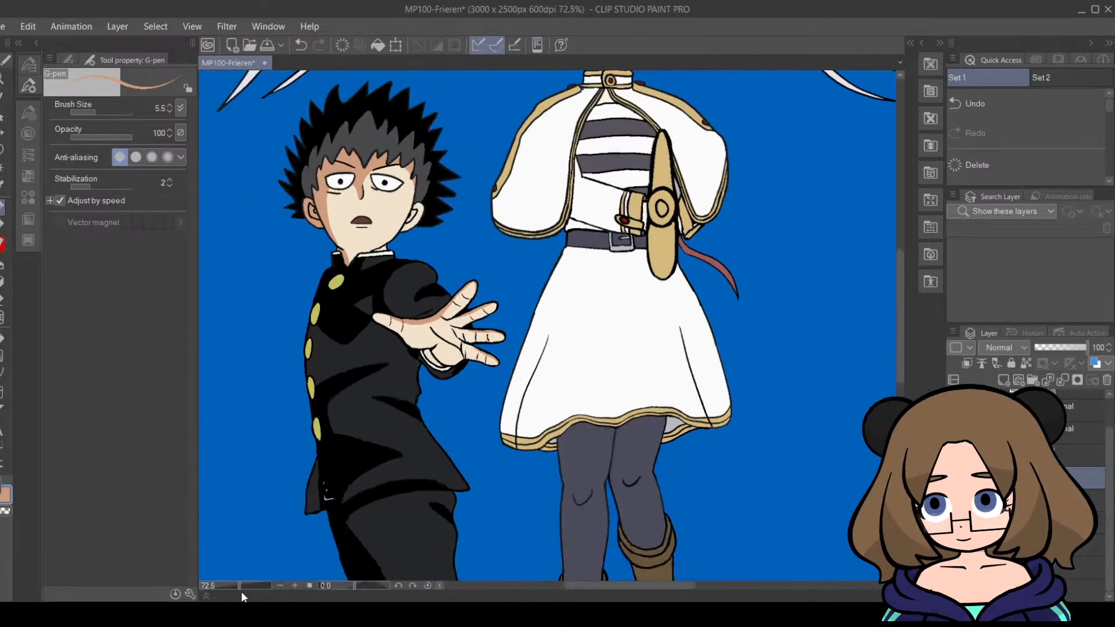
Step: Try to sample the shadow colour of the boy's white collar from the reference picture for the G-pen
mouse_move(674, 591)
left_mouse_down()
mouse_move(754, 593)
mouse_move(662, 589)
mouse_move(709, 592)
mouse_move(589, 566)
mouse_move(587, 588)
left_mouse_up()
scroll(617, 561, "up", 4)
left_click_drag(900, 320, 905, 295)
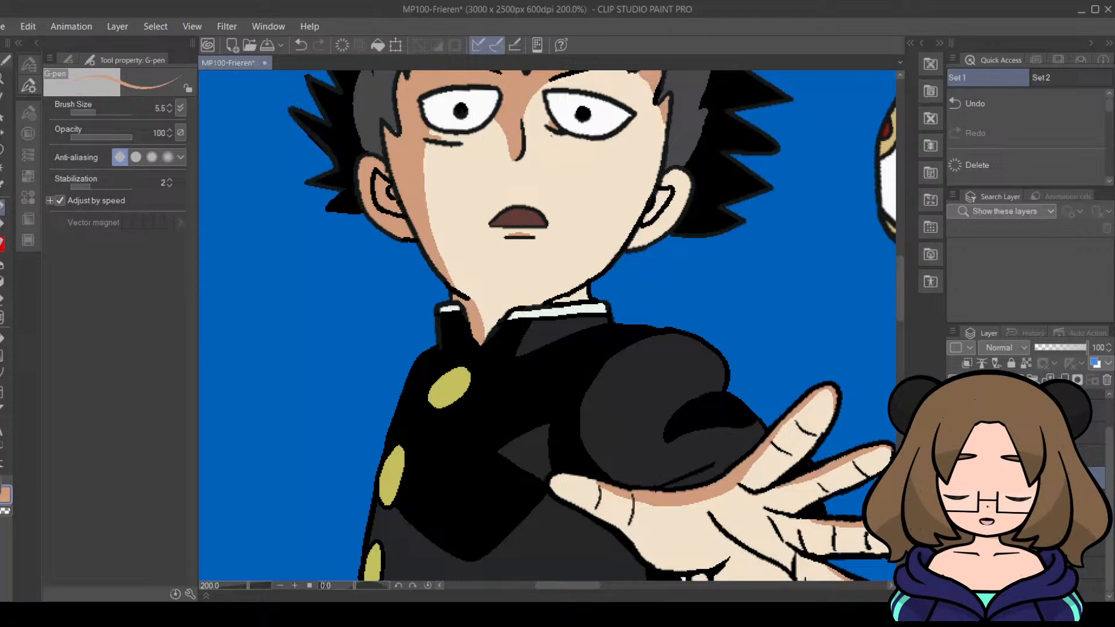
mouse_move(587, 585)
left_mouse_down()
mouse_move(774, 585)
mouse_move(602, 576)
mouse_move(600, 551)
left_mouse_up()
left_click_drag(246, 584, 238, 584)
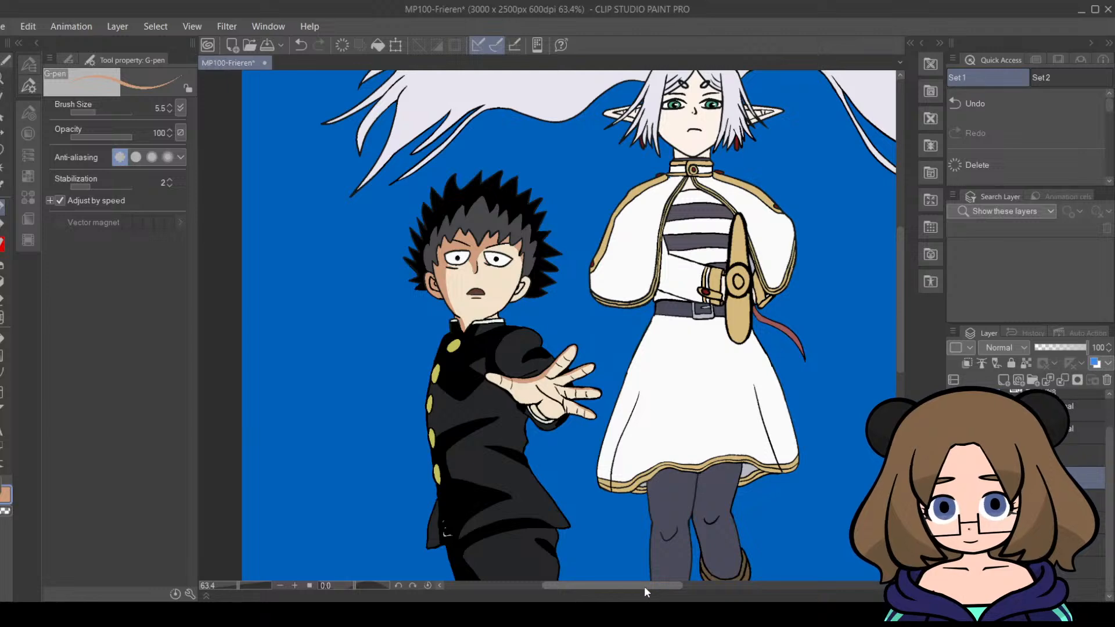
left_click_drag(646, 587, 777, 597)
left_click_drag(239, 585, 246, 584)
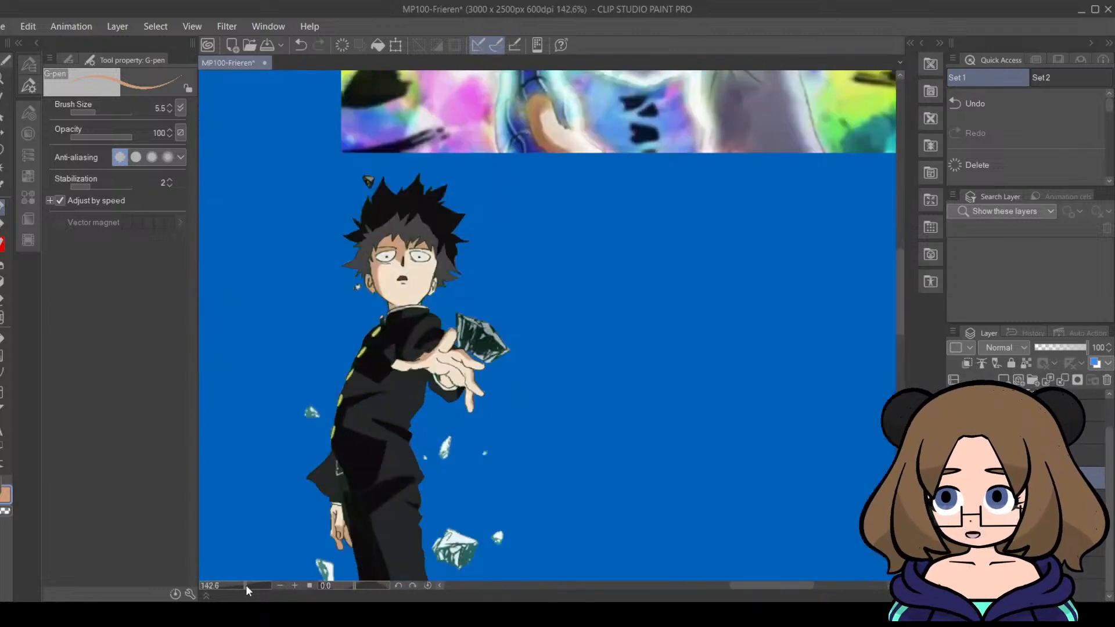
left_click(1, 187)
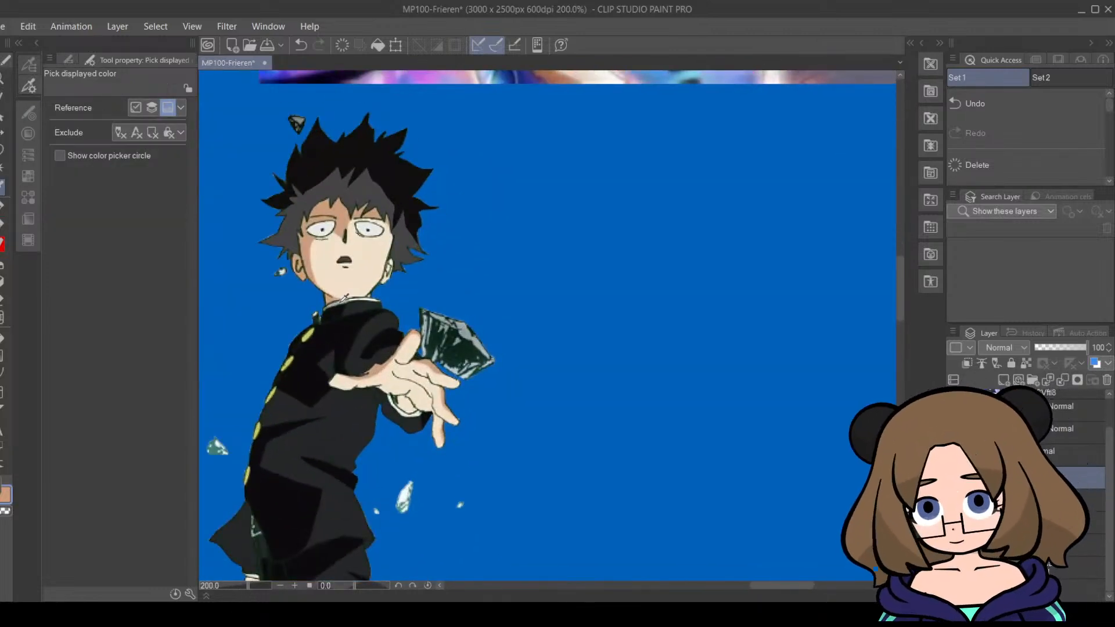
left_click_drag(779, 587, 551, 584)
left_click(3, 206)
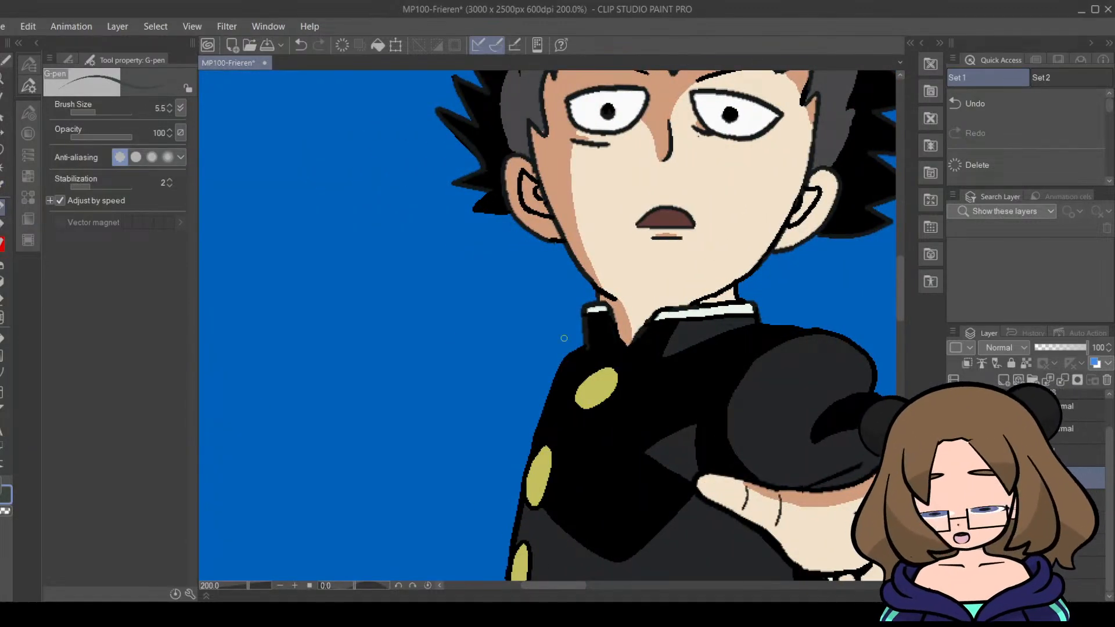
Step: Pick the grey-green shadow colour from the collar on the reference picture and return to the boy's collar with the G-pen
left_click(2, 187)
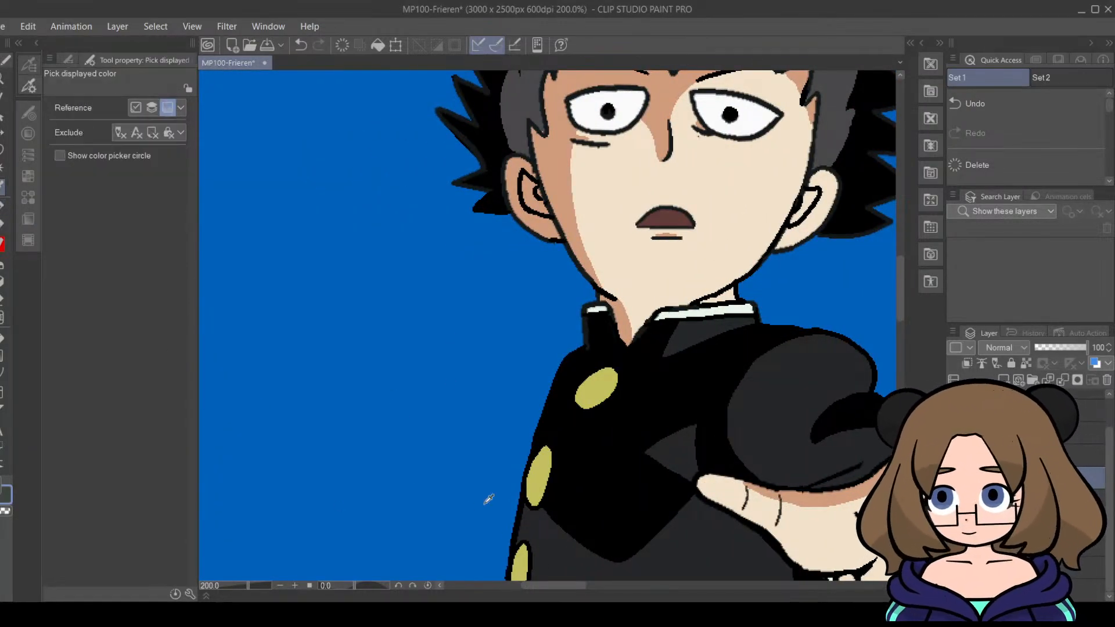
left_click_drag(557, 587, 763, 581)
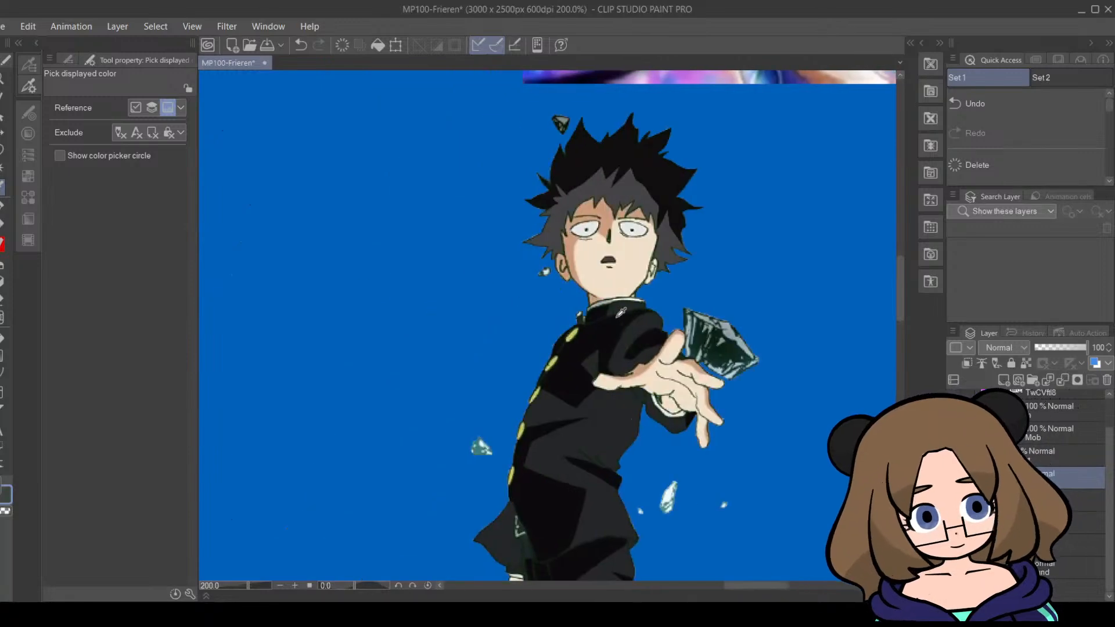
left_click(602, 302)
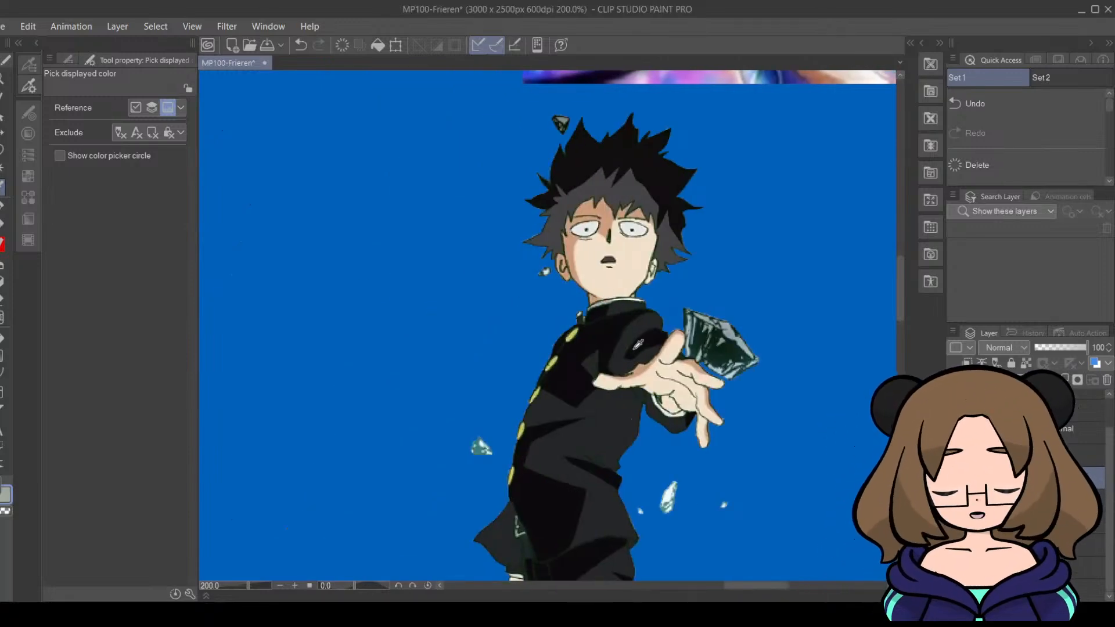
left_click_drag(777, 590, 580, 587)
key("p")
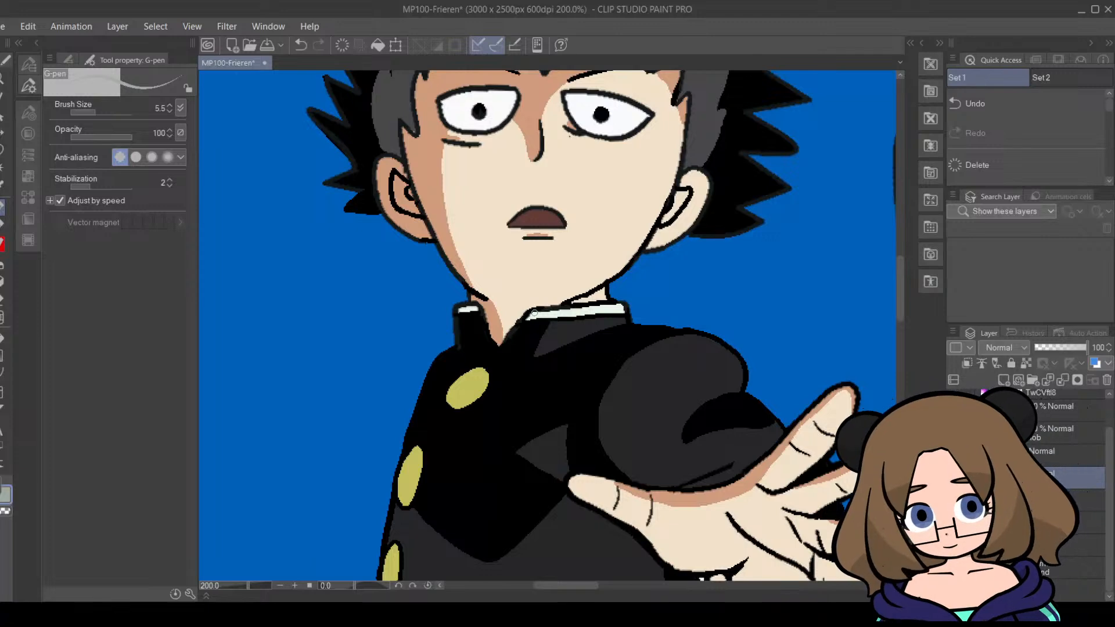
Step: Shade the white collar band in grey-green on both sides of the neck opening, redoing the first strokes
mouse_move(543, 317)
left_mouse_down()
mouse_move(557, 314)
mouse_move(533, 315)
left_mouse_up()
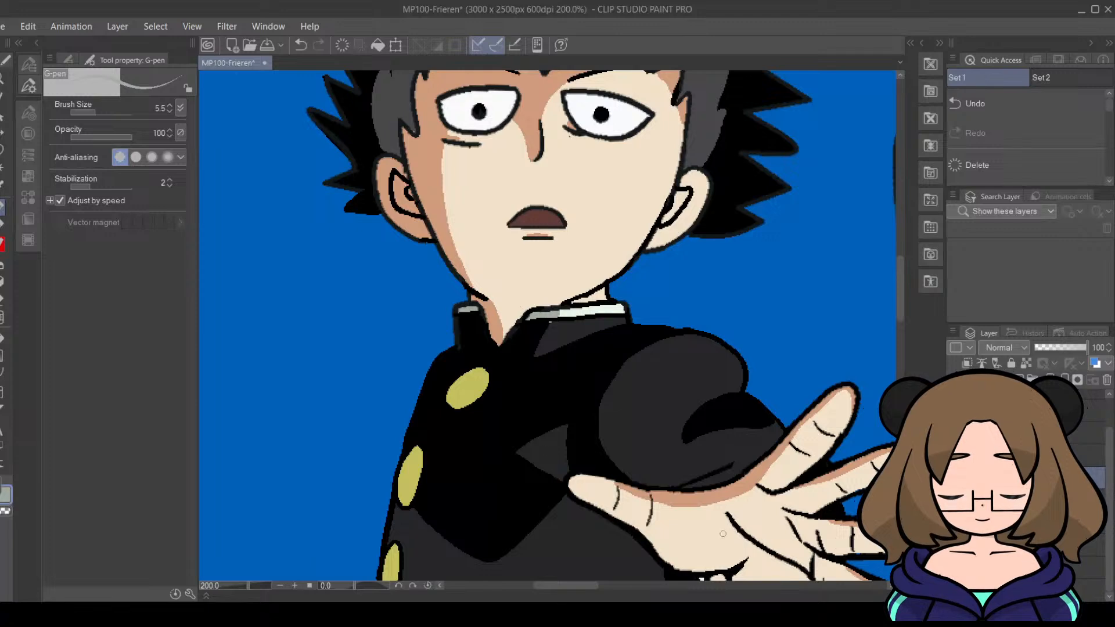
left_click(32, 28)
left_click(44, 39)
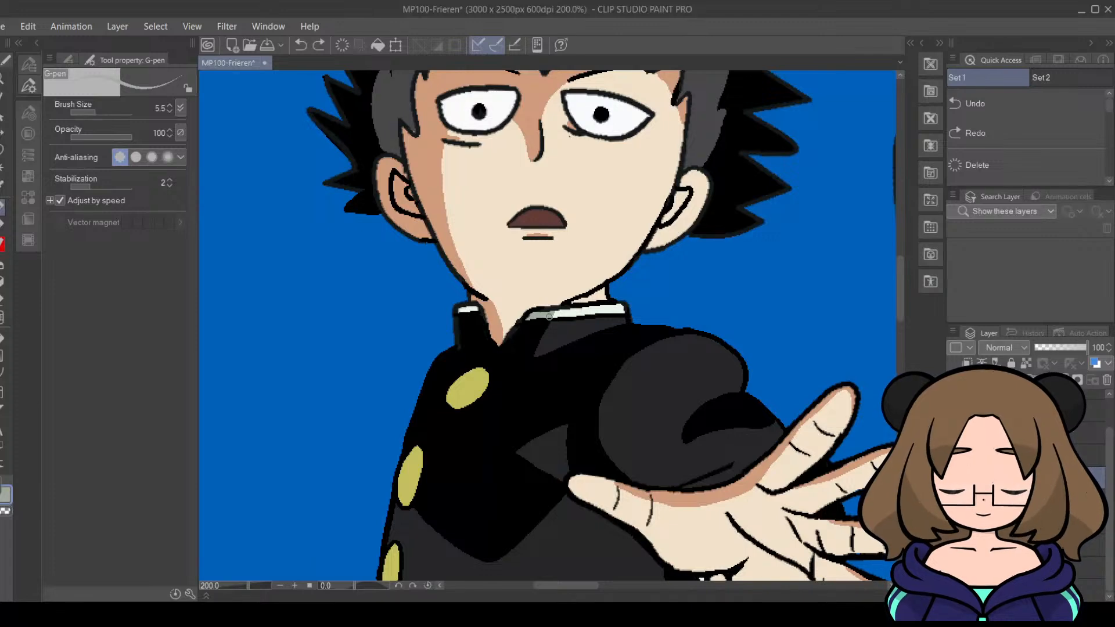
left_click_drag(549, 317, 530, 319)
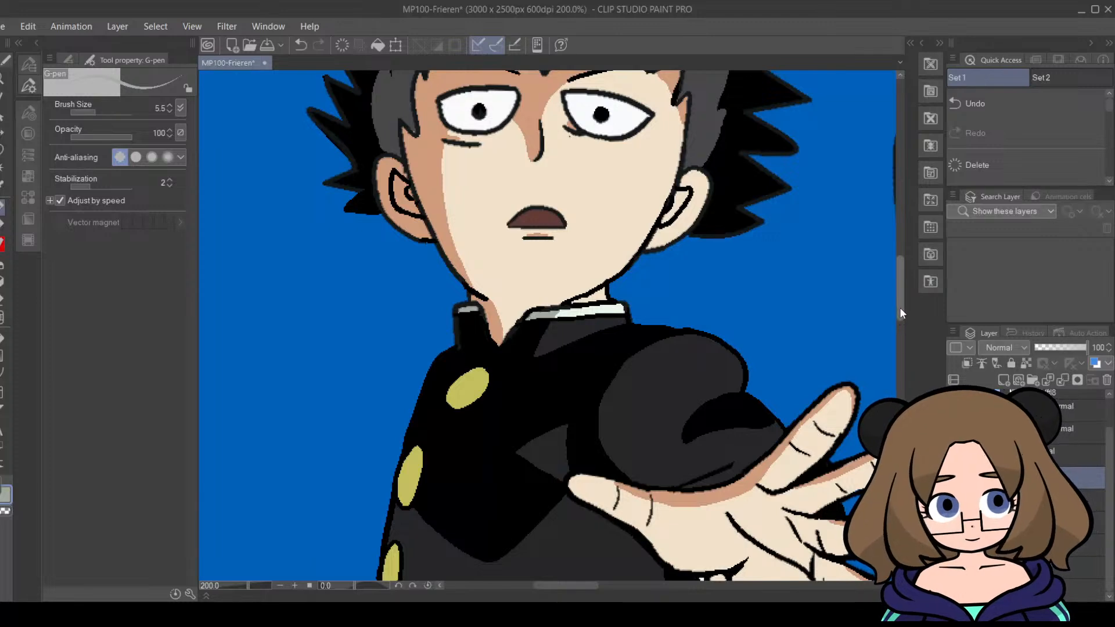
Step: Shade the inner side of the boy's front-facing shoe in grey-green from the laces to the toe cap, with a slanted lower edge
left_click_drag(900, 308, 900, 330)
left_click_drag(580, 585, 627, 591)
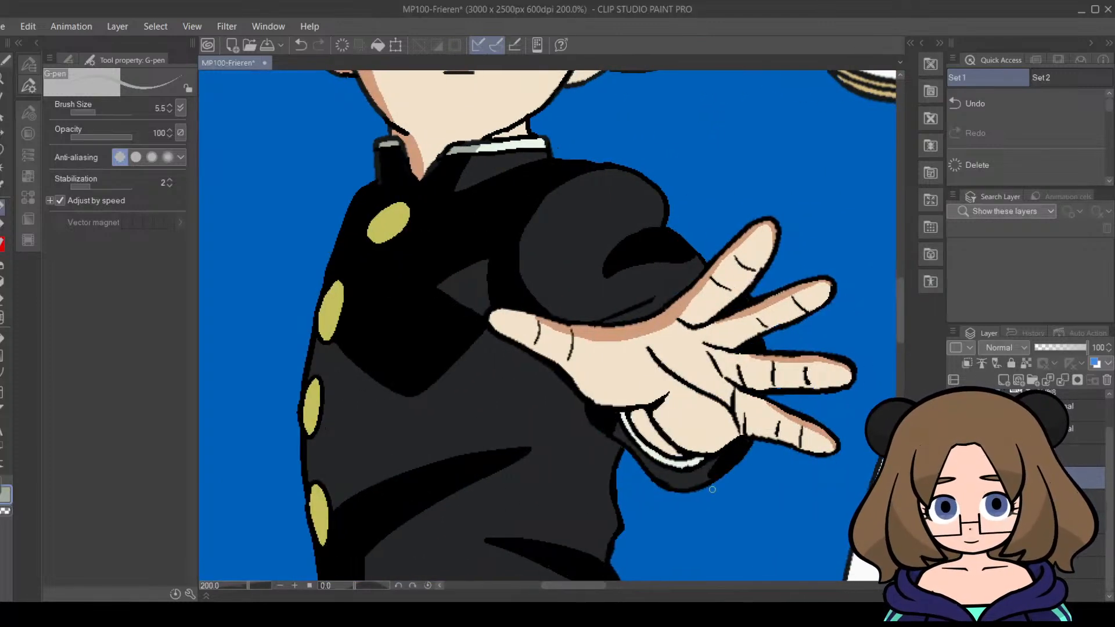
left_click_drag(902, 299, 900, 448)
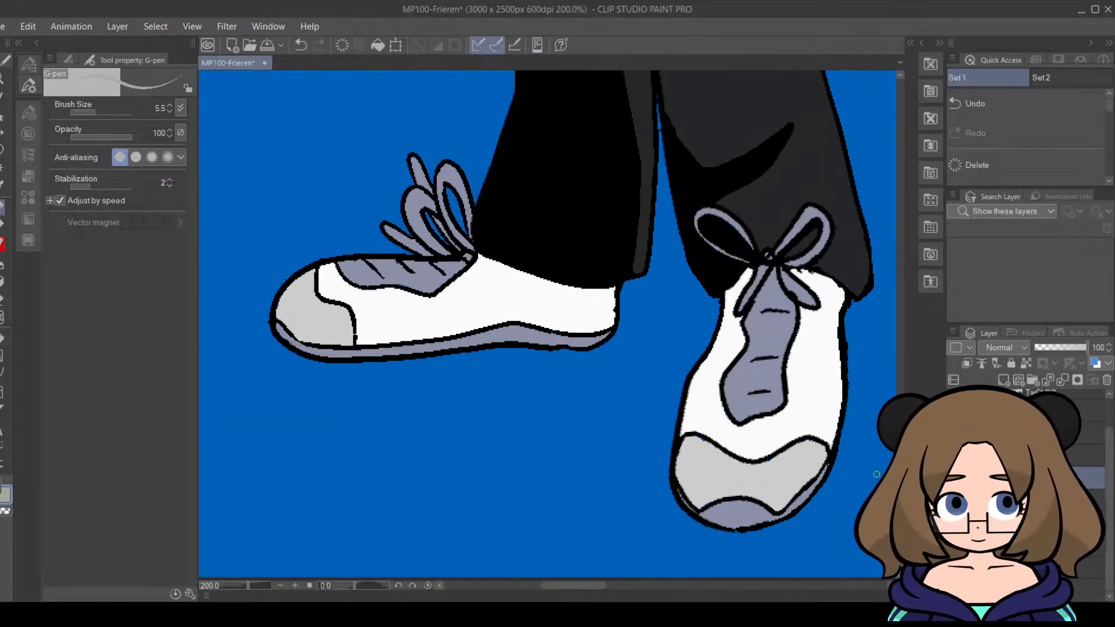
left_click_drag(596, 585, 829, 586)
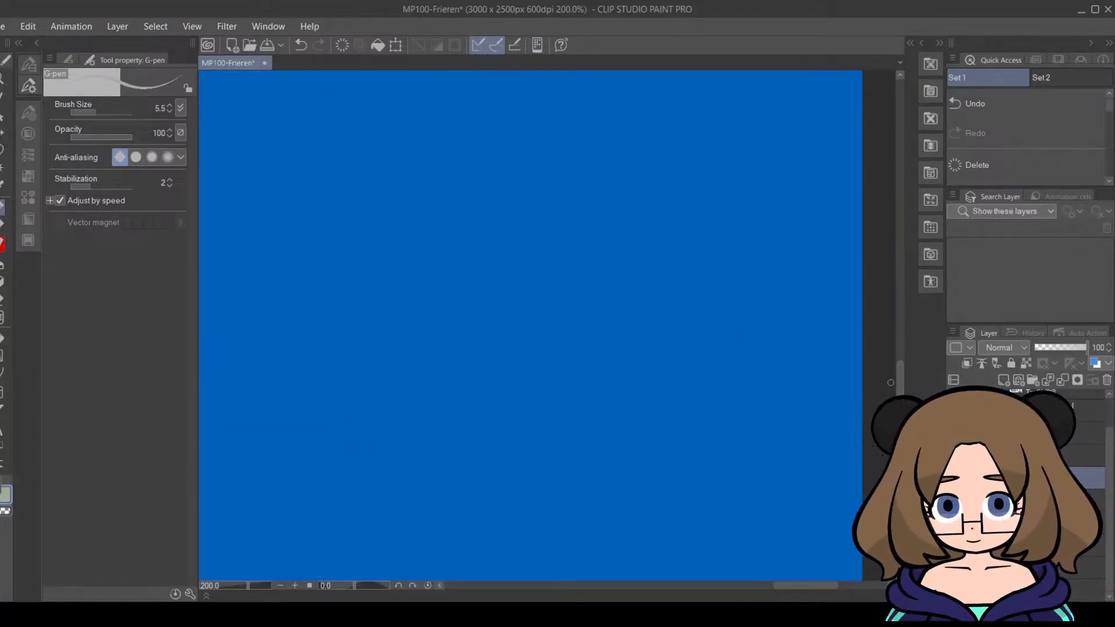
left_click_drag(805, 585, 614, 586)
left_click_drag(901, 410, 900, 463)
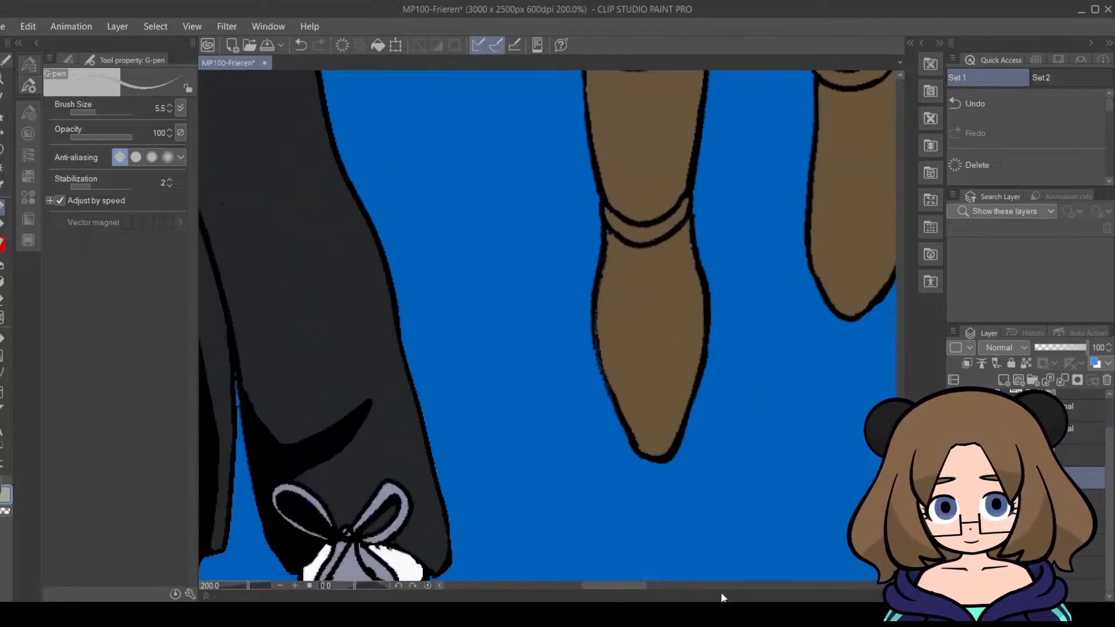
left_click_drag(624, 588, 596, 588)
scroll(629, 251, "down", 5)
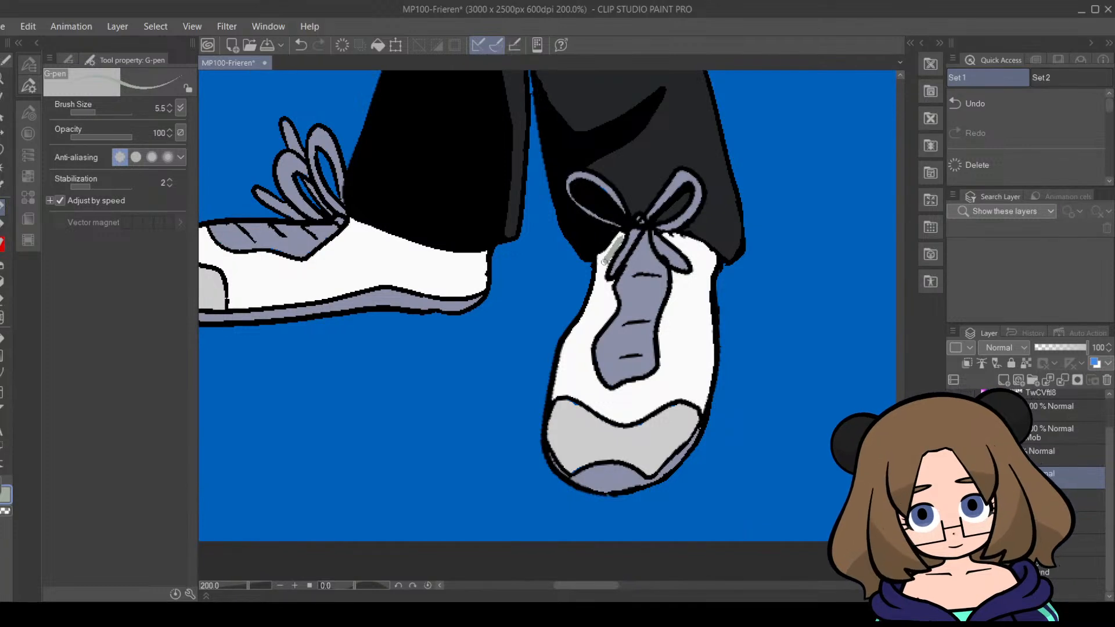
left_click_drag(611, 252, 601, 280)
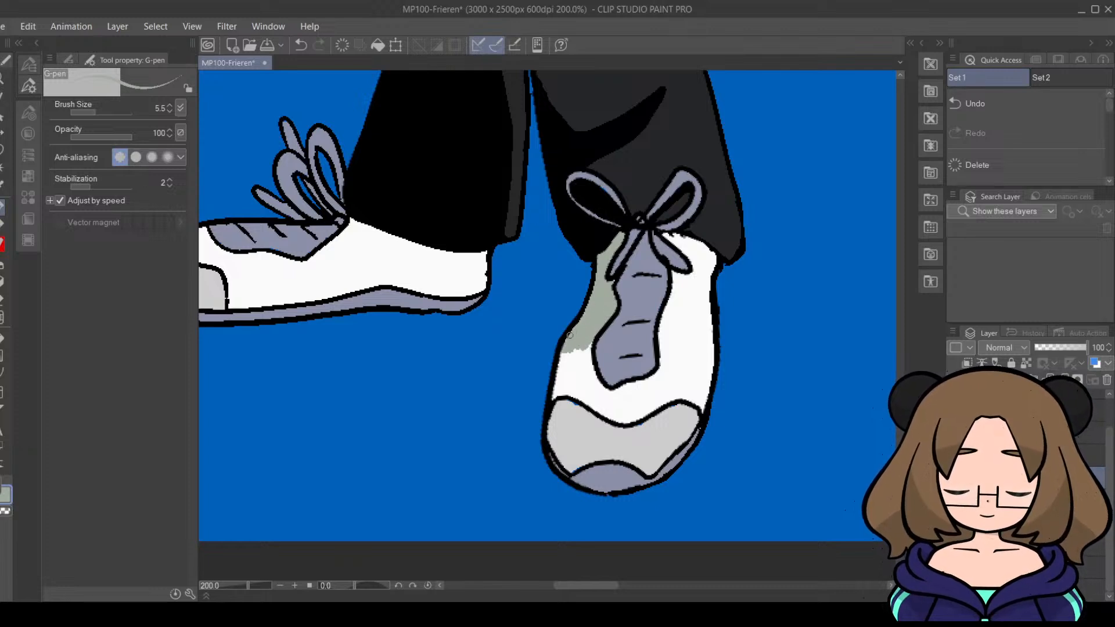
left_click_drag(570, 335, 558, 374)
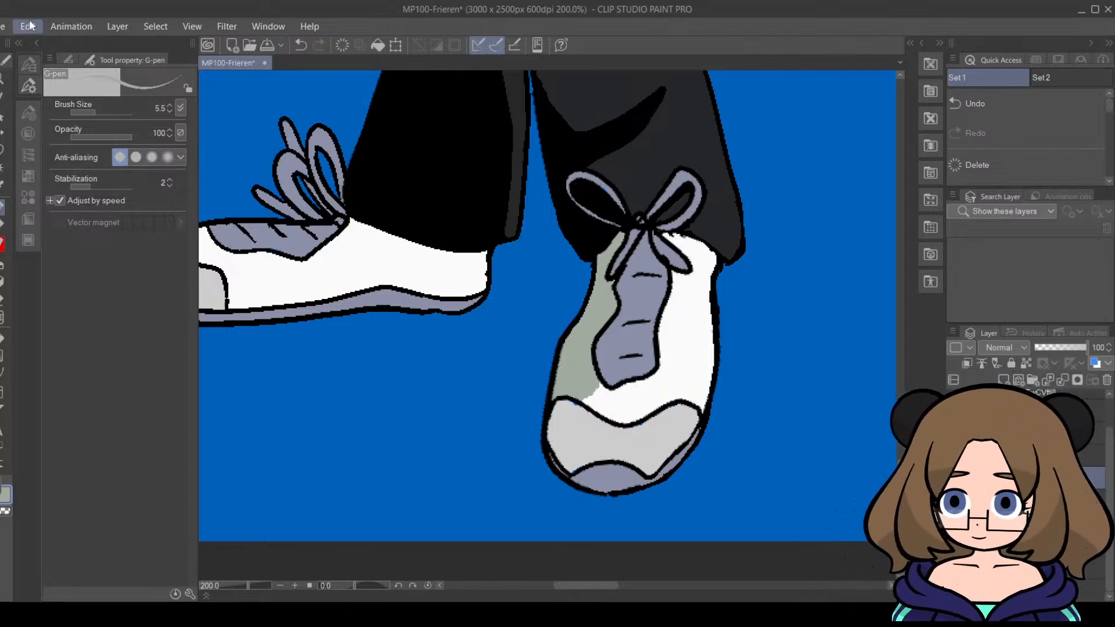
key("ctrl+z")
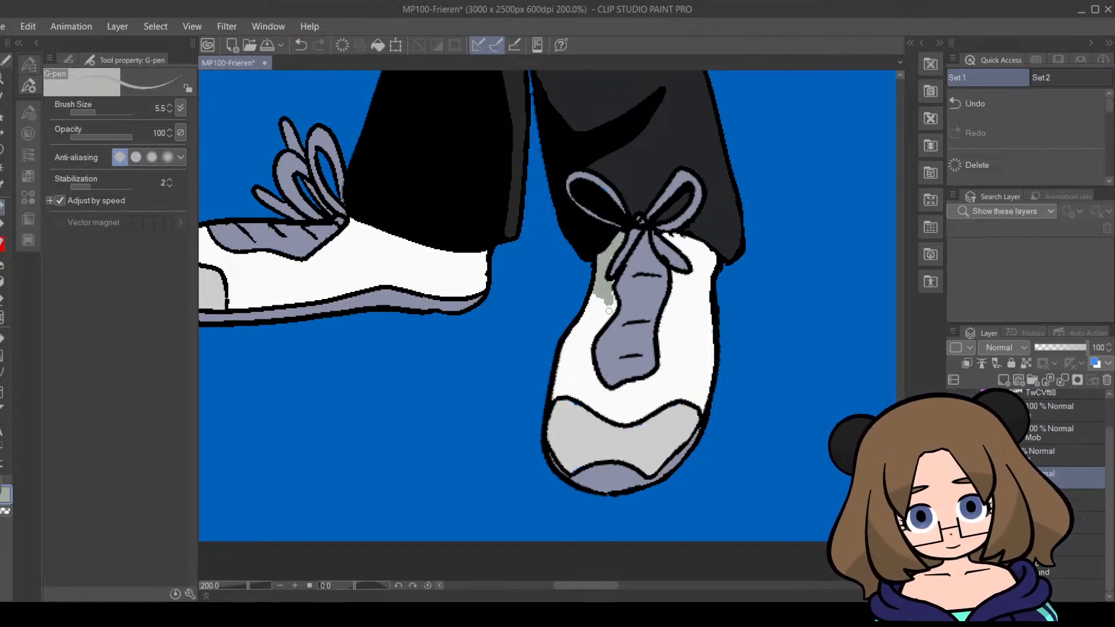
left_click_drag(609, 311, 592, 323)
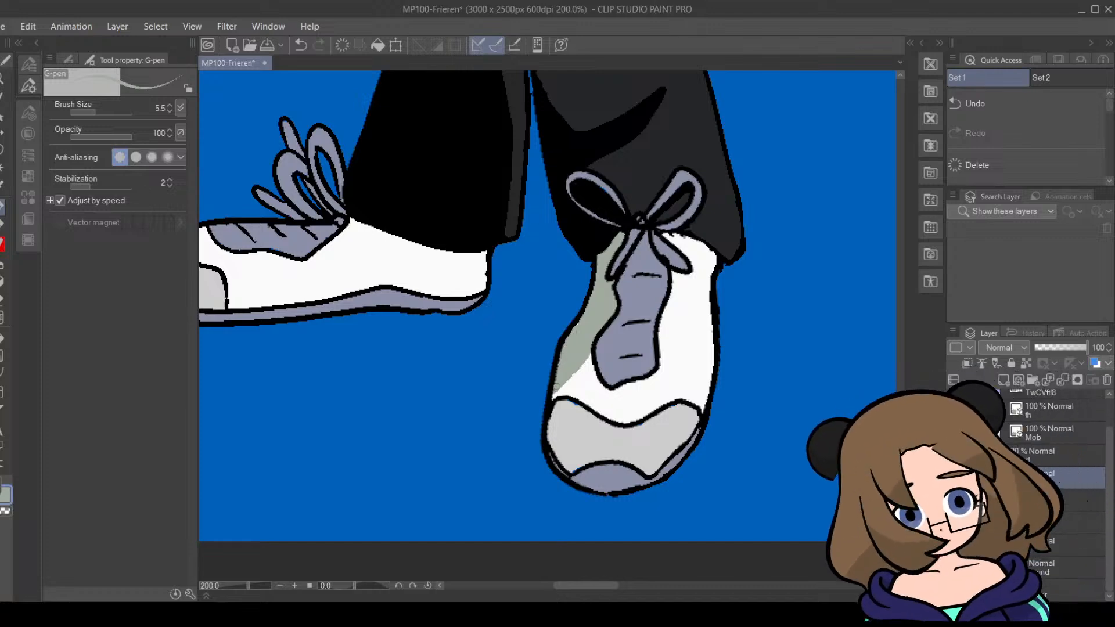
Step: Examine the shading of both shoes on the reference picture
left_click_drag(600, 586, 704, 590)
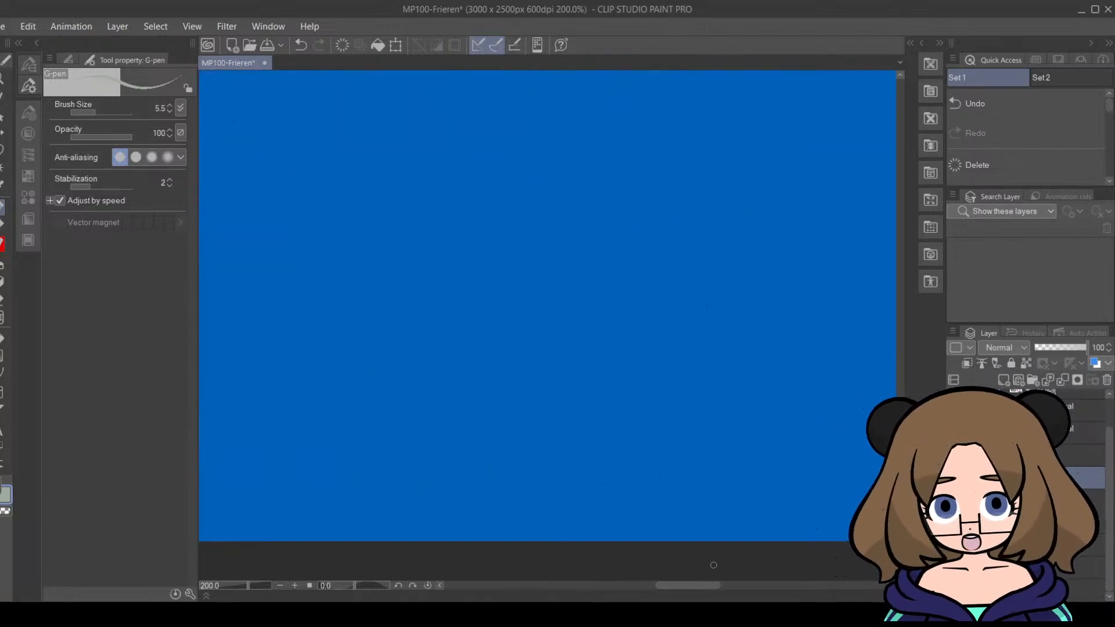
left_click_drag(900, 474, 895, 338)
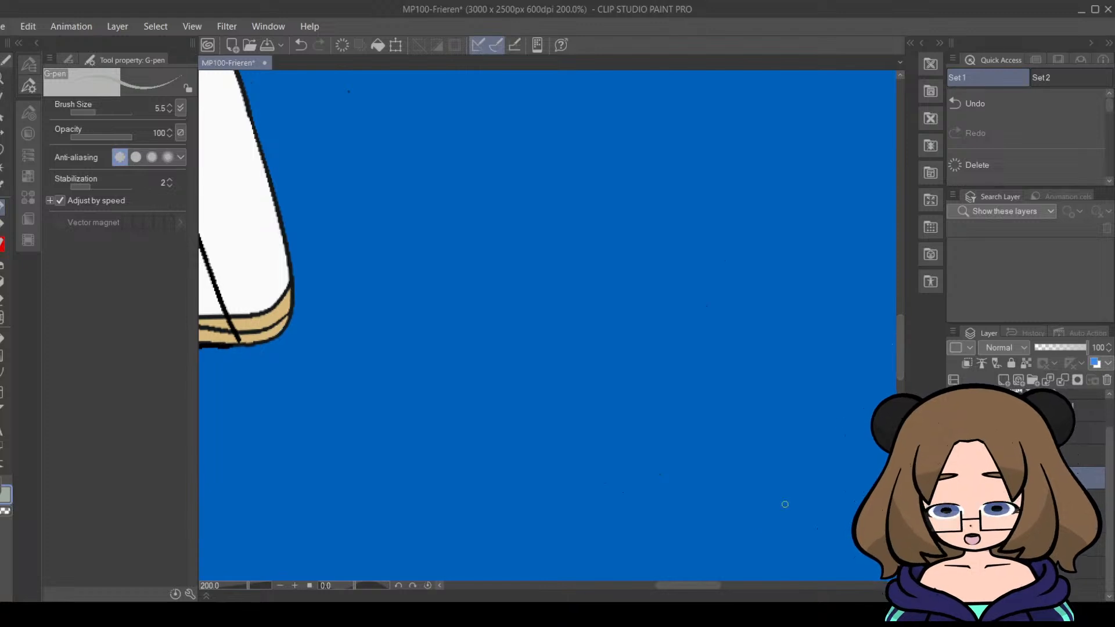
left_click_drag(706, 586, 676, 581)
left_click_drag(899, 354, 898, 410)
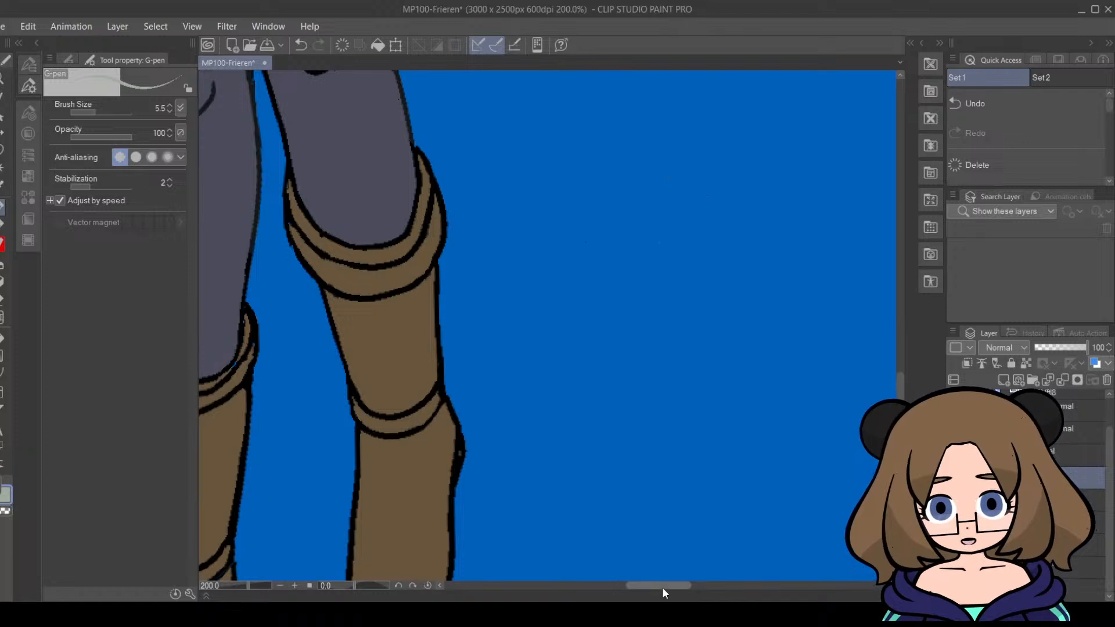
left_click_drag(663, 588, 593, 588)
left_click_drag(899, 407, 900, 480)
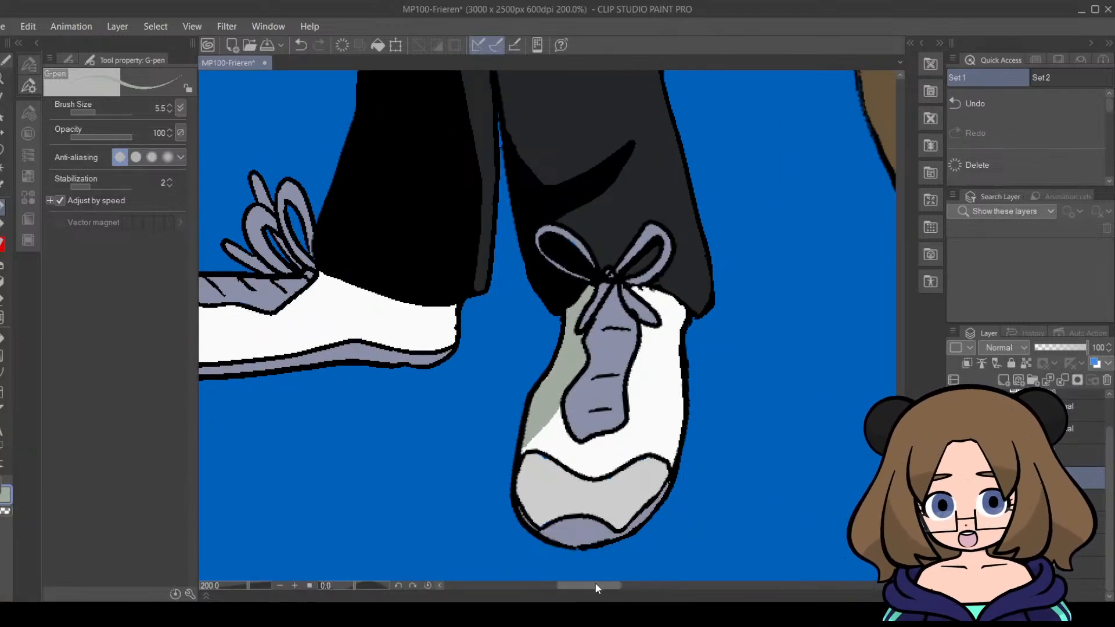
left_click_drag(595, 583, 744, 584)
left_click_drag(900, 480, 901, 384)
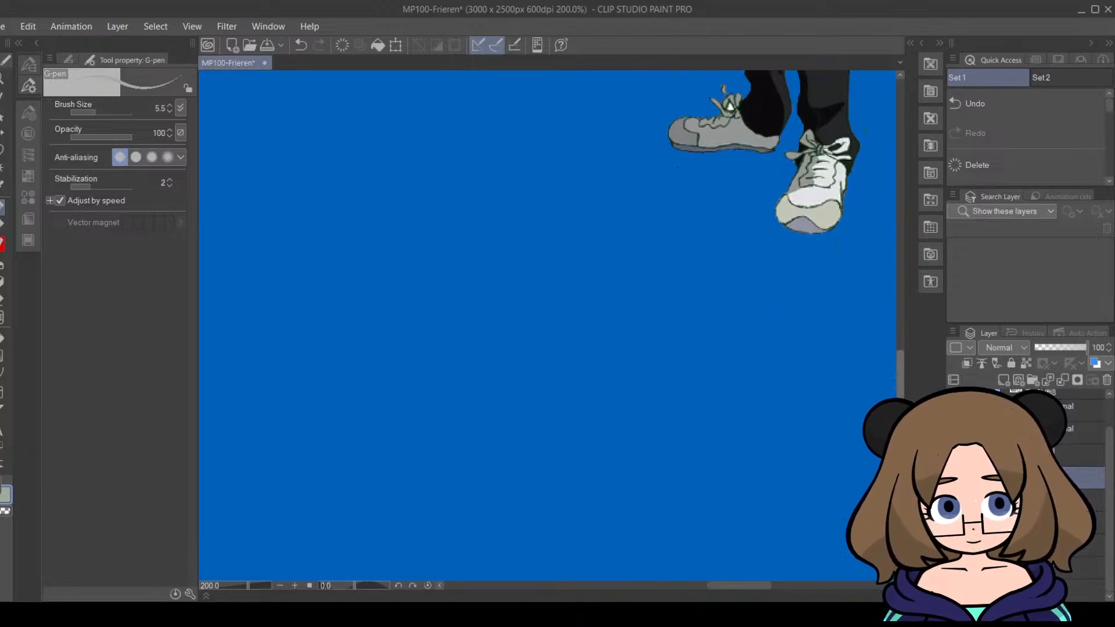
left_click_drag(752, 586, 583, 585)
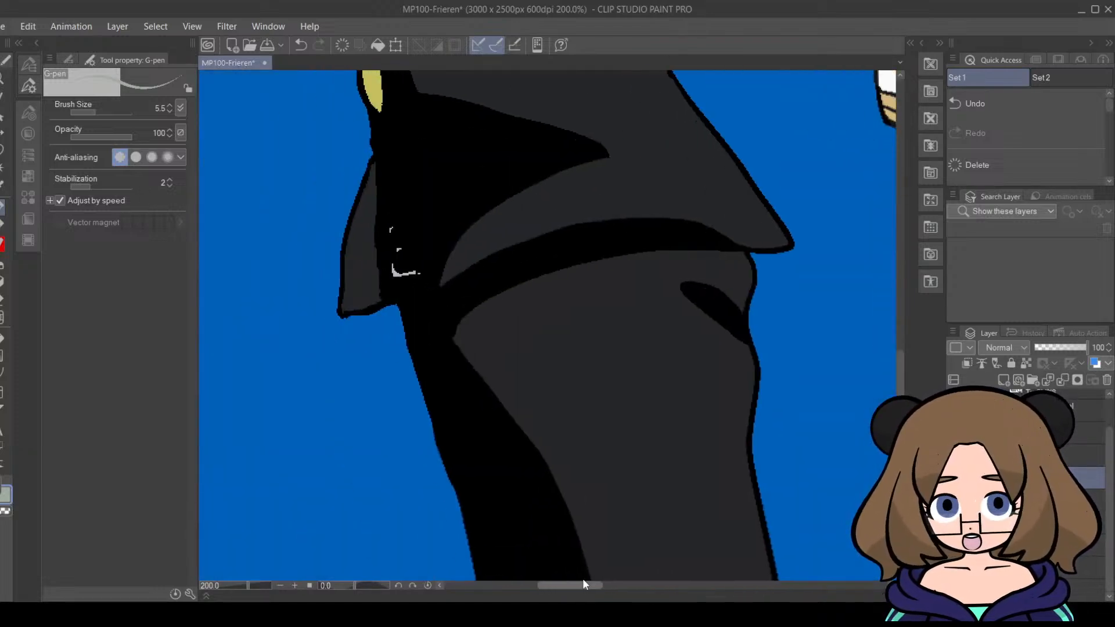
left_click_drag(904, 354, 902, 395)
left_click_drag(885, 463, 885, 468)
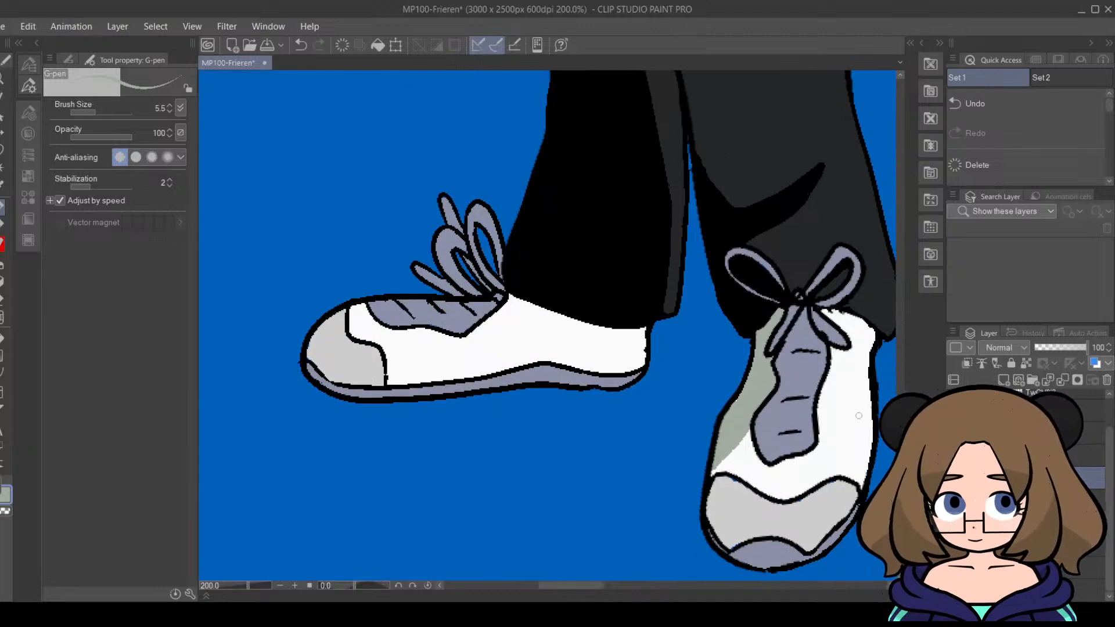
Step: Outline the white body of the boy's side-facing shoe in grey-green and fill it completely with that shadow colour
mouse_move(353, 313)
left_mouse_down()
mouse_move(354, 331)
mouse_move(372, 323)
mouse_move(366, 332)
left_mouse_up()
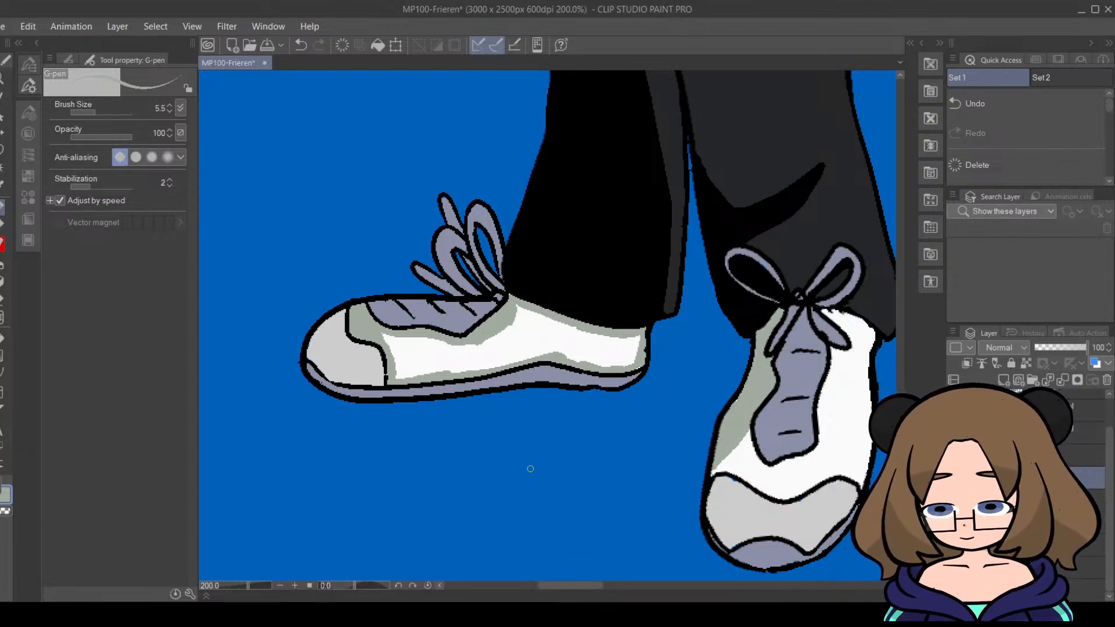
key("g")
left_click(511, 343)
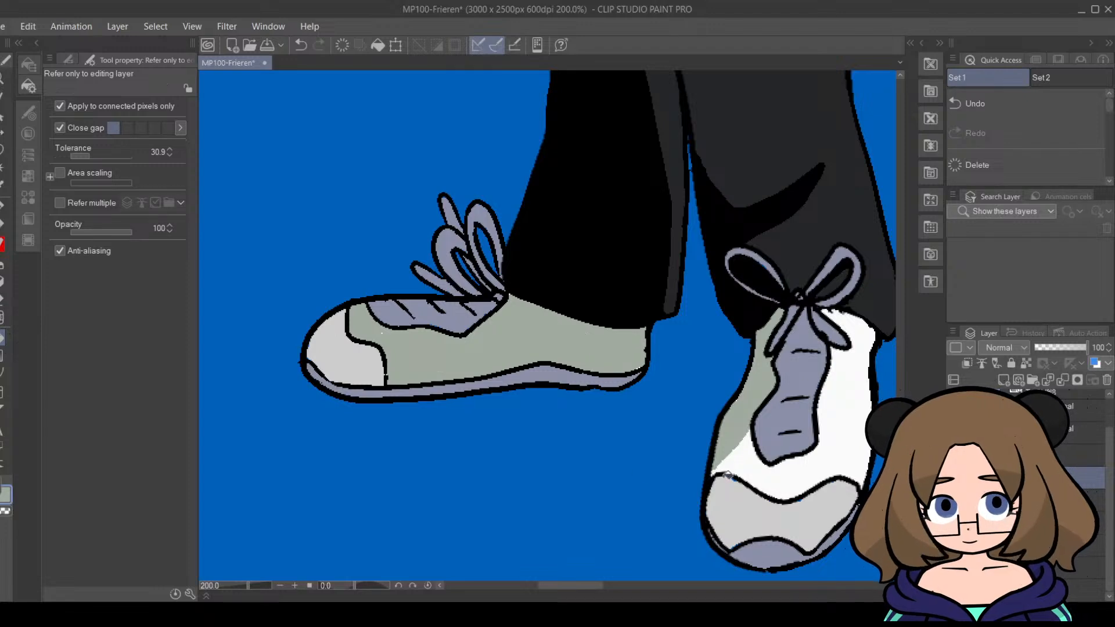
key("p")
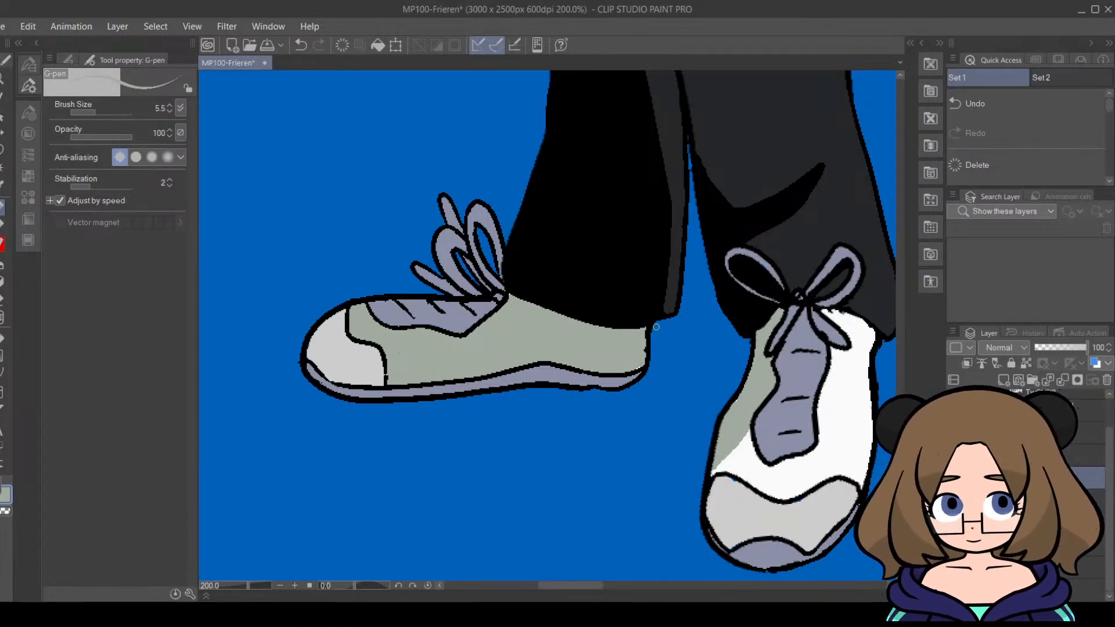
Step: Sample the dark blue-grey from the reference shoe and fill the sole of the side-facing shoe with it on the Lineart layer
left_click_drag(588, 582, 772, 581)
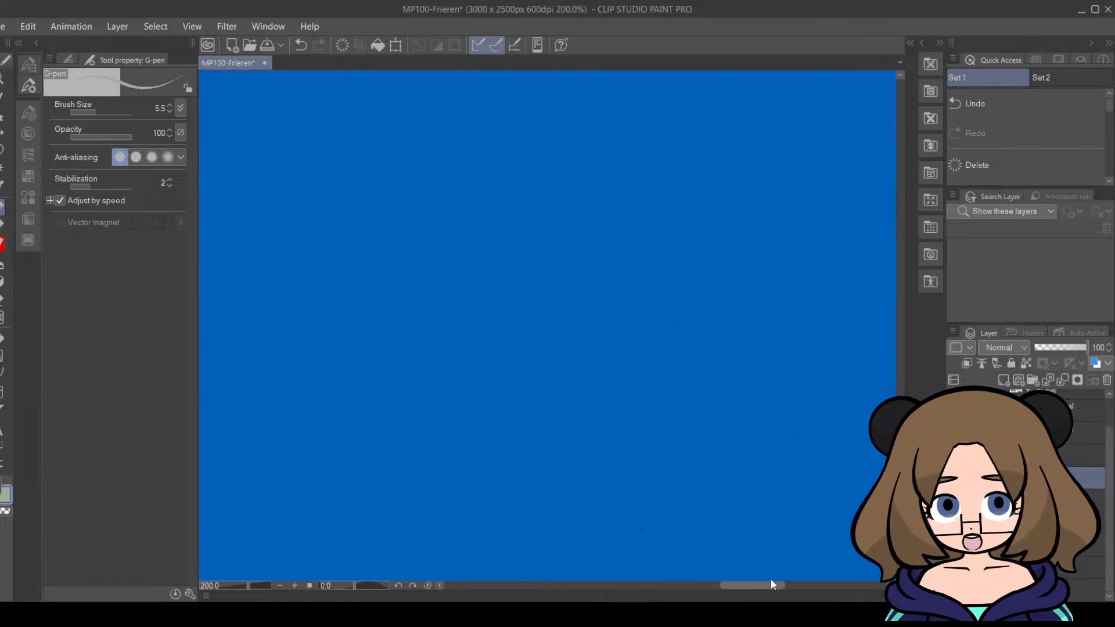
left_click_drag(900, 437, 891, 374)
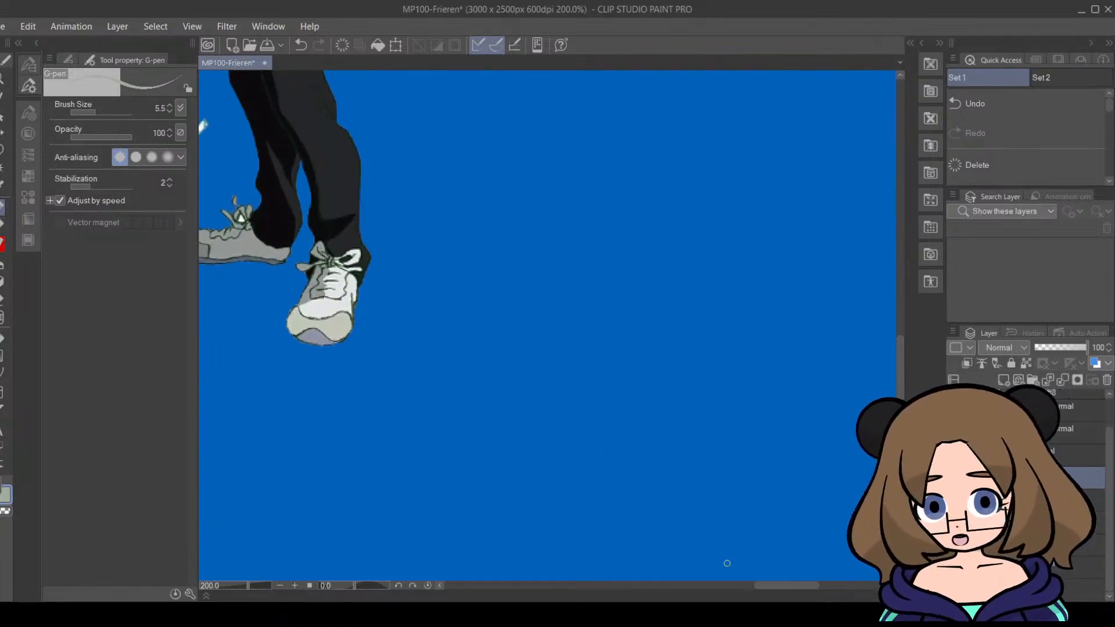
left_click_drag(778, 586, 759, 584)
key("i")
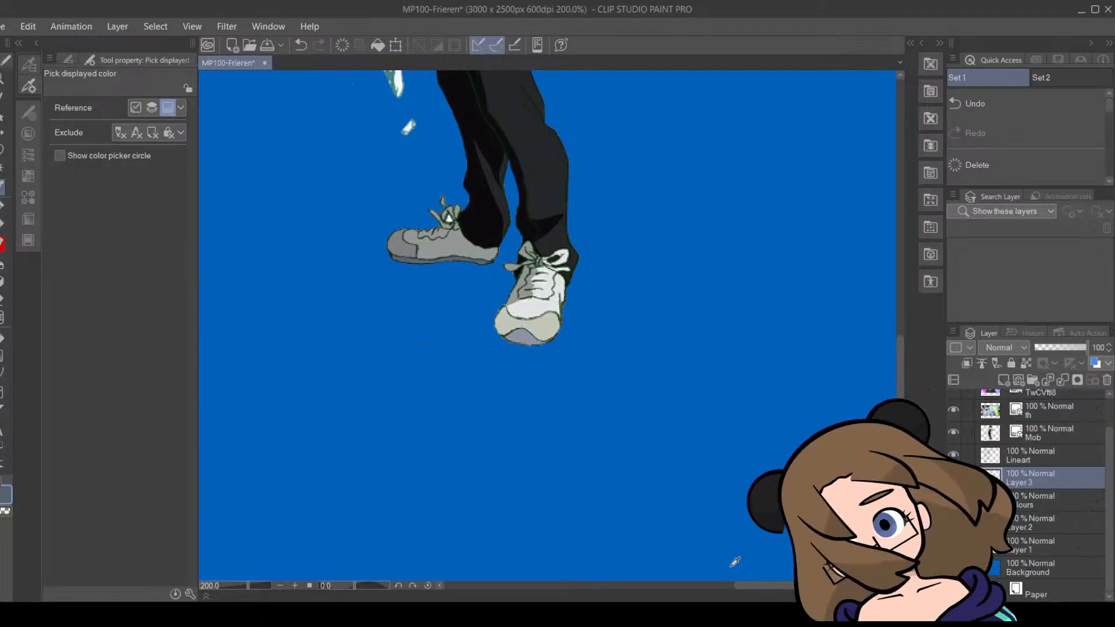
left_click_drag(761, 587, 539, 587)
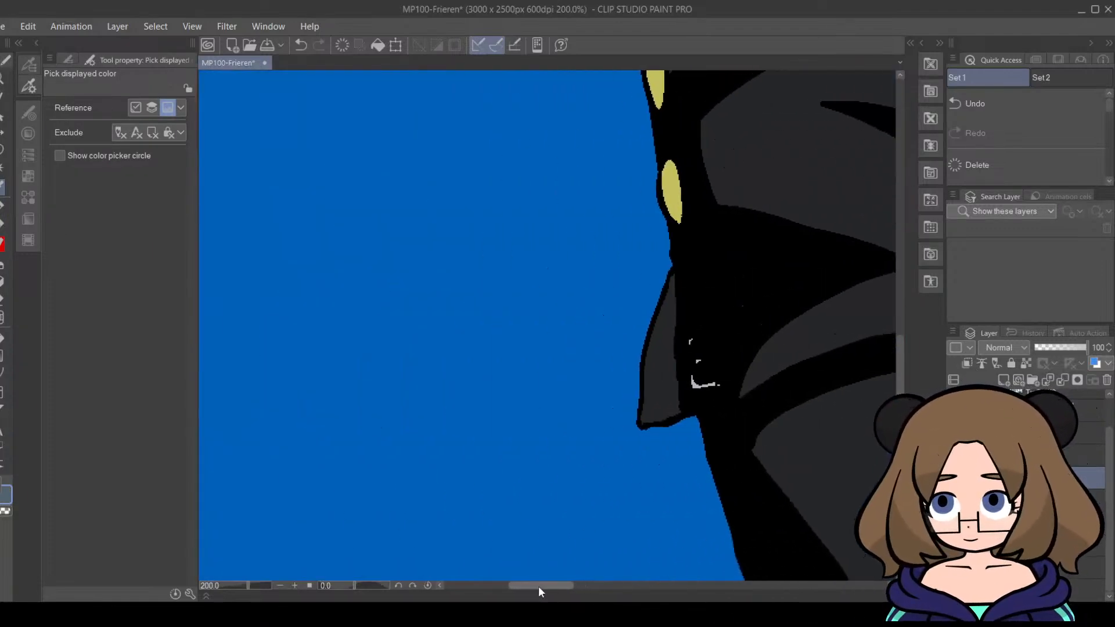
left_click_drag(899, 358, 899, 457)
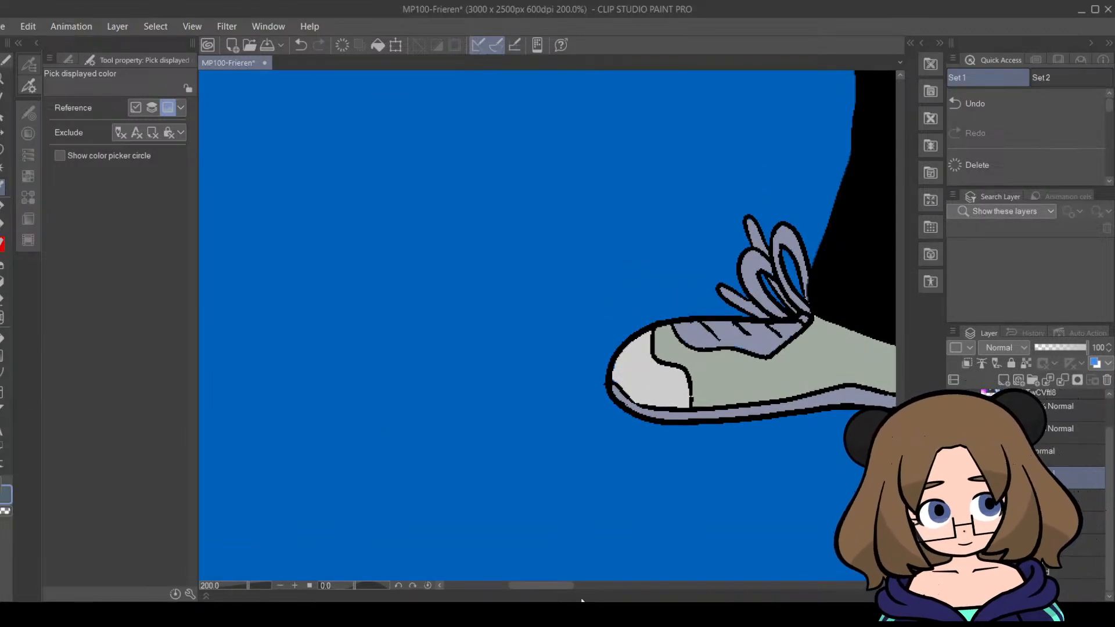
left_click_drag(557, 587, 584, 591)
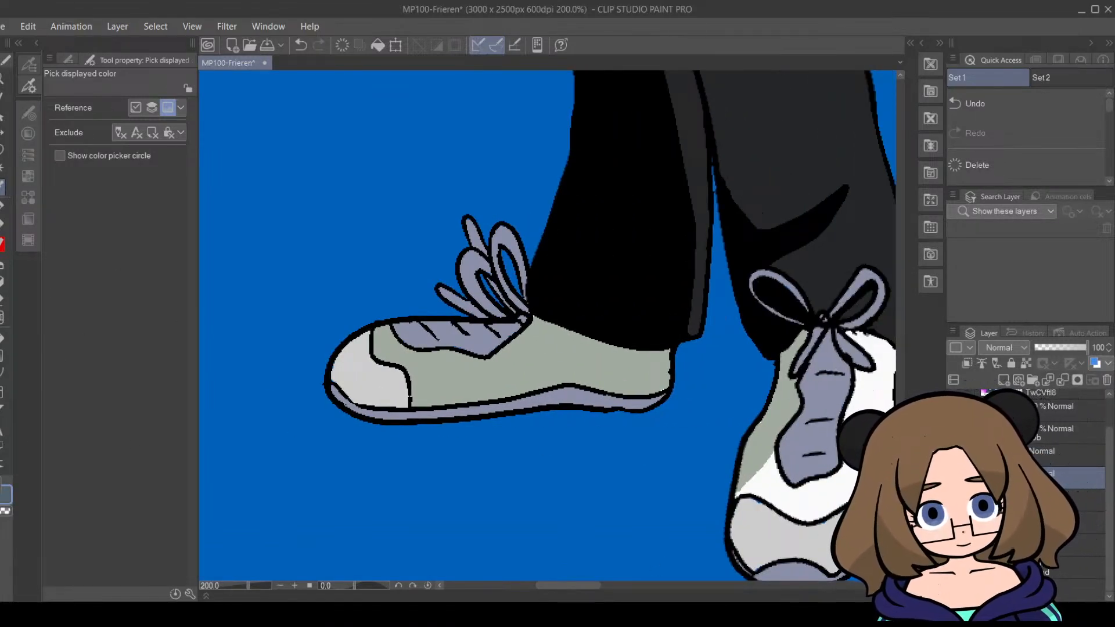
left_click(1044, 461)
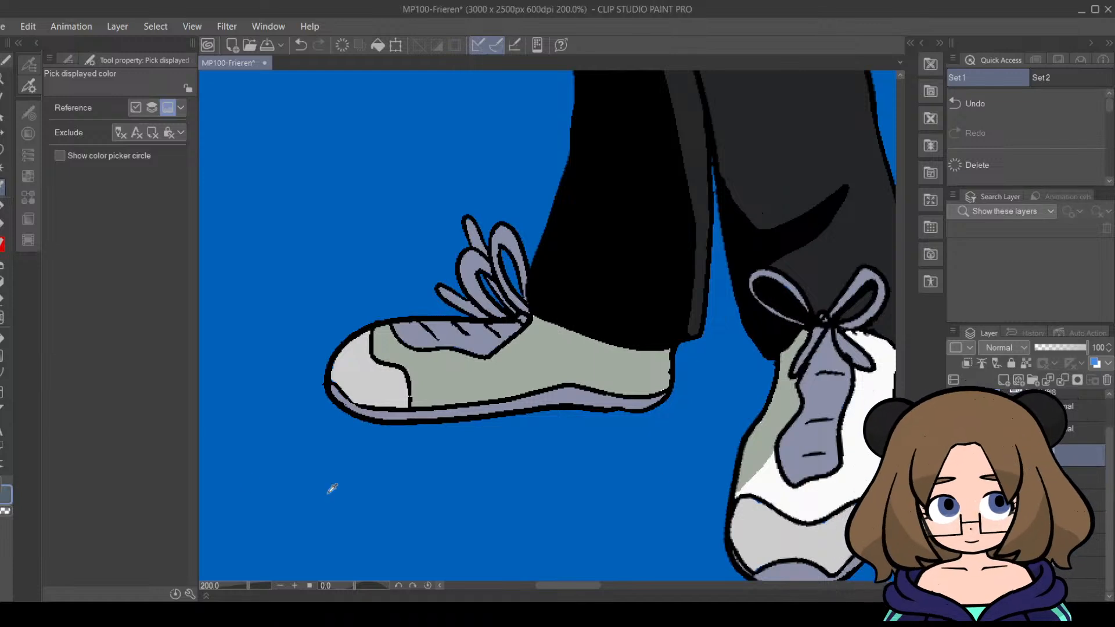
left_click(2, 342)
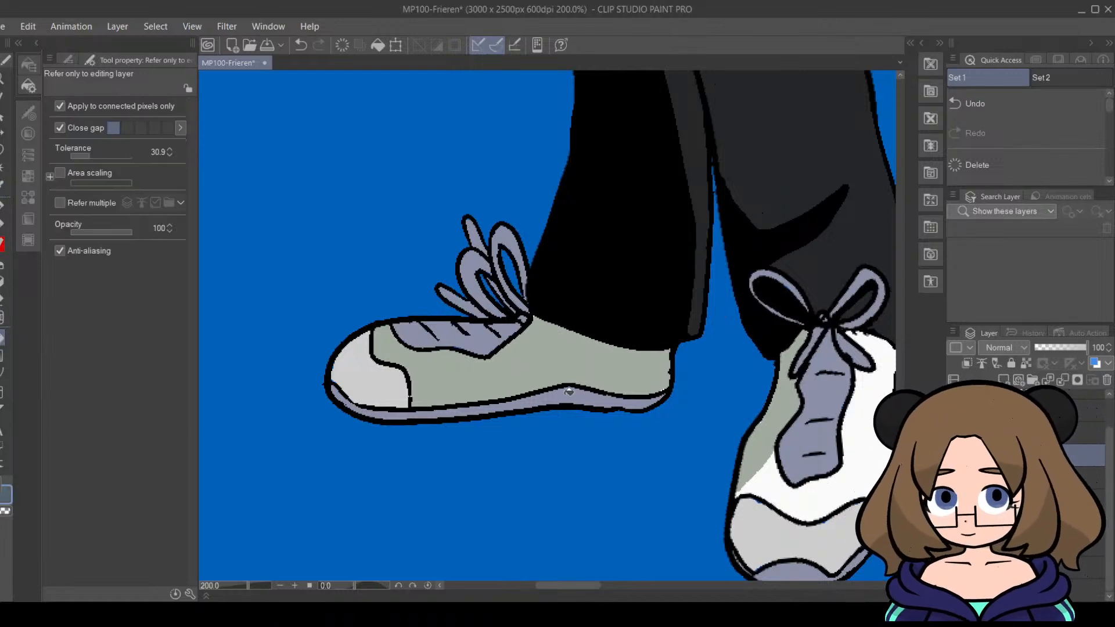
left_click(579, 397)
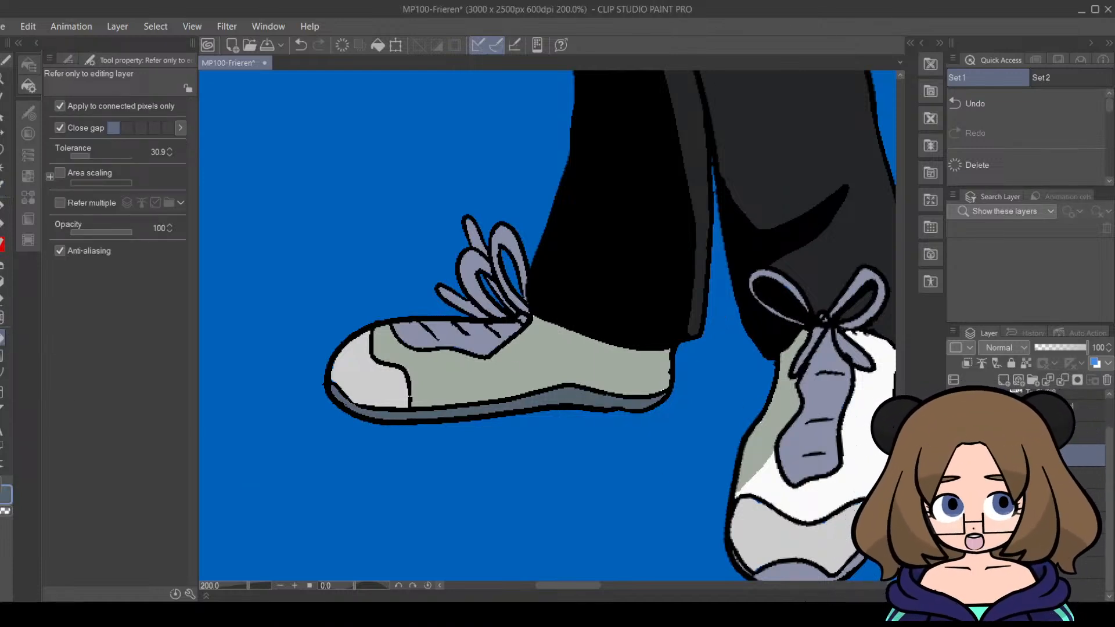
Step: Sample the dark grey from the reference shoe and fill the side-facing shoe's toe cap with it
left_click_drag(604, 587, 762, 586)
left_click_drag(900, 446, 900, 362)
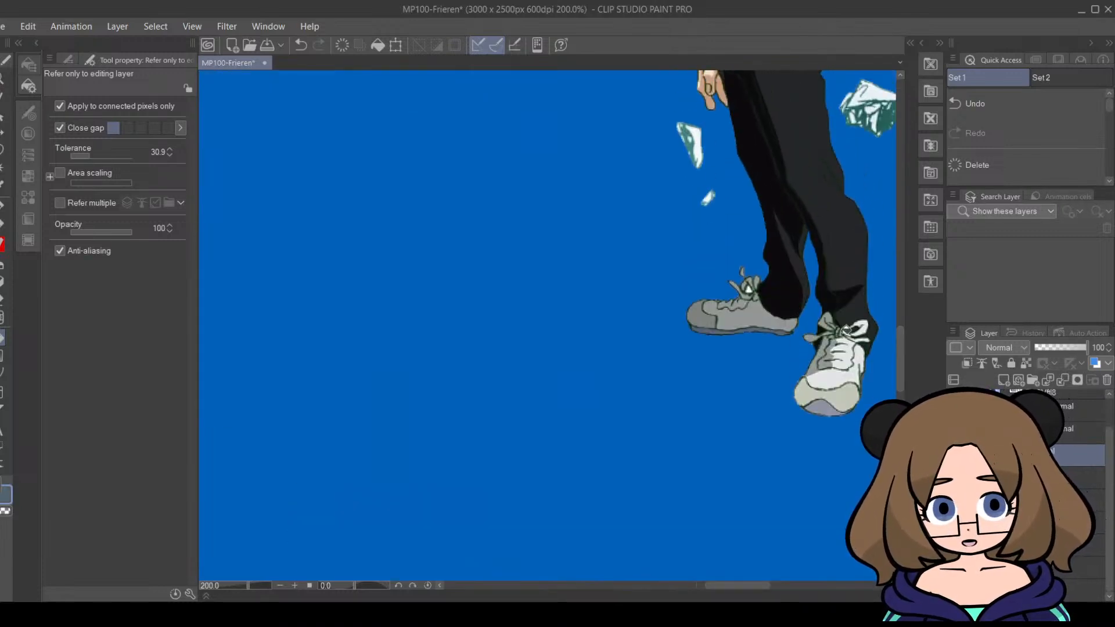
left_click(2, 187)
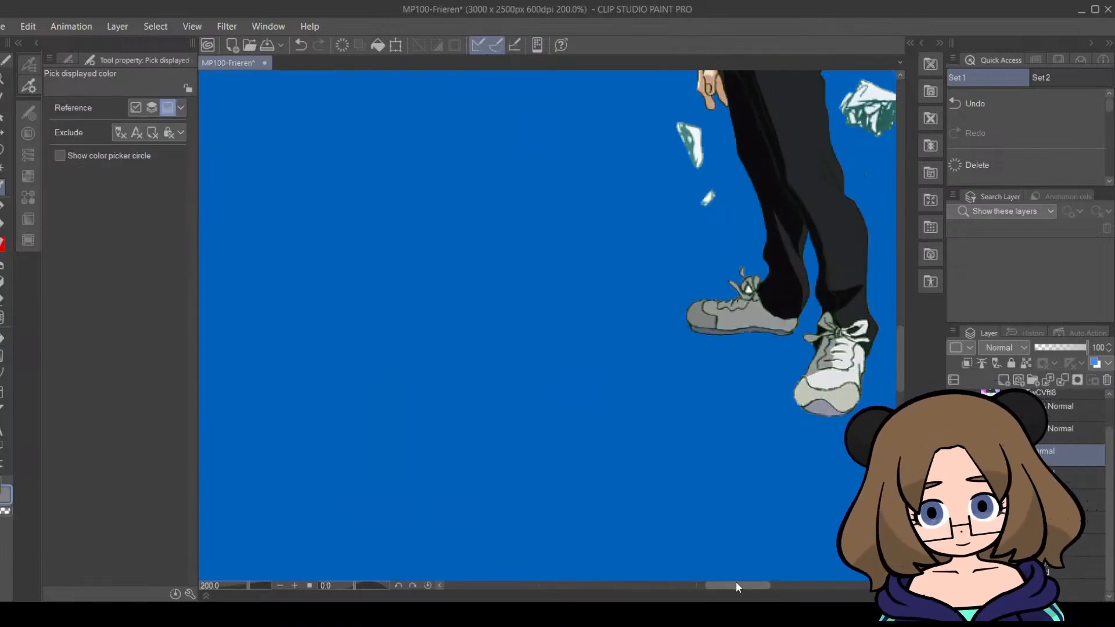
left_click_drag(737, 584, 553, 592)
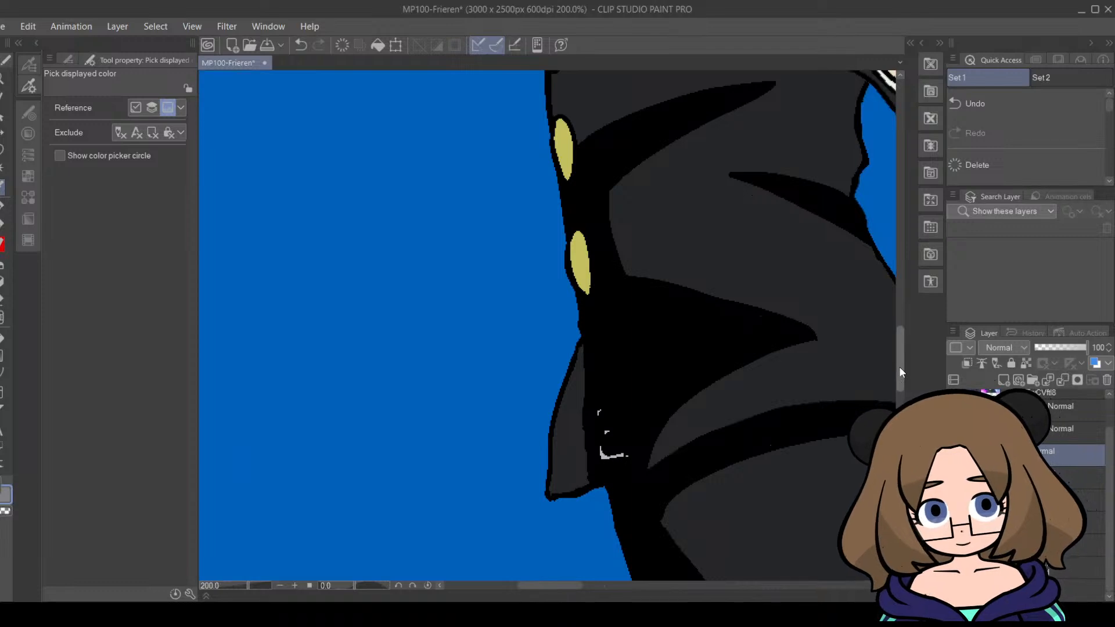
left_click_drag(899, 367, 900, 447)
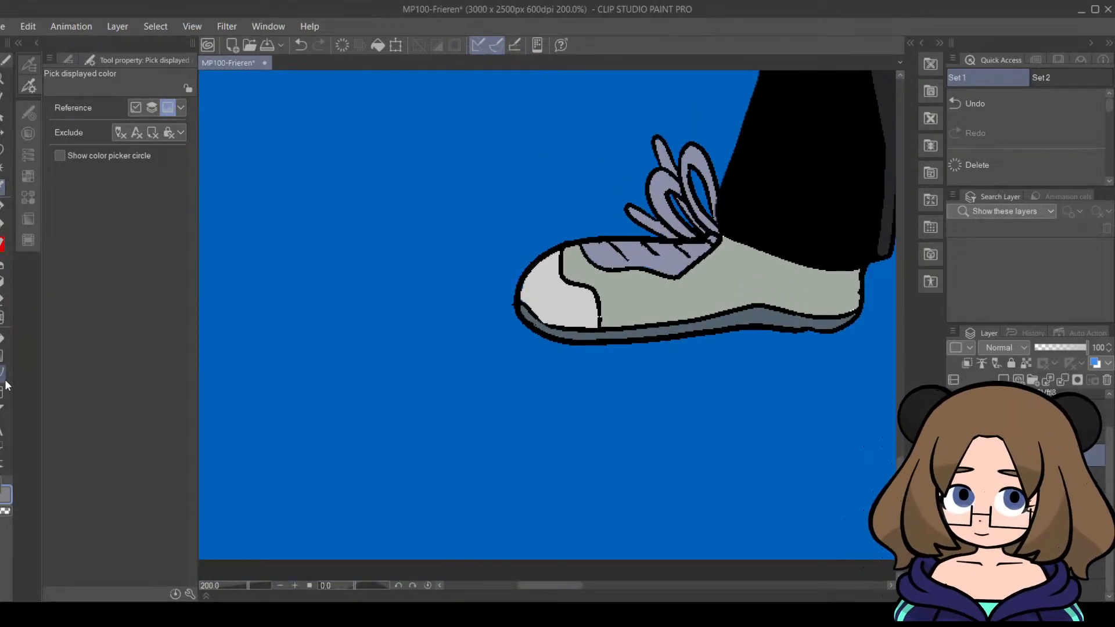
left_click(3, 343)
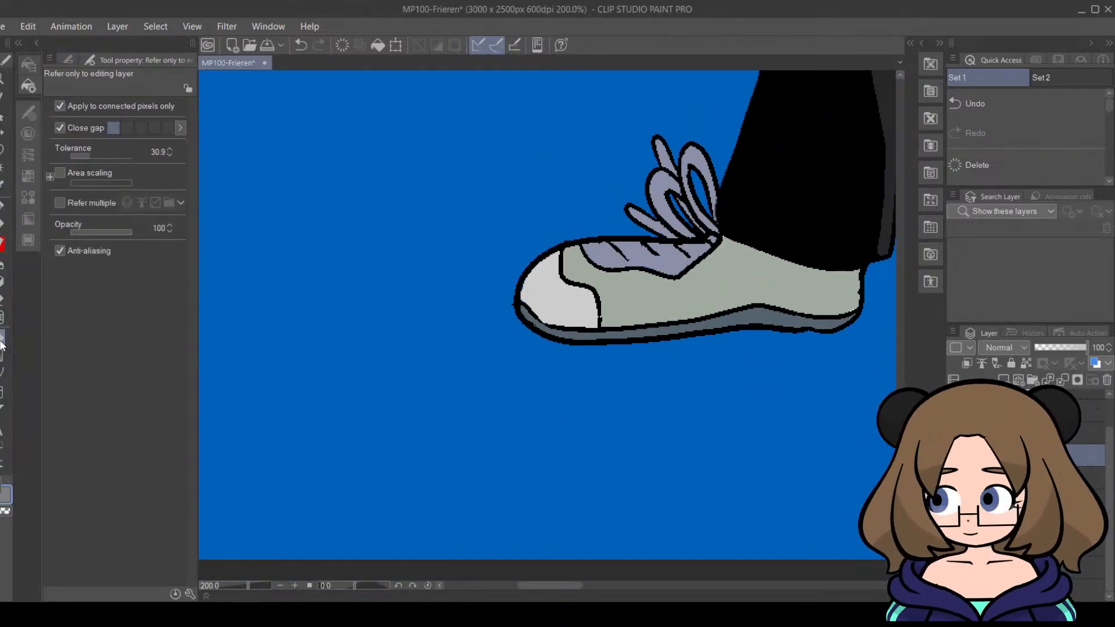
left_click(566, 297)
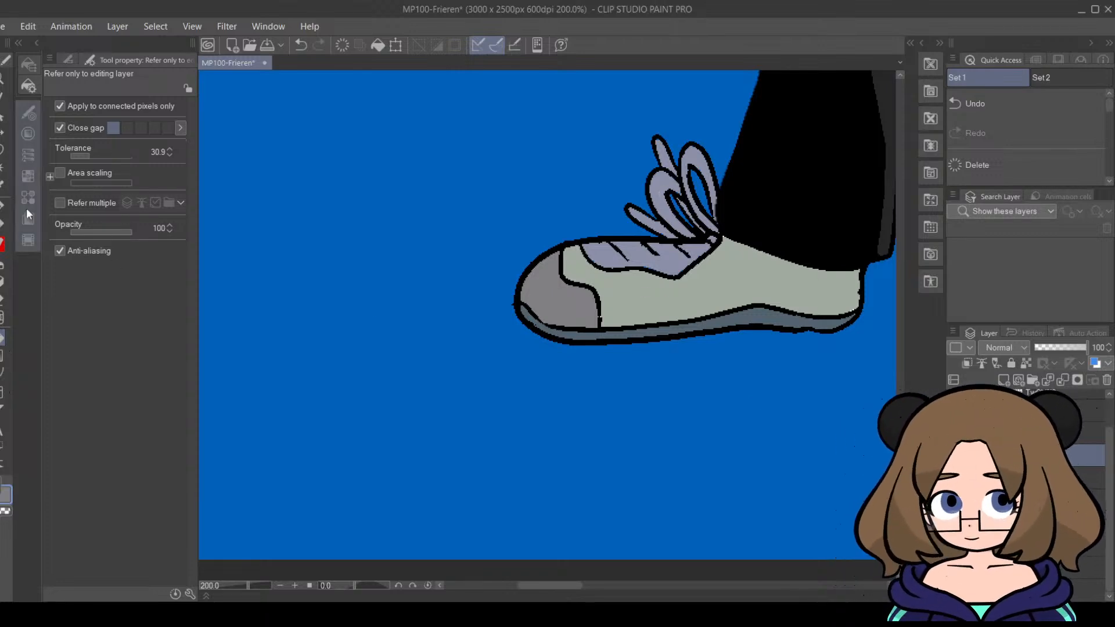
Step: Fill the lace loops of the side-facing shoe with the dark blue-grey sampled from its sole
left_click(3, 186)
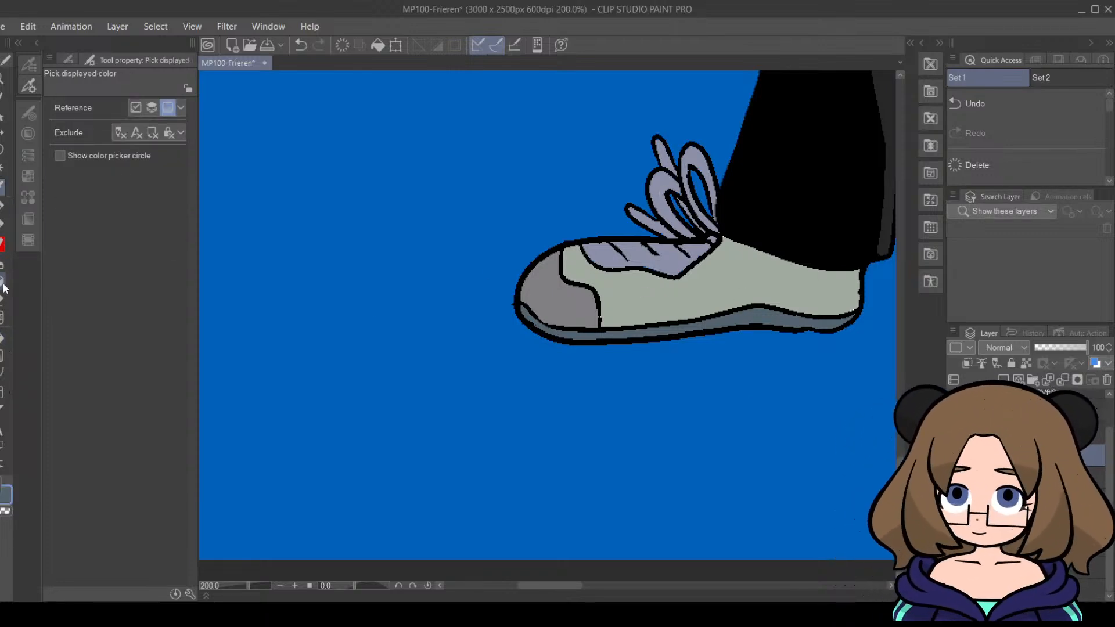
left_click(2, 340)
left_click(662, 185)
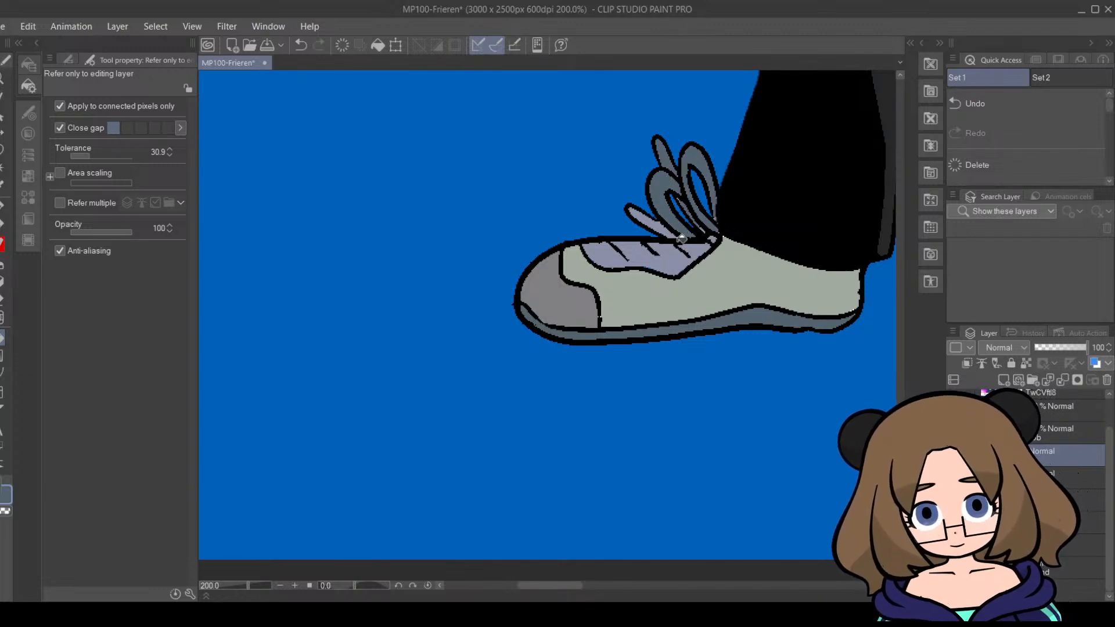
Step: Fill the lace panel on the upper of the side-facing shoe with the same dark blue-grey
left_click(2, 207)
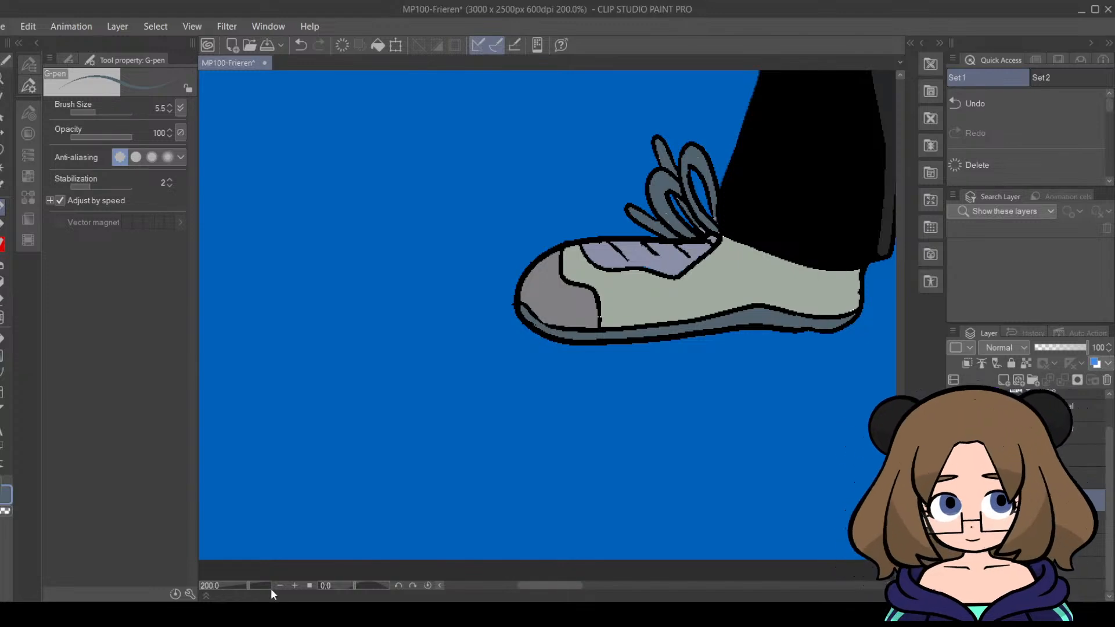
left_click_drag(248, 587, 254, 588)
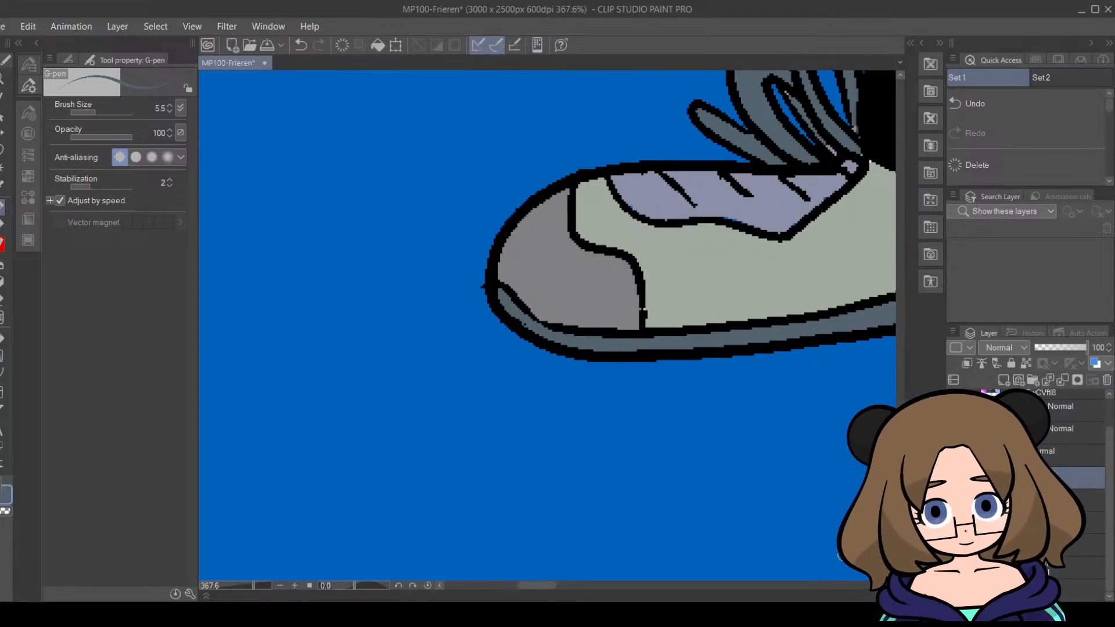
left_click_drag(542, 588, 565, 588)
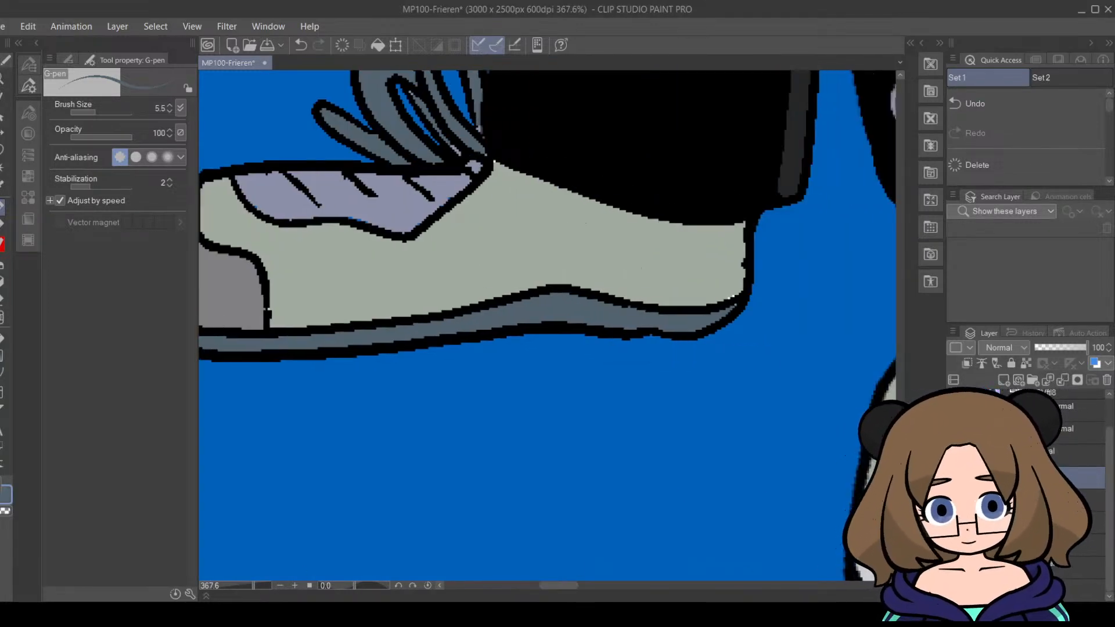
scroll(548, 326, "up", 5)
scroll(784, 466, "down", 4)
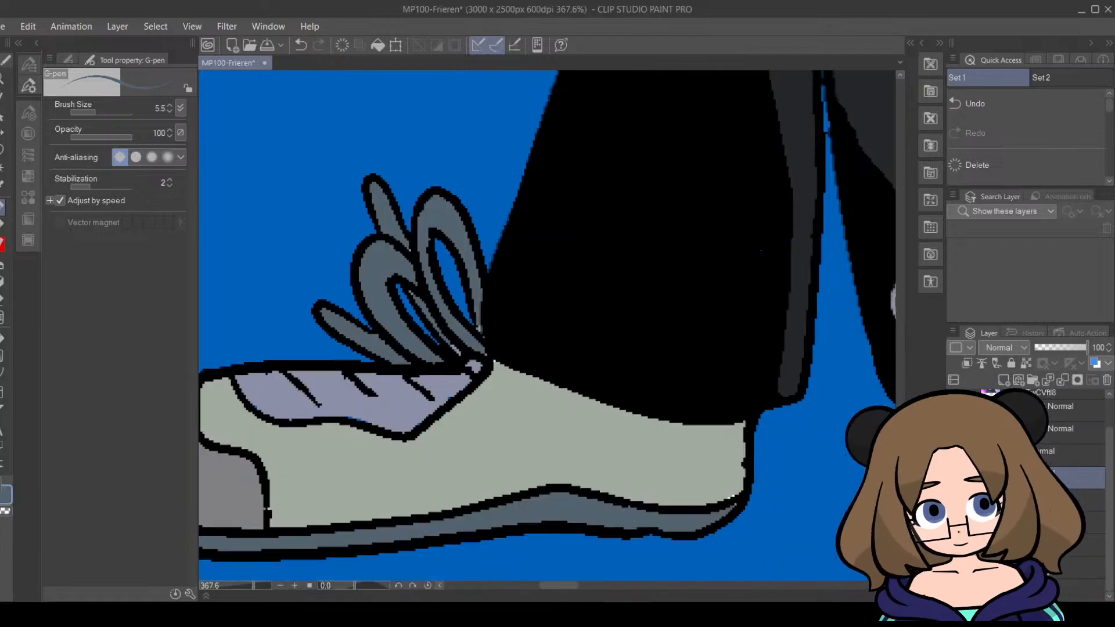
left_click(4, 338)
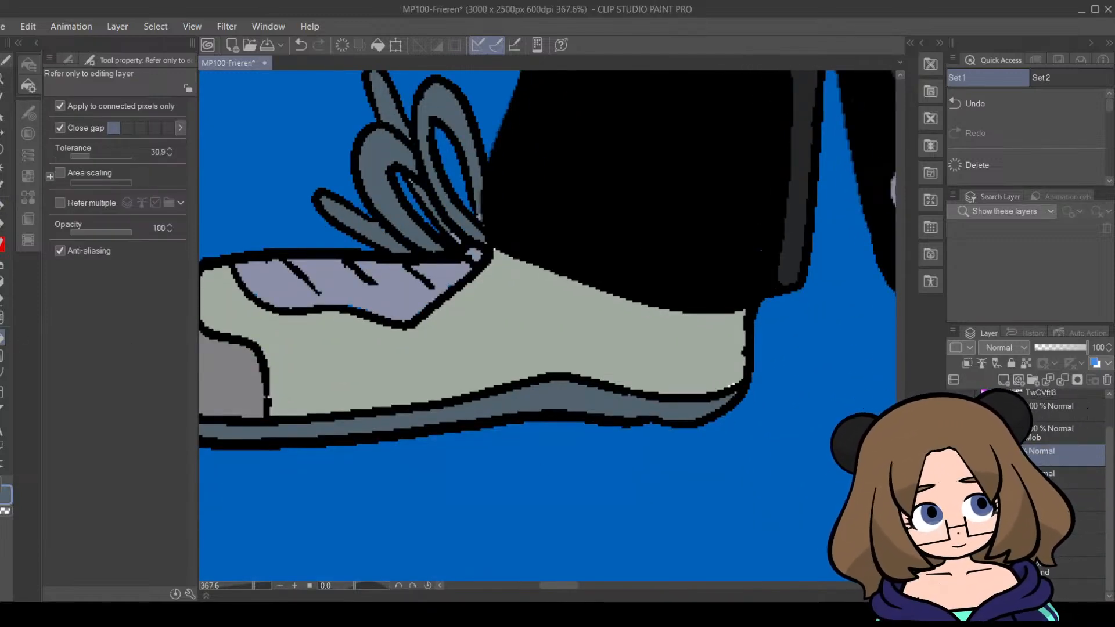
left_click(401, 296)
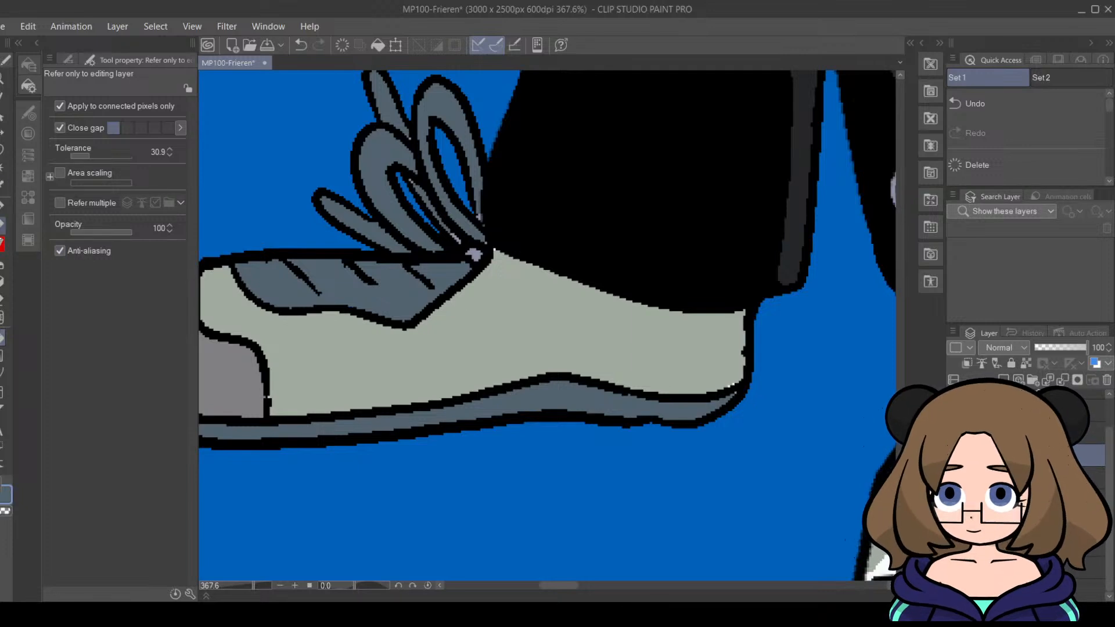
Step: Undo the first dab on the lace knot, and paint the knot and leftover gaps in the laces dark blue-grey on Layer 3
key("p")
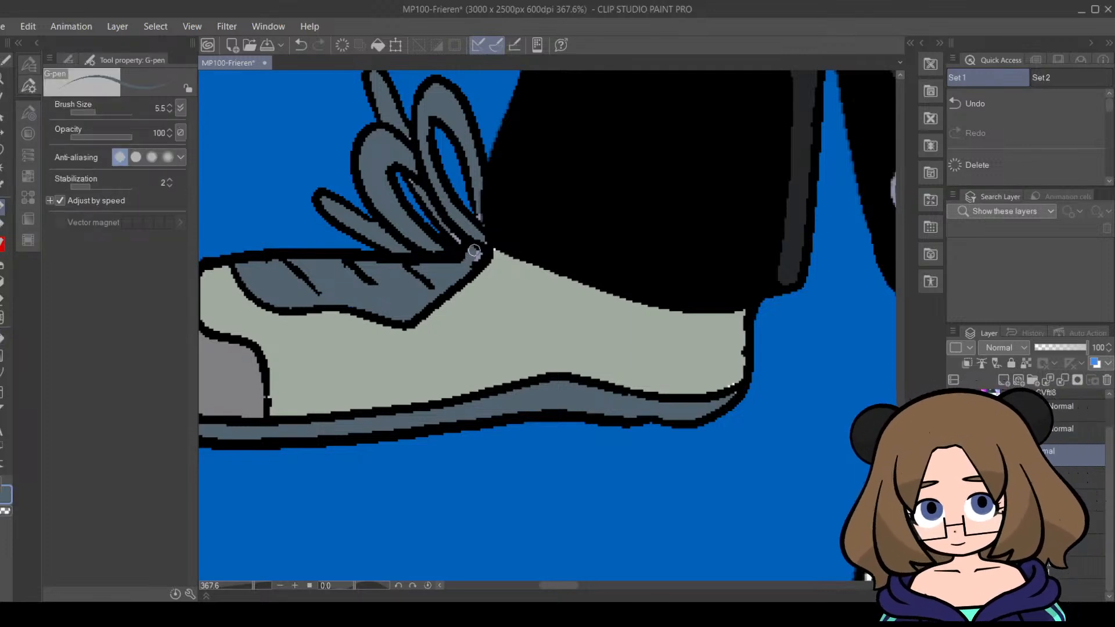
key("ctrl+z")
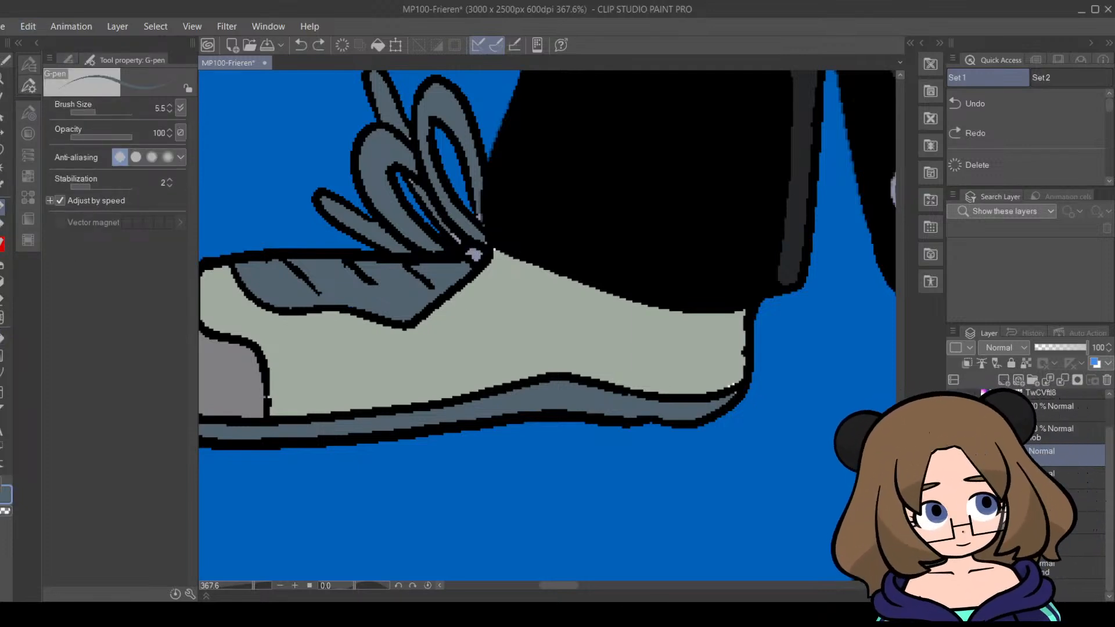
left_click(1075, 478)
mouse_move(476, 254)
left_mouse_down()
mouse_move(447, 232)
mouse_move(469, 247)
mouse_move(479, 213)
mouse_move(474, 254)
left_mouse_up()
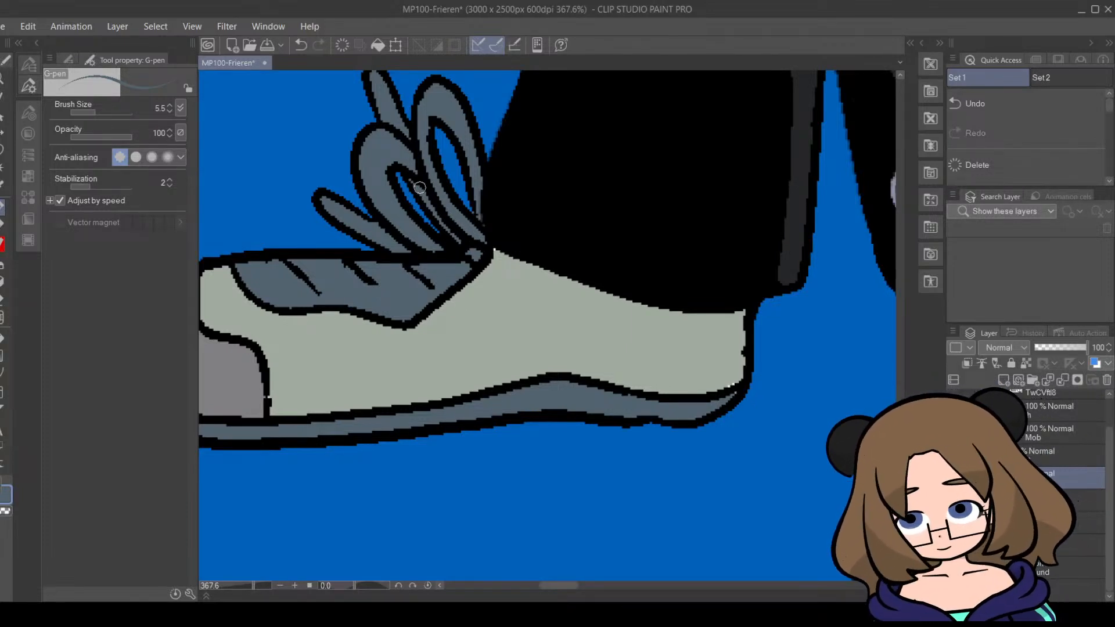
Step: Close the small gaps in the side-facing shoe's black outline at the heel and beside the toe cap with the G-pen
left_click_drag(260, 584, 253, 587)
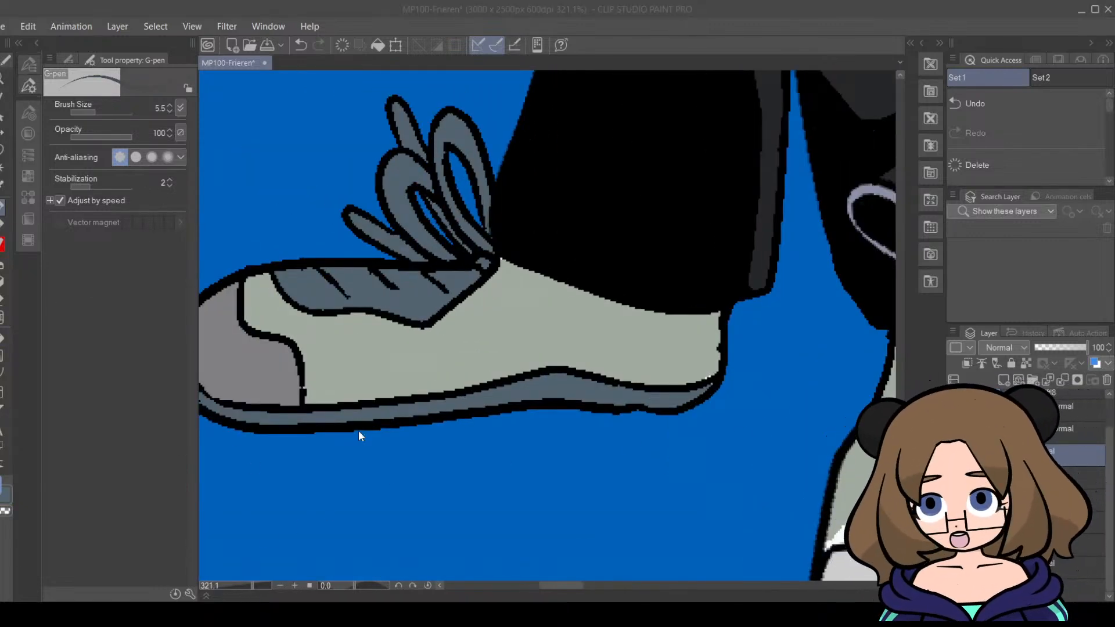
left_click(3, 213)
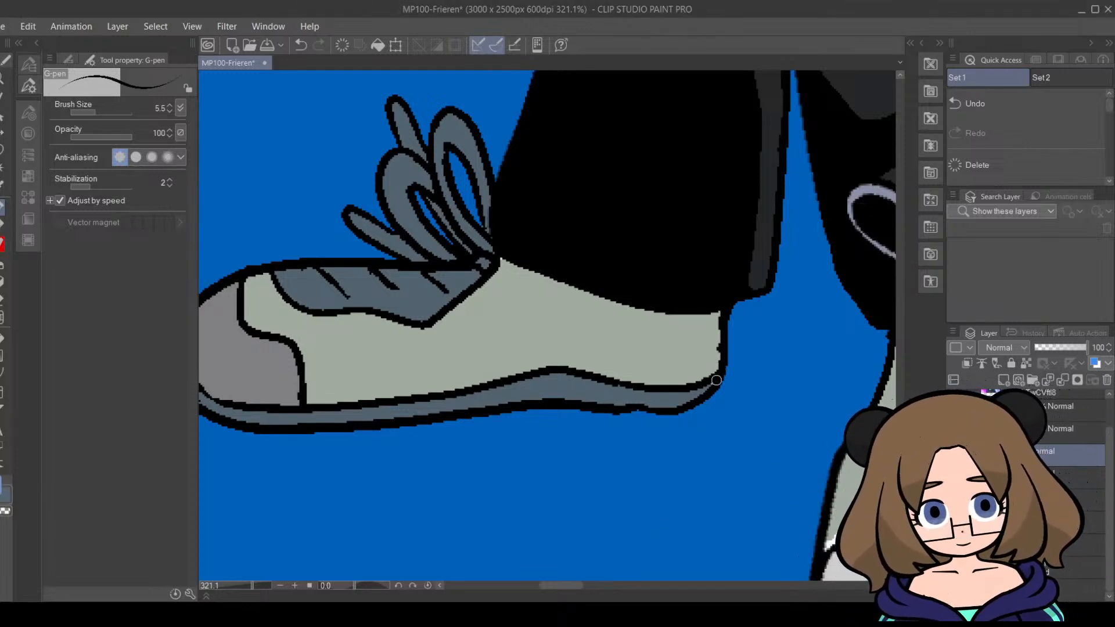
left_click_drag(570, 587, 555, 583)
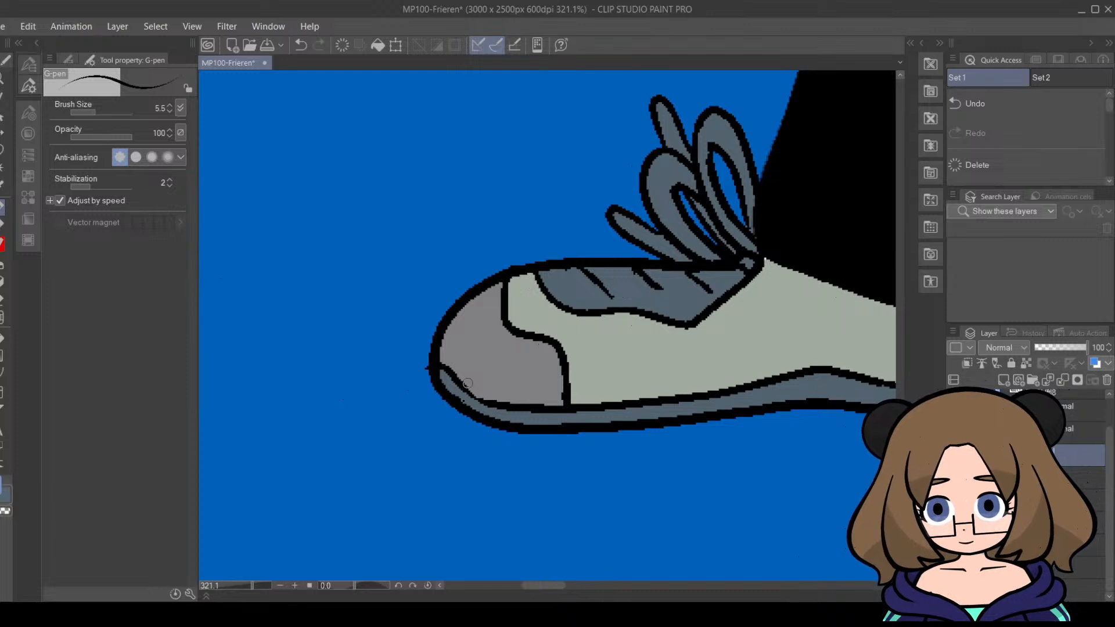
Step: Erase the stray black marks at the toe tip and front sole, and repaint the erased patch of sole in dark blue-grey
key("e")
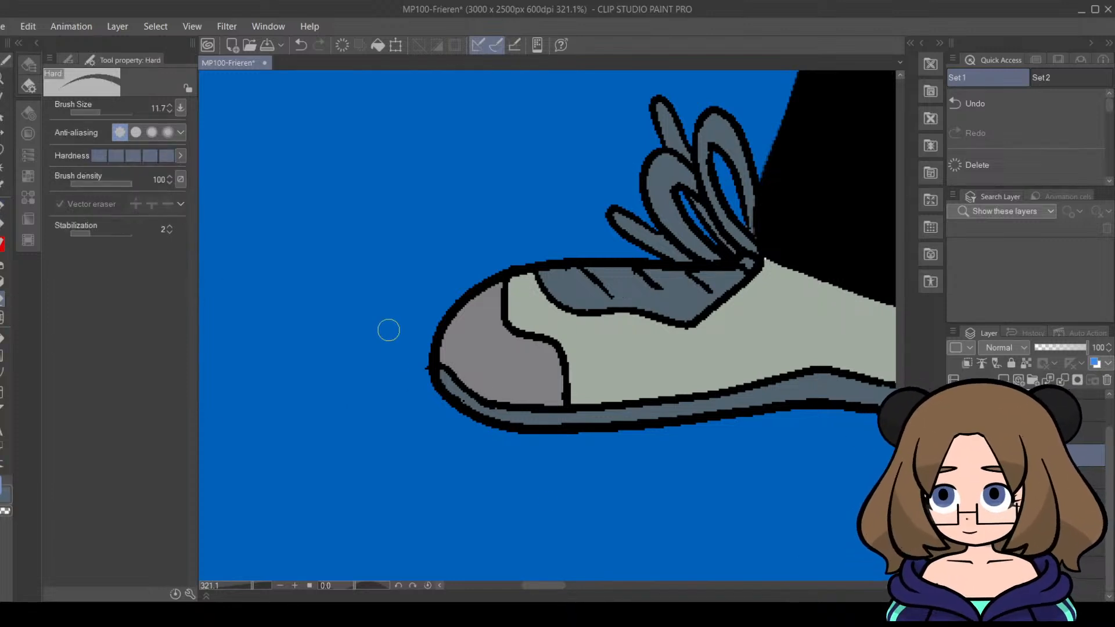
key("p")
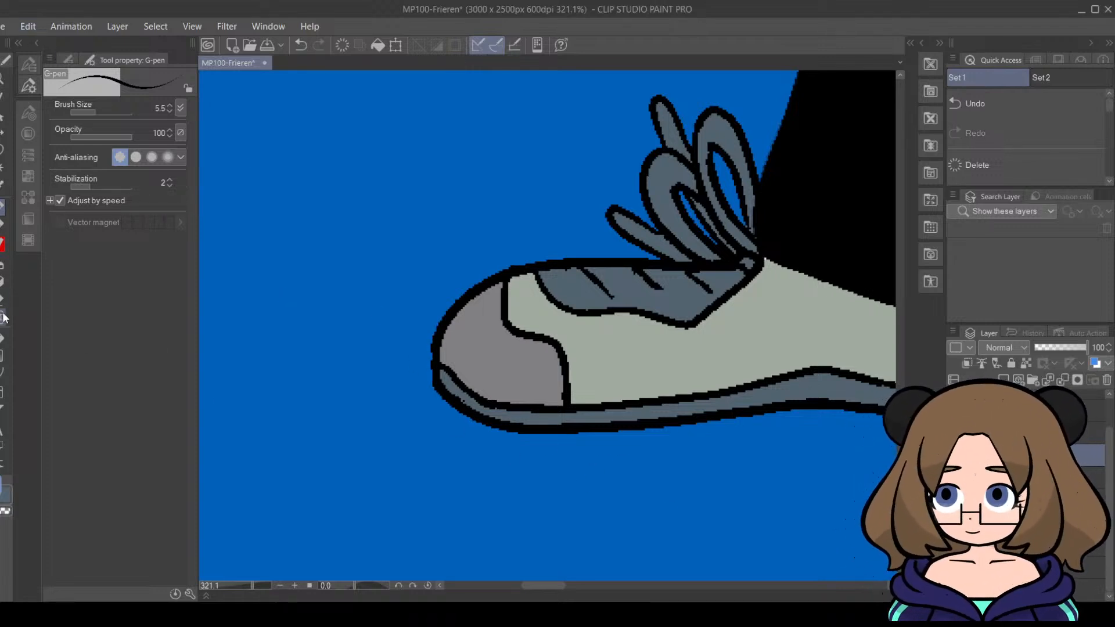
key("e")
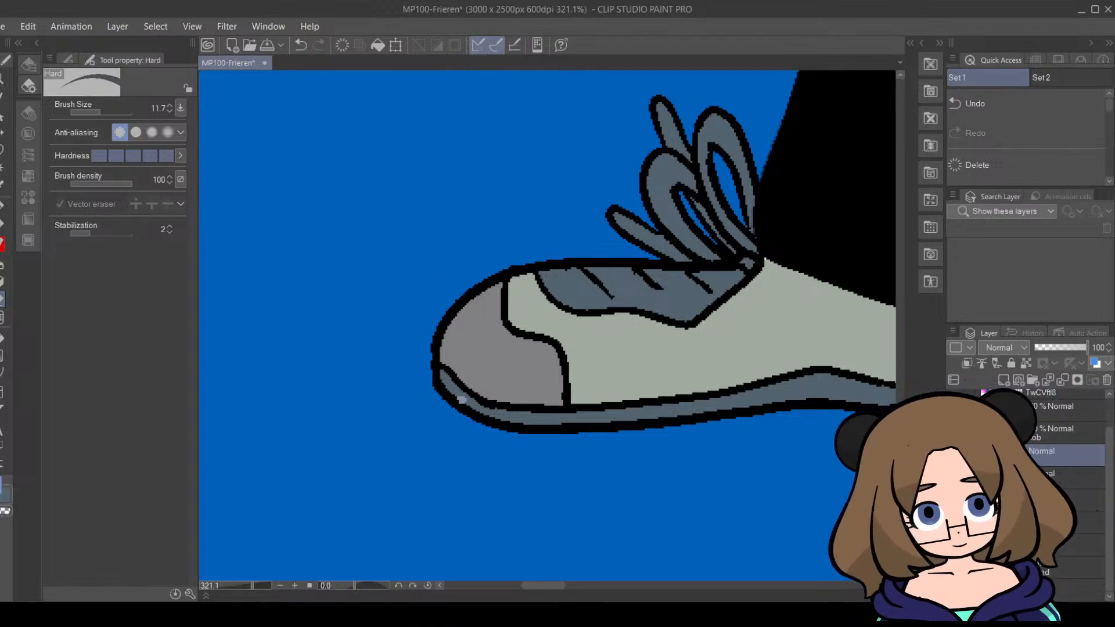
key("p")
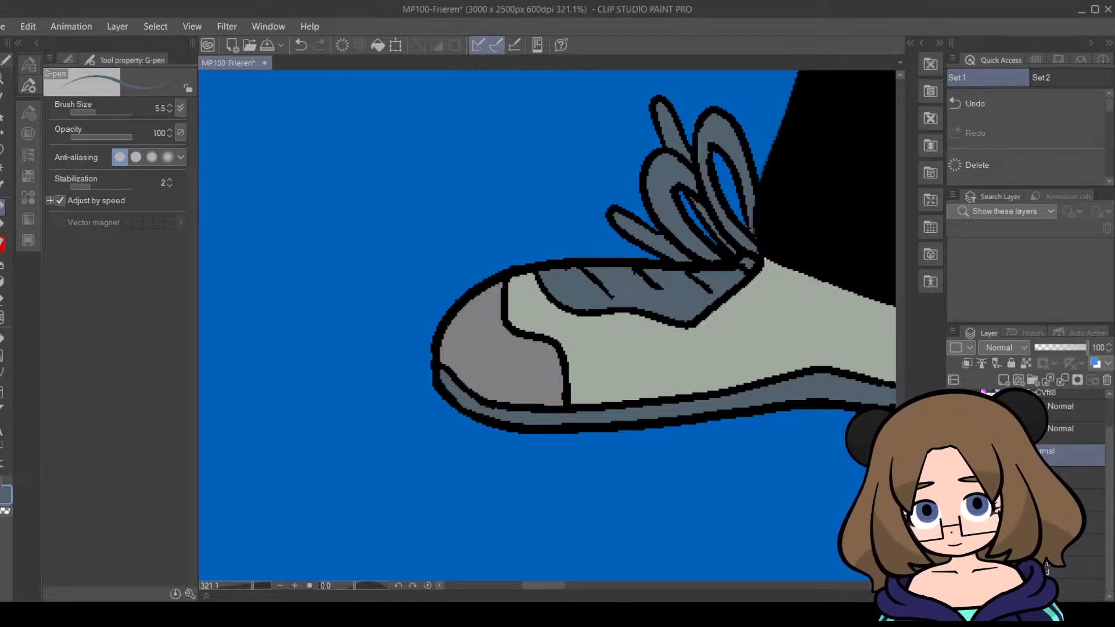
left_click_drag(248, 586, 238, 586)
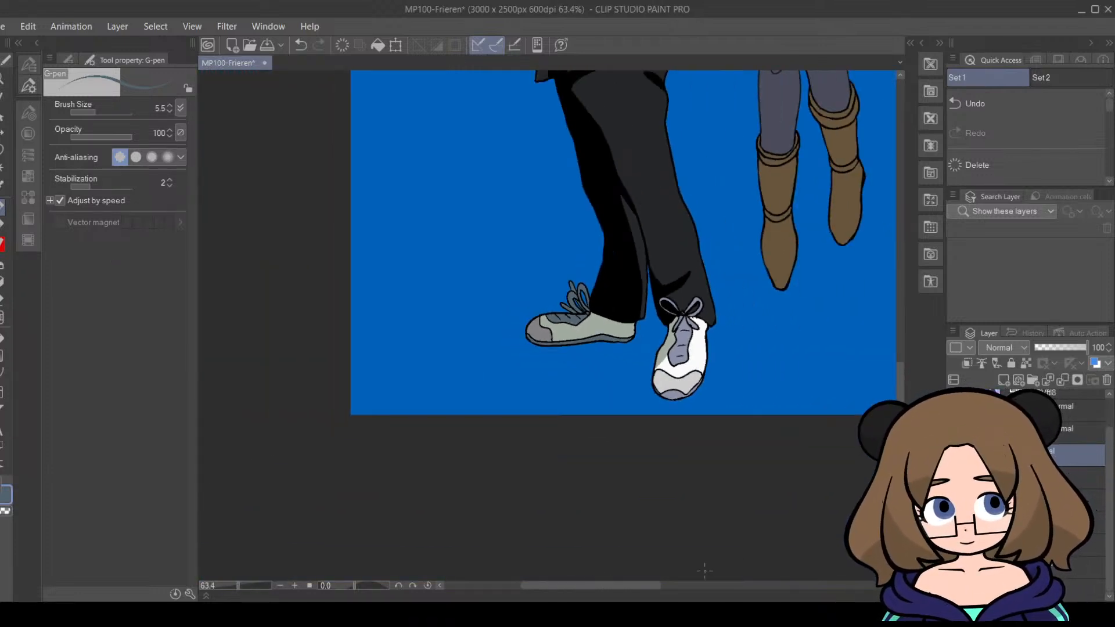
left_click_drag(614, 588, 645, 590)
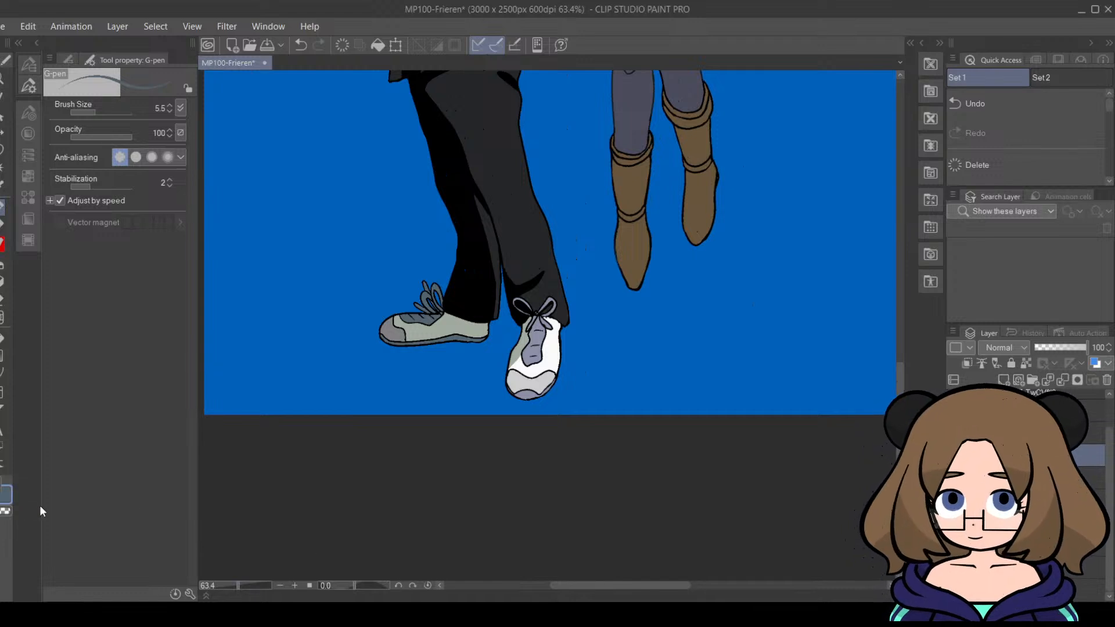
Step: Shade the laces of the front-facing shoe dark blue-grey on one bow loop, its loose end and the same side of the lace panel
left_click(249, 586)
left_click_drag(249, 587, 252, 586)
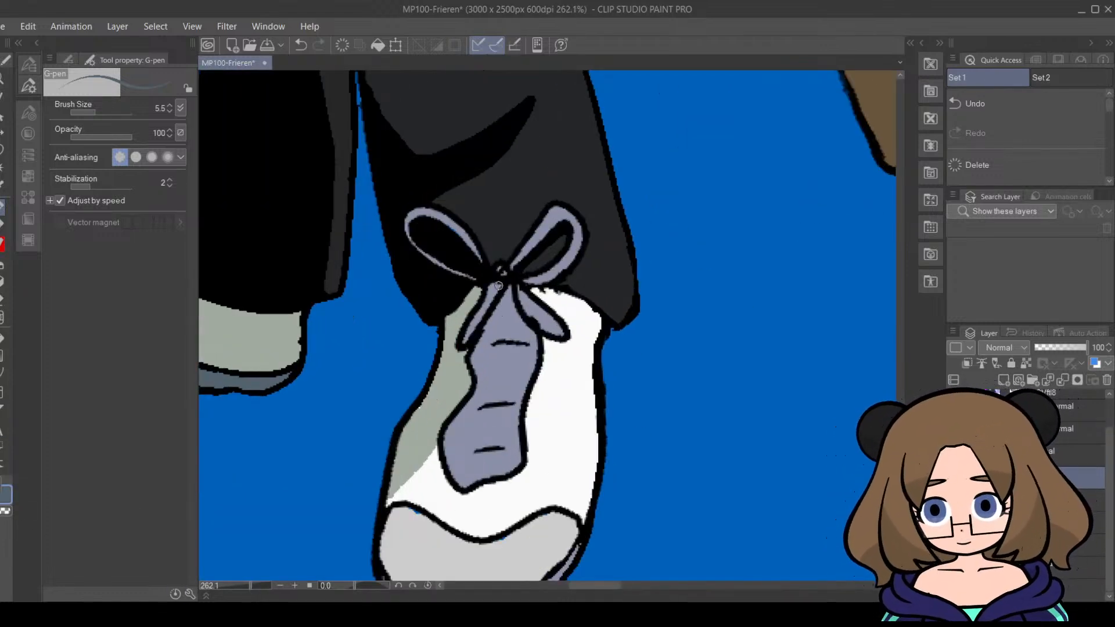
mouse_move(493, 288)
left_mouse_down()
mouse_move(467, 334)
mouse_move(488, 304)
left_mouse_up()
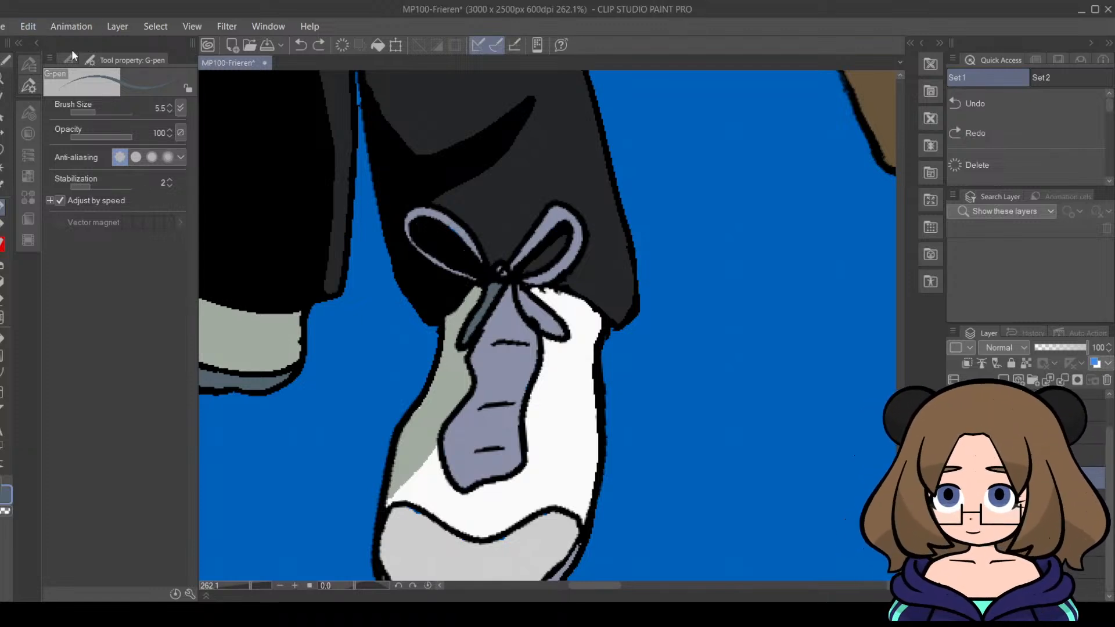
left_click_drag(451, 223, 478, 252)
key("ctrl+z")
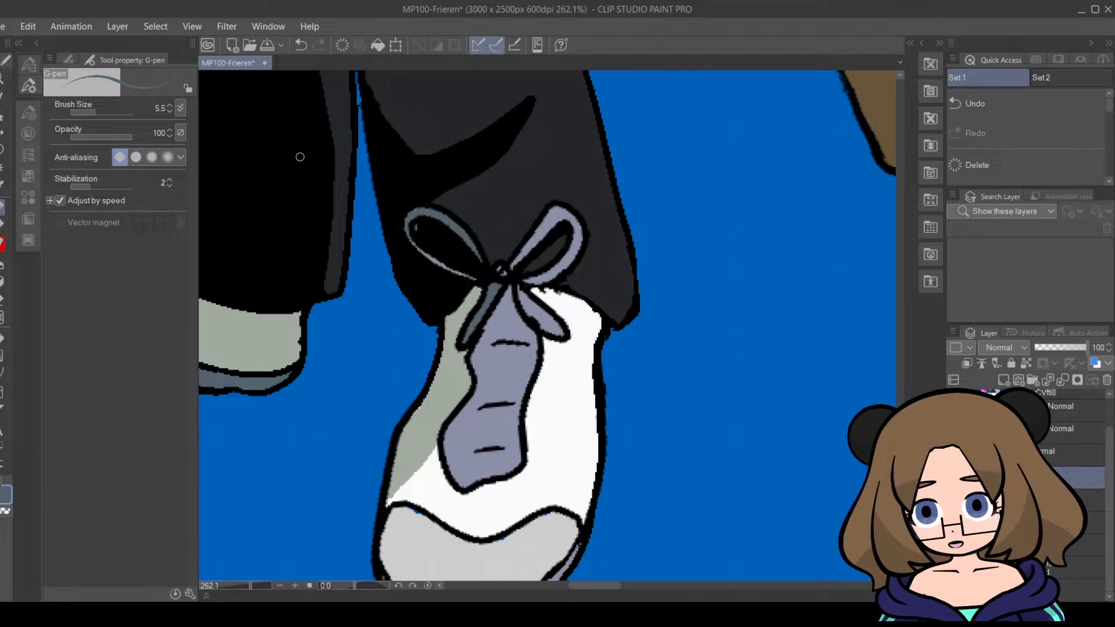
key("ctrl+z")
left_click_drag(463, 233, 477, 254)
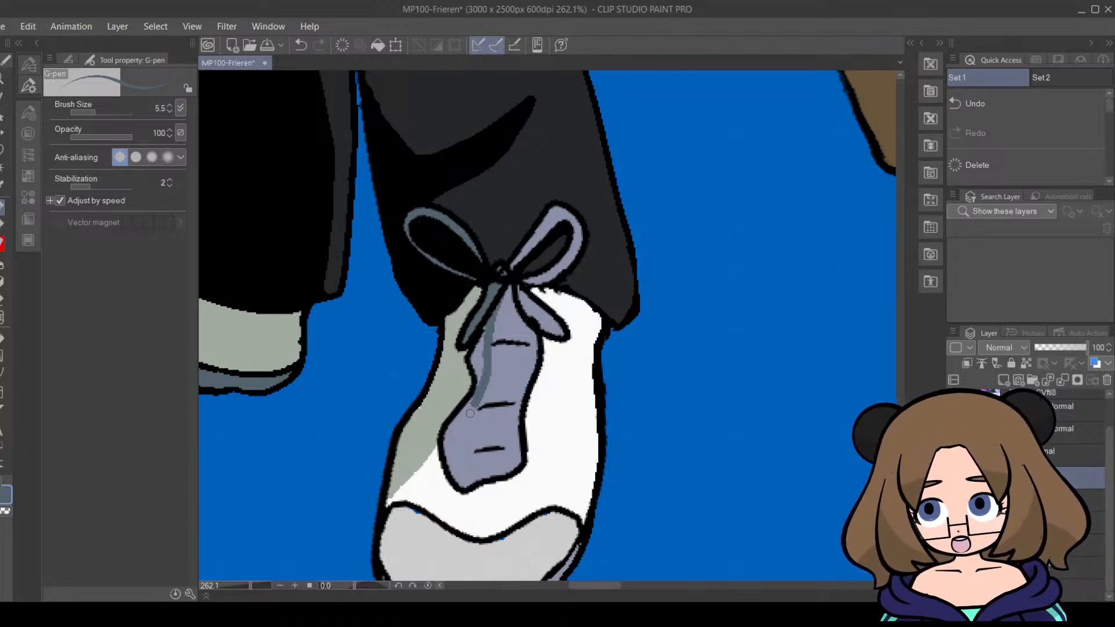
left_click_drag(460, 478, 484, 399)
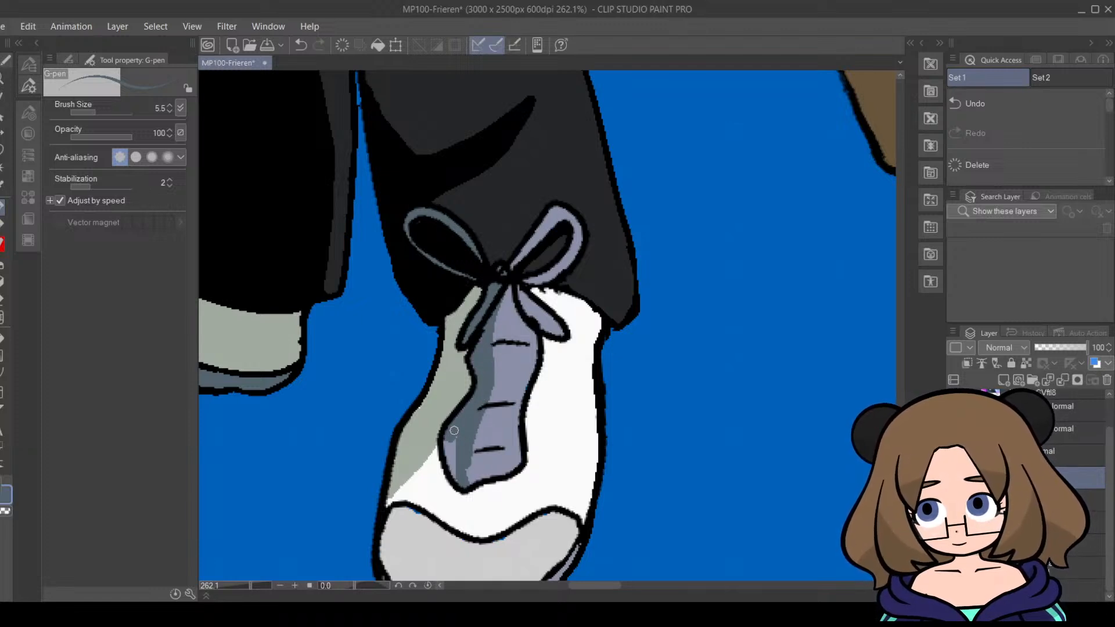
mouse_move(454, 431)
left_mouse_down()
mouse_move(452, 462)
mouse_move(465, 474)
left_mouse_up()
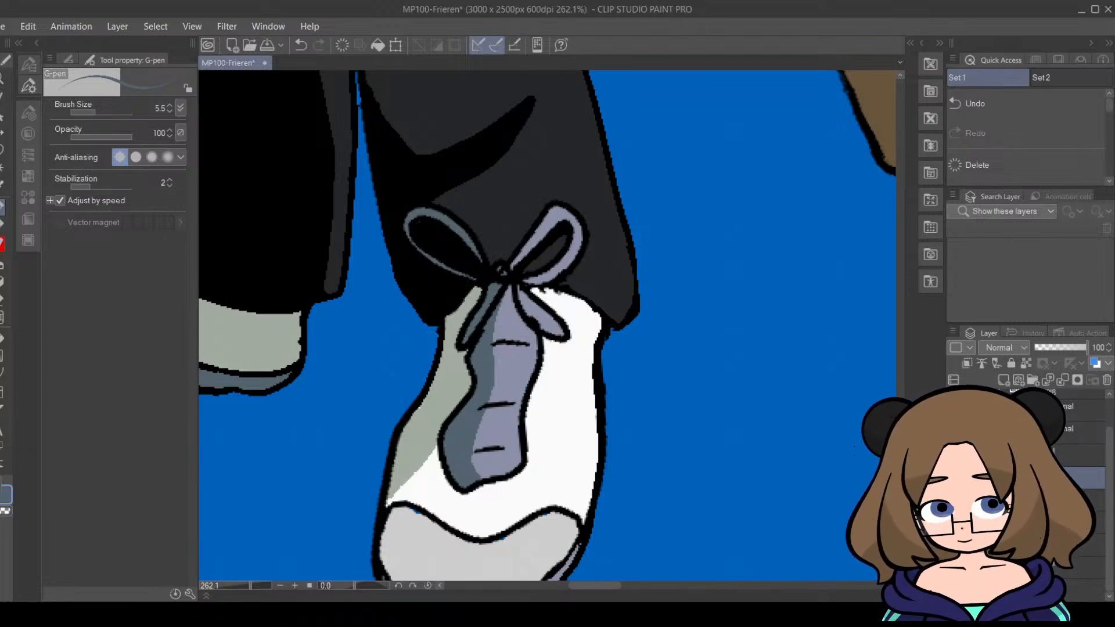
Step: Compare the shading of the boy's trousers and shoes with the reference figure
left_click_drag(251, 585, 229, 585)
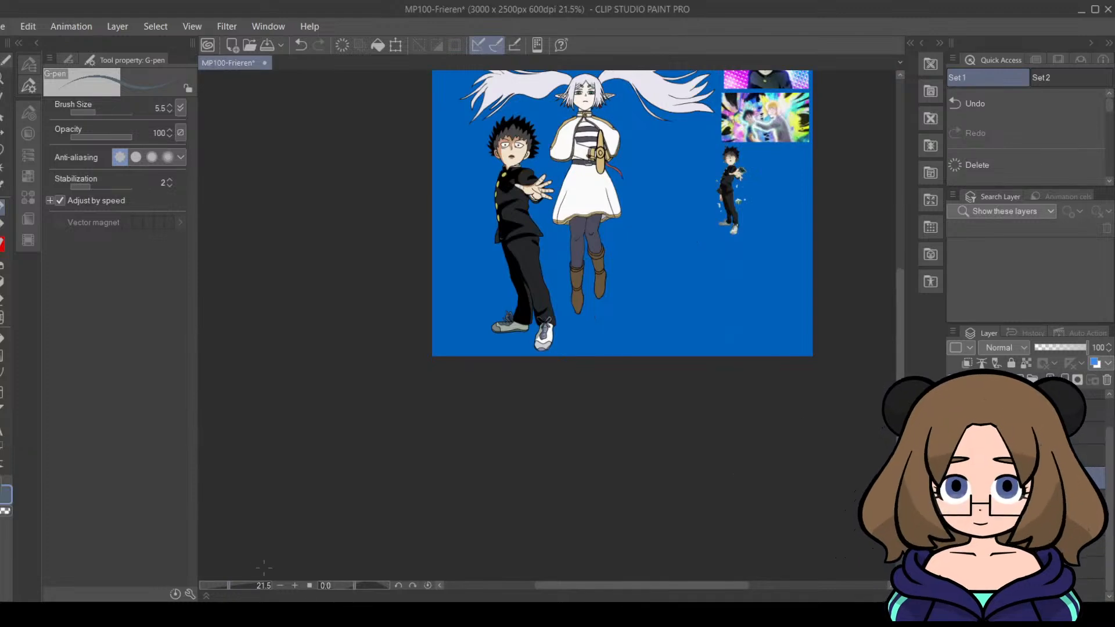
left_click_drag(229, 585, 248, 585)
left_click_drag(622, 587, 714, 591)
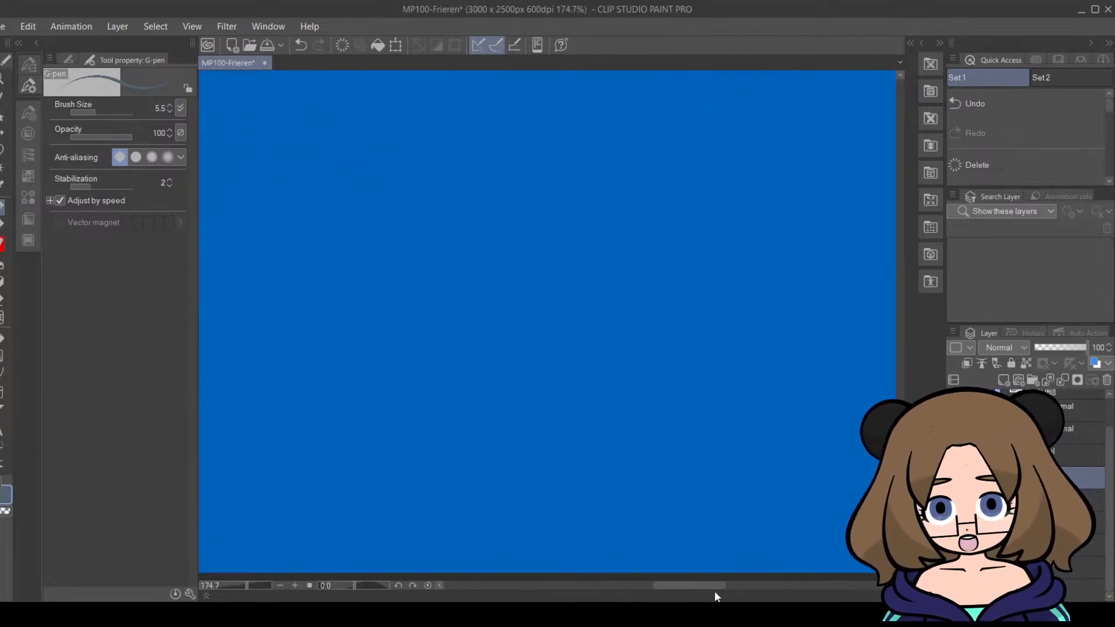
left_click_drag(904, 392, 905, 287)
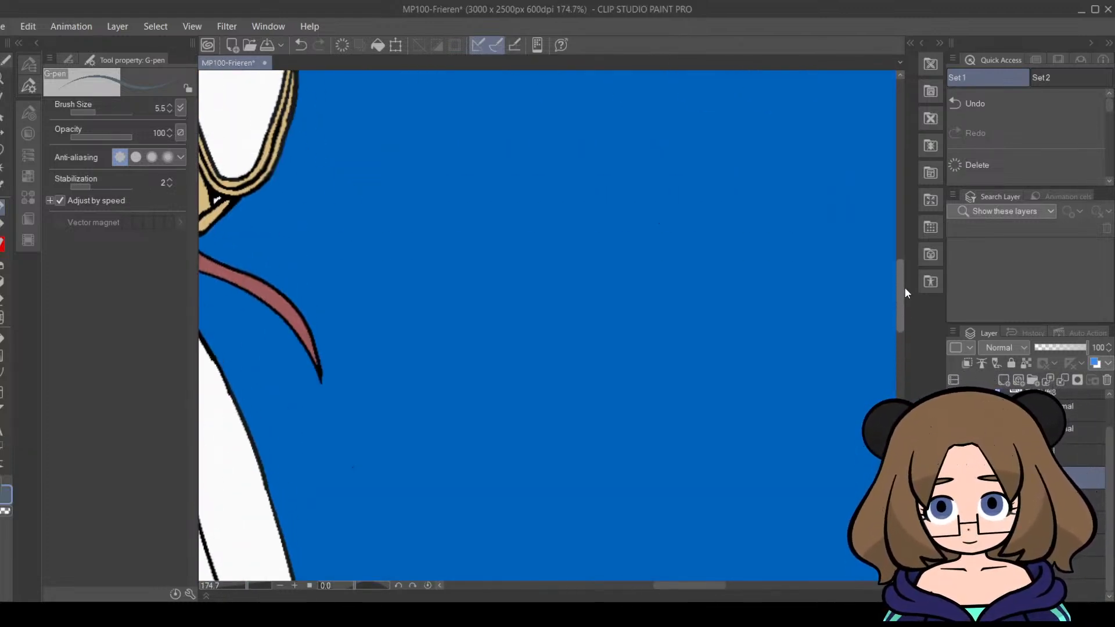
left_click_drag(721, 585, 786, 584)
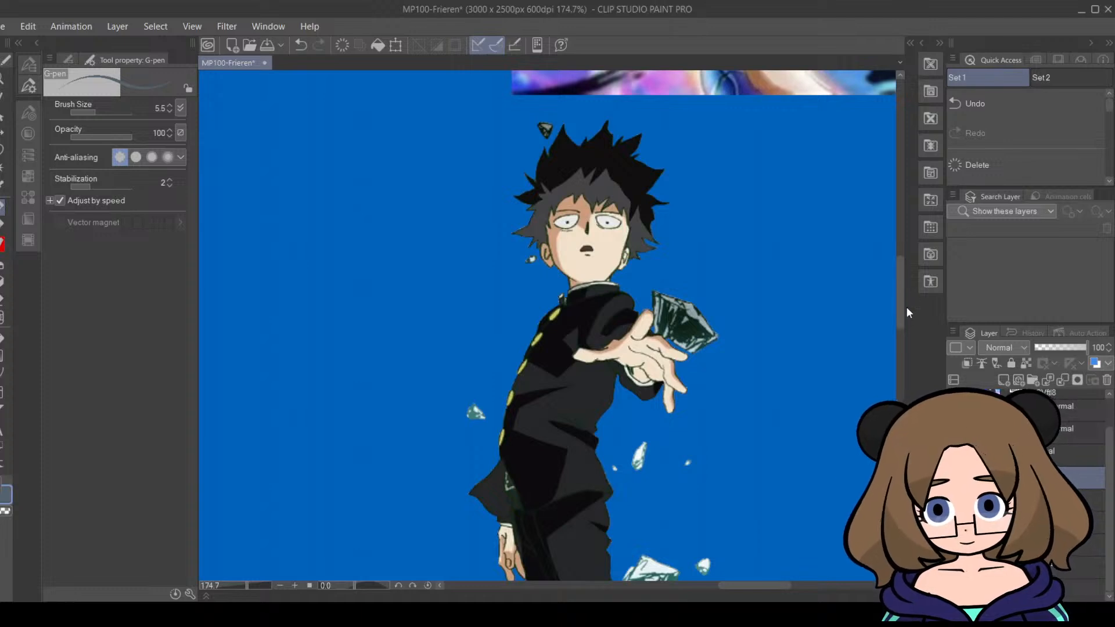
left_click_drag(900, 314, 883, 365)
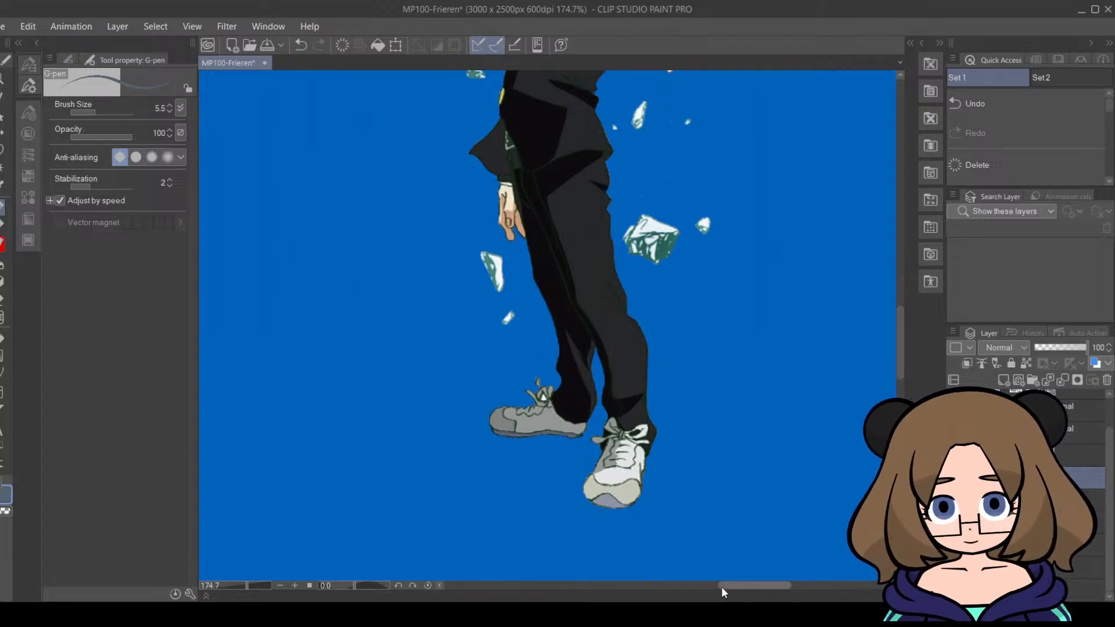
left_click_drag(733, 586, 589, 580)
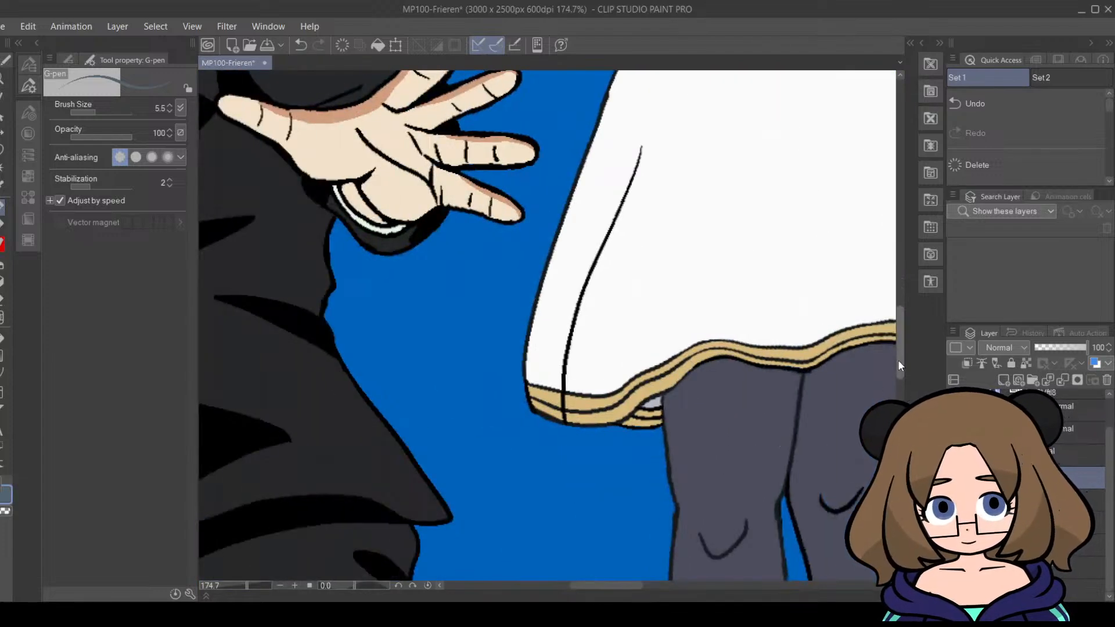
left_click_drag(898, 361, 865, 440)
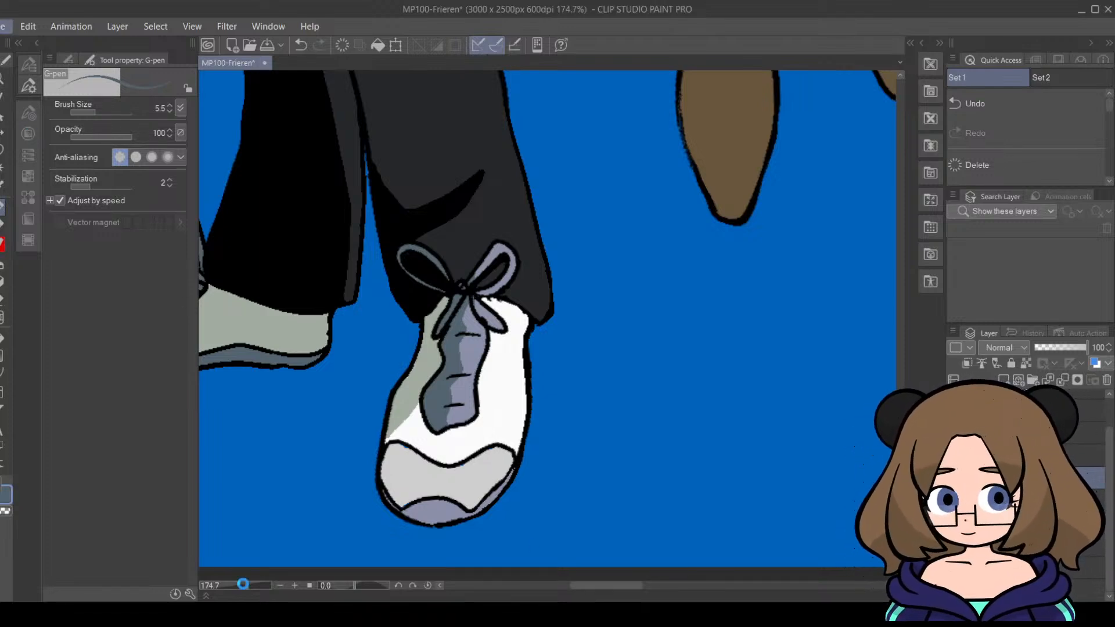
Step: Save the illustration and add a new raster layer
key("ctrl+s")
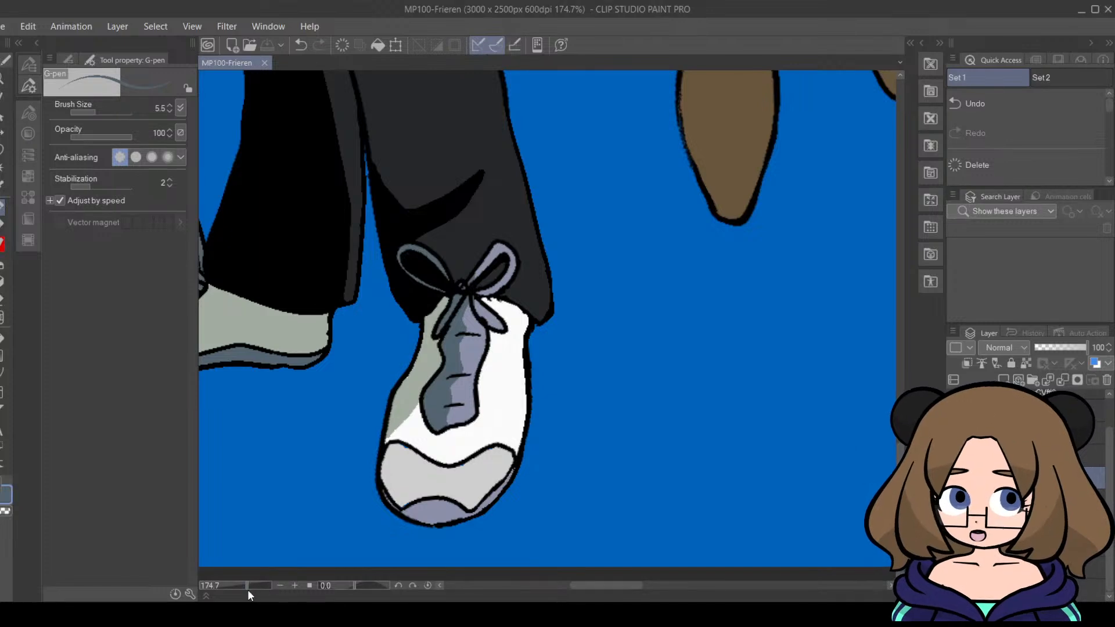
left_click_drag(247, 585, 235, 585)
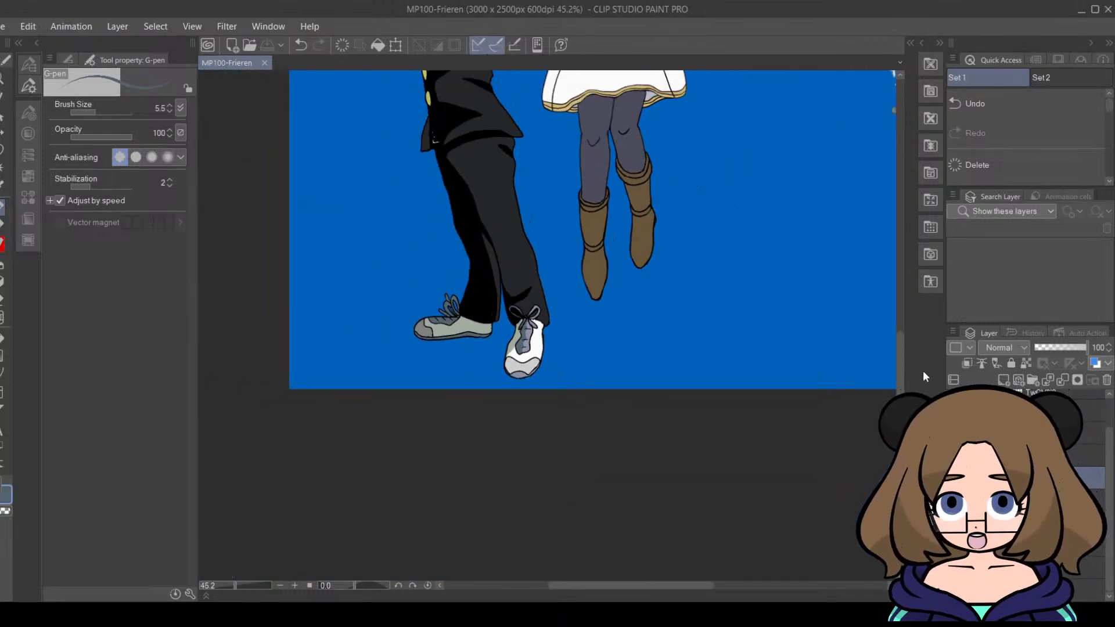
scroll(905, 347, "up", 5)
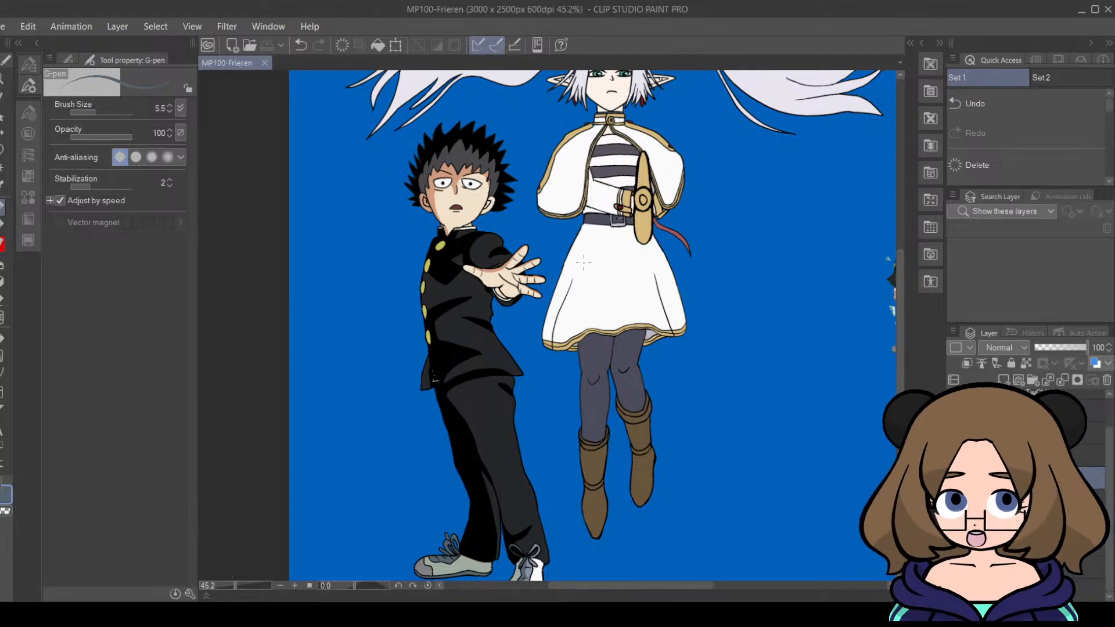
left_click(1007, 384)
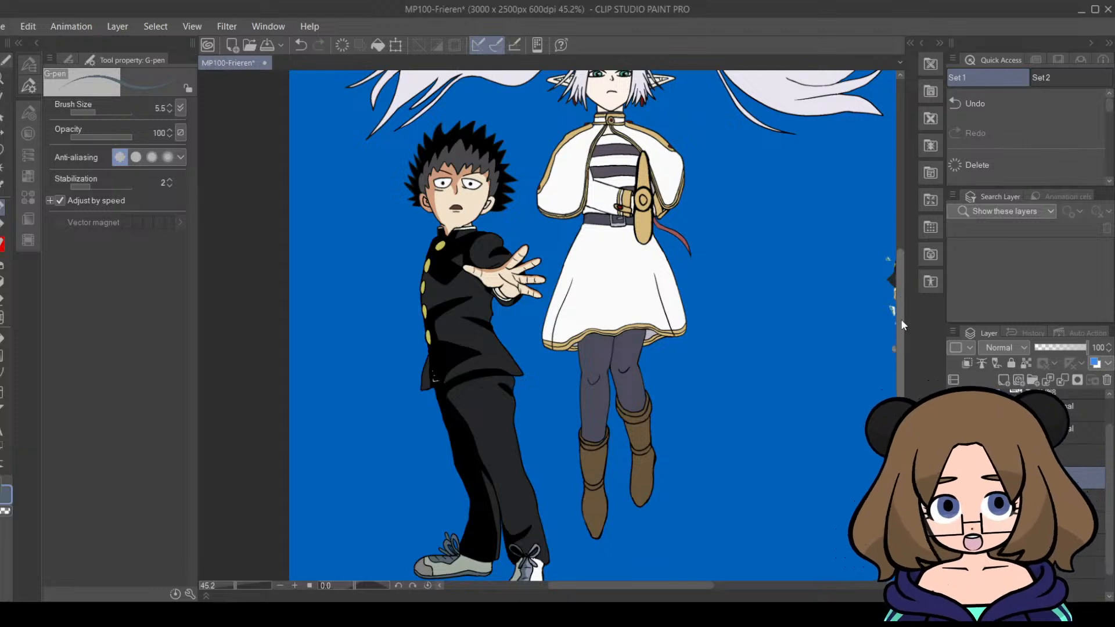
Step: Examine the boy's full figure beside the reference figure and reference pictures
mouse_move(901, 319)
left_mouse_down()
mouse_move(902, 282)
mouse_move(898, 316)
left_mouse_up()
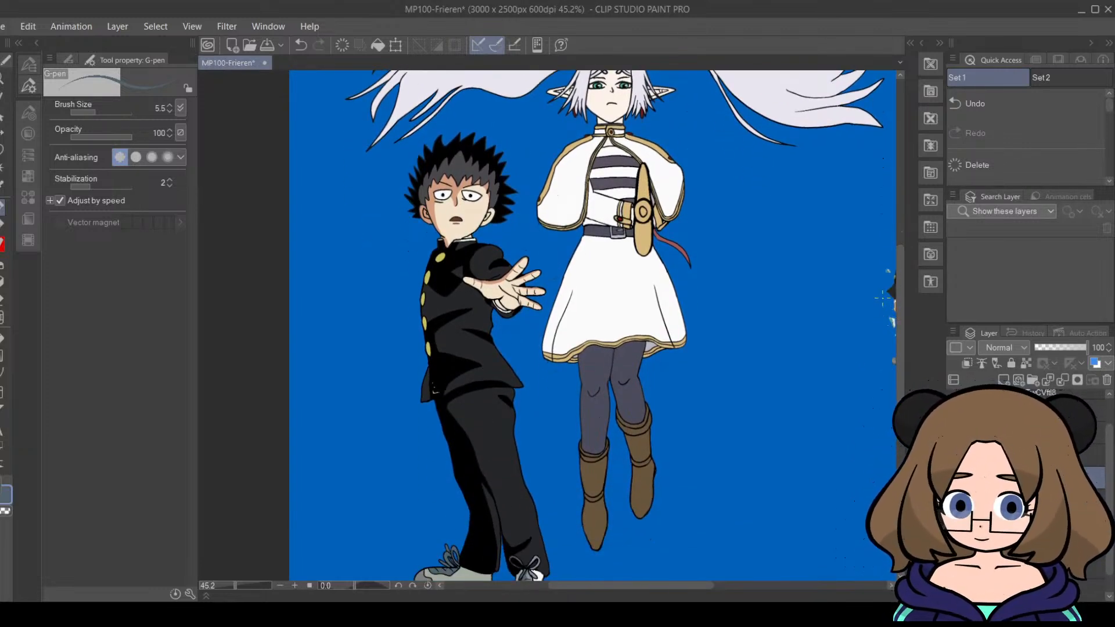
mouse_move(898, 304)
left_mouse_down()
mouse_move(900, 332)
mouse_move(898, 323)
left_mouse_up()
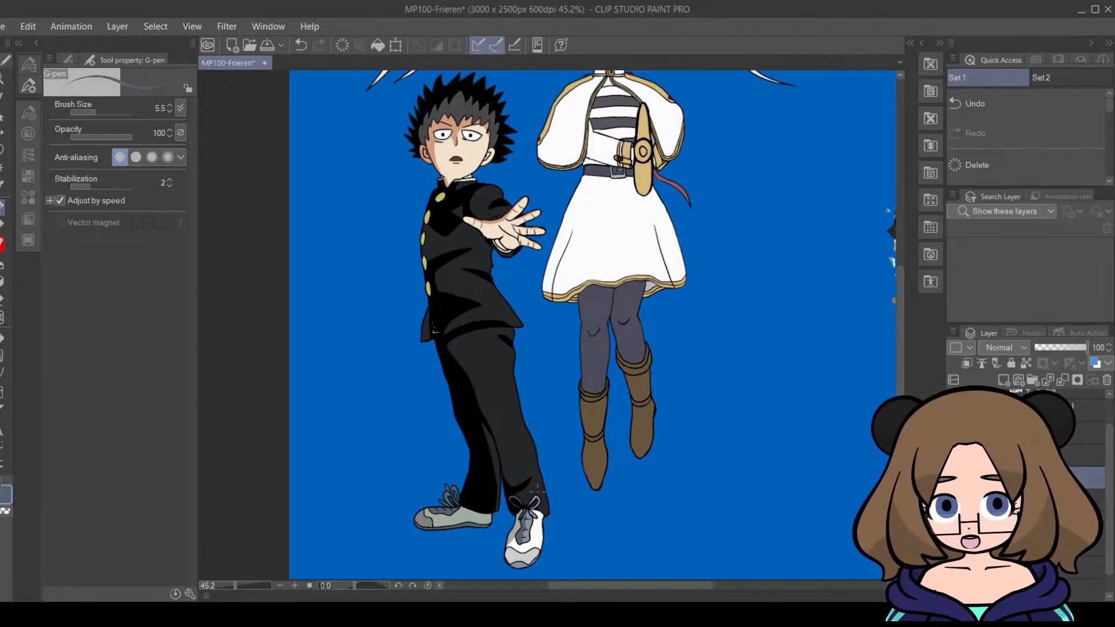
left_click_drag(592, 587, 615, 593)
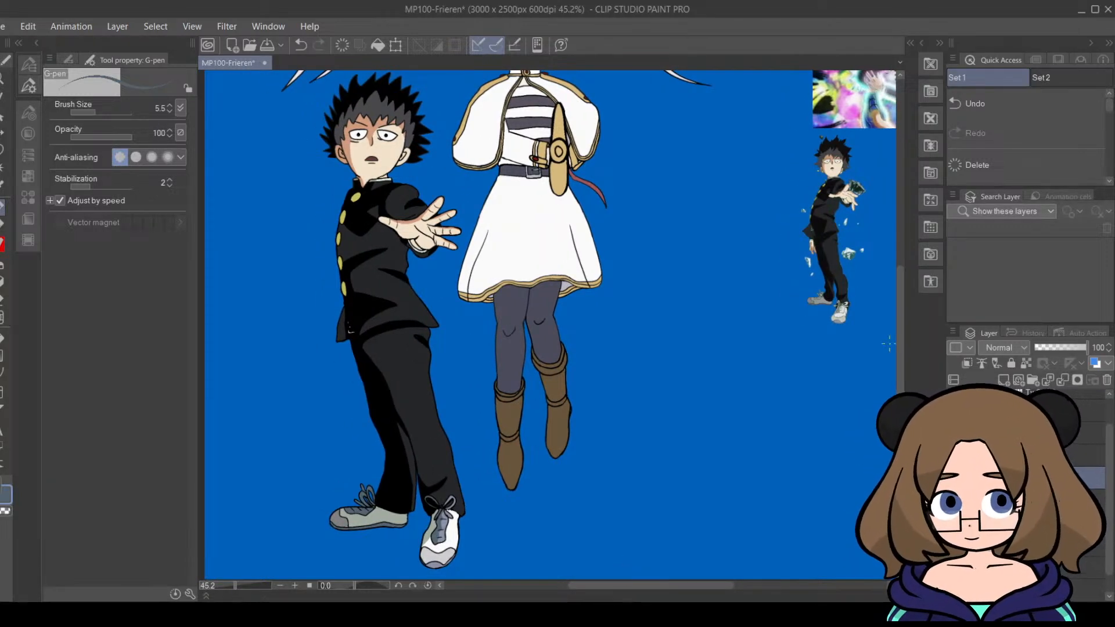
left_click_drag(901, 346, 900, 308)
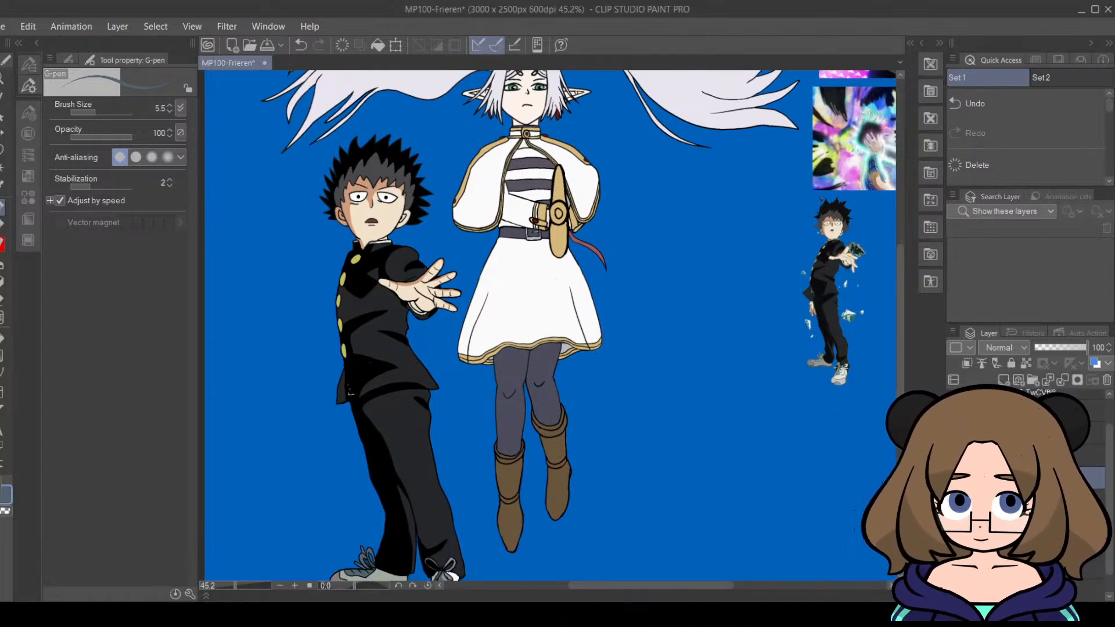
left_click_drag(900, 380, 901, 435)
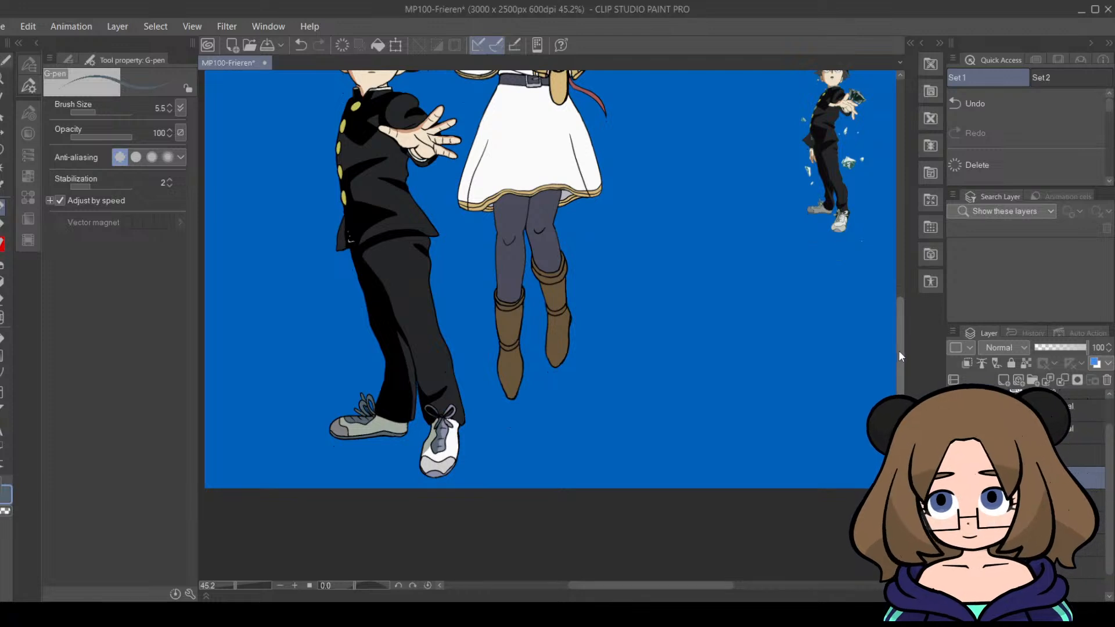
left_click_drag(898, 351, 897, 315)
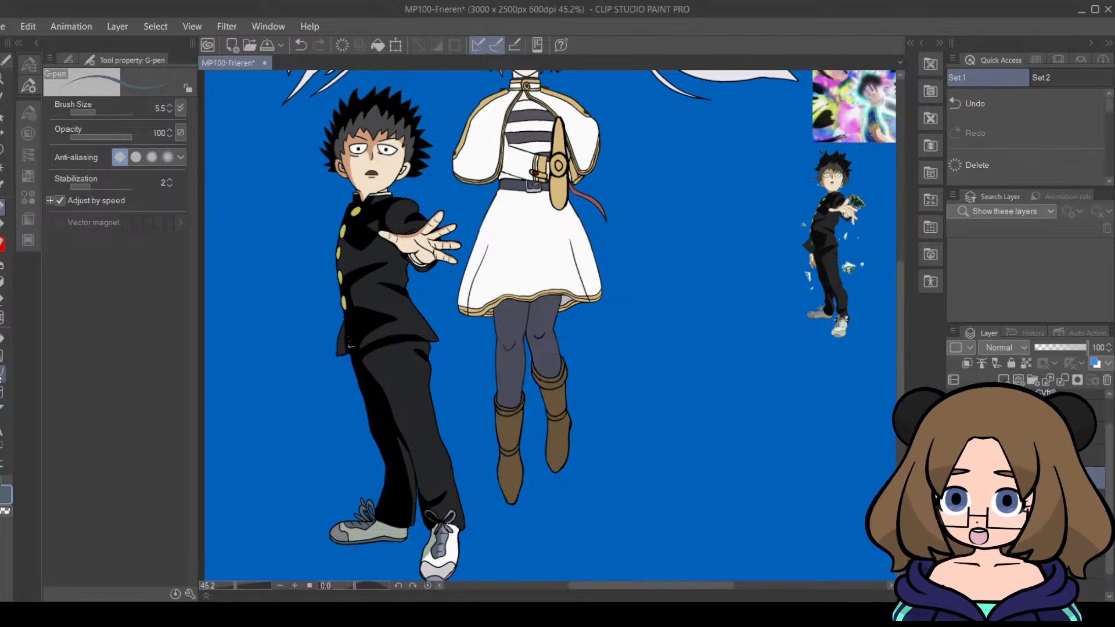
Step: Set the Soft airbrush to Vivid light blending and white, and try a glow on the boy's outstretched hand
left_click(2, 262)
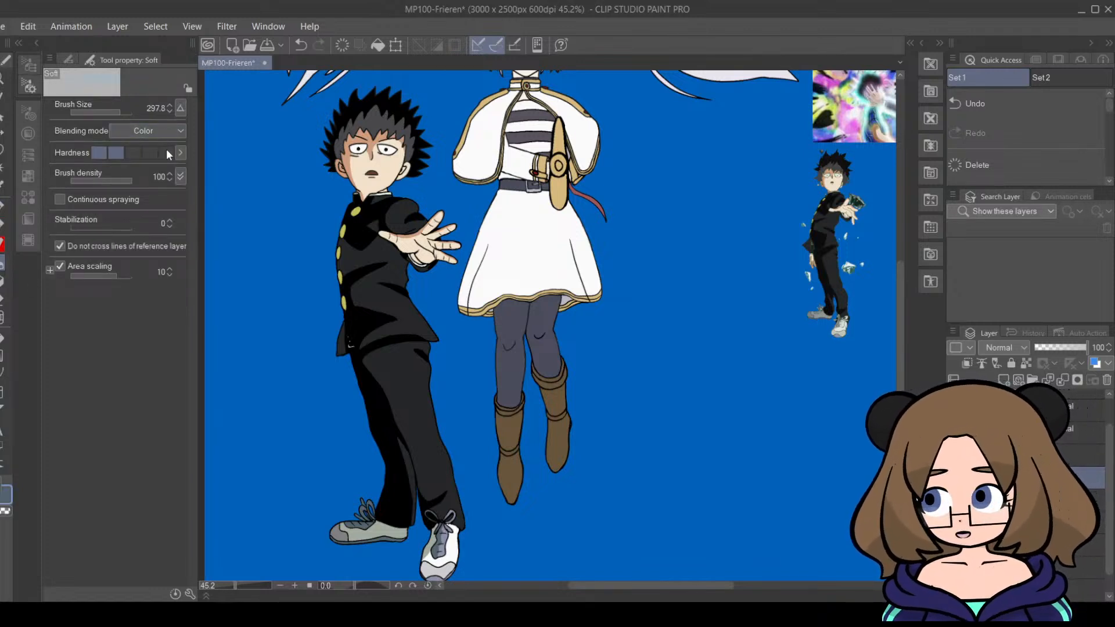
left_click(149, 436)
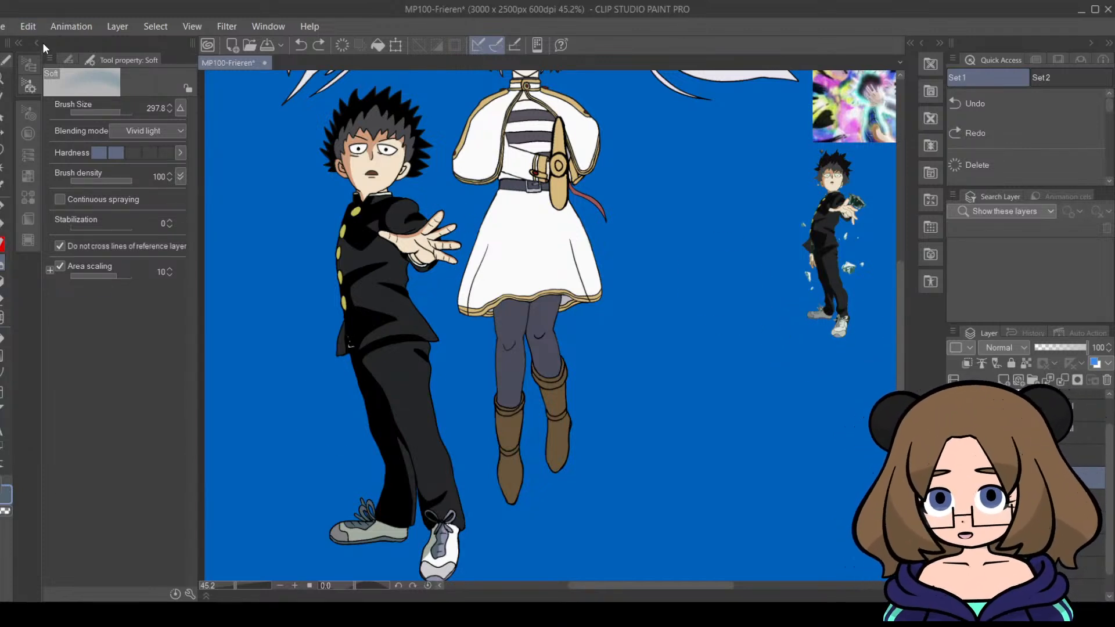
double_click(10, 493)
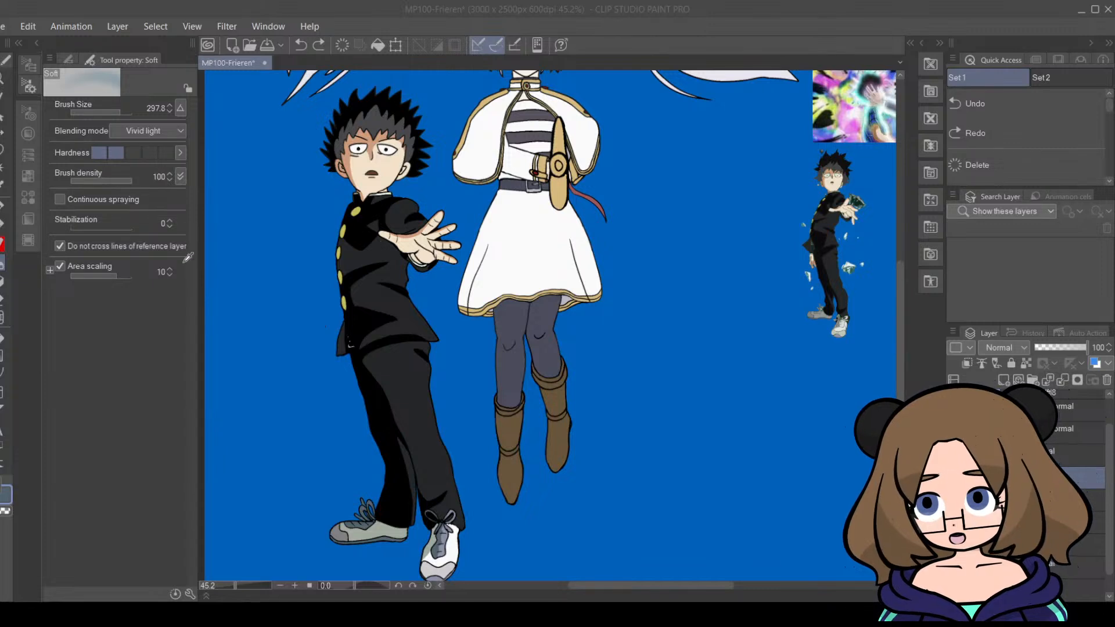
left_click(472, 162)
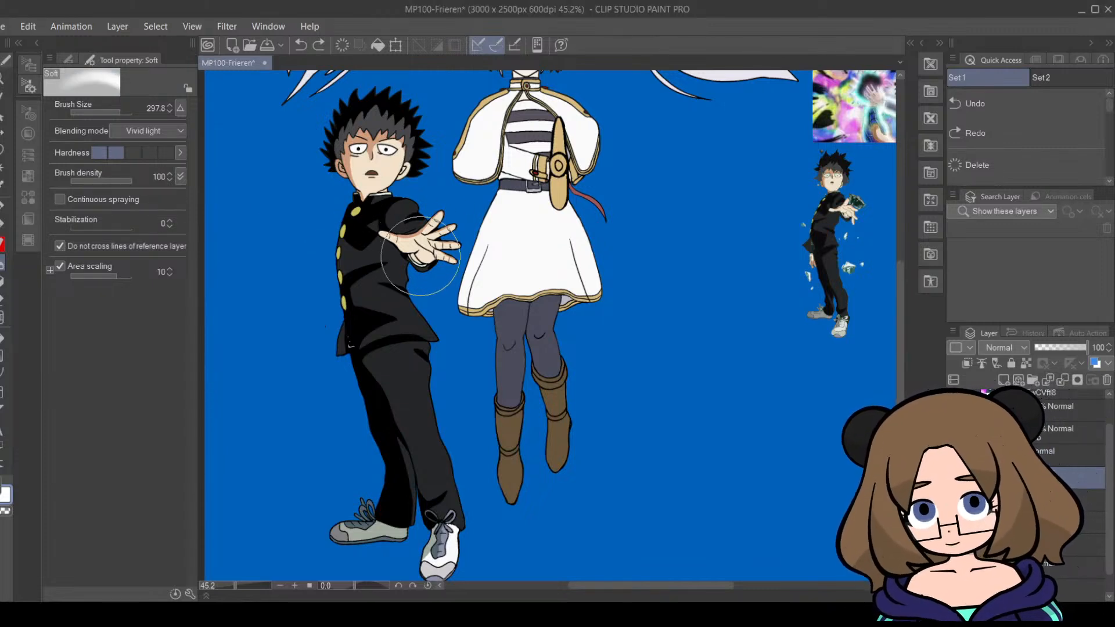
left_click_drag(421, 256, 419, 247)
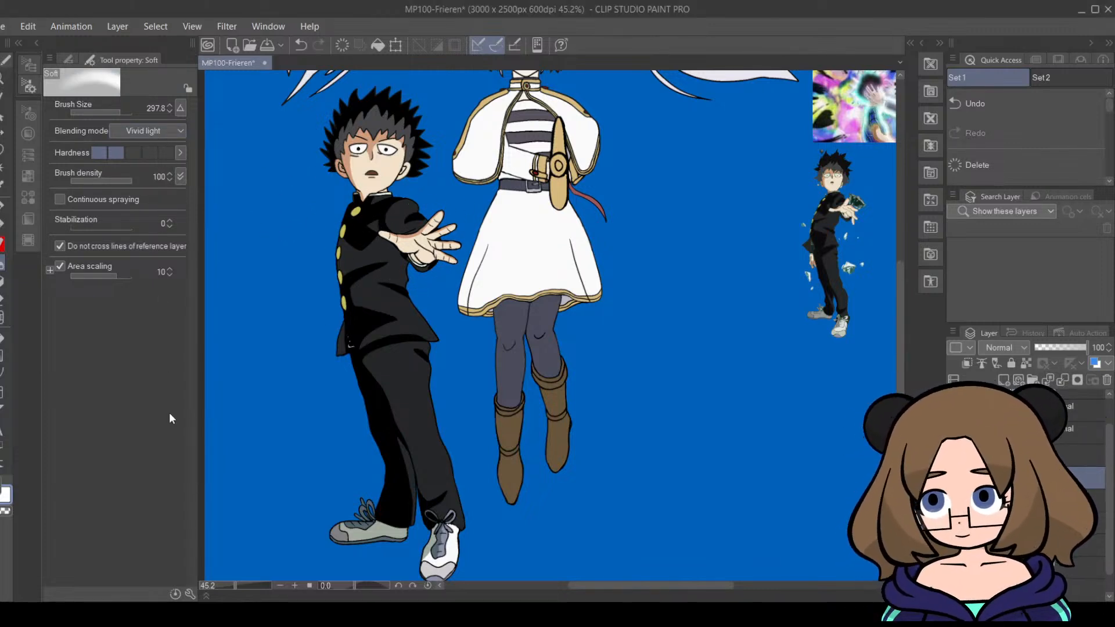
Step: Set the airbrush and the layer to Hard light and spray a soft white glow over the boy's outstretched hand
left_click(141, 288)
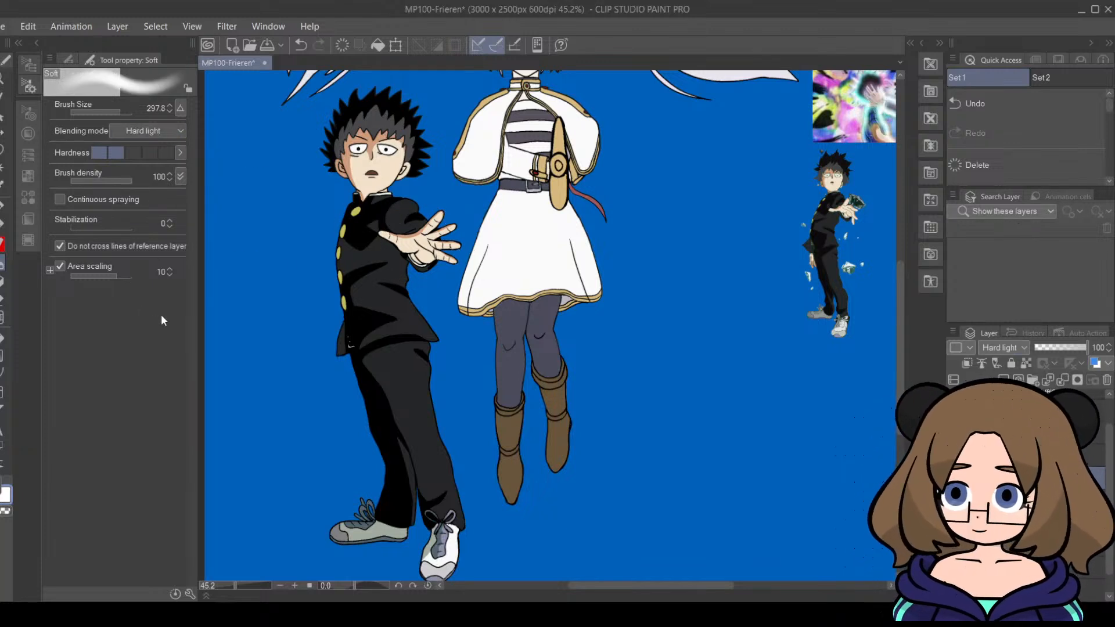
left_click_drag(434, 242, 427, 253)
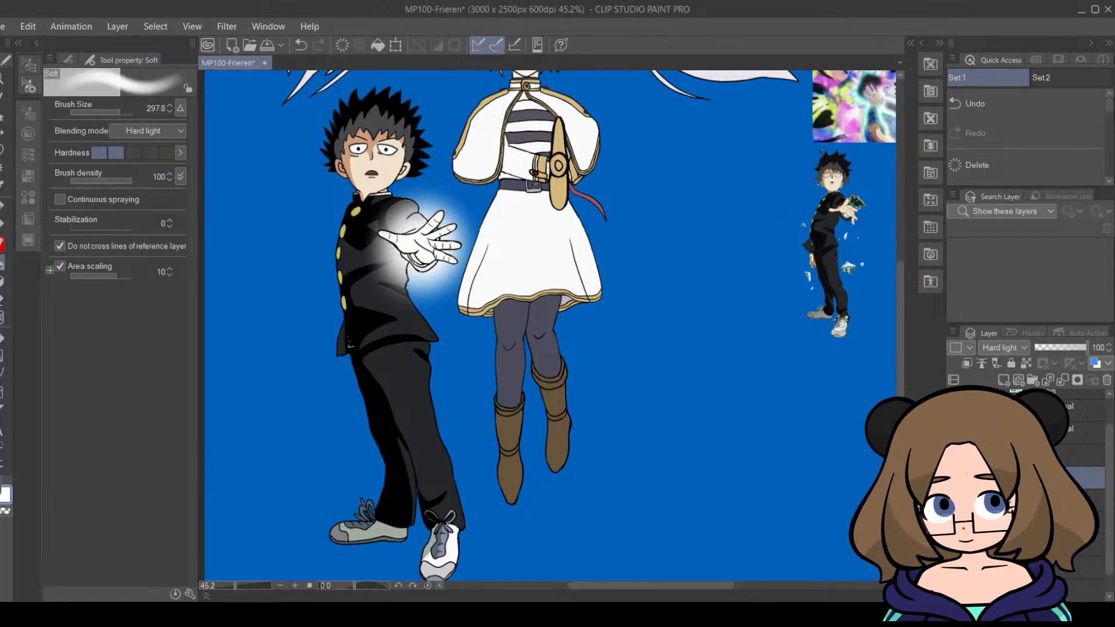
key("ctrl+z")
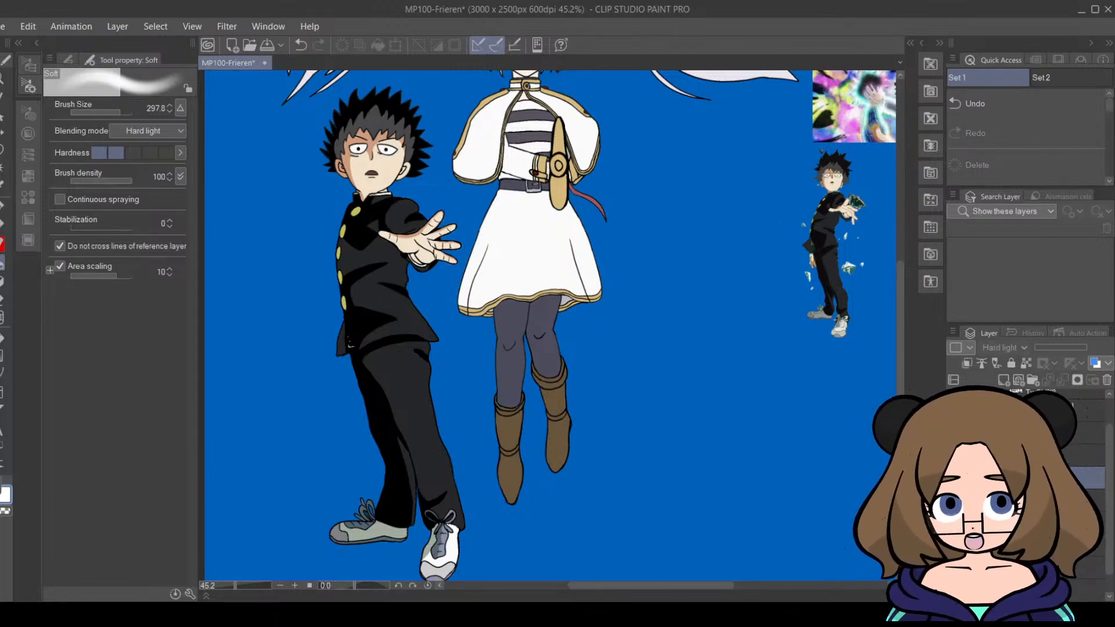
left_click(425, 247)
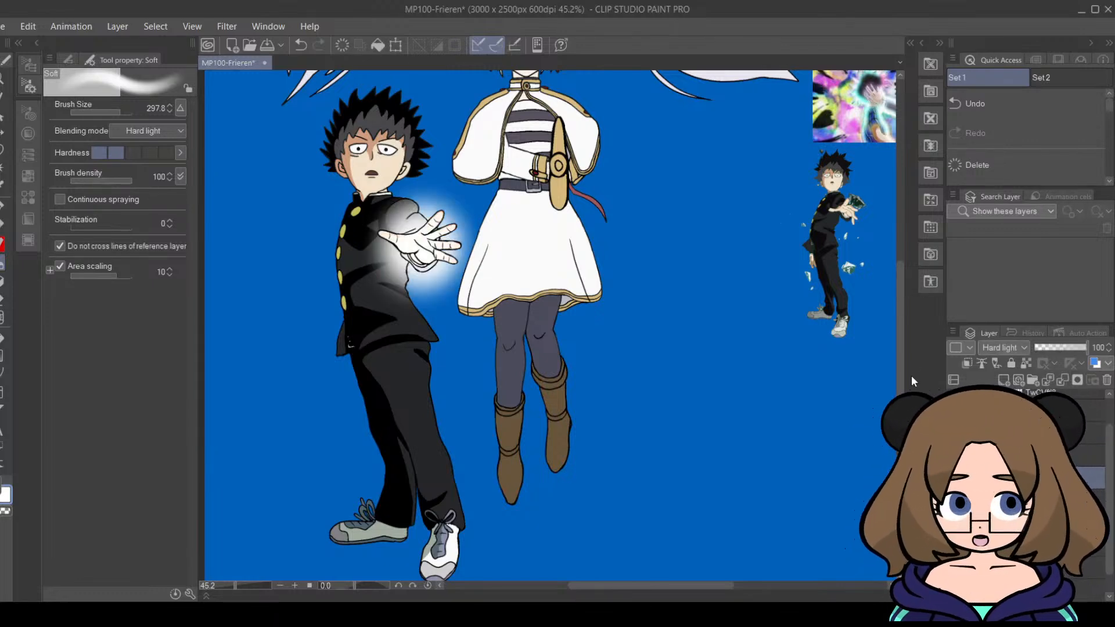
Step: Try a soft white glow over Frieren's hand and the gold object at her waist, and undo it
scroll(912, 381, "up", 3)
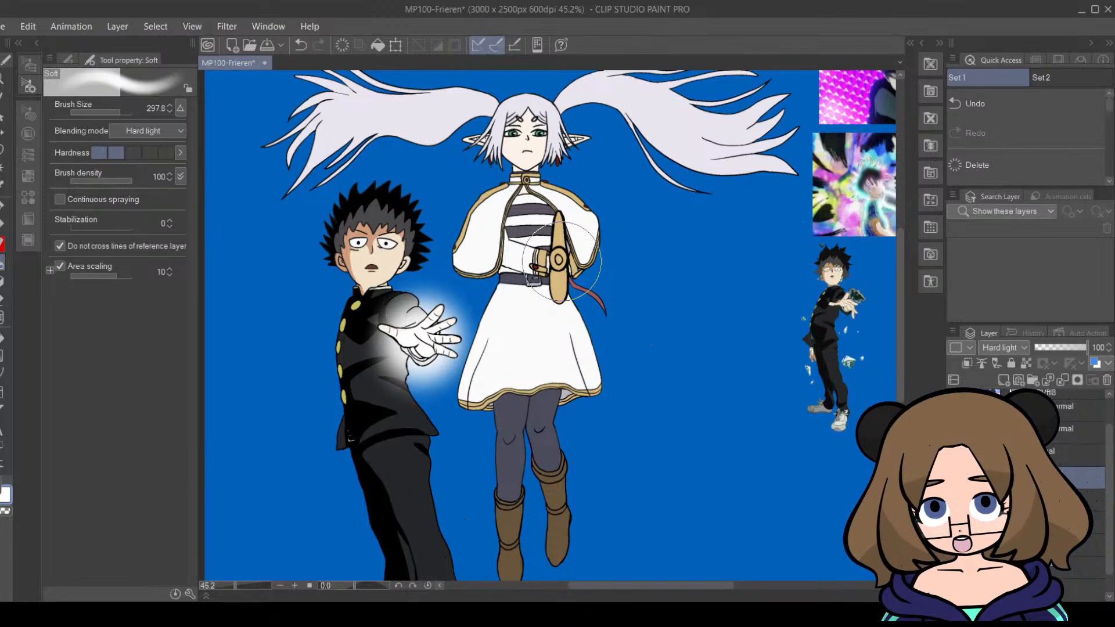
left_click_drag(557, 263, 570, 256)
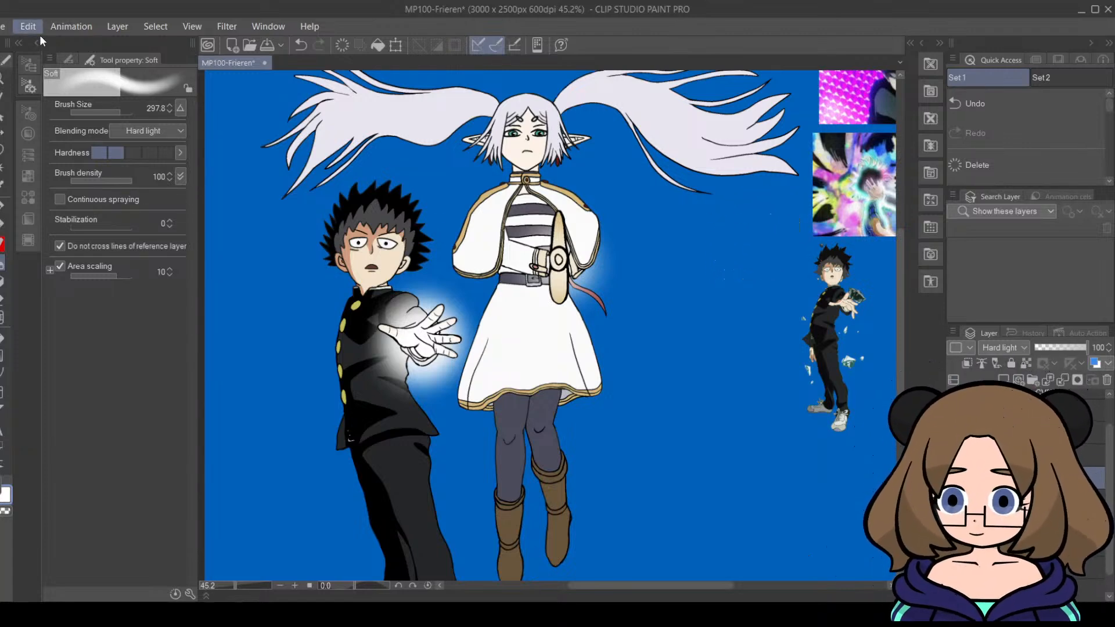
key("ctrl+z")
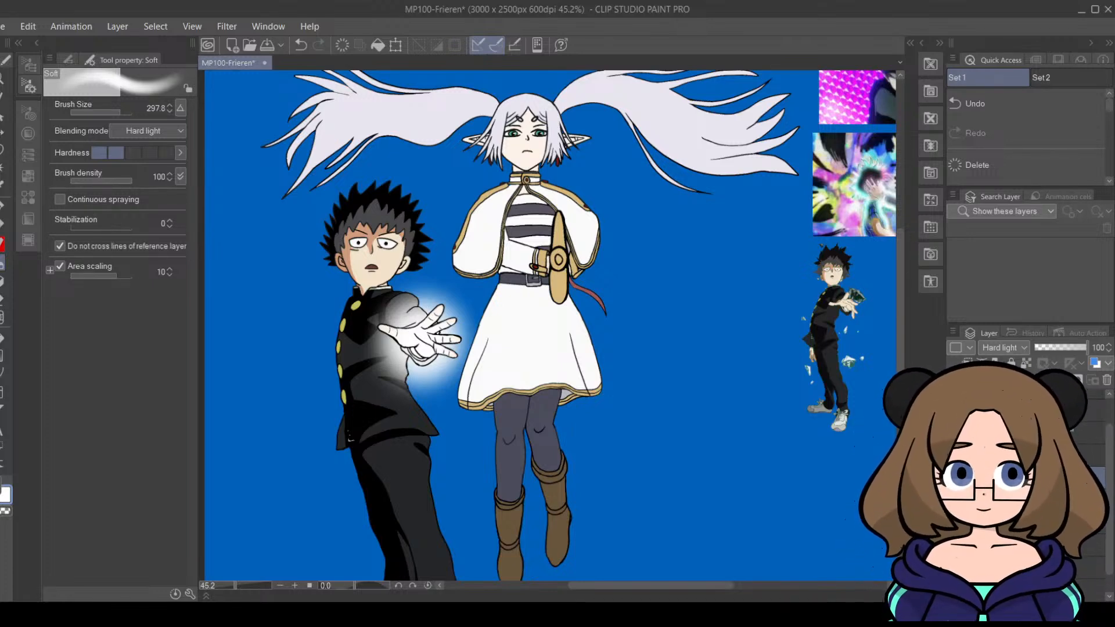
Step: Bring Frieren's colour reference sheet onto the canvas beside the boy's reference figure
left_click(1090, 500)
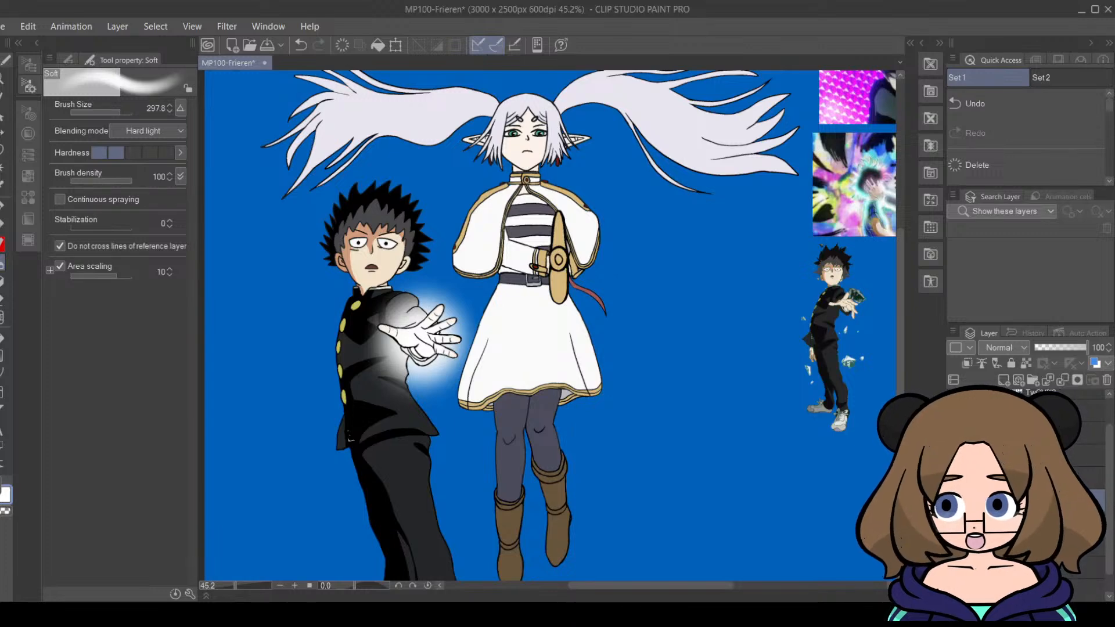
mouse_move(898, 333)
left_mouse_down()
mouse_move(900, 298)
mouse_move(895, 327)
left_mouse_up()
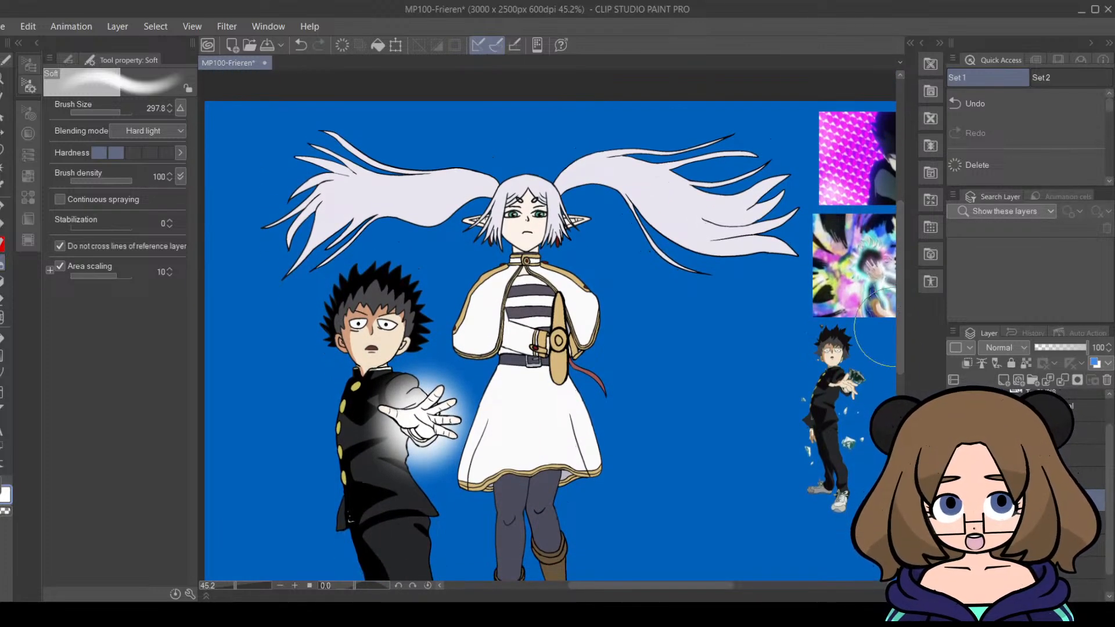
mouse_move(673, 584)
left_mouse_down()
mouse_move(702, 586)
mouse_move(683, 583)
left_mouse_up()
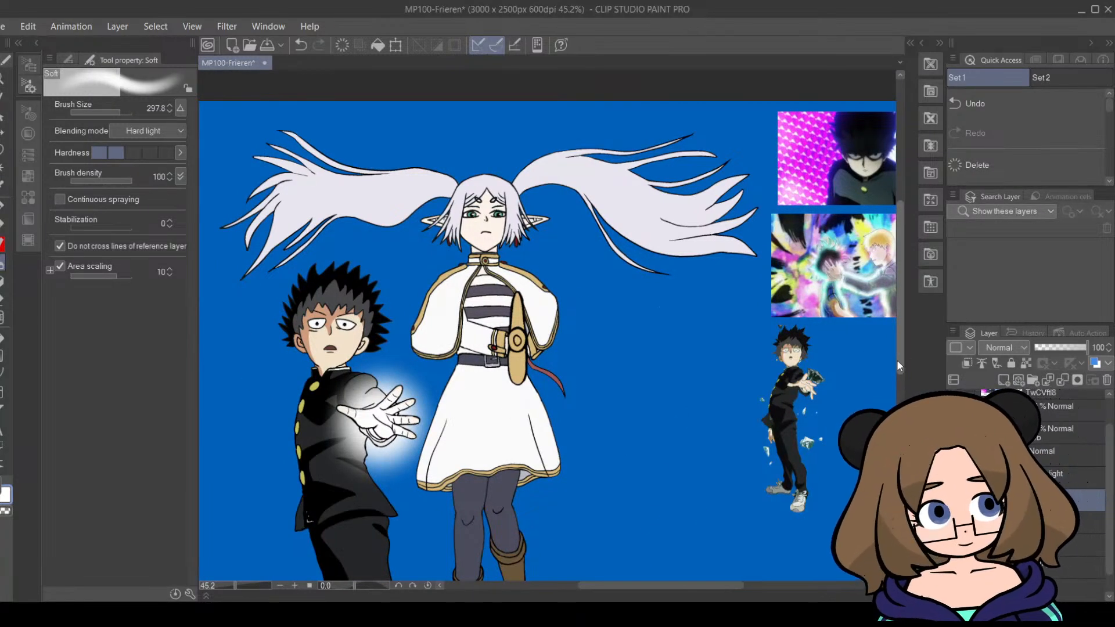
scroll(897, 360, "down", 3)
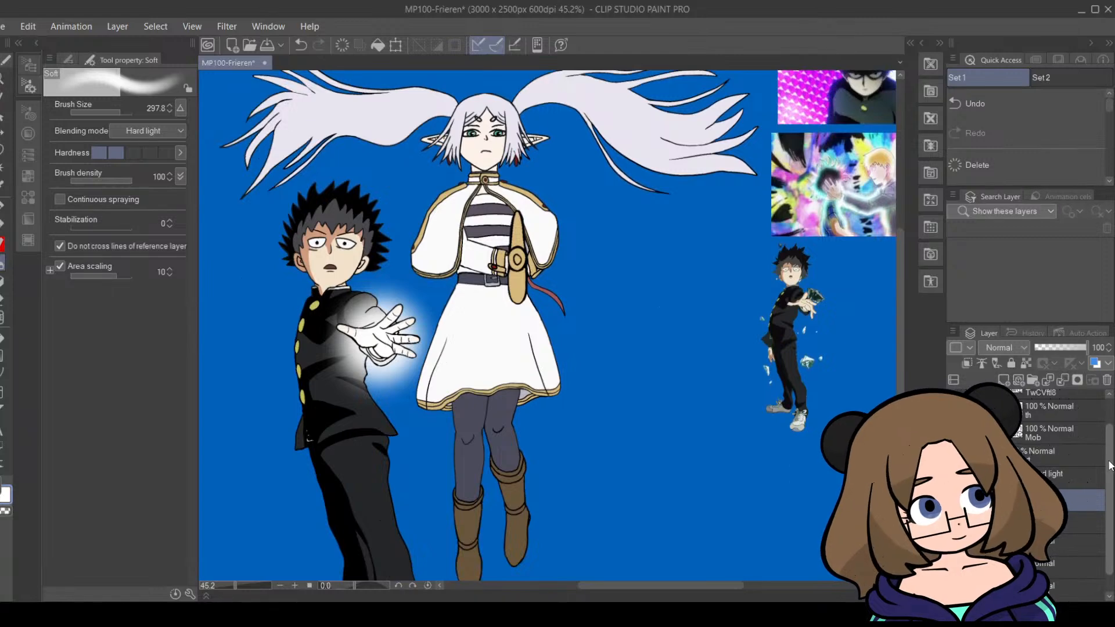
key("ctrl+v")
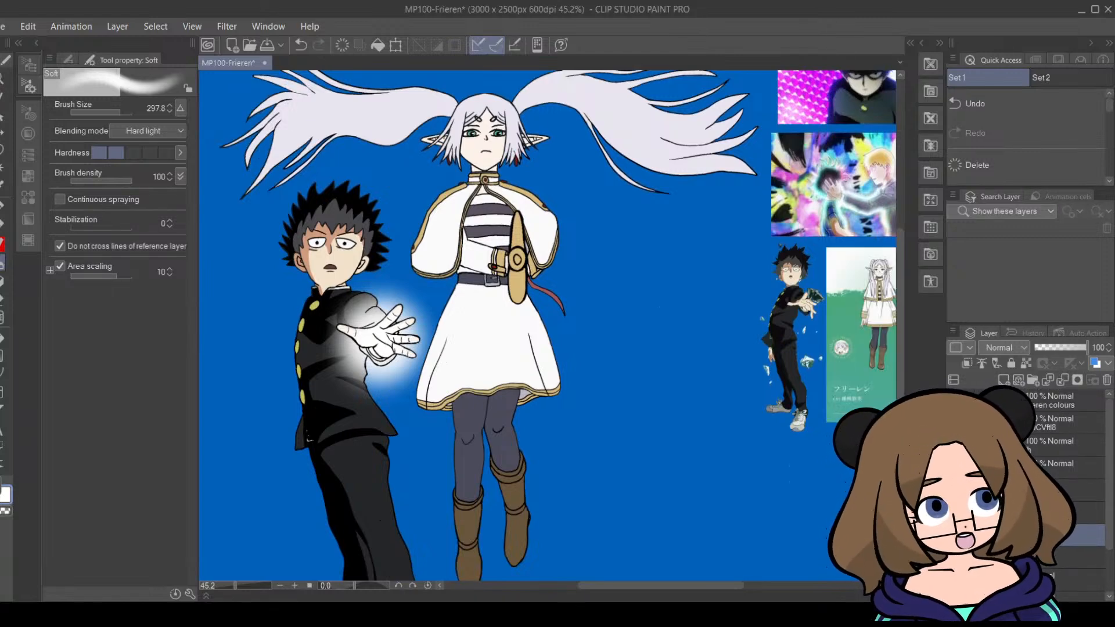
Step: Sample the lavender hair colour from Frieren's round portrait on the reference sheet
left_click_drag(686, 585, 748, 583)
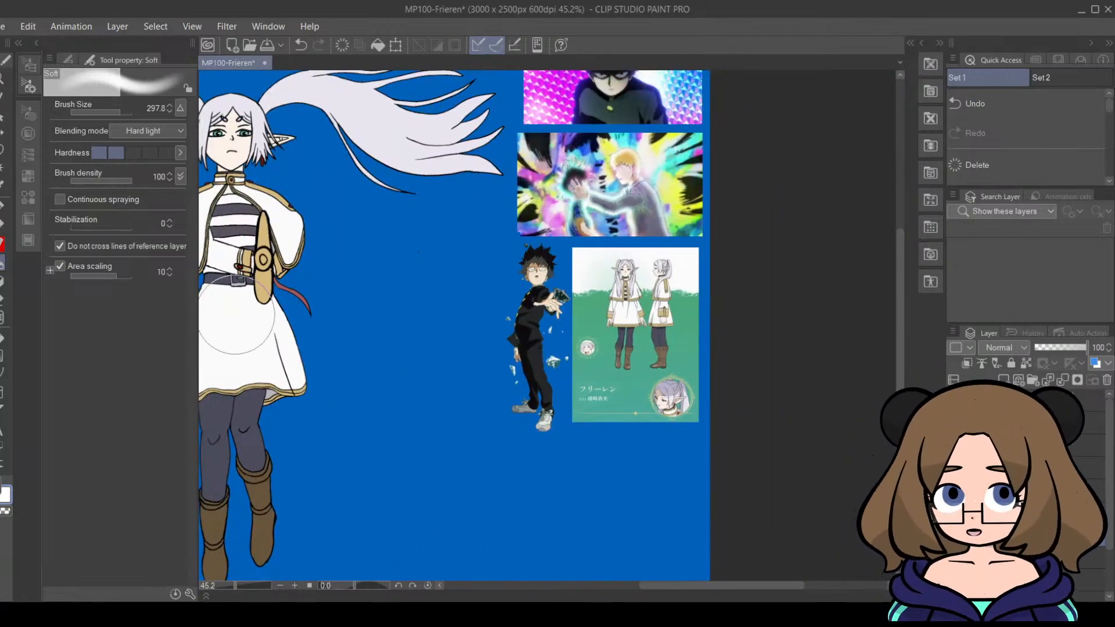
left_click(2, 186)
left_click_drag(234, 586, 249, 586)
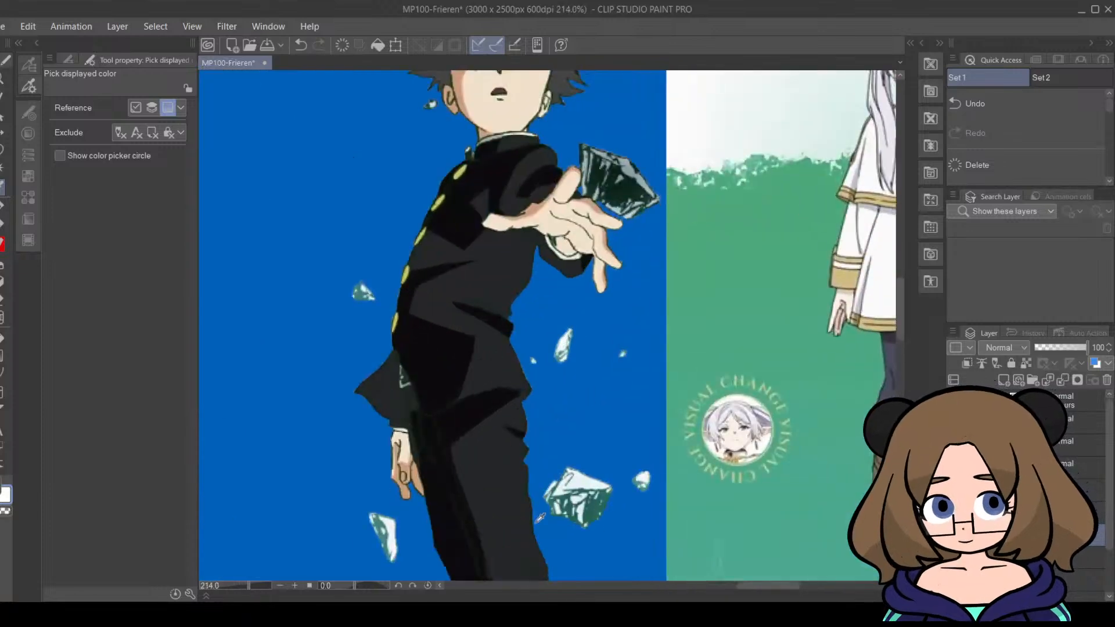
left_click_drag(789, 586, 826, 587)
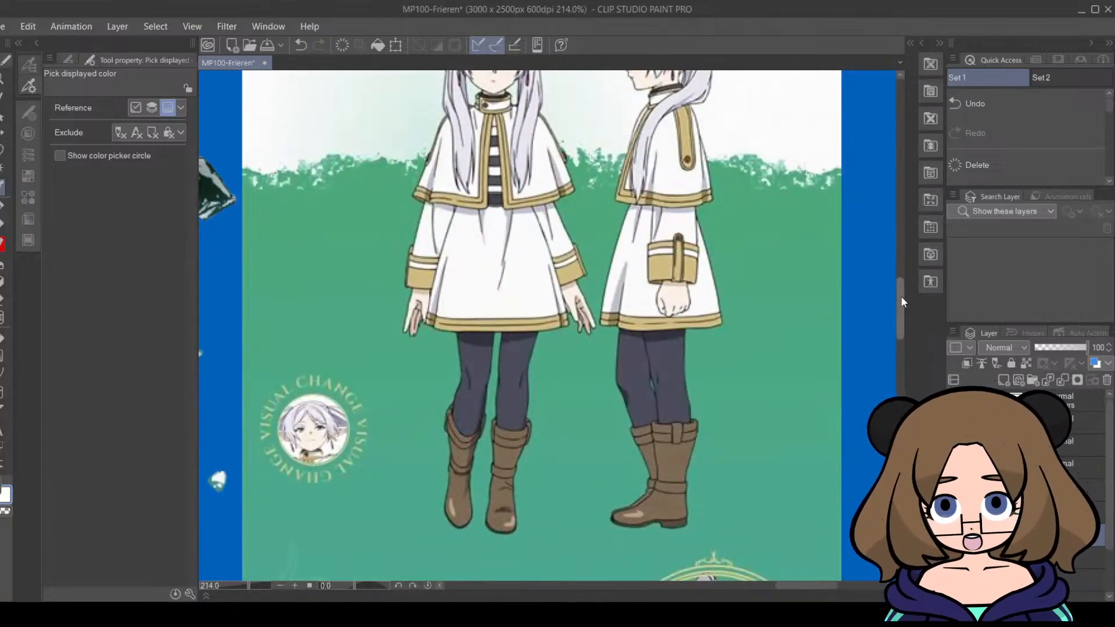
left_click_drag(902, 302, 902, 347)
left_click(713, 481)
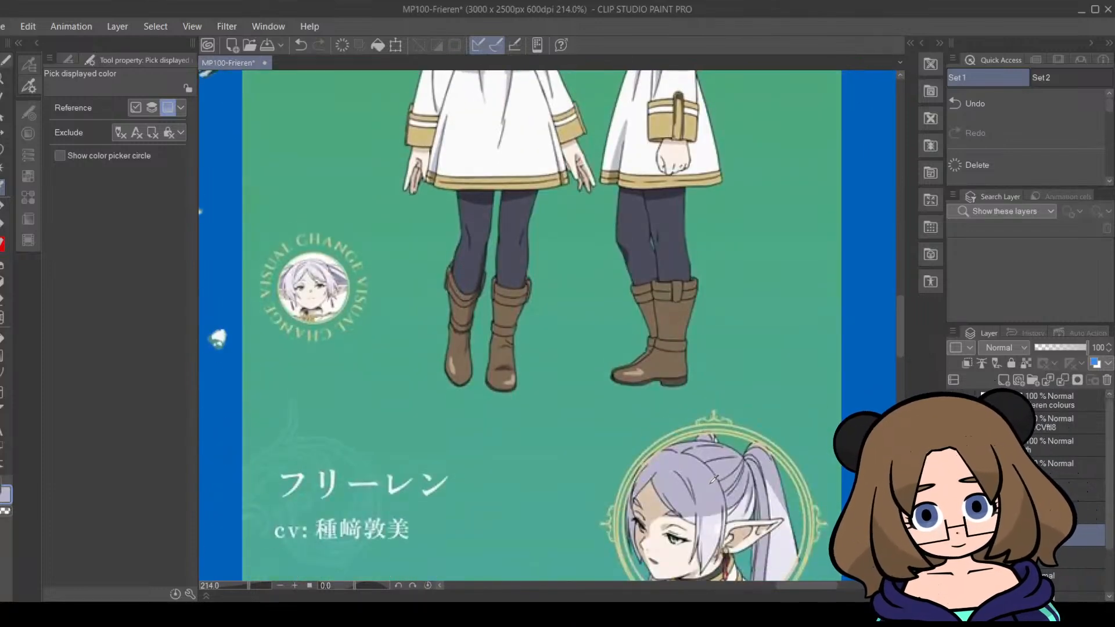
Step: Select the connected fill area of Frieren's ponytail on the side facing the reference pictures, referring to the editing layer only
left_click_drag(264, 587, 238, 581)
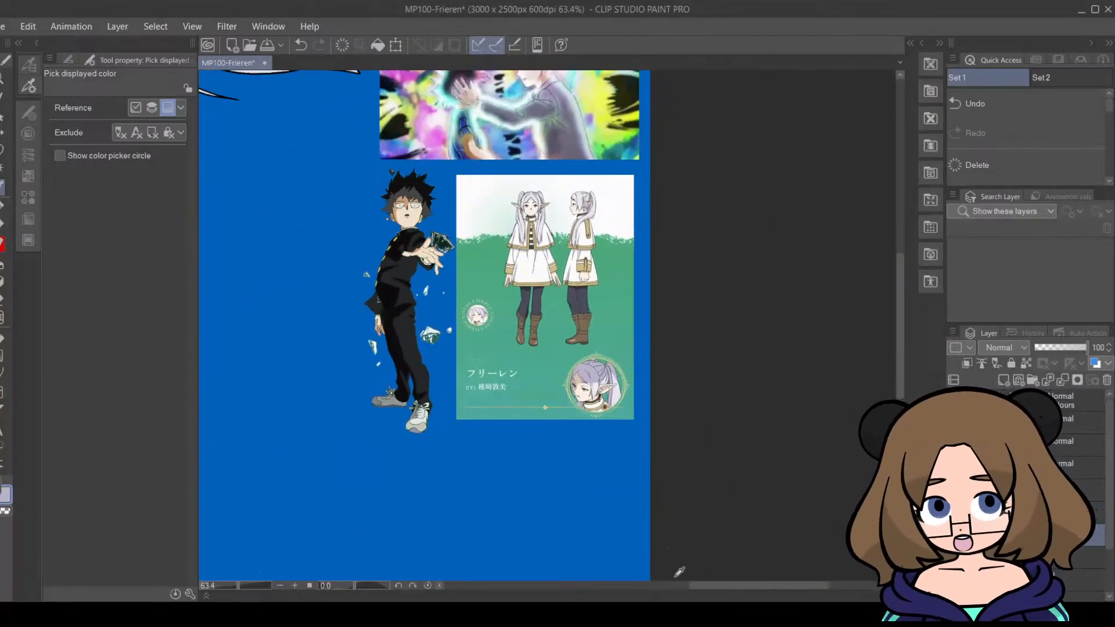
left_click_drag(723, 585, 621, 587)
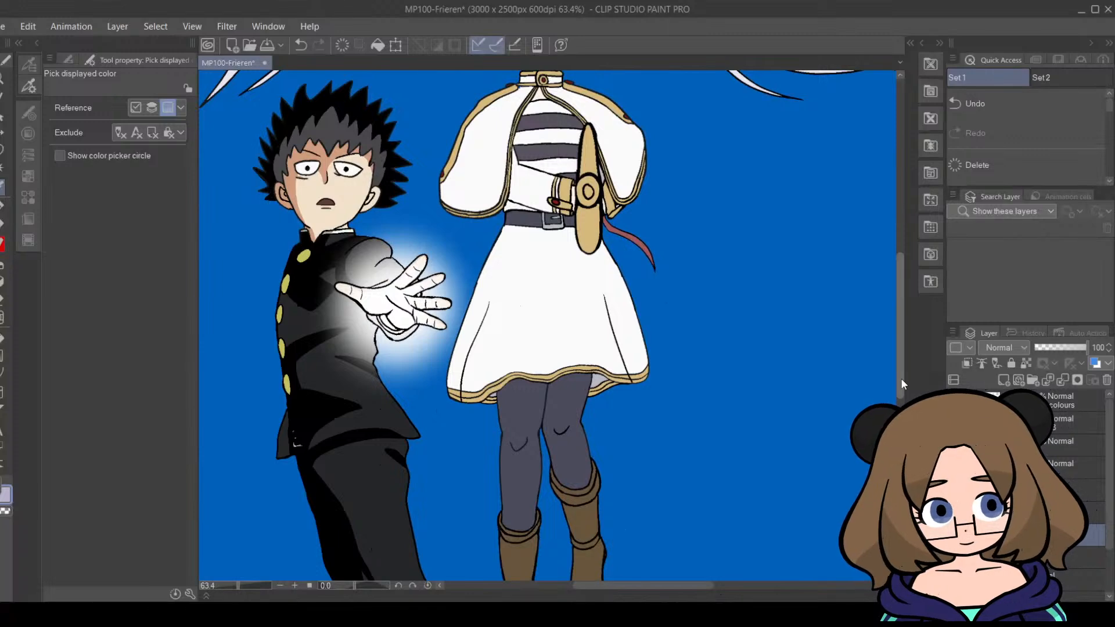
left_click_drag(901, 379, 901, 305)
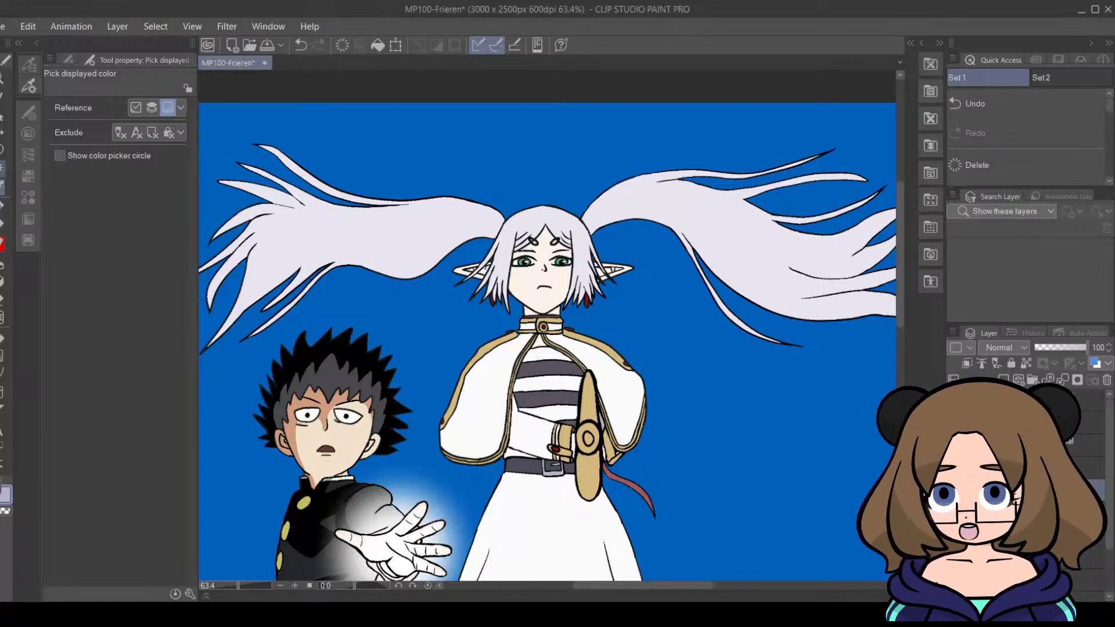
left_click(2, 175)
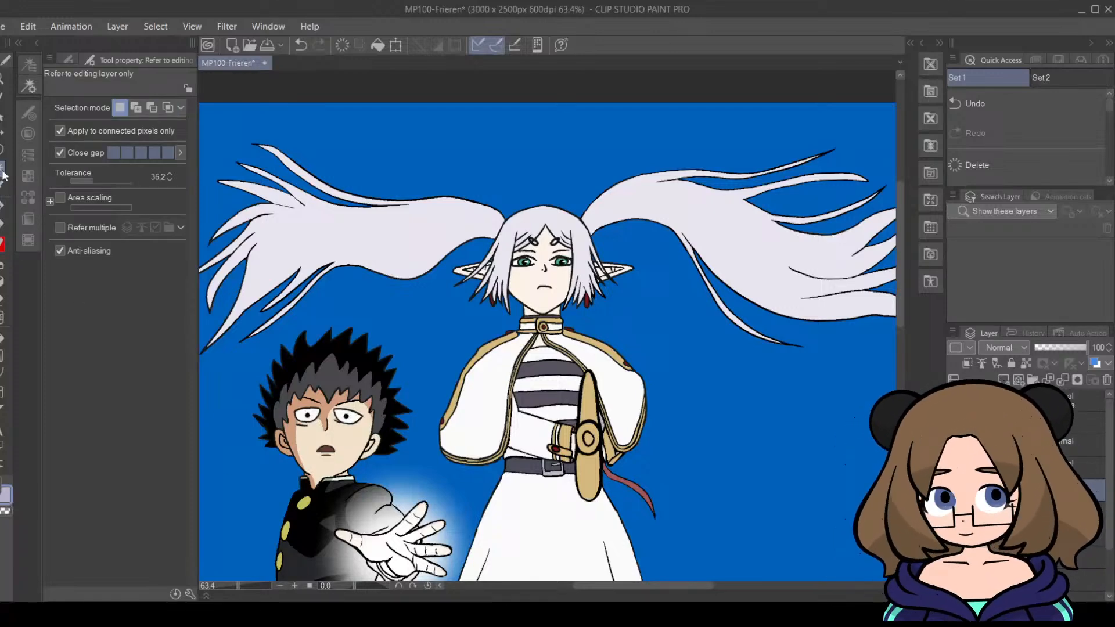
left_click(722, 211)
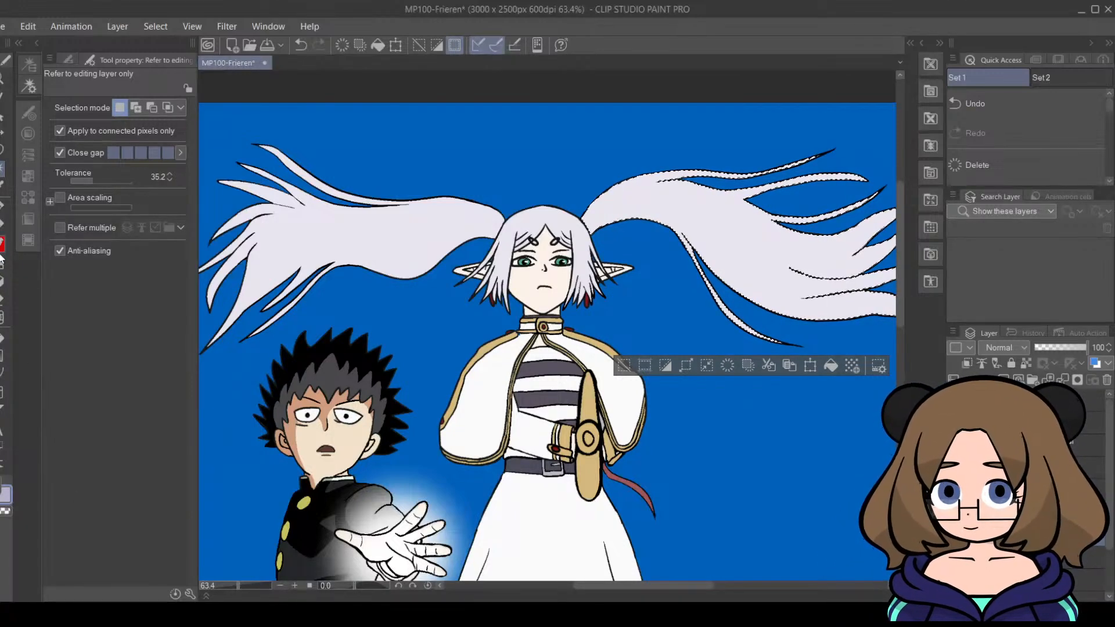
Step: Shade the selected ponytail's upper edge and upper strands in lavender with the G-pen, reducing the brush size to 18.8 for the strands
left_click(2, 207)
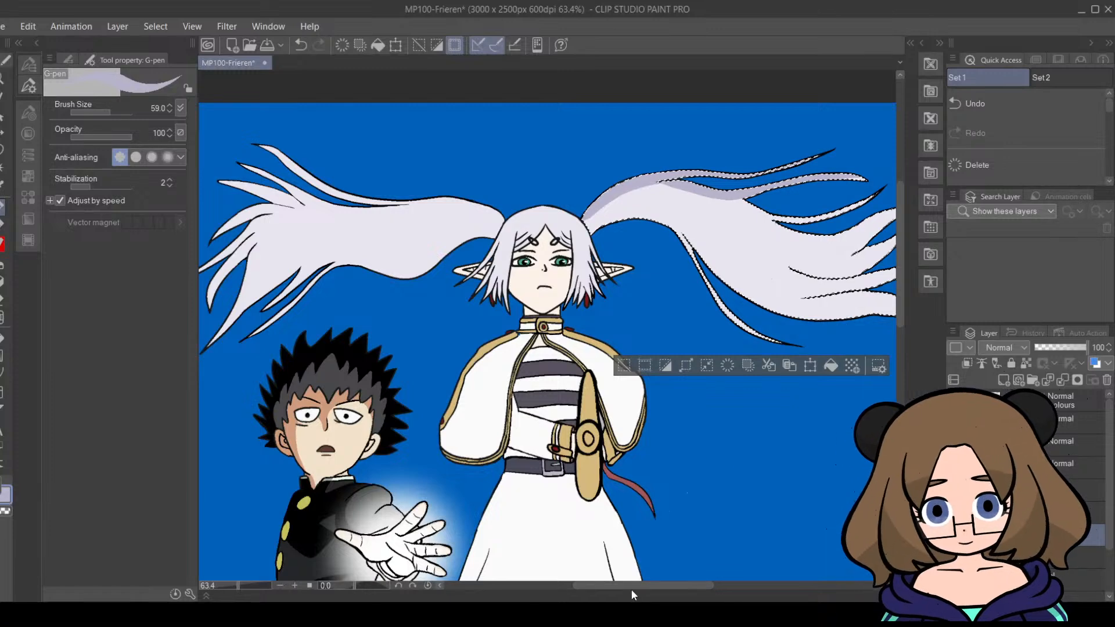
left_click_drag(633, 586, 657, 587)
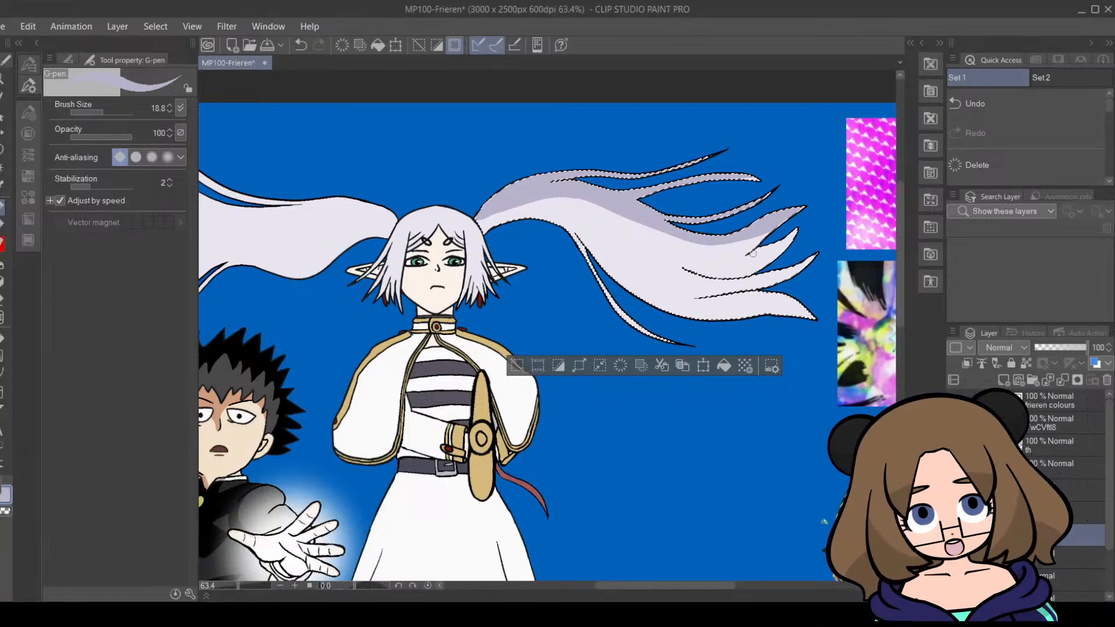
left_click_drag(753, 253, 783, 238)
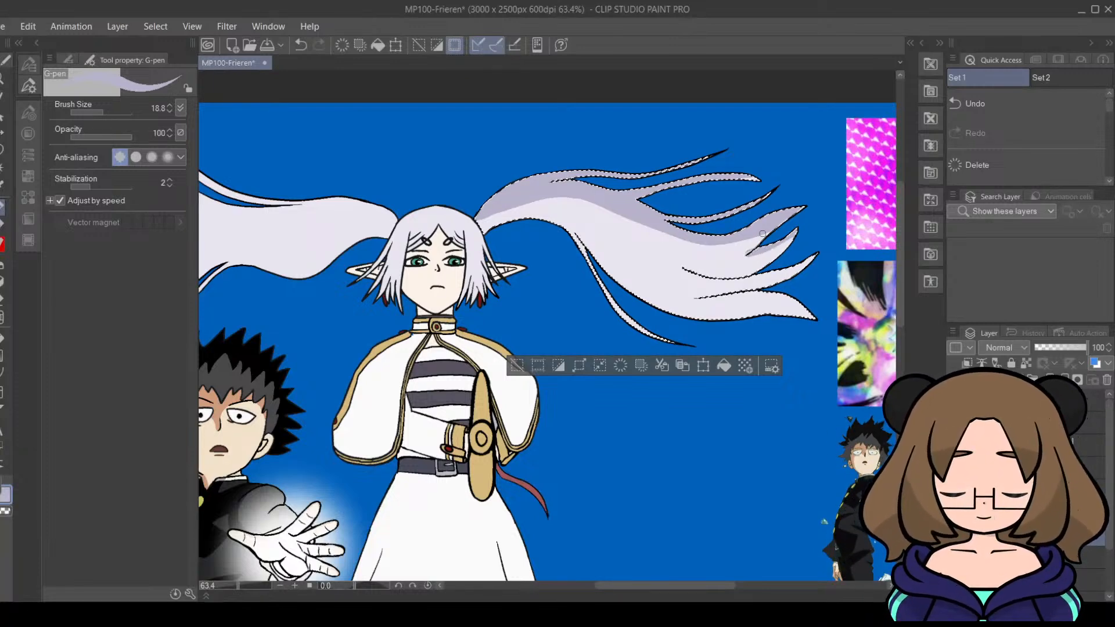
key("ctrl+z")
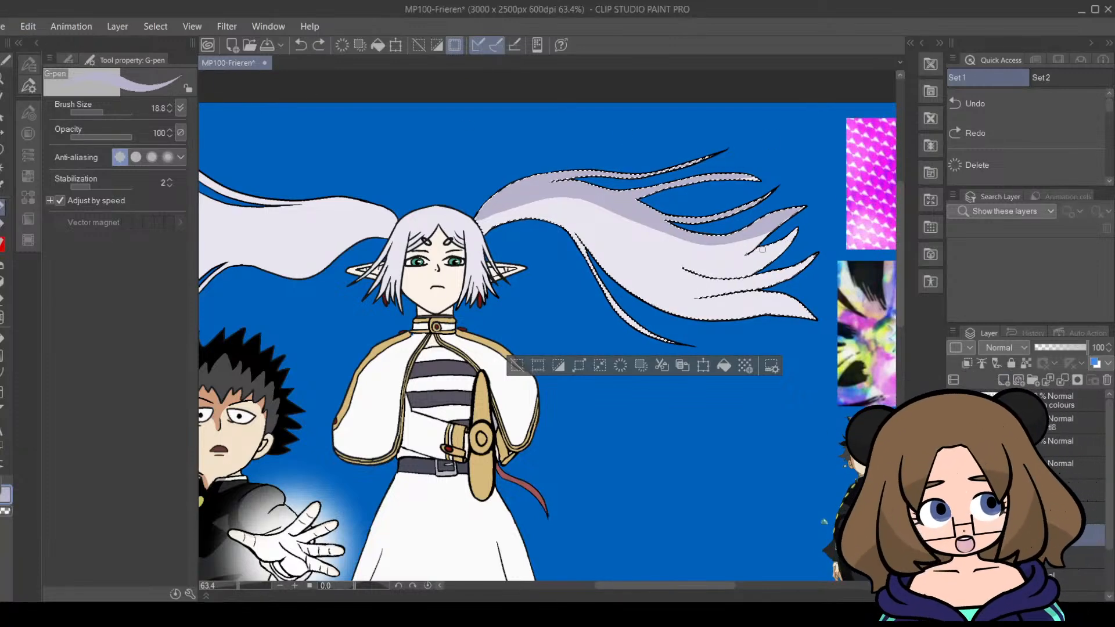
left_click_drag(748, 254, 814, 225)
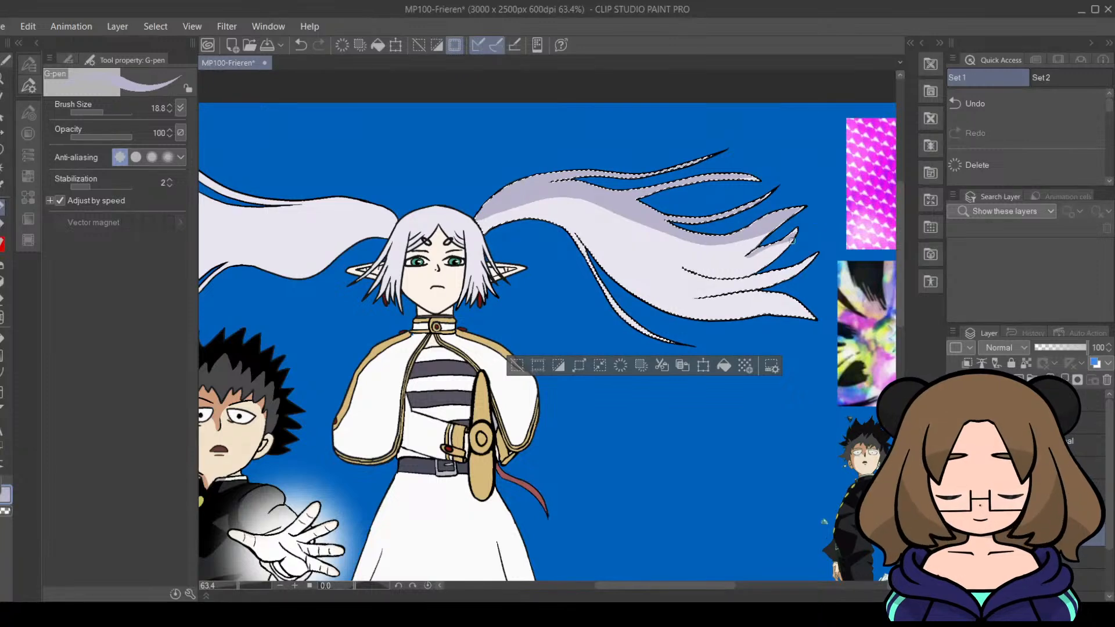
Step: Add lavender shadows along the upper edges of the ponytail's two lowest pointed tips
left_click(242, 587)
left_click_drag(684, 583, 746, 590)
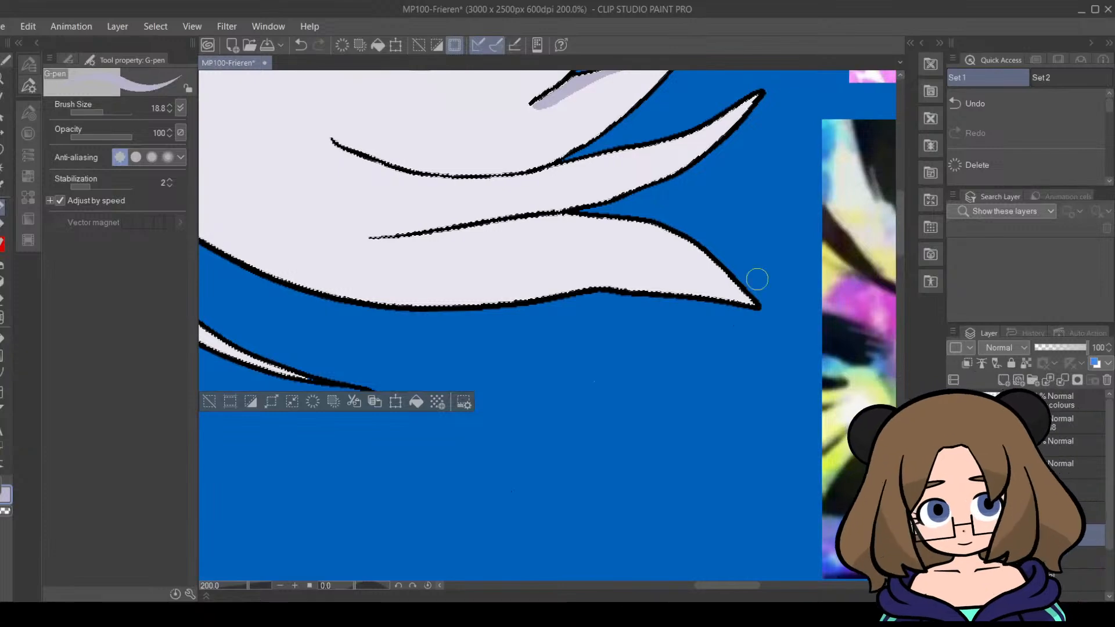
mouse_move(657, 225)
left_mouse_down()
mouse_move(716, 253)
mouse_move(765, 306)
left_mouse_up()
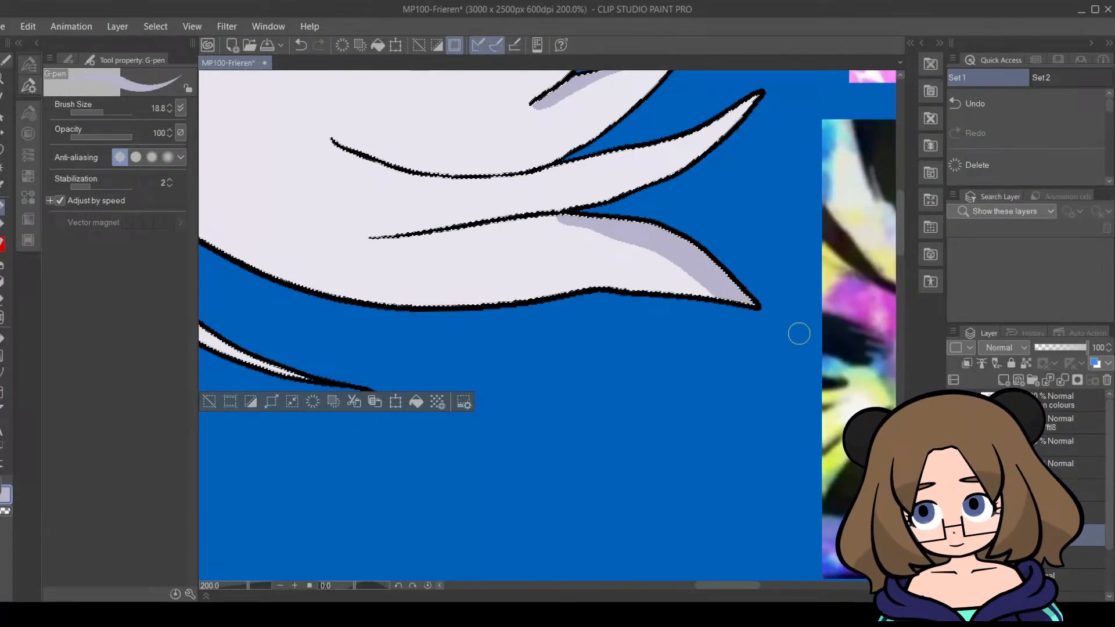
scroll(871, 221, "up", 3)
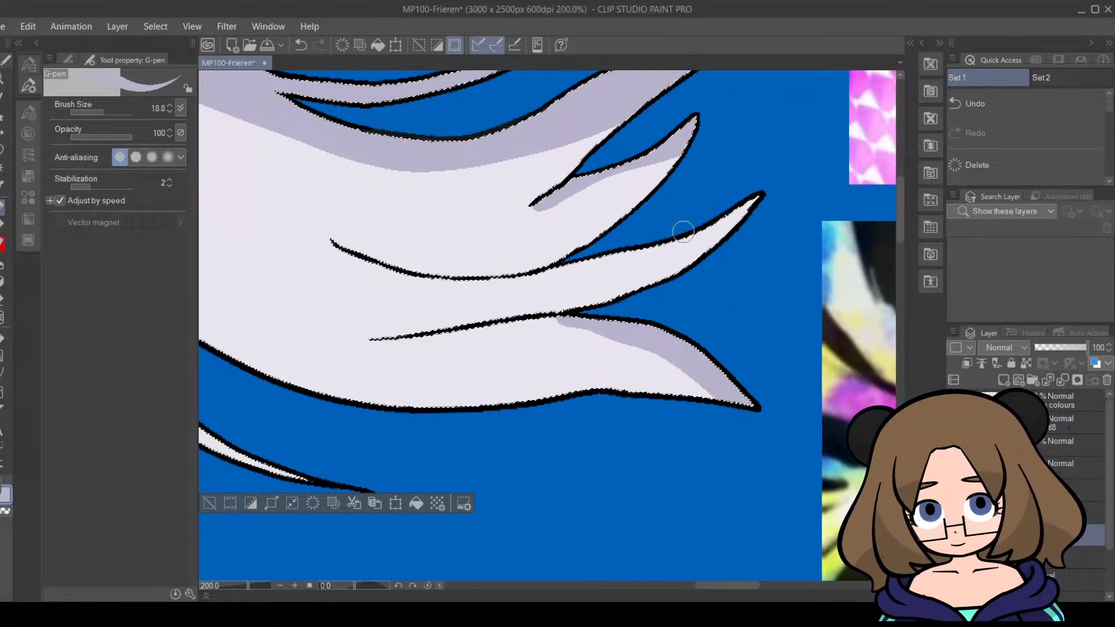
left_click_drag(645, 254, 731, 217)
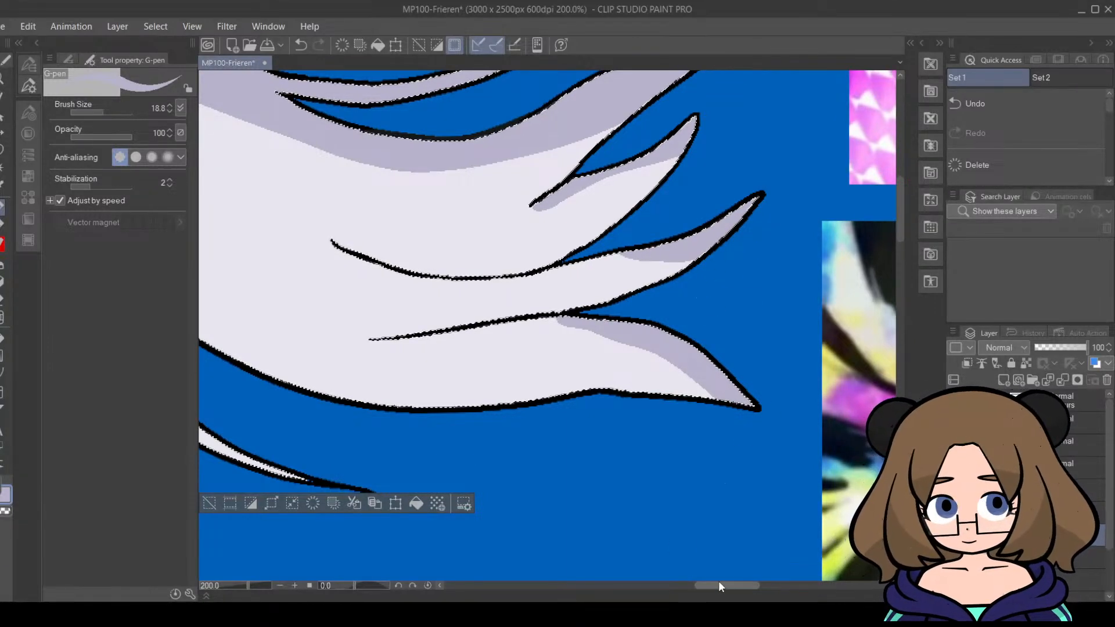
Step: Erase the stray shadow above the line at the base of the ponytail's small split strand with the Hard eraser
left_click_drag(719, 585, 699, 584)
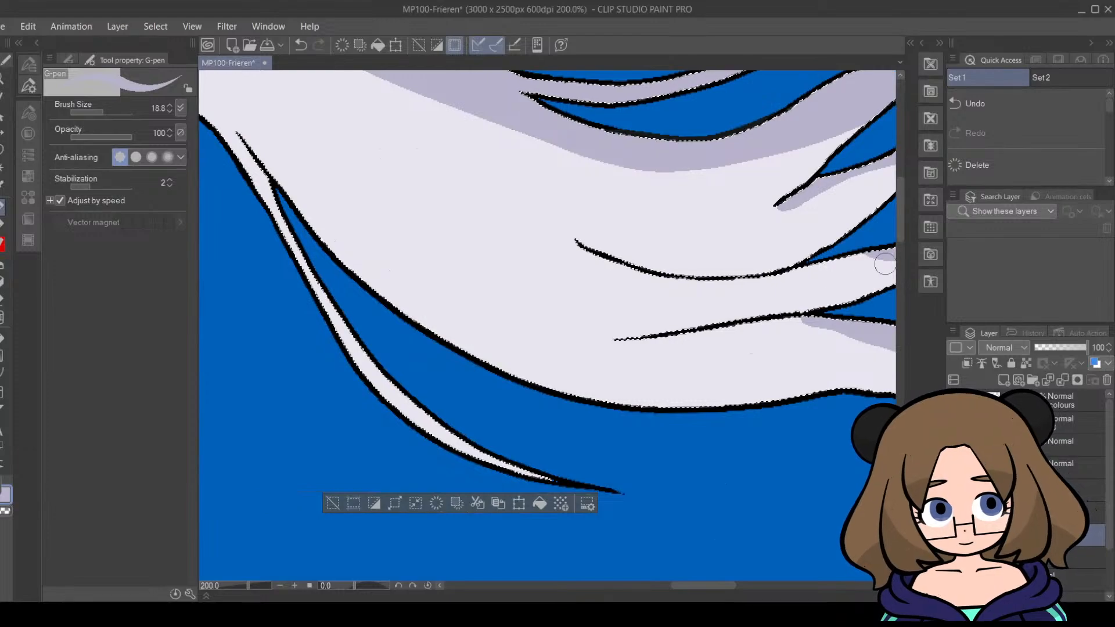
left_click_drag(249, 585, 240, 583)
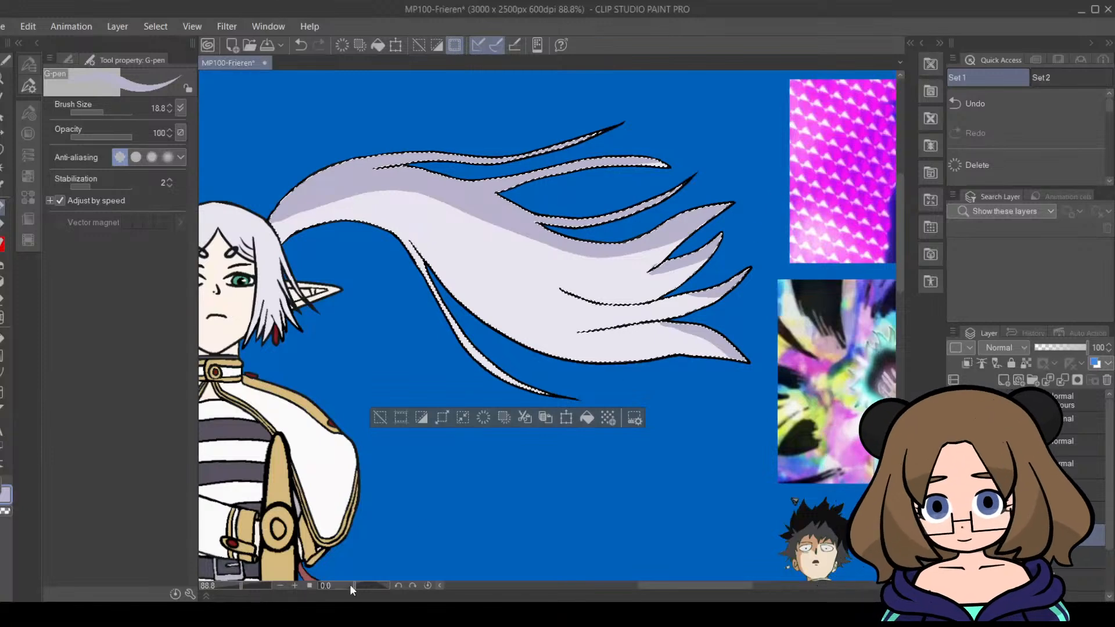
left_click_drag(252, 592, 257, 590)
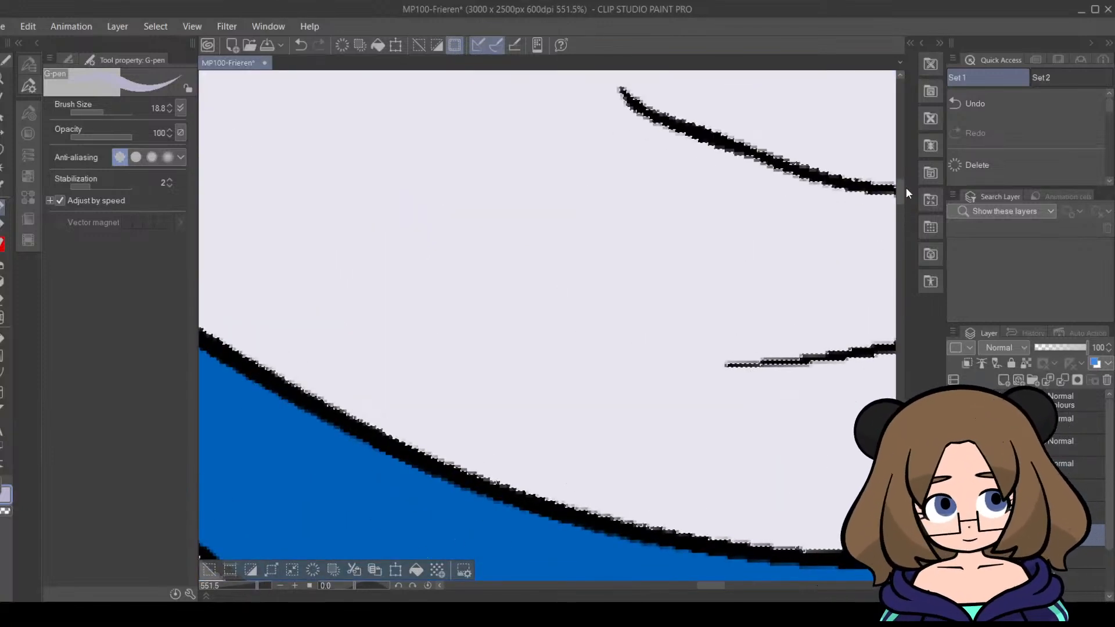
left_click_drag(713, 587, 741, 588)
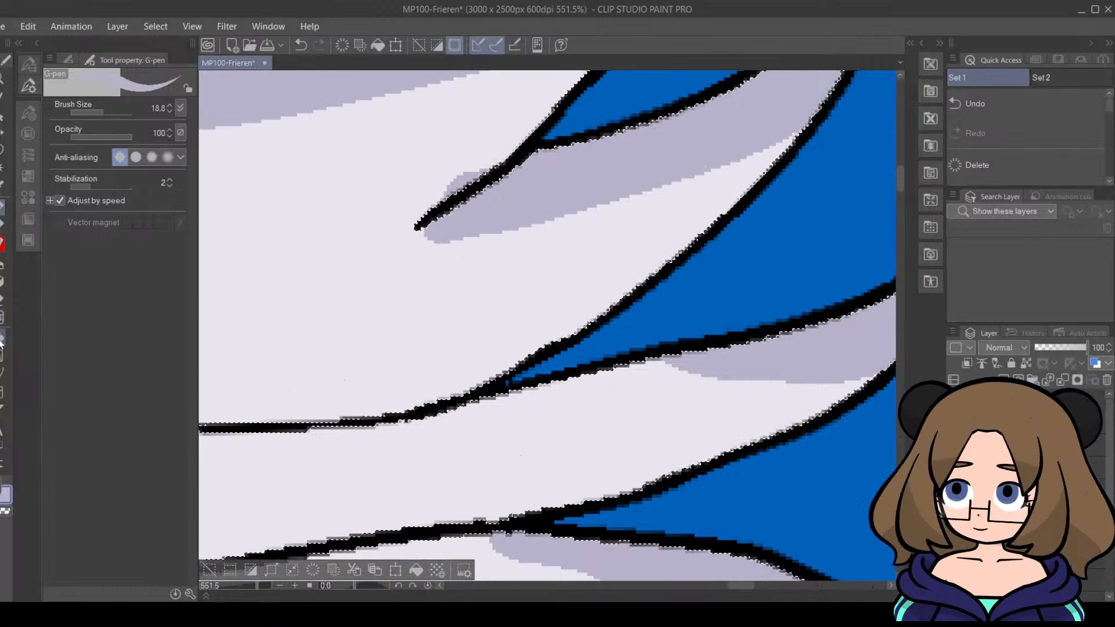
key("g")
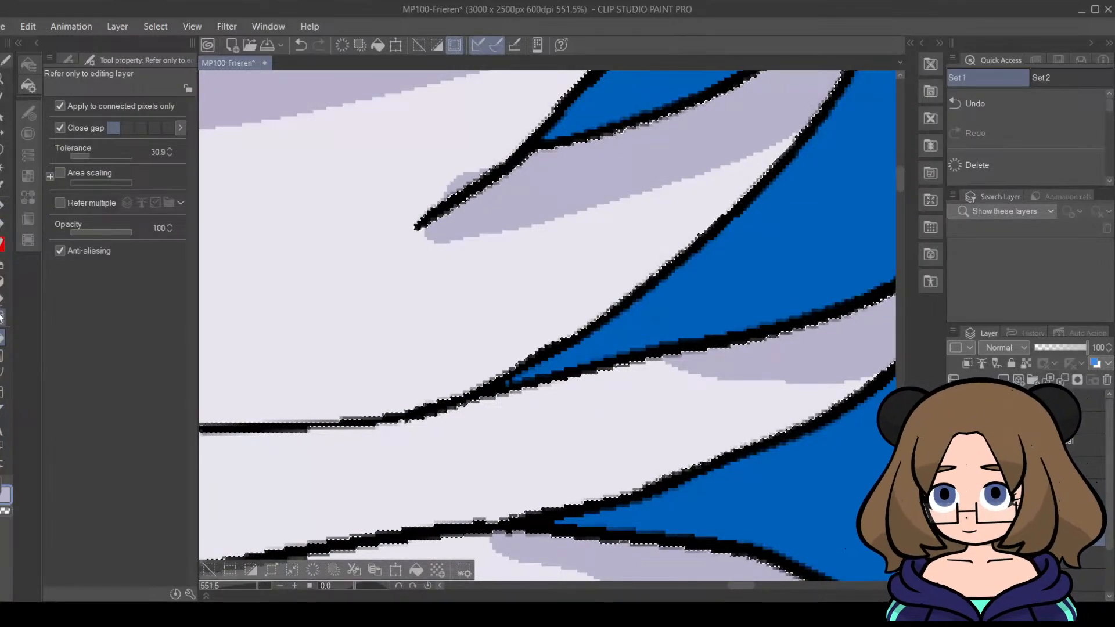
key("e")
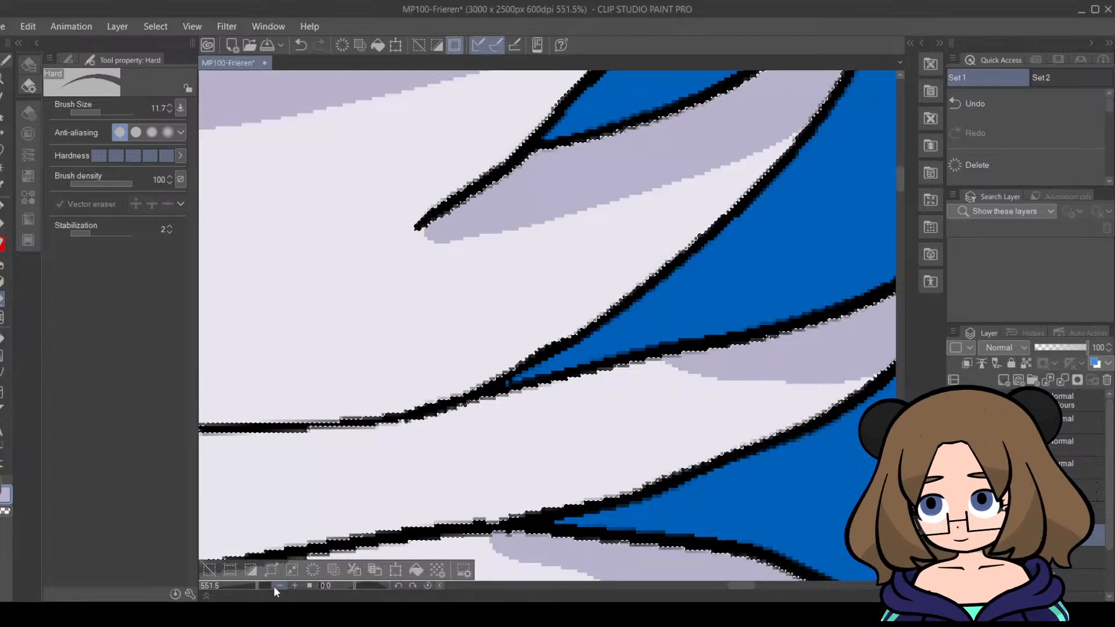
mouse_move(257, 584)
left_mouse_down()
mouse_move(235, 583)
mouse_move(251, 568)
left_mouse_up()
left_click_drag(701, 586, 668, 587)
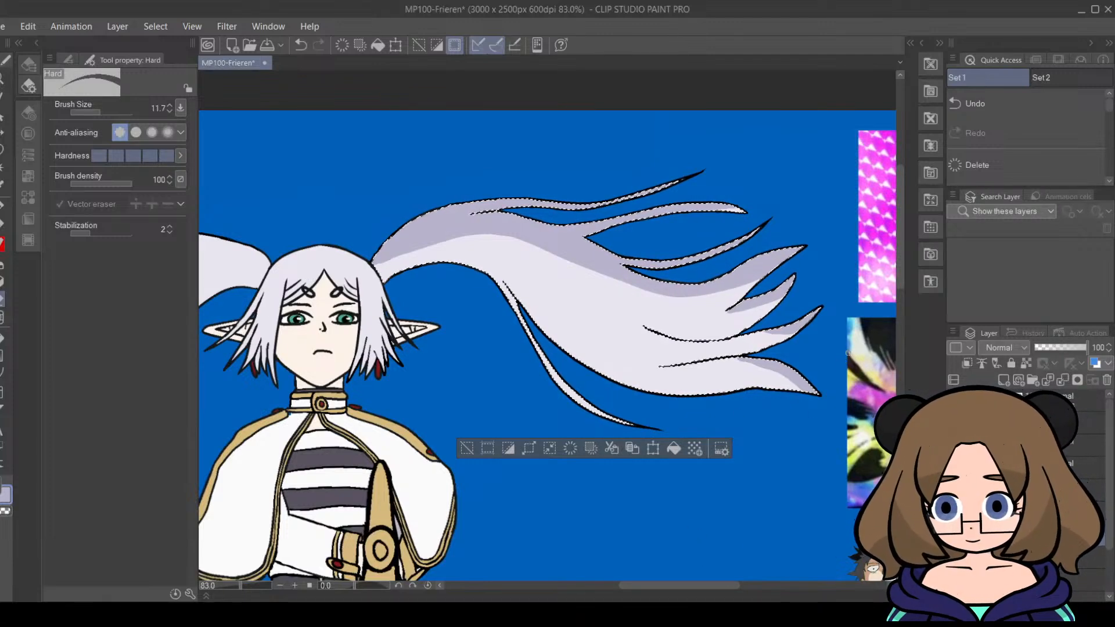
left_click_drag(681, 590, 664, 586)
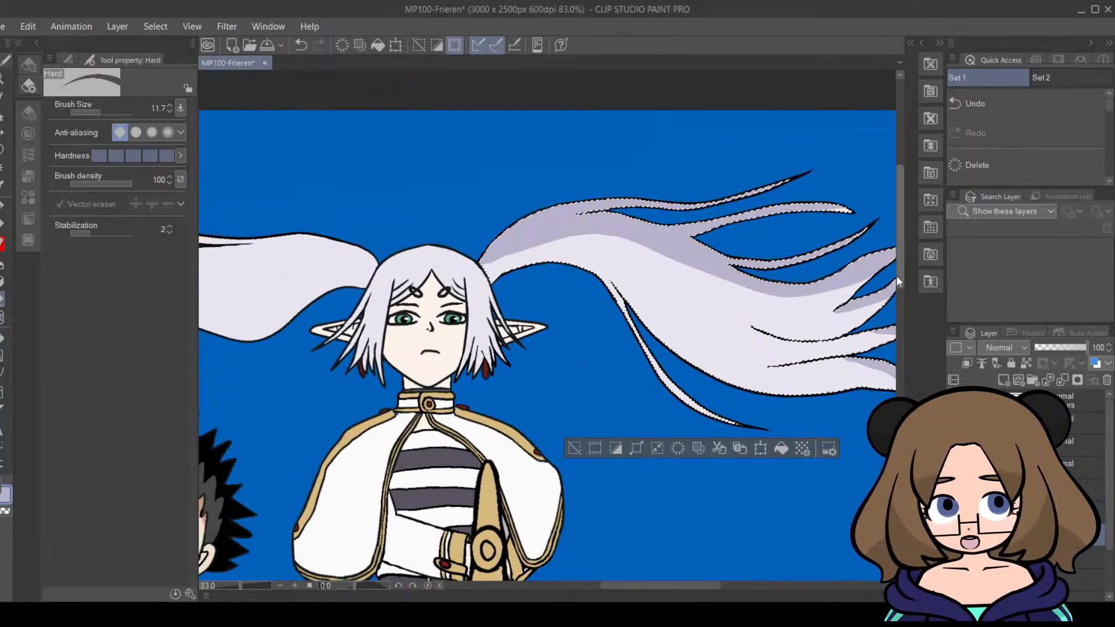
scroll(897, 275, "down", 5)
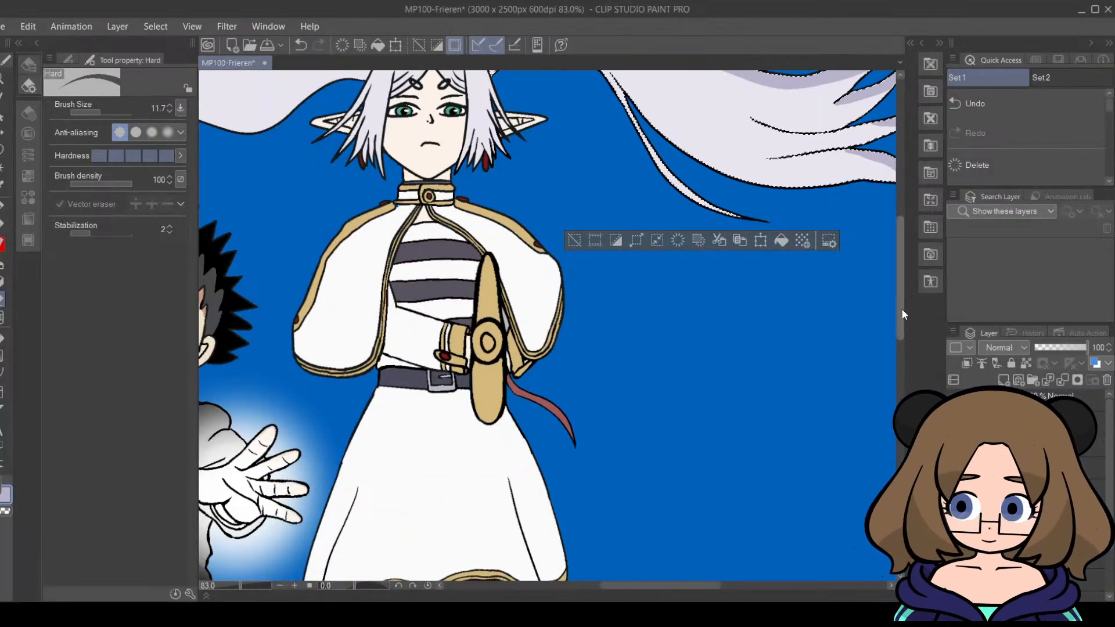
left_click_drag(902, 309, 904, 267)
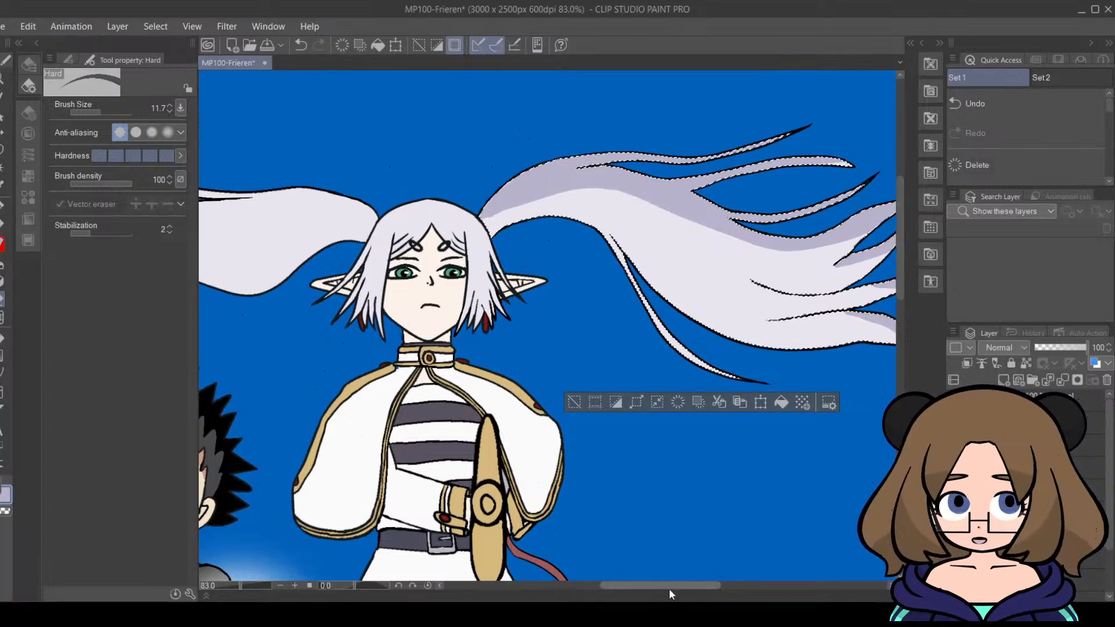
left_click_drag(669, 588, 713, 588)
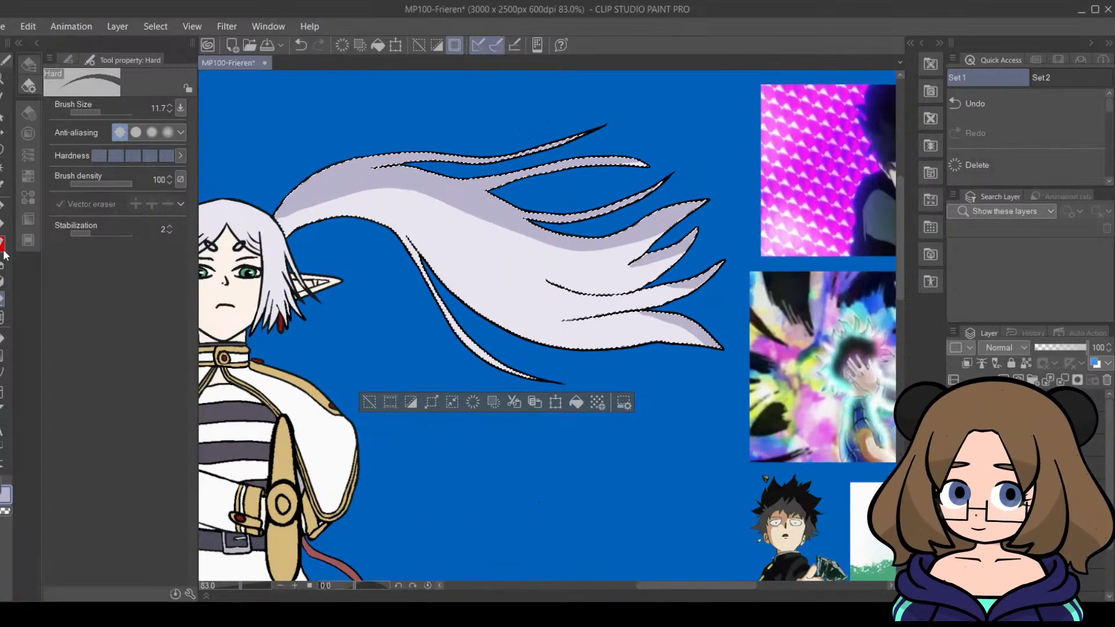
left_click(2, 207)
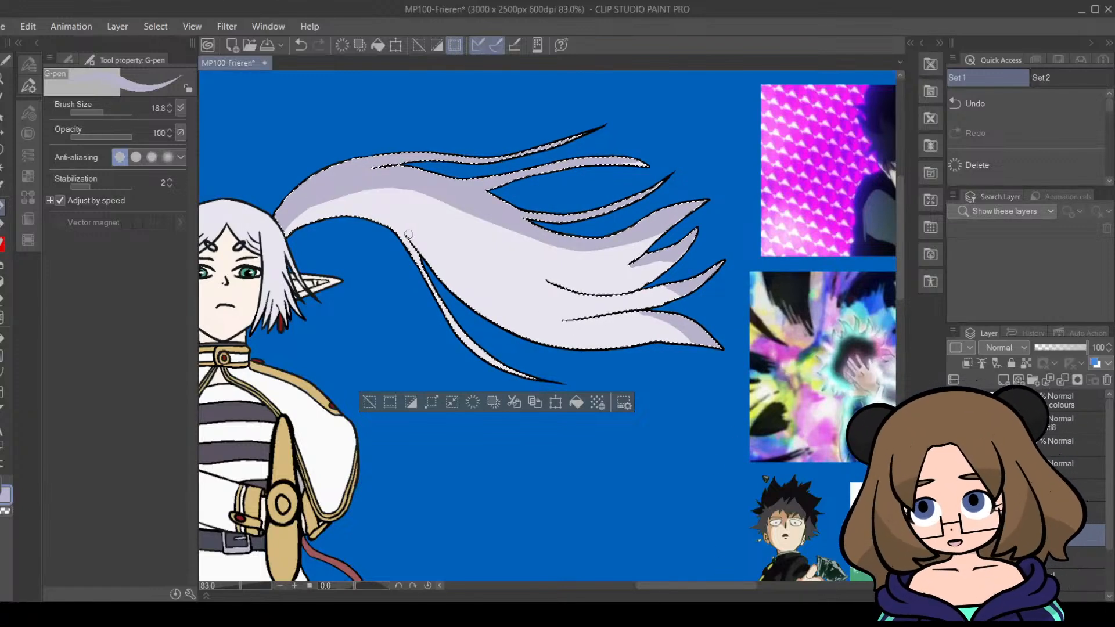
key("ctrl+z")
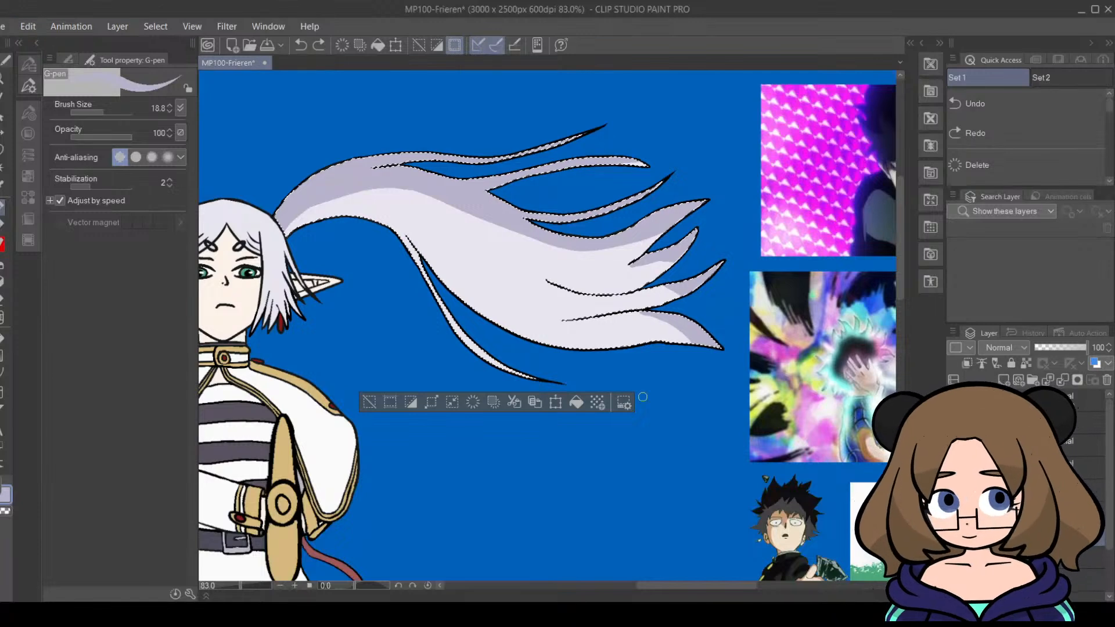
Step: Select the connected fill area of Frieren's unshaded ponytail above the boy, referring to the editing layer only
left_click_drag(714, 587, 643, 582)
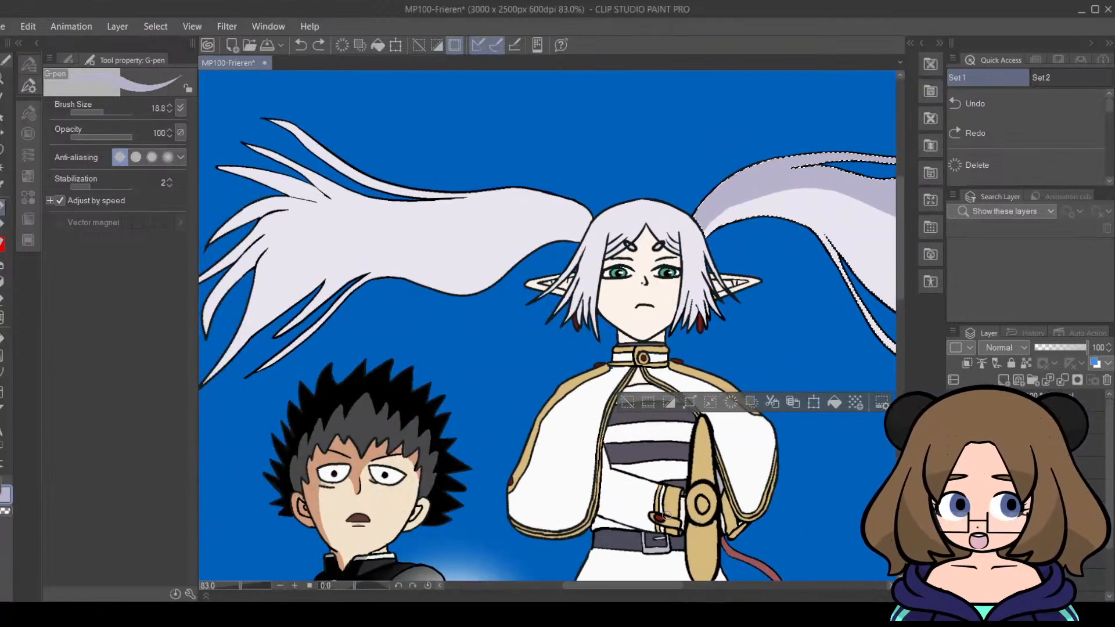
left_click(2, 169)
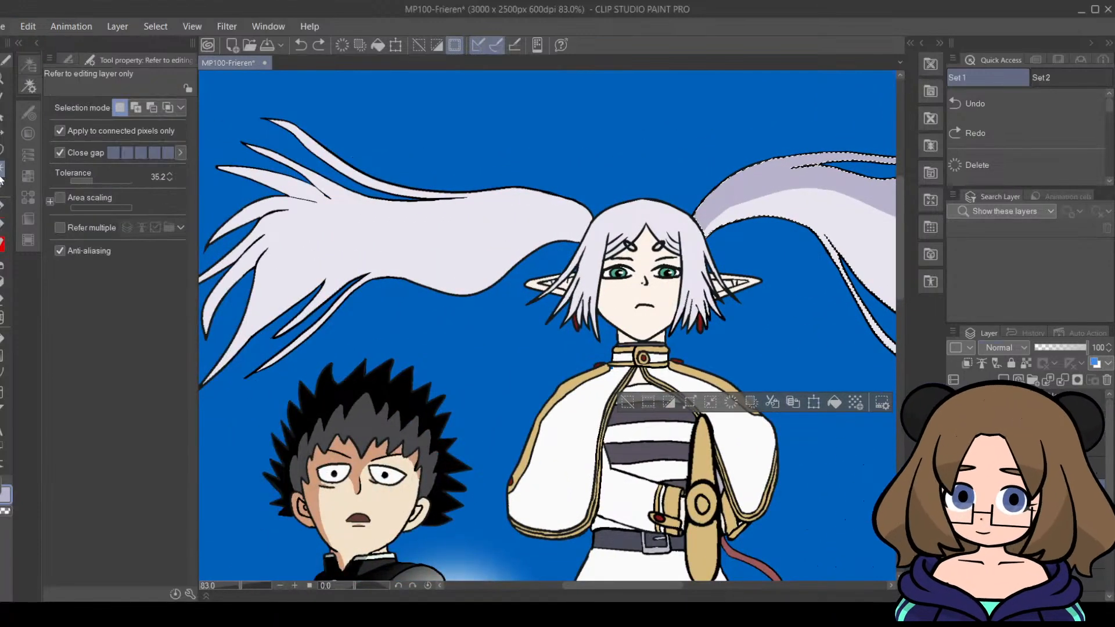
left_click(418, 237)
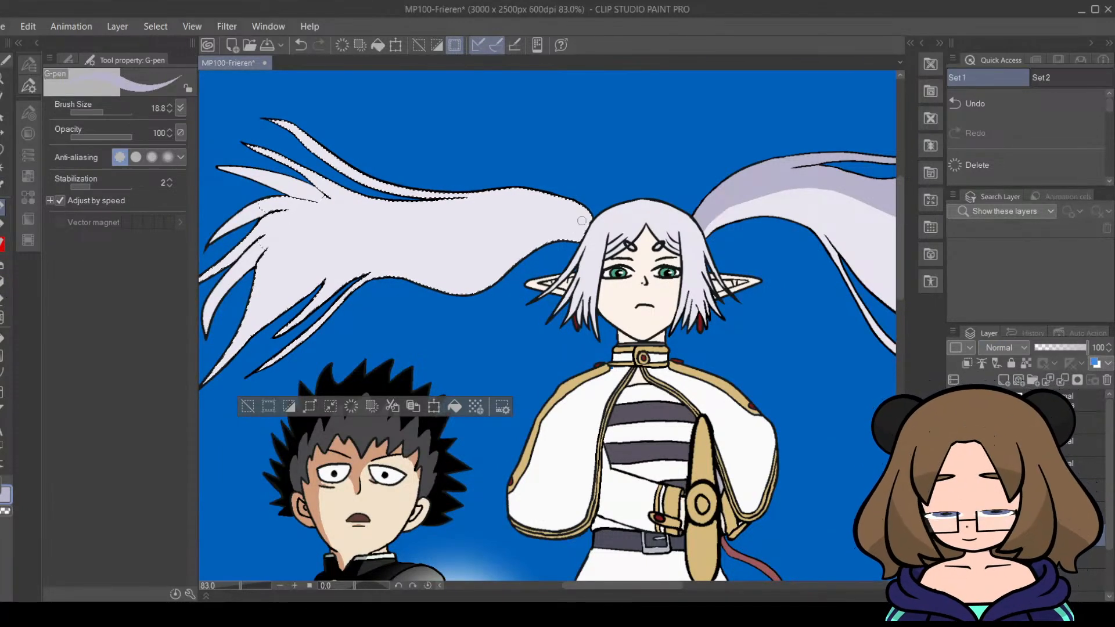
Step: Shade the selected ponytail's upper edge and topmost strand in lavender with the G-pen at brush size 114.9
left_click(117, 110)
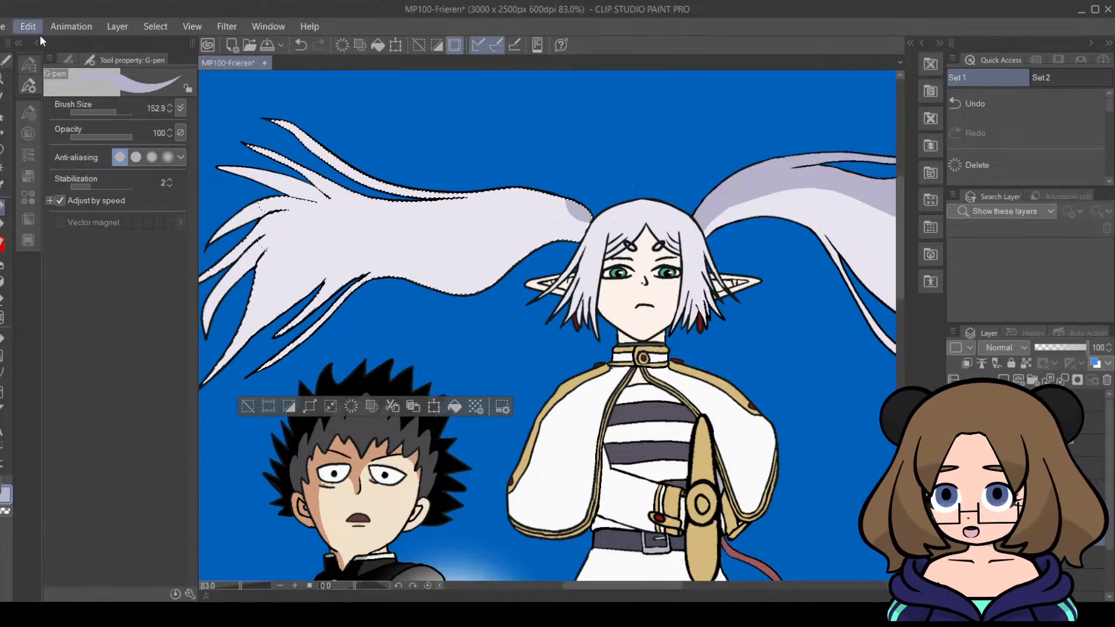
key("ctrl+z")
left_click_drag(124, 111, 114, 111)
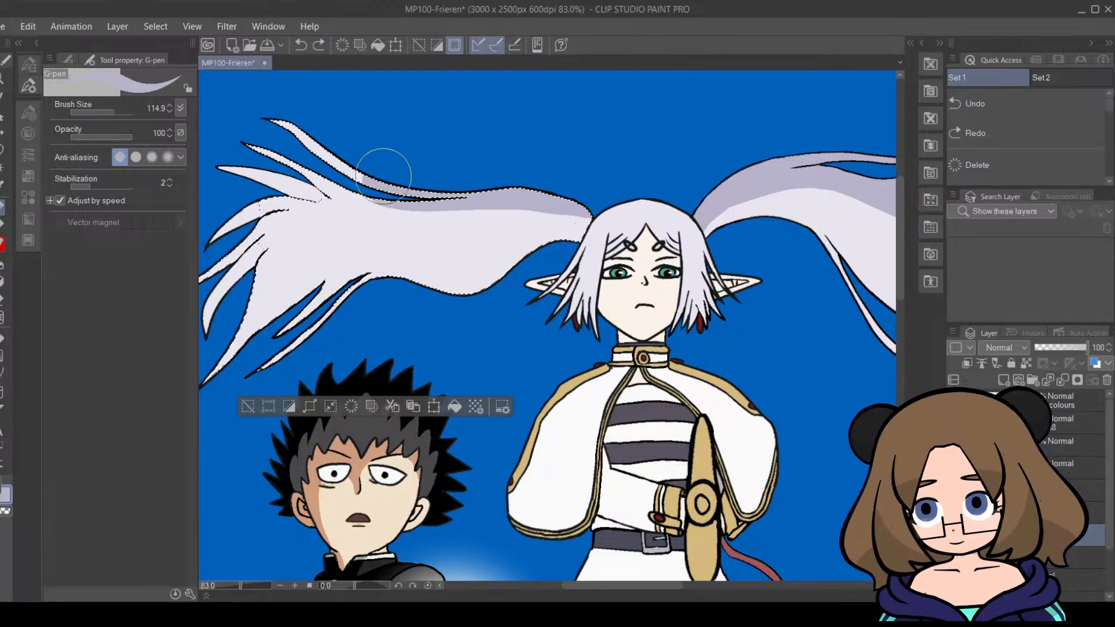
left_click_drag(238, 107, 236, 82)
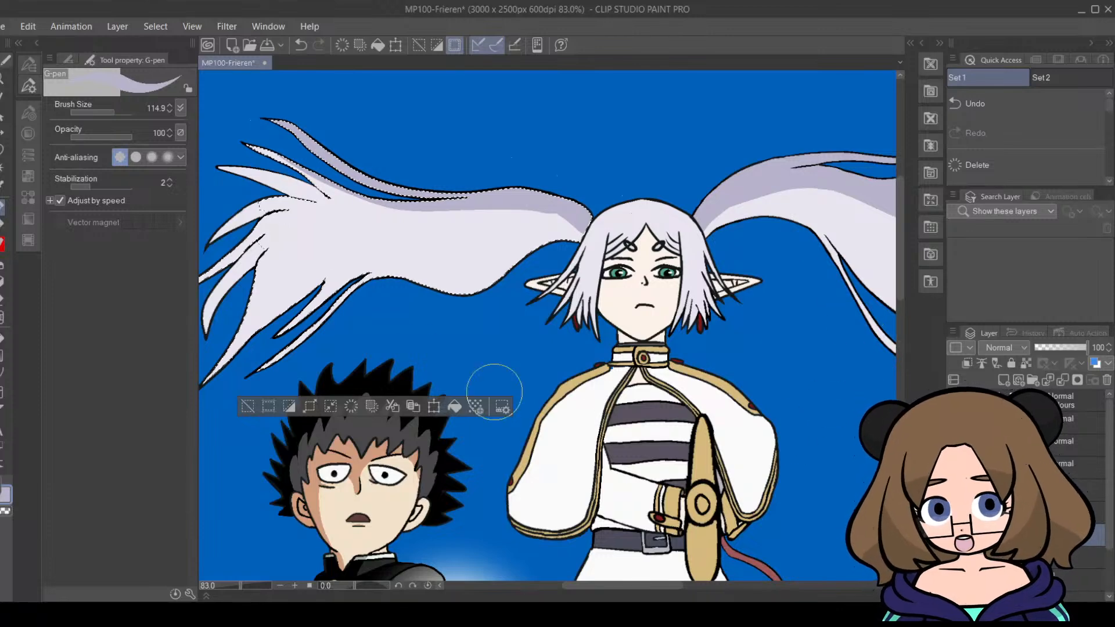
key("ctrl+z")
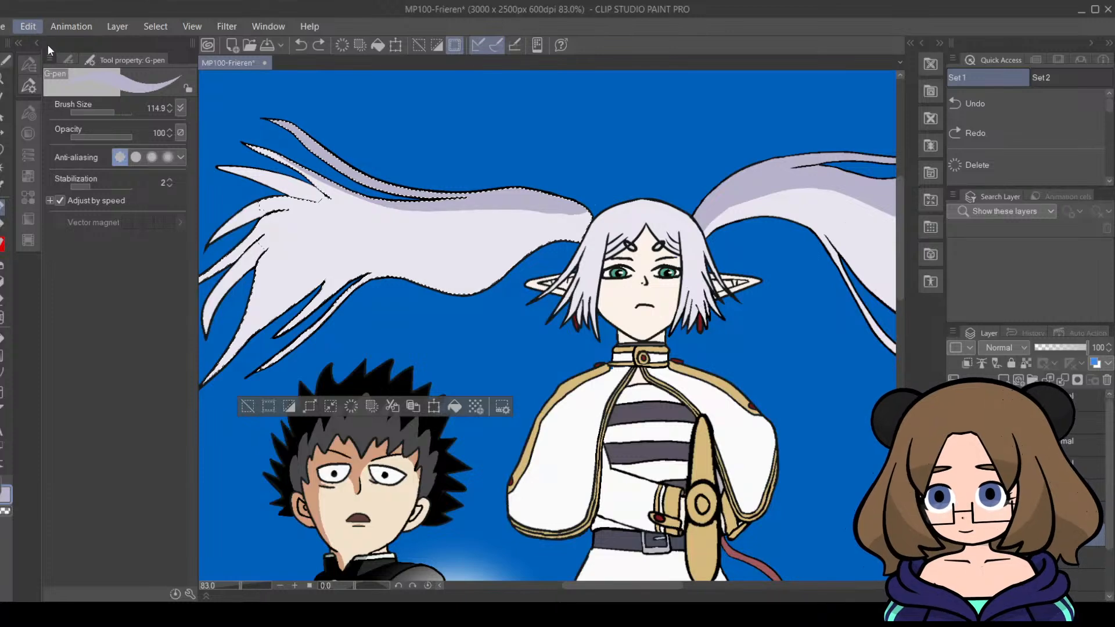
Step: Shade the ponytail's second strand and its lower strands in lavender at brush size 64.9, and clear the selection
left_click(110, 110)
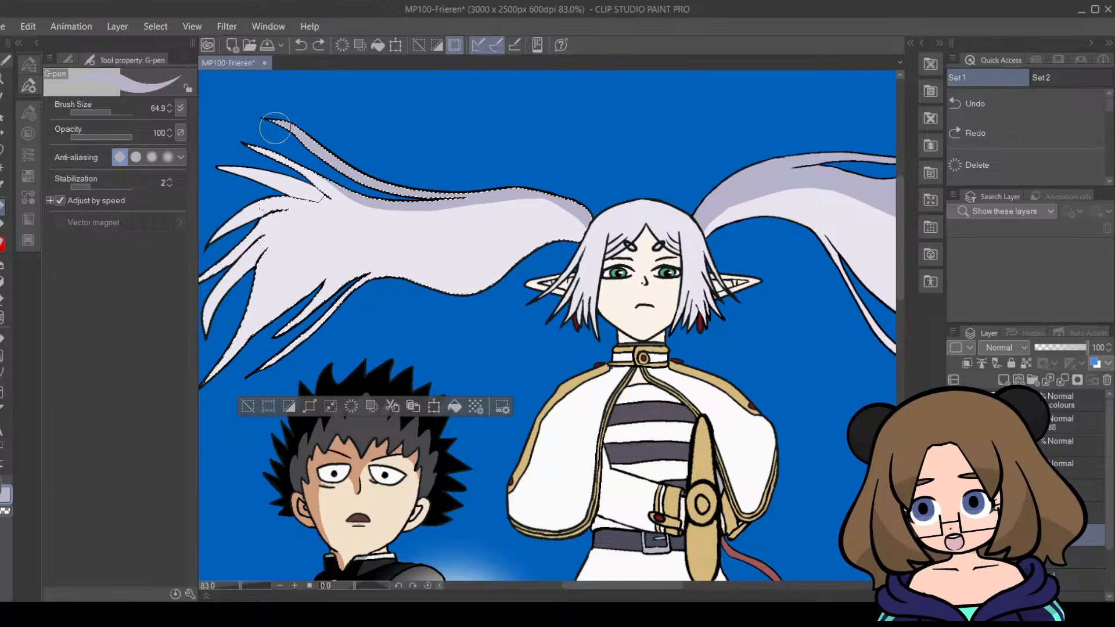
mouse_move(351, 189)
left_mouse_down()
mouse_move(302, 169)
mouse_move(313, 171)
mouse_move(235, 176)
mouse_move(320, 187)
left_mouse_up()
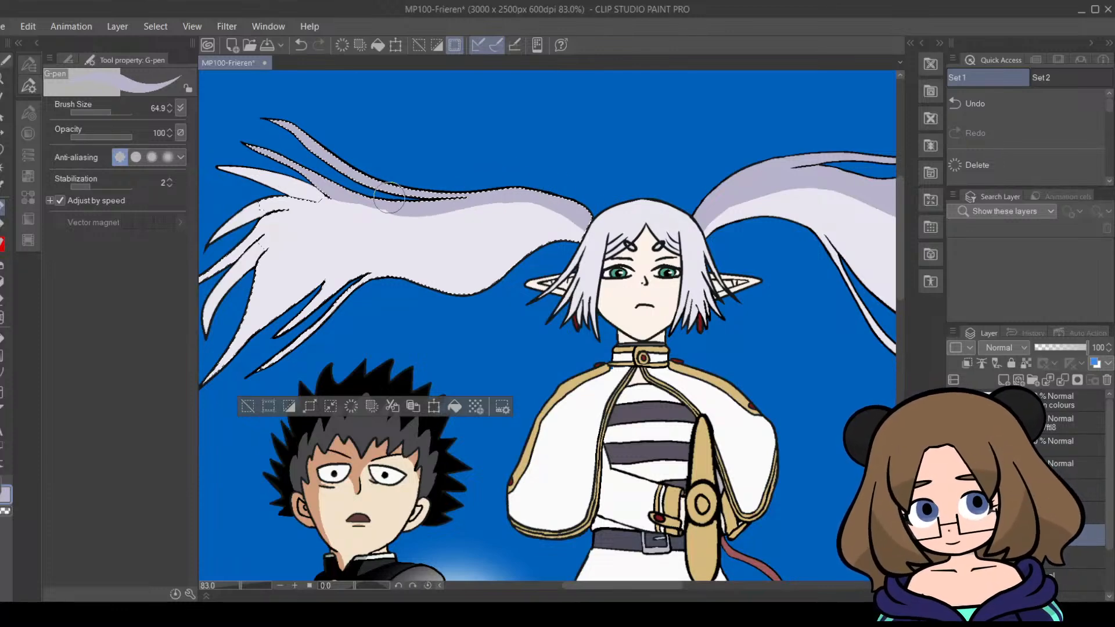
left_click_drag(626, 588, 592, 594)
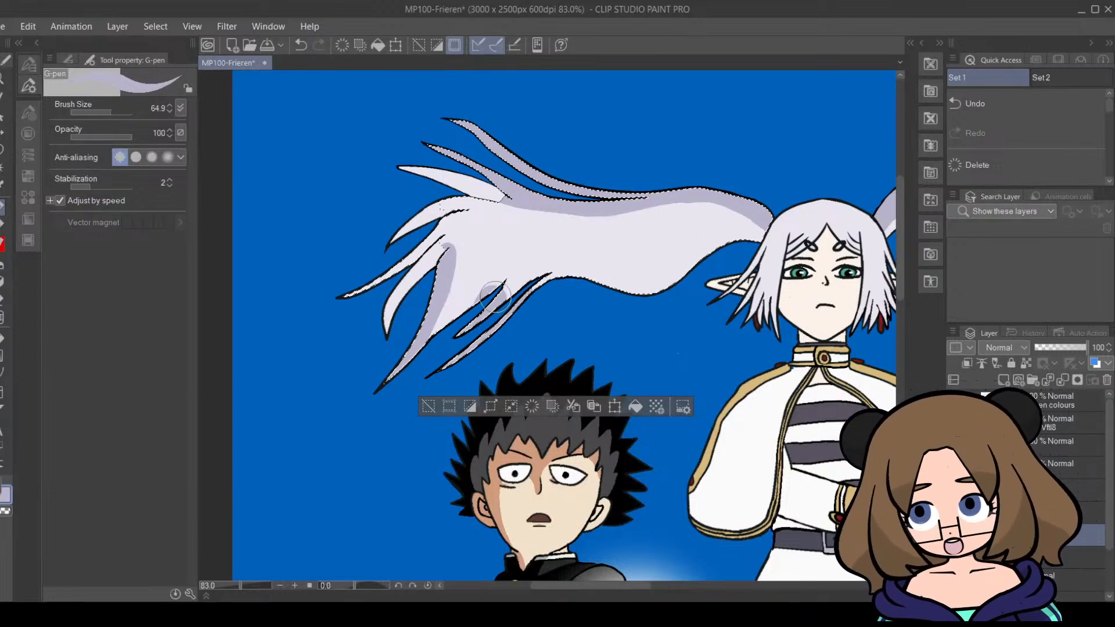
key("ctrl+z")
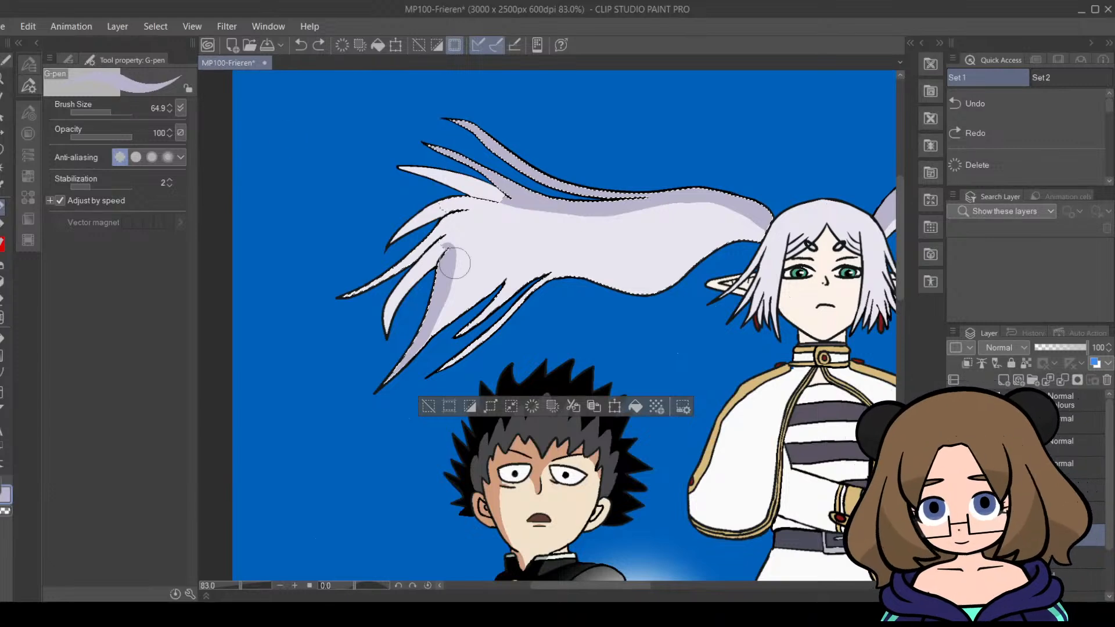
left_click_drag(550, 294, 433, 376)
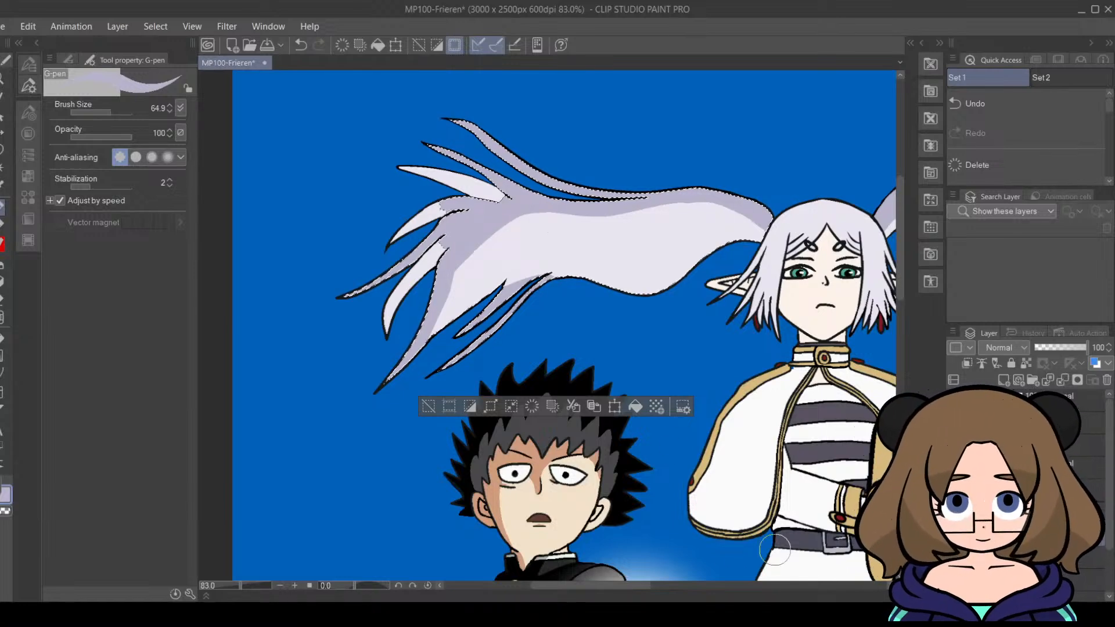
left_click(428, 406)
left_click(3, 168)
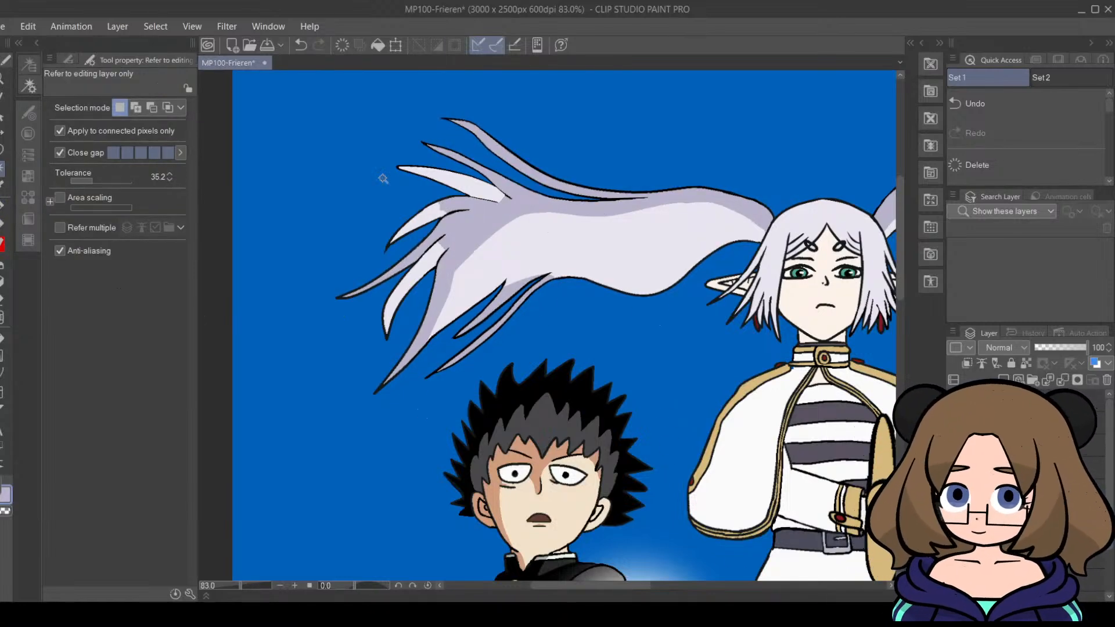
left_click(523, 205)
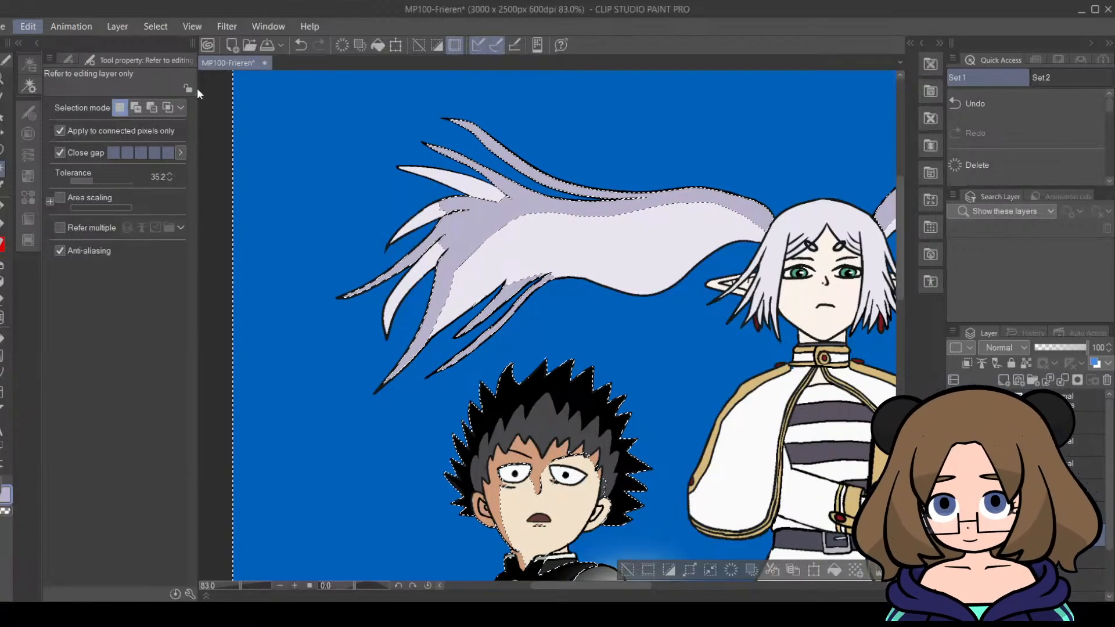
key("ctrl+z")
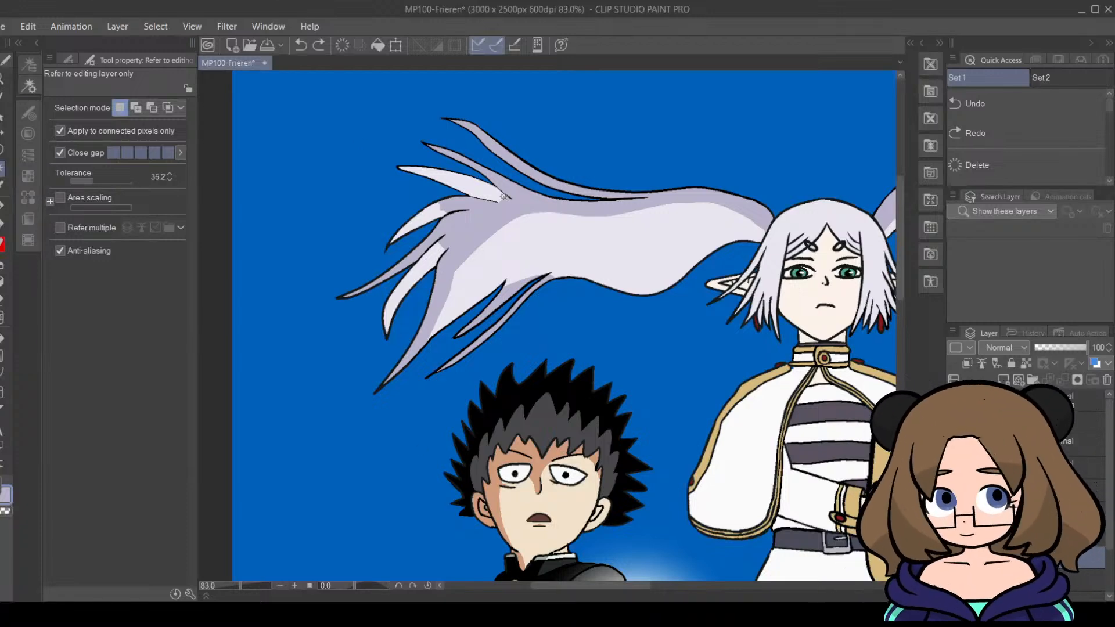
left_click(346, 420)
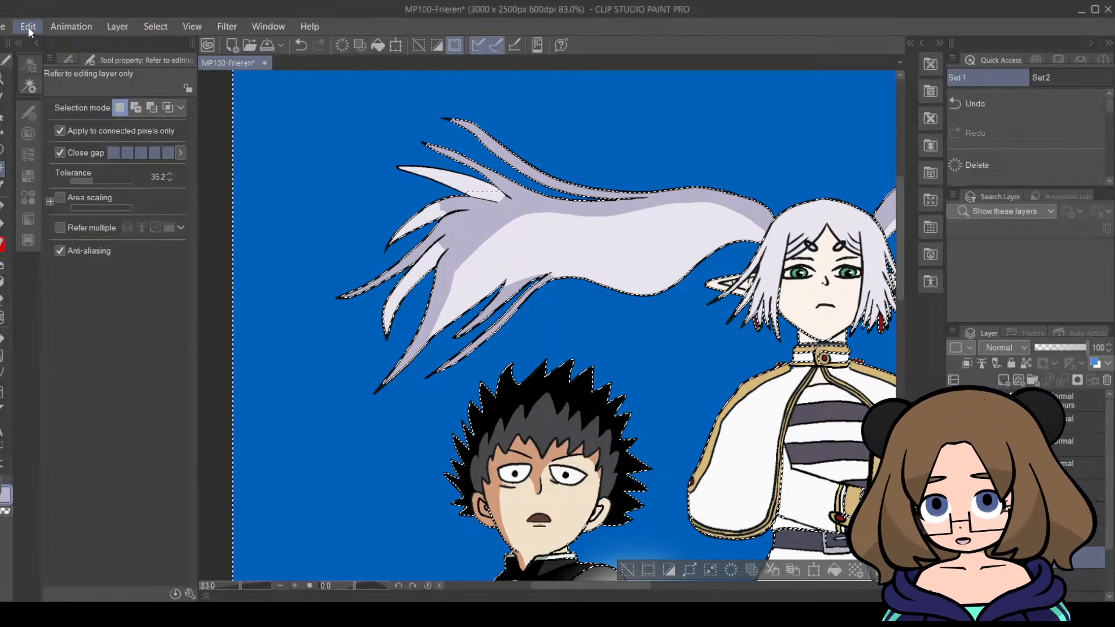
key("ctrl+z")
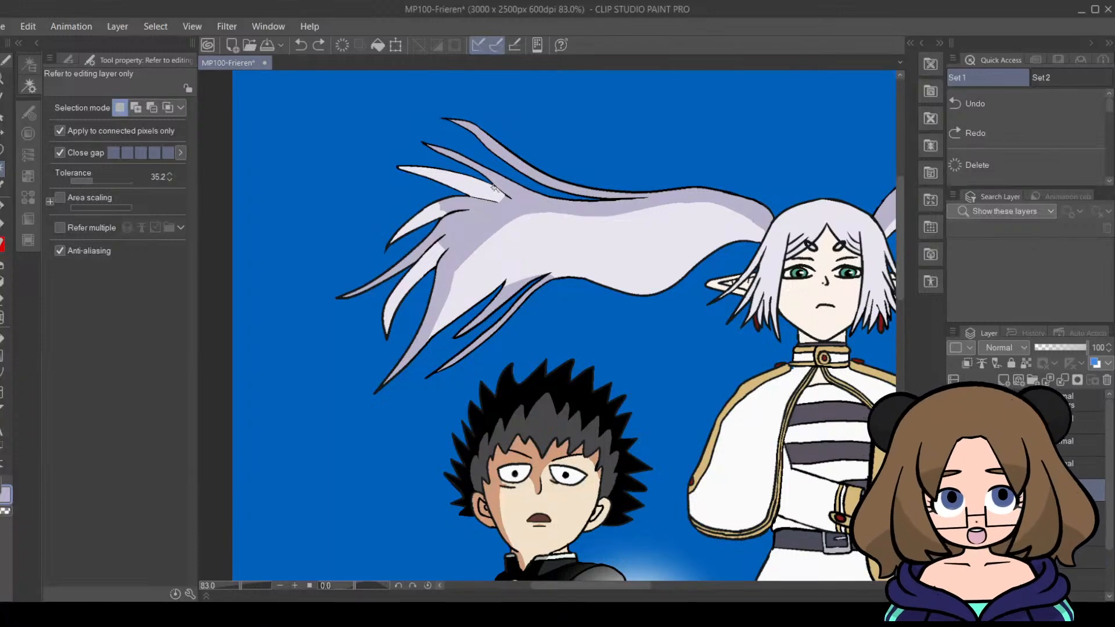
Step: Select only the unshaded third pointed strand from the top of the ponytail above the boy
left_click(458, 185)
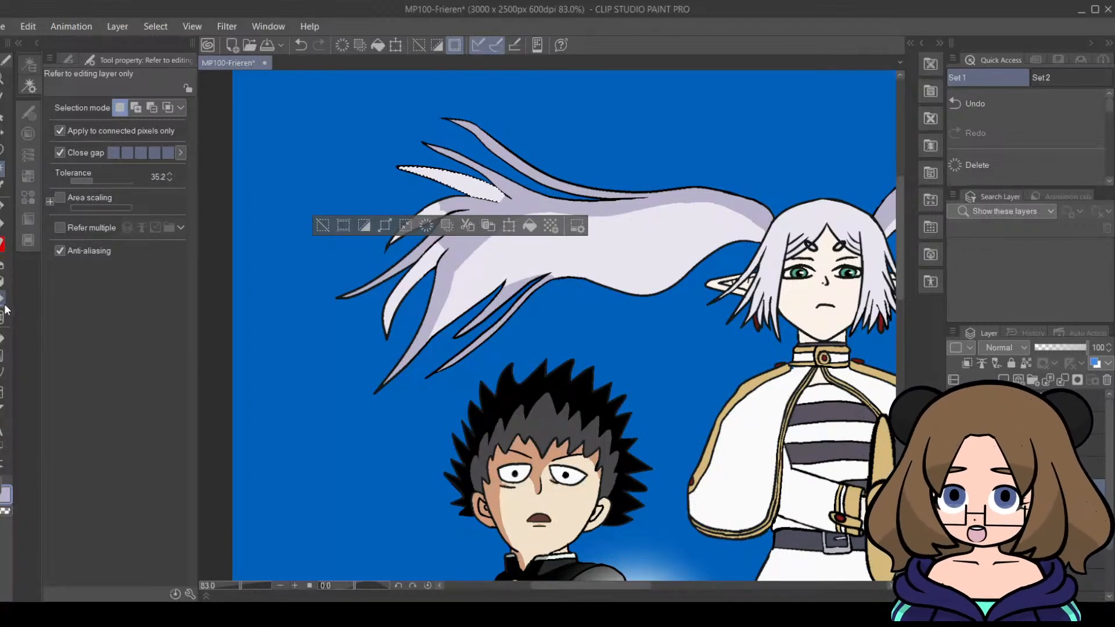
key("p")
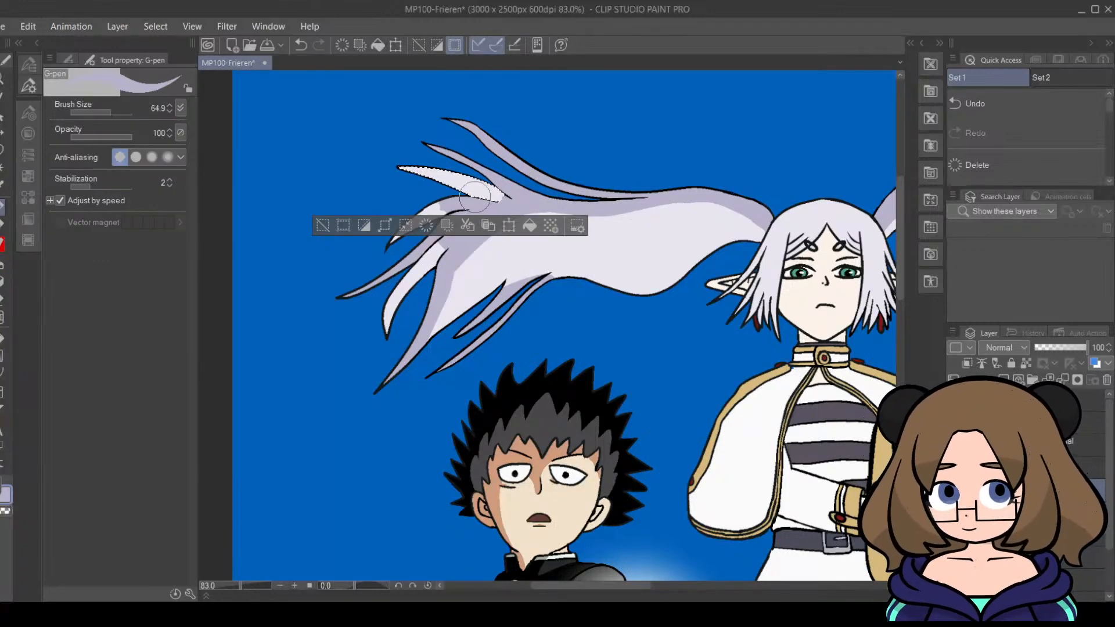
left_click(322, 225)
key("w")
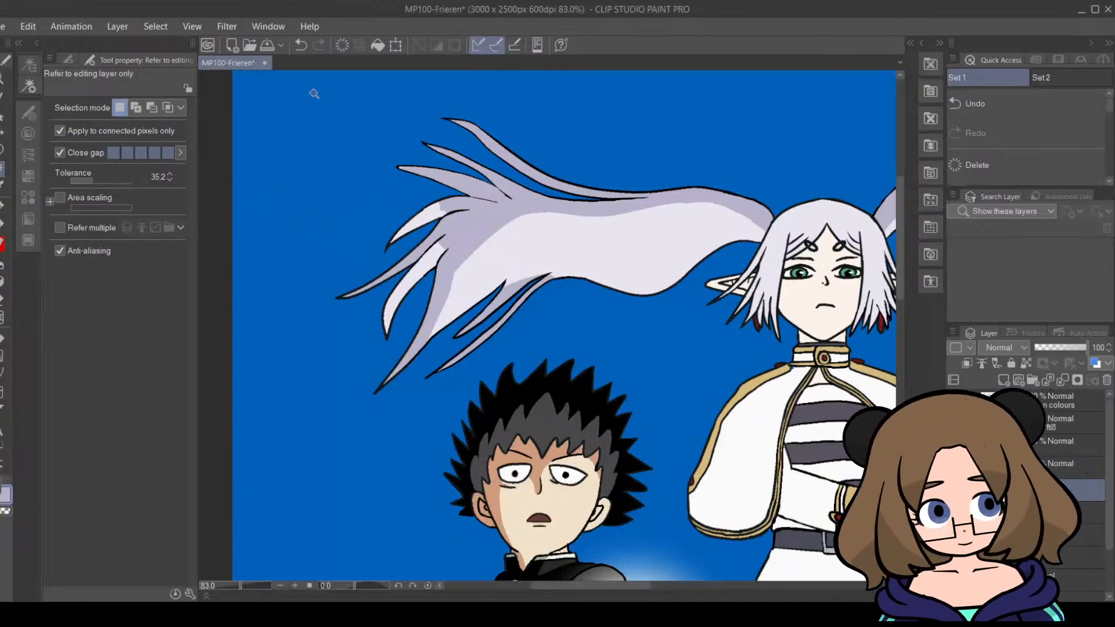
key("ctrl+z")
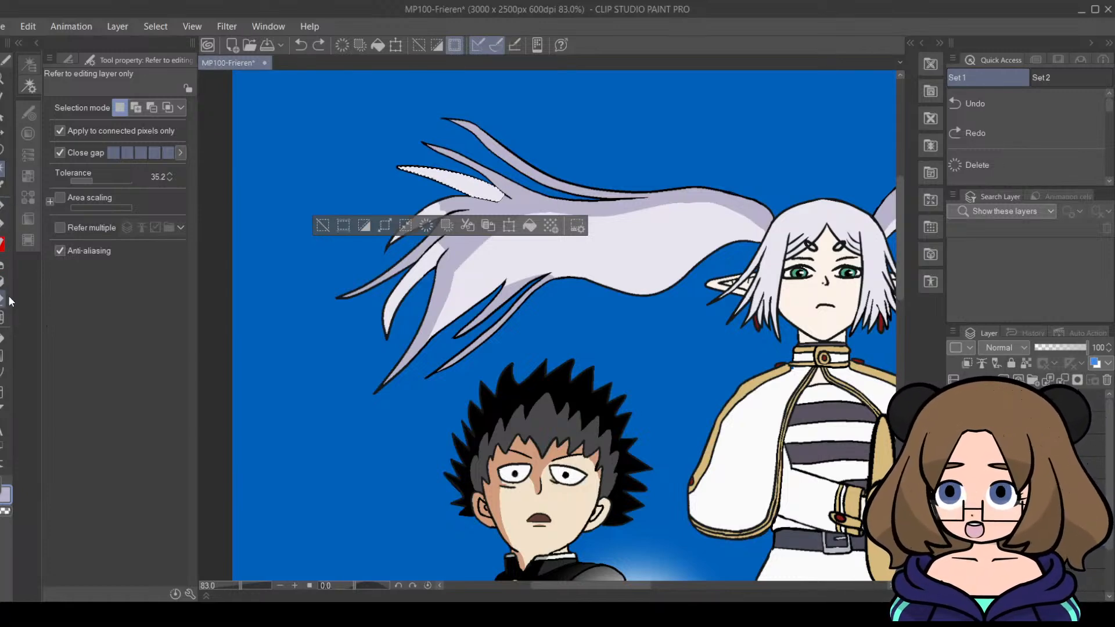
Step: Shade the selected third strand in lavender with the G-pen, with the Hard eraser sized 44.3 for touch-ups, and clear the selection
left_click(2, 208)
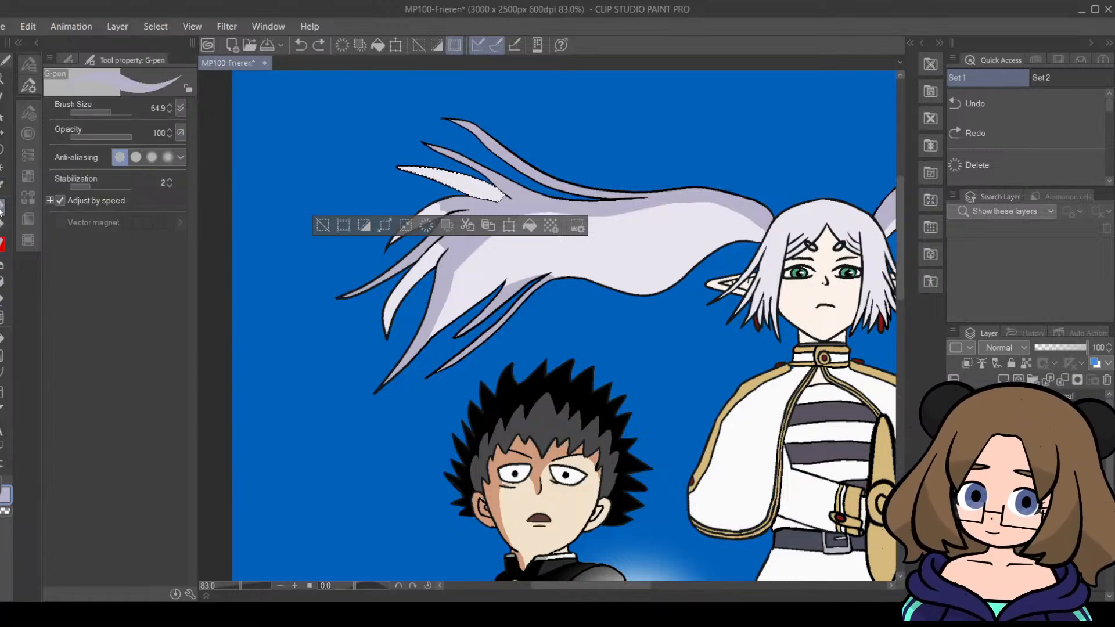
left_click_drag(467, 186, 498, 196)
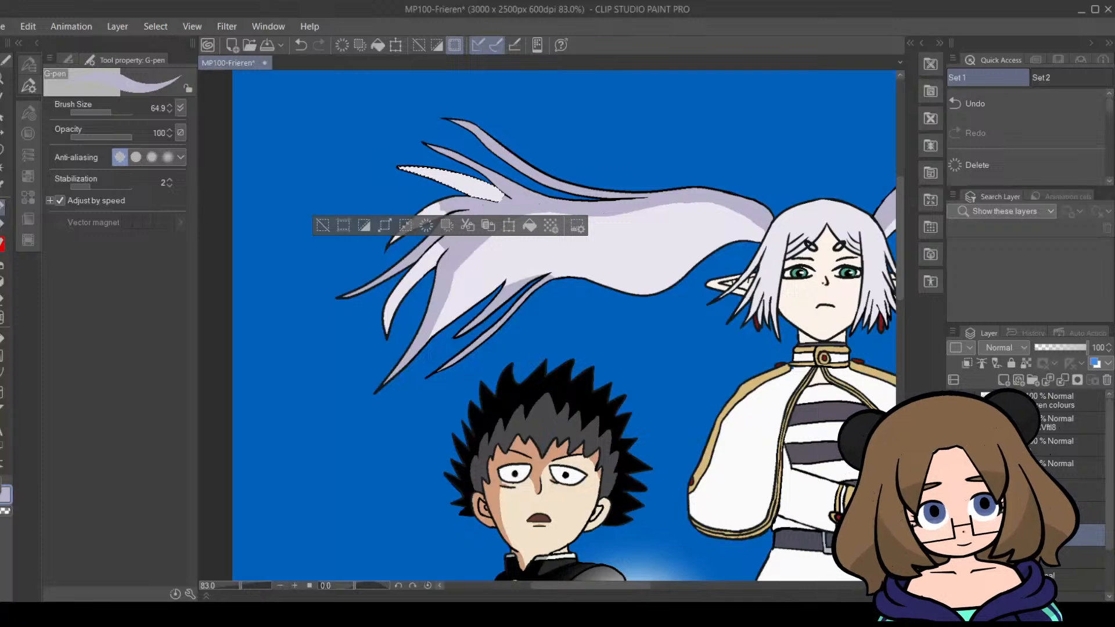
left_click(2, 299)
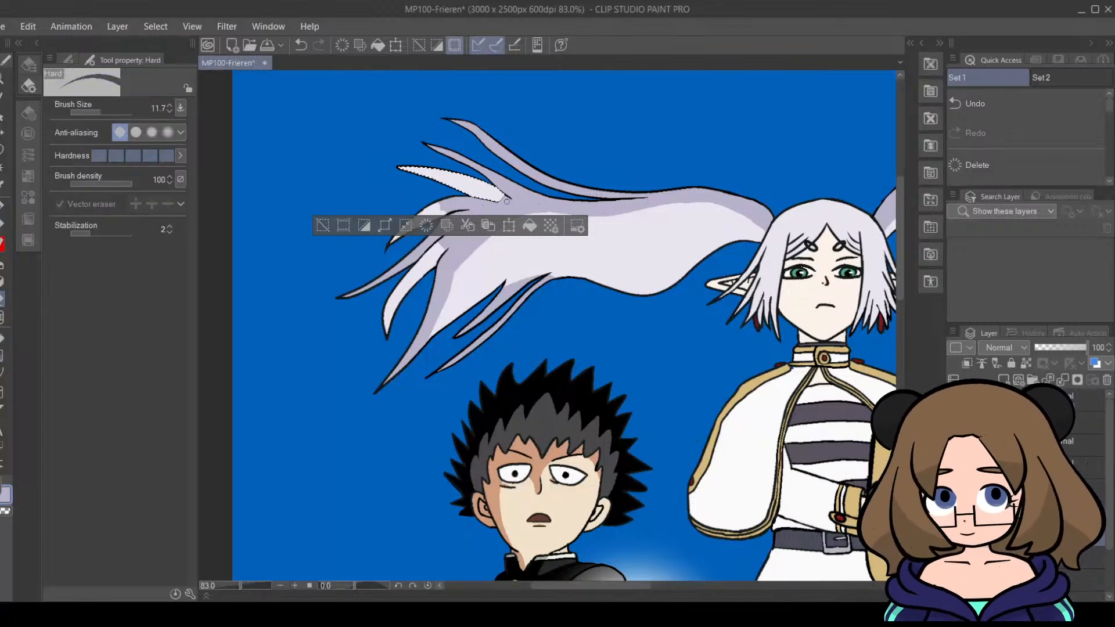
left_click_drag(99, 108, 108, 108)
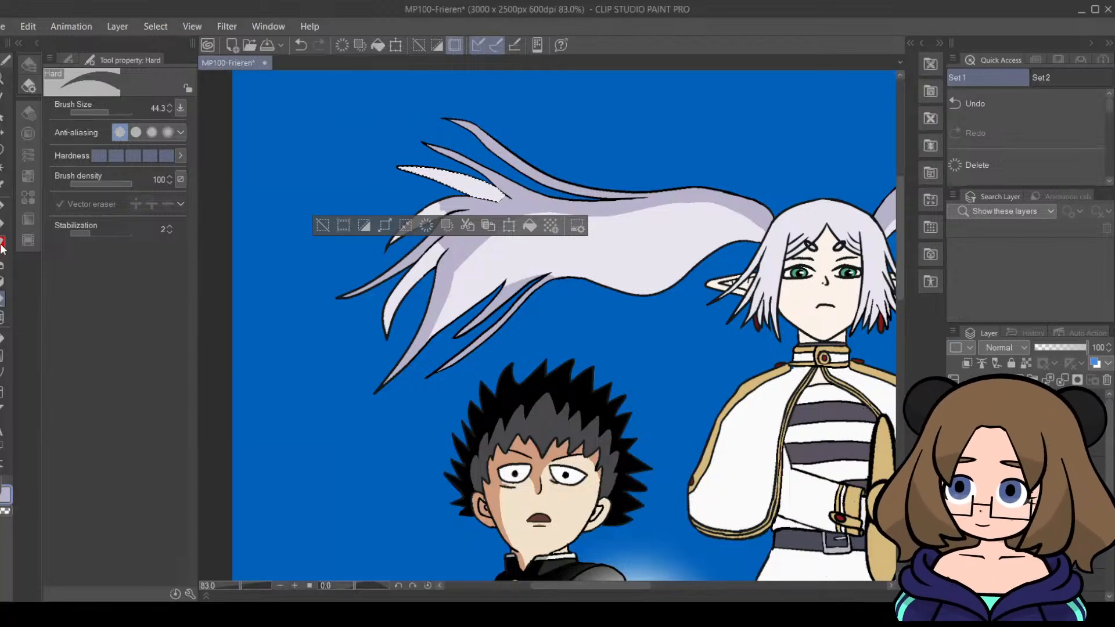
key("p")
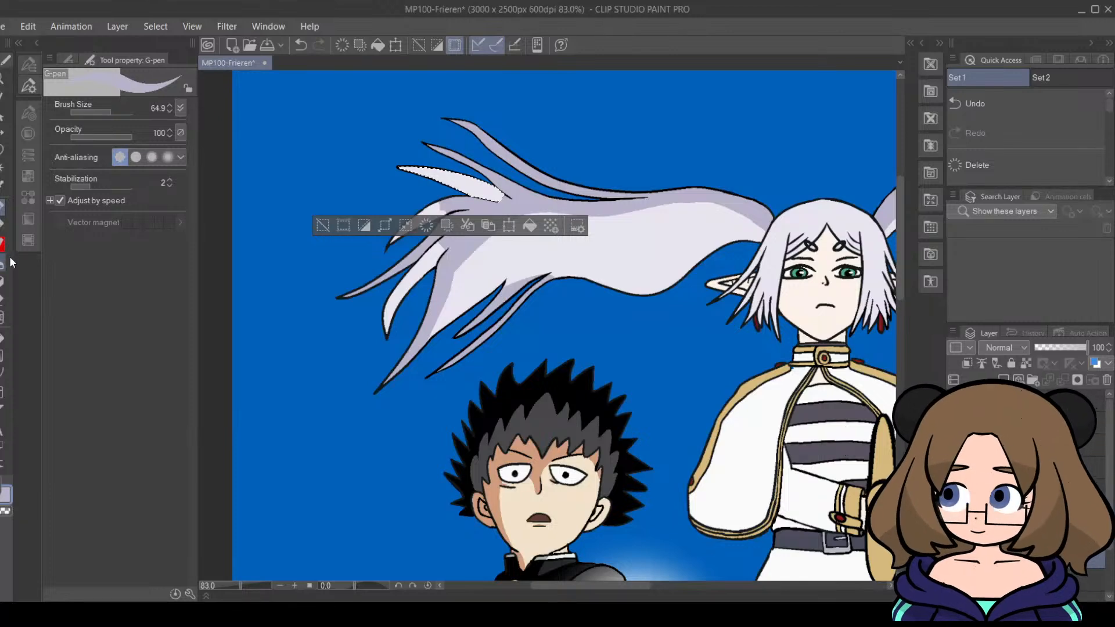
left_click(3, 300)
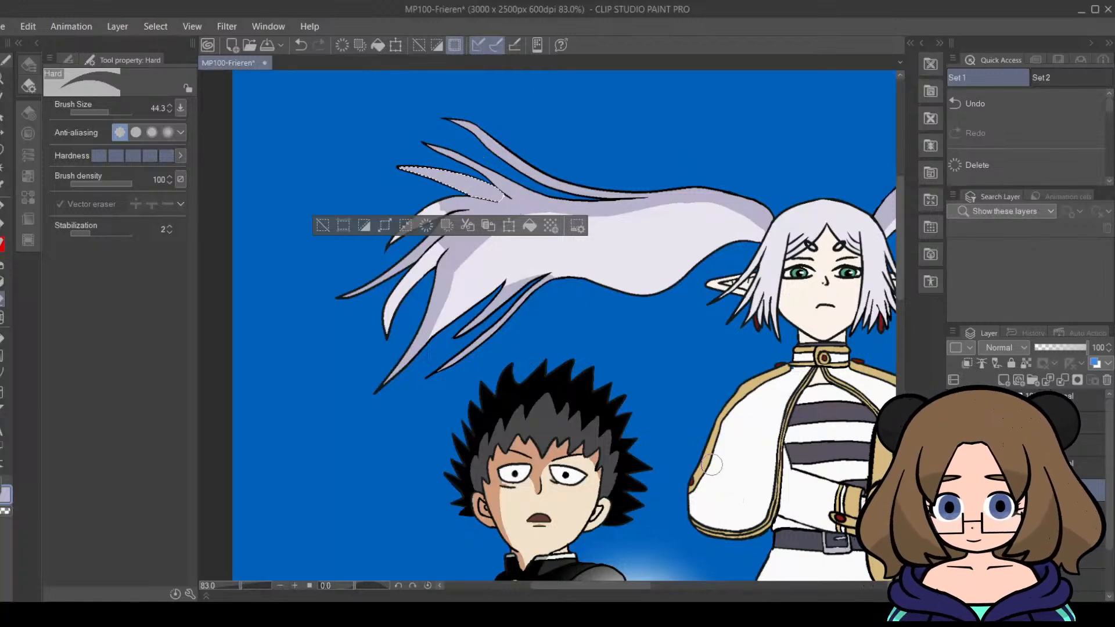
left_click(323, 226)
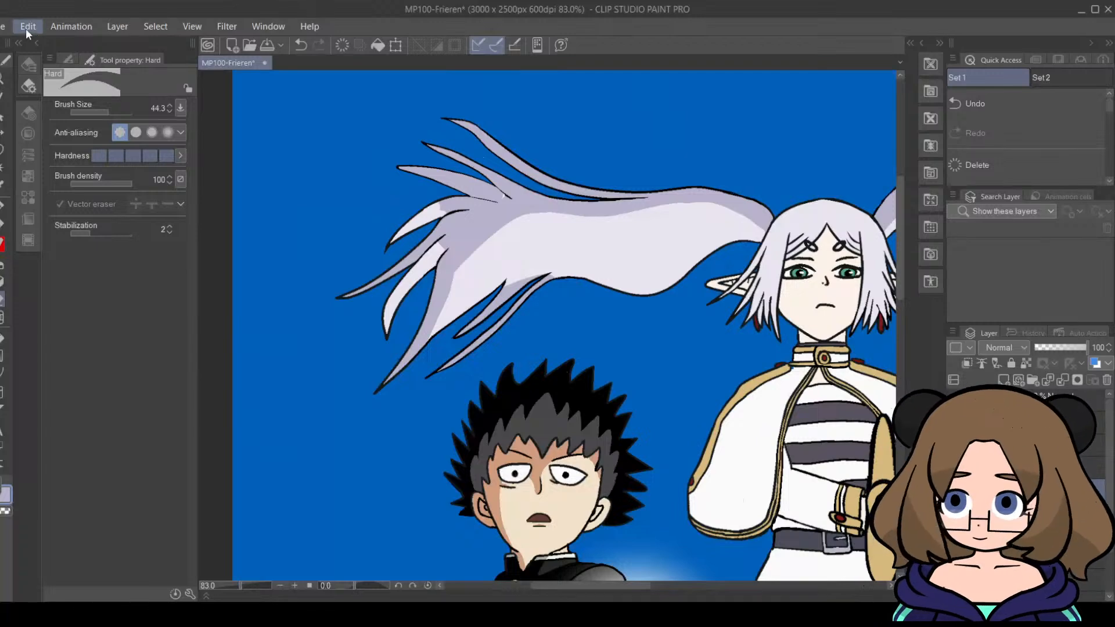
Step: Undo the last edit and fill the light gap at the base of the second strand with the G-pen at brush size 33.3, with the Hard eraser sized 8.8
key("ctrl+z")
left_click(322, 225)
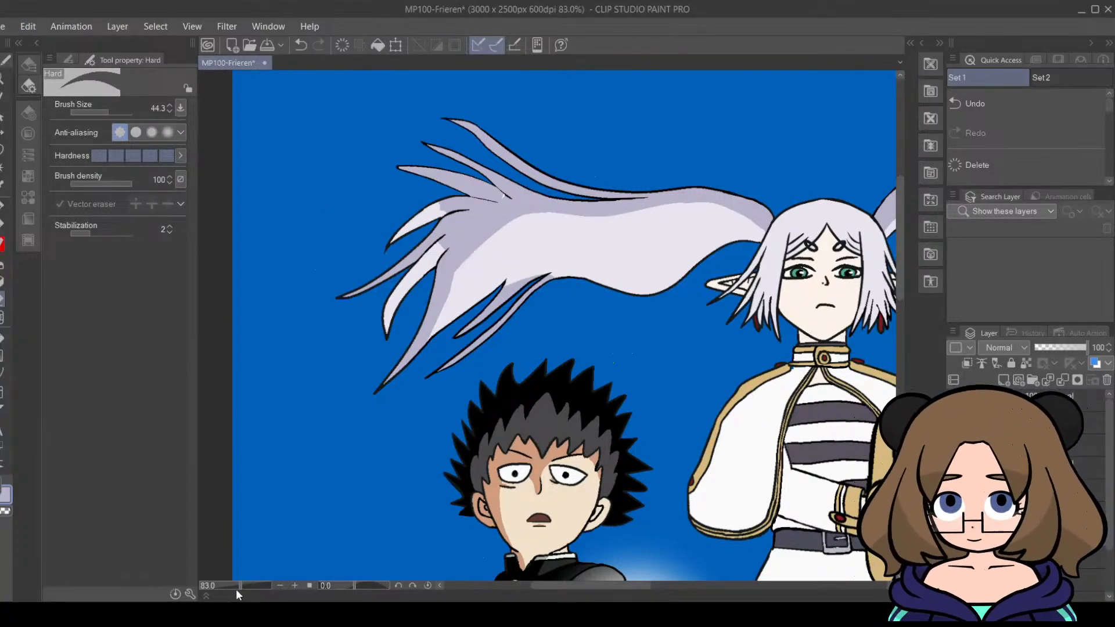
left_click_drag(236, 589, 248, 588)
left_click_drag(901, 235, 904, 206)
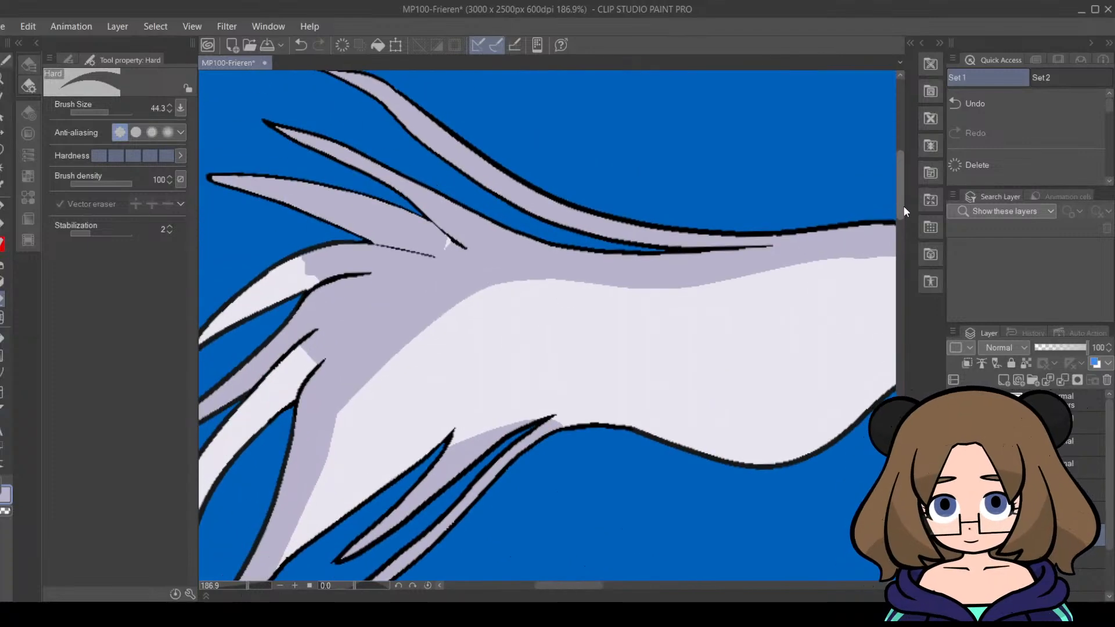
key("p")
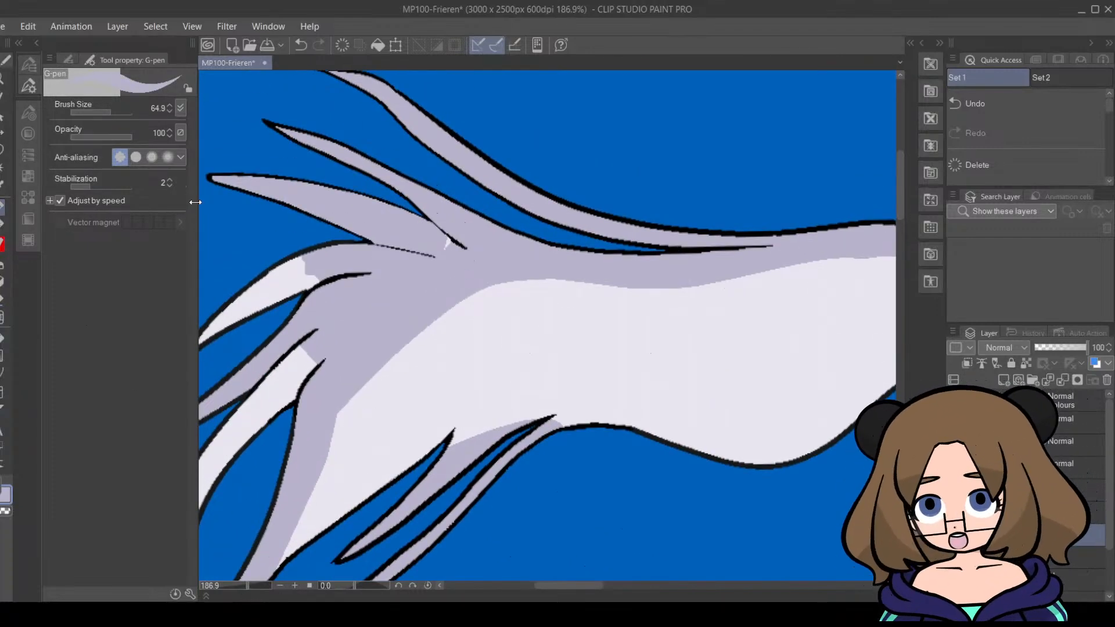
left_click_drag(111, 113, 106, 114)
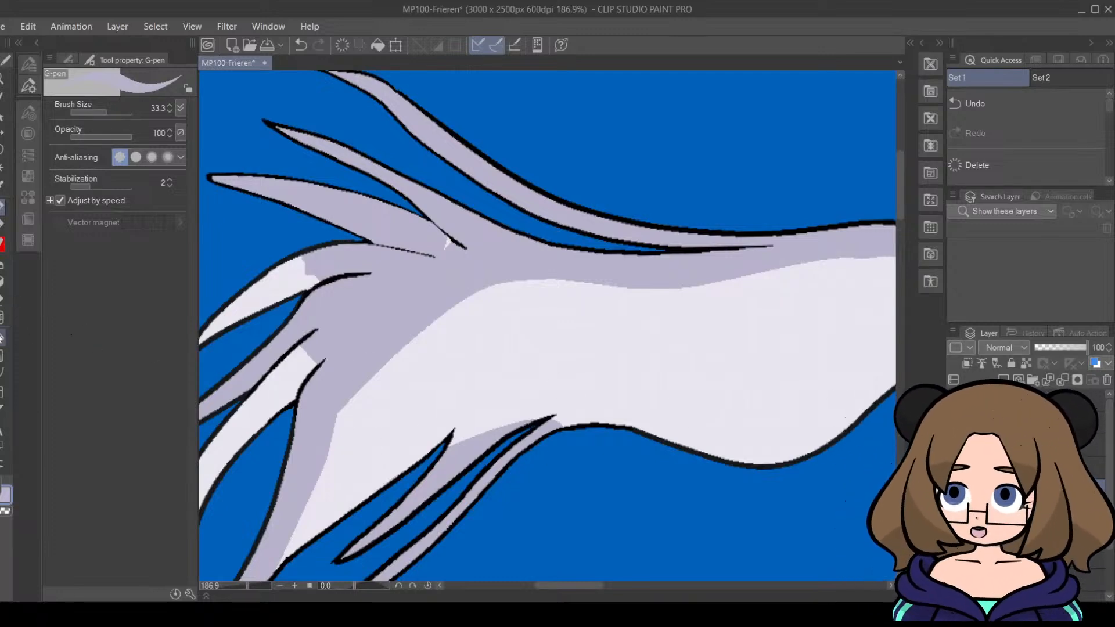
left_click(3, 300)
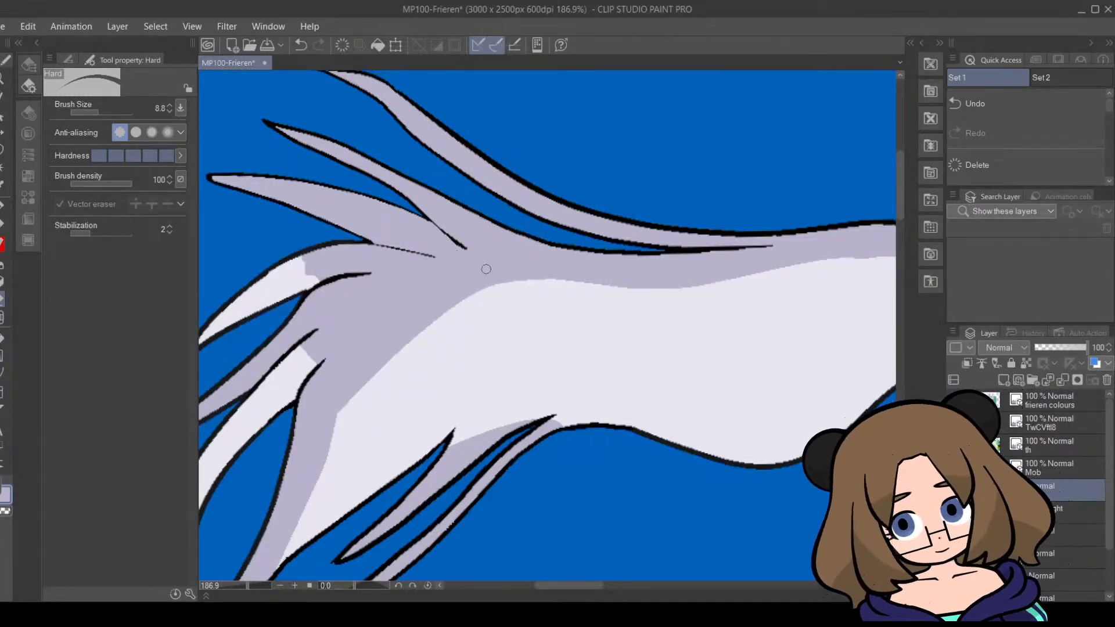
Step: Shade the fourth pointed strand from the top of the ponytail in lavender with the G-pen at brush size 14.1
left_click_drag(602, 588, 578, 588)
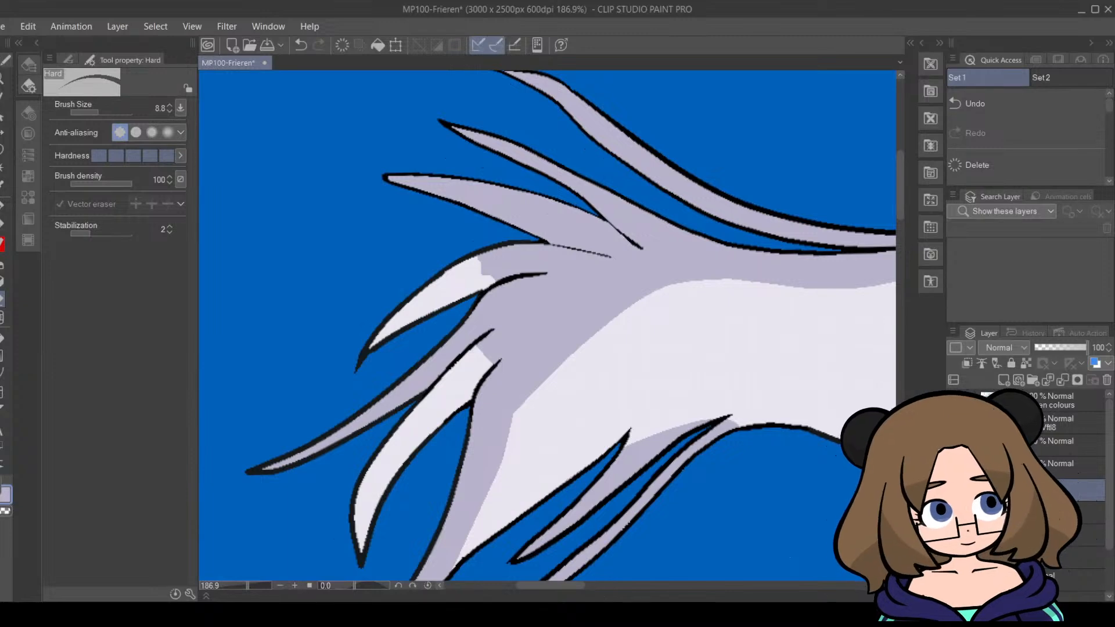
left_click(2, 168)
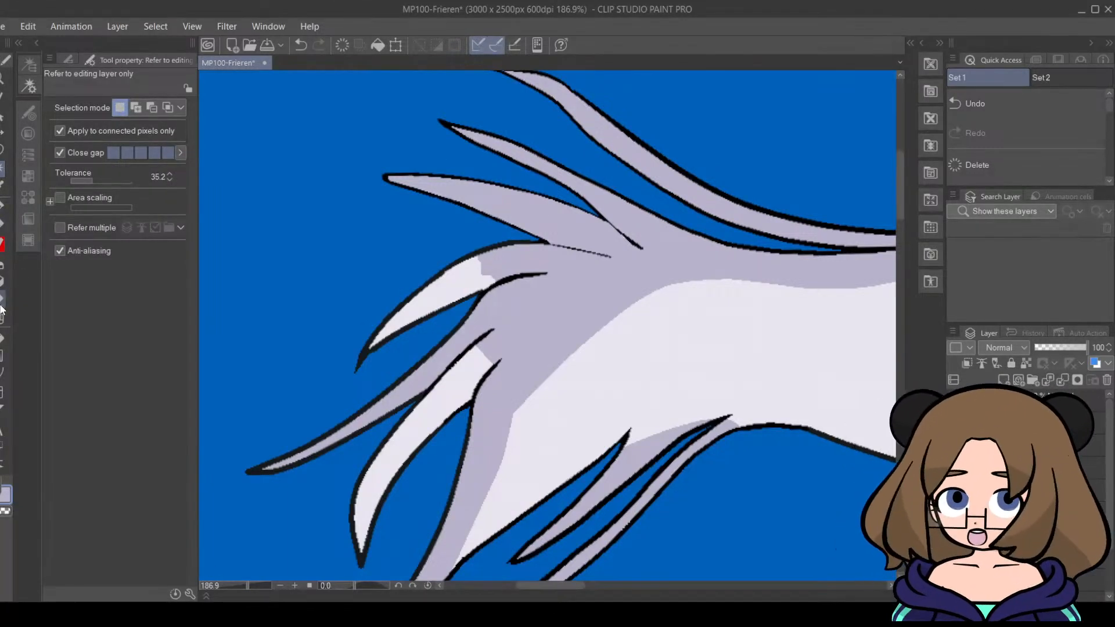
left_click(2, 207)
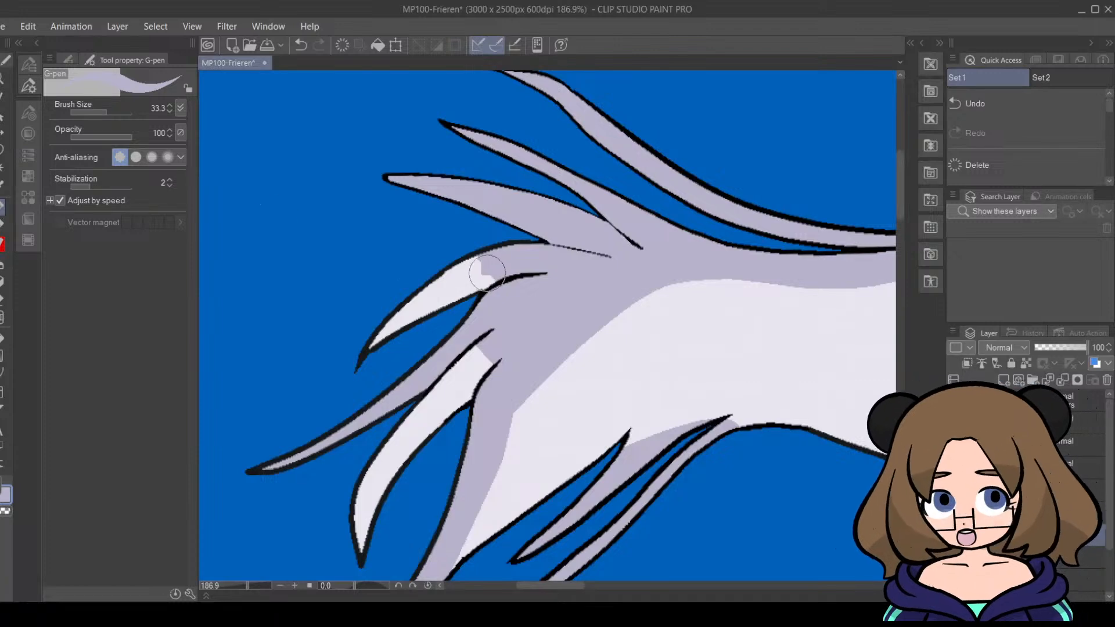
left_click(101, 112)
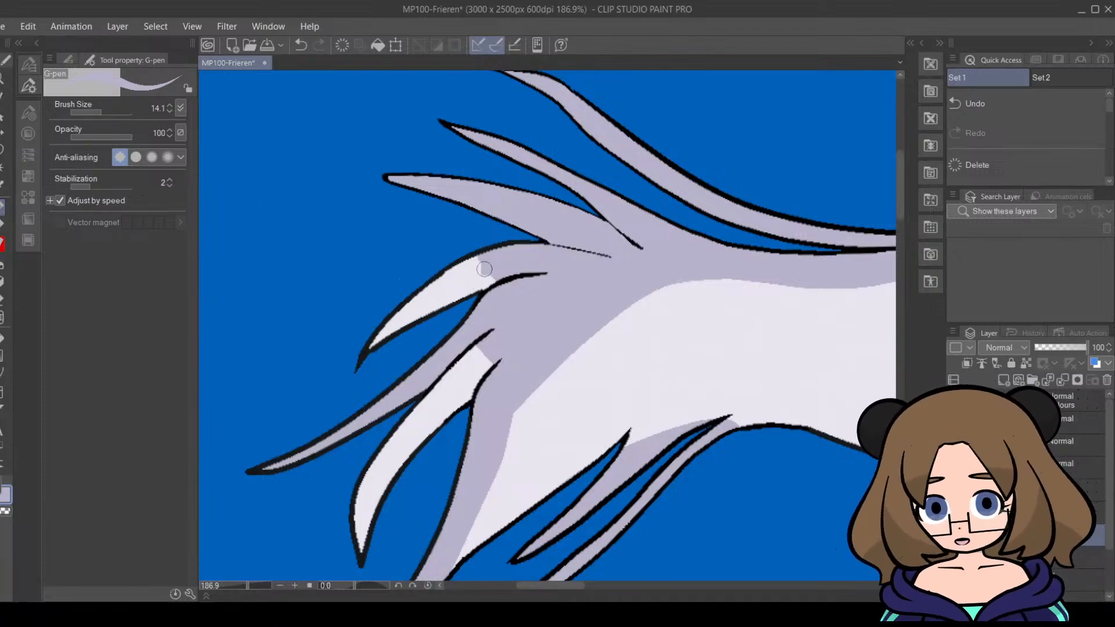
mouse_move(485, 269)
left_mouse_down()
mouse_move(438, 295)
mouse_move(494, 261)
mouse_move(443, 282)
mouse_move(485, 280)
mouse_move(440, 300)
mouse_move(481, 290)
mouse_move(391, 327)
mouse_move(416, 301)
mouse_move(369, 348)
left_mouse_up()
Step: Shade the remaining light curved strand at the ponytail's end in lavender down to its tip at brush size 5.0
left_click(96, 111)
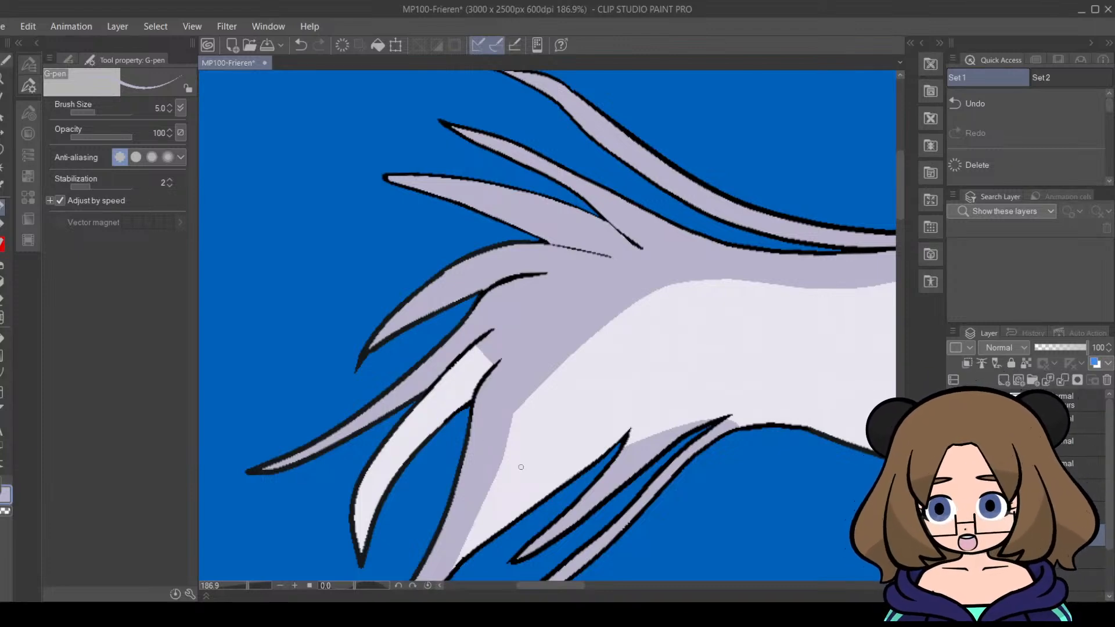
scroll(898, 212, "down", 2)
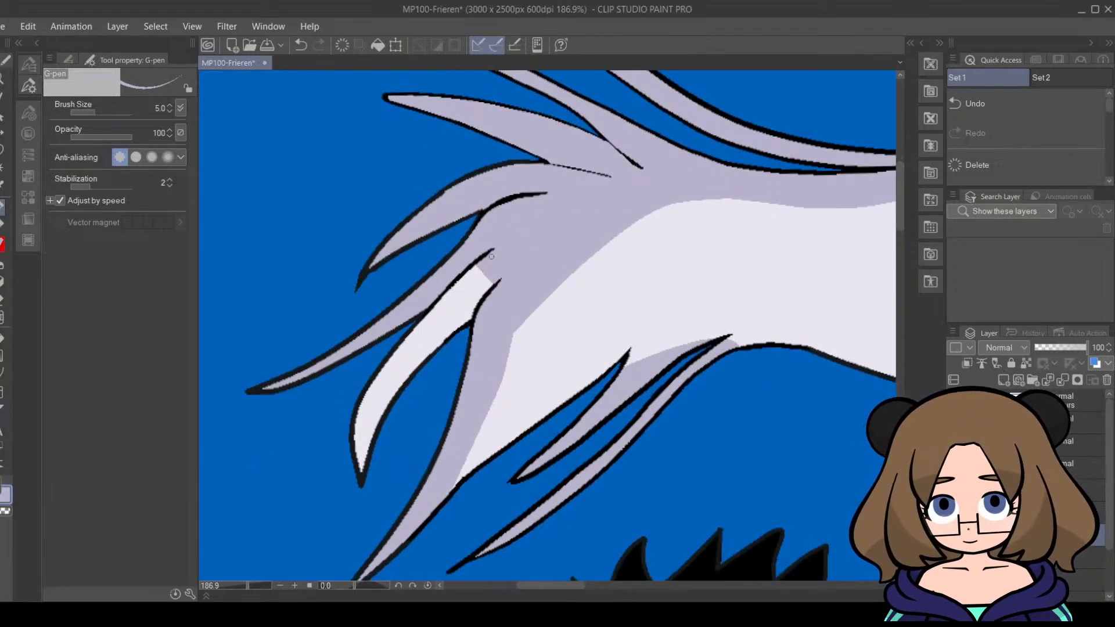
mouse_move(480, 270)
left_mouse_down()
mouse_move(427, 331)
mouse_move(446, 301)
left_mouse_up()
mouse_move(462, 280)
left_mouse_down()
mouse_move(491, 277)
mouse_move(435, 339)
mouse_move(478, 312)
mouse_move(385, 396)
mouse_move(405, 352)
left_mouse_up()
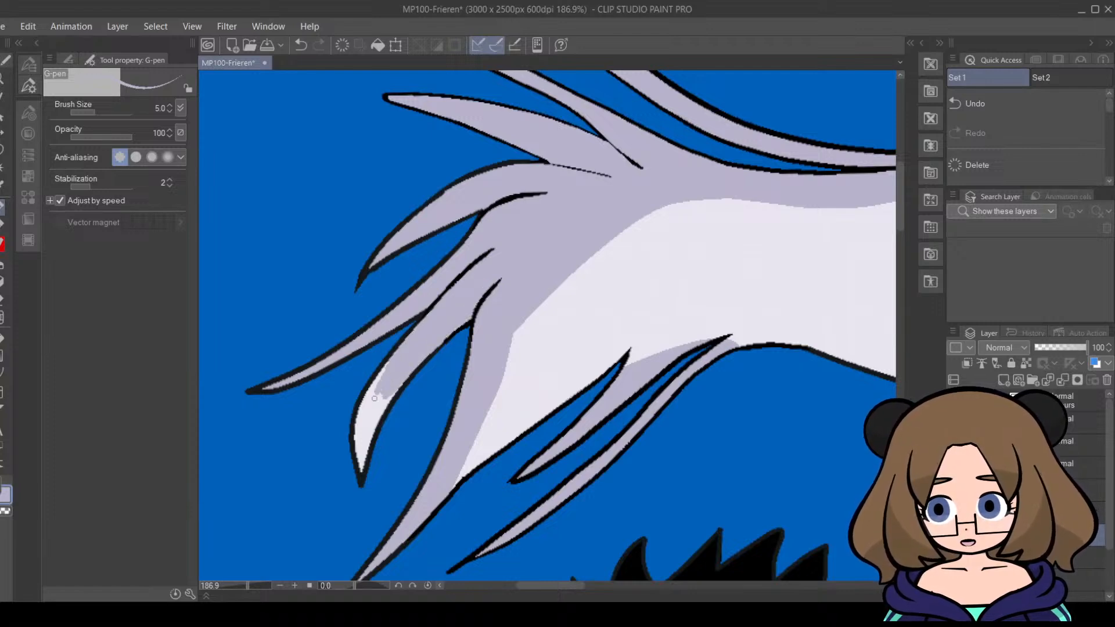
mouse_move(374, 399)
left_mouse_down()
mouse_move(375, 389)
mouse_move(357, 465)
mouse_move(395, 379)
left_mouse_up()
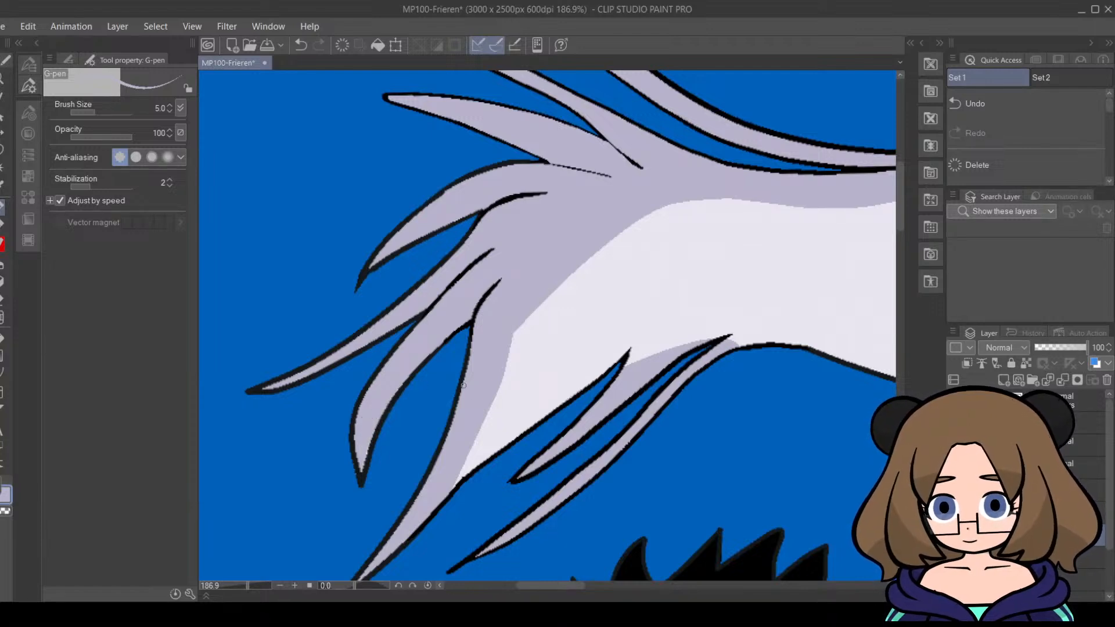
Step: Check the shaded ponytails on the whole illustration, and select the light hair on Frieren's head
left_click_drag(250, 585, 246, 585)
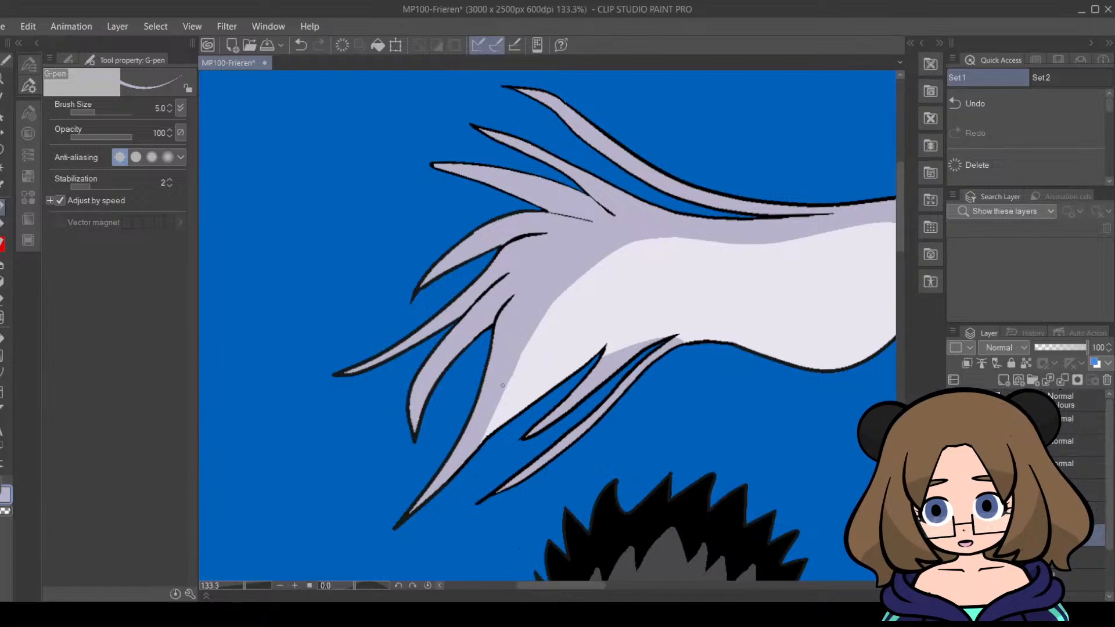
left_click_drag(247, 584, 231, 587)
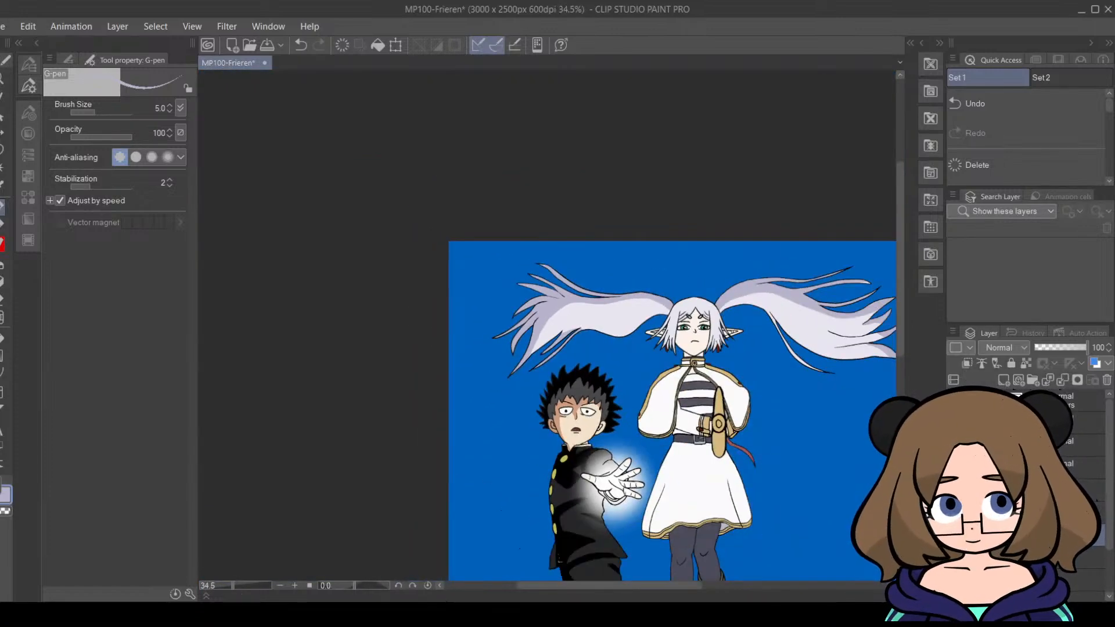
left_click_drag(901, 288, 900, 329)
left_click_drag(663, 586, 707, 591)
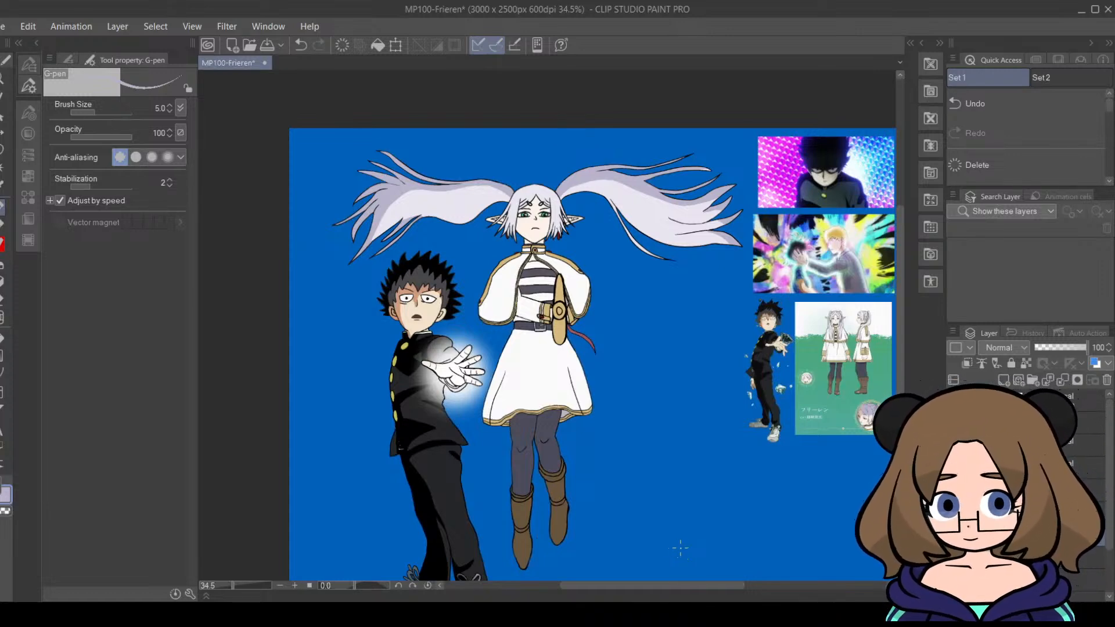
mouse_move(900, 311)
left_mouse_down()
mouse_move(904, 341)
mouse_move(904, 289)
left_mouse_up()
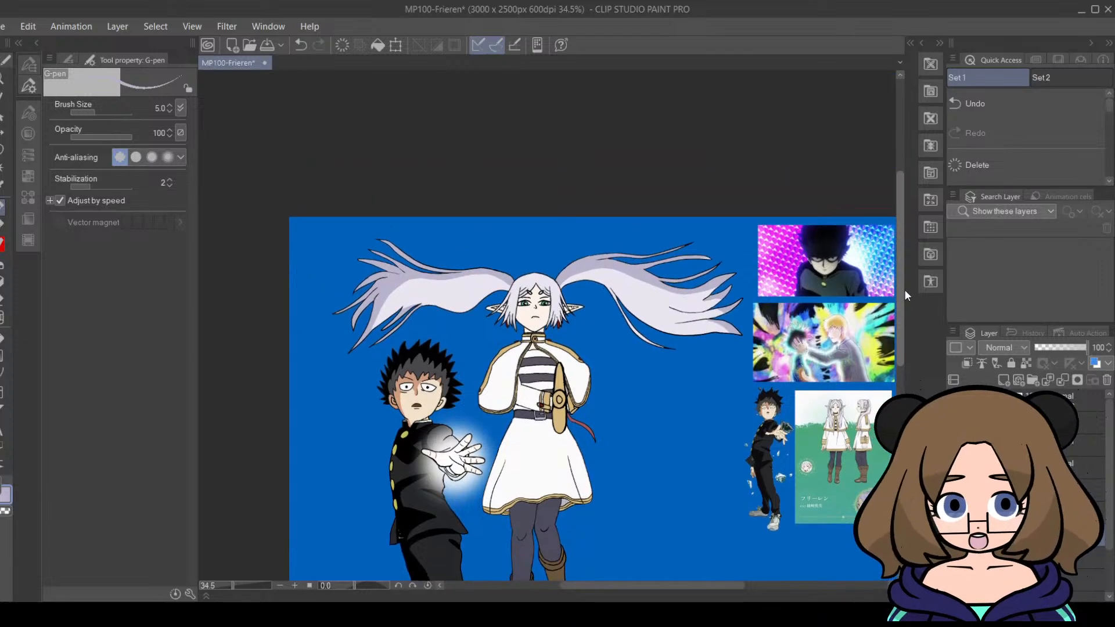
left_click_drag(235, 585, 245, 587)
left_click_drag(902, 254, 903, 227)
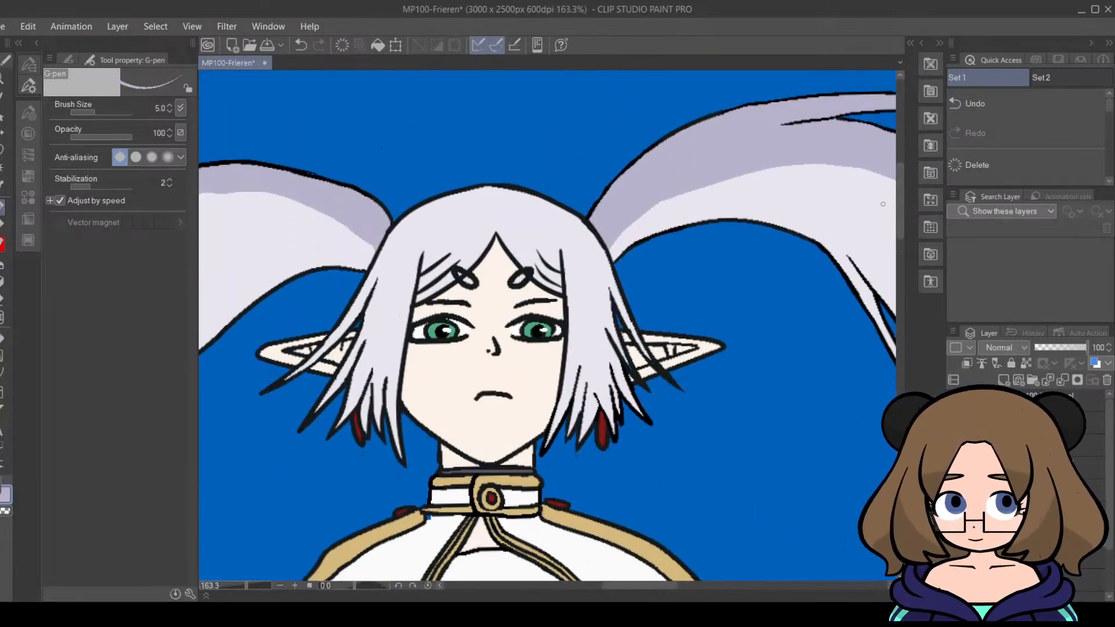
left_click(2, 170)
left_click(548, 233)
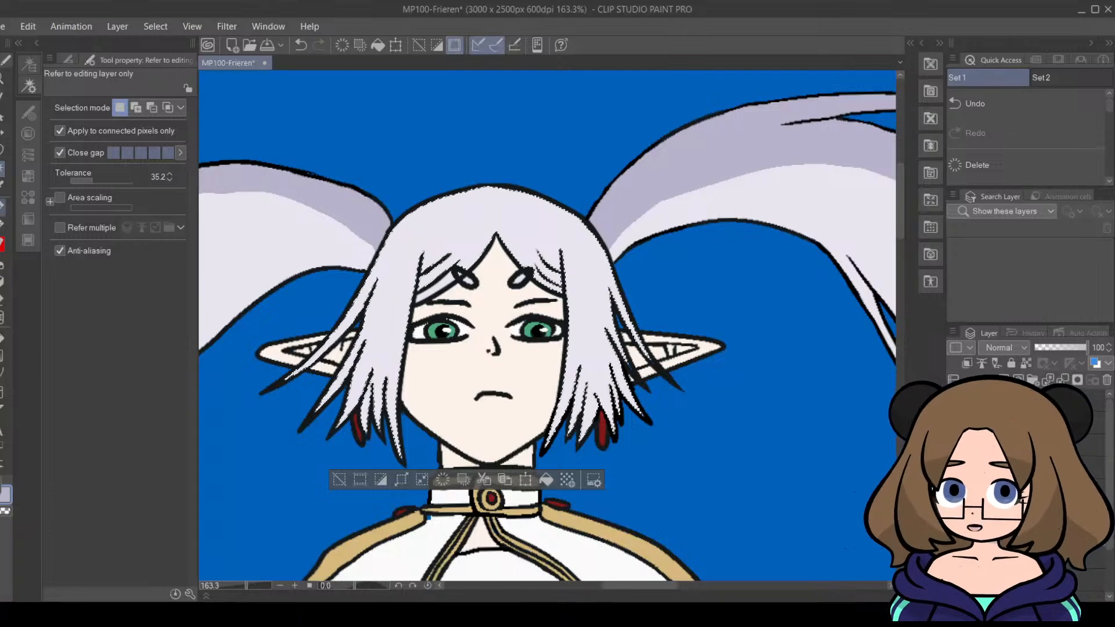
Step: Shade the crown and outer edge of the selected head hair in lavender with the G-pen at brush size 25.0, and undo the strokes on the fringe
key("p")
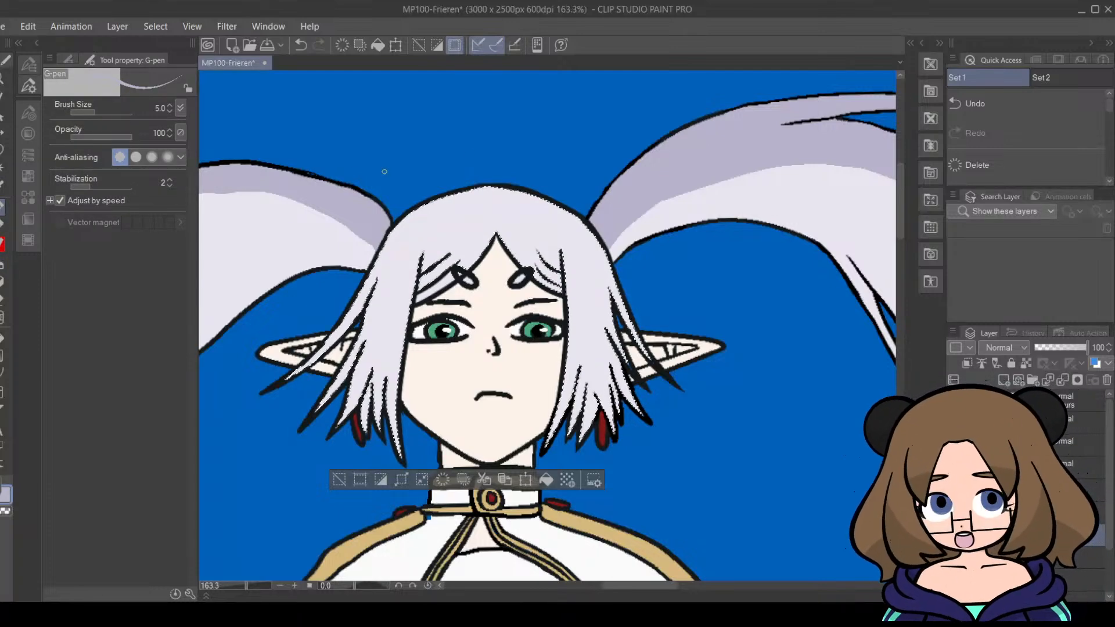
left_click(107, 107)
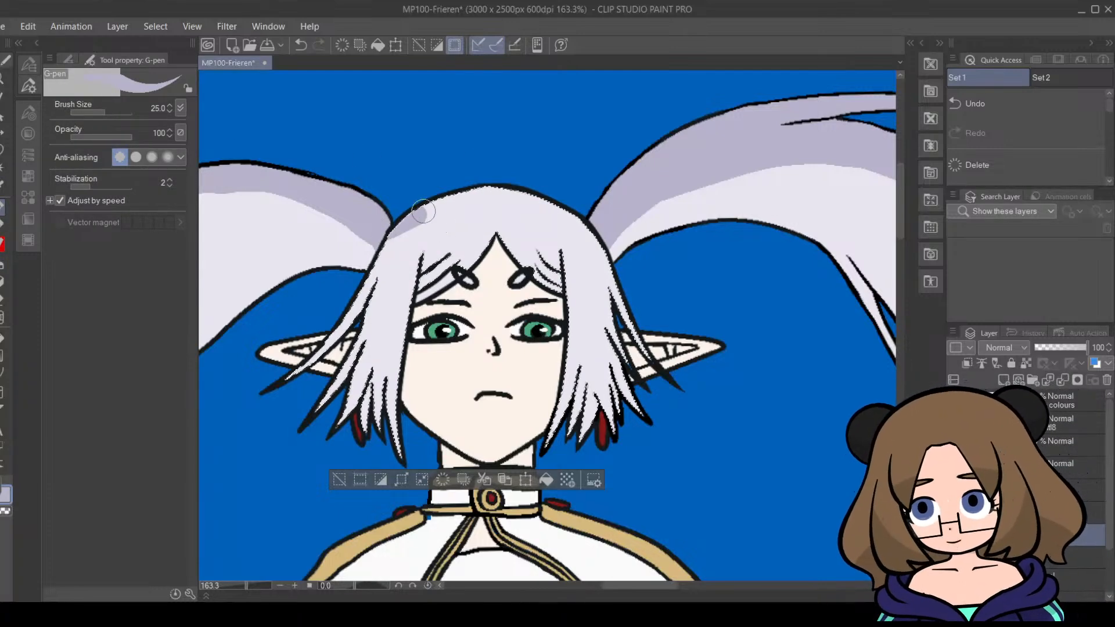
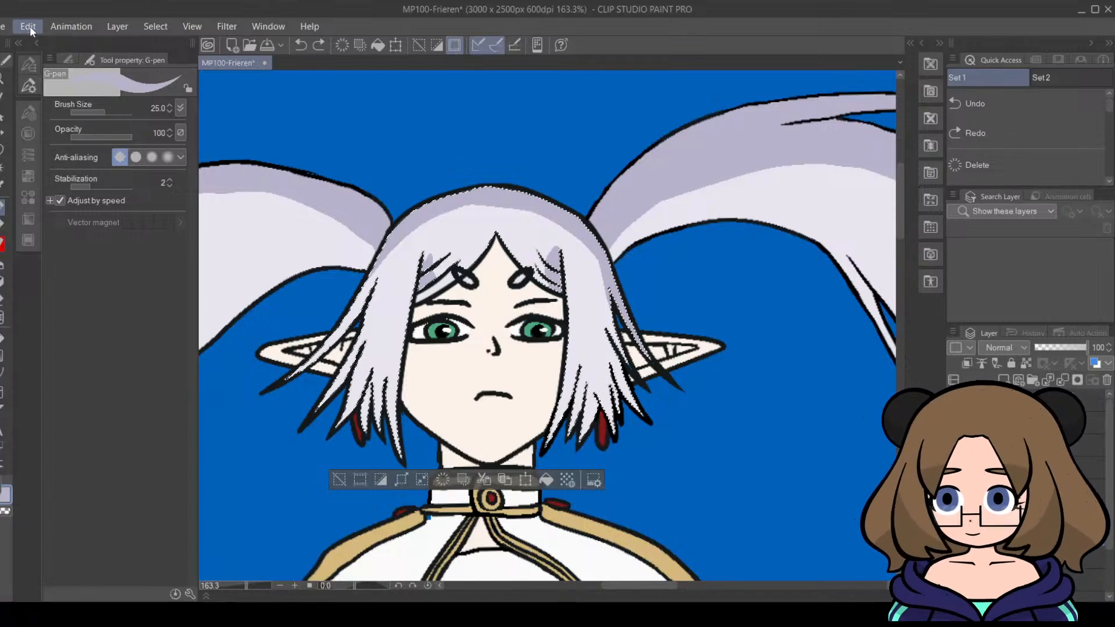
left_click_drag(428, 255, 421, 274)
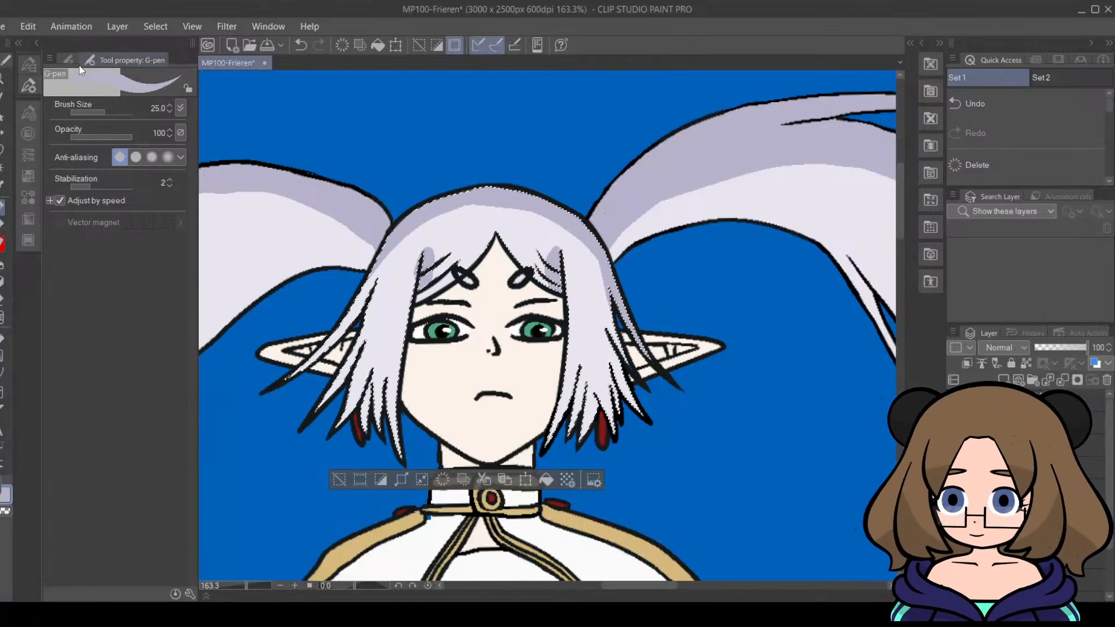
key("ctrl+z")
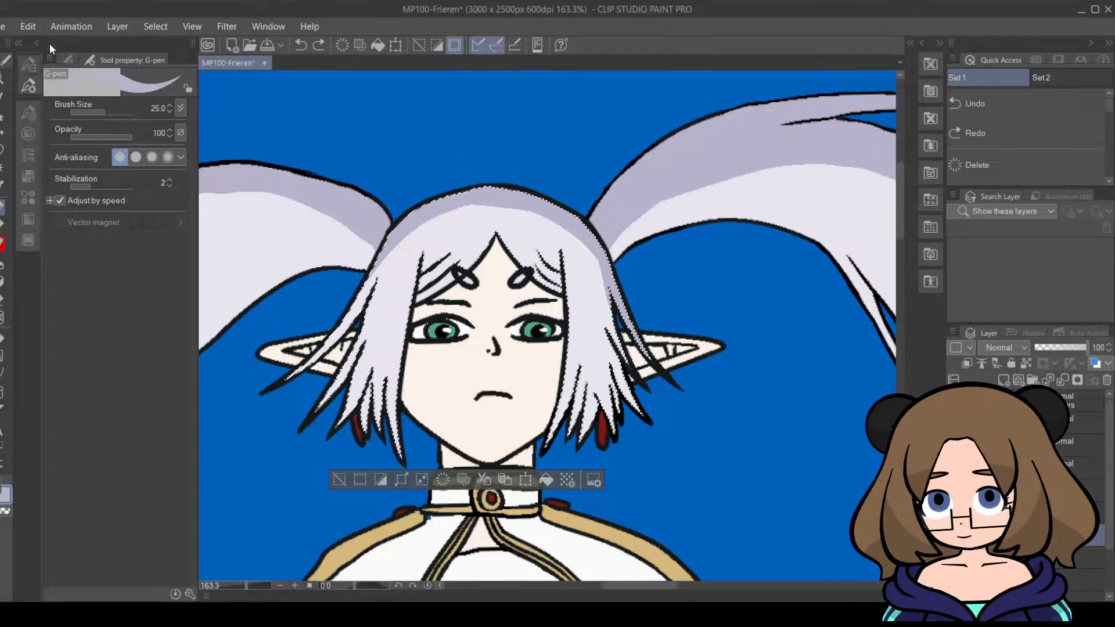
Step: Shade both fringe locks beside the forehead in lavender at brush size 25.0, switch to the Hard eraser, and clear the selection
left_click_drag(553, 254, 558, 280)
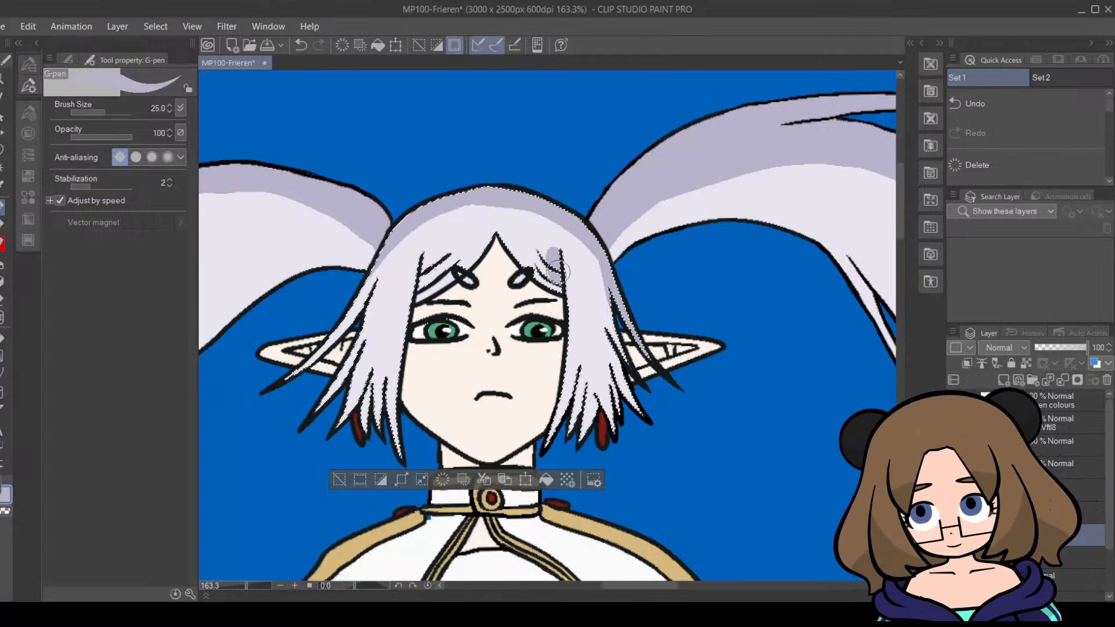
left_click_drag(429, 257, 425, 283)
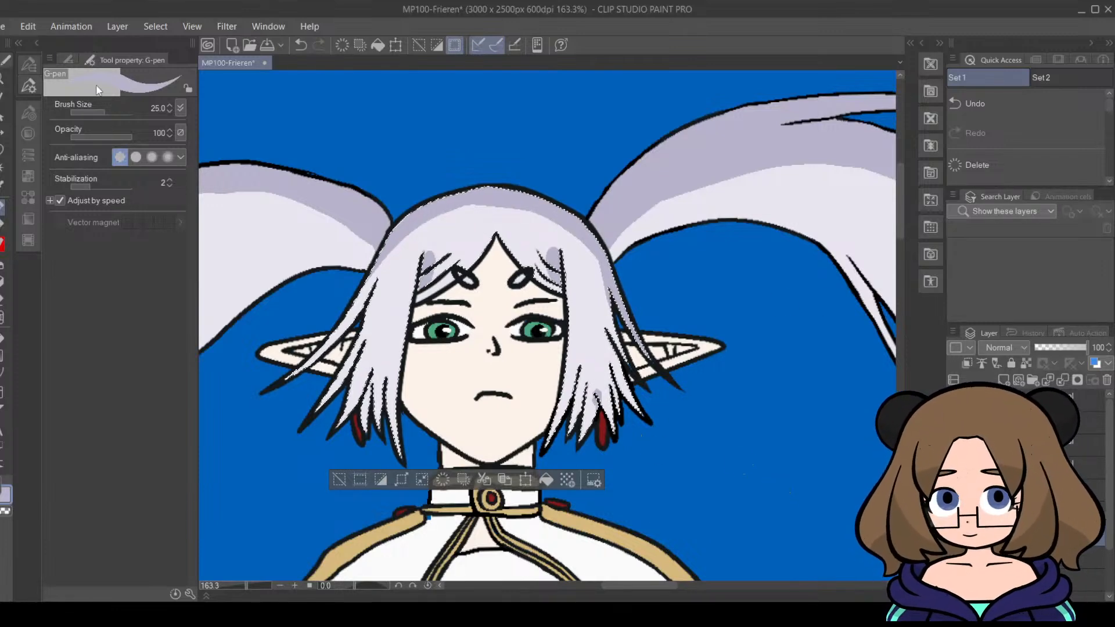
left_click(48, 46)
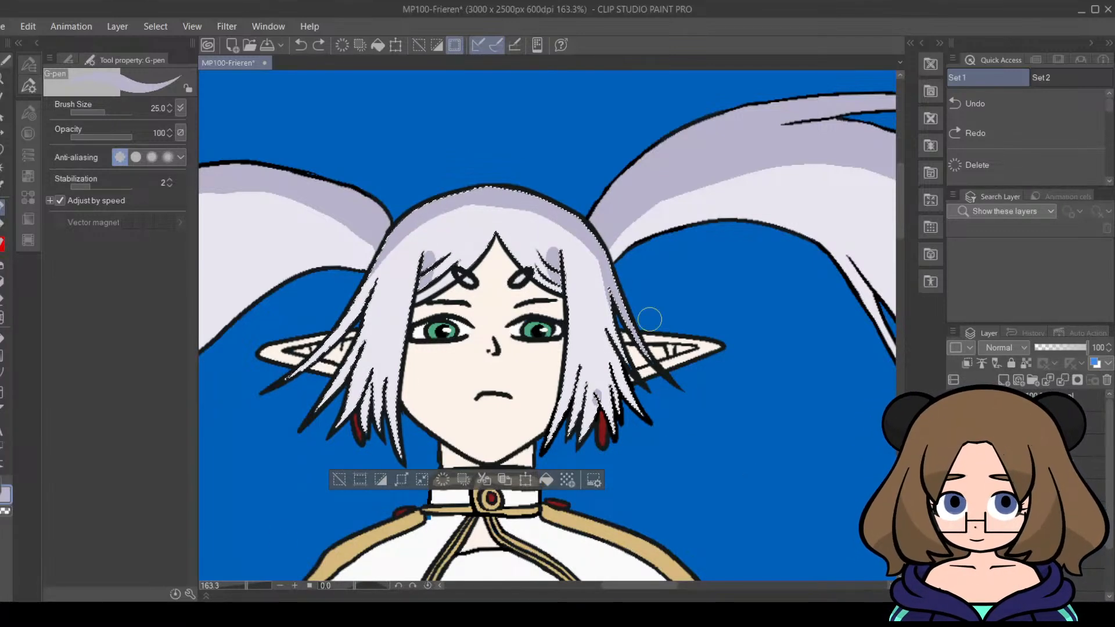
mouse_move(395, 229)
left_mouse_down()
mouse_move(475, 201)
mouse_move(567, 214)
left_mouse_up()
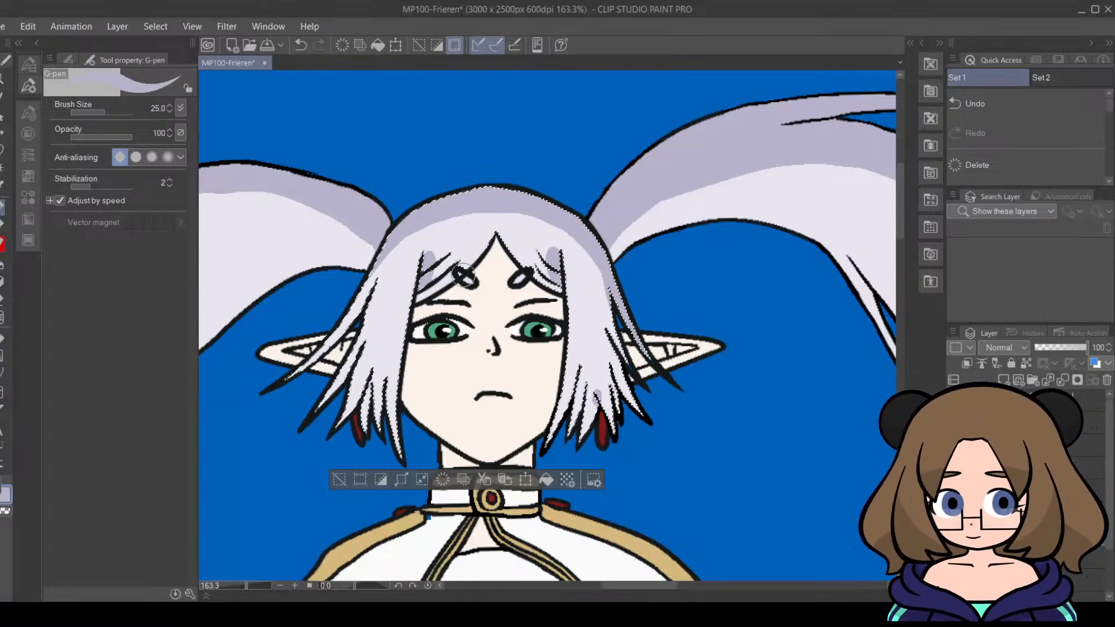
key("e")
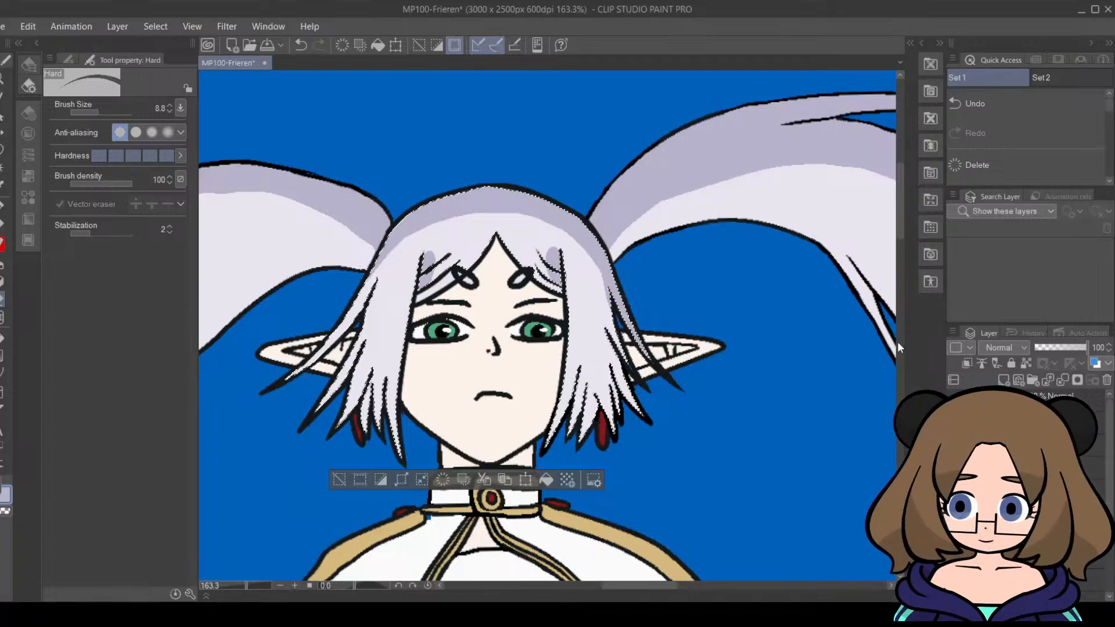
left_click(339, 480)
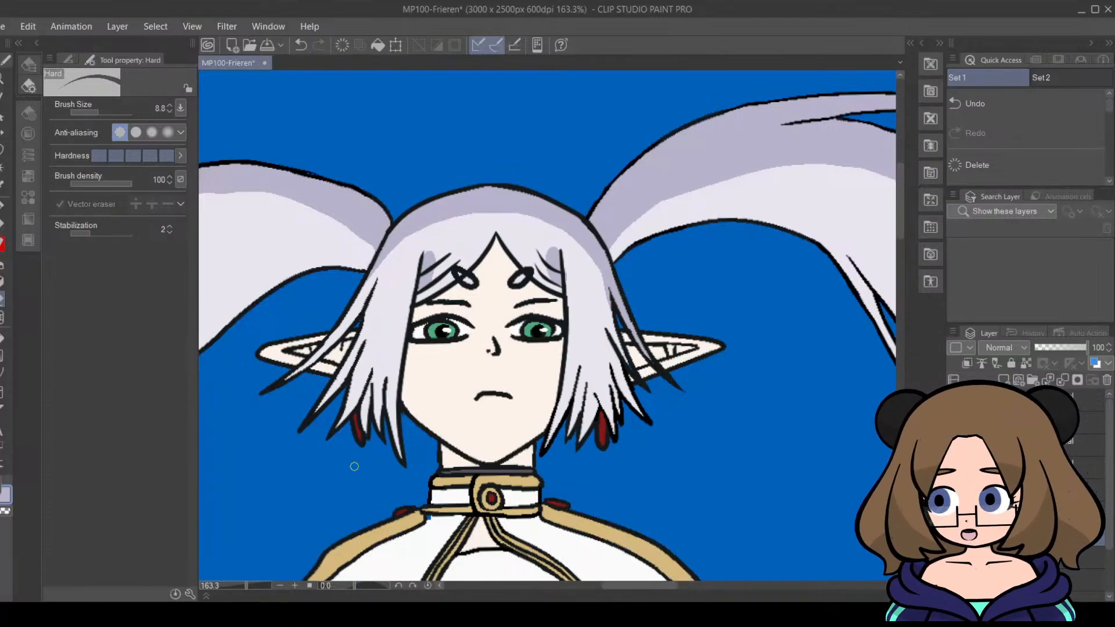
Step: Check the head shading, restore the cleared hair selection by undoing, and switch back to the G-pen at brush size 25.0
mouse_move(900, 233)
left_mouse_down()
mouse_move(899, 252)
mouse_move(902, 232)
left_mouse_up()
scroll(901, 232, "down", 1)
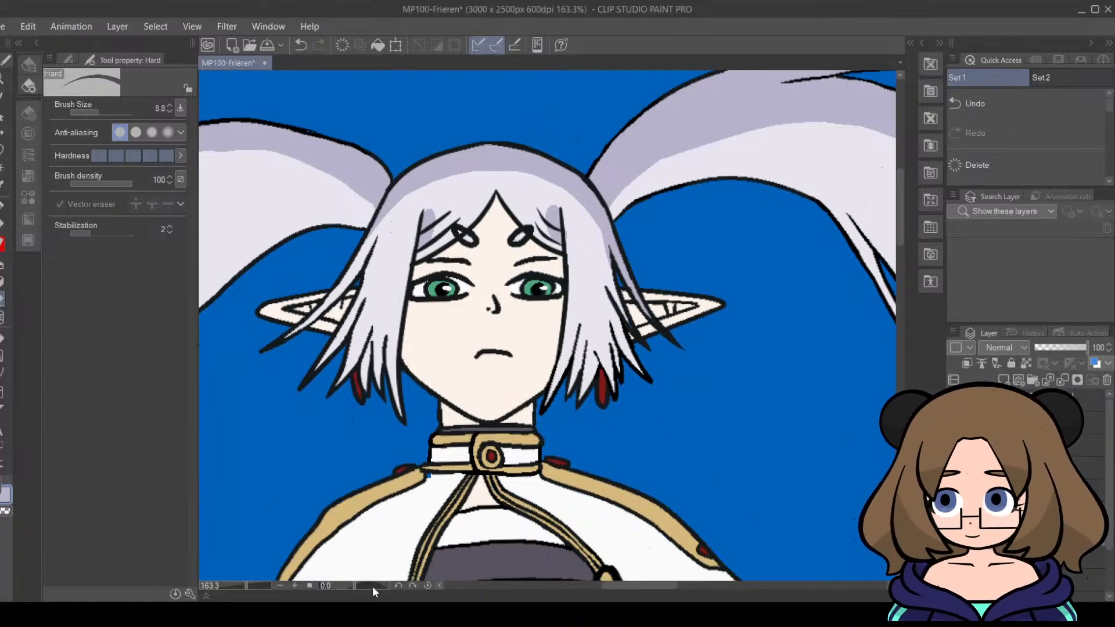
left_click(247, 586)
mouse_move(248, 586)
left_mouse_down()
mouse_move(235, 585)
mouse_move(245, 583)
left_mouse_up()
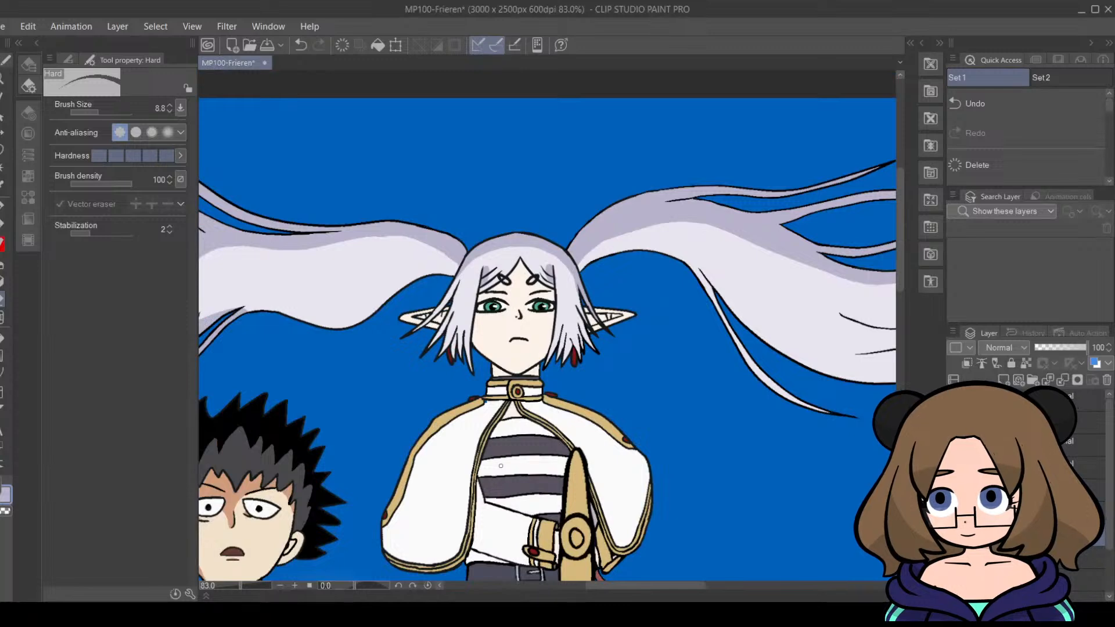
left_click_drag(240, 587, 249, 586)
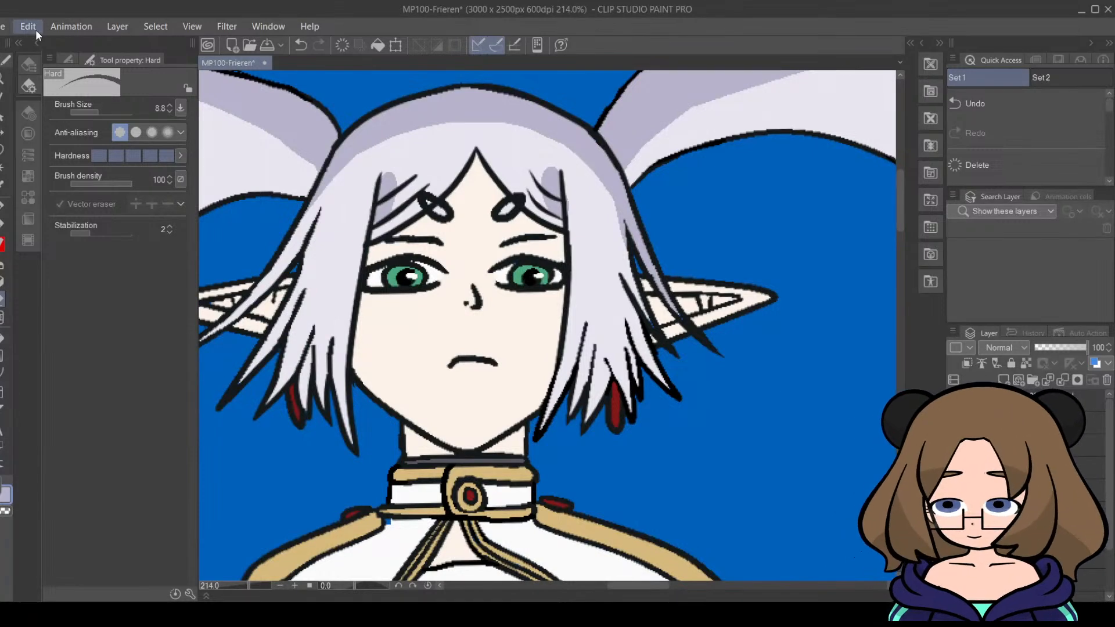
key("ctrl+z")
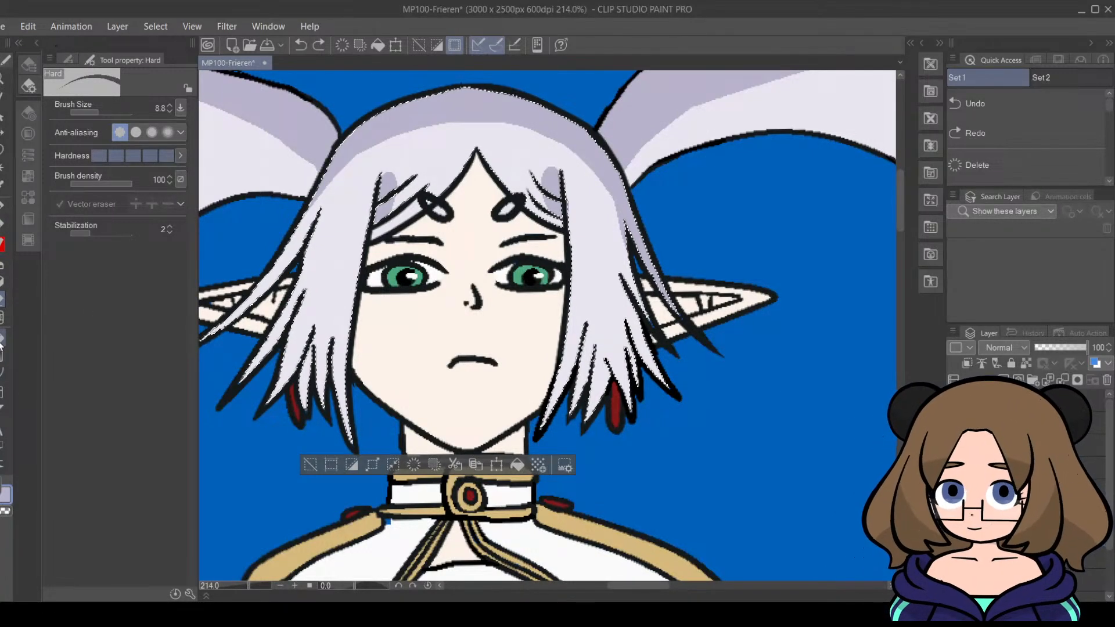
left_click(2, 208)
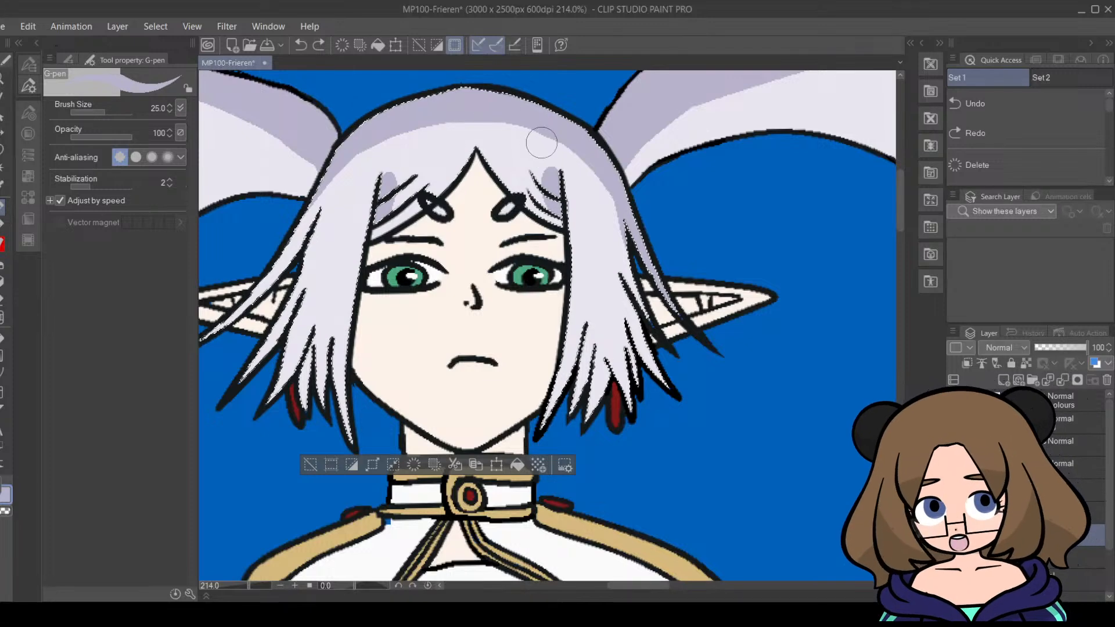
Step: Finish the lavender shading on the fringe and right-hand side lock, trim it with the Hard eraser at size 8.8, and clear the selection
mouse_move(522, 111)
left_mouse_down()
mouse_move(548, 177)
mouse_move(535, 127)
mouse_move(546, 160)
mouse_move(543, 132)
mouse_move(626, 244)
left_mouse_up()
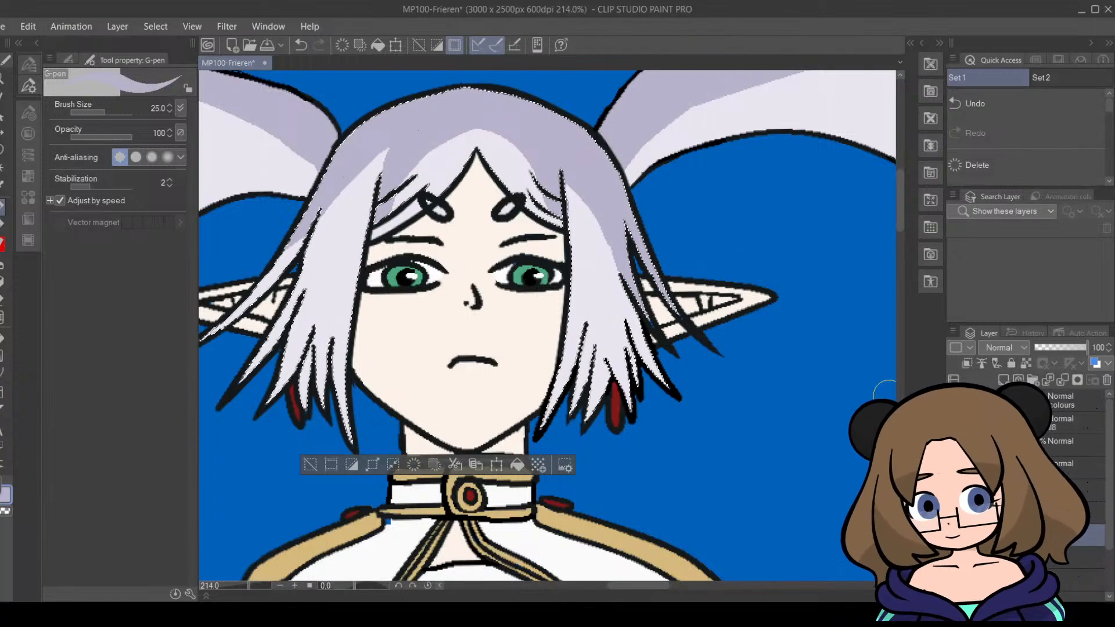
left_click(5, 338)
left_click(7, 302)
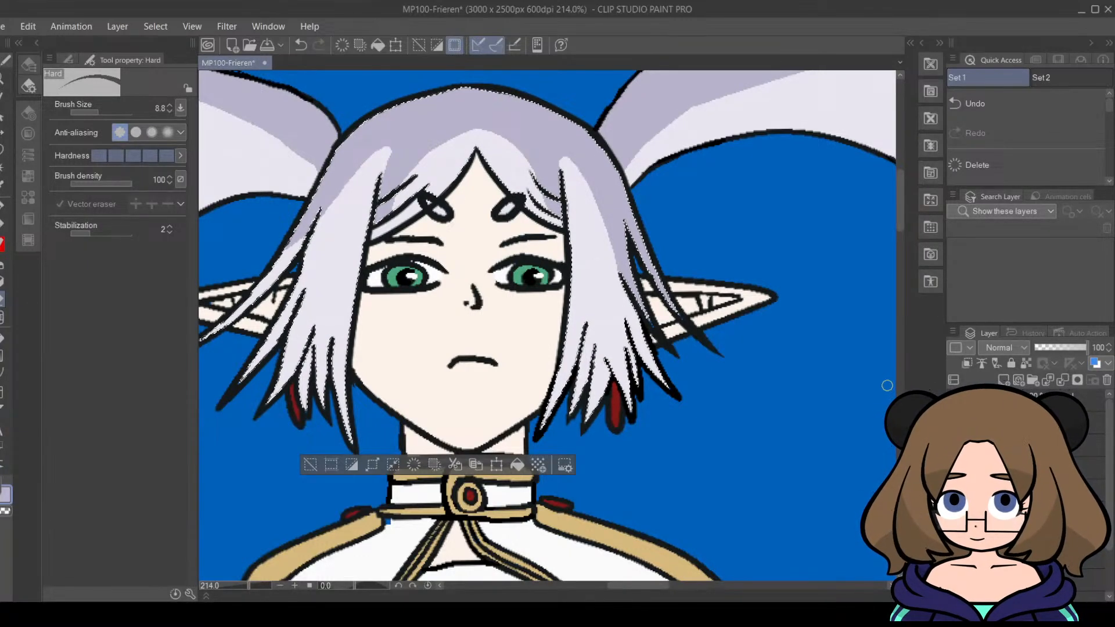
left_click(312, 465)
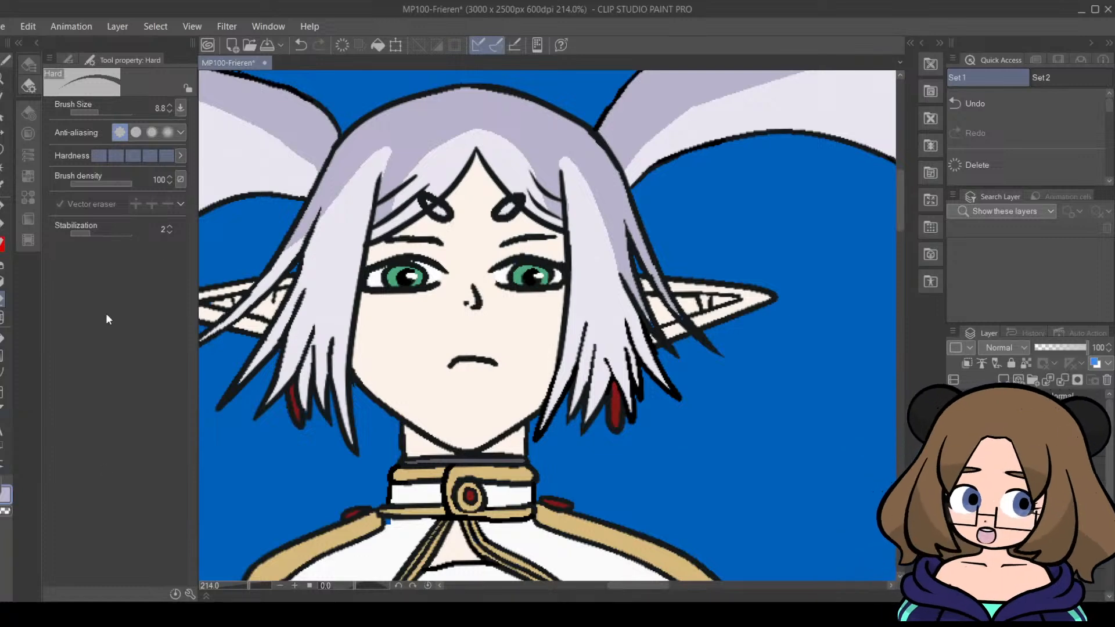
Step: Select the skin of Frieren's upper face, and pick the tan skin-shadow colour from her character reference sheet
left_click(3, 168)
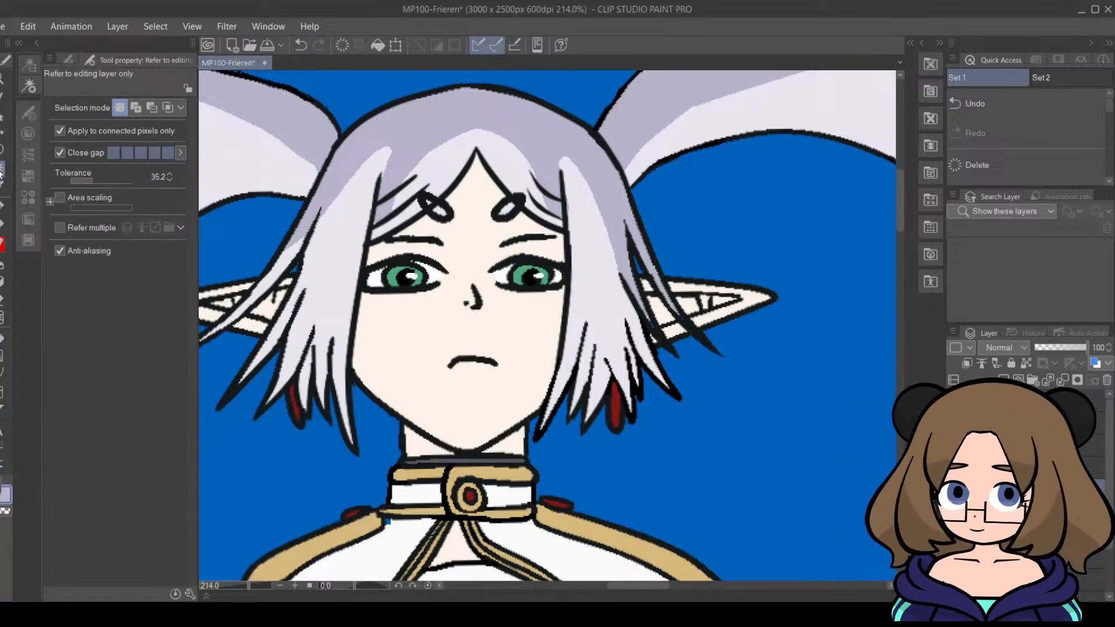
left_click(482, 235)
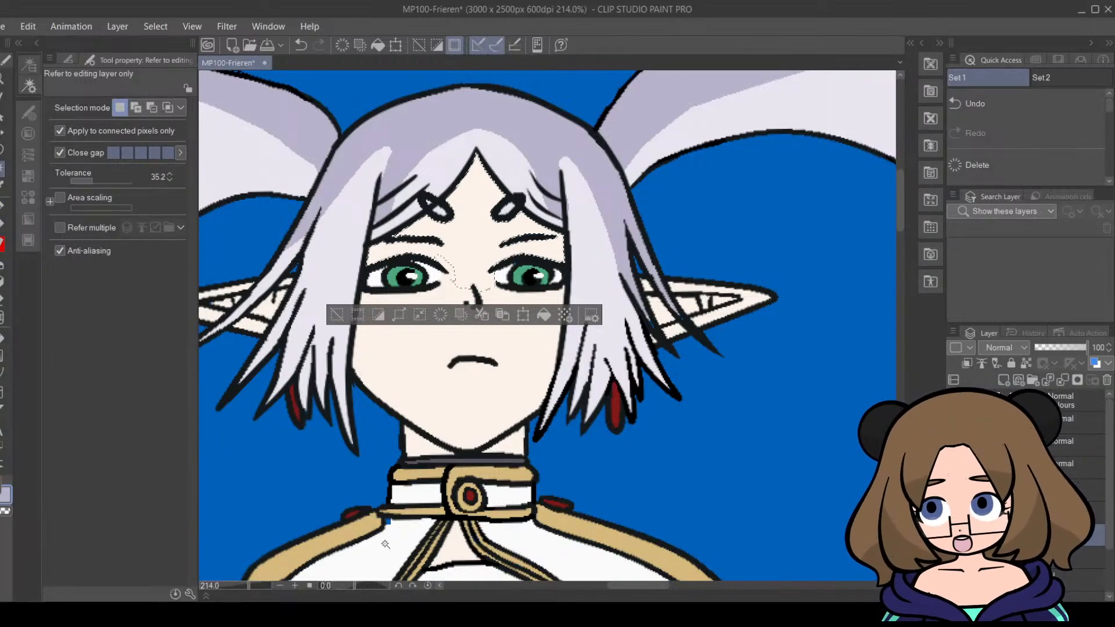
left_click_drag(249, 586, 233, 586)
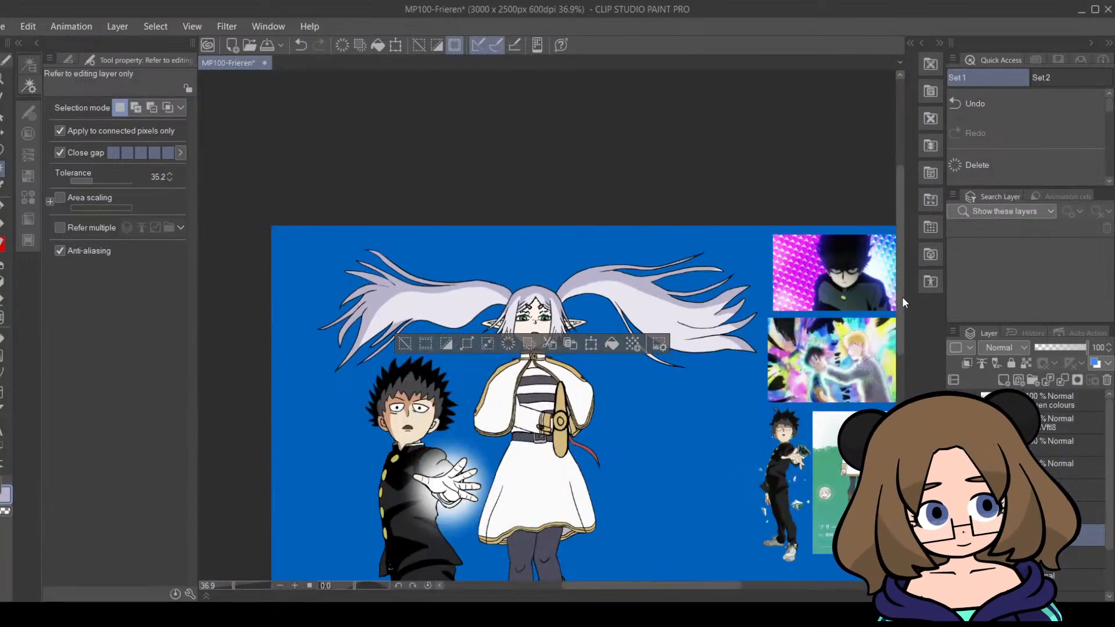
left_click_drag(901, 342, 901, 364)
left_click_drag(705, 586, 792, 587)
key("i")
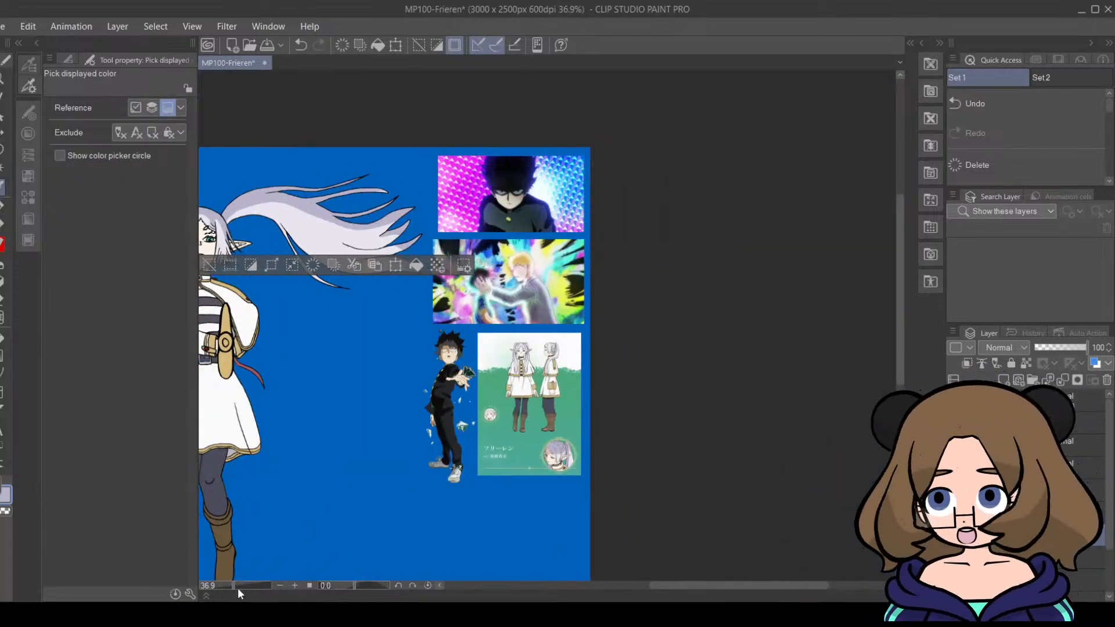
left_click_drag(238, 587, 252, 587)
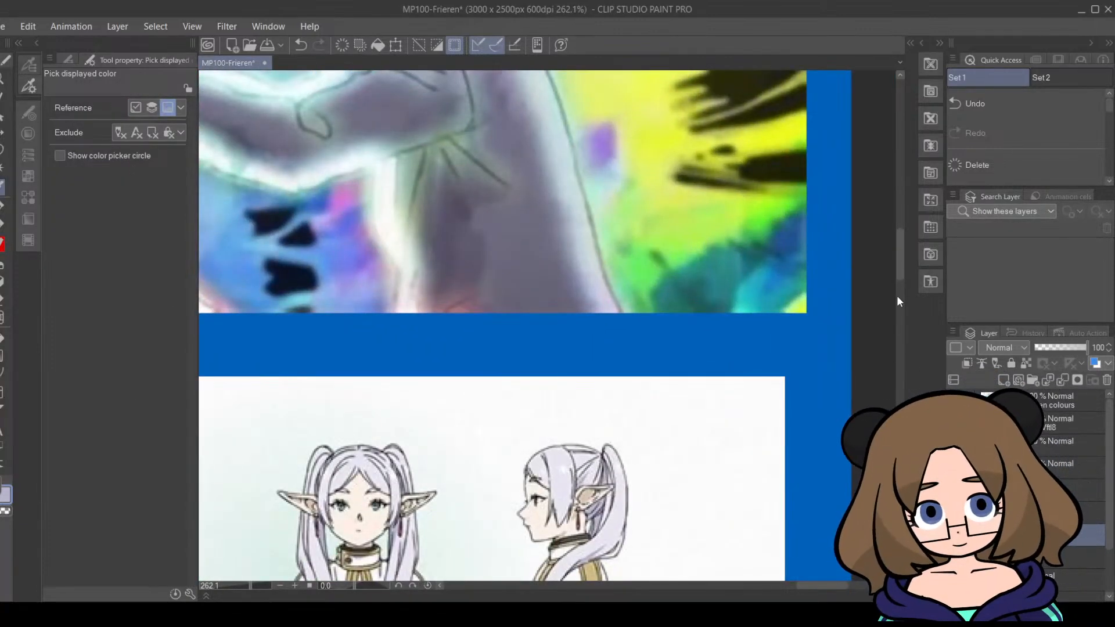
left_click_drag(897, 295, 895, 354)
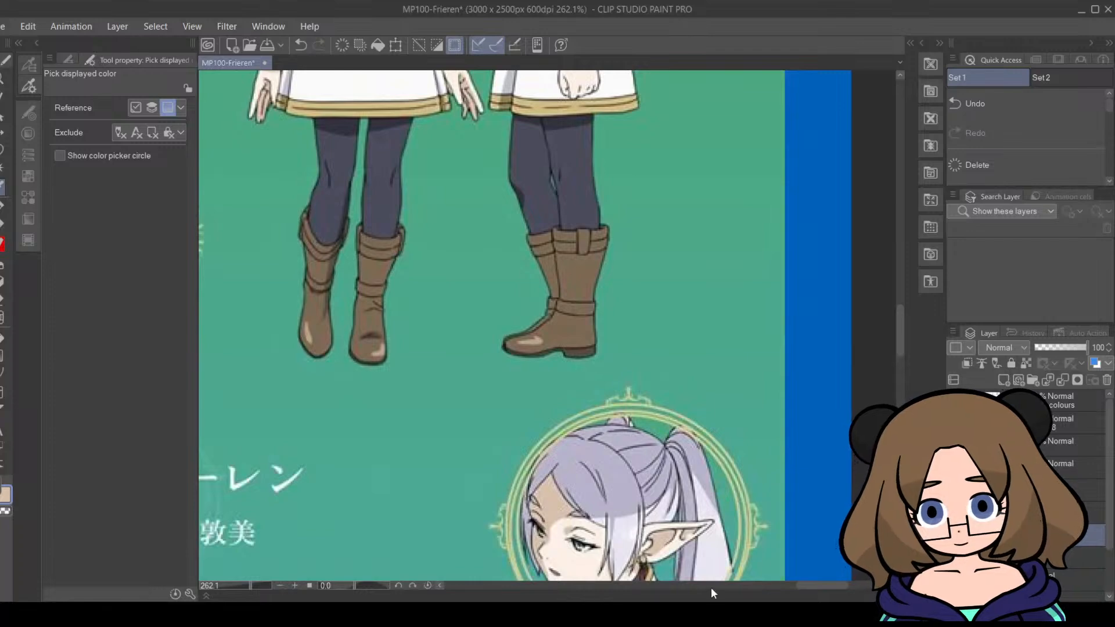
Step: Shade the selected forehead below the fringe in tan with the G-pen at brush size 25.0, down to just above the eyes
left_click_drag(802, 588, 639, 586)
left_click_drag(251, 587, 238, 587)
left_click_drag(900, 302, 892, 212)
left_click_drag(245, 583, 252, 583)
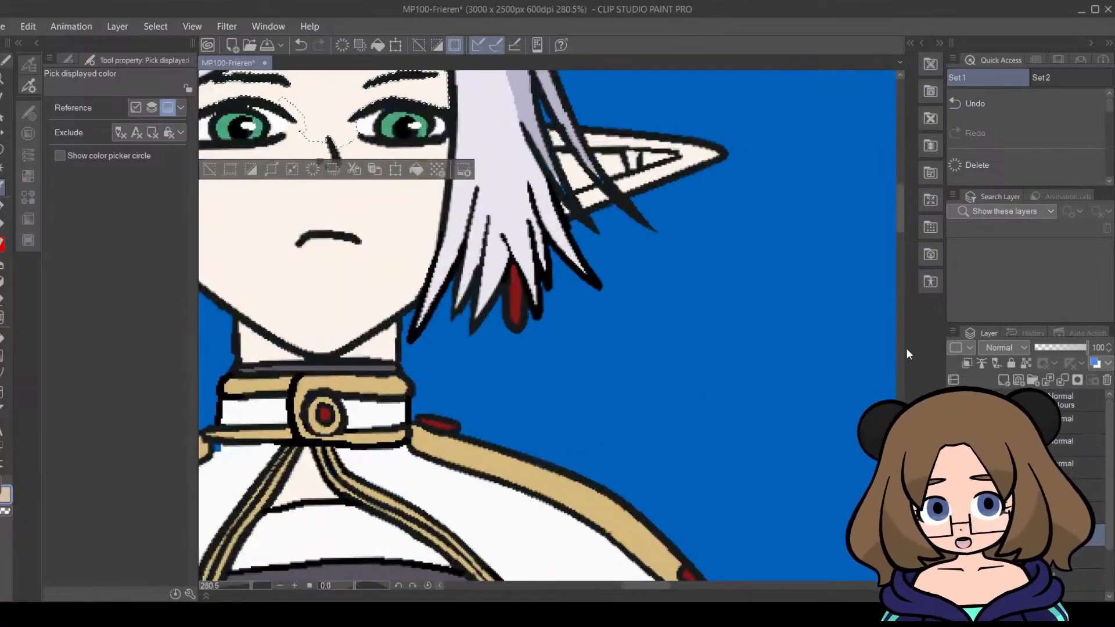
left_click_drag(901, 219, 901, 189)
mouse_move(656, 587)
left_mouse_down()
mouse_move(615, 588)
mouse_move(640, 585)
left_mouse_up()
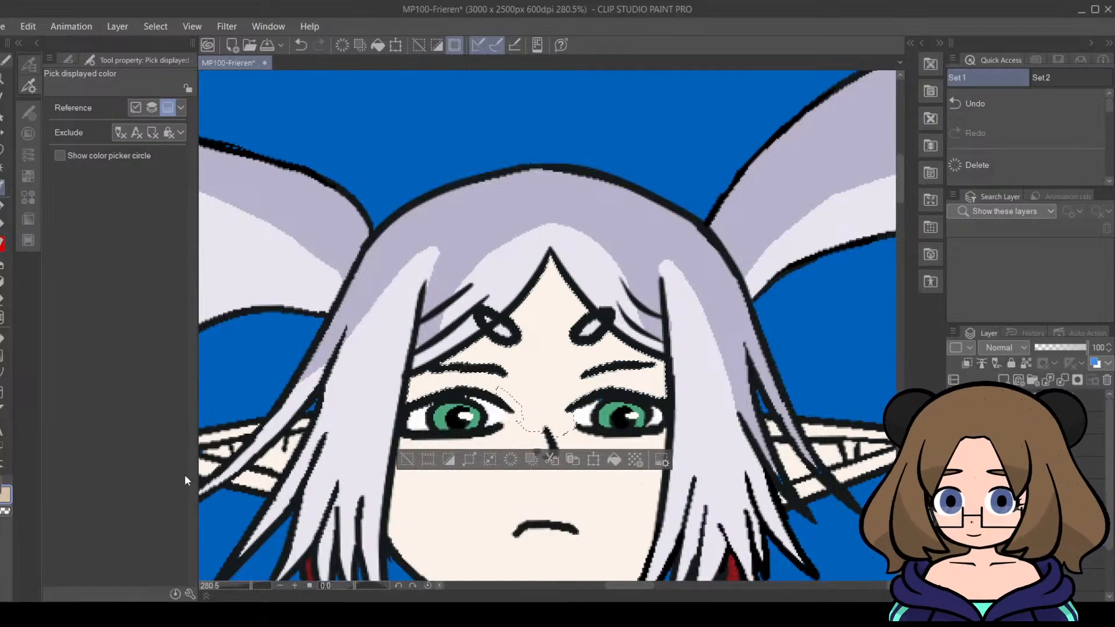
key("p")
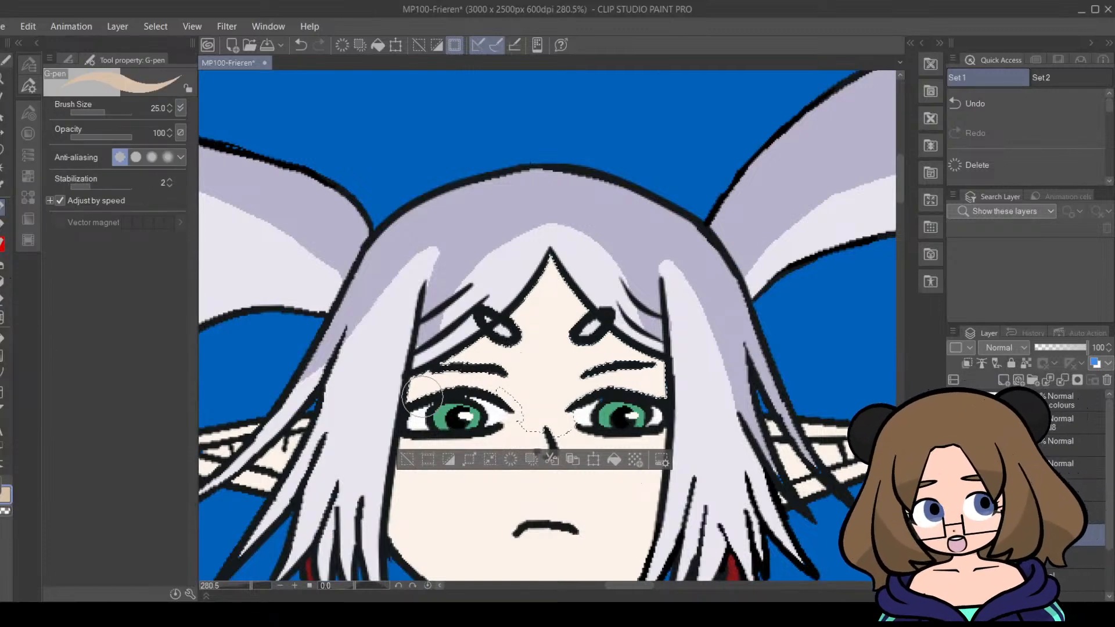
mouse_move(415, 392)
left_mouse_down()
mouse_move(531, 297)
mouse_move(554, 258)
mouse_move(537, 305)
mouse_move(563, 296)
mouse_move(558, 325)
mouse_move(581, 347)
mouse_move(622, 340)
mouse_move(675, 388)
mouse_move(639, 367)
mouse_move(561, 356)
mouse_move(427, 380)
left_mouse_up()
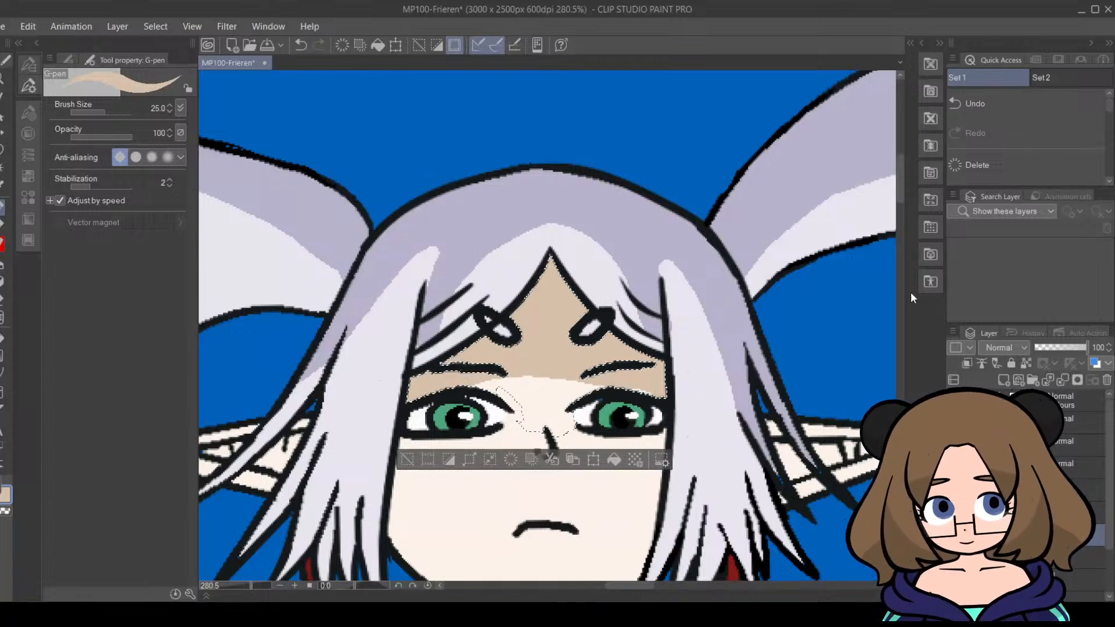
Step: Add a round tan shadow at the top of the nose, clear the selection, and check the face shading
mouse_move(900, 179)
left_mouse_down()
mouse_move(898, 214)
mouse_move(901, 201)
left_mouse_up()
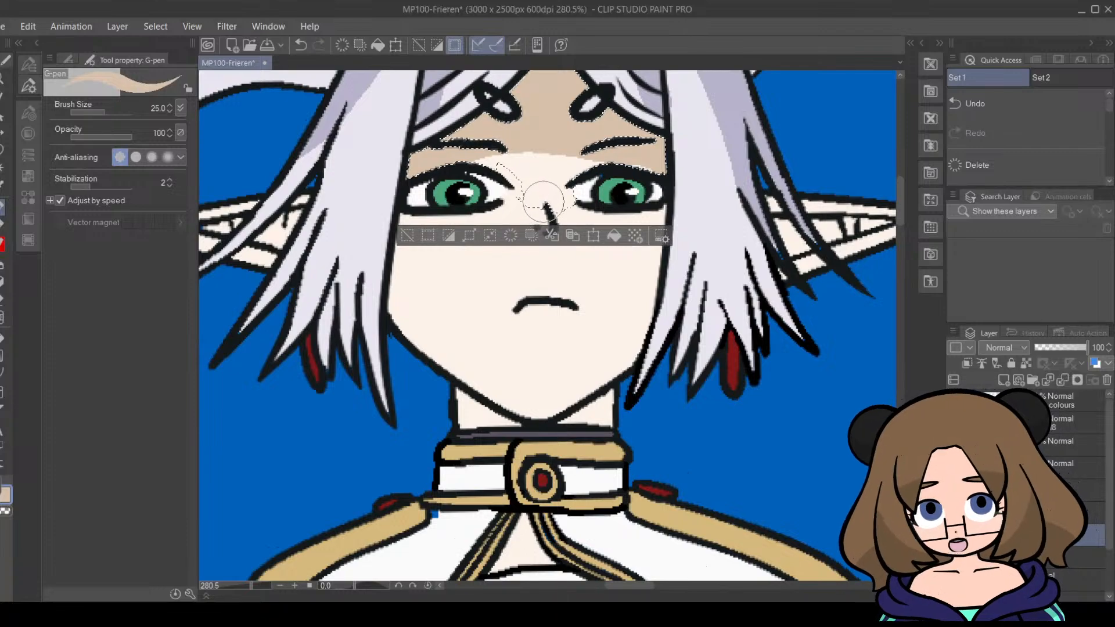
left_click(545, 200)
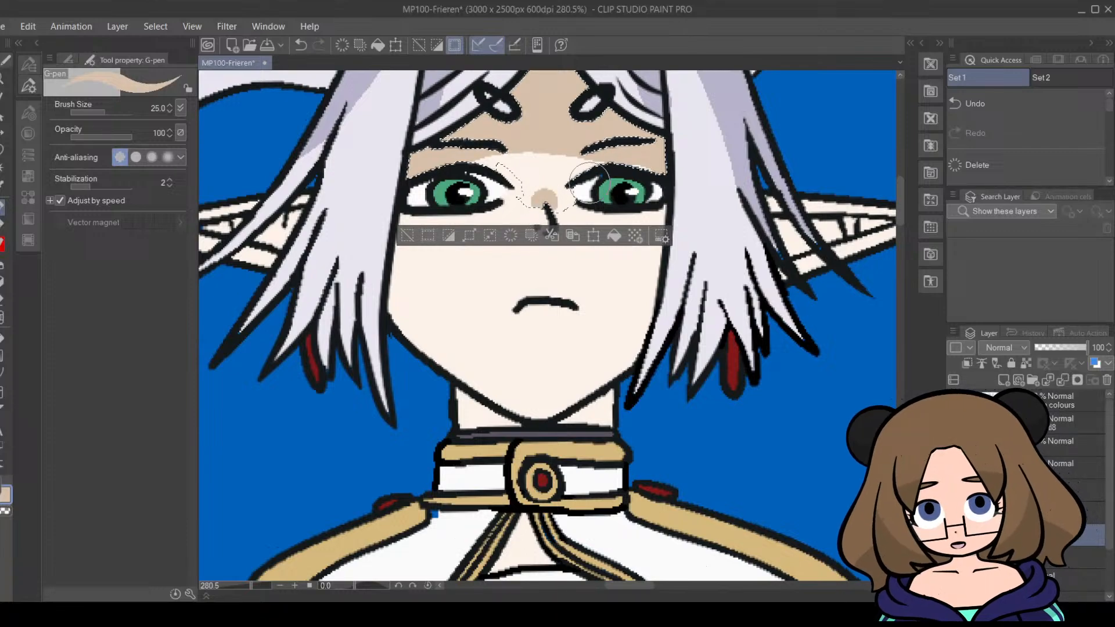
left_click(408, 235)
mouse_move(244, 591)
left_mouse_down()
mouse_move(232, 584)
mouse_move(242, 583)
left_mouse_up()
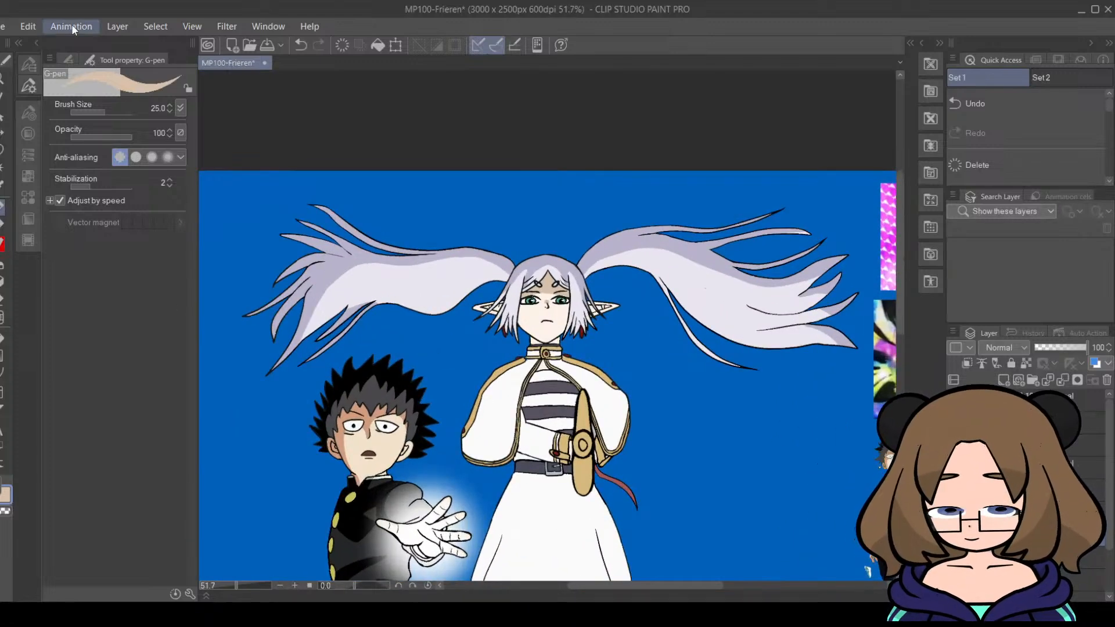
key("ctrl+z")
left_click_drag(239, 584, 247, 585)
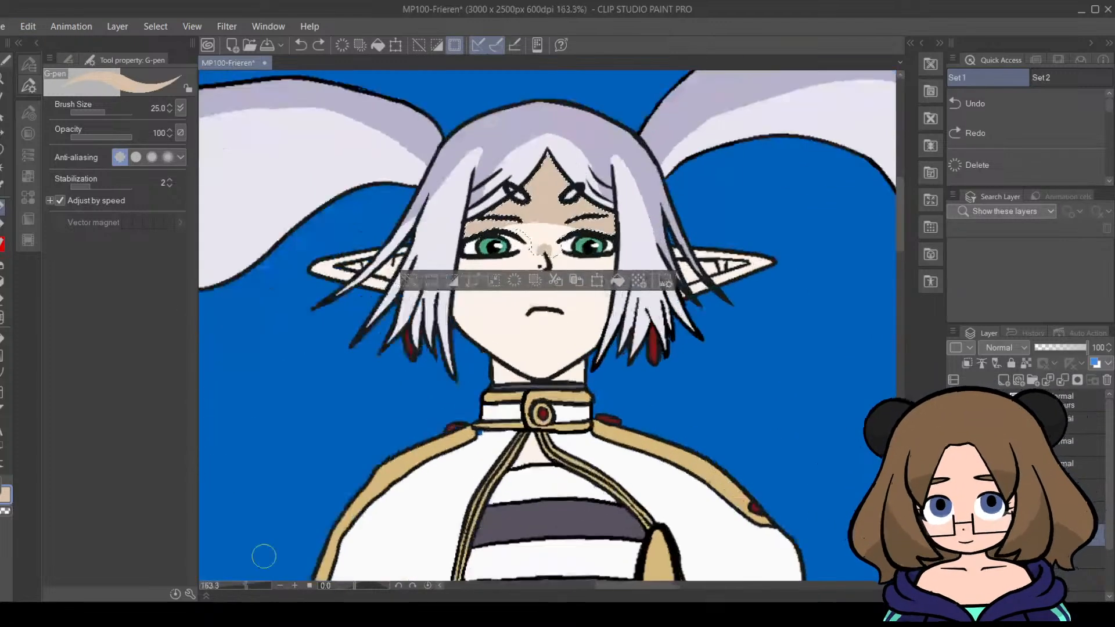
key("ctrl+d")
key("ctrl+z")
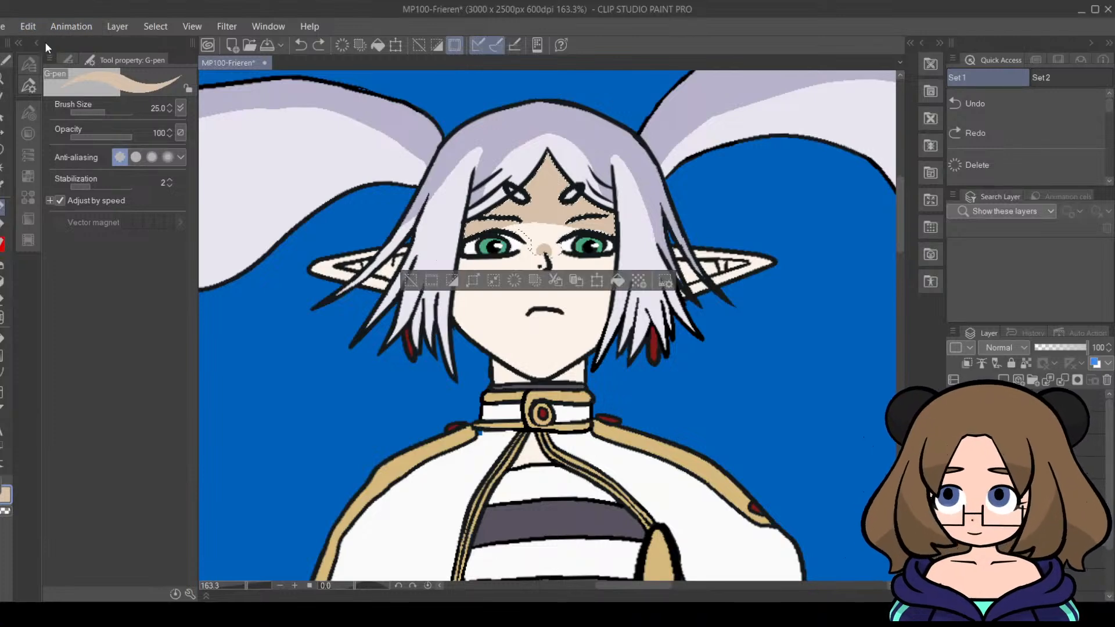
key("ctrl+d")
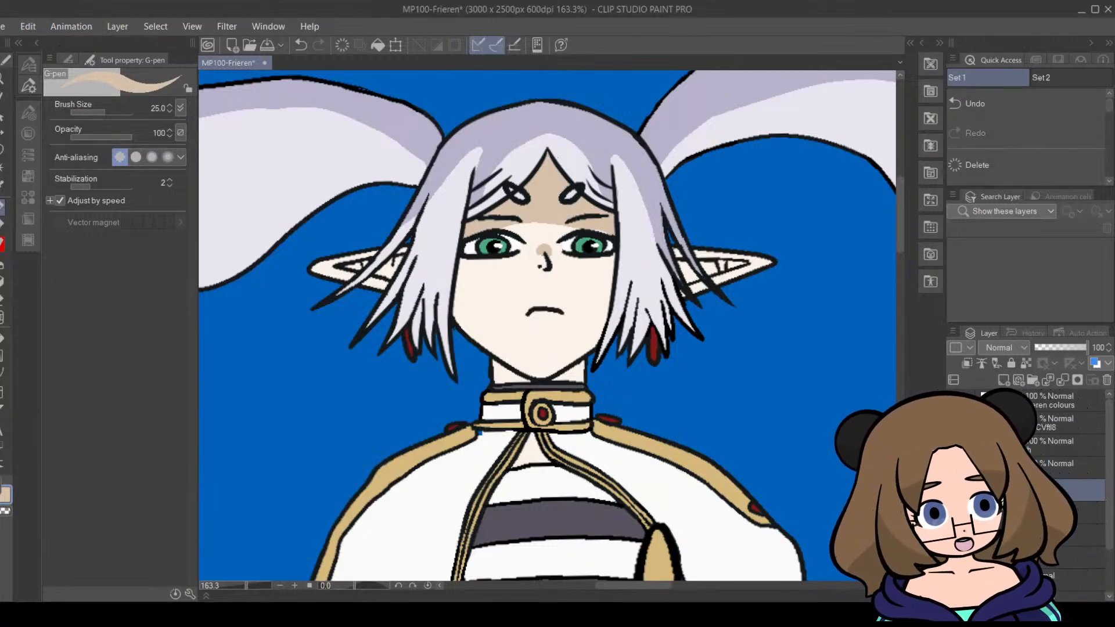
Step: Select the lower face skin, redo a narrow tan shadow strip along the right-hand cheek beside the hair, and clear the selection
key("w")
left_click(601, 298)
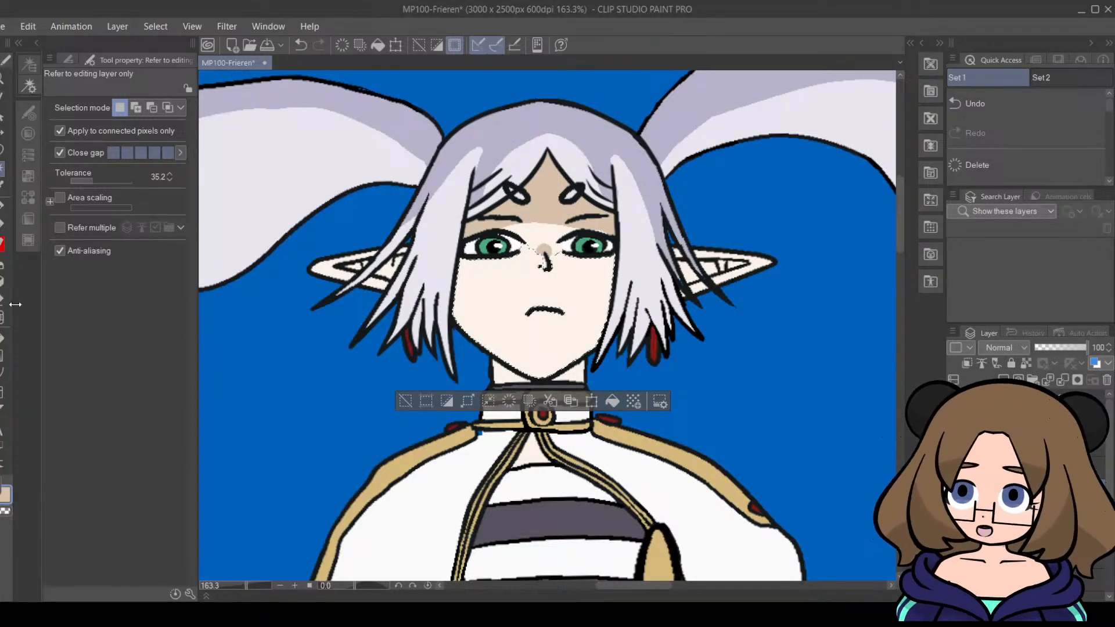
left_click(2, 206)
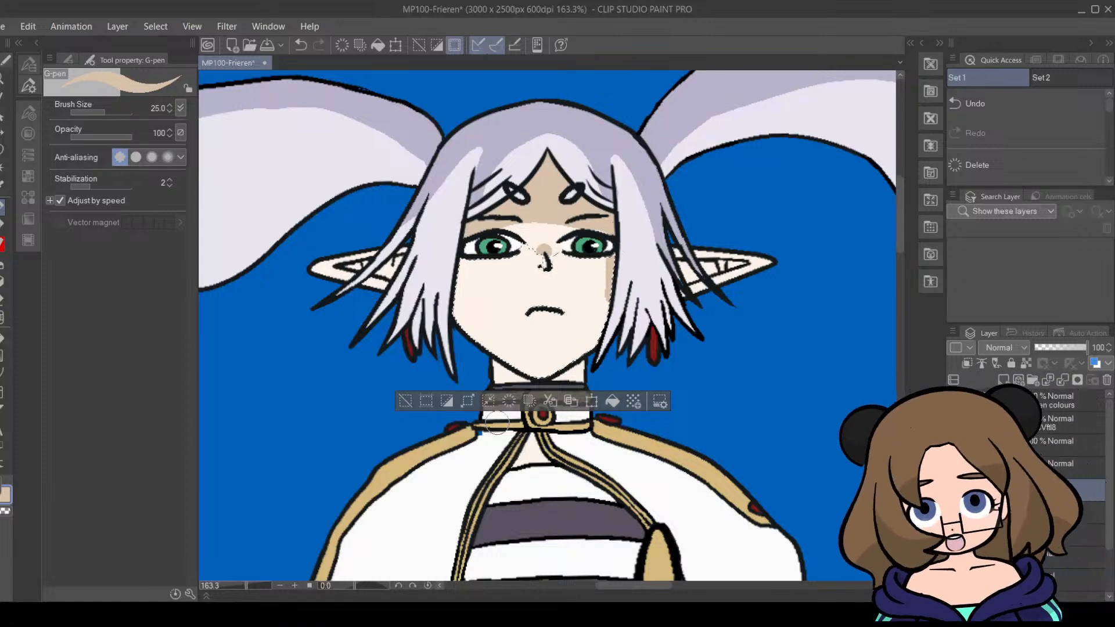
left_click(406, 400)
key("ctrl+z")
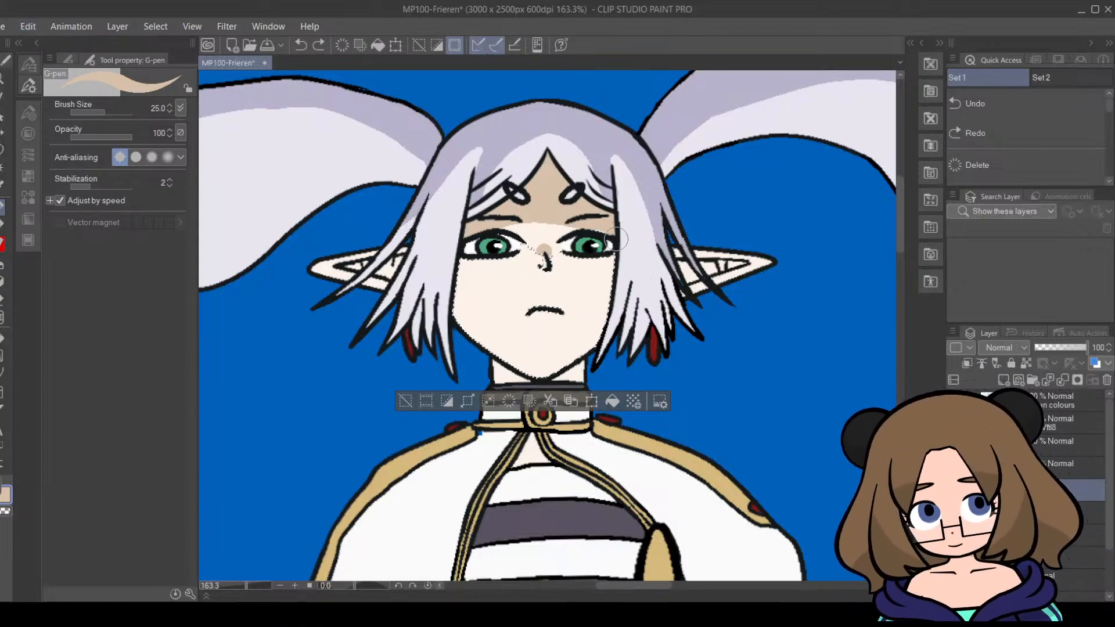
left_click_drag(616, 256, 621, 323)
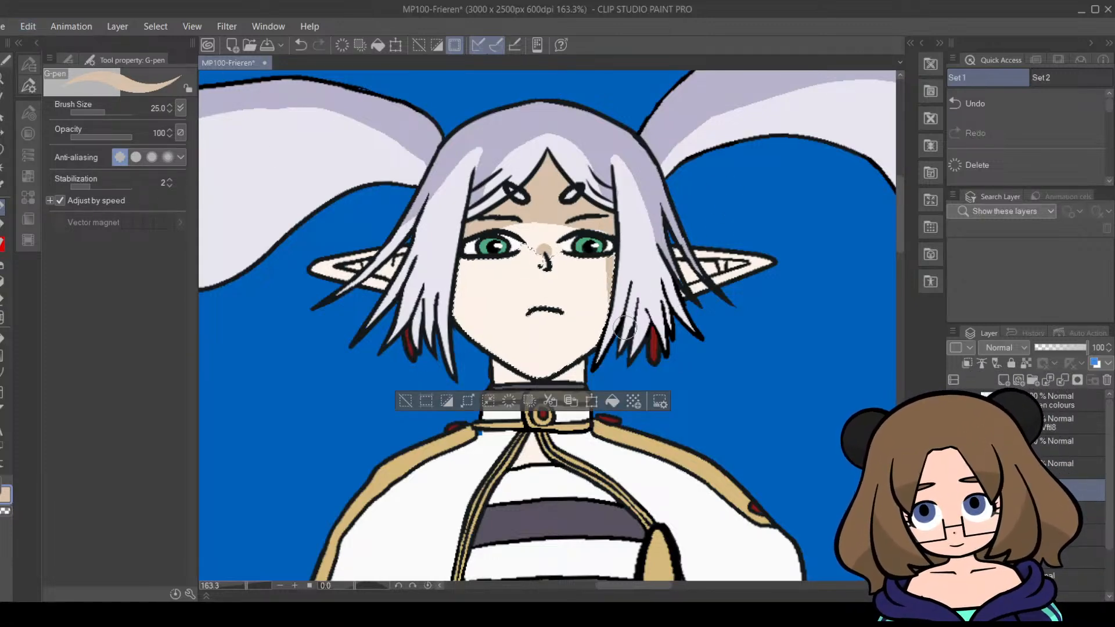
left_click(405, 401)
Step: Set the G-pen brush size to 15.6, and undo back to the lower-face selection around the cheek shadow
left_click_drag(224, 588, 253, 585)
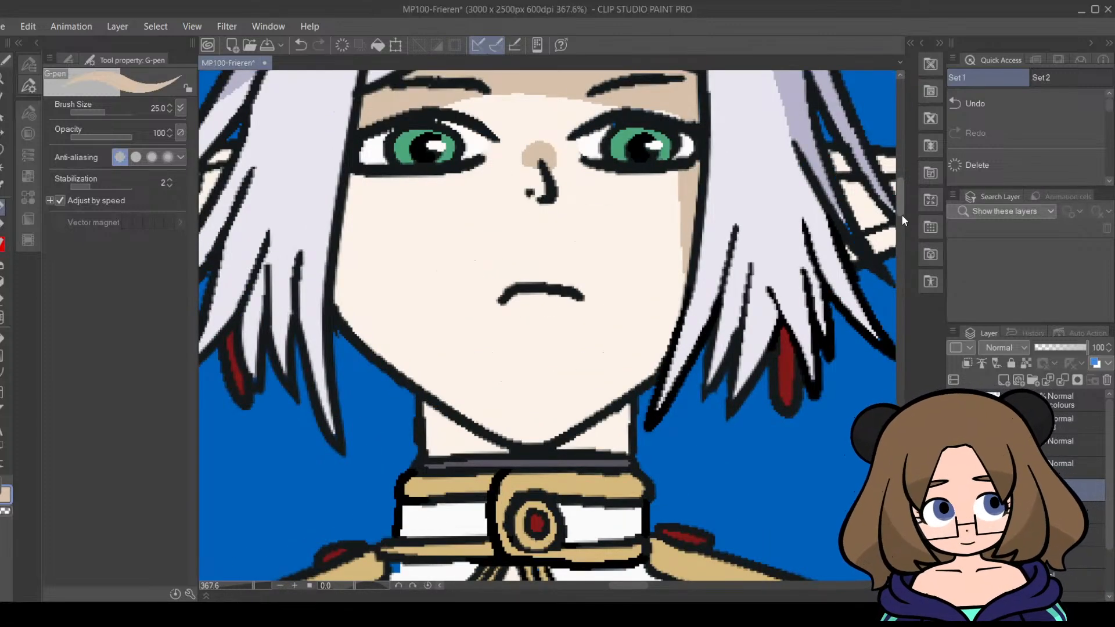
left_click_drag(901, 215, 902, 188)
left_click(3, 187)
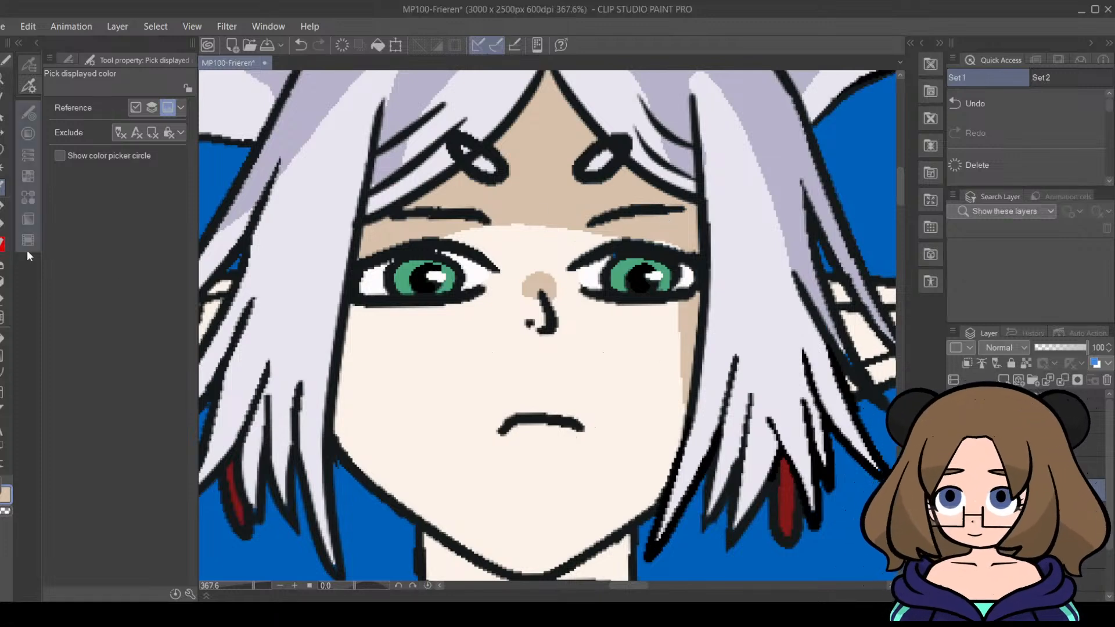
left_click(3, 206)
left_click(103, 112)
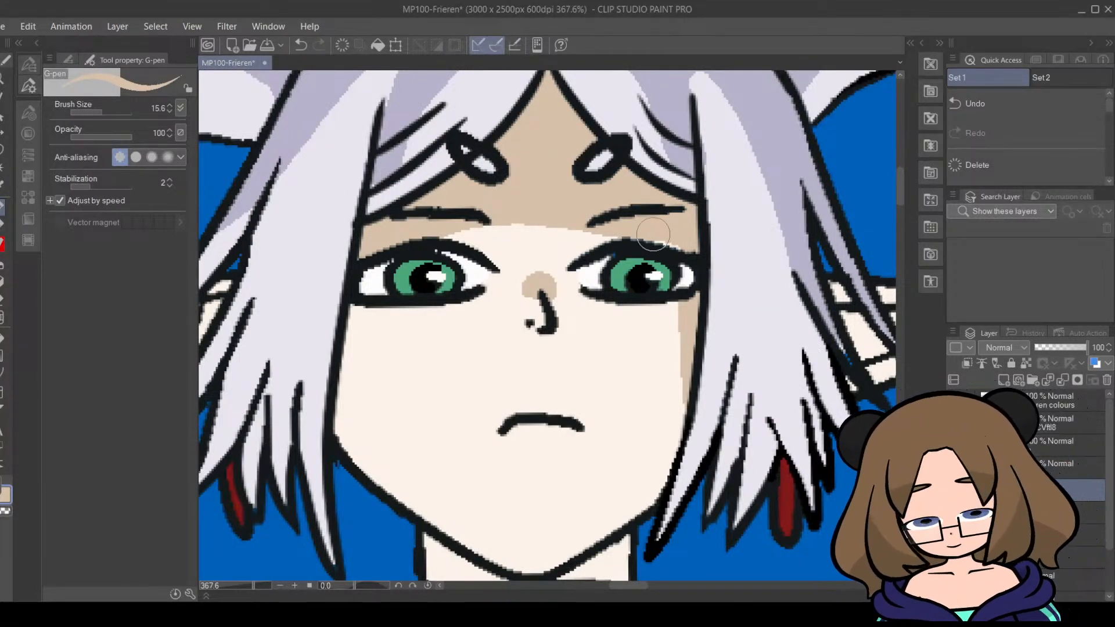
key("ctrl+z")
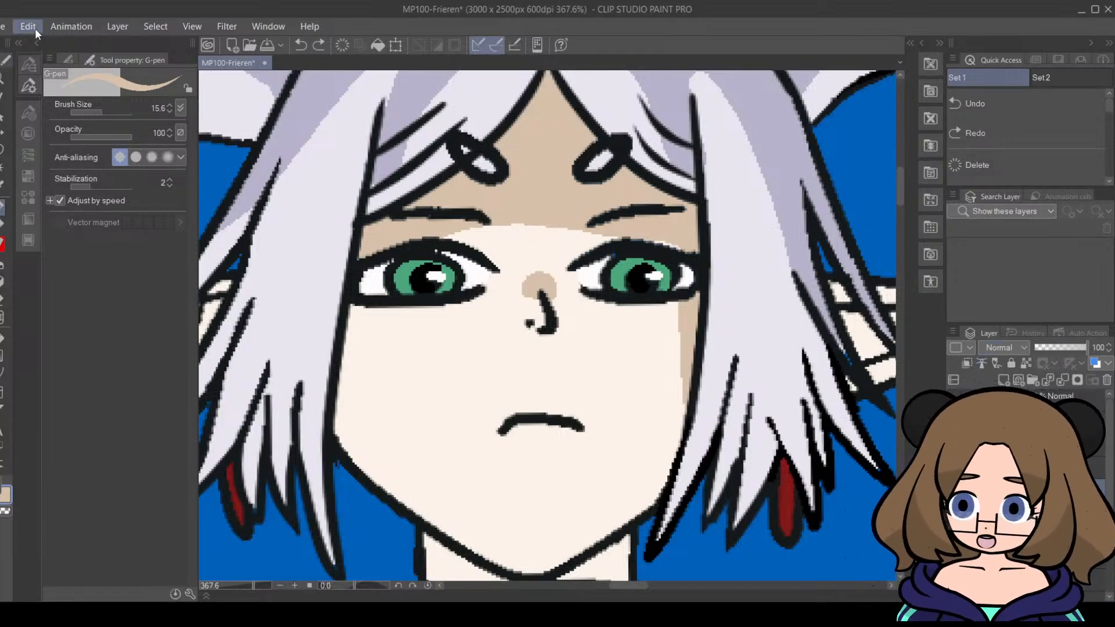
key("ctrl+z")
key("ctrl+z")
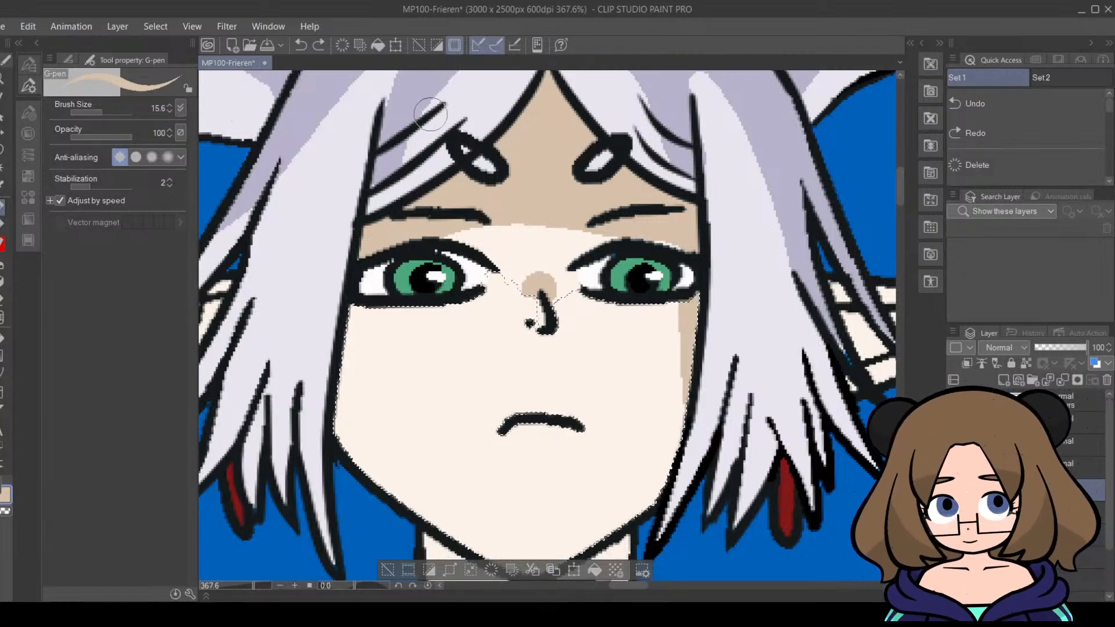
key("ctrl+d")
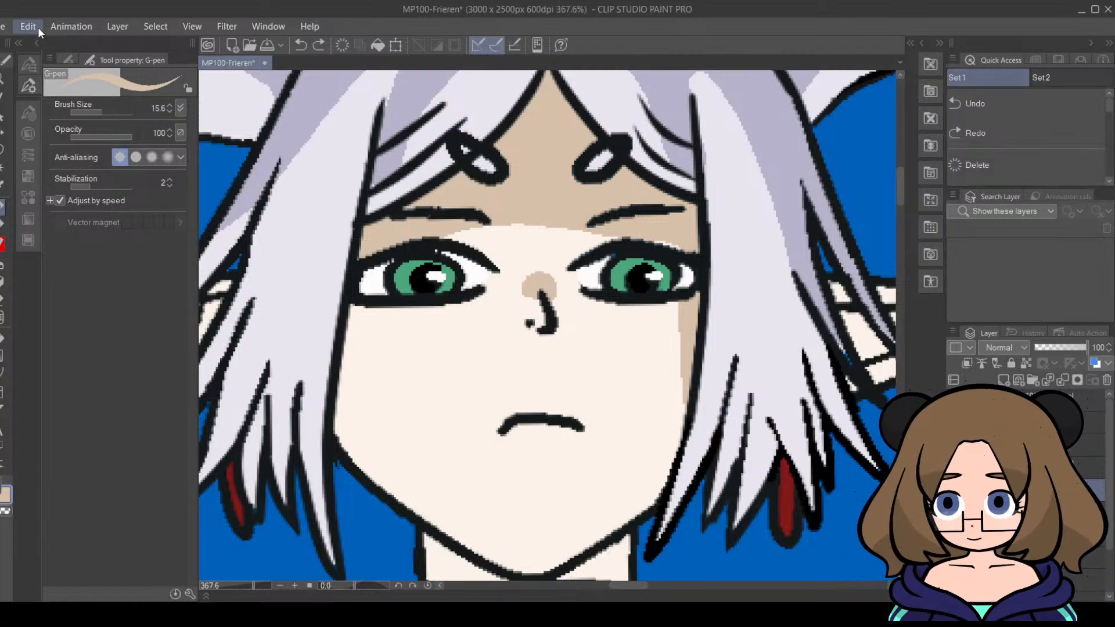
key("ctrl+z")
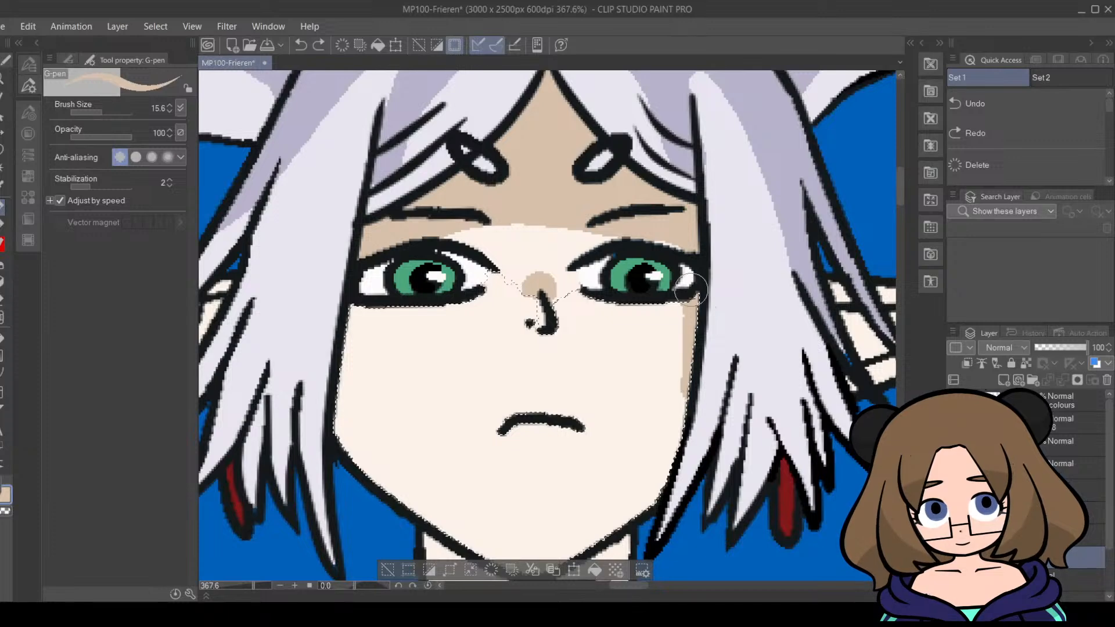
Step: Retouch the cheek shadow strip in the picked tan, reduce the brush size to 11.7, and clear the selection
left_click(2, 185)
left_click(2, 208)
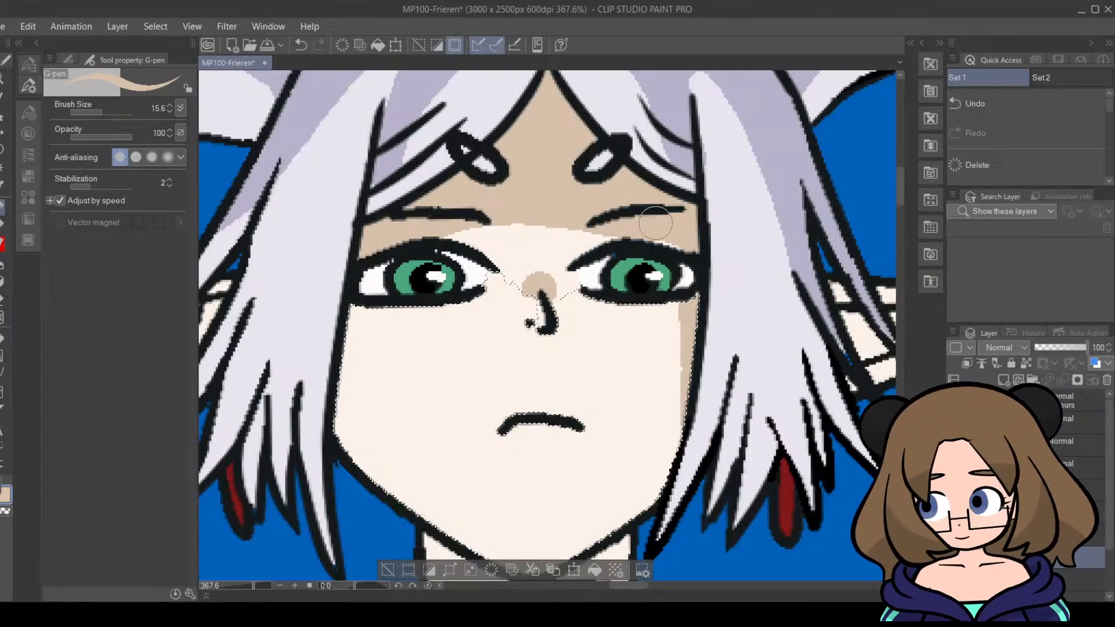
left_click_drag(112, 112, 99, 112)
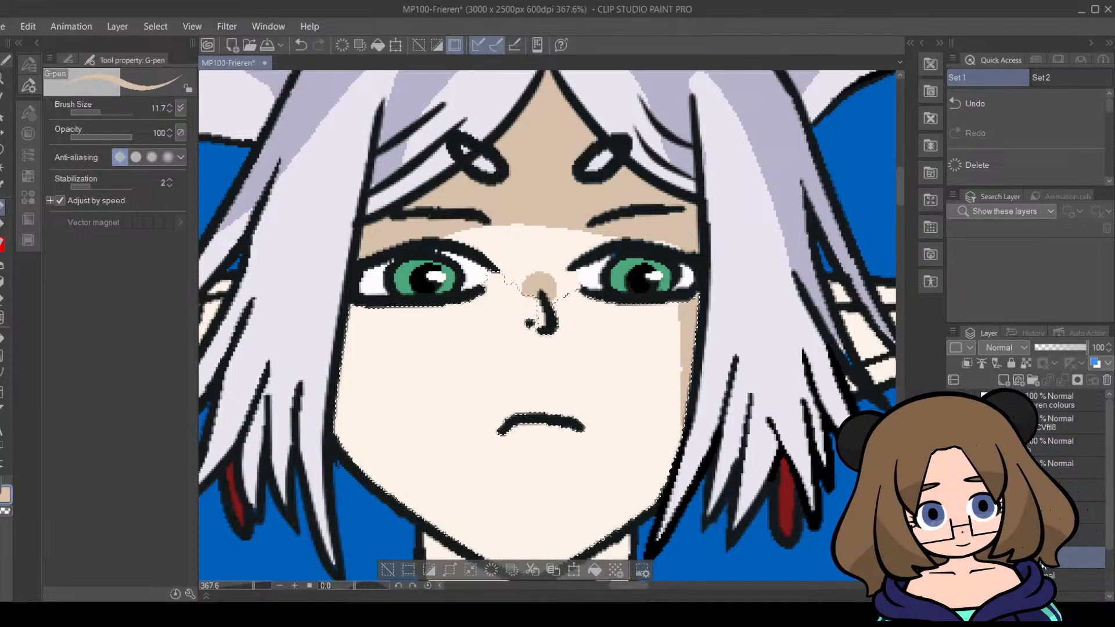
key("ctrl+d")
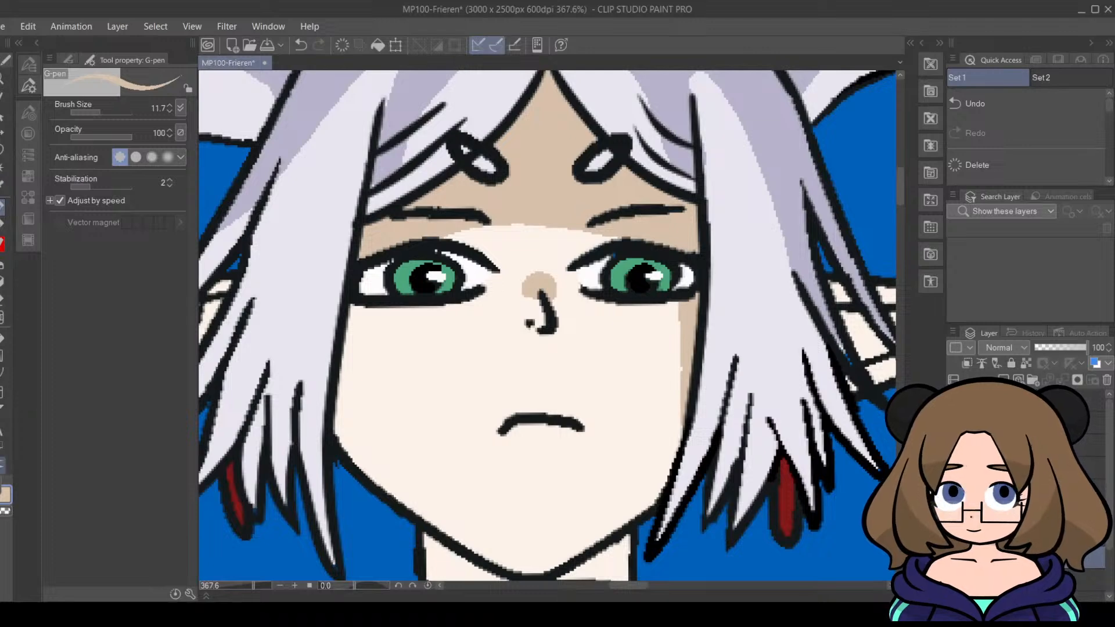
Step: Pick the white of the right-hand eye and touch up its upper area with the G-pen at brush size 11.7
left_click(2, 186)
left_click(598, 273)
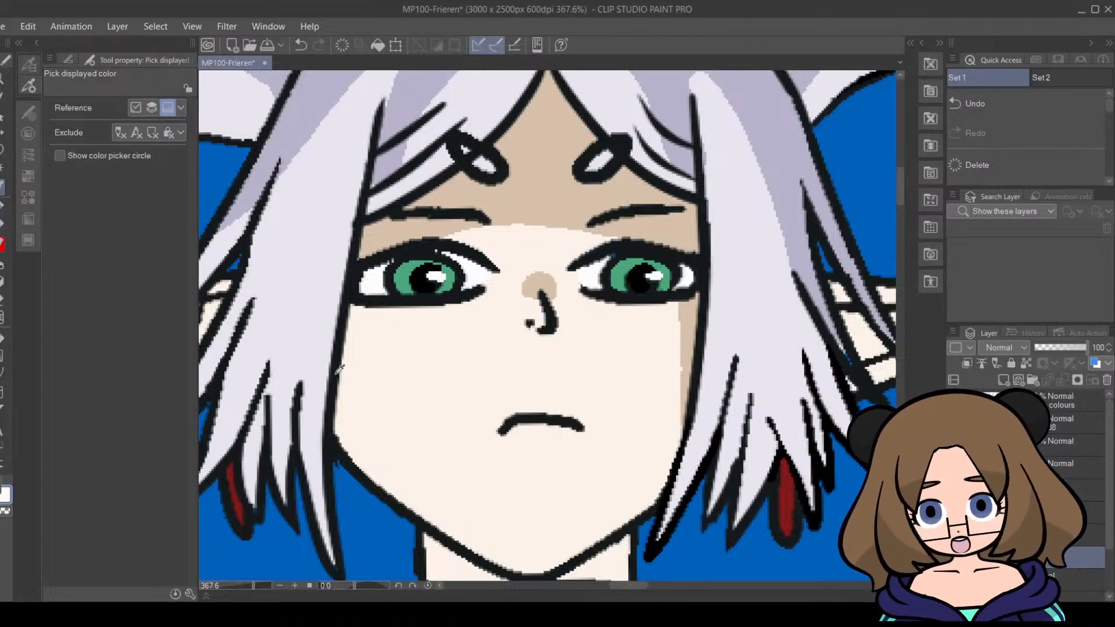
left_click(2, 206)
left_click_drag(607, 258, 614, 254)
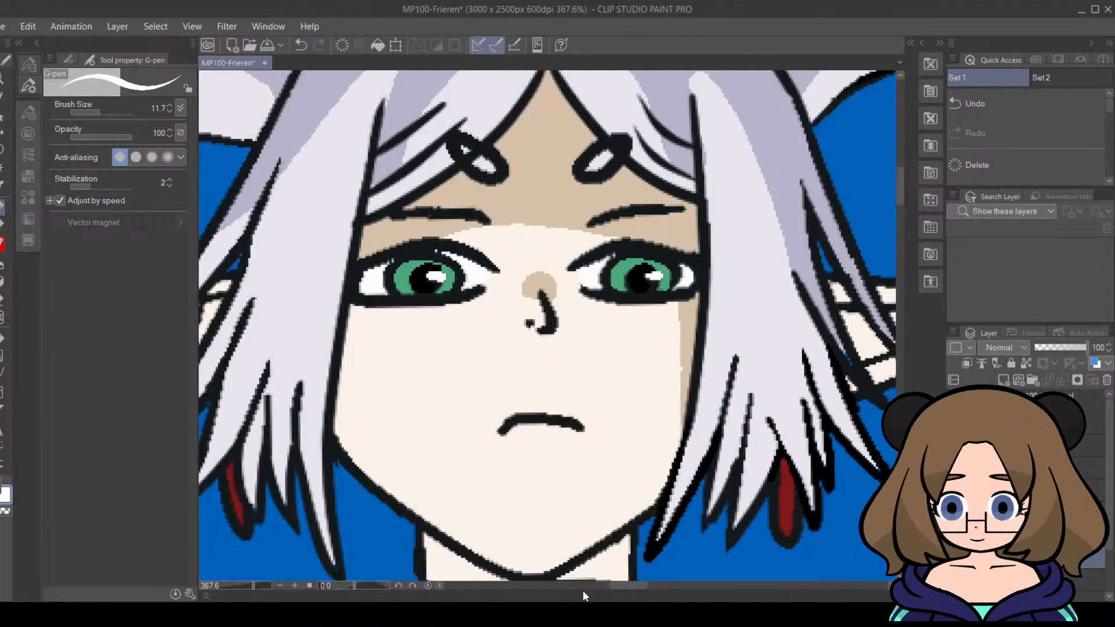
Step: Pick the tan skin shadow colour and shade the inner and lower parts of Frieren's left-hand ear with the G-pen, leaving the tip light
left_click_drag(255, 585, 240, 585)
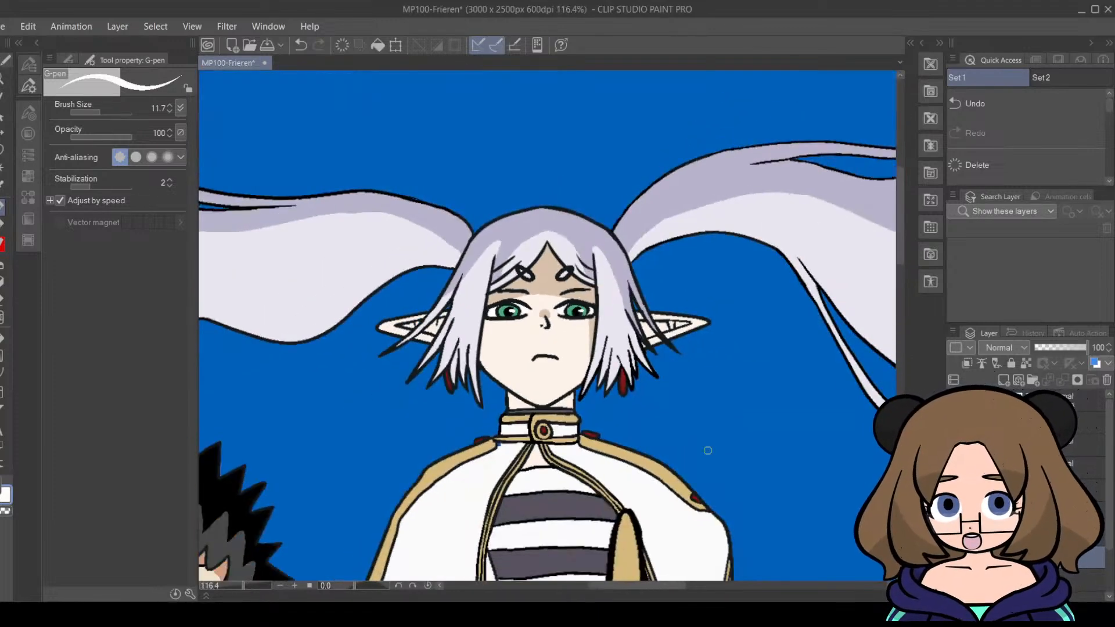
left_click_drag(900, 243, 897, 288)
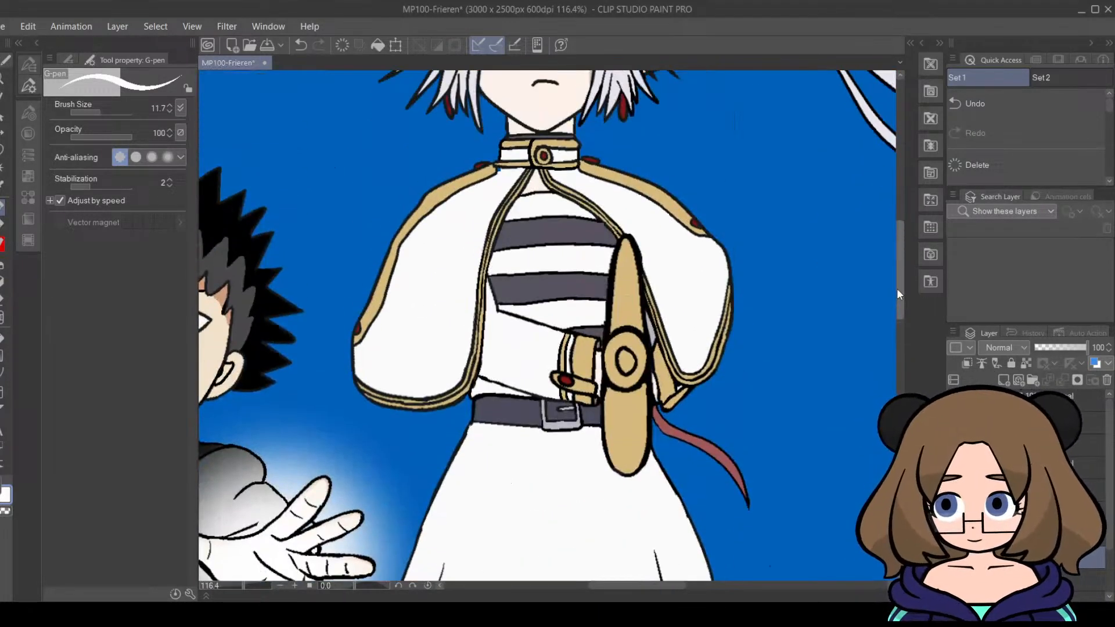
left_click_drag(649, 587, 626, 587)
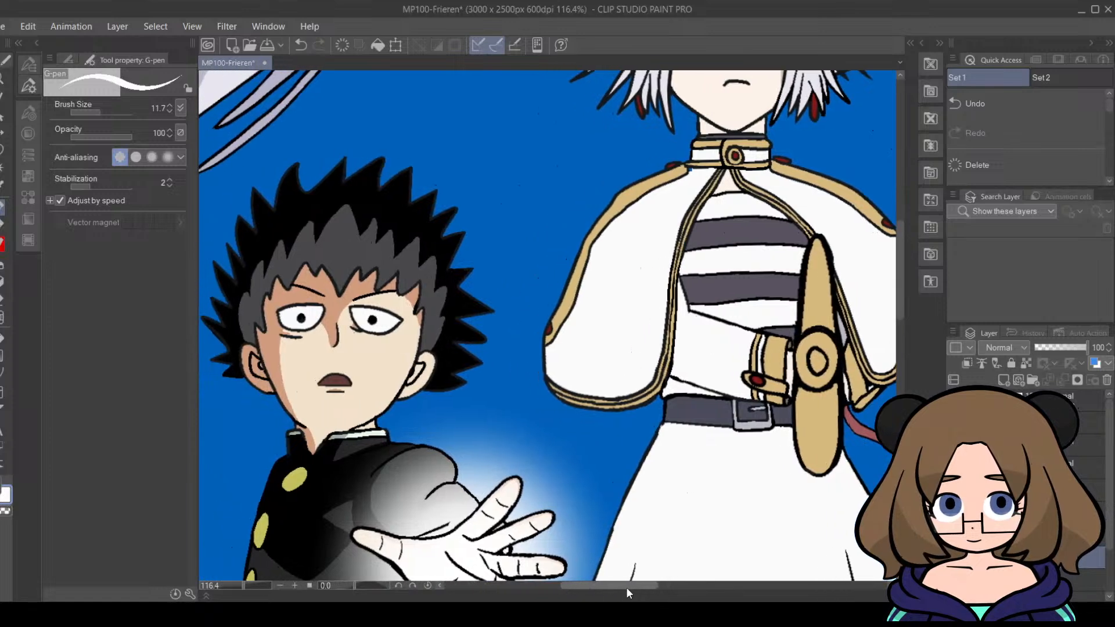
mouse_move(899, 290)
left_mouse_down()
mouse_move(902, 236)
mouse_move(899, 281)
mouse_move(900, 256)
left_mouse_up()
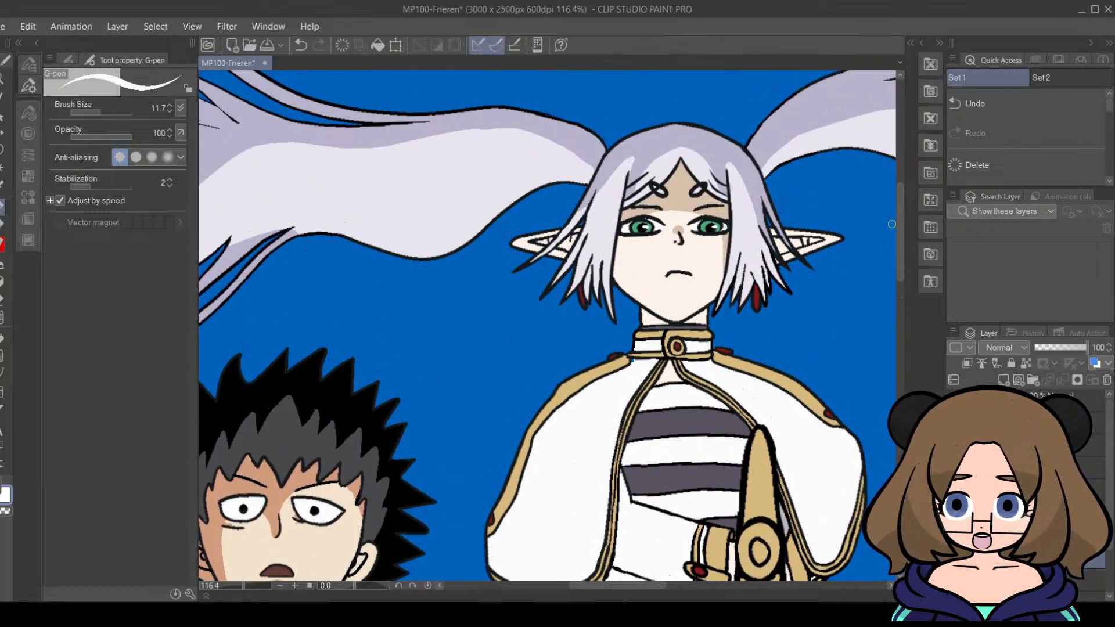
left_click_drag(243, 585, 252, 585)
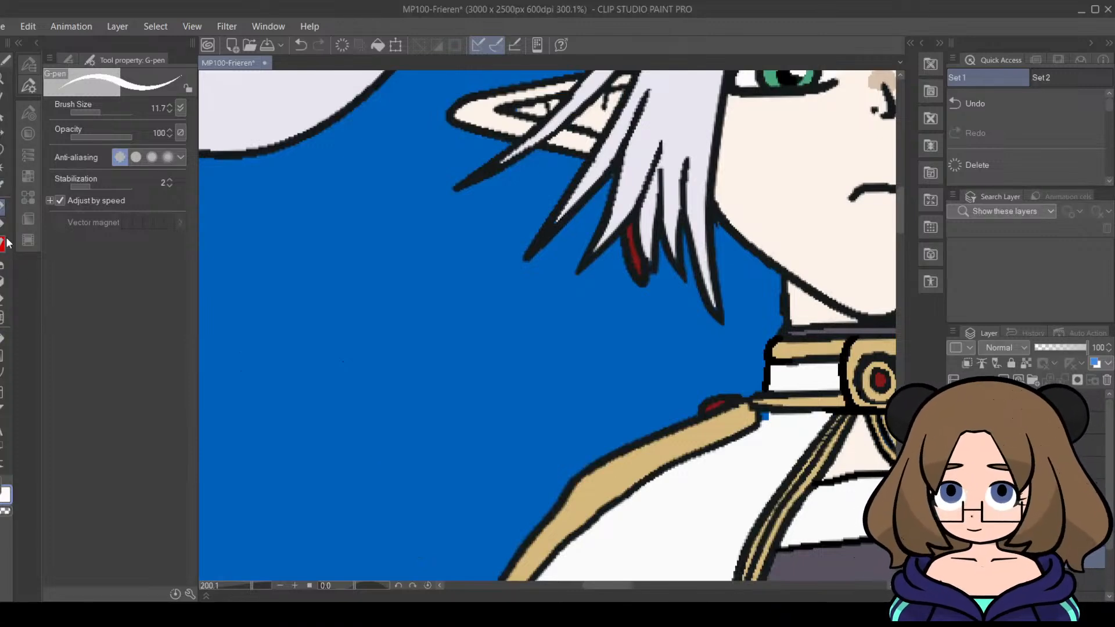
left_click(2, 185)
key("p")
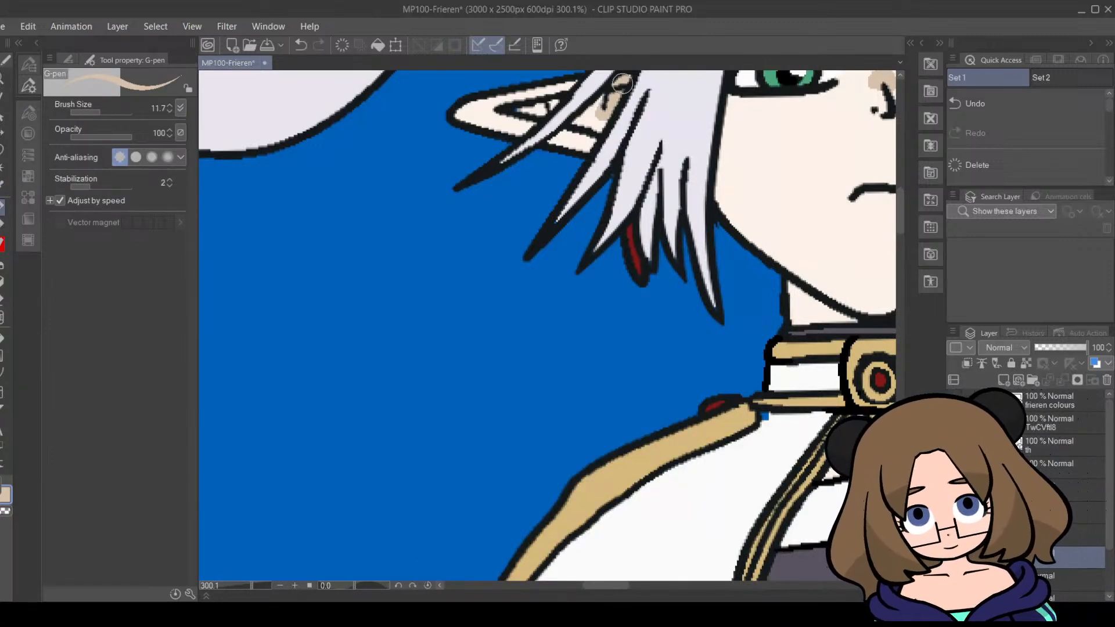
left_click_drag(622, 84, 590, 137)
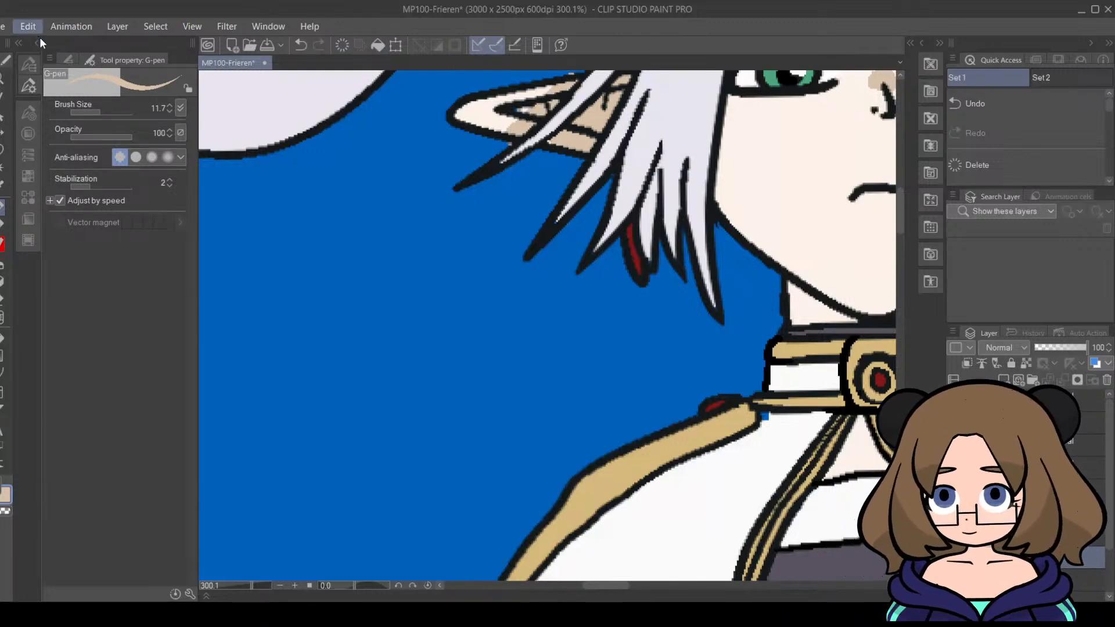
key("ctrl+z")
left_click_drag(573, 88, 509, 142)
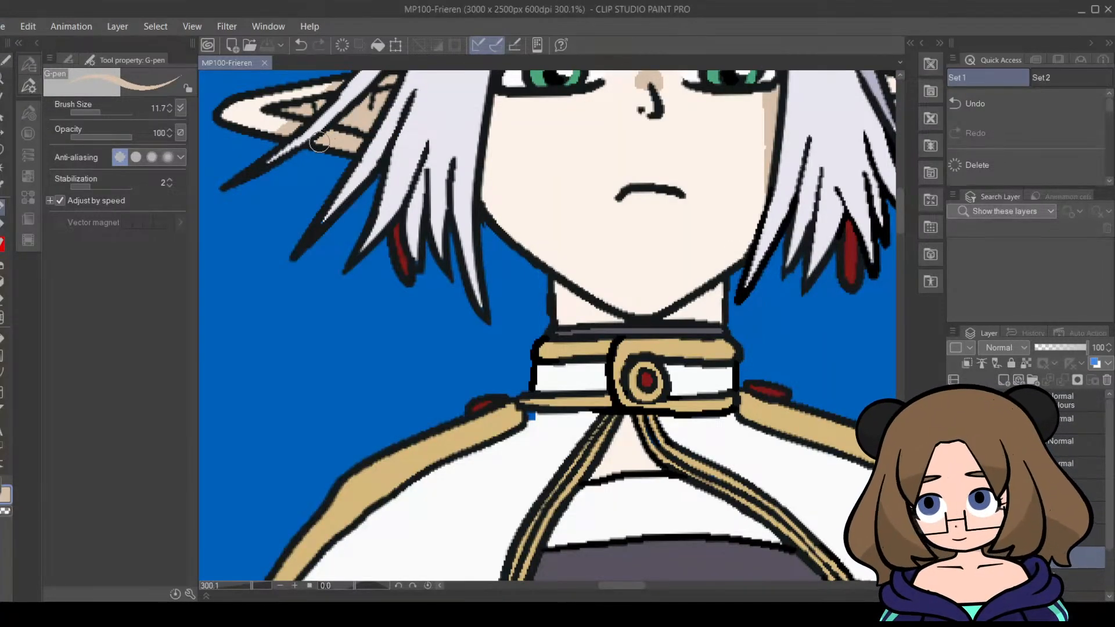
left_click_drag(319, 142, 330, 138)
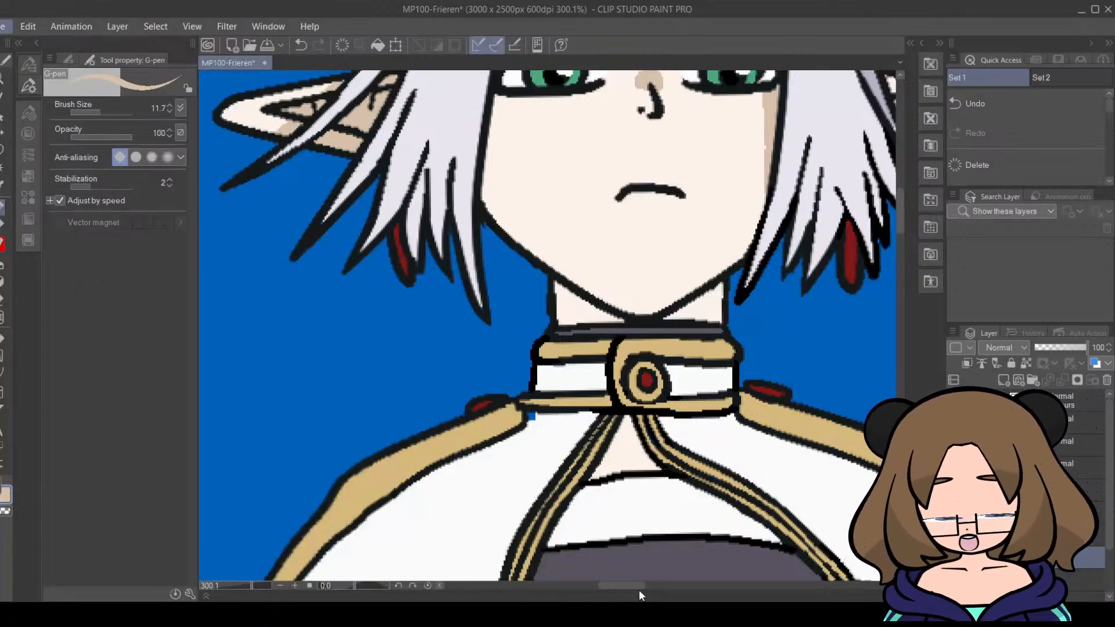
Step: Shade Frieren's entire right-hand ear with the tan shadow colour, redoing the stroke along its upper edge
left_click_drag(646, 588, 668, 586)
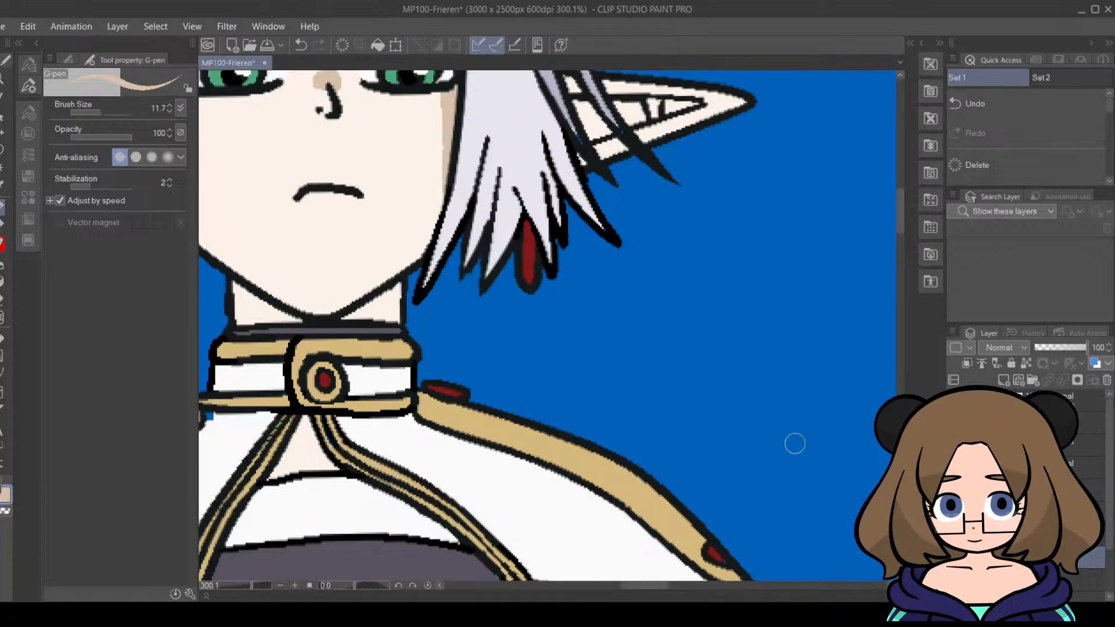
left_click_drag(903, 216, 792, 221)
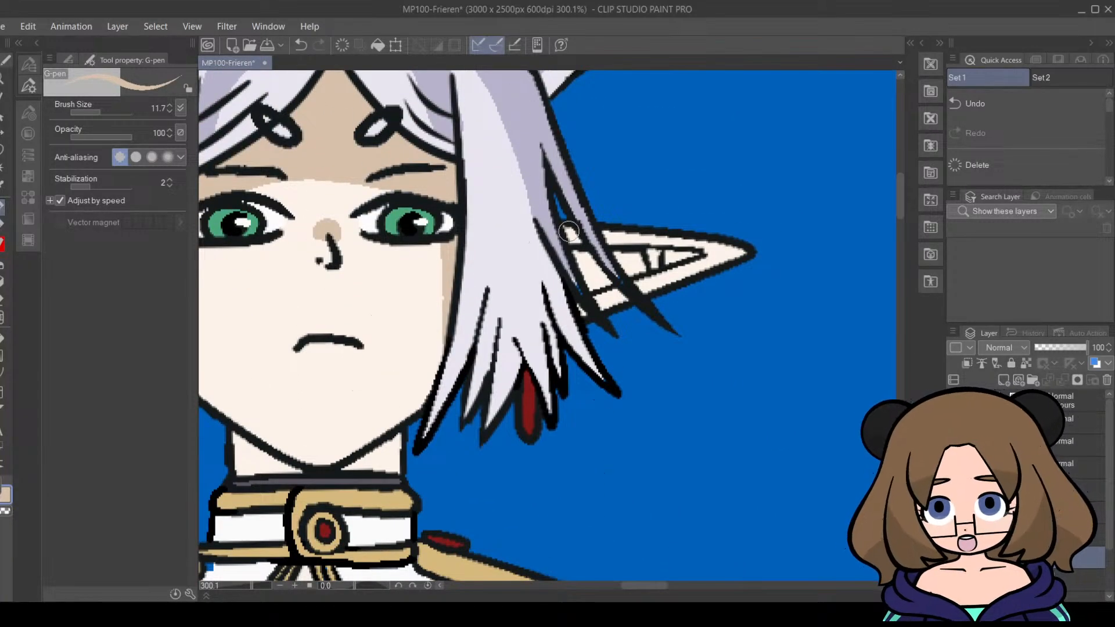
mouse_move(569, 229)
left_mouse_down()
mouse_move(598, 284)
mouse_move(620, 298)
left_mouse_up()
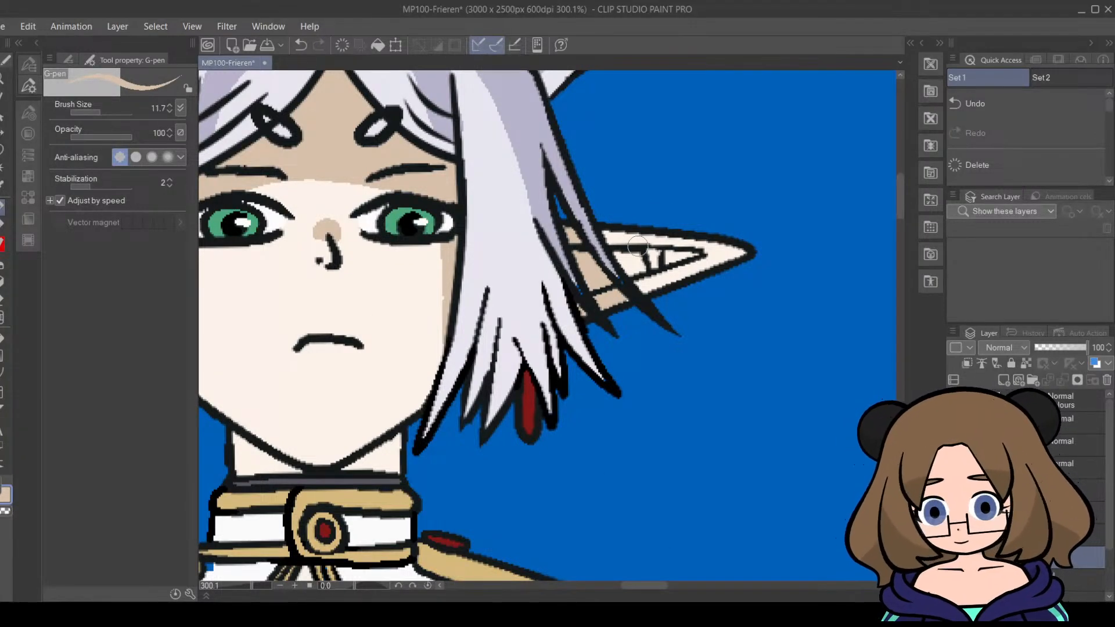
mouse_move(610, 235)
left_mouse_down()
mouse_move(626, 261)
mouse_move(620, 245)
mouse_move(646, 257)
mouse_move(703, 247)
left_mouse_up()
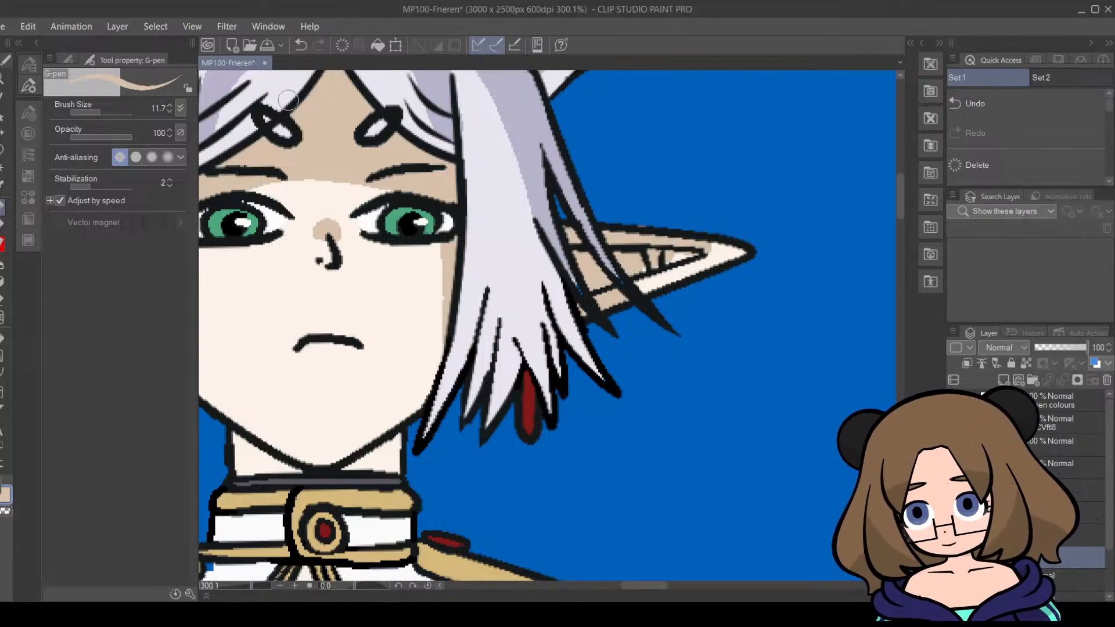
key("ctrl+z")
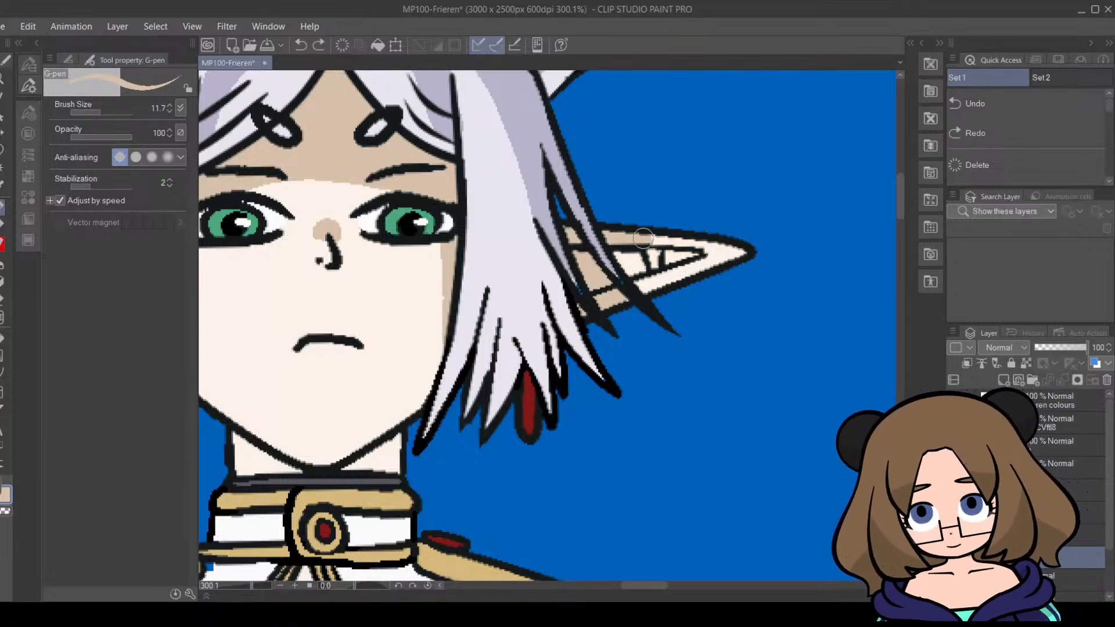
mouse_move(644, 238)
left_mouse_down()
mouse_move(740, 252)
mouse_move(623, 257)
mouse_move(711, 248)
left_mouse_up()
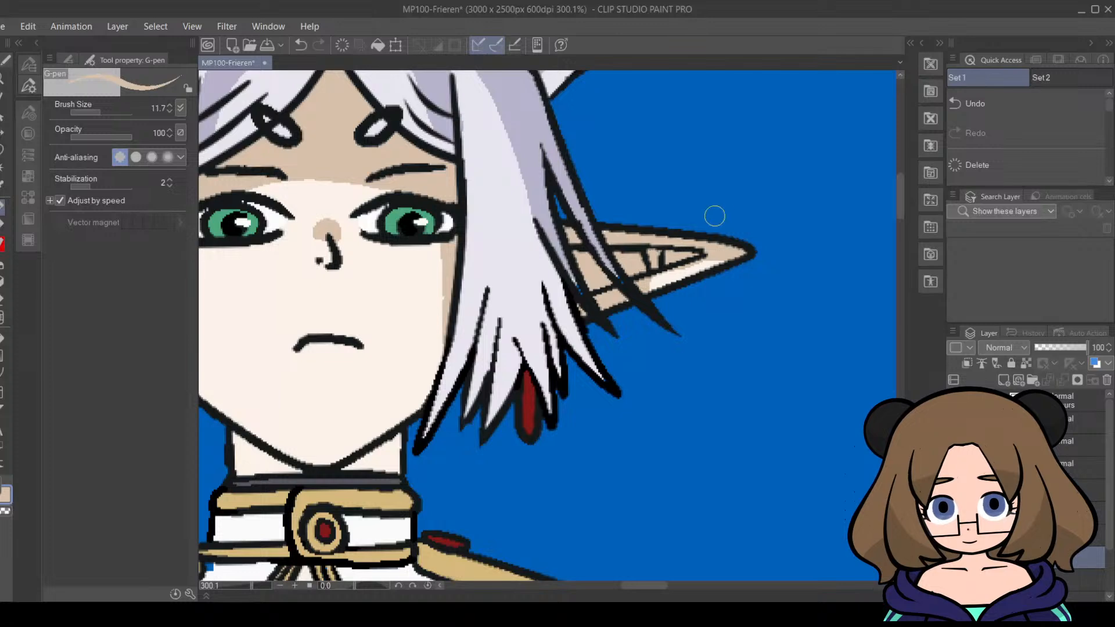
left_click_drag(646, 281, 723, 256)
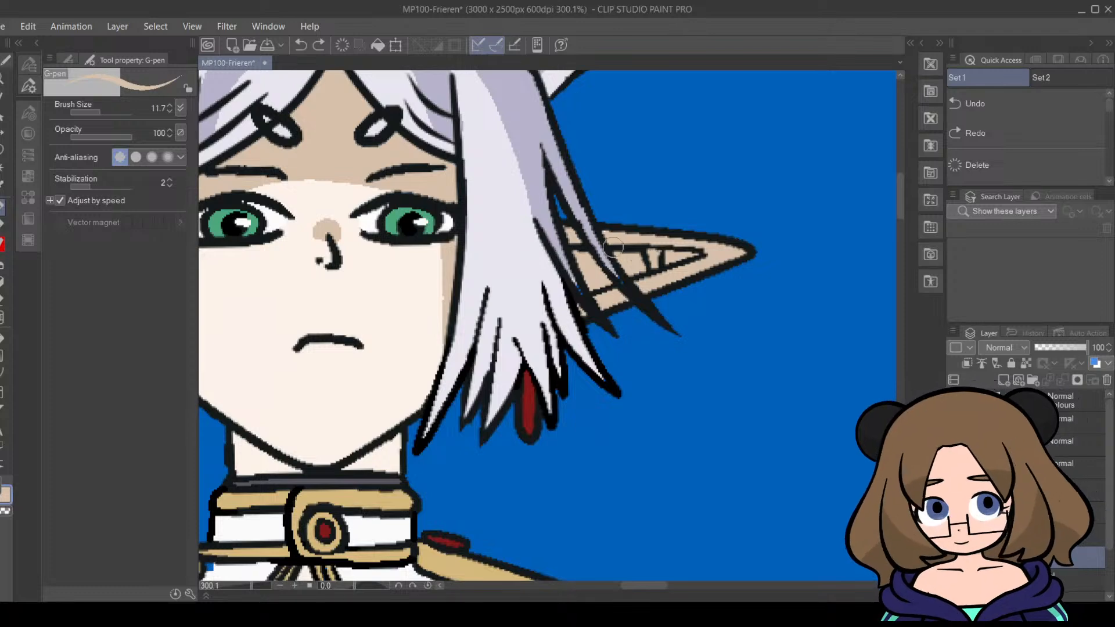
left_click(613, 241)
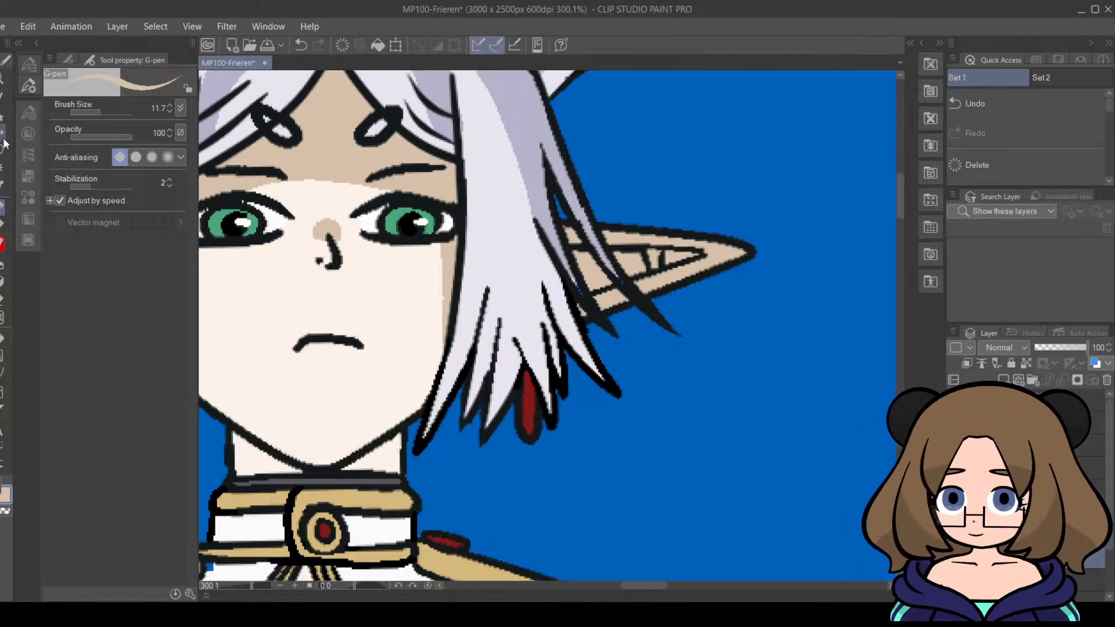
Step: Pick the lavender hair shadow, set the G-pen brush size to 8.0, and touch up the hair tip below the right-hand ear
left_click(2, 186)
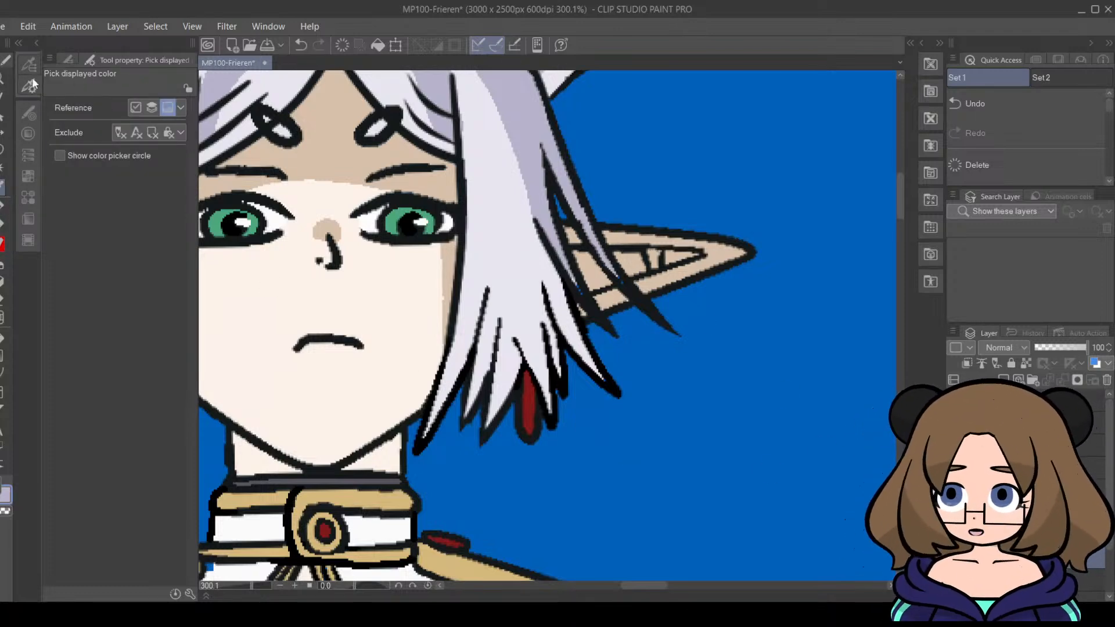
left_click(4, 201)
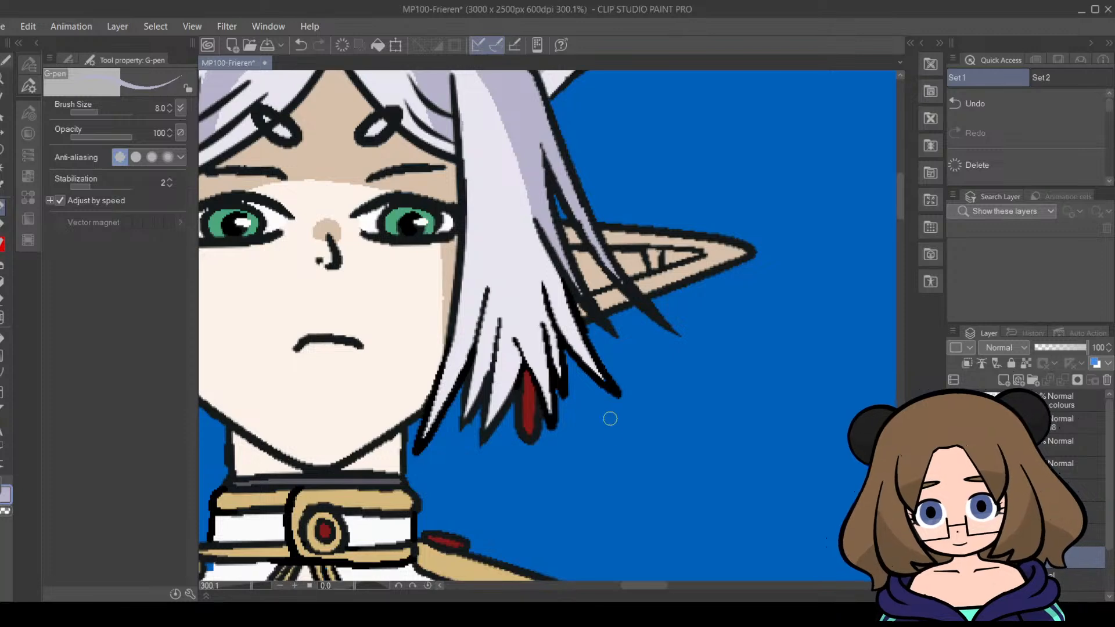
left_click_drag(591, 359, 611, 390)
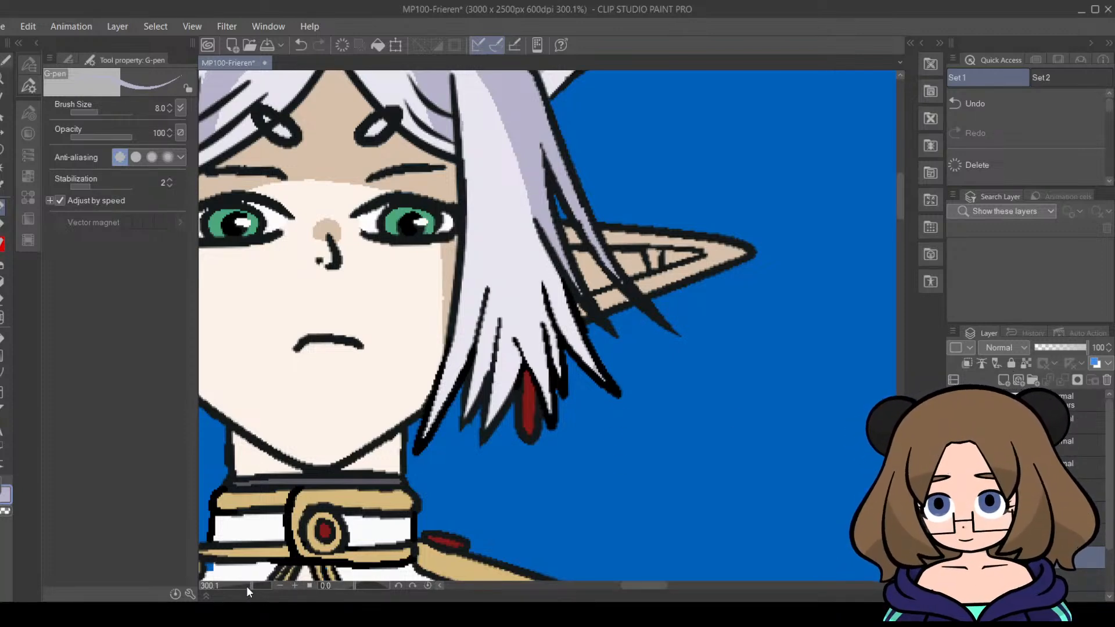
Step: Pick the tan skin shadow again and shade the neck above the collar on both sides of the chin with the G-pen
left_click_drag(256, 585, 245, 588)
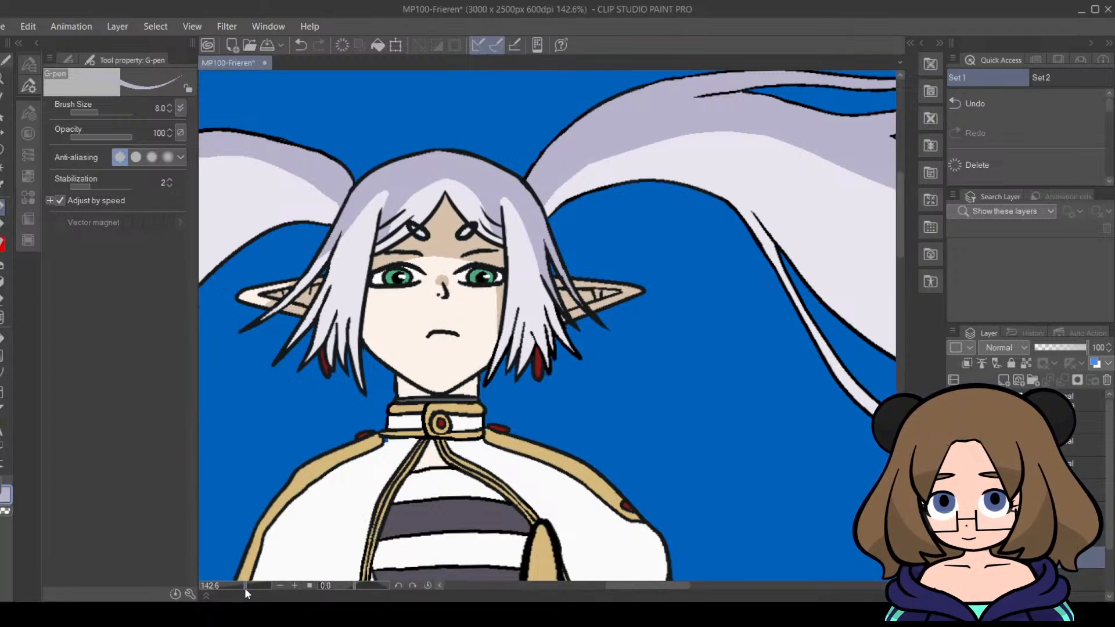
left_click_drag(672, 588, 653, 588)
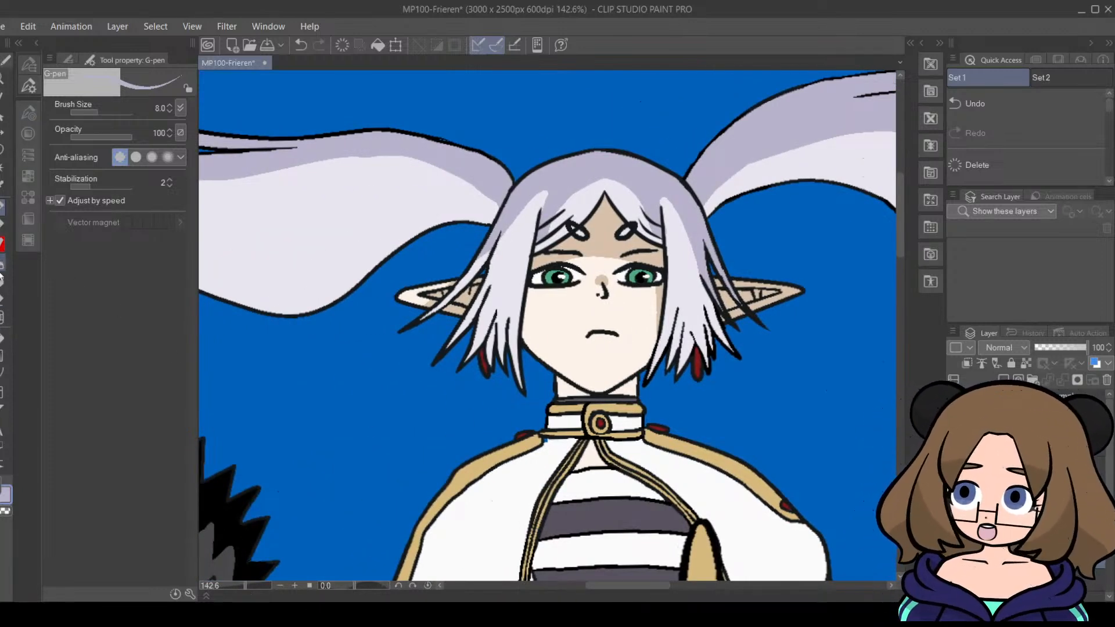
left_click(4, 186)
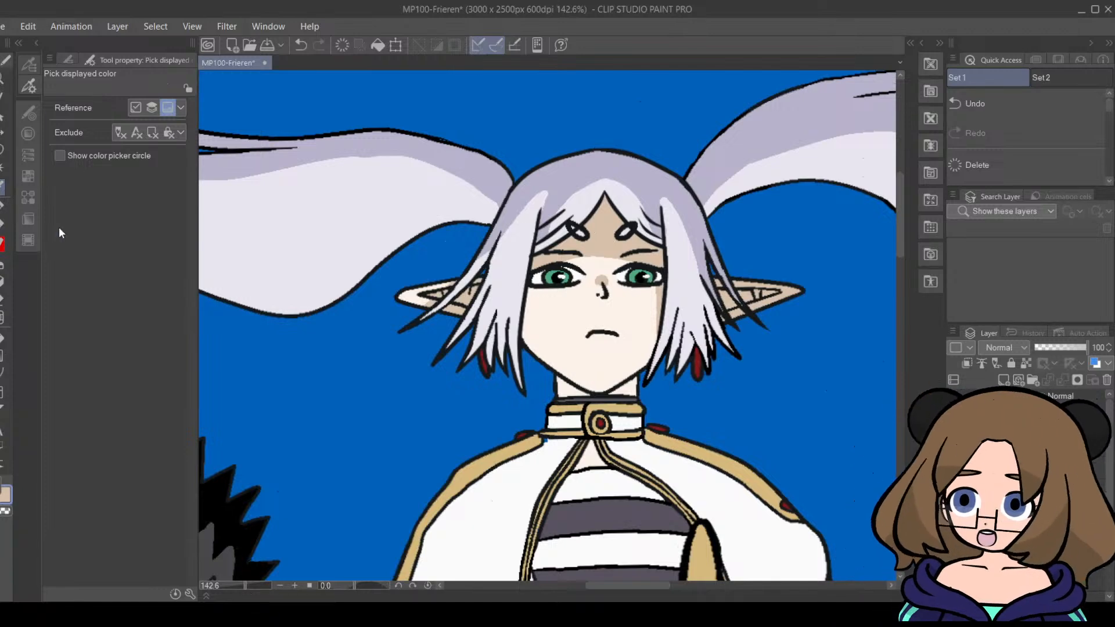
left_click(5, 209)
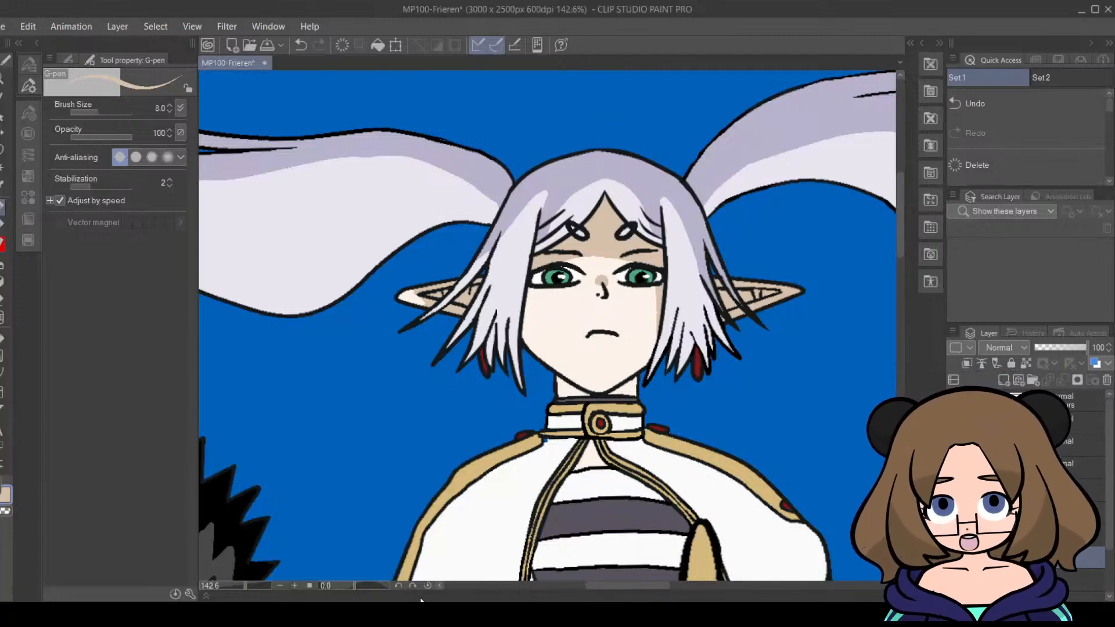
left_click_drag(249, 590, 256, 589)
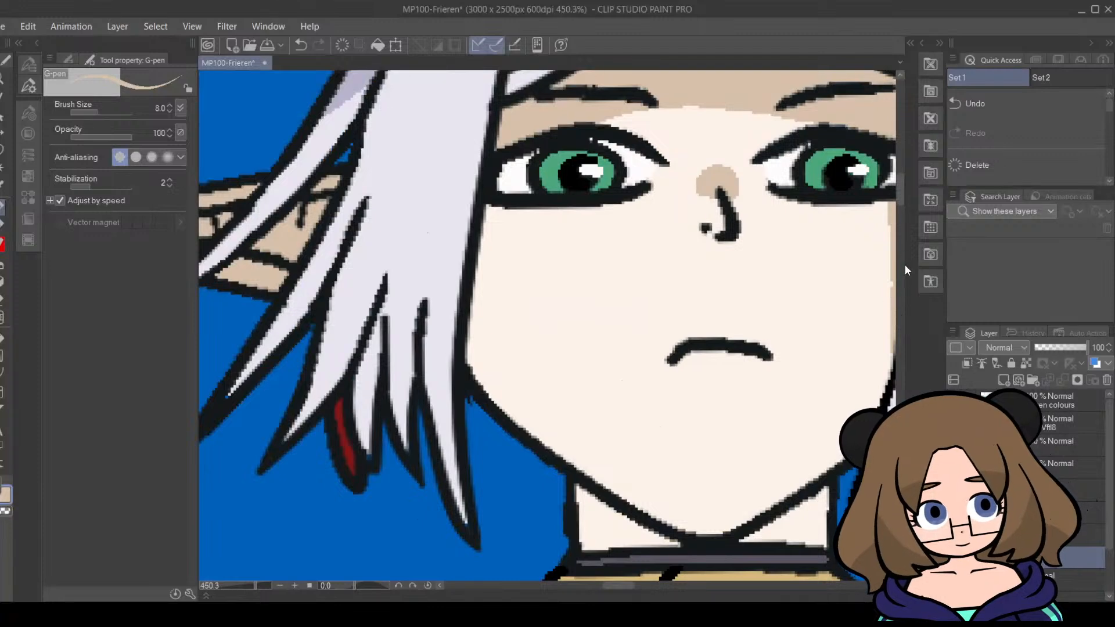
left_click_drag(904, 191, 902, 215)
mouse_move(592, 175)
left_mouse_down()
mouse_move(673, 173)
mouse_move(589, 152)
left_mouse_up()
mouse_move(744, 171)
left_mouse_down()
mouse_move(810, 171)
mouse_move(783, 158)
mouse_move(846, 176)
mouse_move(782, 158)
mouse_move(814, 162)
mouse_move(803, 153)
mouse_move(816, 152)
mouse_move(796, 152)
mouse_move(821, 128)
mouse_move(852, 133)
mouse_move(824, 146)
left_mouse_up()
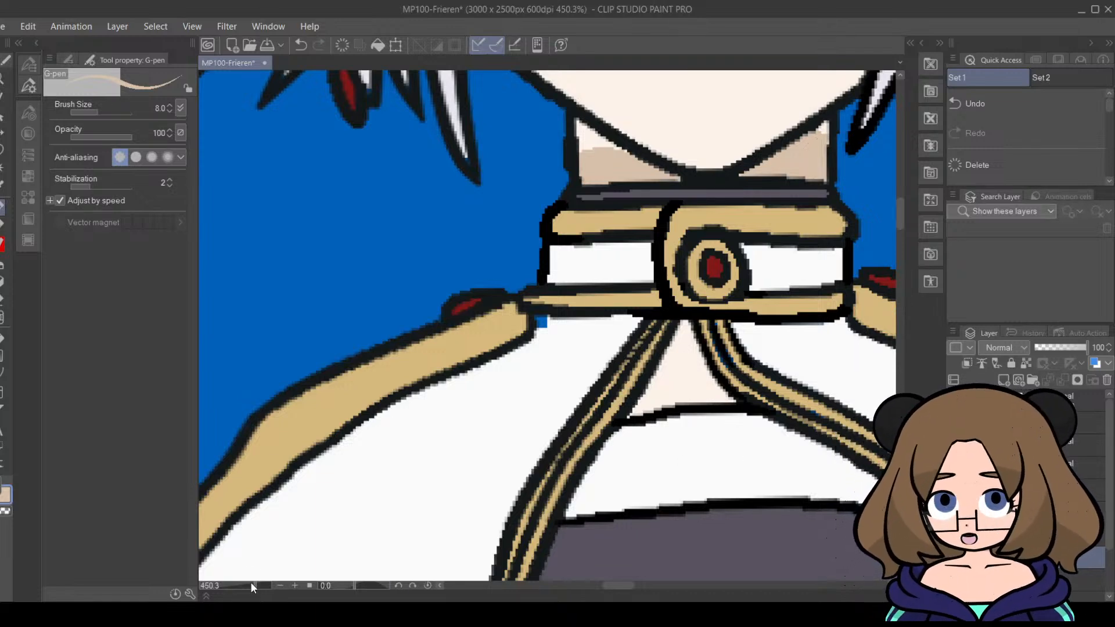
Step: Extend the tan forehead shadow down between the eyes to join the nose shadow, and save the illustration
left_click_drag(254, 584, 245, 587)
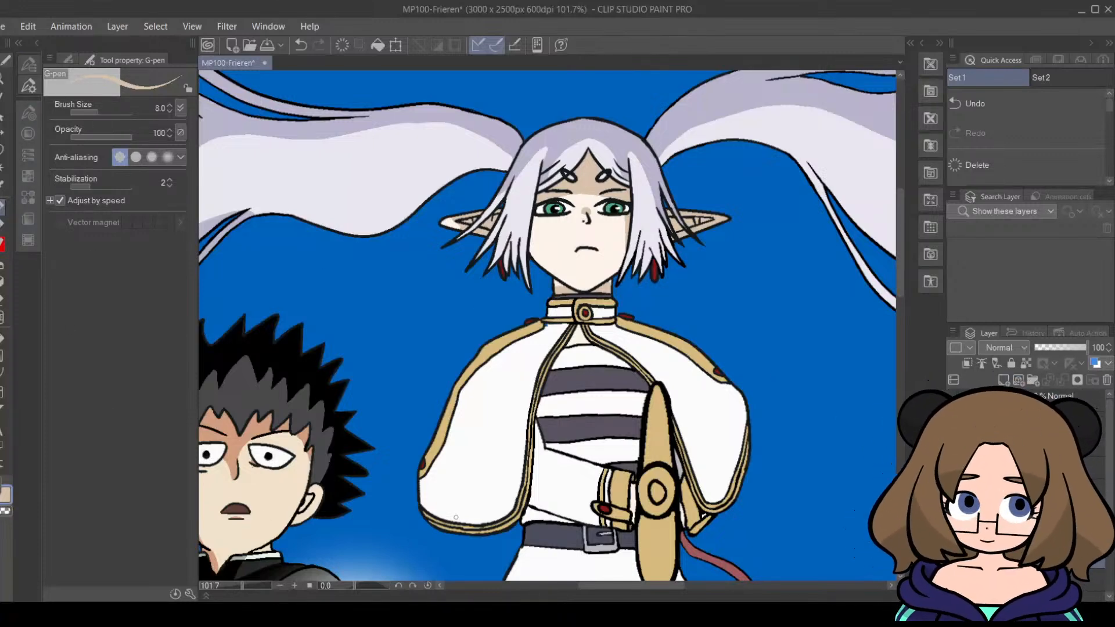
left_click_drag(243, 585, 250, 586)
left_click_drag(901, 242, 902, 215)
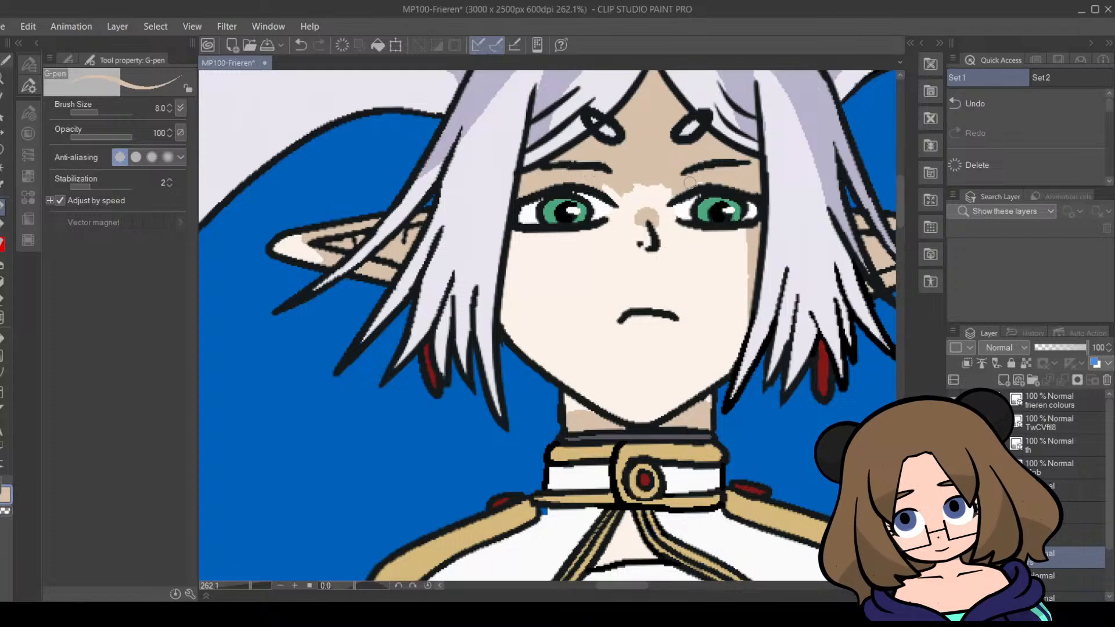
mouse_move(663, 188)
left_mouse_down()
mouse_move(652, 209)
mouse_move(646, 182)
mouse_move(627, 197)
mouse_move(622, 189)
left_mouse_up()
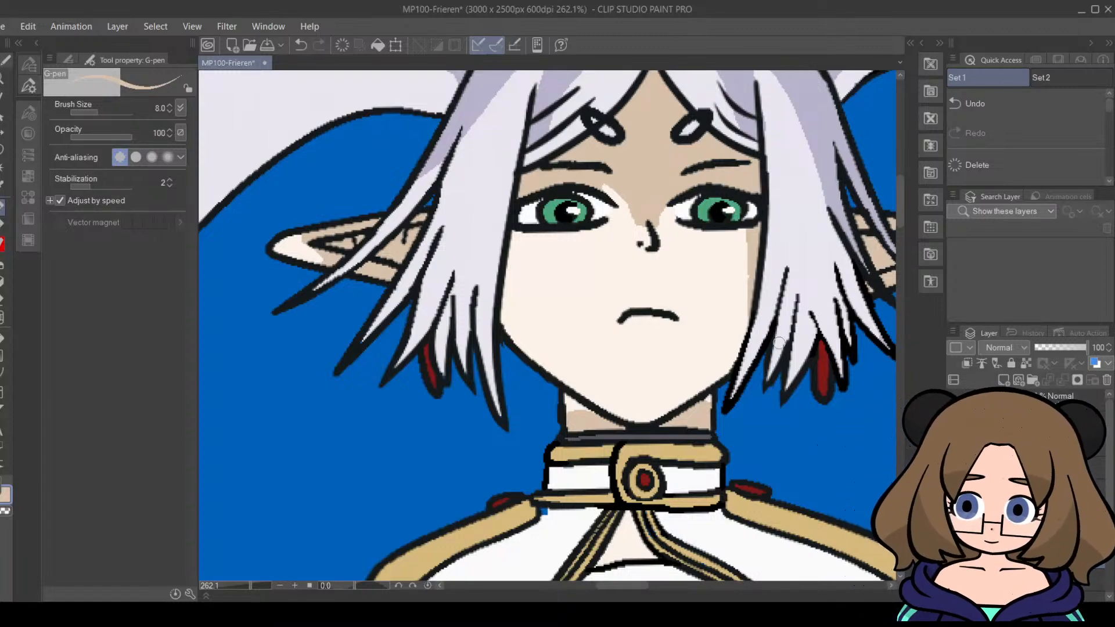
left_click_drag(250, 586, 232, 583)
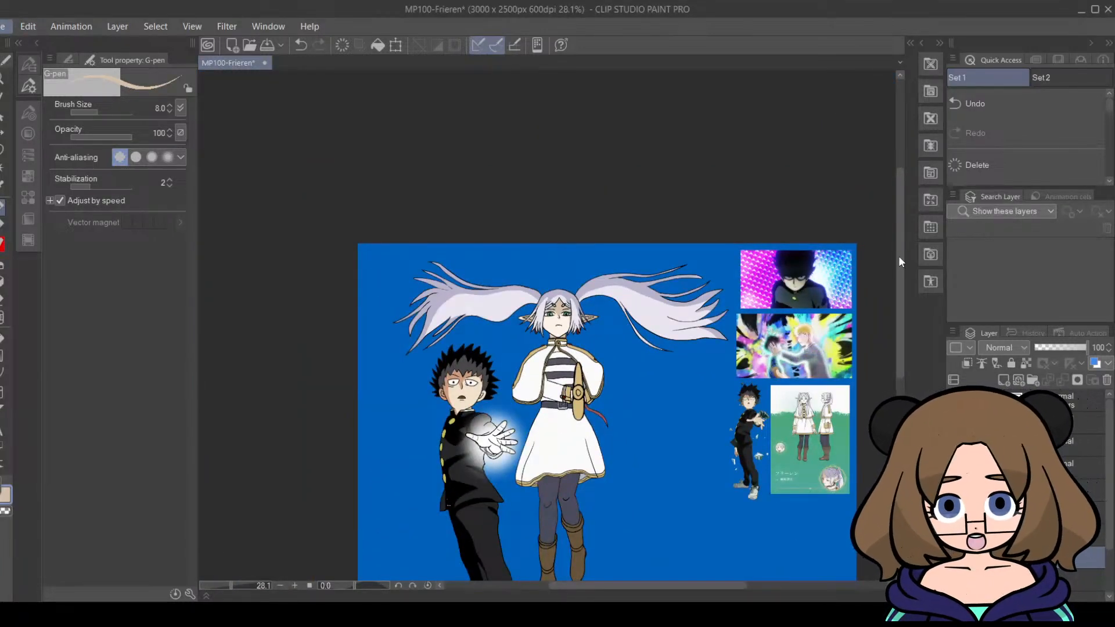
key("ctrl+s")
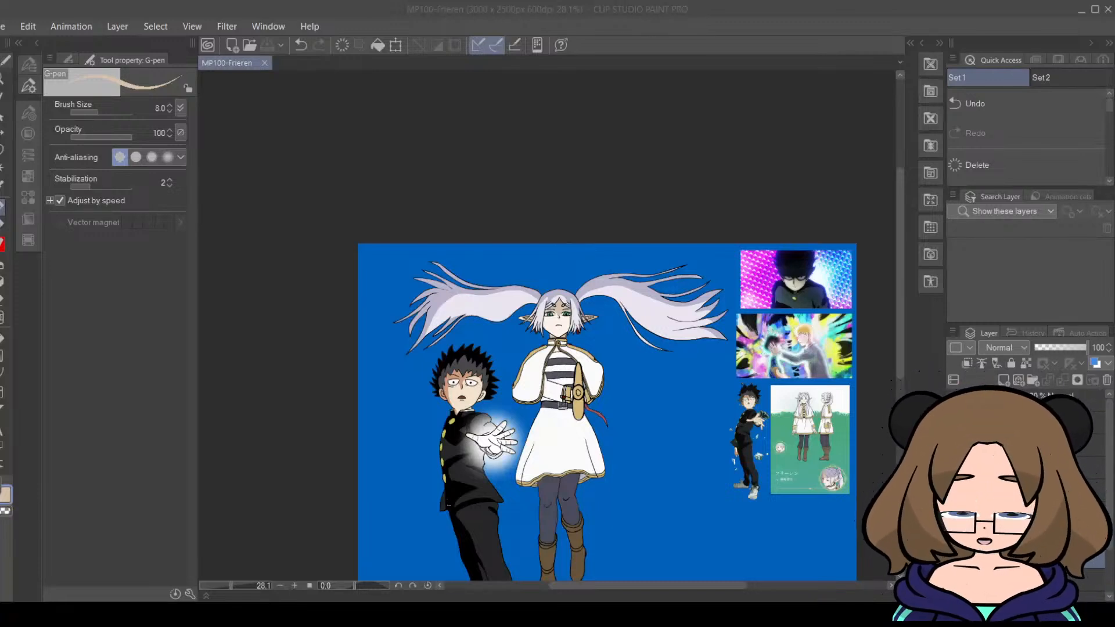
Step: Pick white and paint thin highlights down both of Frieren's red earrings with the G-pen at size 8.0
left_click(659, 594)
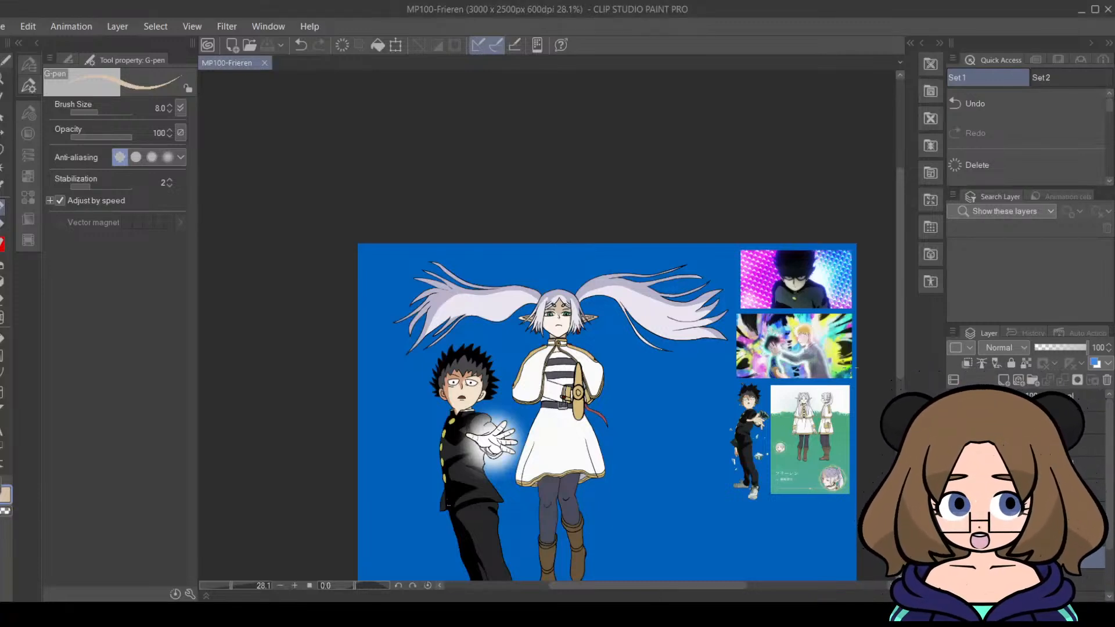
left_click_drag(899, 244, 898, 293)
left_click(235, 588)
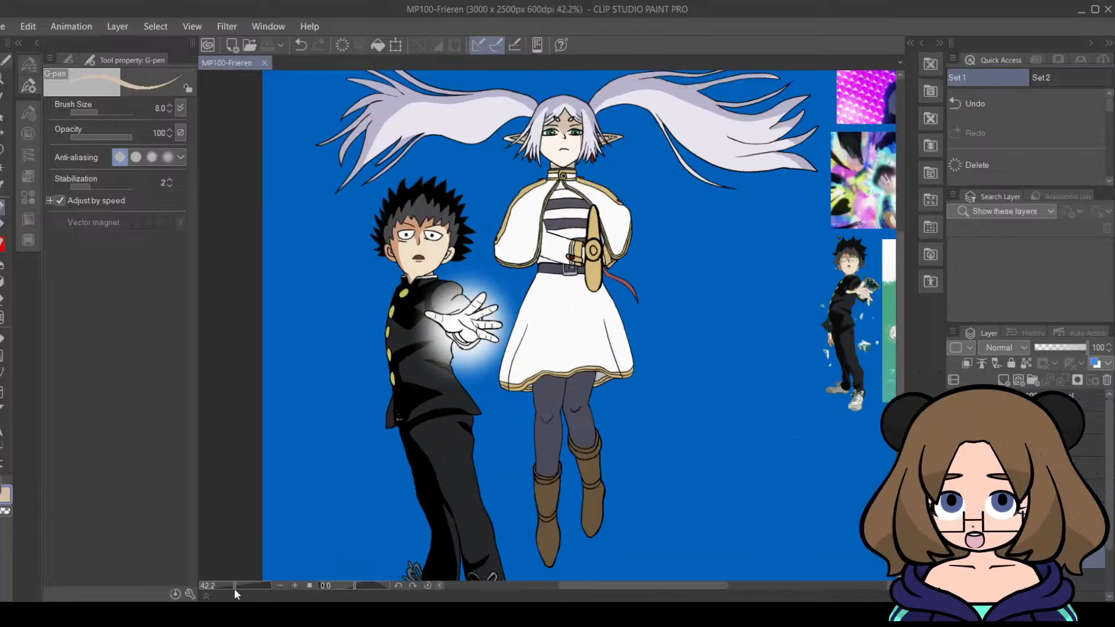
left_click_drag(234, 588, 242, 586)
left_click_drag(904, 329, 906, 244)
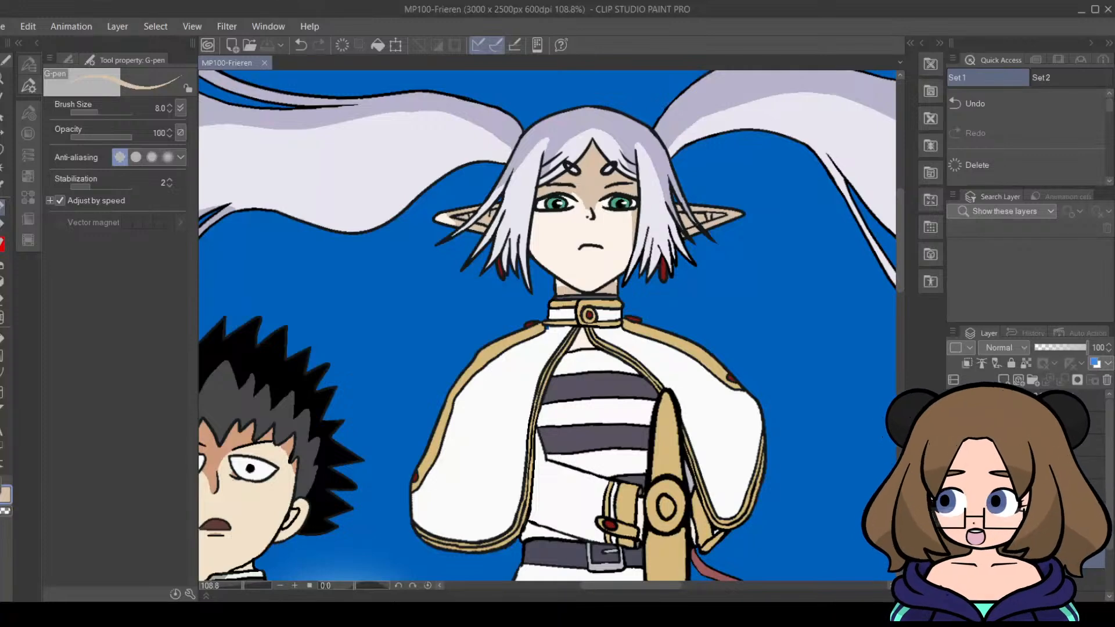
left_click(2, 187)
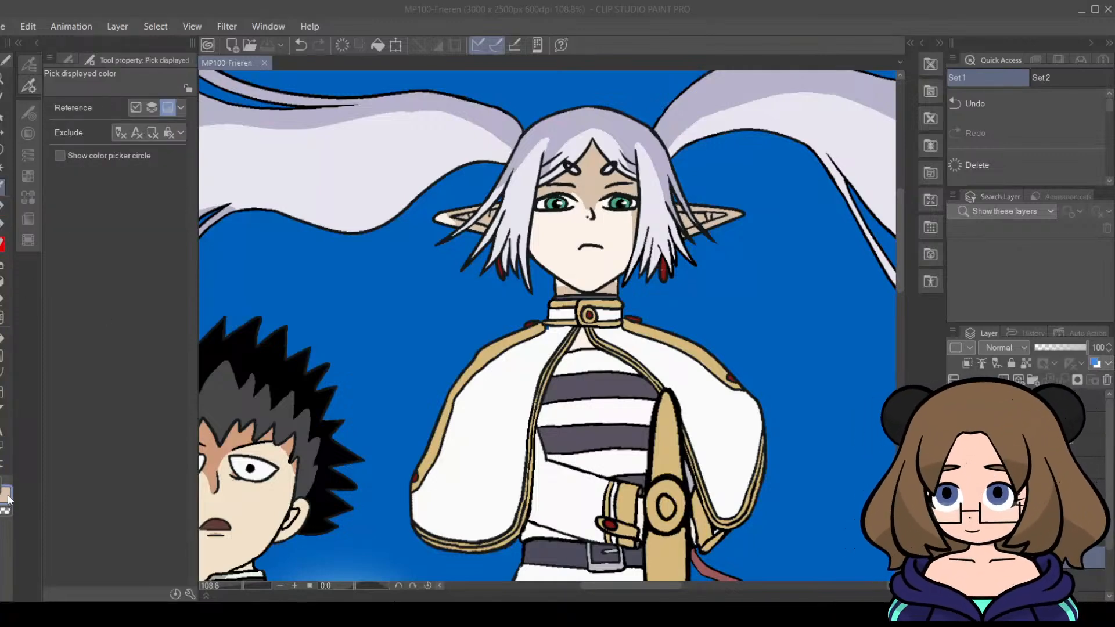
left_click(473, 169)
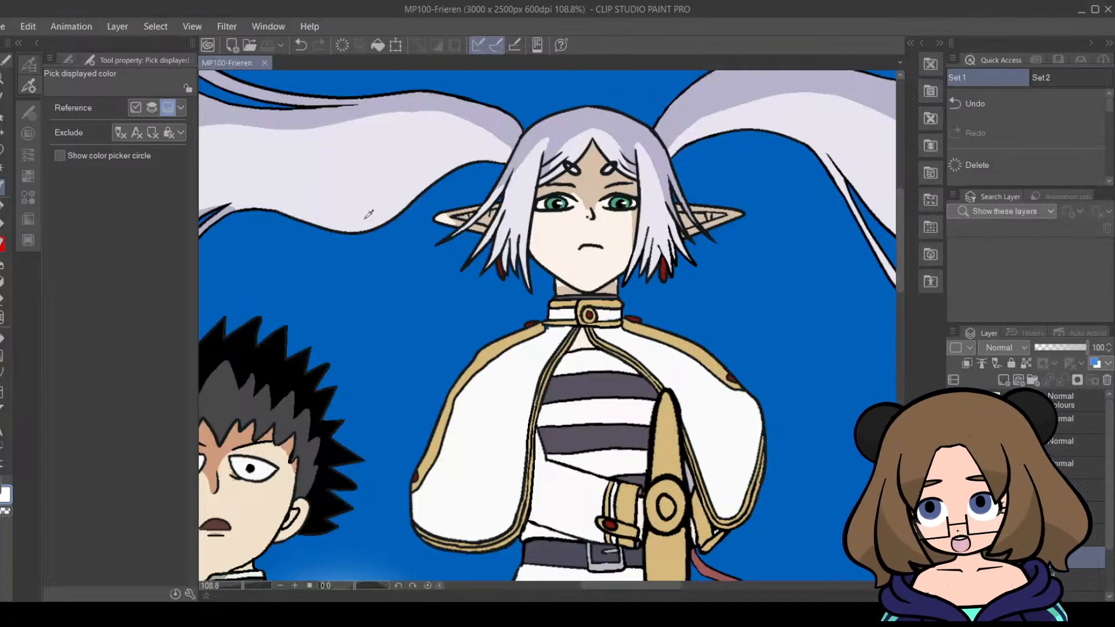
key("p")
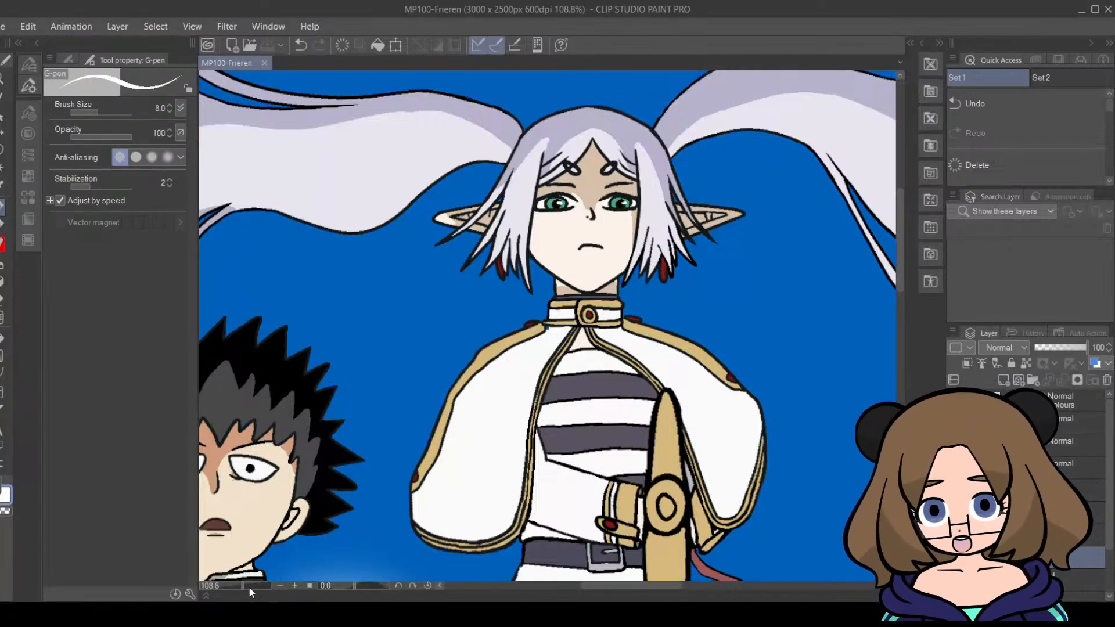
left_click_drag(249, 586, 252, 586)
left_click_drag(900, 227, 901, 215)
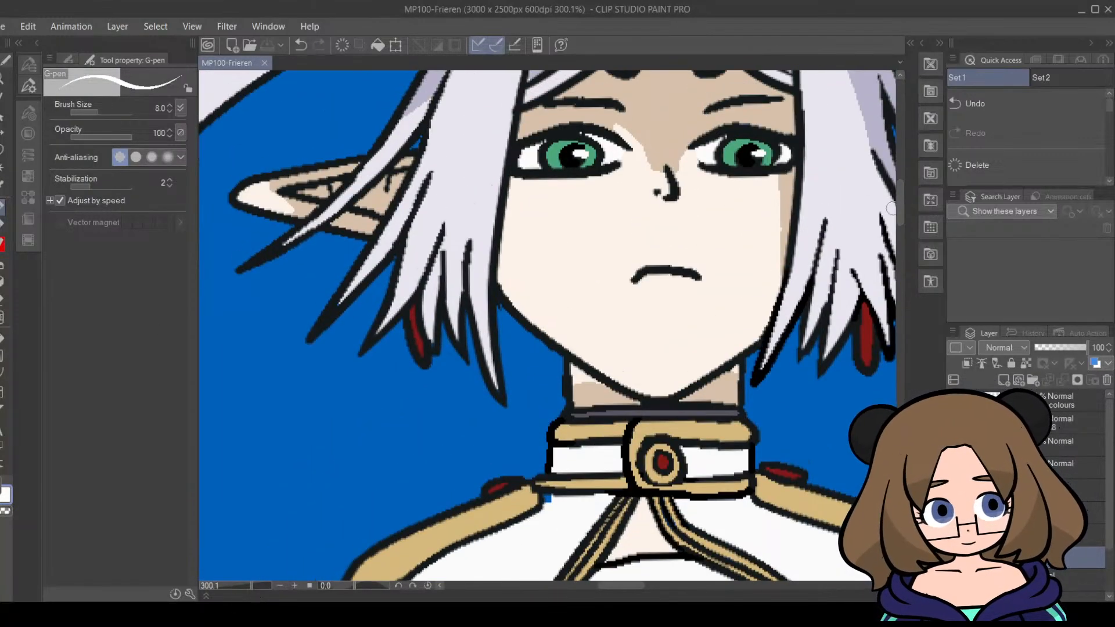
left_click(863, 334)
left_click_drag(865, 346, 866, 365)
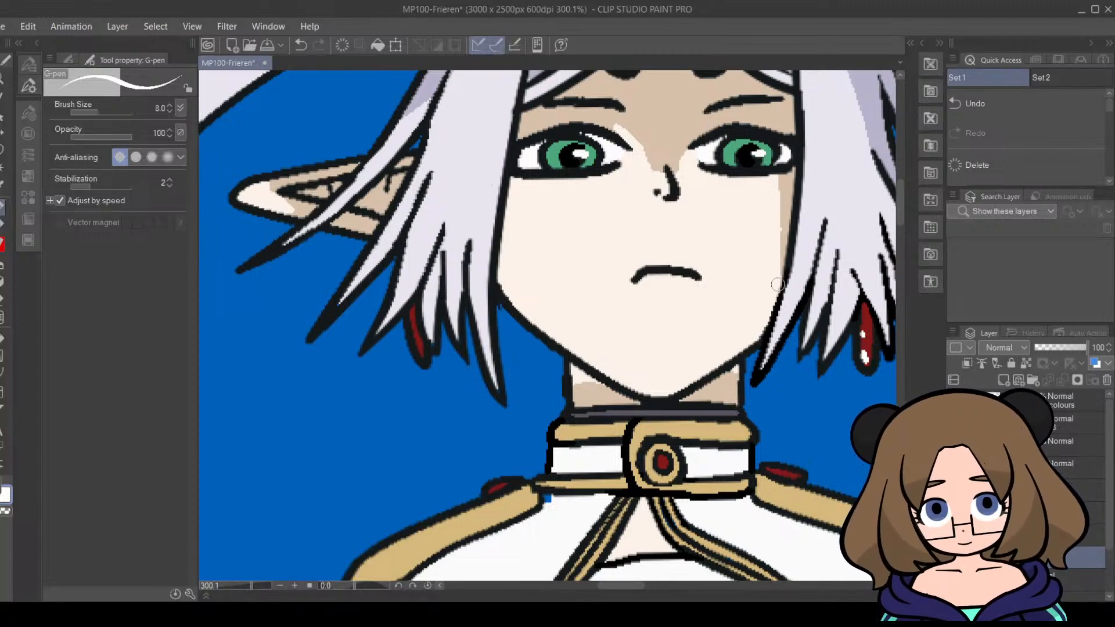
left_click_drag(863, 309, 867, 362)
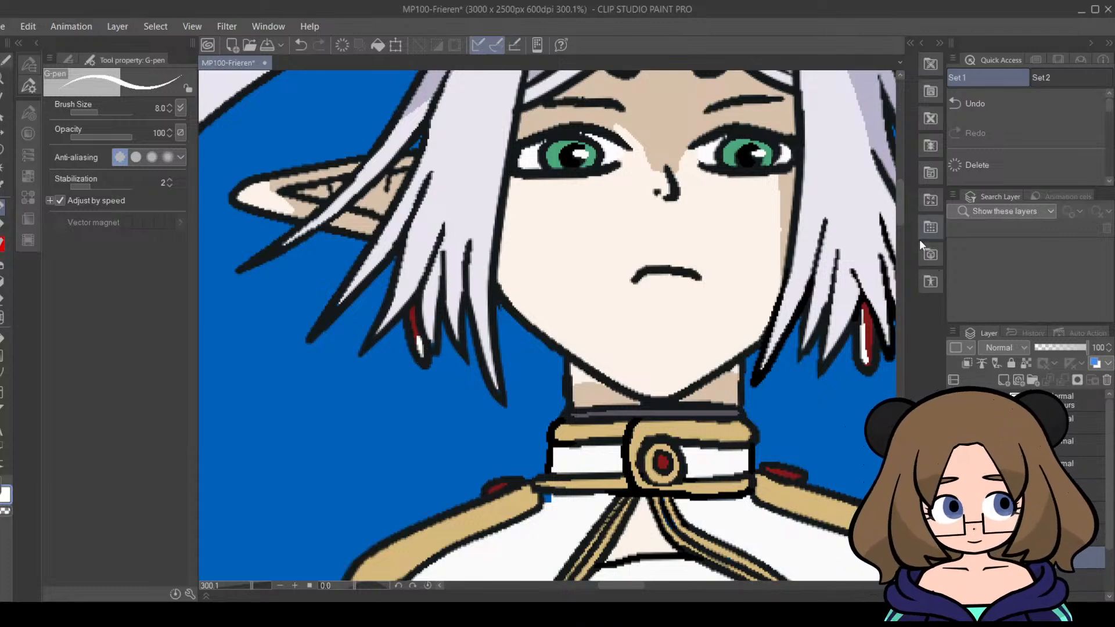
Step: Undo the stray stroke, add small white highlights at the lower left of both pupils on another layer, and save the illustration
scroll(900, 209, "up", 2)
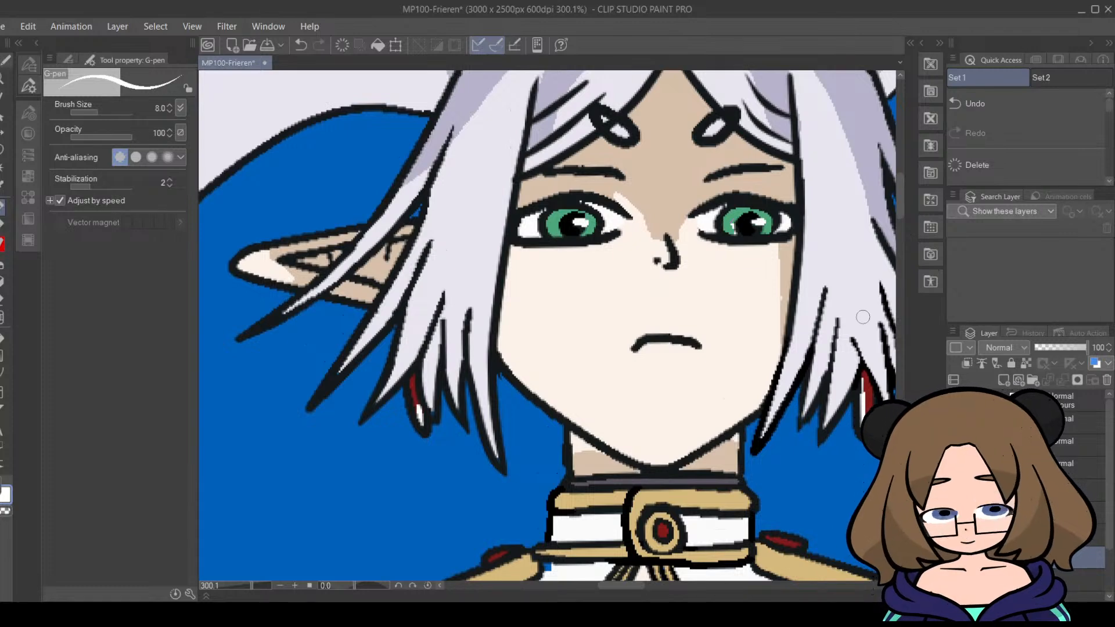
key("ctrl+z")
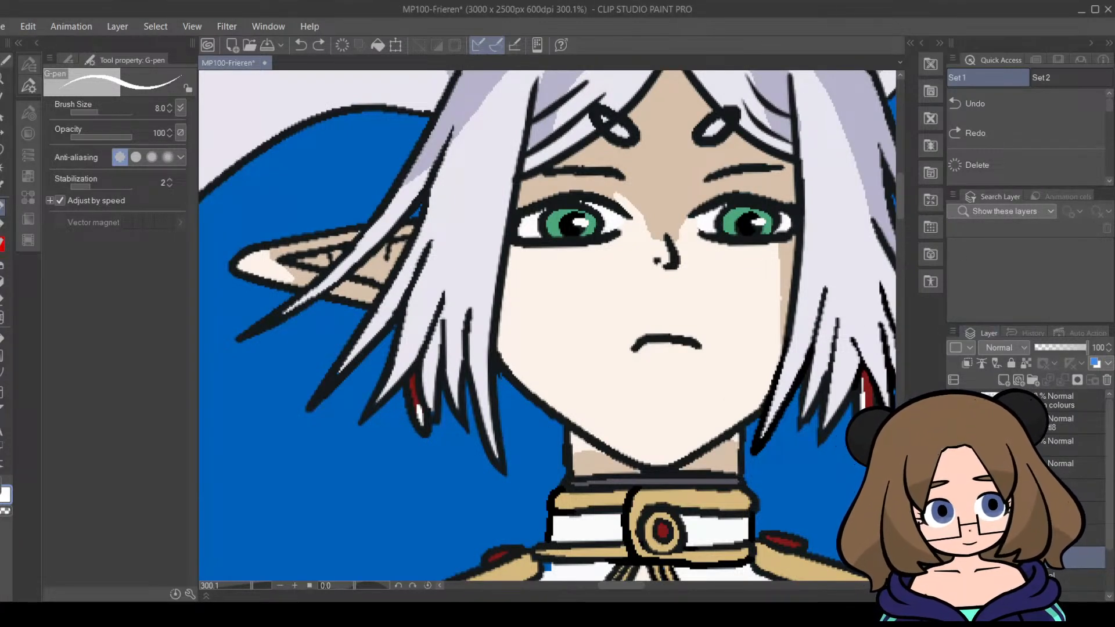
left_click(752, 224)
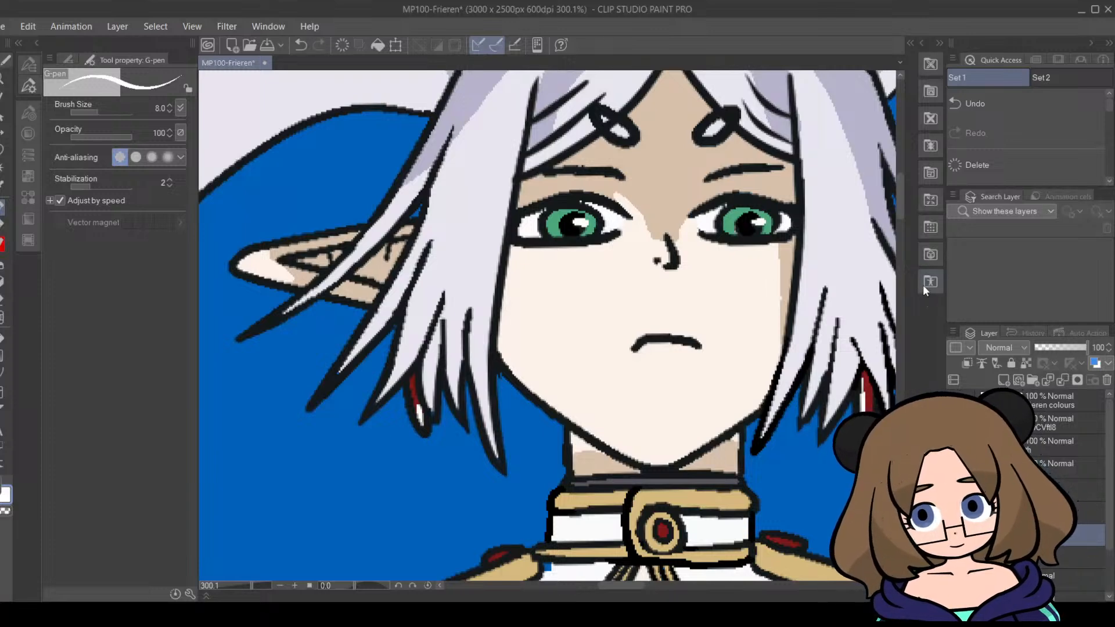
left_click(1011, 490)
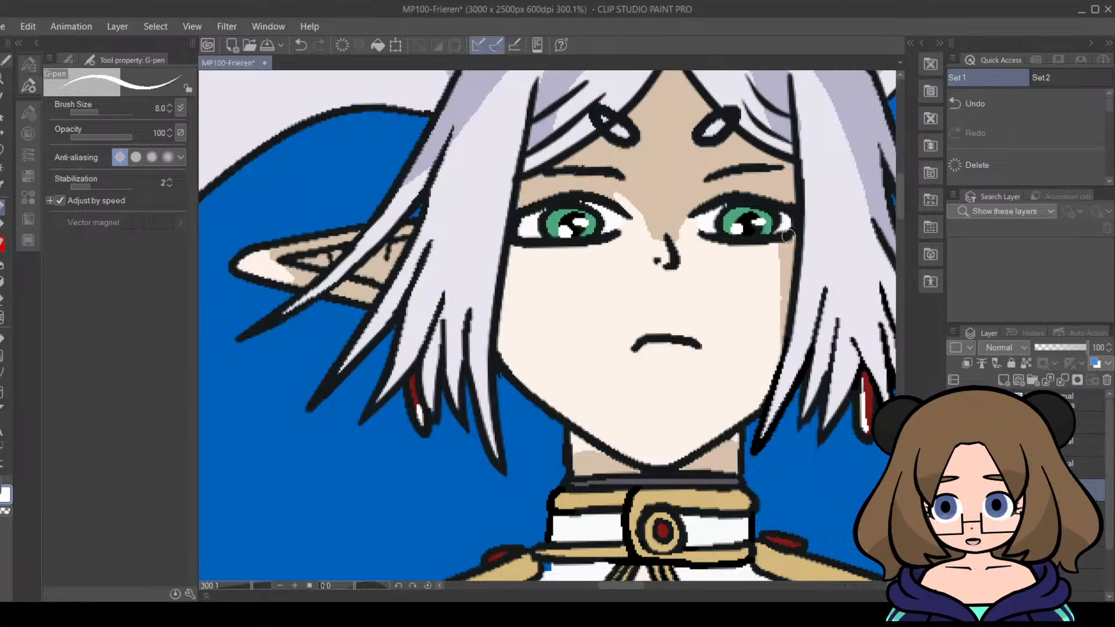
left_click_drag(252, 587, 237, 583)
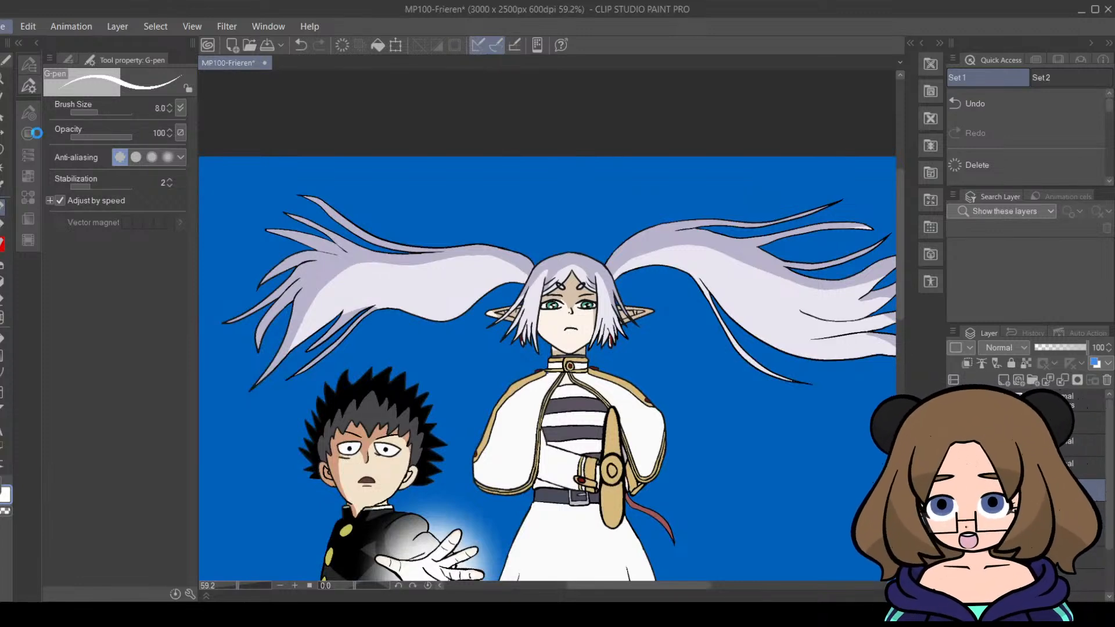
key("ctrl+s")
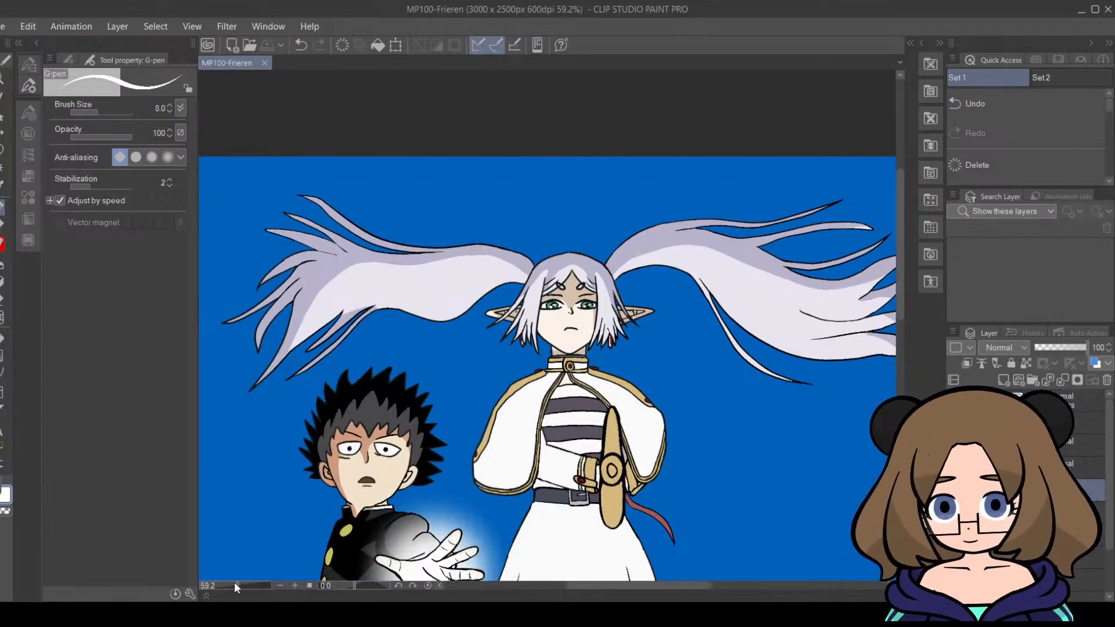
Step: Swap to black and paint over the upper-right white highlights in both of Frieren's pupils with the G-pen
left_click_drag(237, 586, 252, 586)
scroll(902, 218, "up", 3)
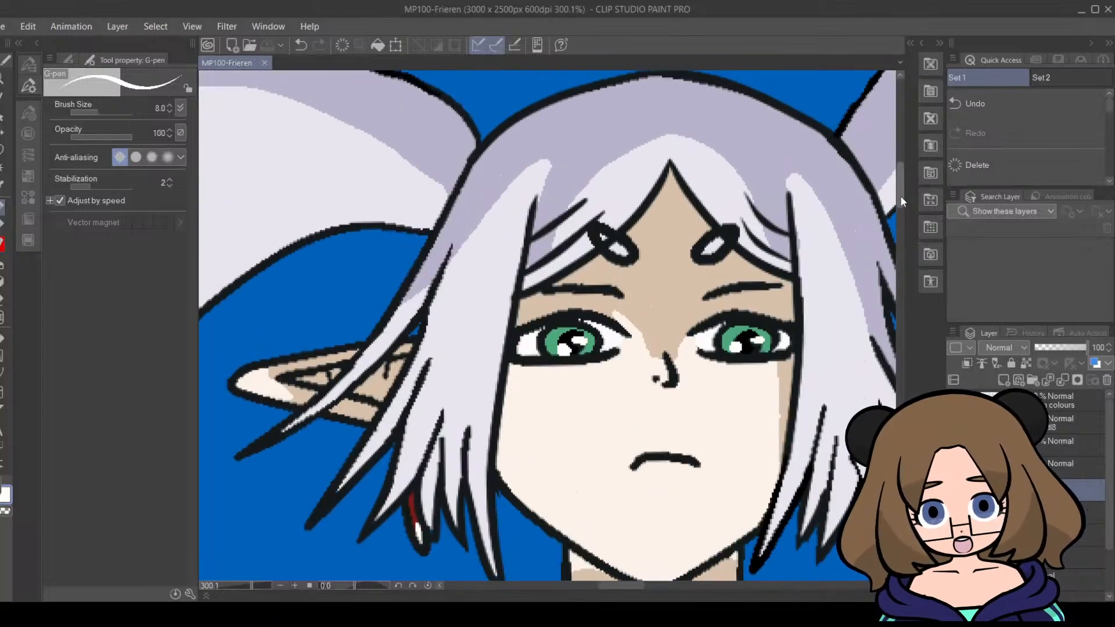
key("x")
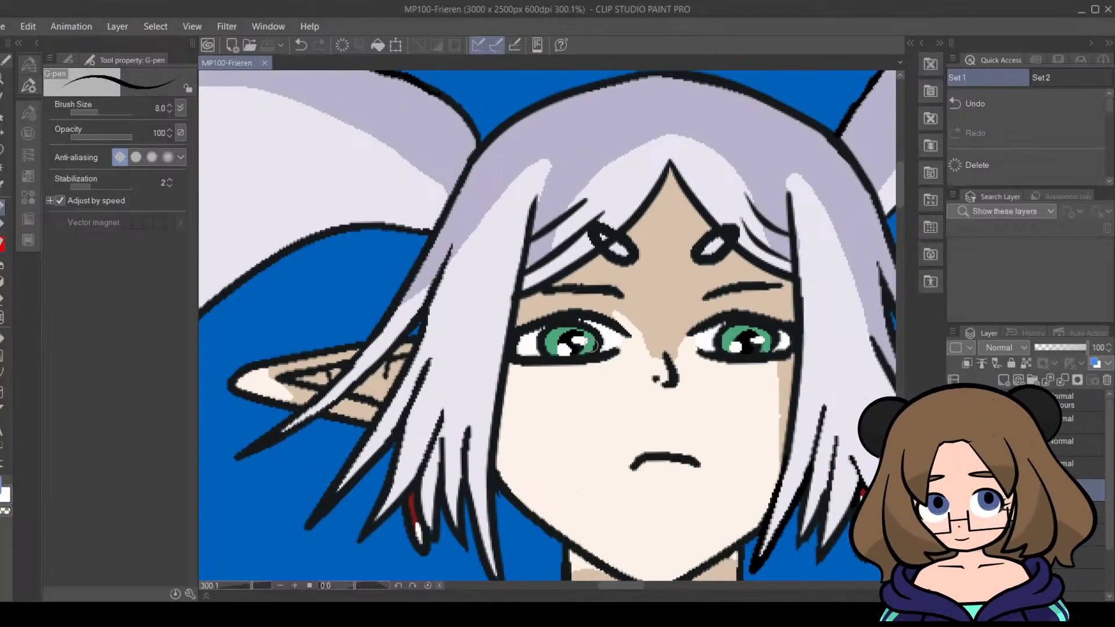
left_click(580, 340)
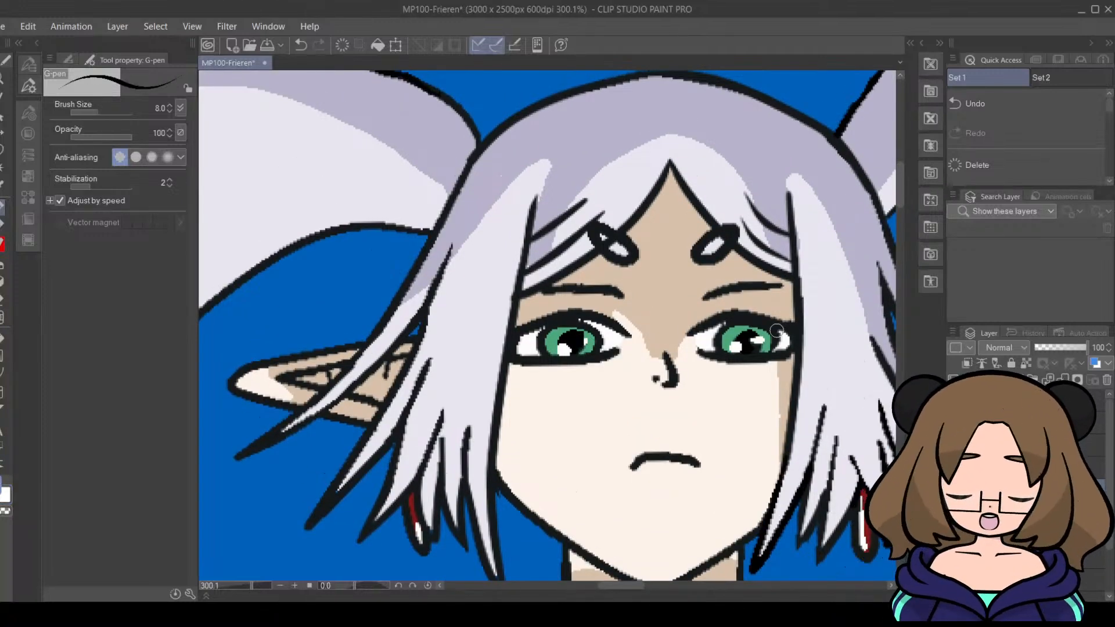
left_click_drag(754, 339, 754, 342)
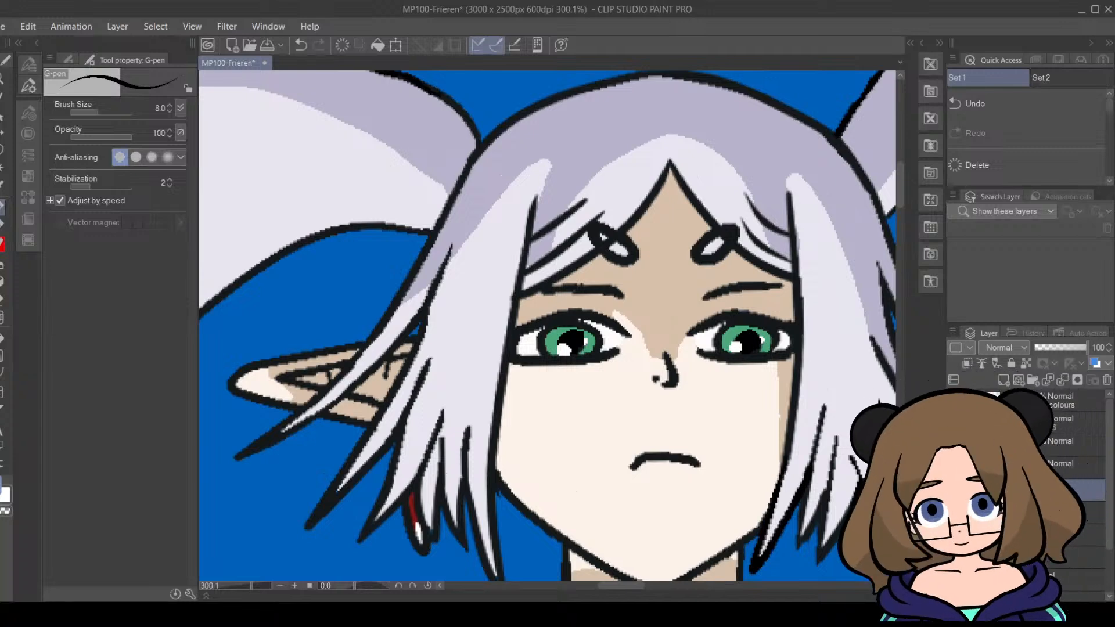
Step: Activate the colour picker to sample a displayed colour from the illustration
left_click(3, 189)
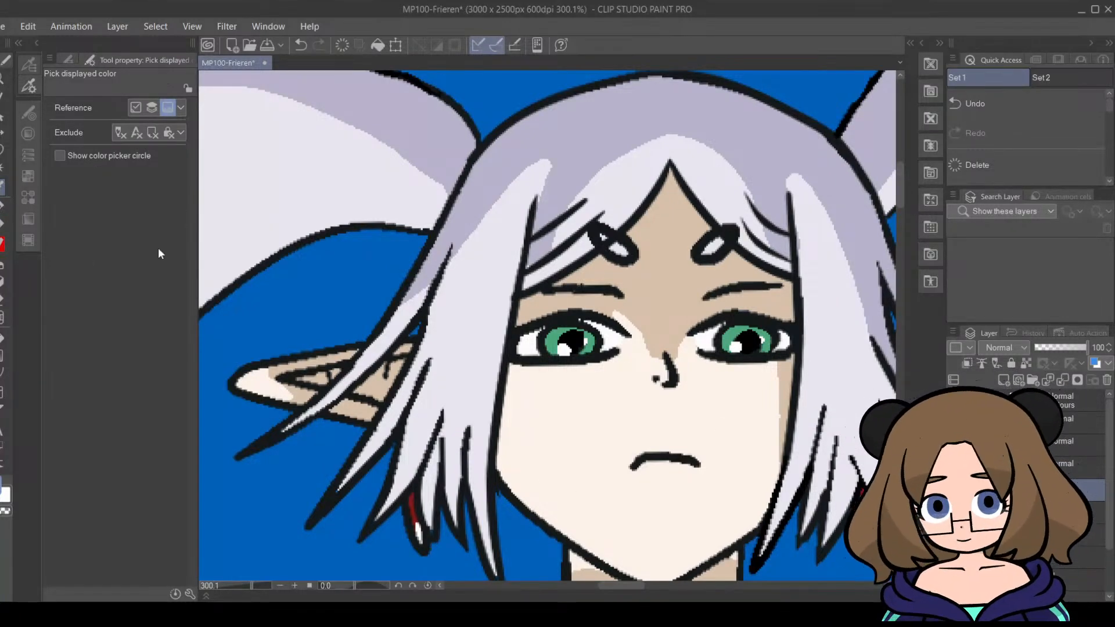
Step: Round out the pupils of both eyes with the G-pen in black at size 5, and cover the white speck in the left eye's upper lid
left_click(5, 207)
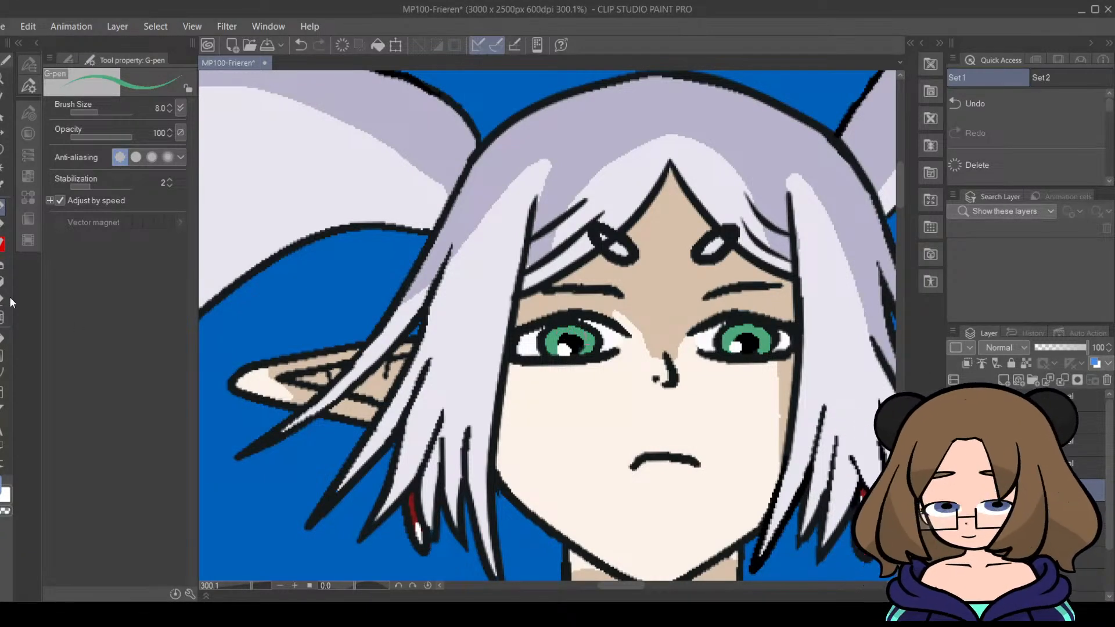
key("alt+Tab")
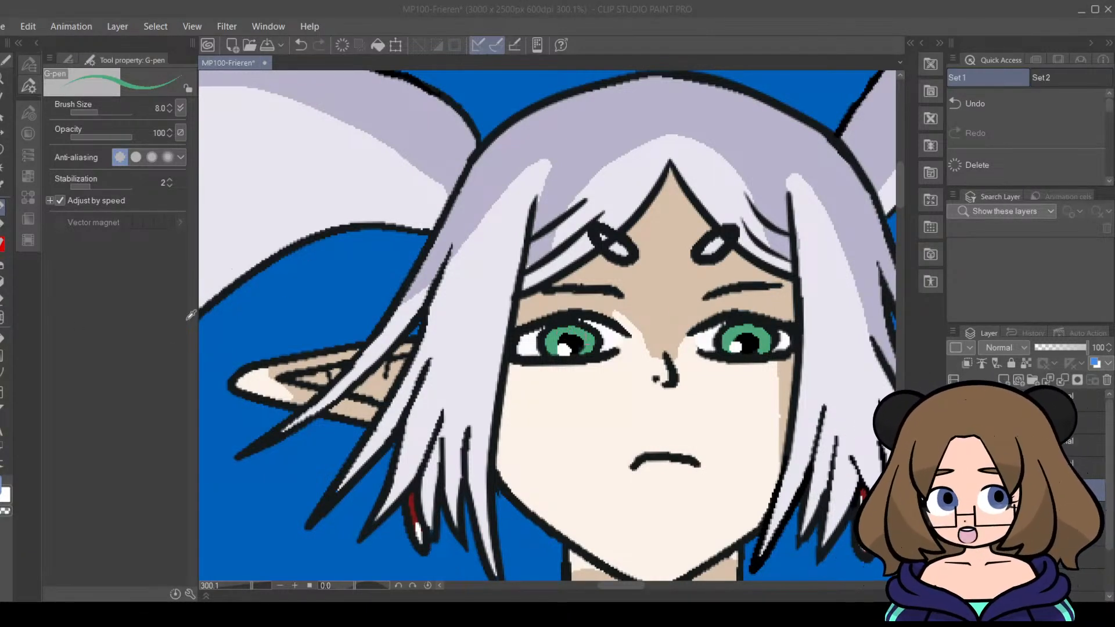
key("alt+Tab")
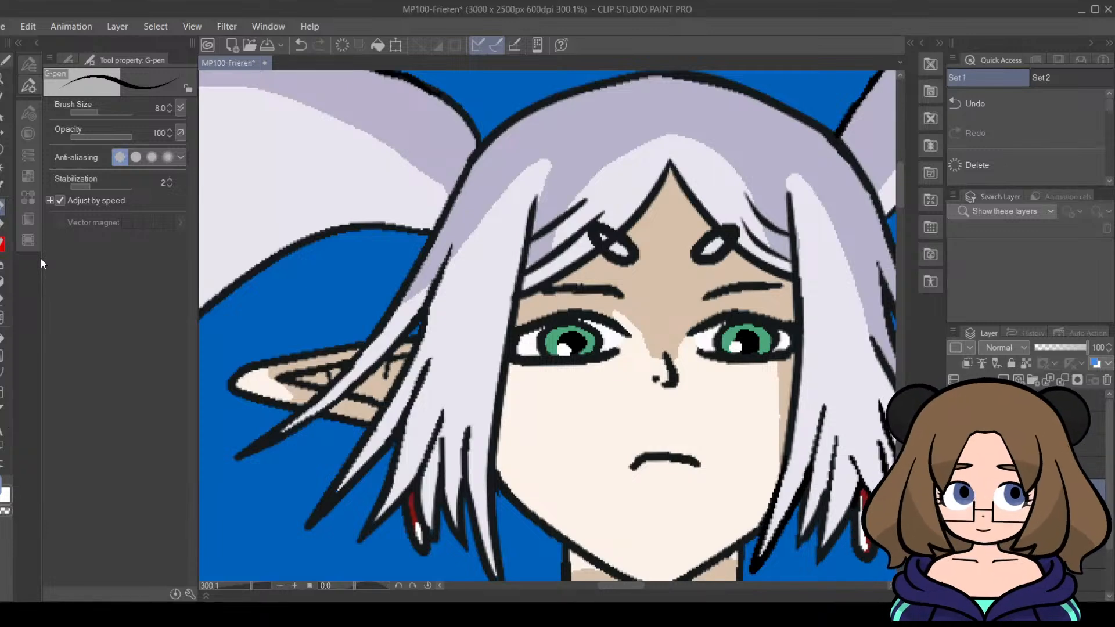
key("bracketleft")
key("bracketleft")
key("bracketleft")
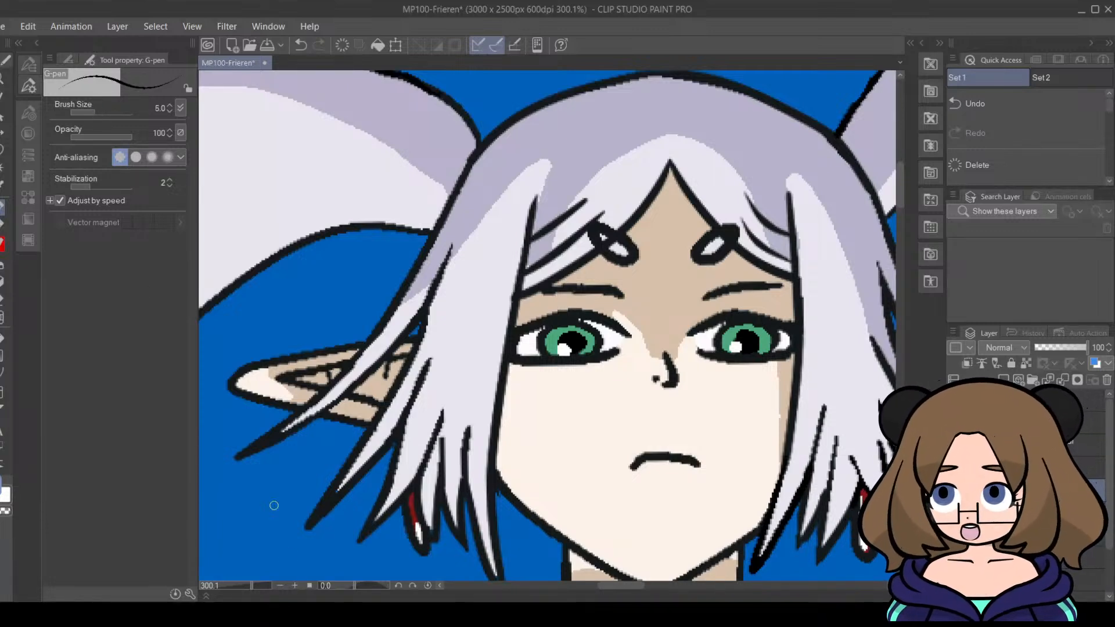
left_click(263, 589)
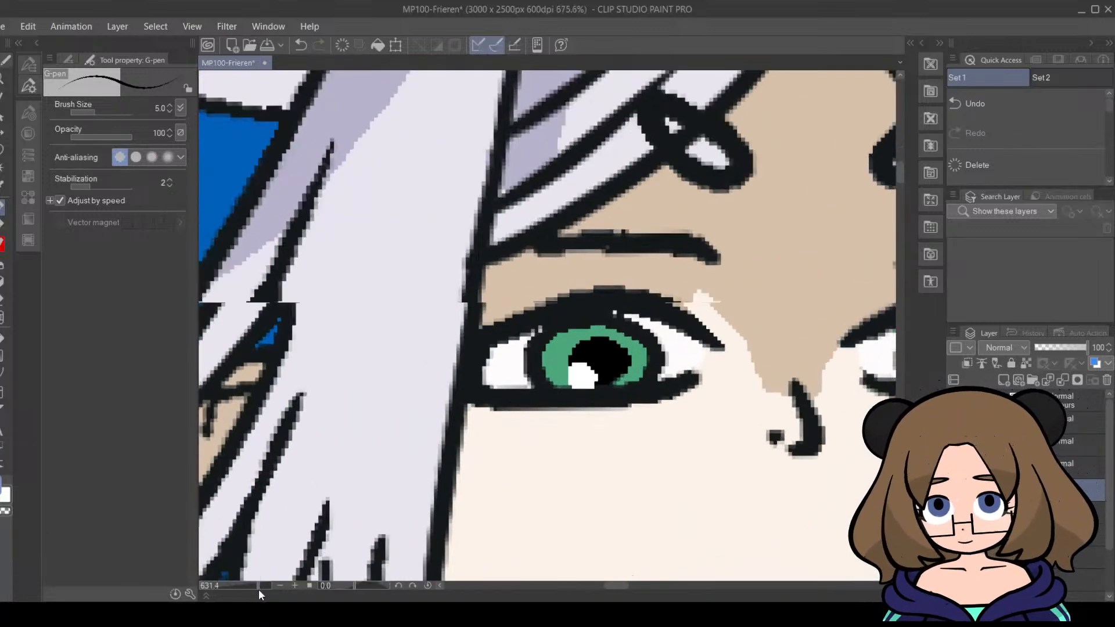
mouse_move(603, 354)
left_mouse_down()
mouse_move(624, 355)
mouse_move(629, 388)
left_mouse_up()
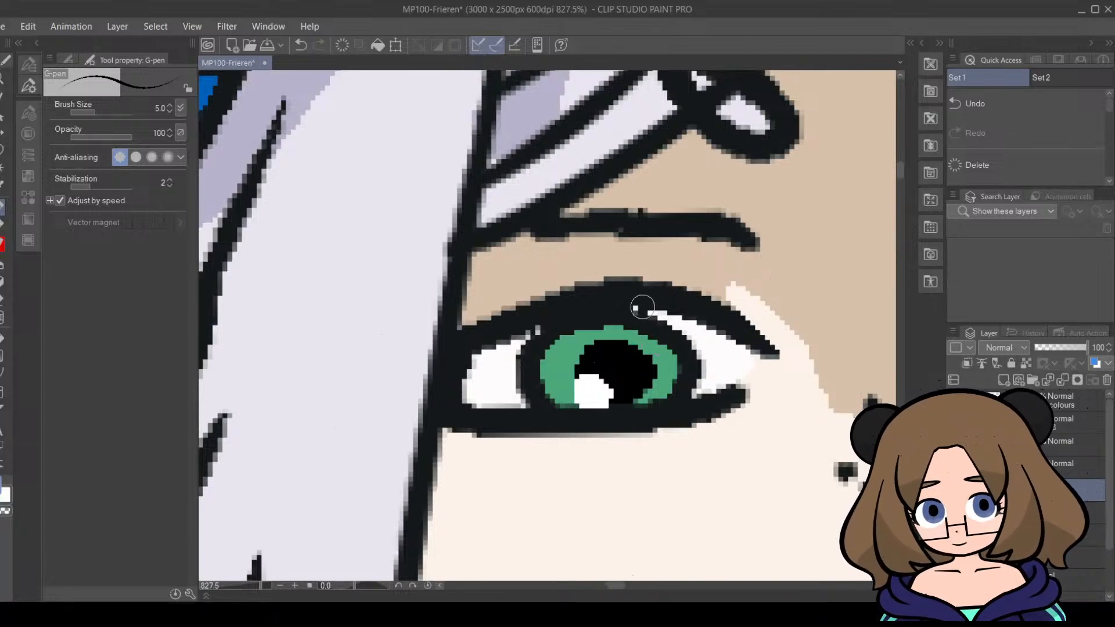
left_click(631, 306)
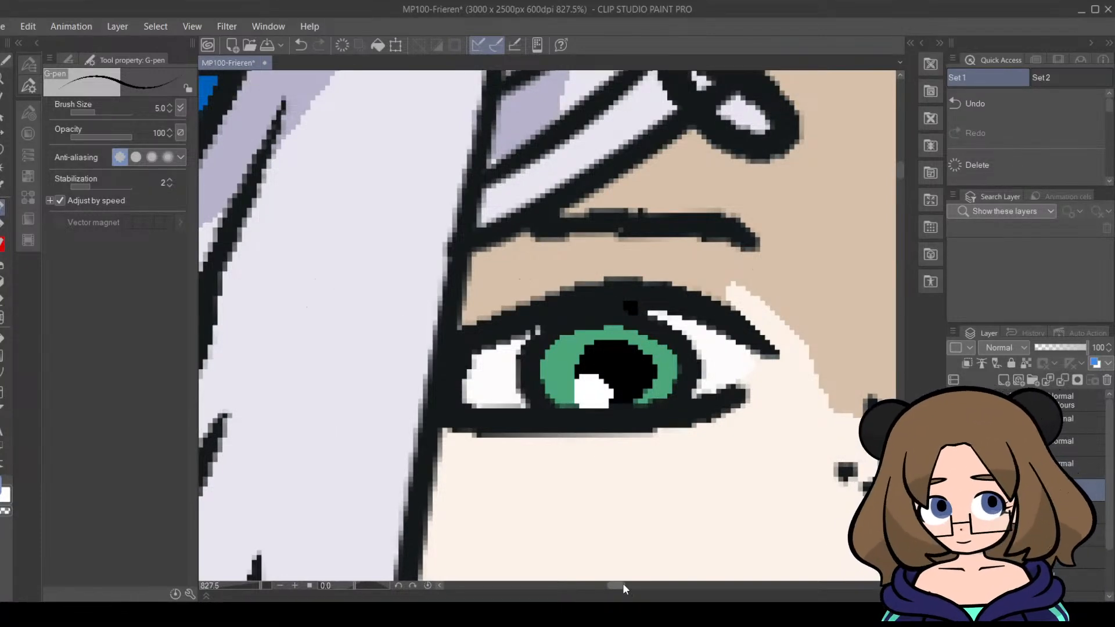
left_click_drag(622, 584, 637, 585)
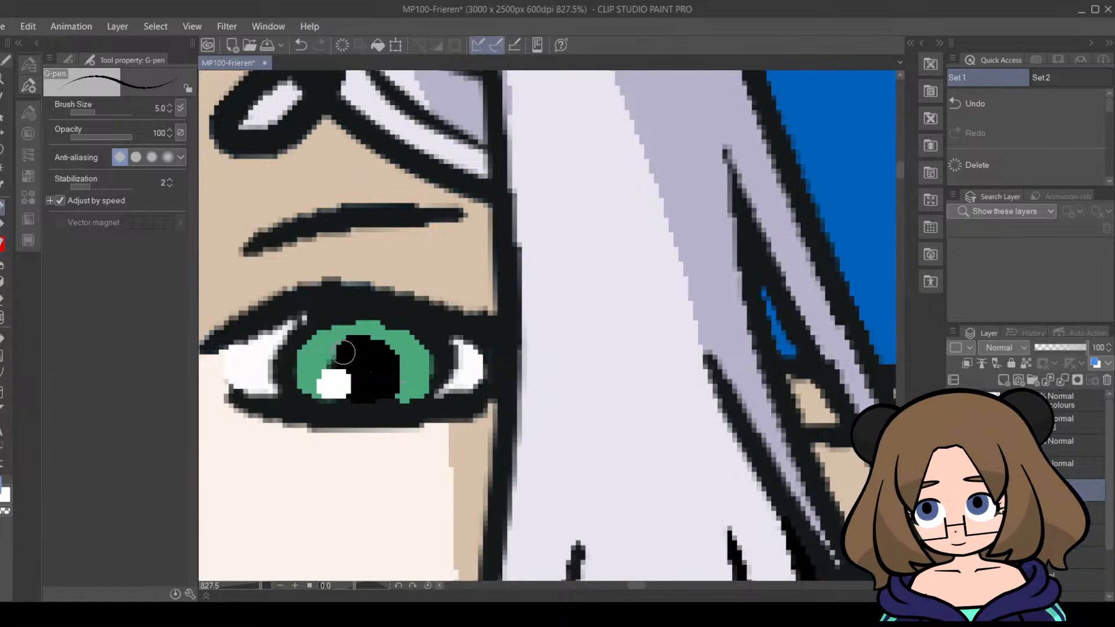
mouse_move(341, 354)
left_mouse_down()
mouse_move(383, 358)
mouse_move(373, 388)
mouse_move(399, 377)
left_mouse_up()
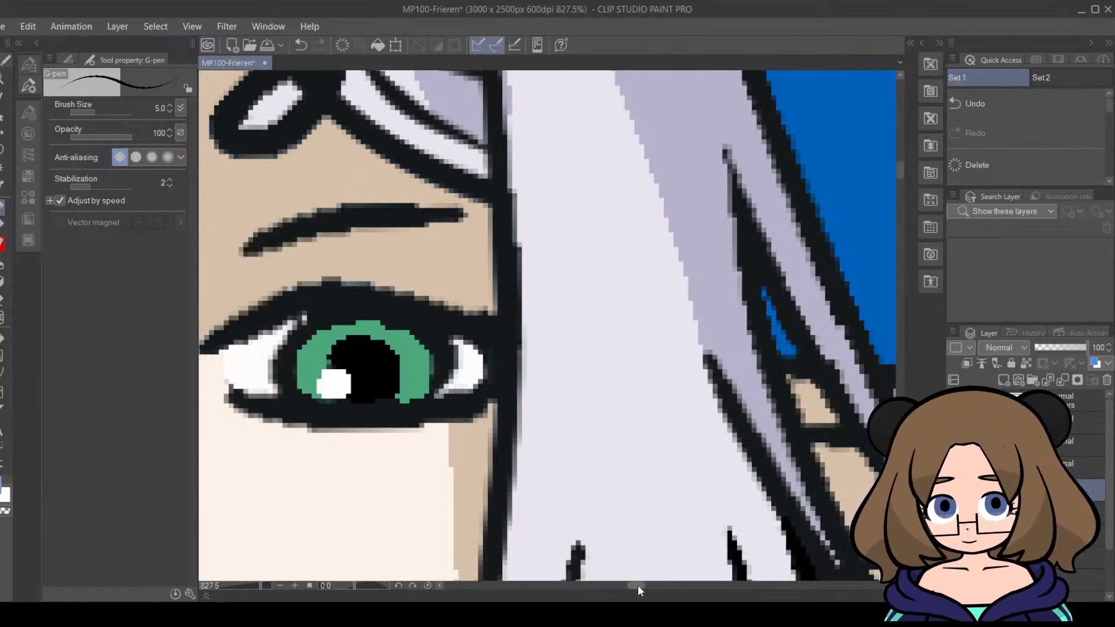
Step: Draw a thin white line between the right eye's iris and upper lid with the G-pen at size 1, joining both eye whites
left_click_drag(638, 585, 626, 583)
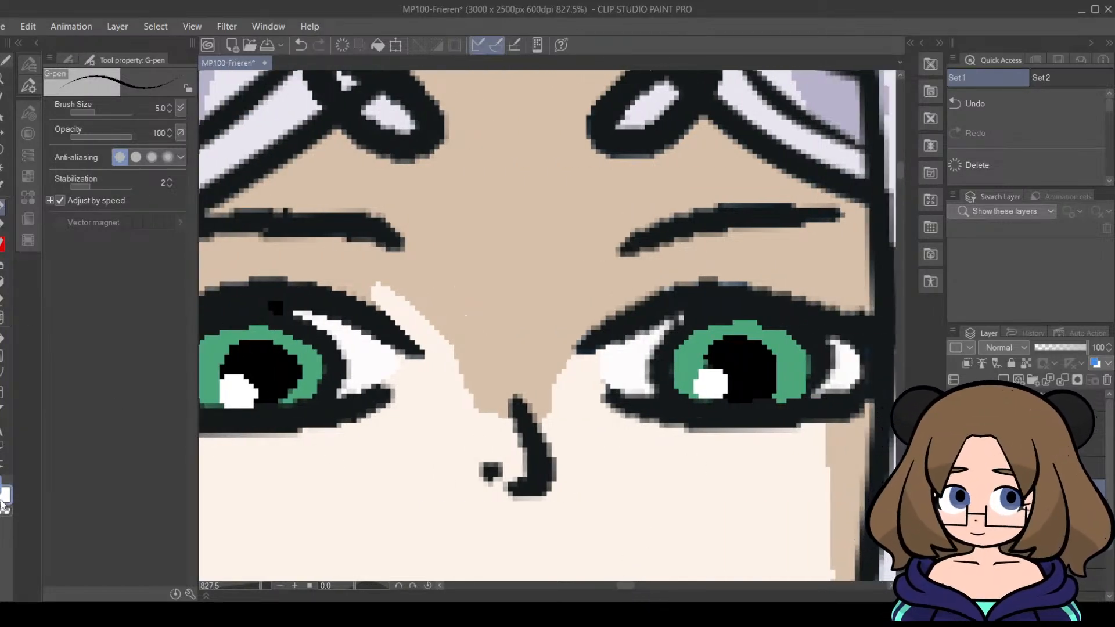
left_click(2, 188)
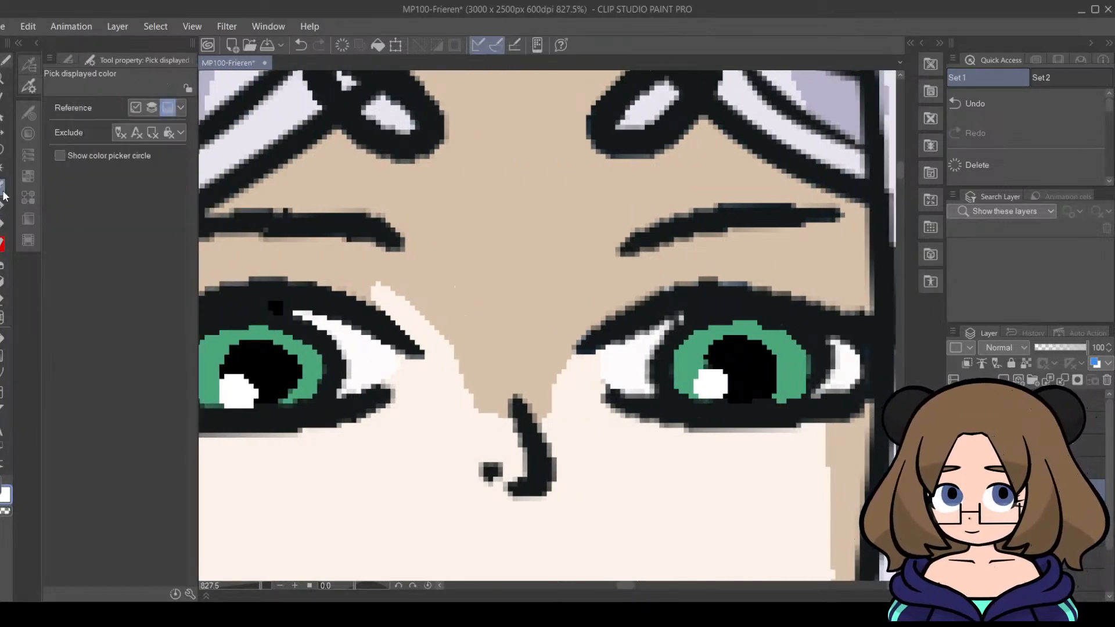
left_click(2, 207)
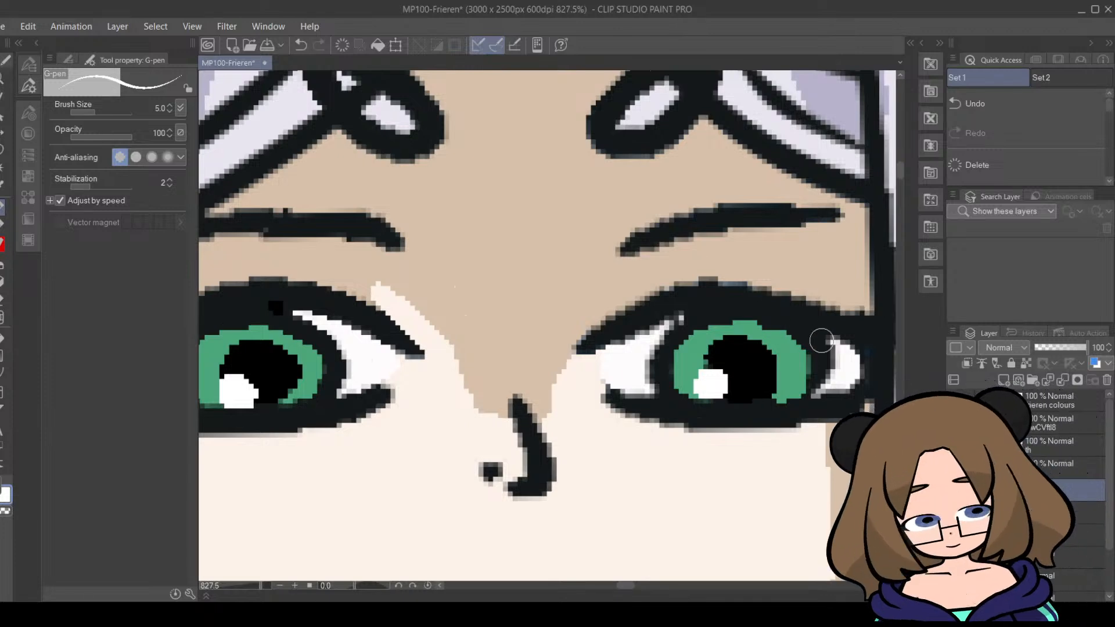
mouse_move(816, 336)
left_mouse_down()
mouse_move(761, 310)
mouse_move(674, 313)
mouse_move(653, 340)
left_mouse_up()
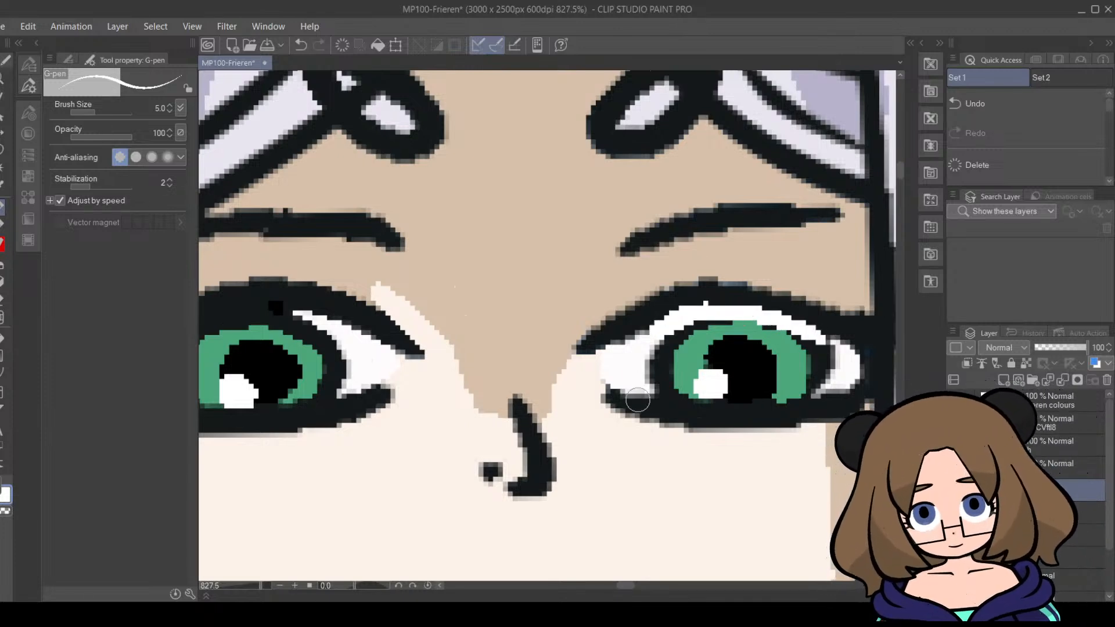
key("ctrl+z")
left_click(170, 111)
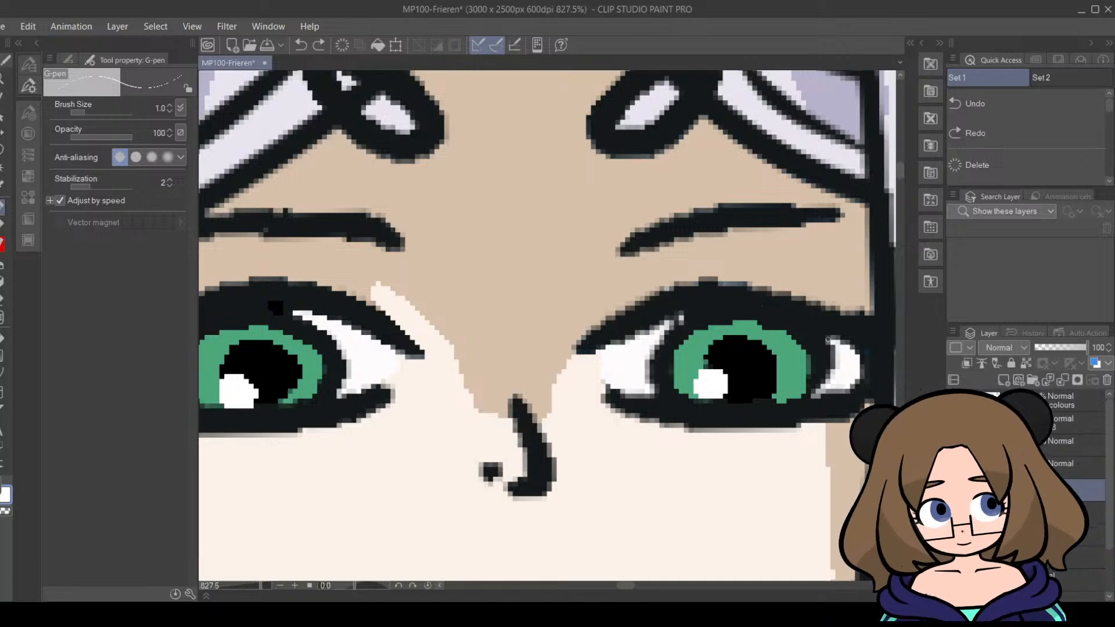
mouse_move(828, 341)
left_mouse_down()
mouse_move(745, 313)
mouse_move(677, 317)
left_mouse_up()
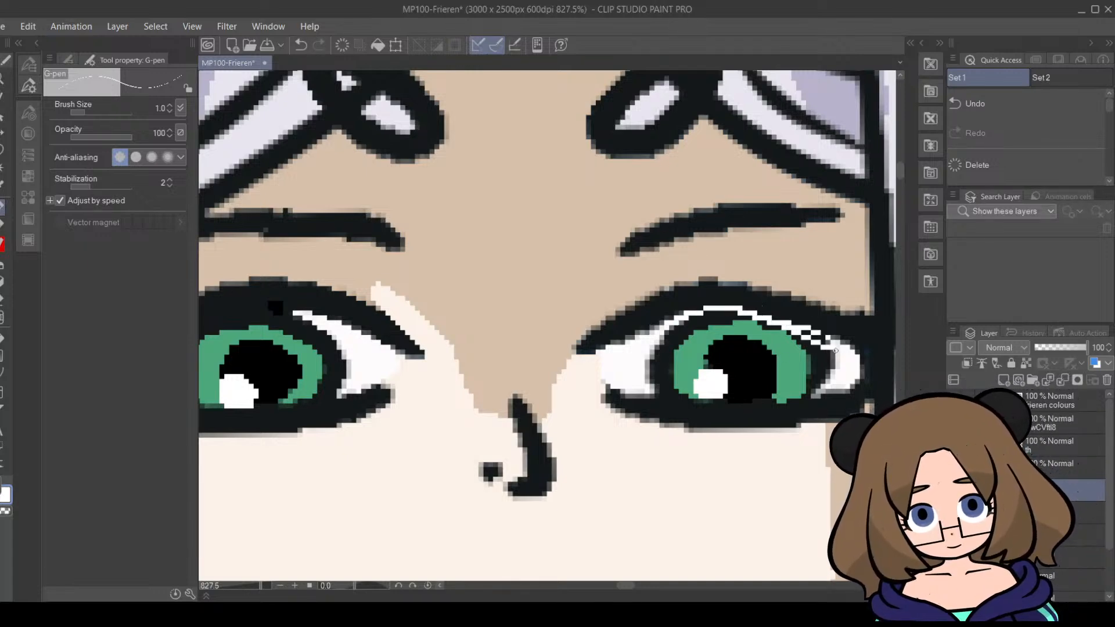
key("ctrl+z")
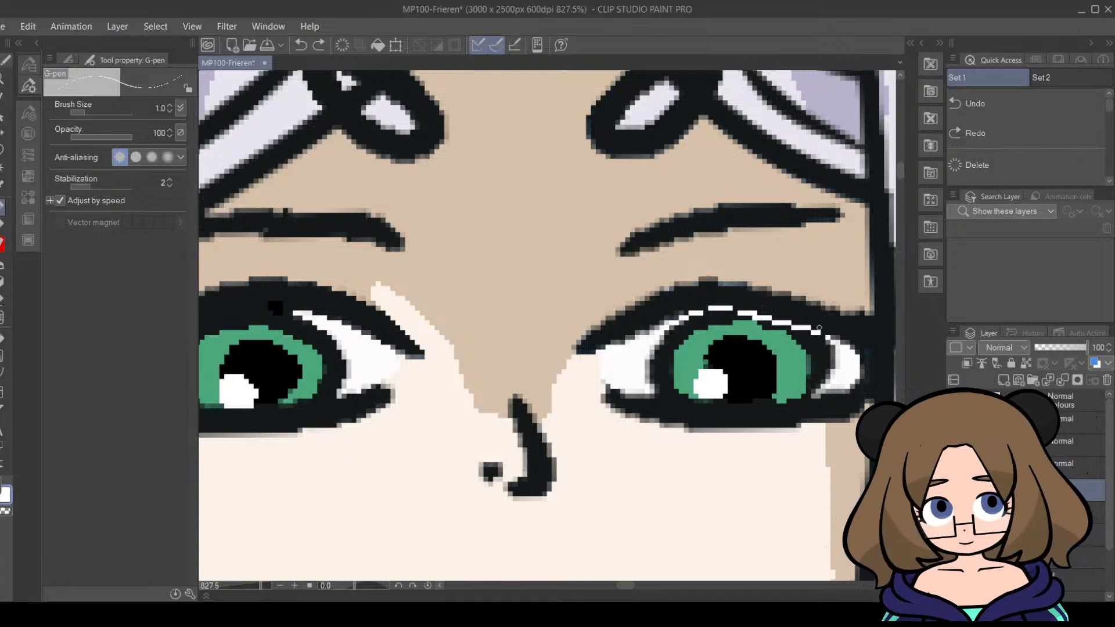
left_click_drag(823, 338, 837, 372)
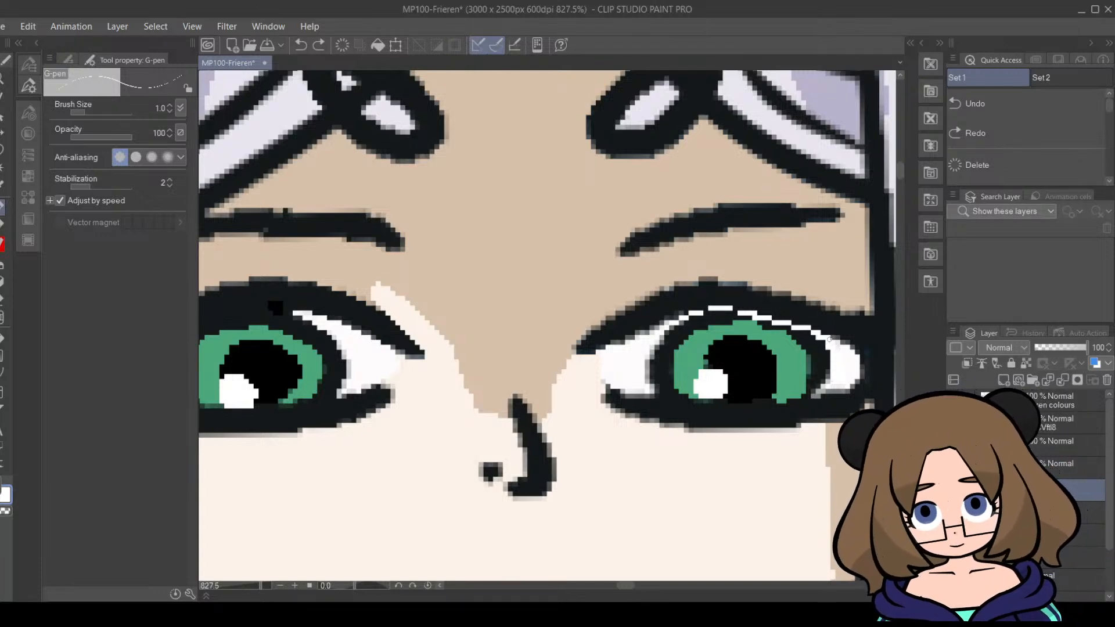
left_click_drag(733, 312, 662, 323)
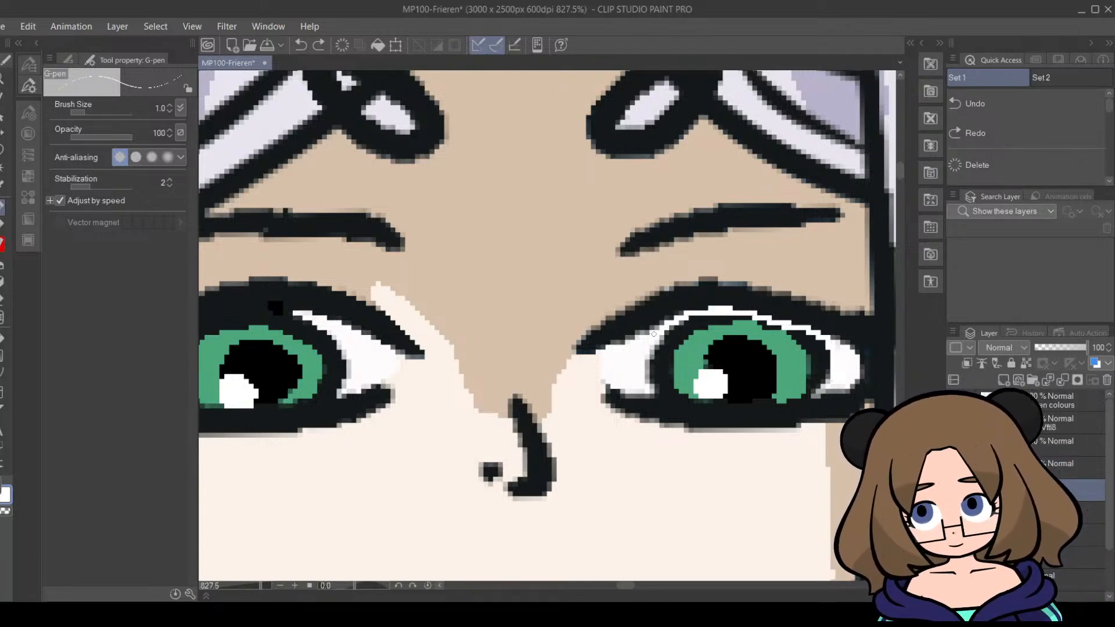
Step: Draw a matching thin white line above the left eye's iris, closing the gap at its centre
left_click_drag(626, 586, 617, 586)
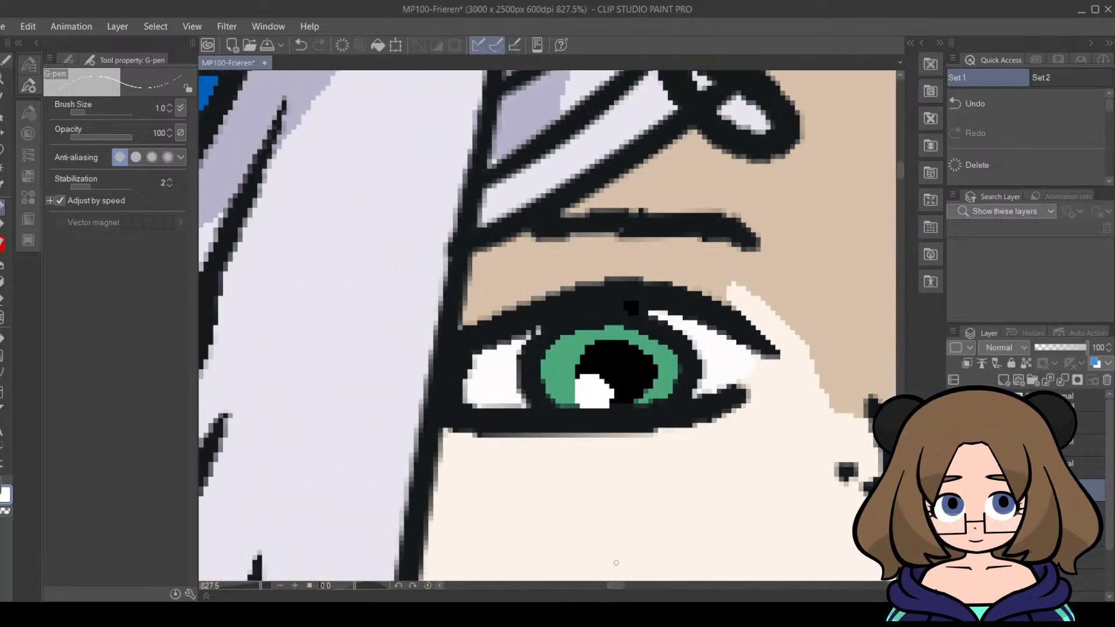
mouse_move(655, 318)
left_mouse_down()
mouse_move(557, 323)
mouse_move(514, 346)
left_mouse_up()
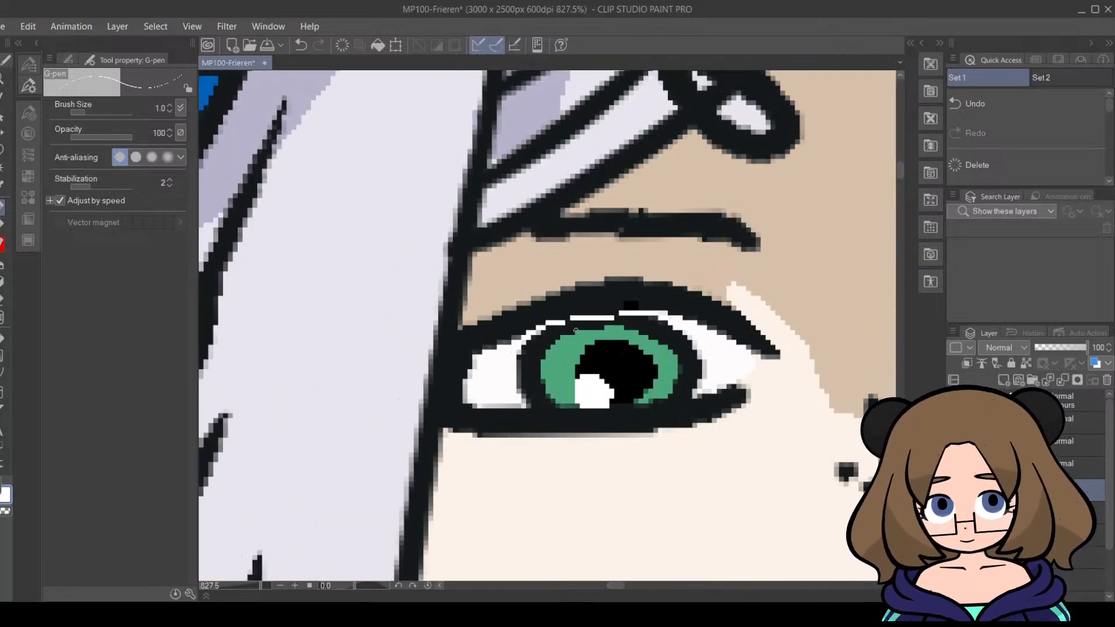
left_click_drag(572, 318, 651, 309)
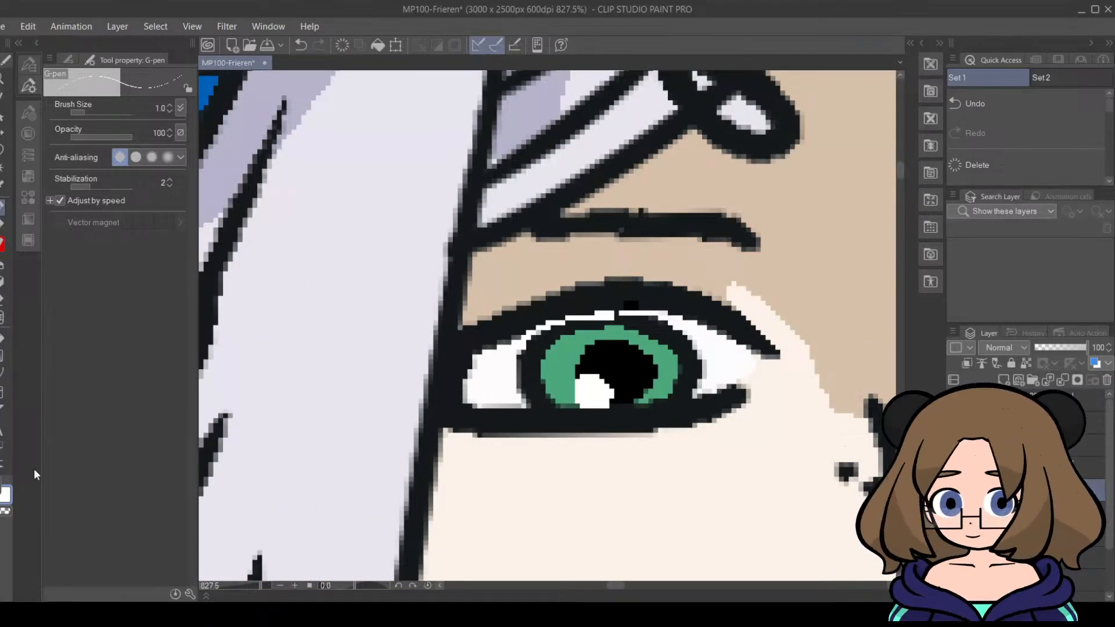
Step: Extend the left eye's iris in its green along the top and the edge nearest the nose
key("i")
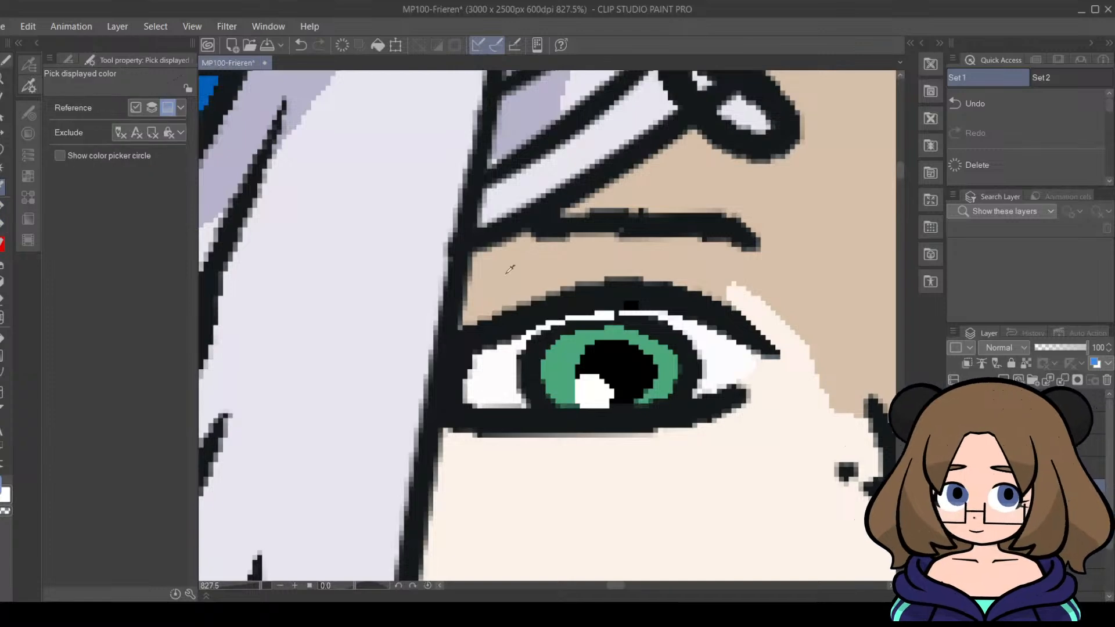
key("p")
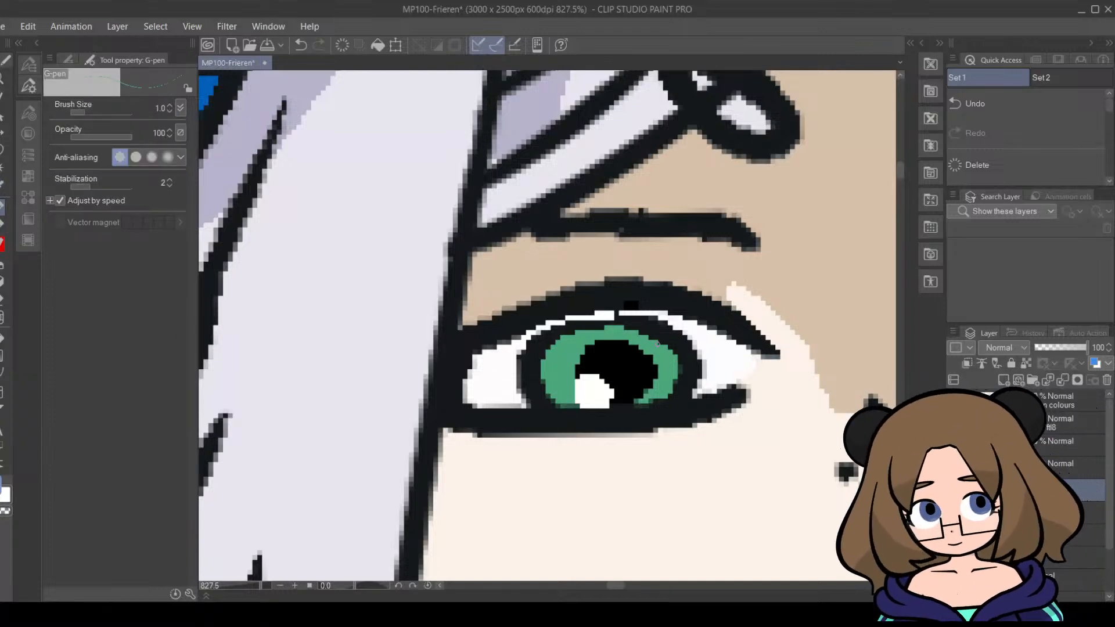
left_click_drag(675, 373, 668, 396)
left_click_drag(644, 334, 576, 331)
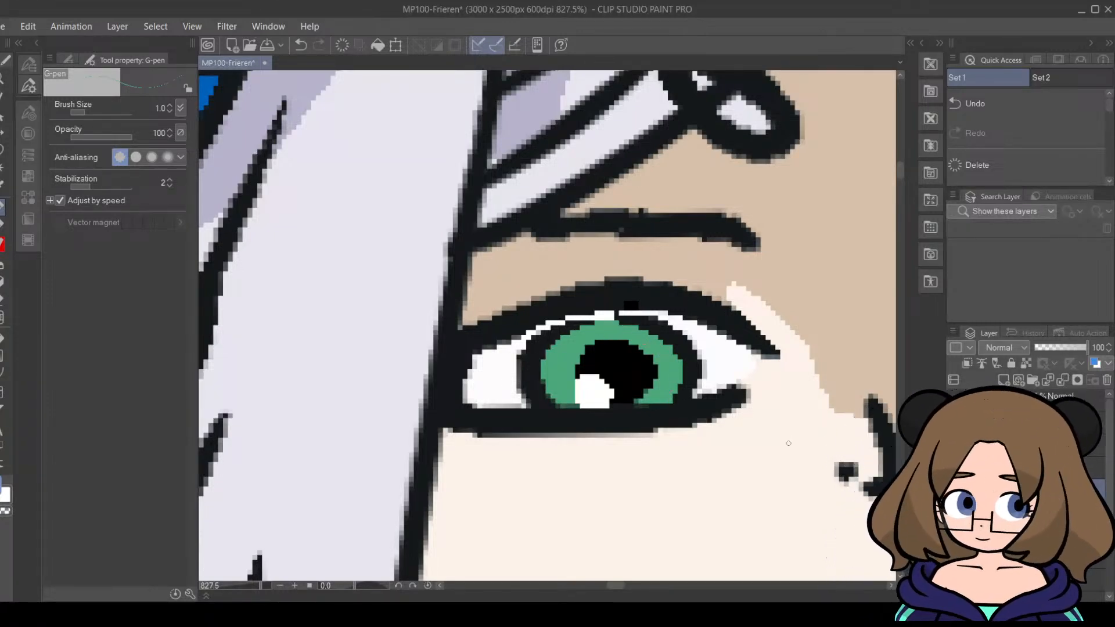
Step: Redraw the black outline over the top of the iris on both eyes with the size 1 G-pen
left_click(4, 495)
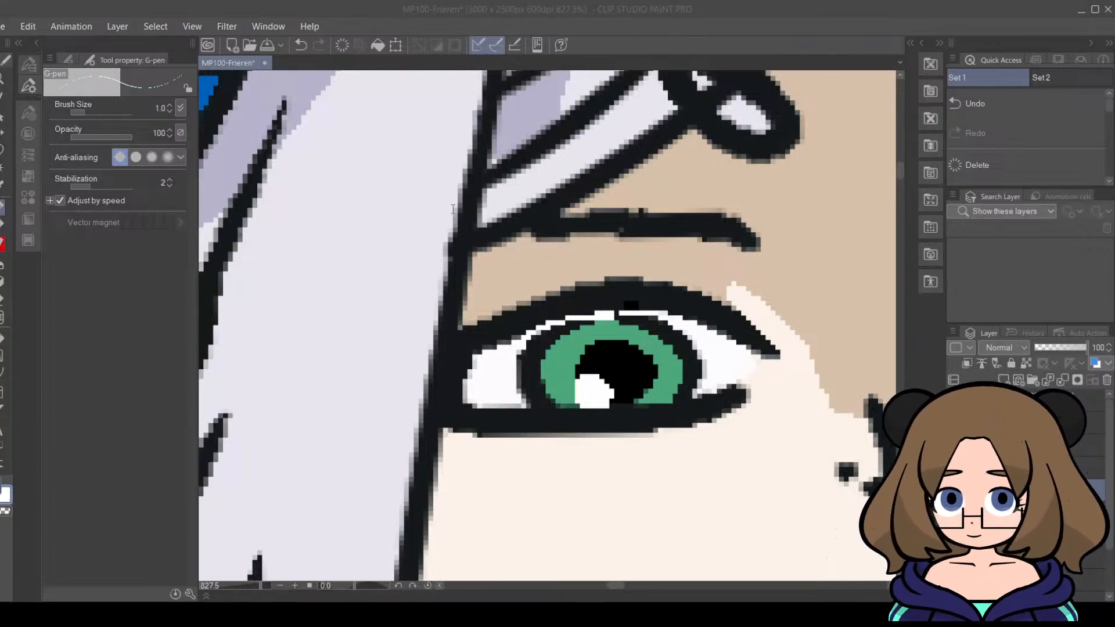
key("x")
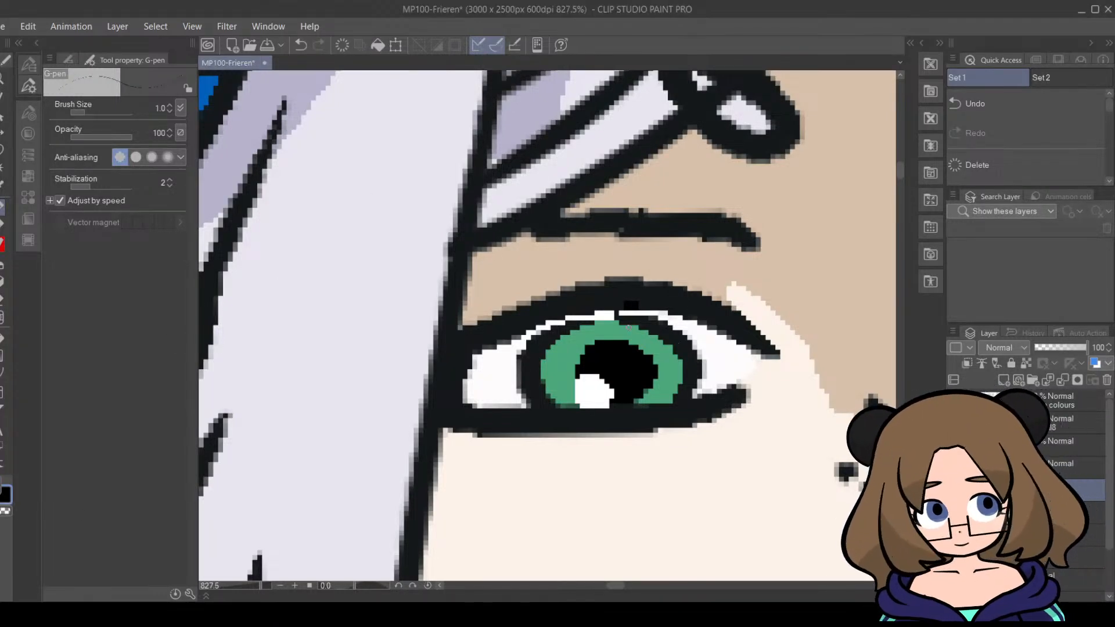
mouse_move(615, 317)
left_mouse_down()
mouse_move(576, 324)
mouse_move(633, 317)
left_mouse_up()
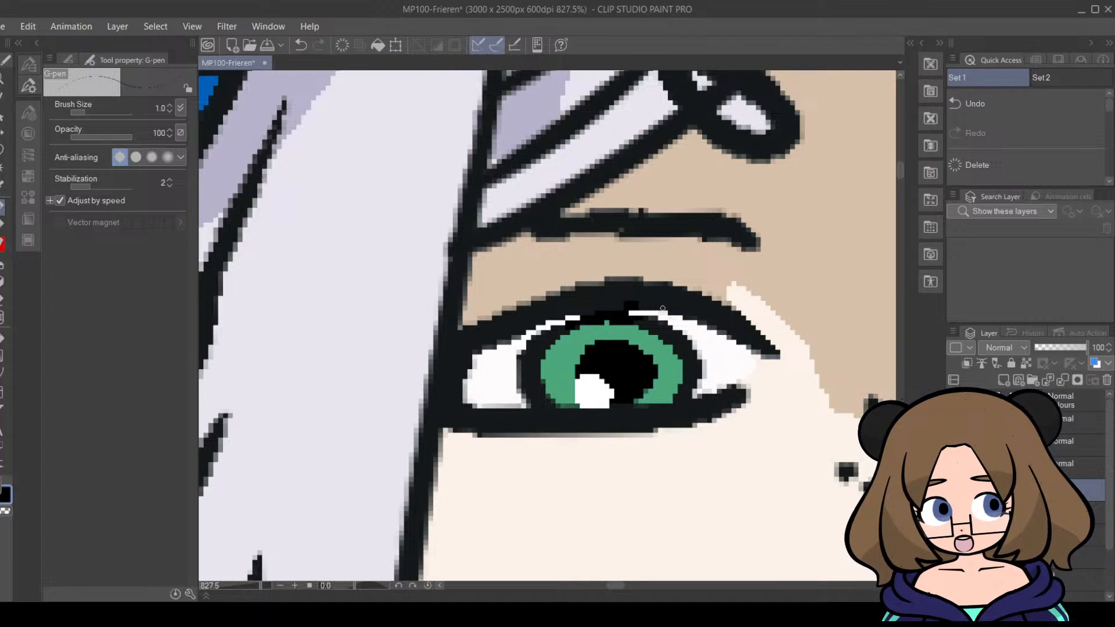
left_click_drag(616, 588, 630, 588)
mouse_move(573, 320)
left_mouse_down()
mouse_move(631, 336)
mouse_move(576, 315)
mouse_move(598, 320)
mouse_move(545, 314)
mouse_move(527, 324)
mouse_move(590, 317)
left_mouse_up()
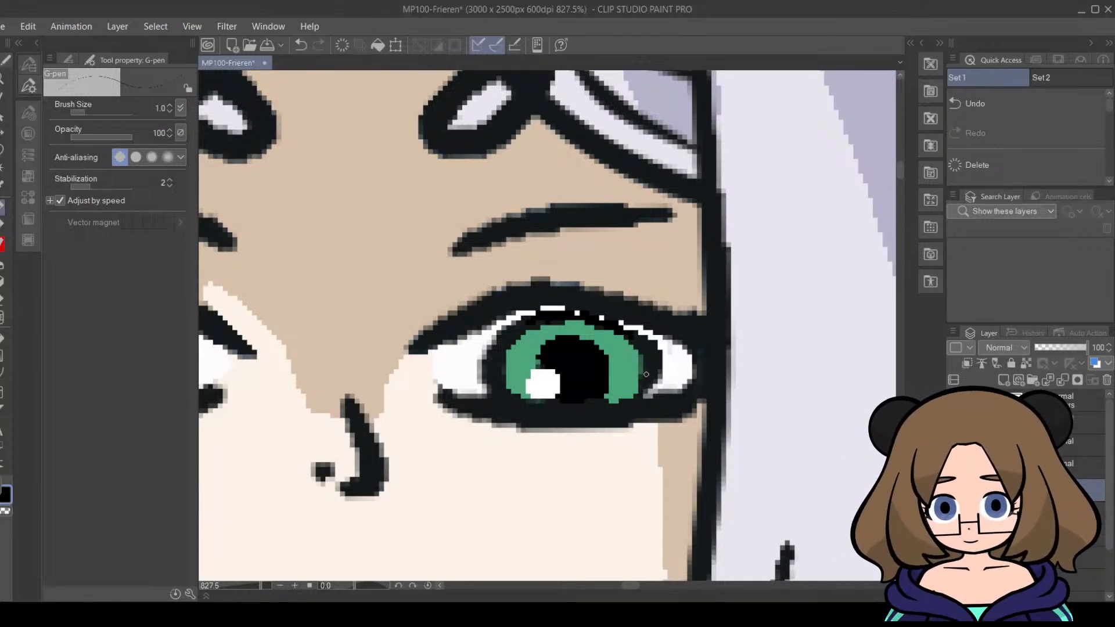
Step: Widen the right eye's green iris at its outer edge and restore the black outline beside it
left_click(2, 485)
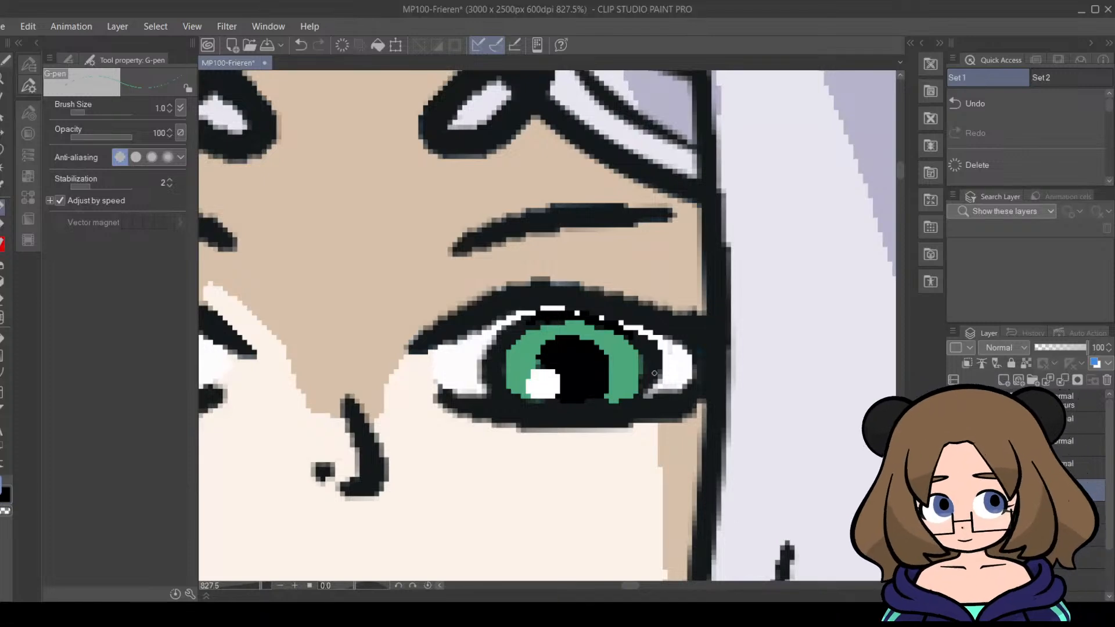
left_click_drag(642, 357, 635, 388)
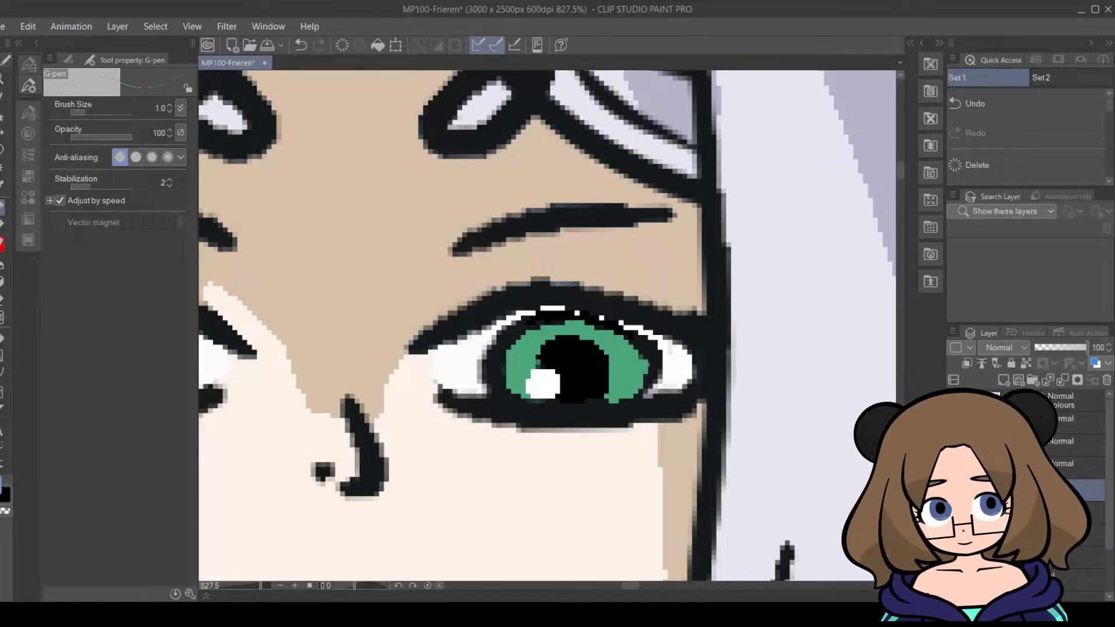
left_click(4, 494)
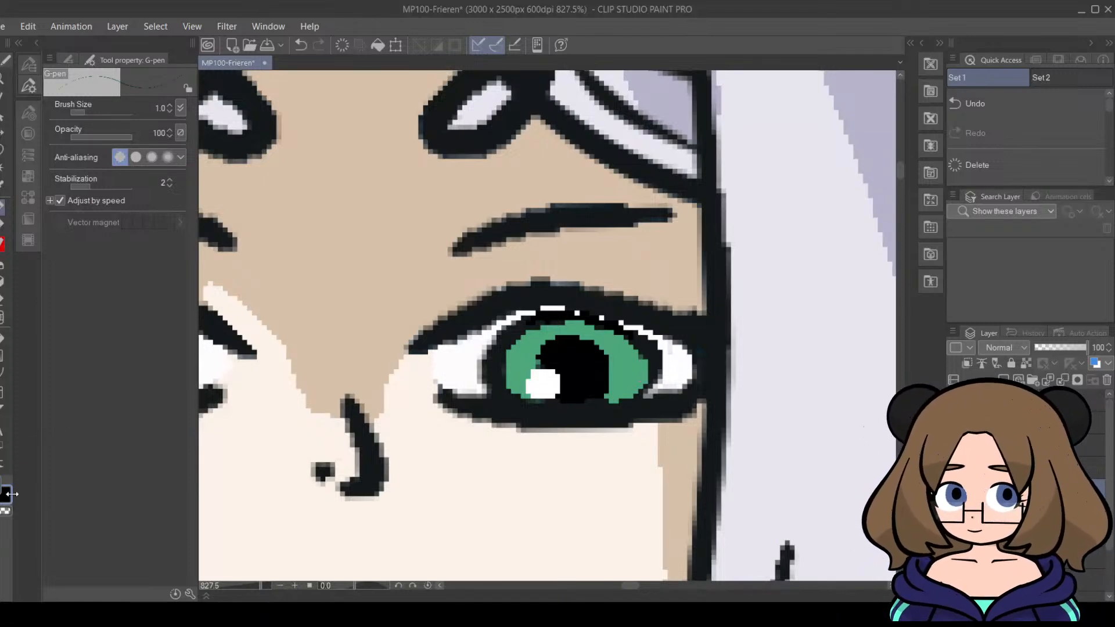
left_click_drag(655, 372, 642, 412)
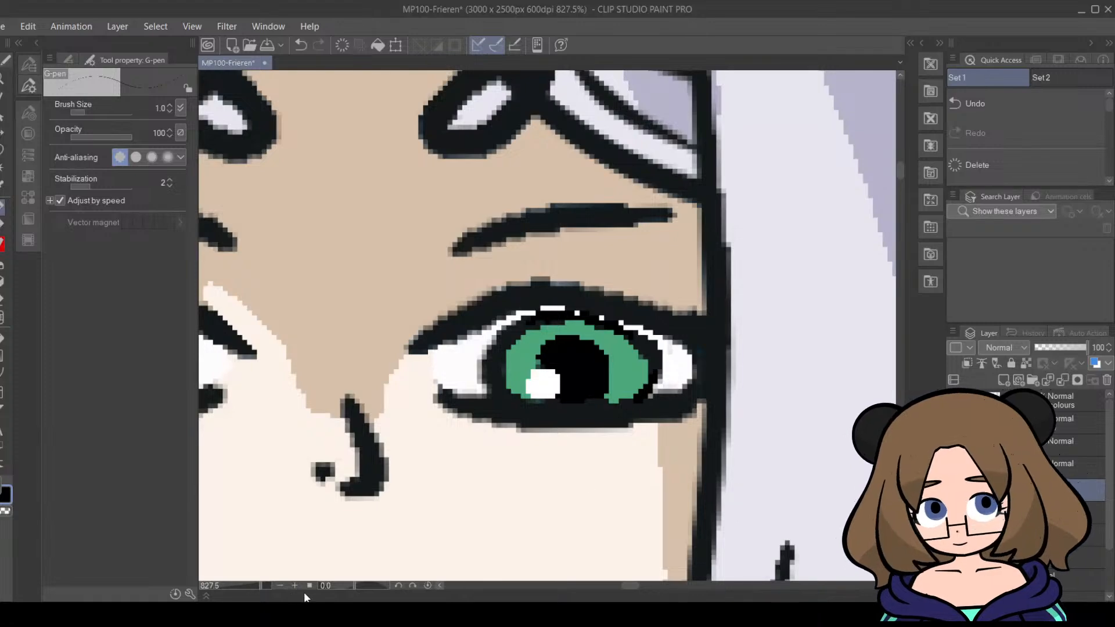
Step: Add a second, smaller white highlight at the lower right of the left eye's pupil with the size 1 G-pen
mouse_move(265, 586)
left_mouse_down()
mouse_move(235, 584)
mouse_move(260, 588)
left_mouse_up()
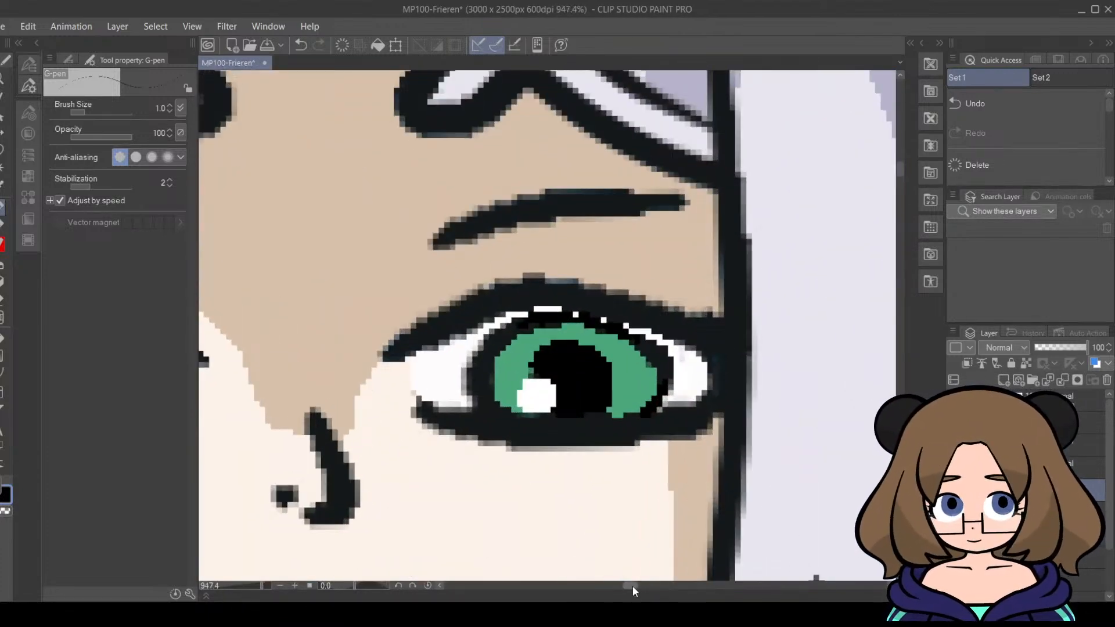
left_click_drag(633, 587, 625, 584)
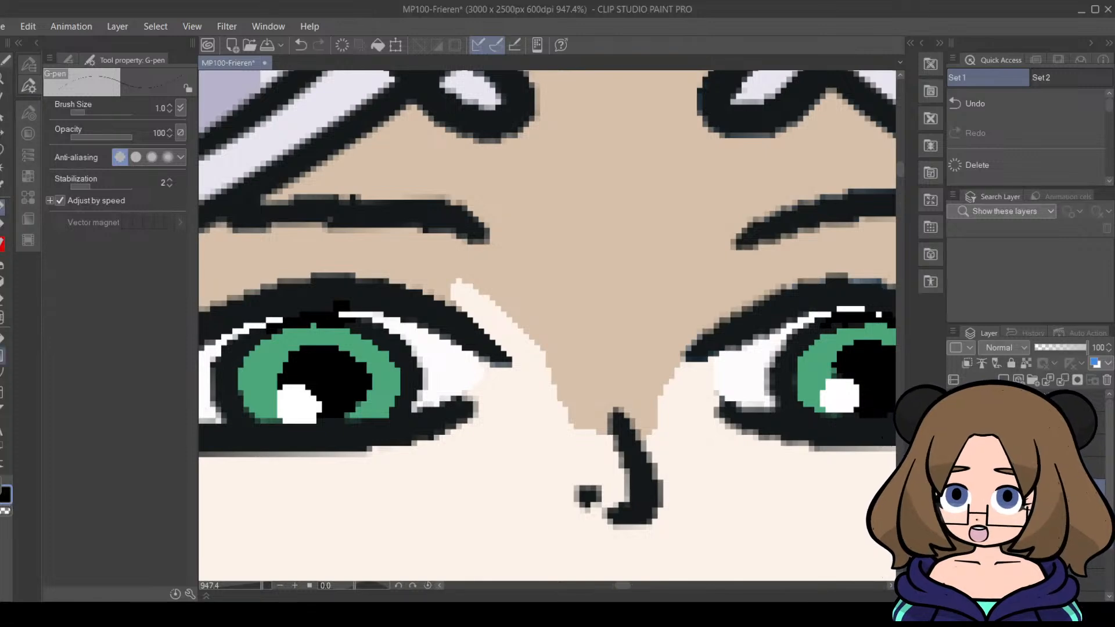
double_click(2, 484)
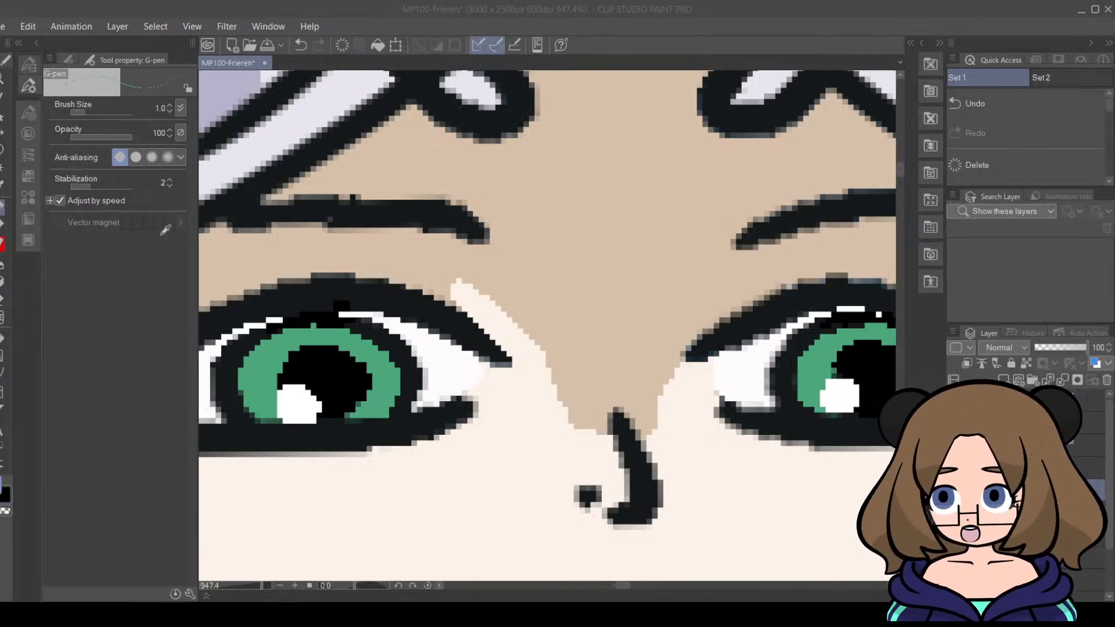
left_click(471, 170)
mouse_move(339, 409)
left_mouse_down()
mouse_move(352, 399)
mouse_move(346, 413)
left_mouse_up()
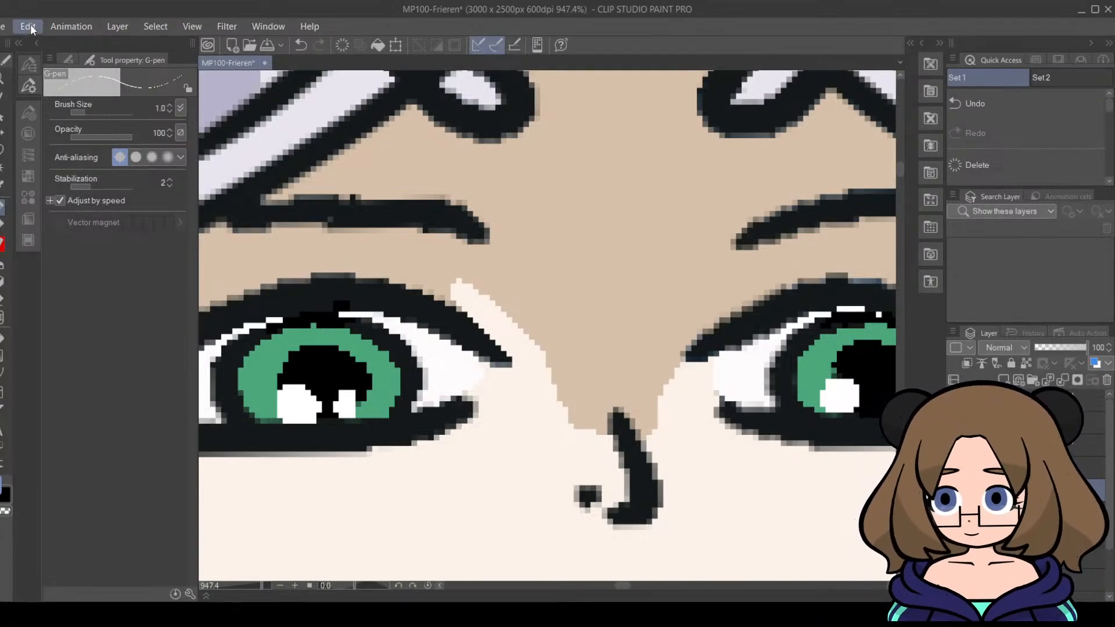
key("ctrl+z")
left_click_drag(345, 409, 352, 414)
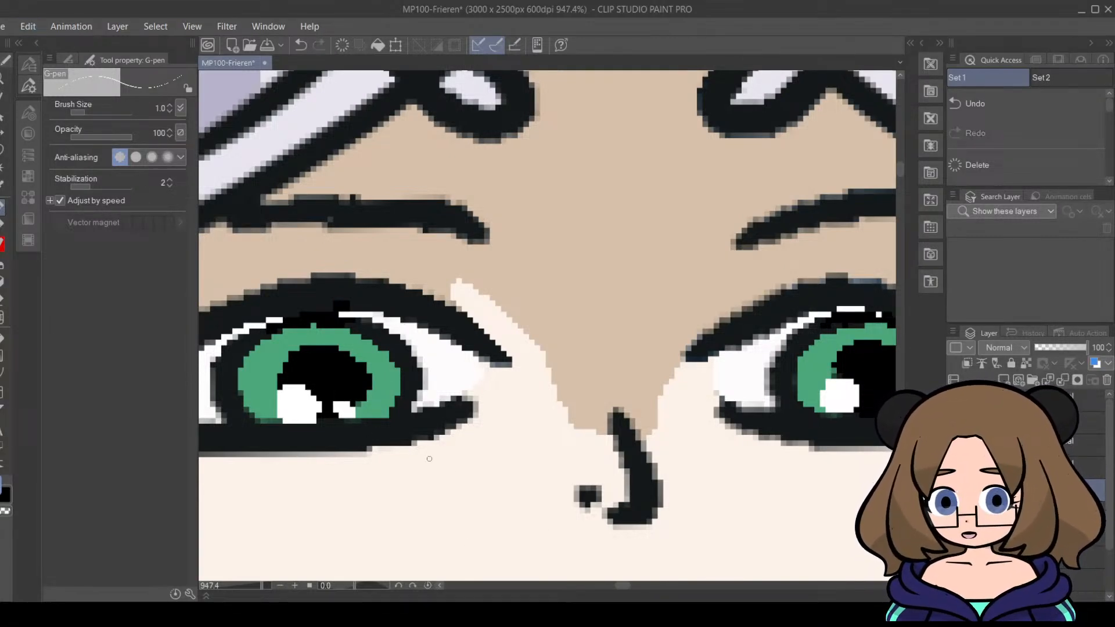
Step: Add a matching small white highlight at the lower right of the right eye's pupil and save the drawing
mouse_move(624, 586)
left_mouse_down()
mouse_move(642, 586)
mouse_move(633, 587)
left_mouse_up()
mouse_move(516, 400)
left_mouse_down()
mouse_move(507, 409)
mouse_move(517, 407)
left_mouse_up()
left_click_drag(262, 588, 248, 585)
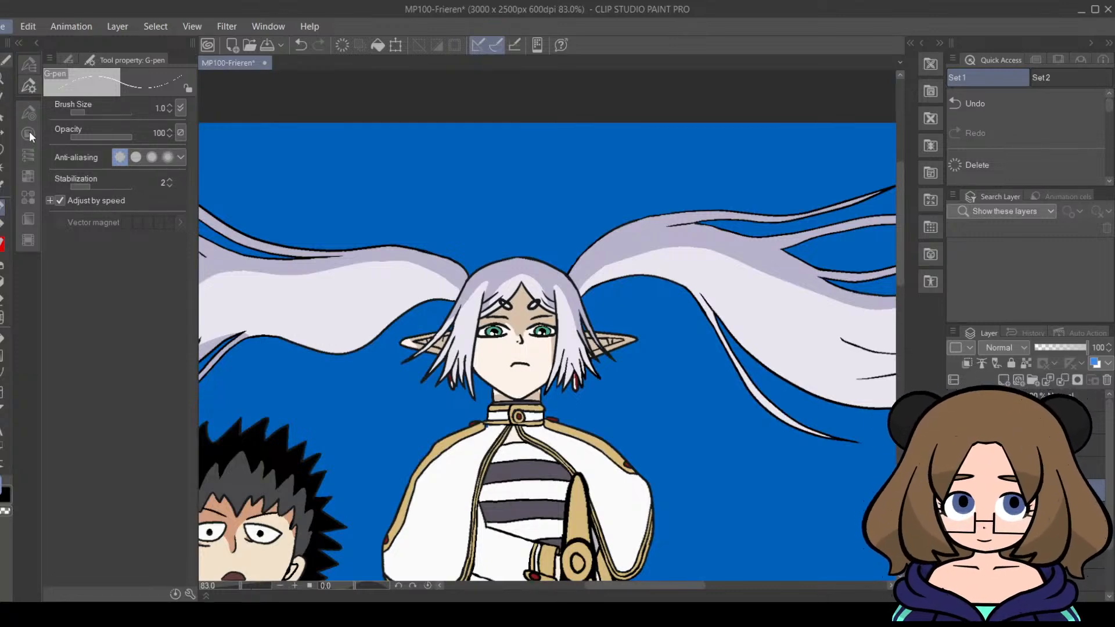
left_click_drag(241, 586, 246, 585)
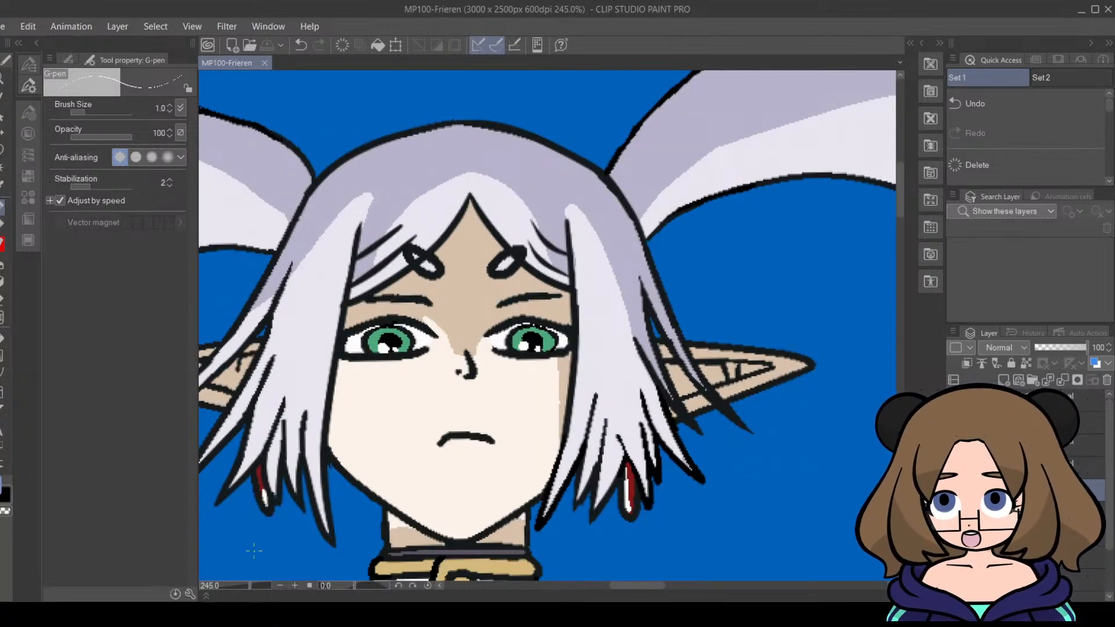
Step: Undo the stray white brow stroke, extend the right eyebrow to the hair in black at brush size 3, and save
key("ctrl+z")
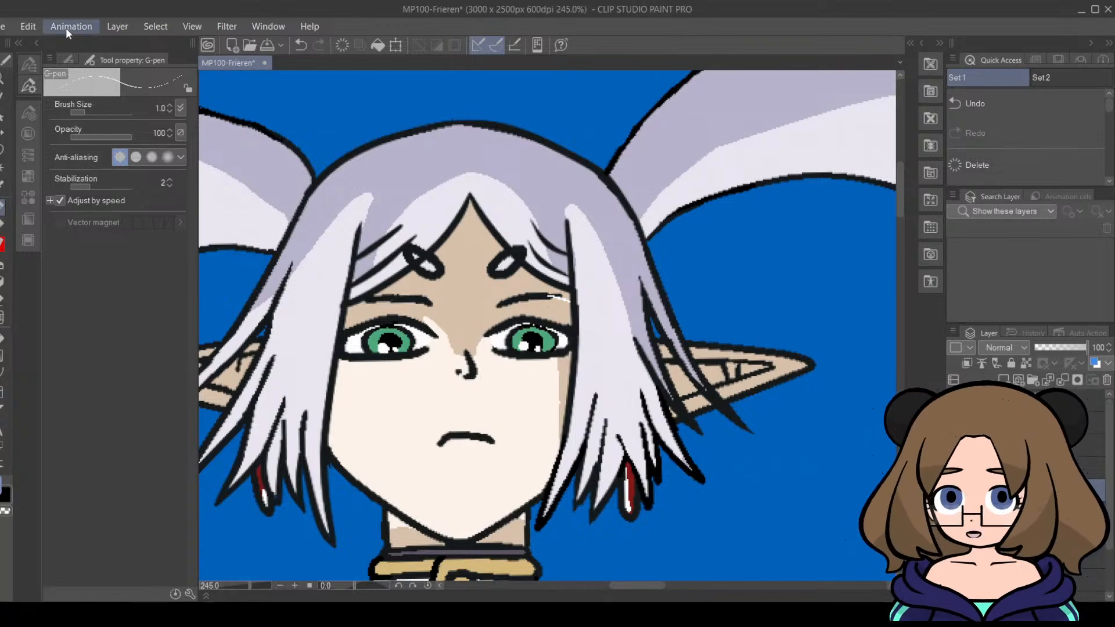
left_click(170, 106)
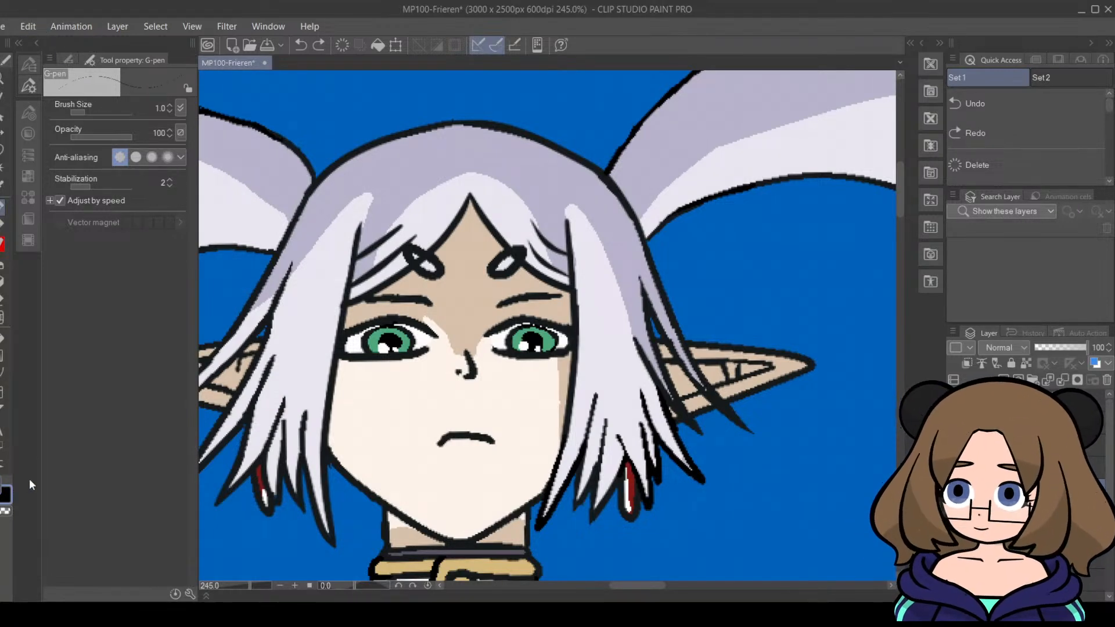
left_click(171, 105)
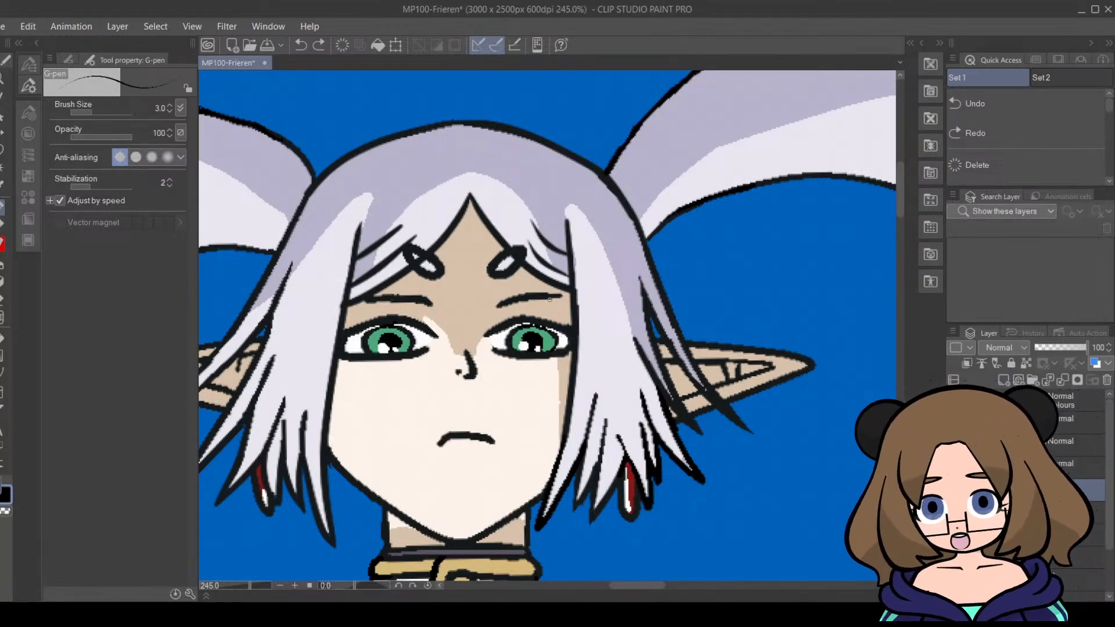
mouse_move(550, 297)
left_mouse_down()
mouse_move(573, 302)
mouse_move(549, 297)
left_mouse_up()
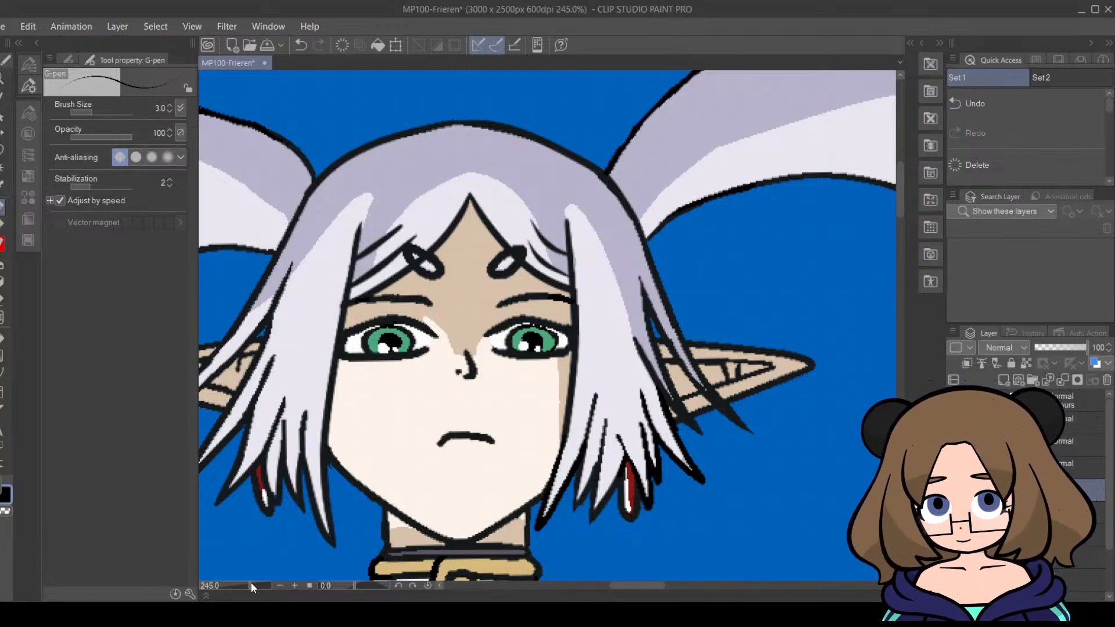
left_click_drag(251, 586, 233, 583)
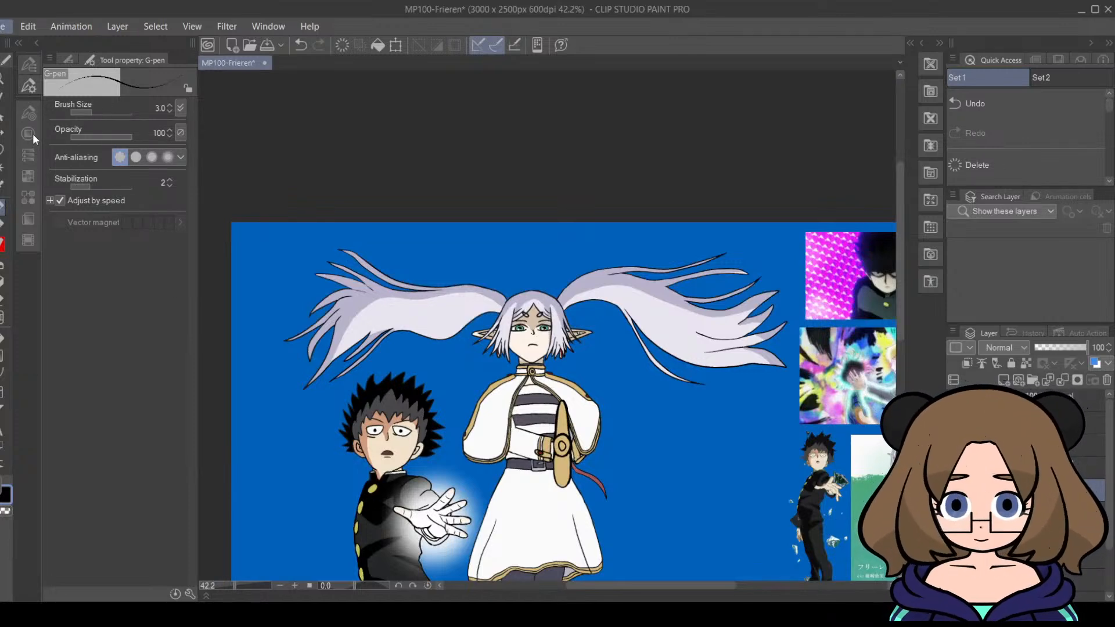
key("ctrl+s")
Step: Paint white highlights on the red gems of the collar brooch and of both shoulders beside the collar
left_click_drag(901, 299, 898, 325)
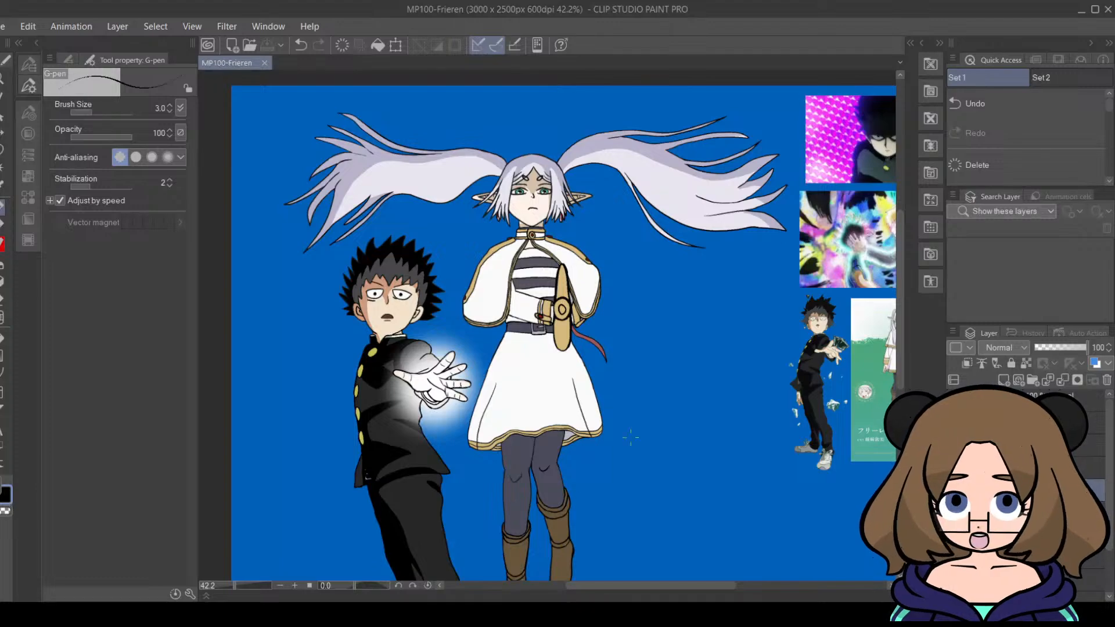
left_click_drag(238, 587, 253, 588)
left_click_drag(901, 282, 903, 224)
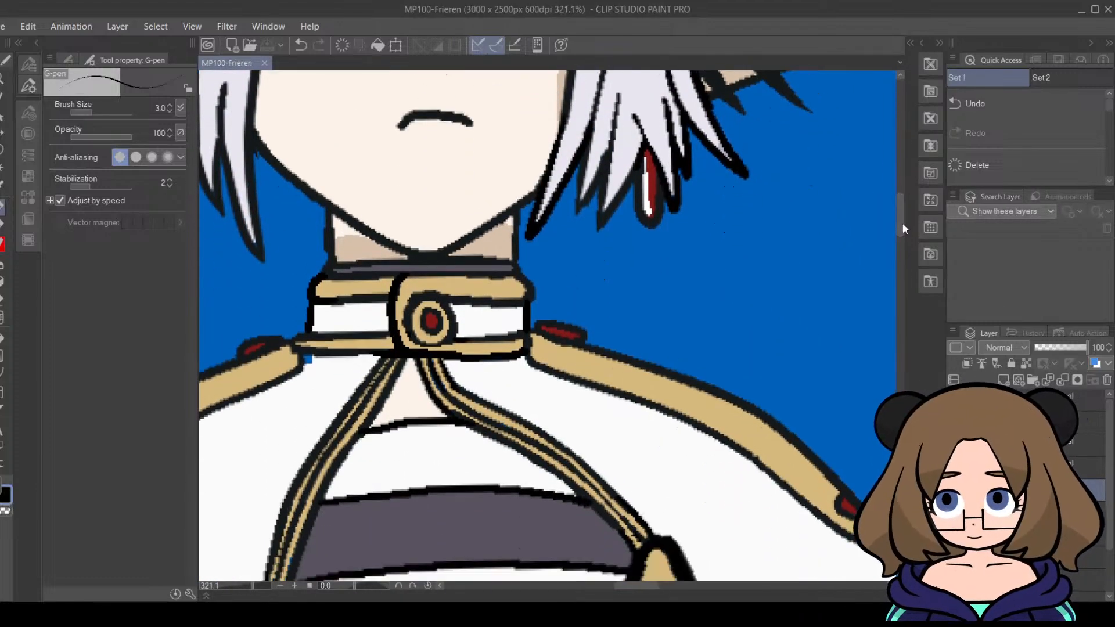
left_click_drag(639, 585, 631, 582)
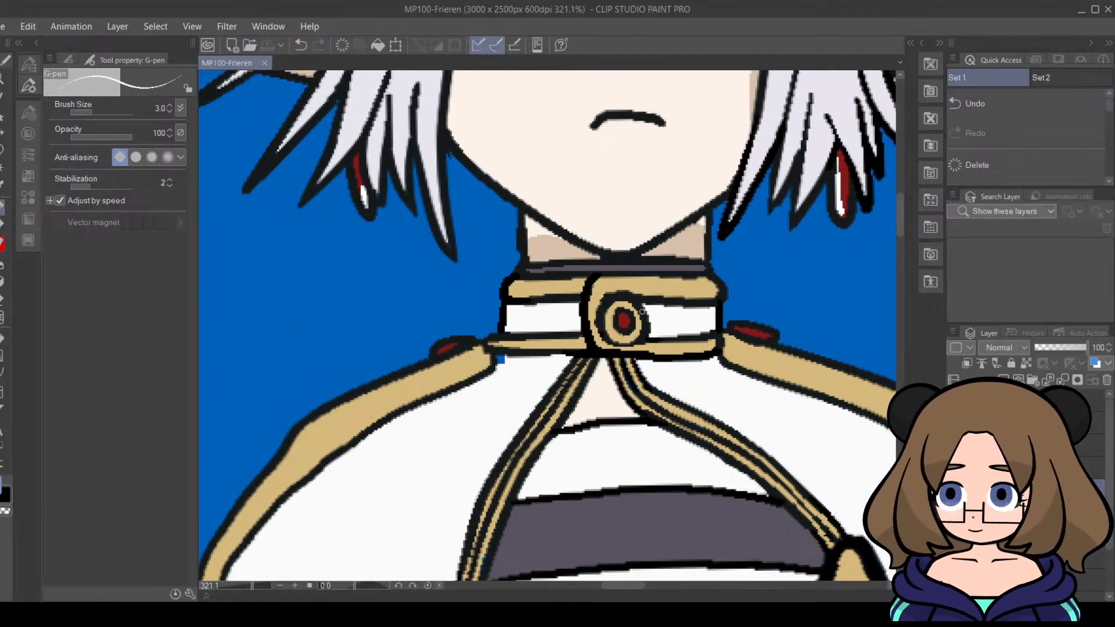
left_click(625, 327)
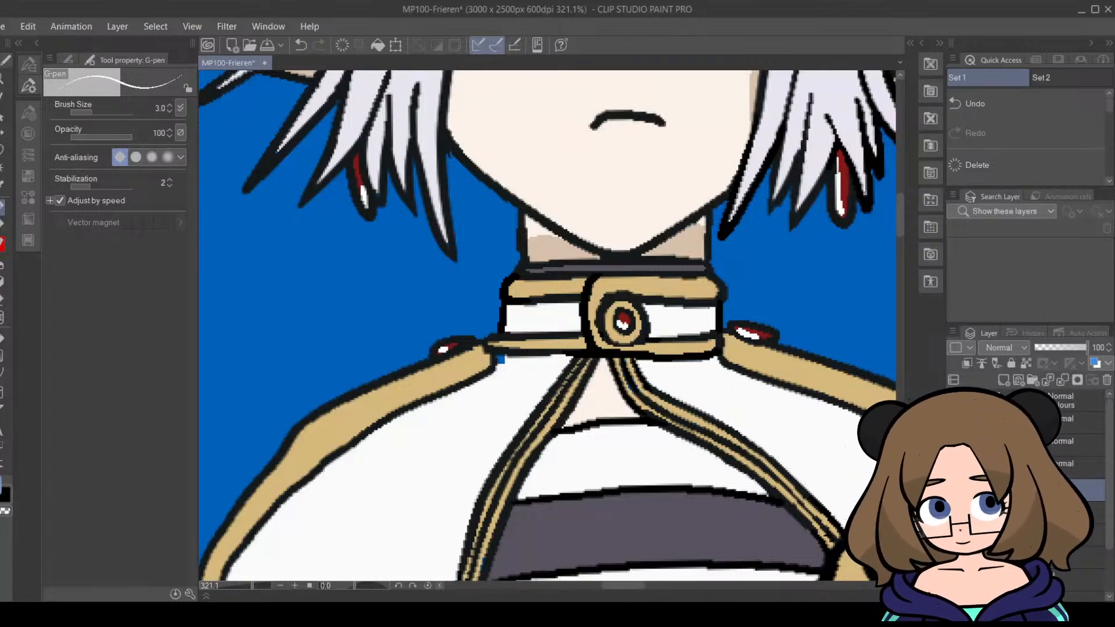
Step: Add white highlights to the sleeve cuff gem and the lower right cape gem, touching up the latter in its sampled red
left_click_drag(900, 235, 901, 291)
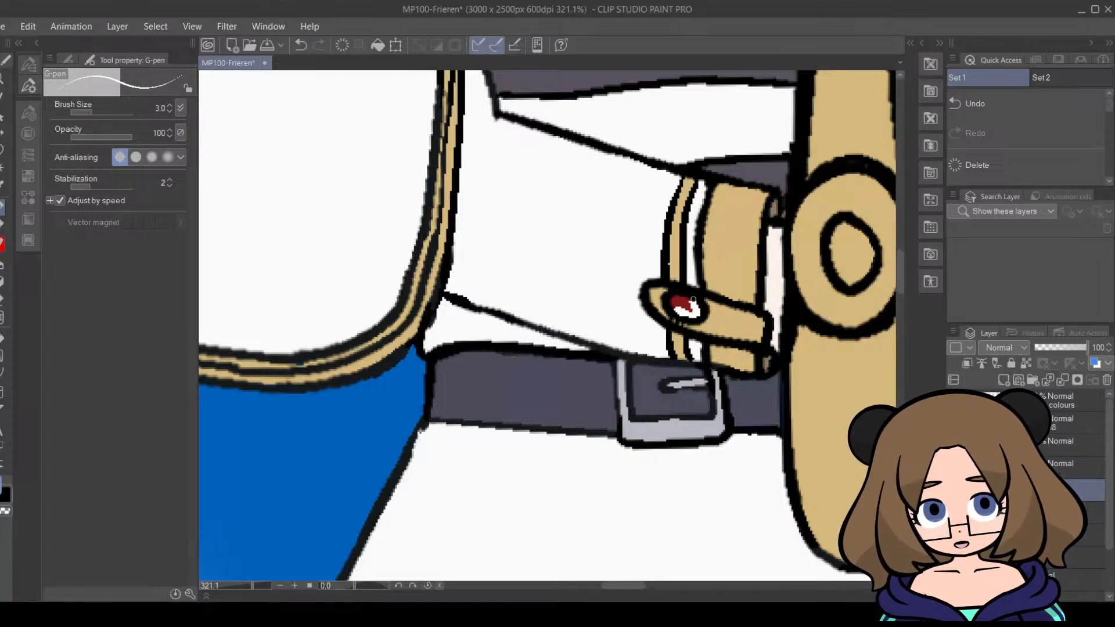
mouse_move(624, 585)
left_mouse_down()
mouse_move(659, 587)
mouse_move(642, 587)
left_mouse_up()
left_click_drag(901, 285, 906, 234)
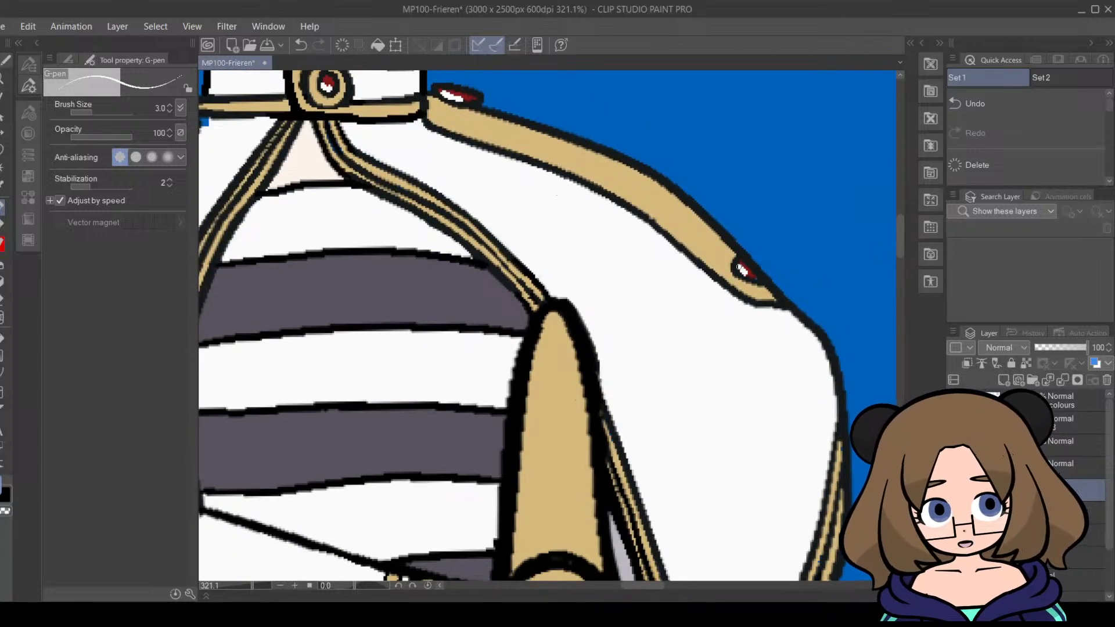
left_click(2, 196)
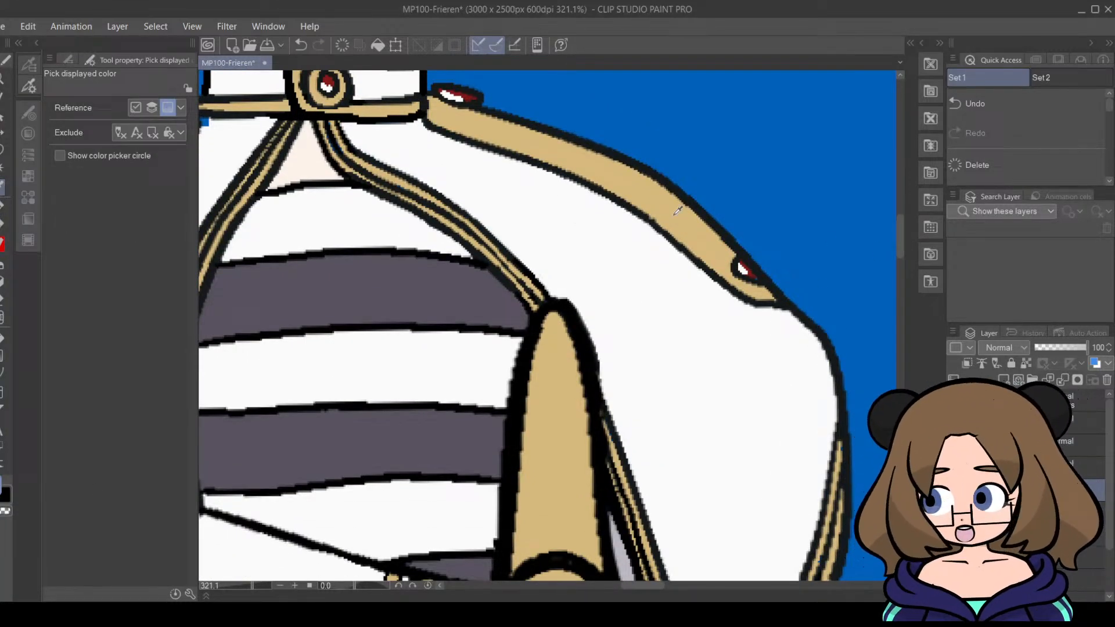
left_click(2, 206)
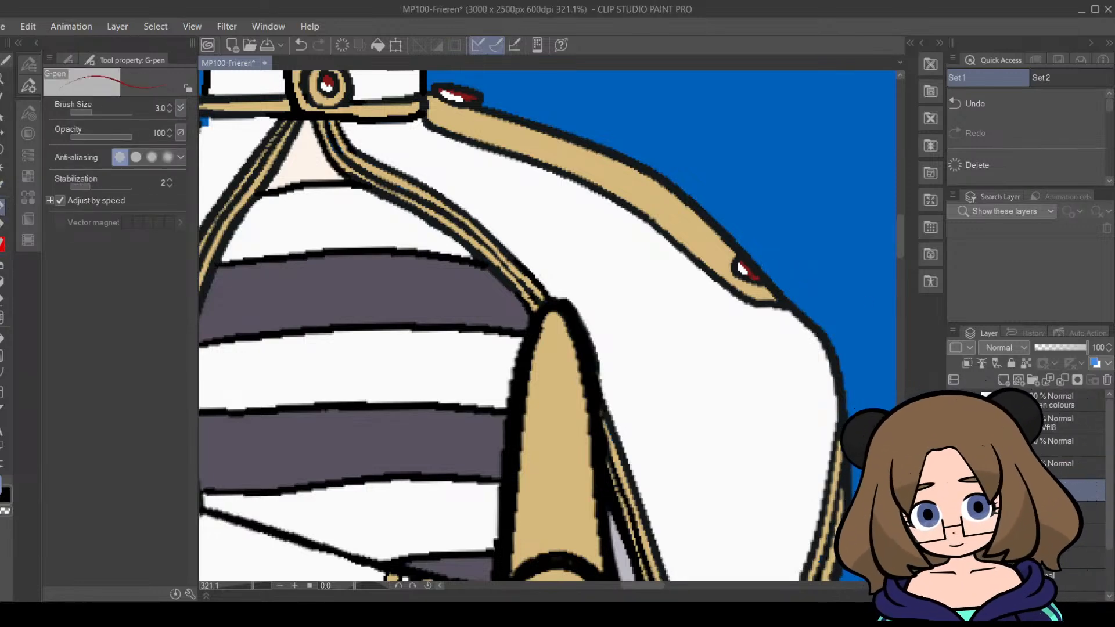
Step: Paint a white highlight on the red gem at the lower end of the cape's left gold trim
left_click_drag(248, 587, 247, 580)
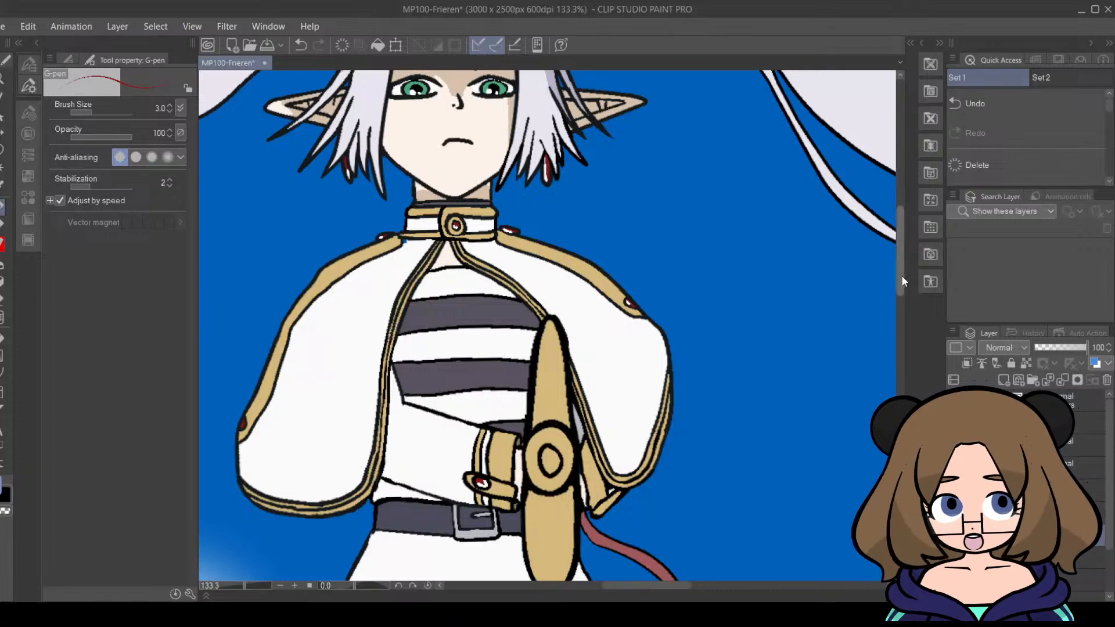
left_click_drag(655, 586, 619, 584)
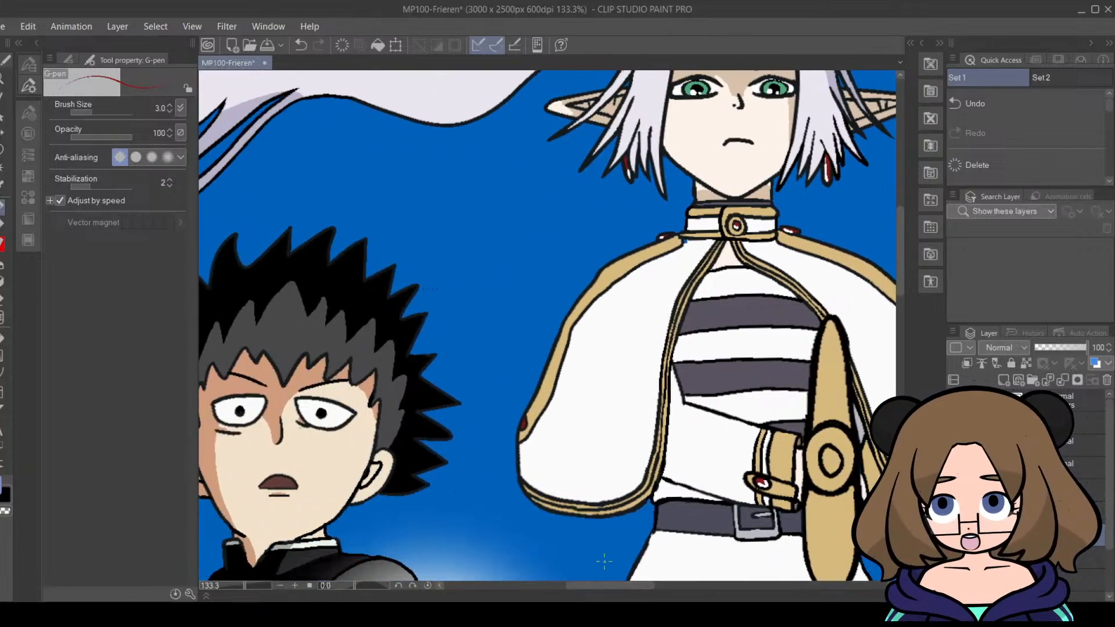
left_click_drag(242, 590, 252, 588)
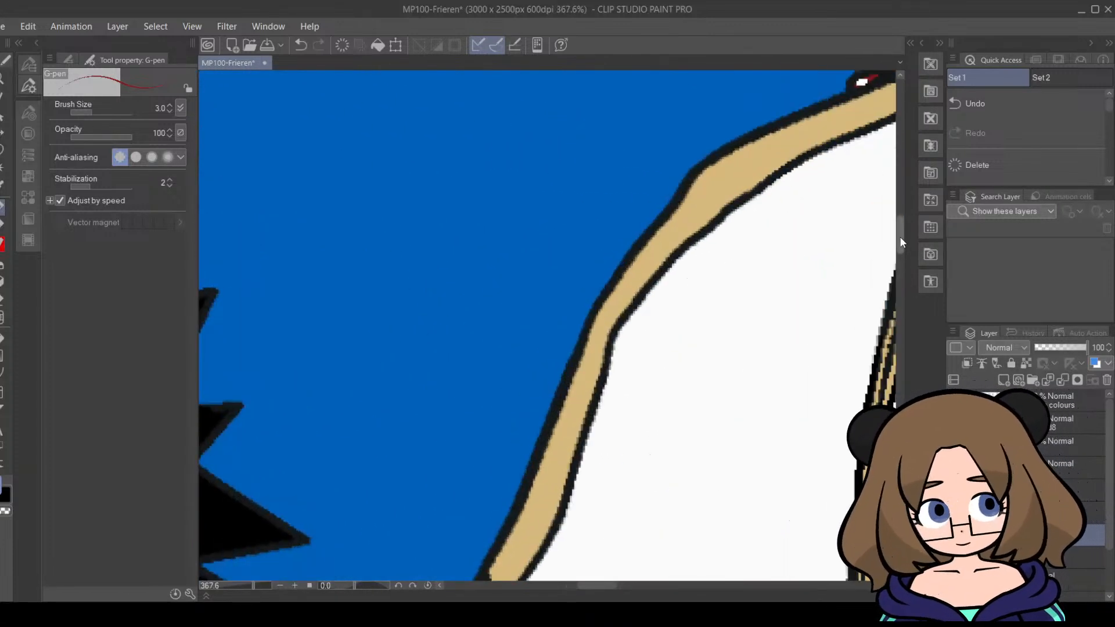
left_click_drag(900, 236, 901, 263)
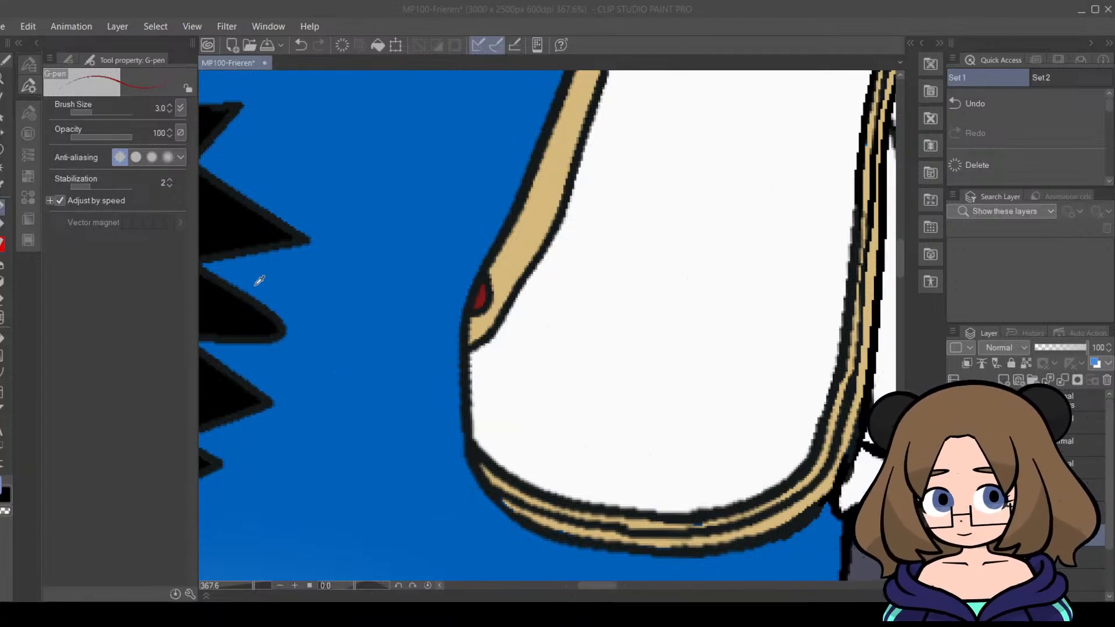
left_click(470, 160)
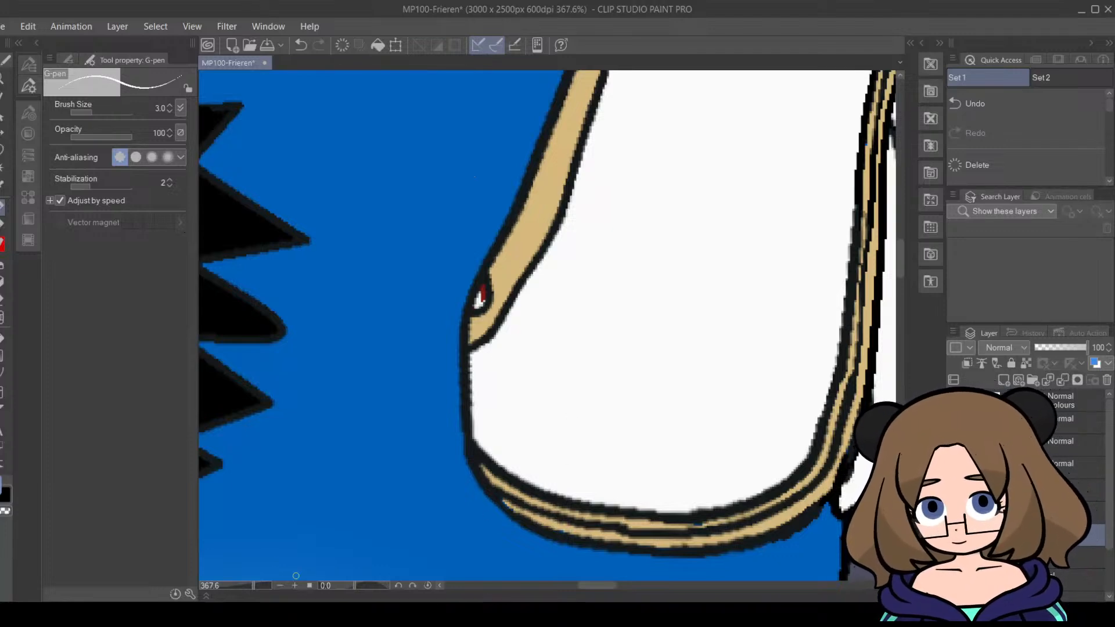
left_click_drag(253, 587, 238, 585)
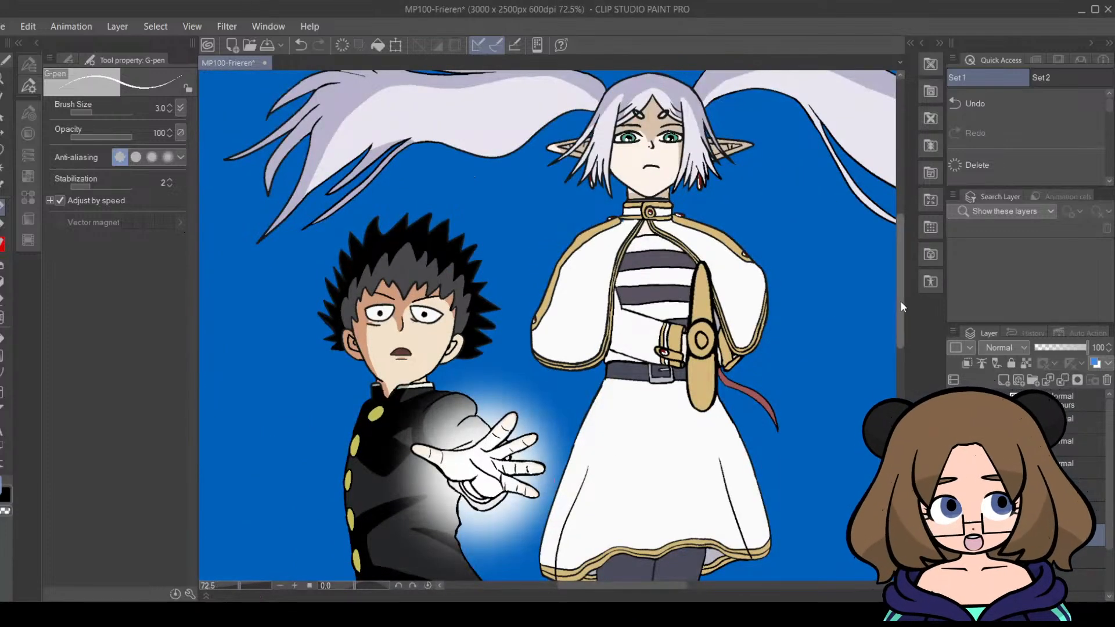
Step: Cover the stray blue spot below the collar's left end with the cape's sampled white, using the size 3 G-pen
left_click_drag(902, 306, 898, 277)
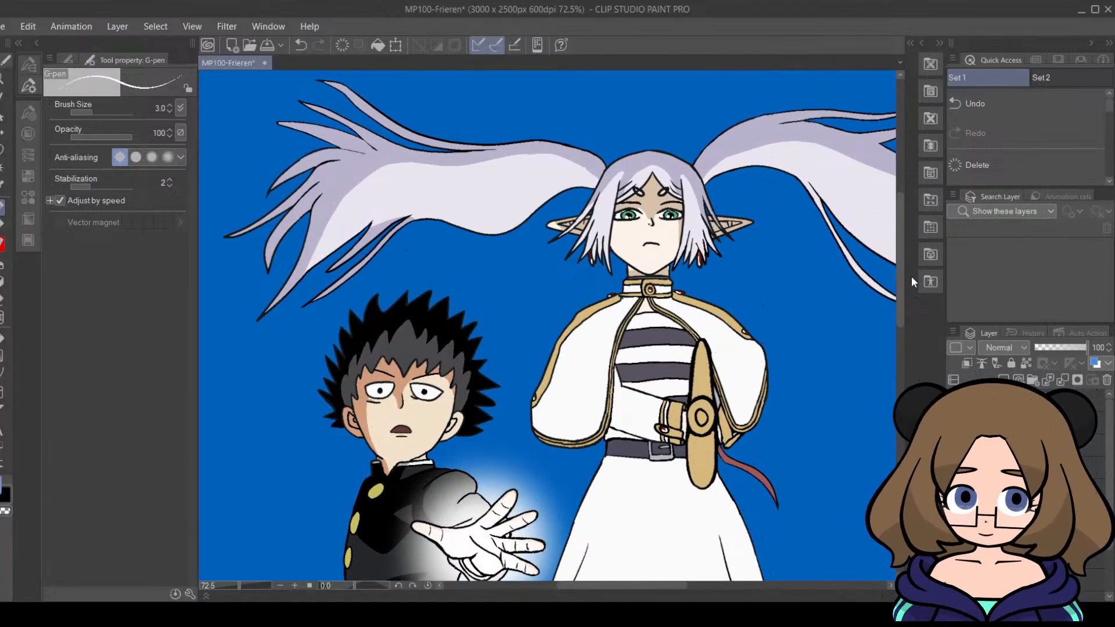
mouse_move(901, 271)
left_mouse_down()
mouse_move(900, 299)
mouse_move(912, 270)
left_mouse_up()
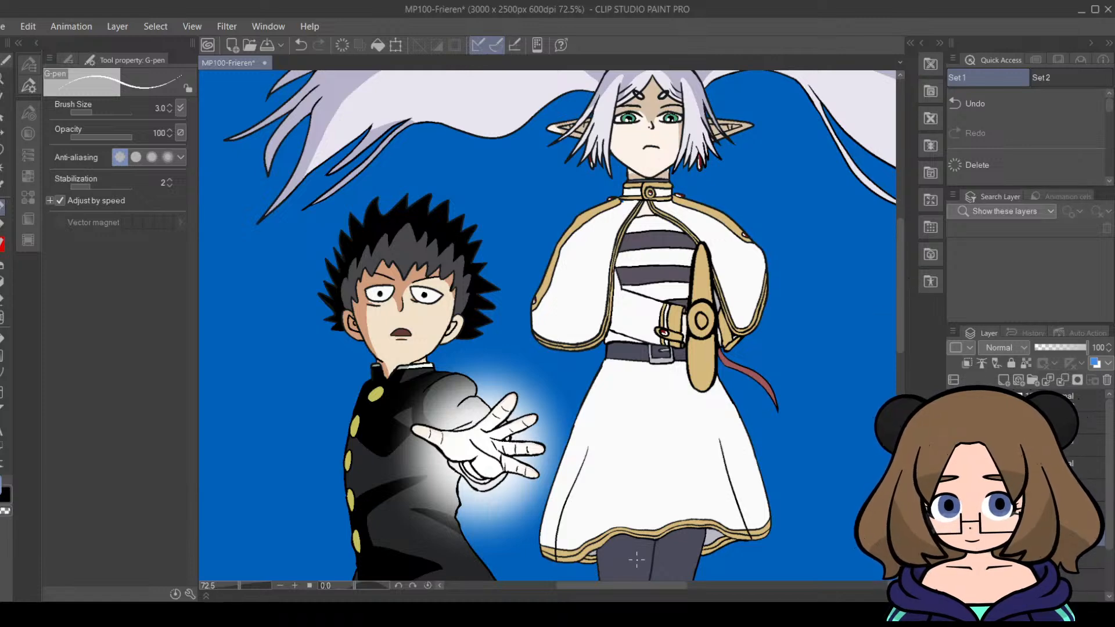
left_click_drag(637, 585, 657, 584)
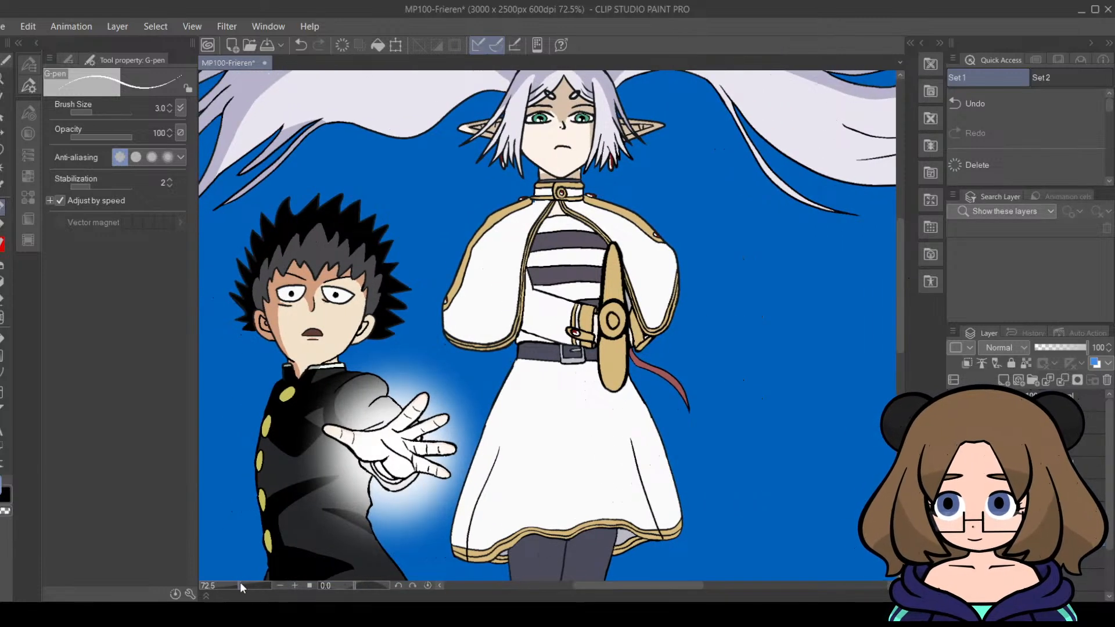
left_click_drag(239, 582, 249, 583)
left_click_drag(901, 280, 904, 238)
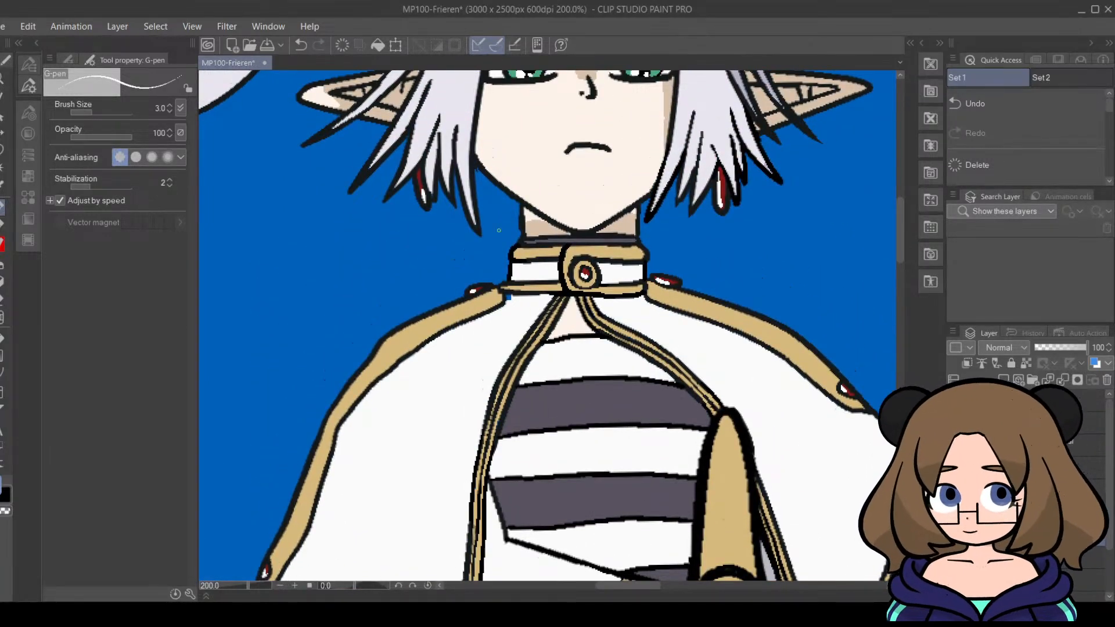
left_click(2, 184)
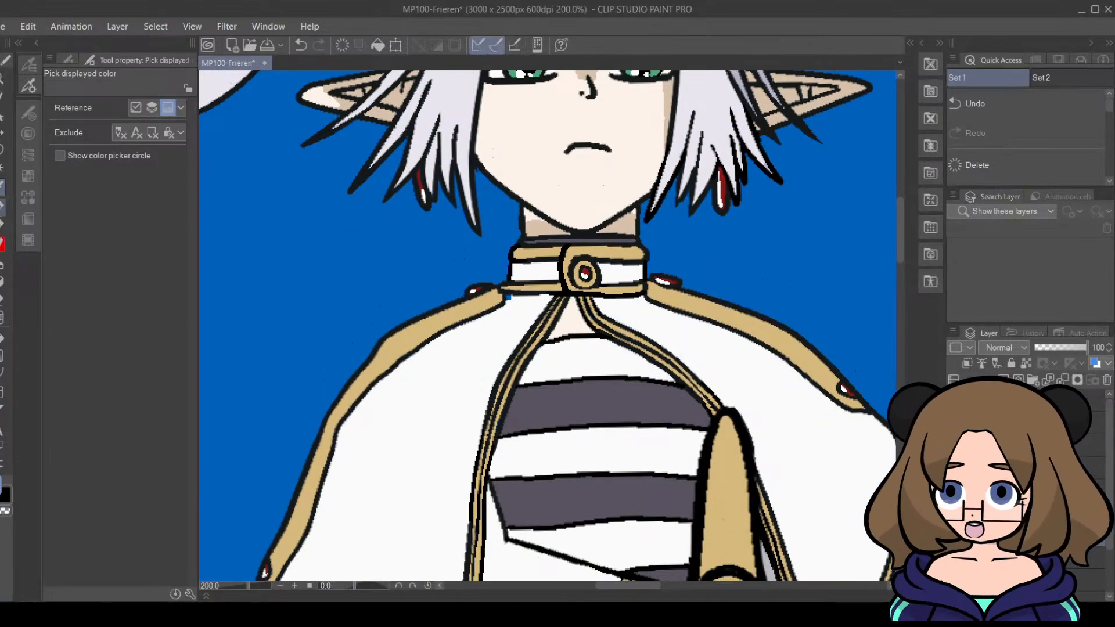
left_click(2, 208)
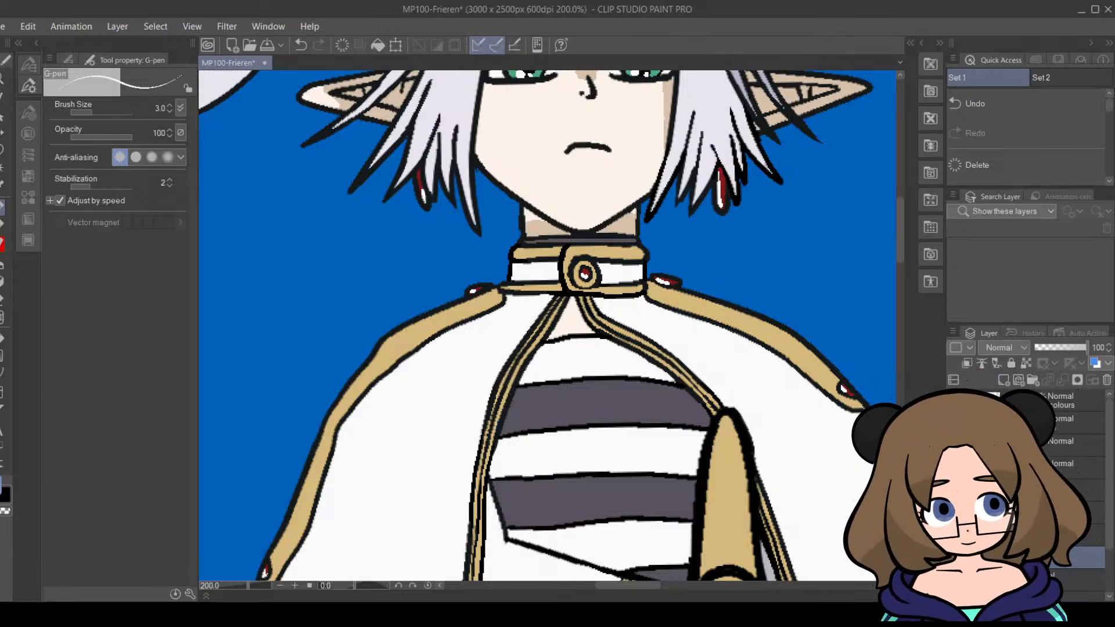
Step: Examine Frieren's collar and cape in the reference illustration for comparison with the drawing
left_click_drag(249, 587, 256, 586)
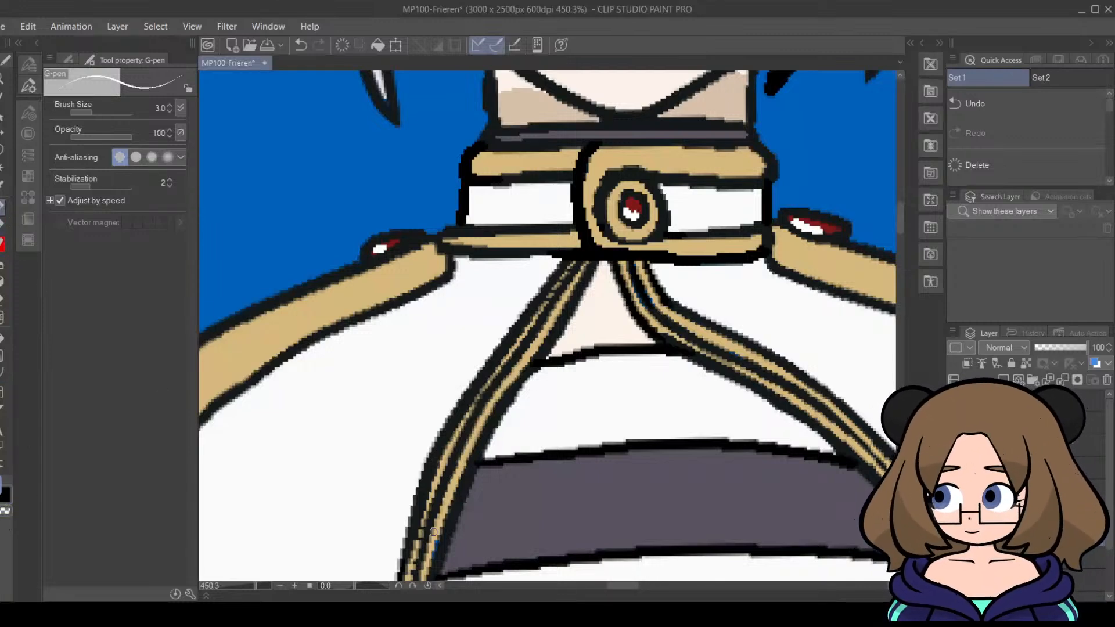
left_click_drag(630, 587, 771, 587)
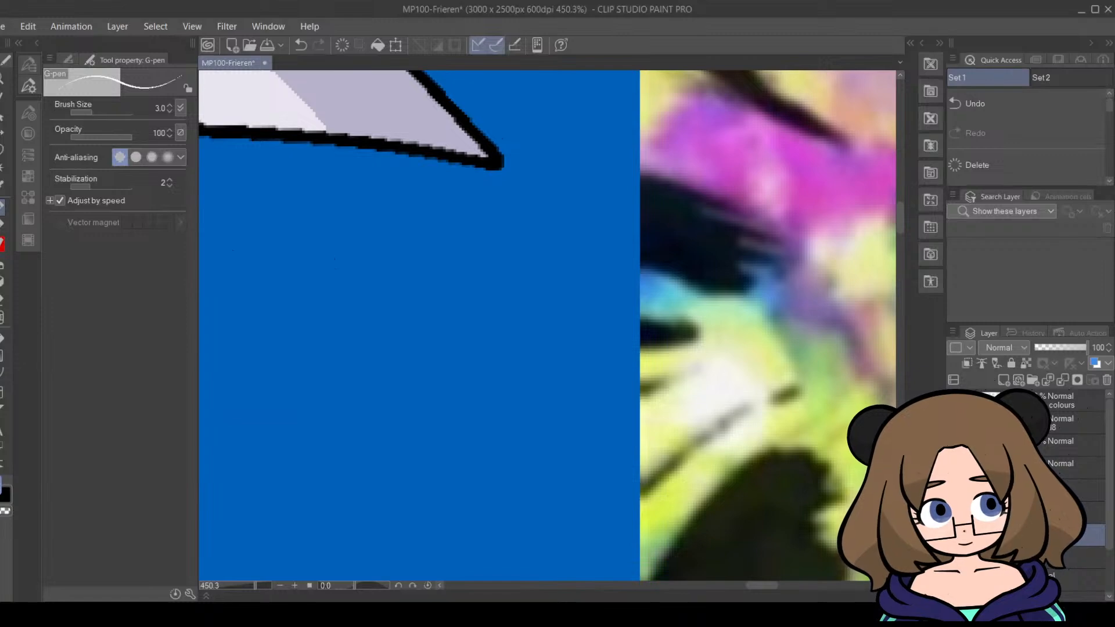
left_click_drag(899, 214, 899, 273)
left_click_drag(753, 588, 815, 586)
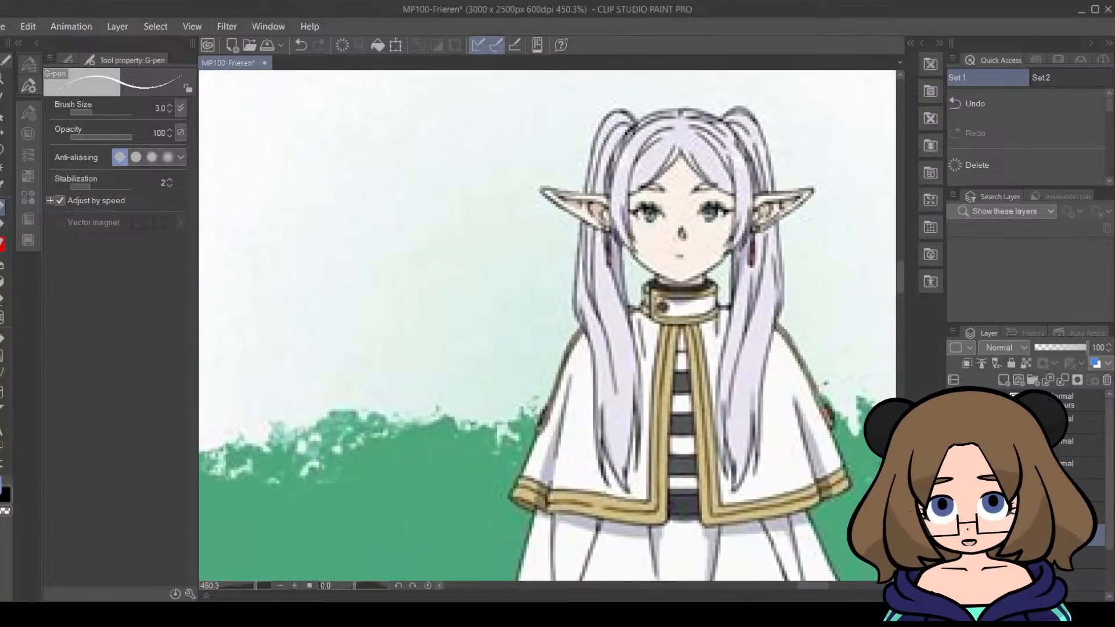
Step: Sample the darker gold shadow tone from the collar trim in the reference's circular Frieren portrait
left_click_drag(254, 586, 247, 586)
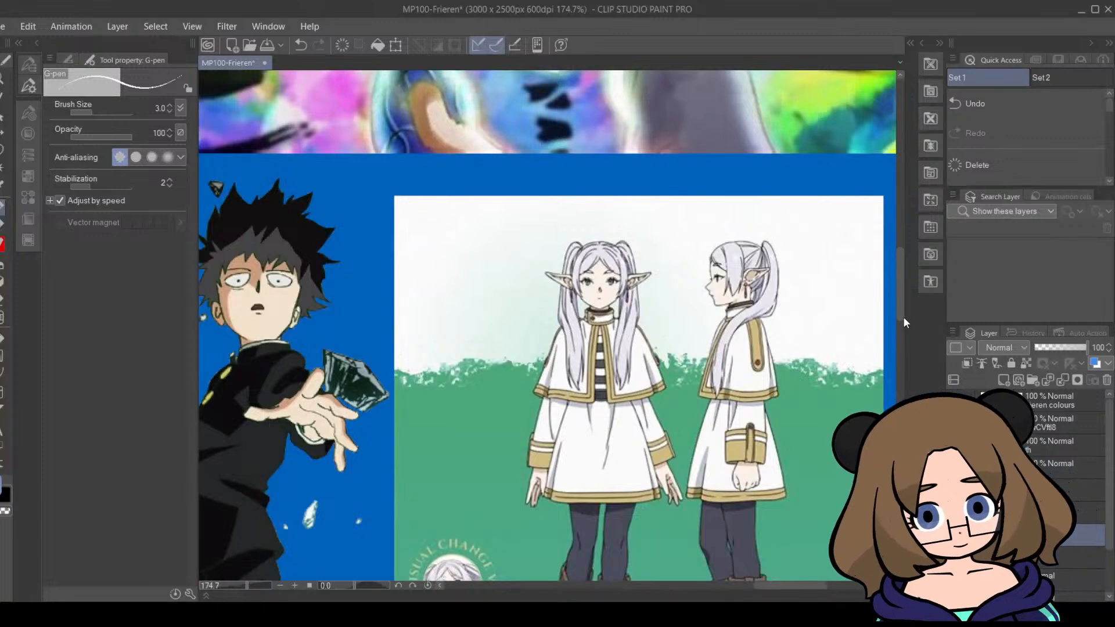
scroll(904, 316, "down", 5)
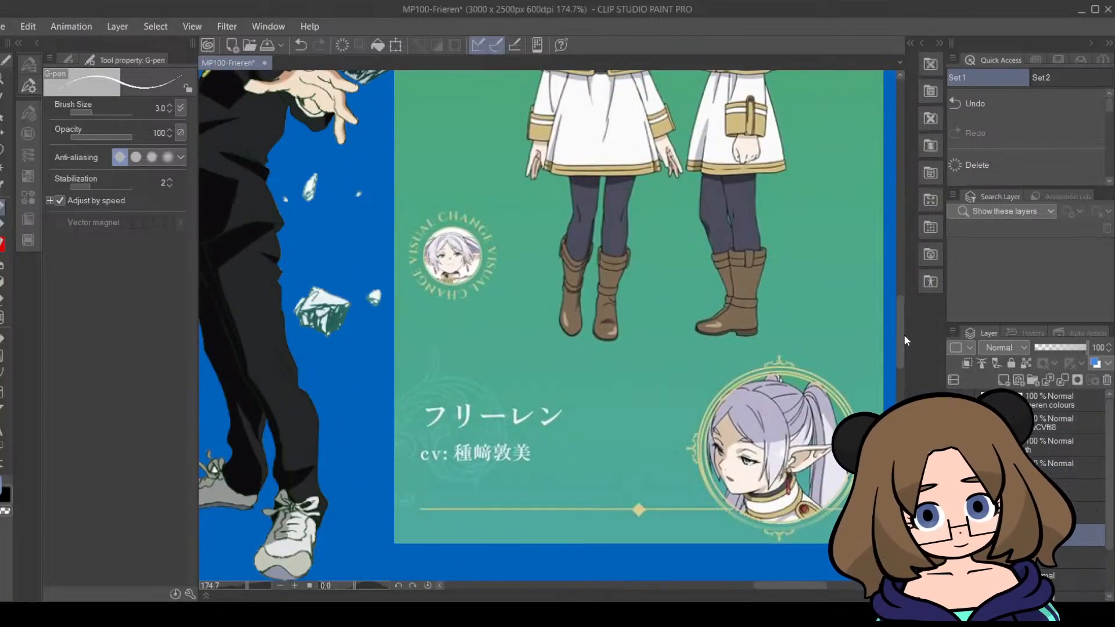
left_click_drag(806, 586, 819, 593)
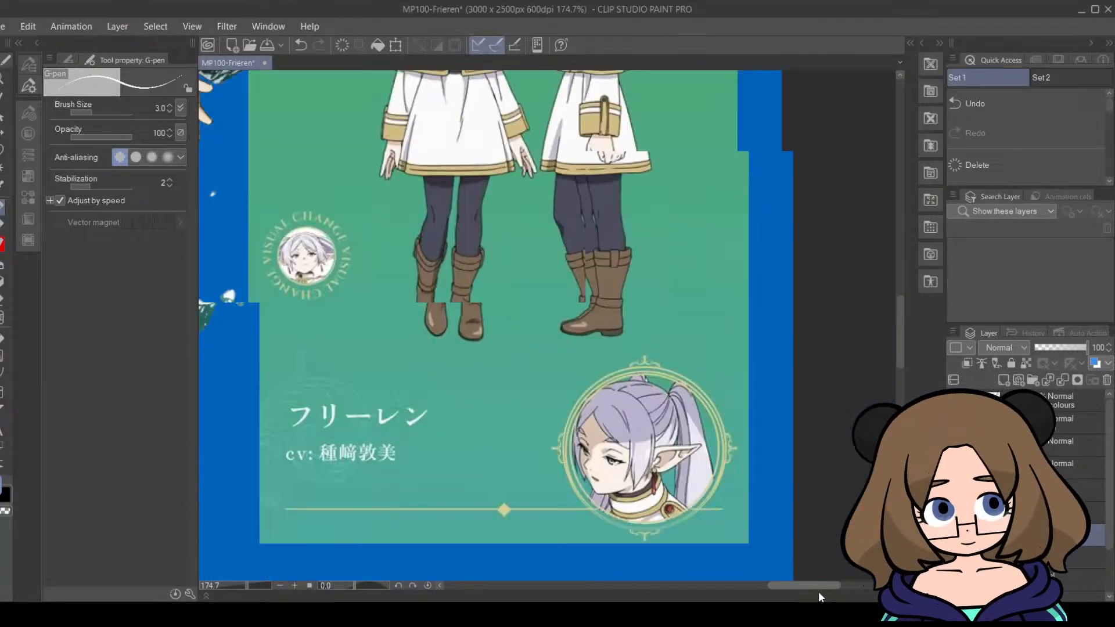
left_click_drag(247, 587, 256, 587)
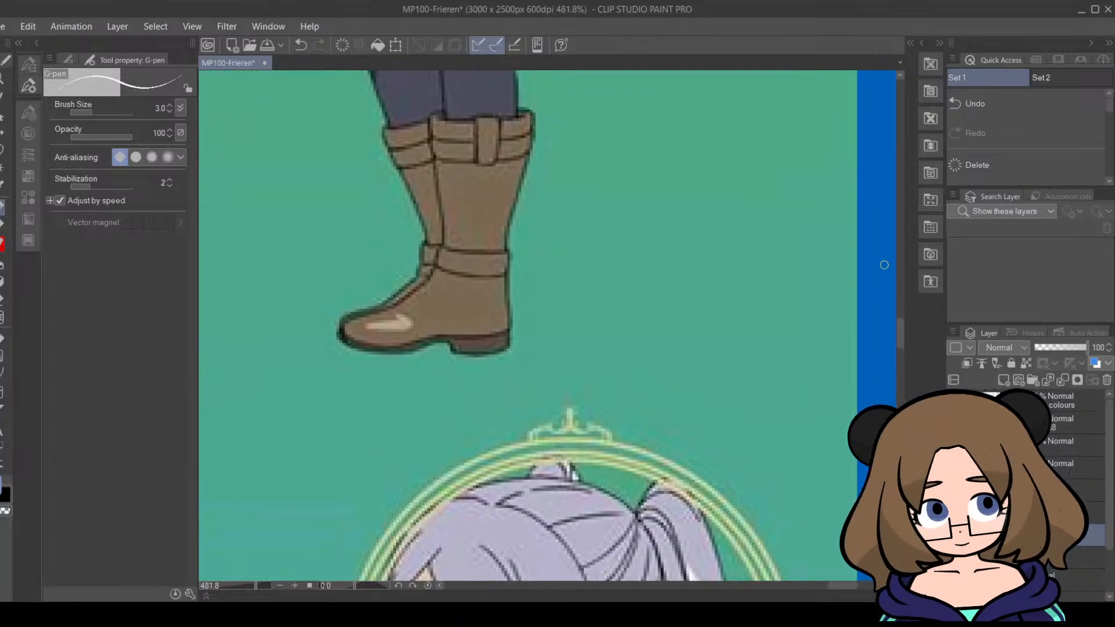
left_click_drag(901, 327, 898, 350)
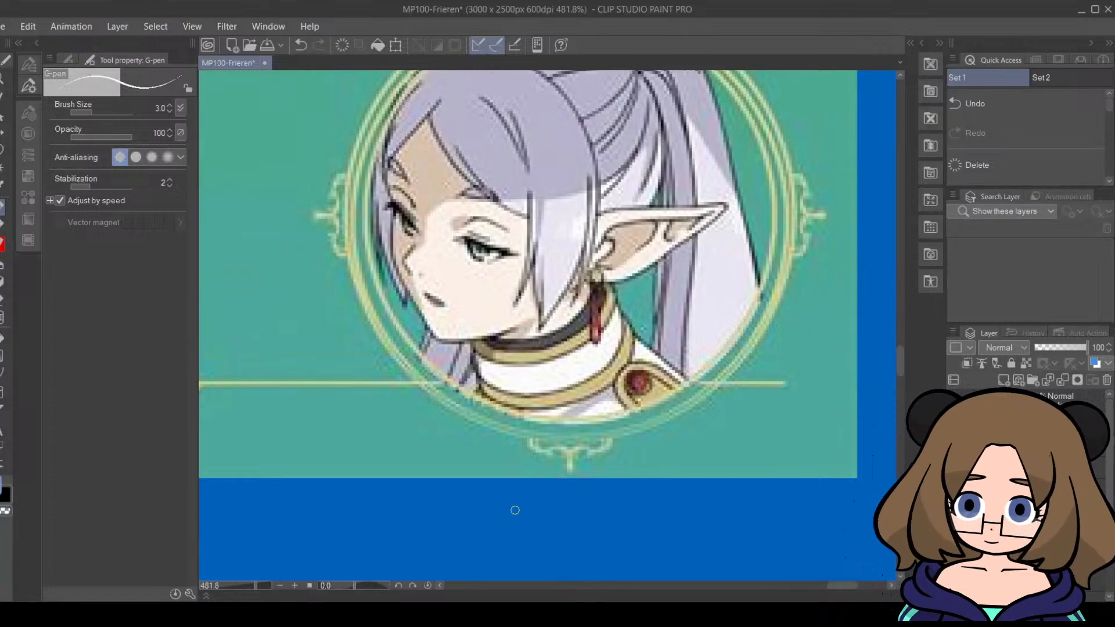
left_click(1, 189)
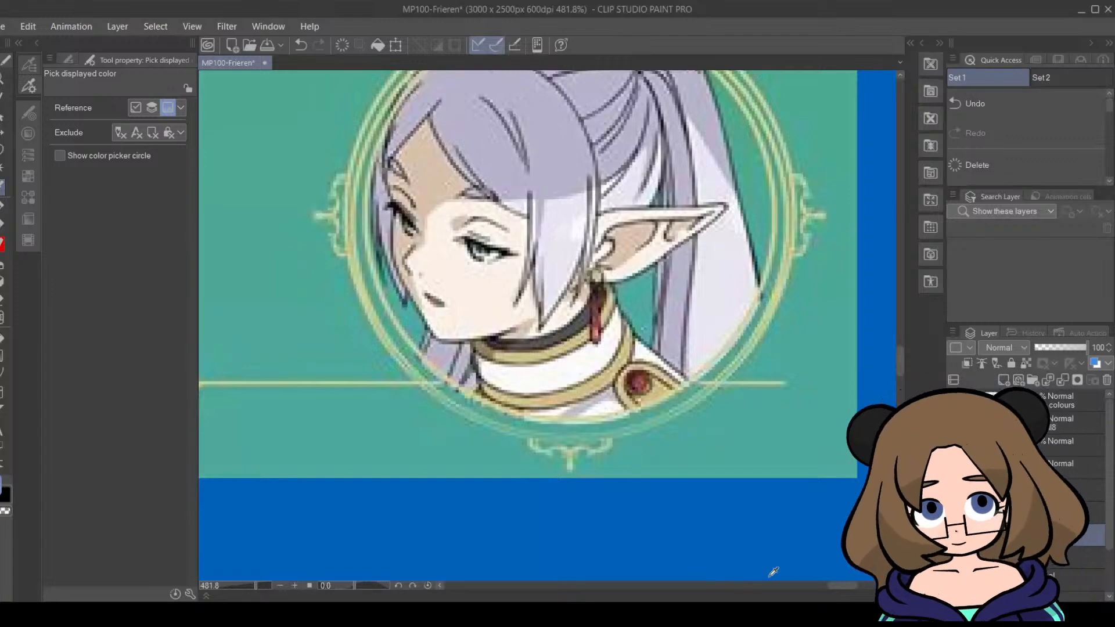
Step: Shade the collar's gold trim and the ring around its gem in the sampled darker gold, using the size 3 G-pen
left_click_drag(849, 586, 657, 599)
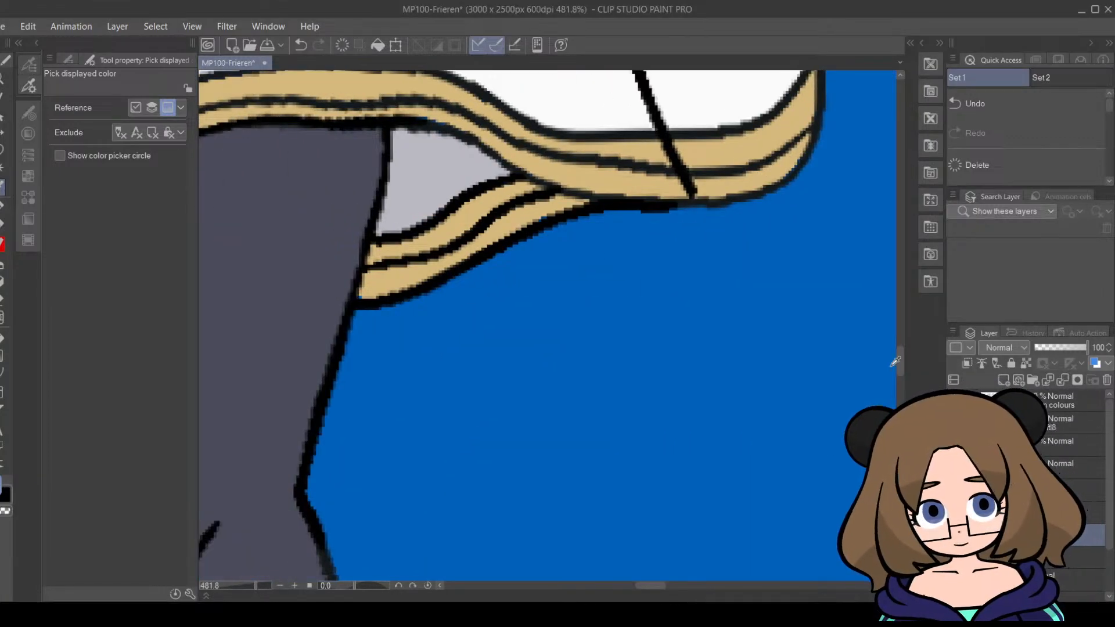
left_click_drag(901, 360, 903, 232)
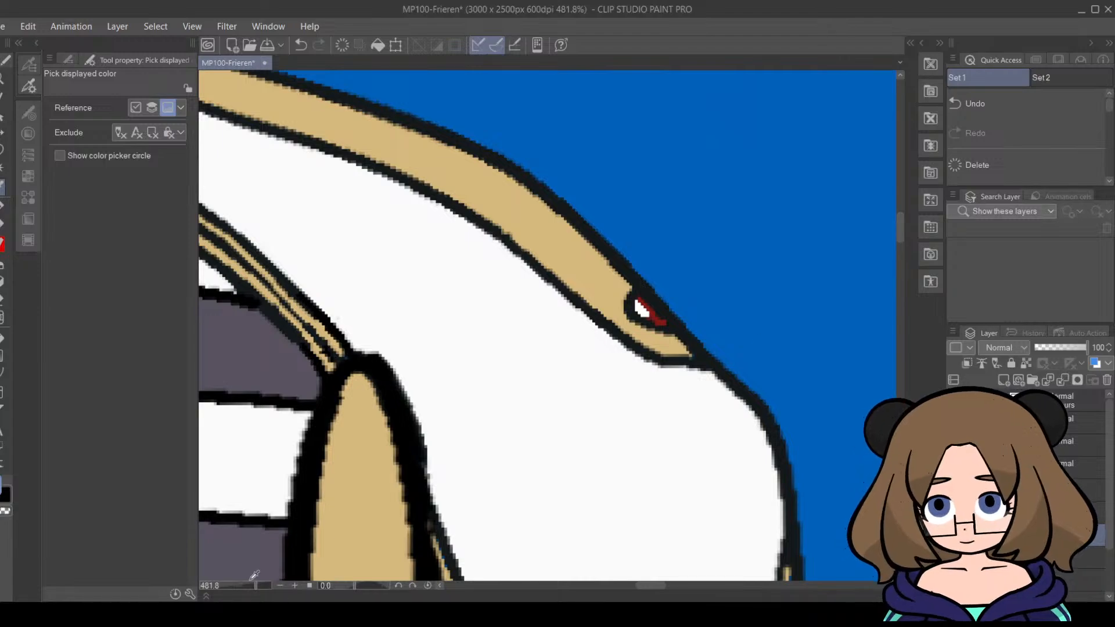
left_click_drag(257, 585, 245, 587)
left_click_drag(669, 586, 643, 588)
left_click_drag(249, 585, 253, 585)
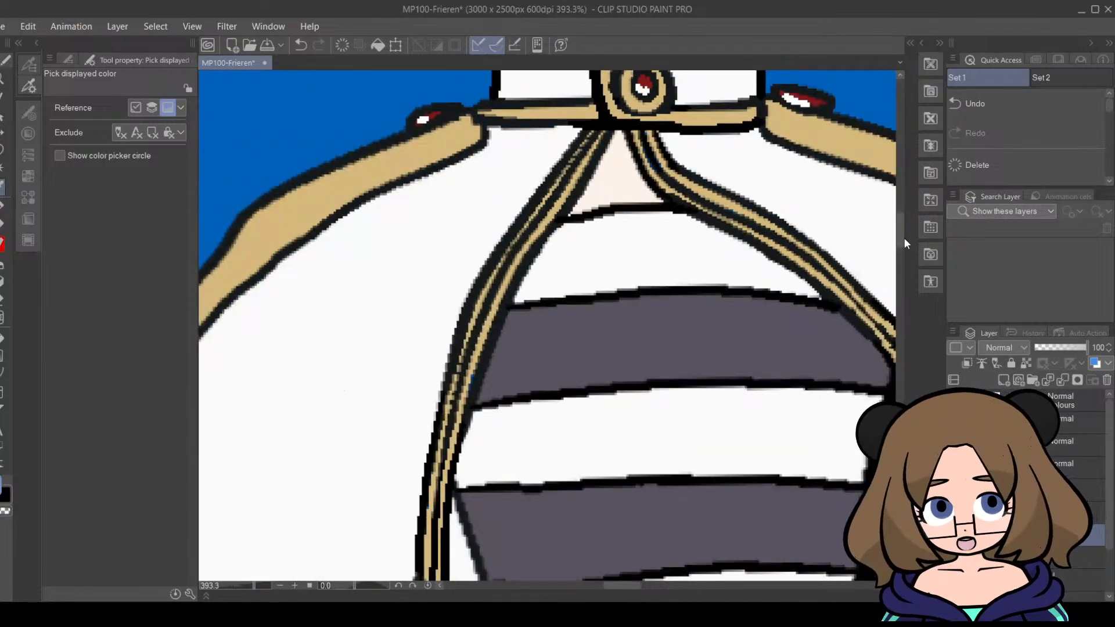
left_click_drag(904, 238, 903, 221)
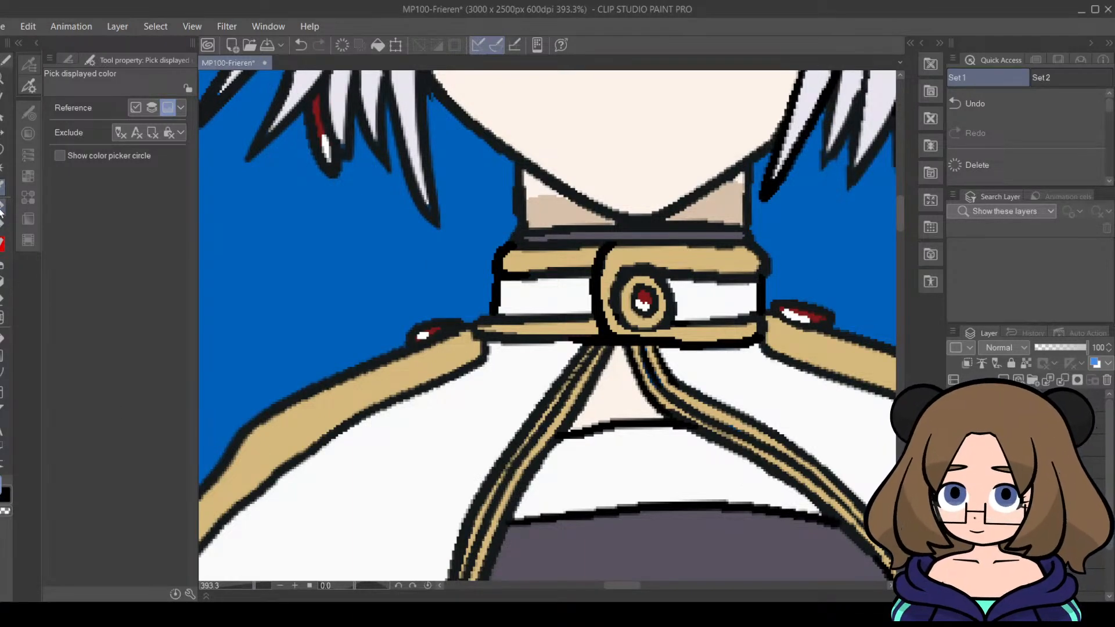
left_click(3, 228)
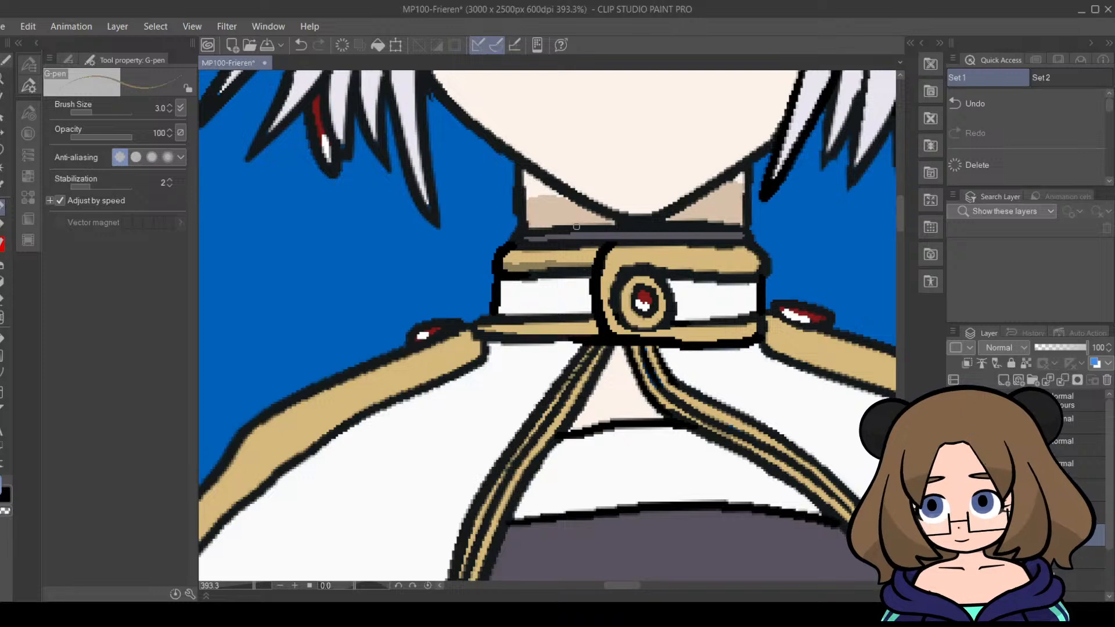
key("ctrl+z")
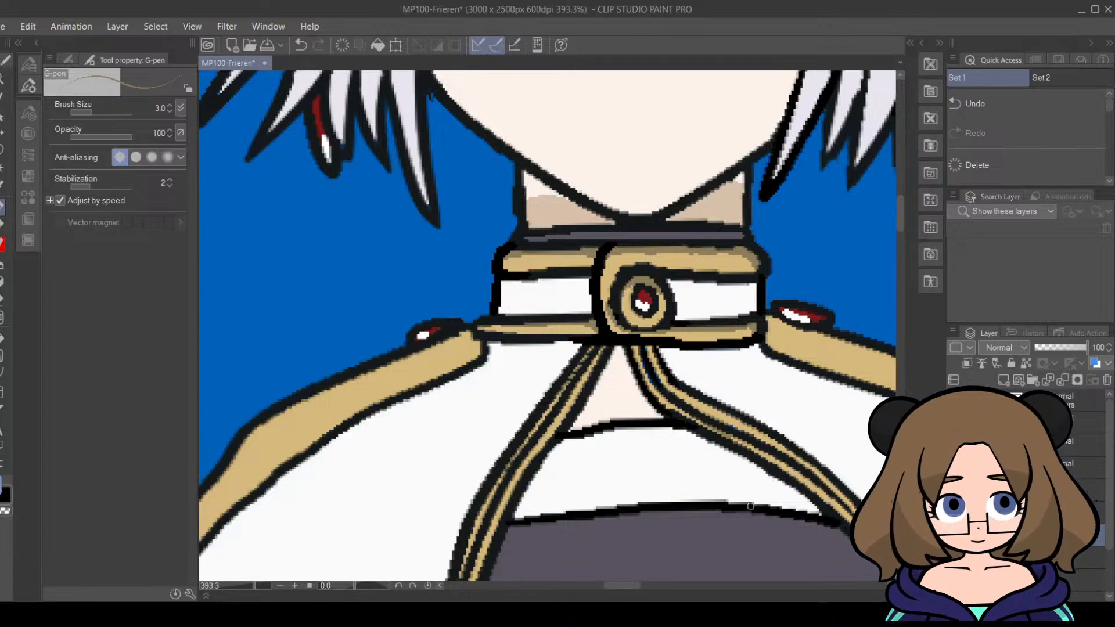
left_click_drag(353, 587, 346, 590)
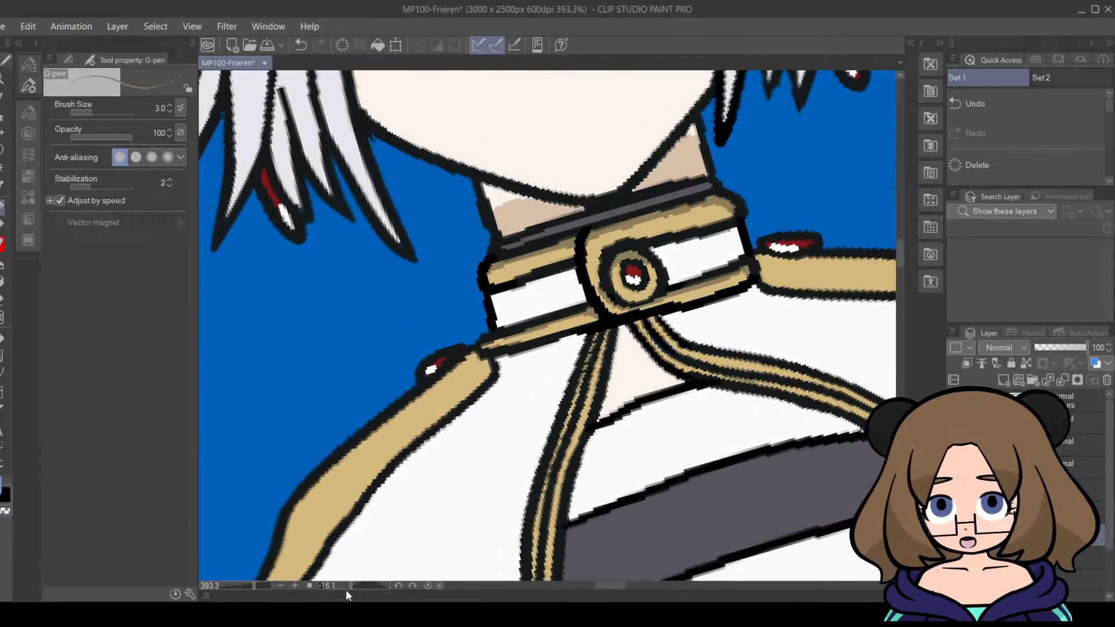
left_click(413, 587)
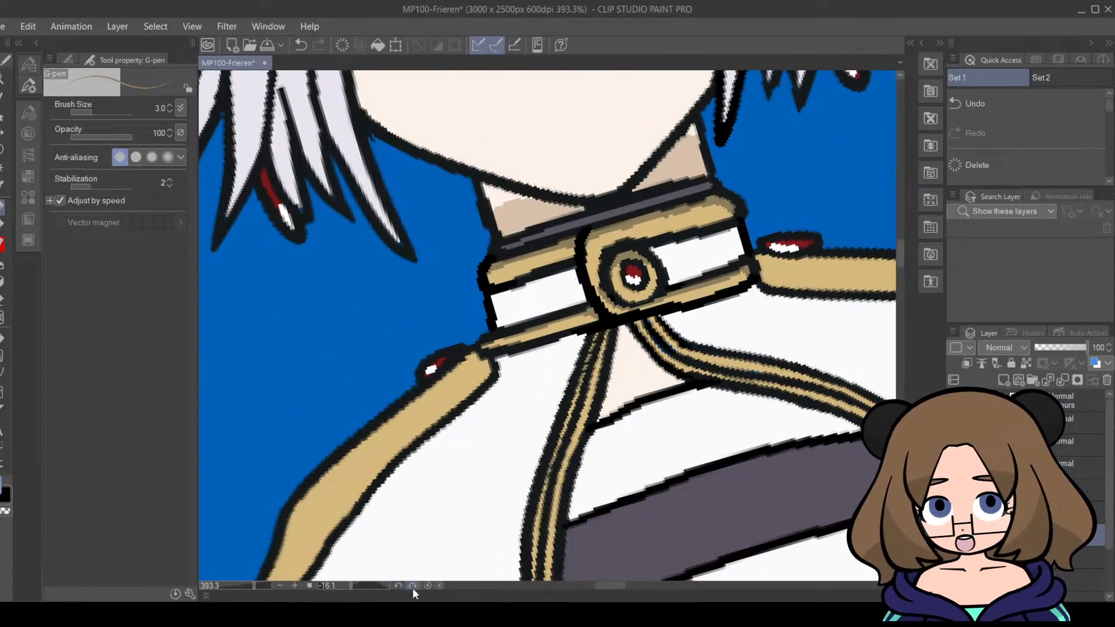
left_click(413, 587)
left_click(413, 587)
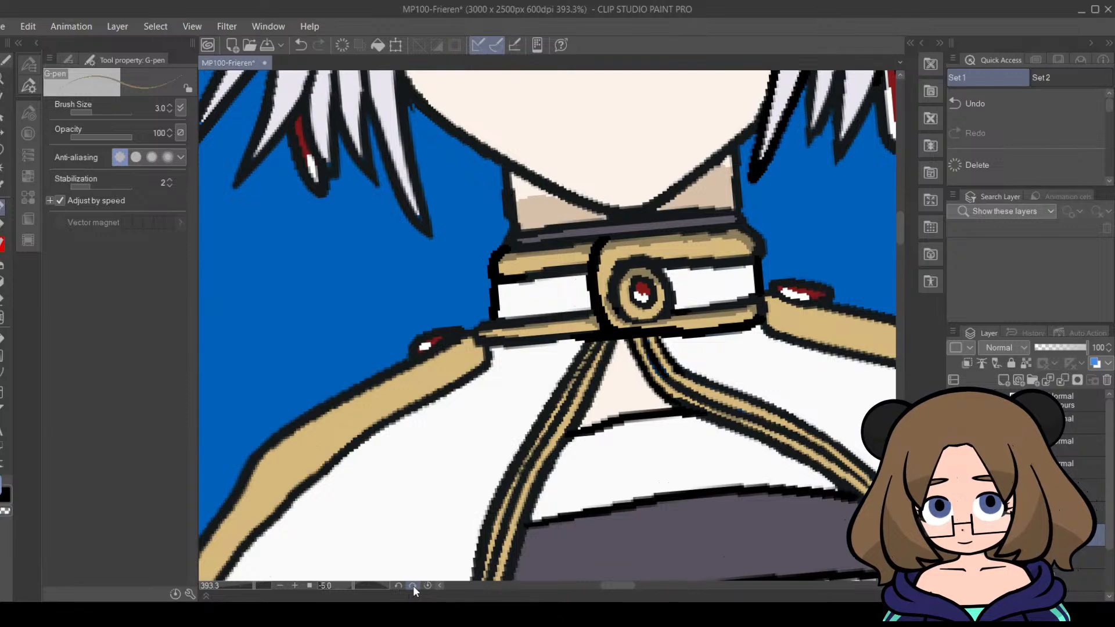
left_click(412, 586)
Step: Rework the shadow on the neck above the collar with sampled skin and shadow tones, using the size 3 G-pen
left_click(249, 585)
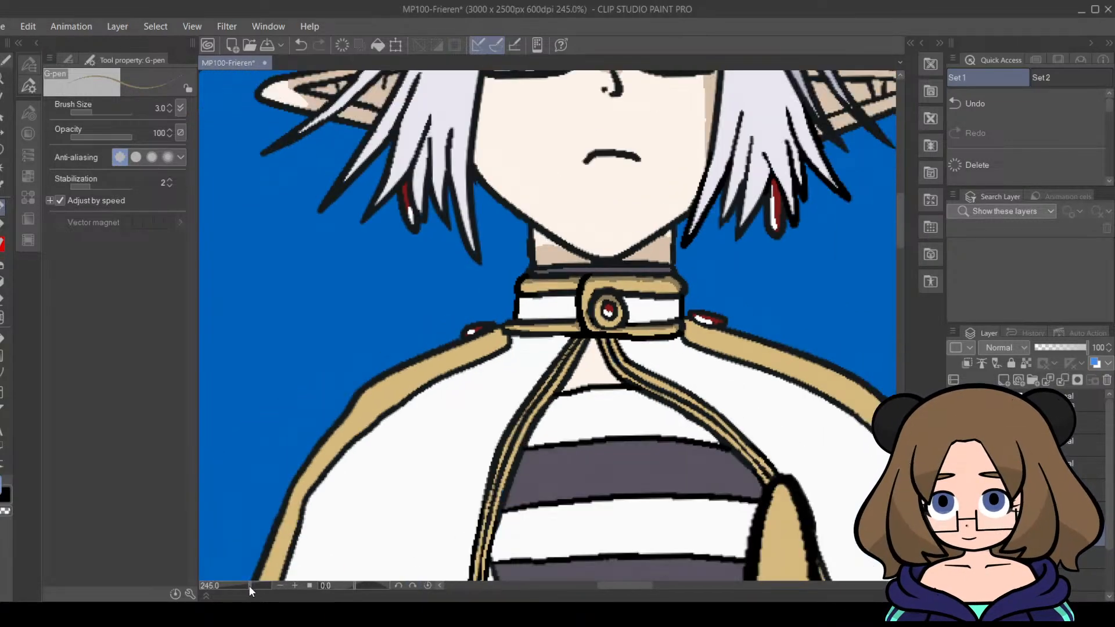
left_click_drag(248, 585, 247, 590)
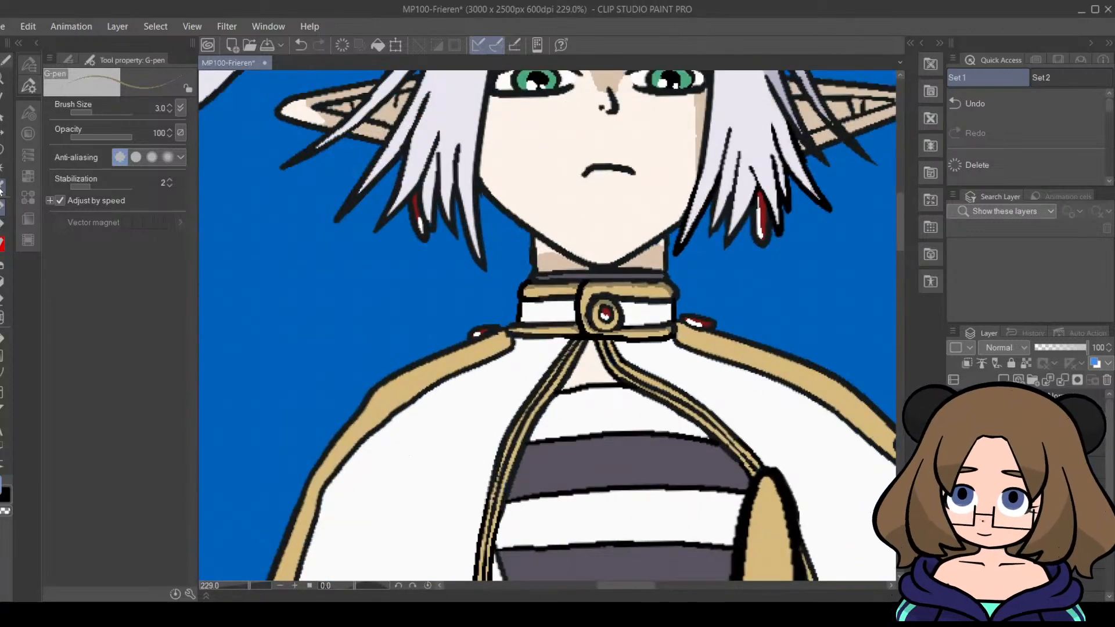
key("i")
left_click(3, 299)
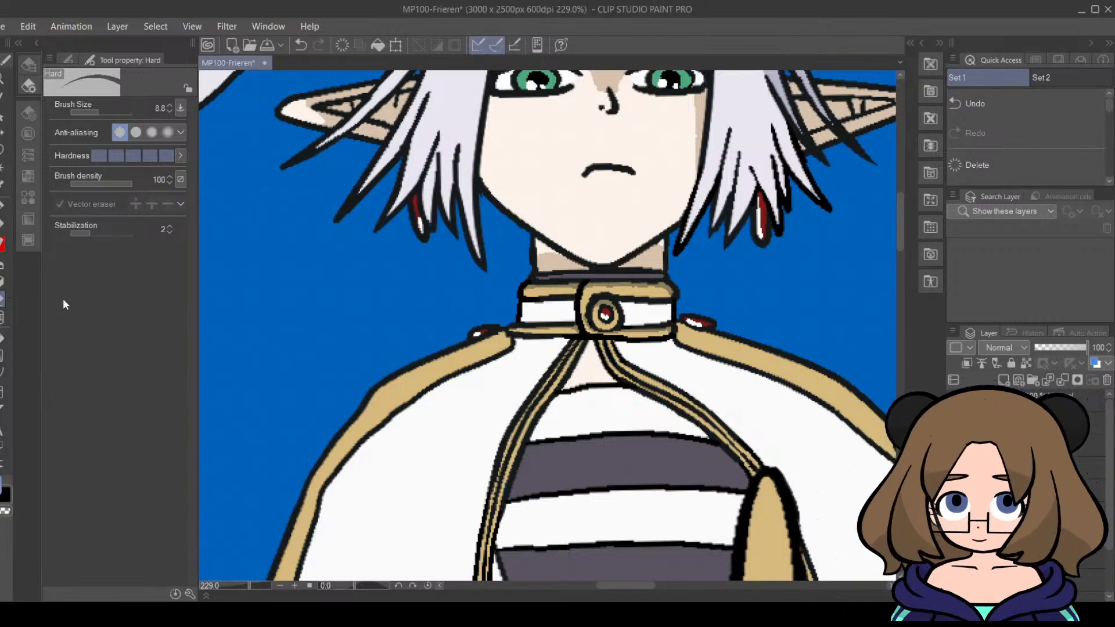
left_click(3, 205)
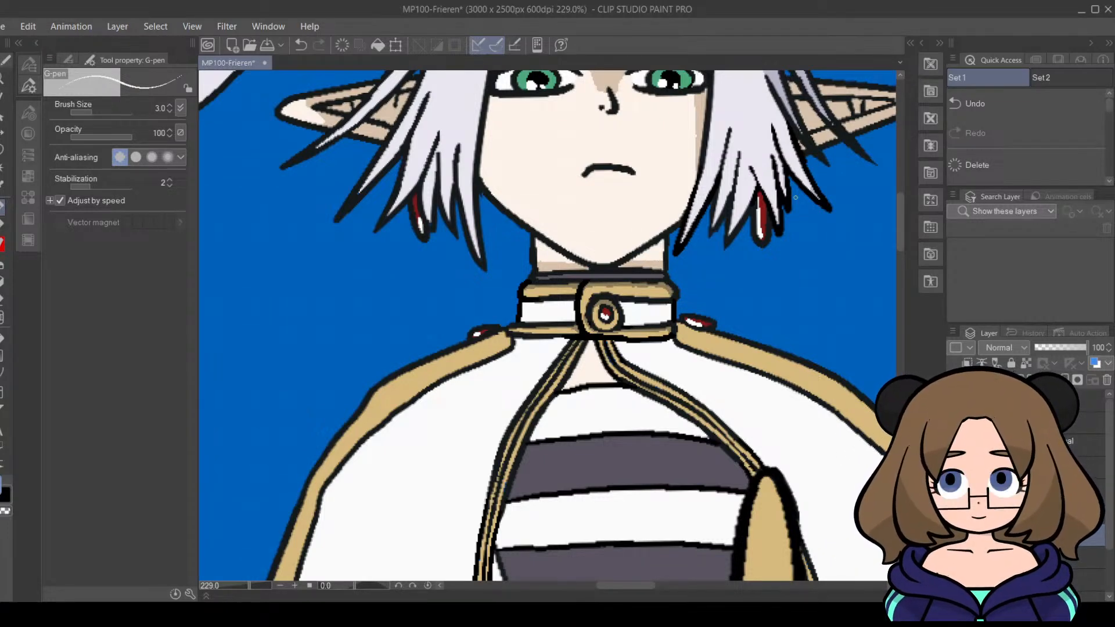
left_click(2, 187)
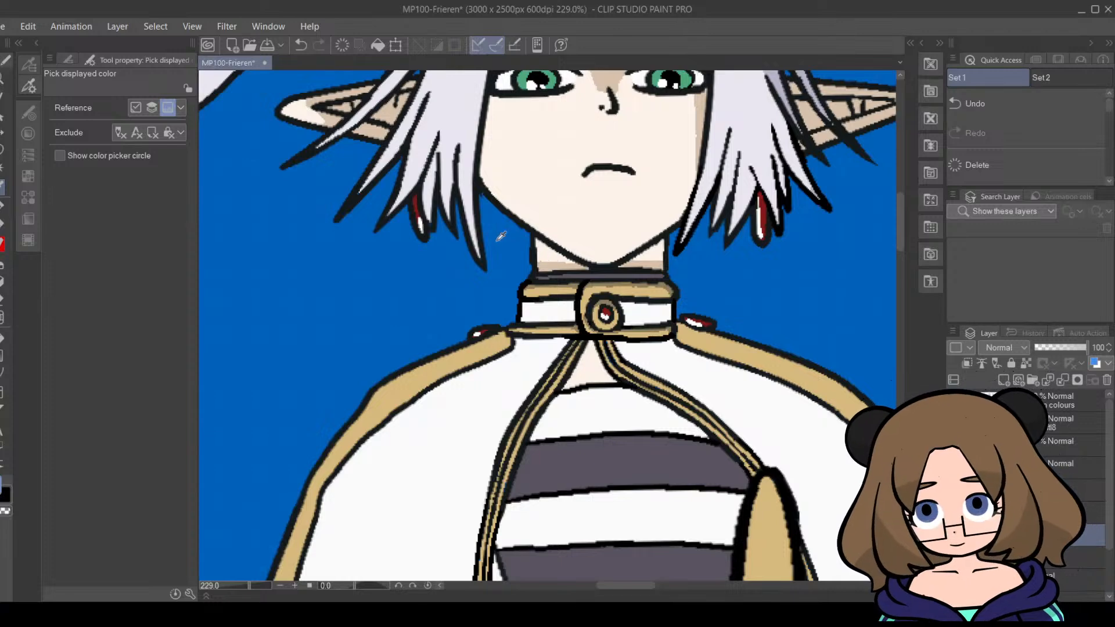
left_click(2, 207)
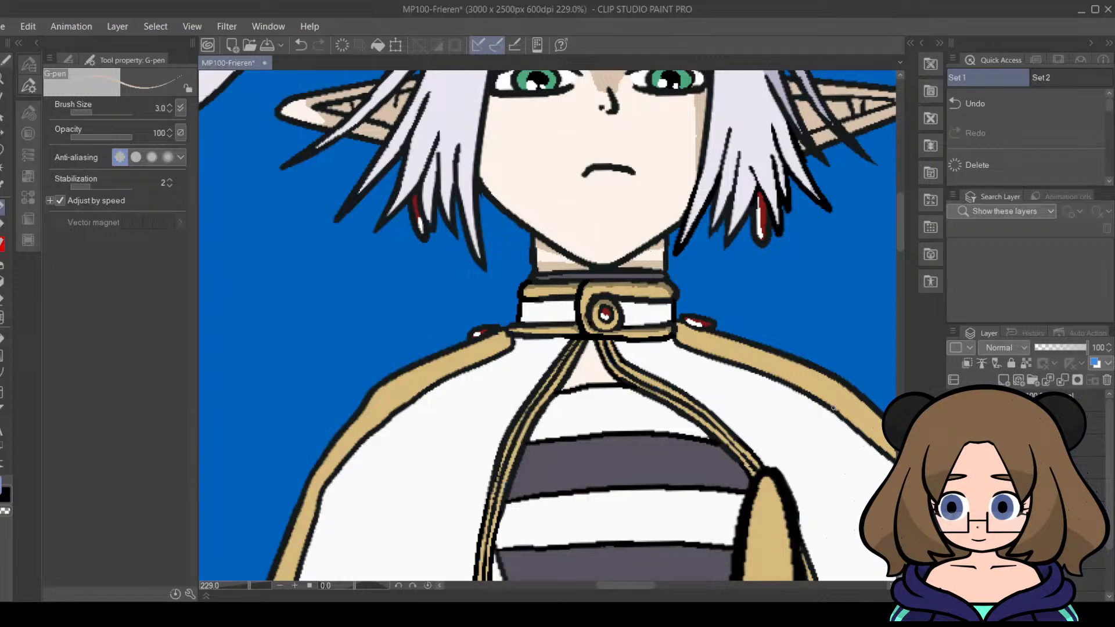
Step: Paint a light grey shadow along the upper part of the collar's white band on both sides of the gem
left_click_drag(901, 243, 899, 264)
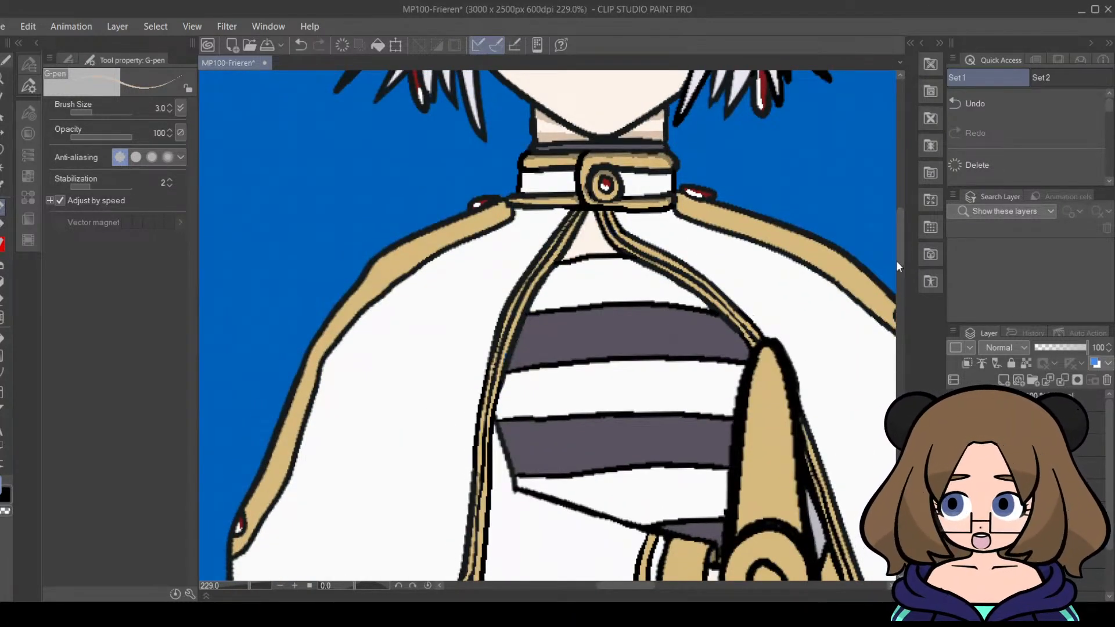
key("i")
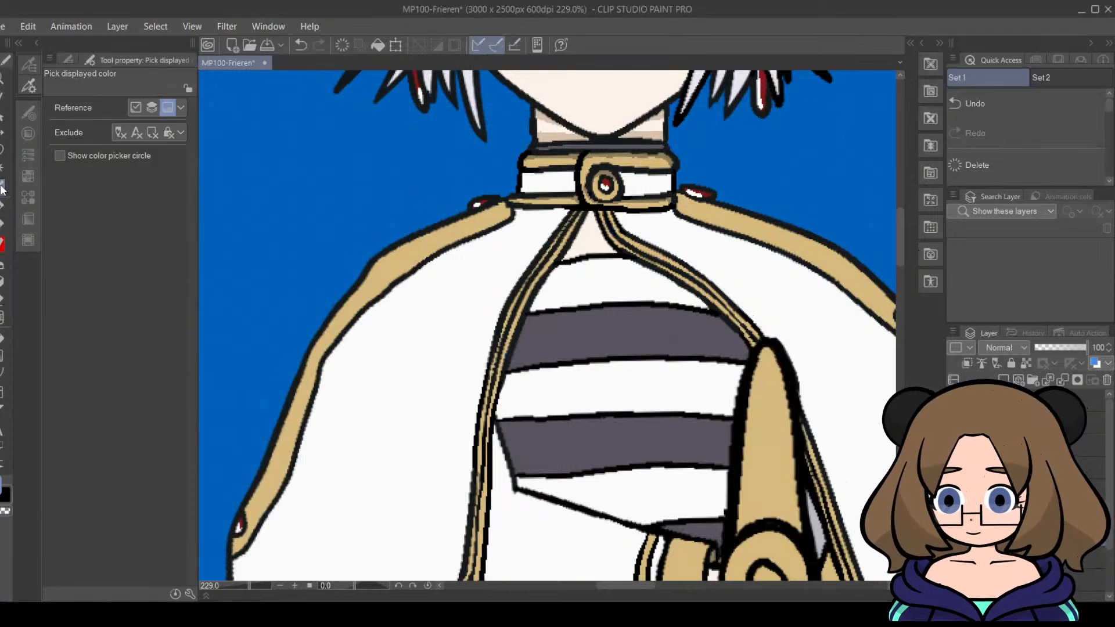
mouse_move(900, 236)
left_mouse_down()
mouse_move(899, 298)
mouse_move(909, 254)
left_mouse_up()
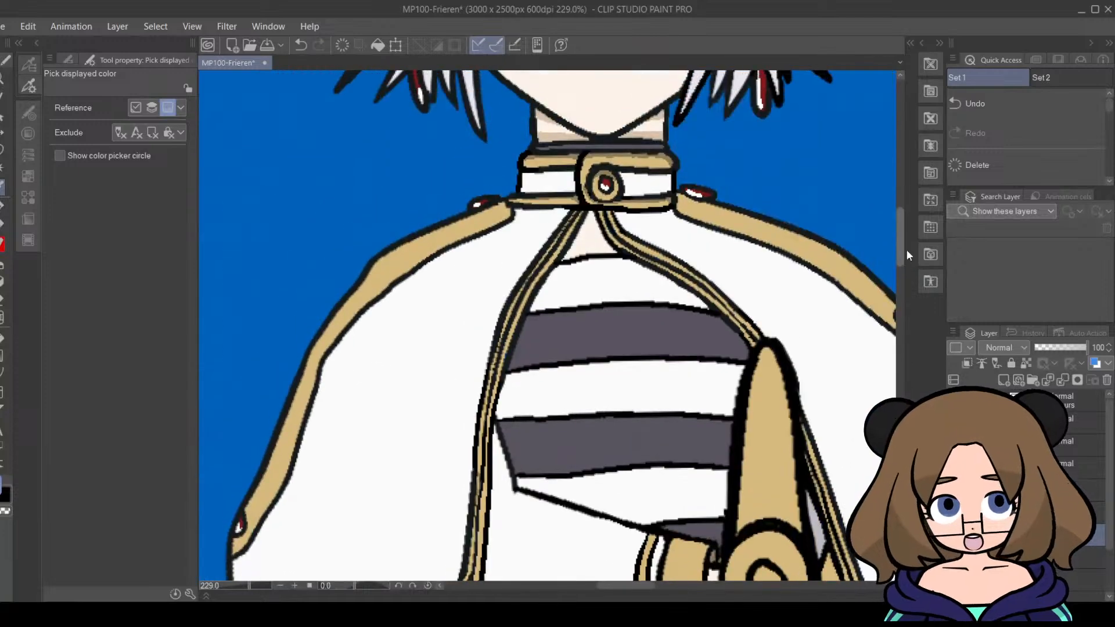
key("p")
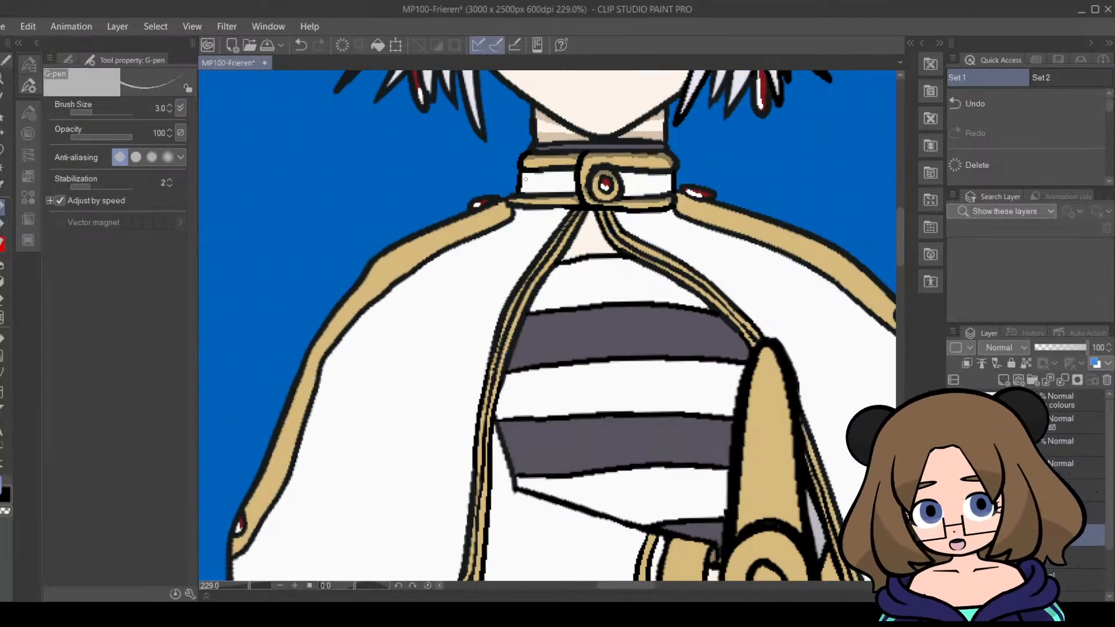
mouse_move(541, 173)
left_mouse_down()
mouse_move(576, 173)
mouse_move(528, 174)
mouse_move(549, 164)
mouse_move(669, 175)
left_mouse_up()
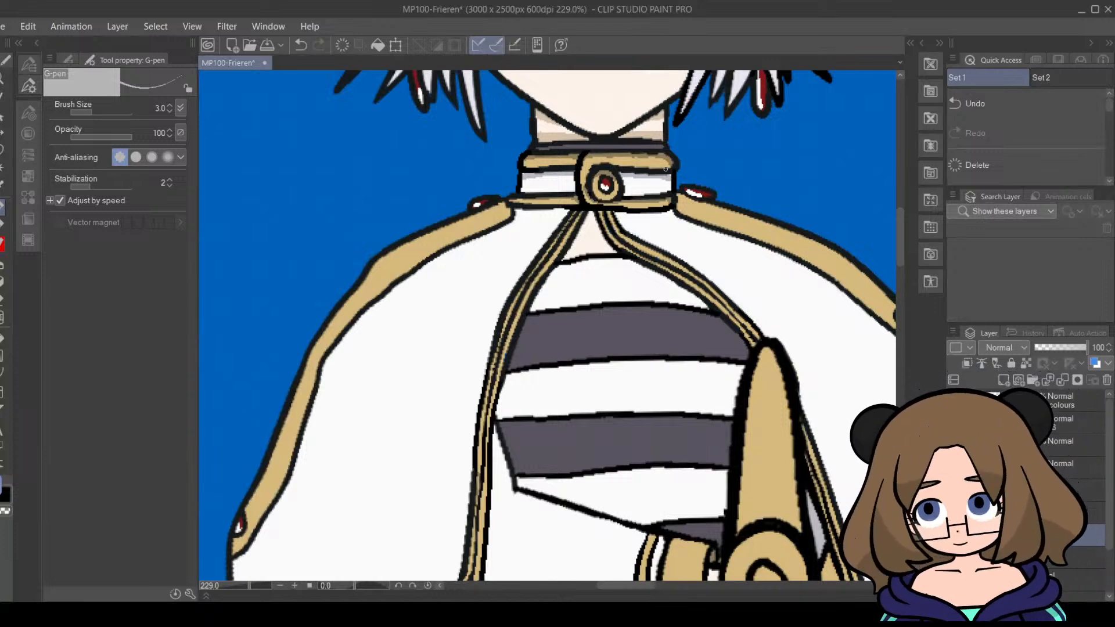
left_click_drag(622, 179, 653, 179)
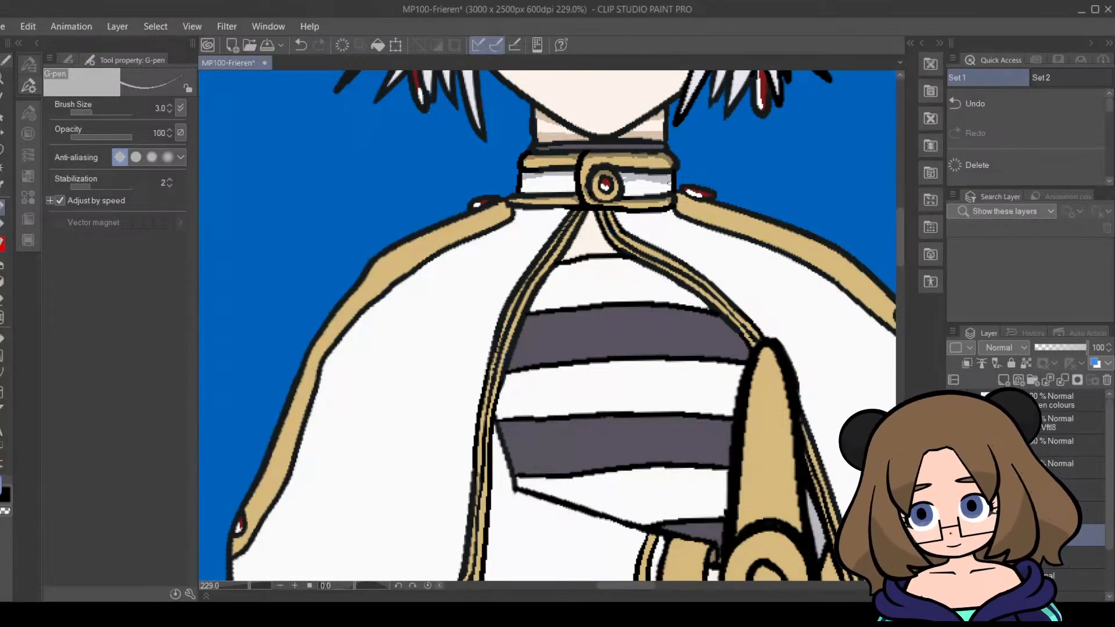
left_click_drag(576, 179, 523, 180)
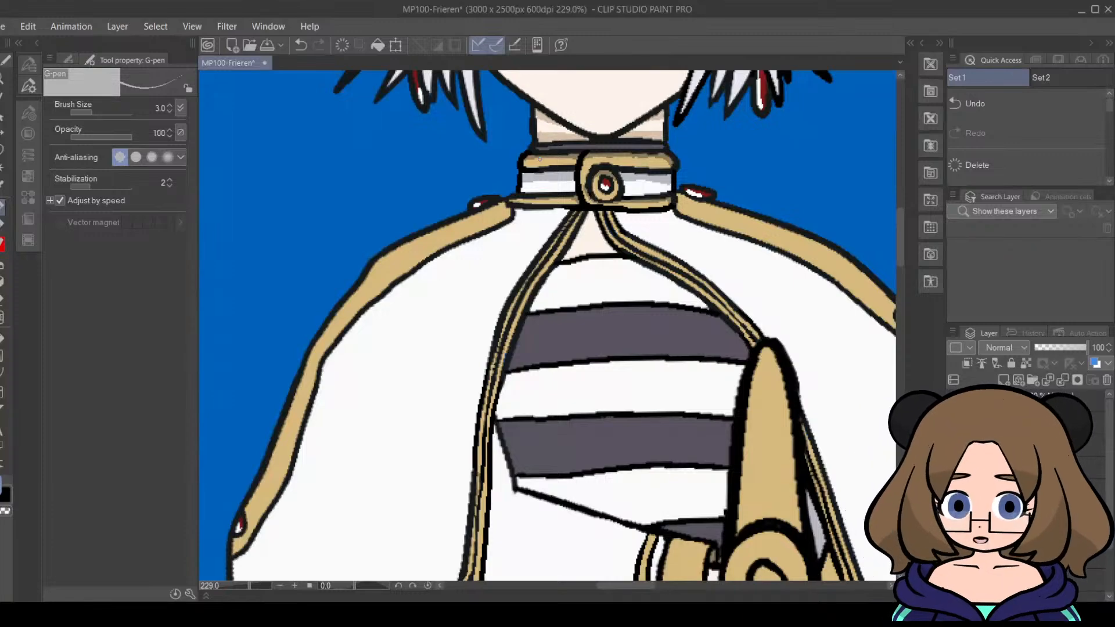
Step: Outline a light grey shadow on the white cape from the collar's left end along the shoulder's gold trim
left_click_drag(250, 587, 244, 588)
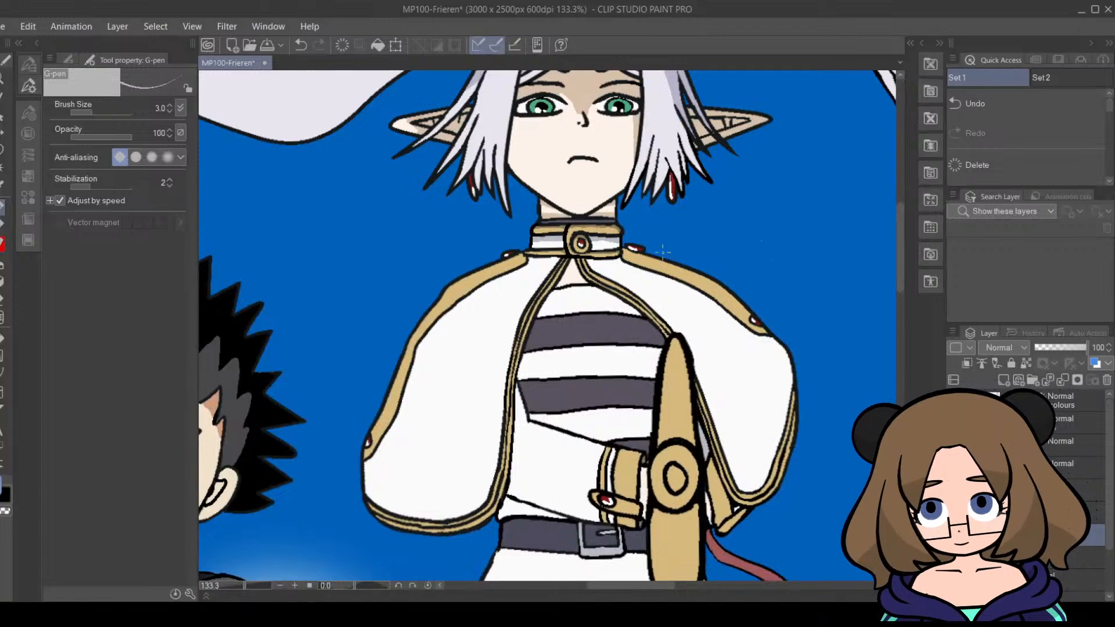
left_click_drag(559, 265, 478, 290)
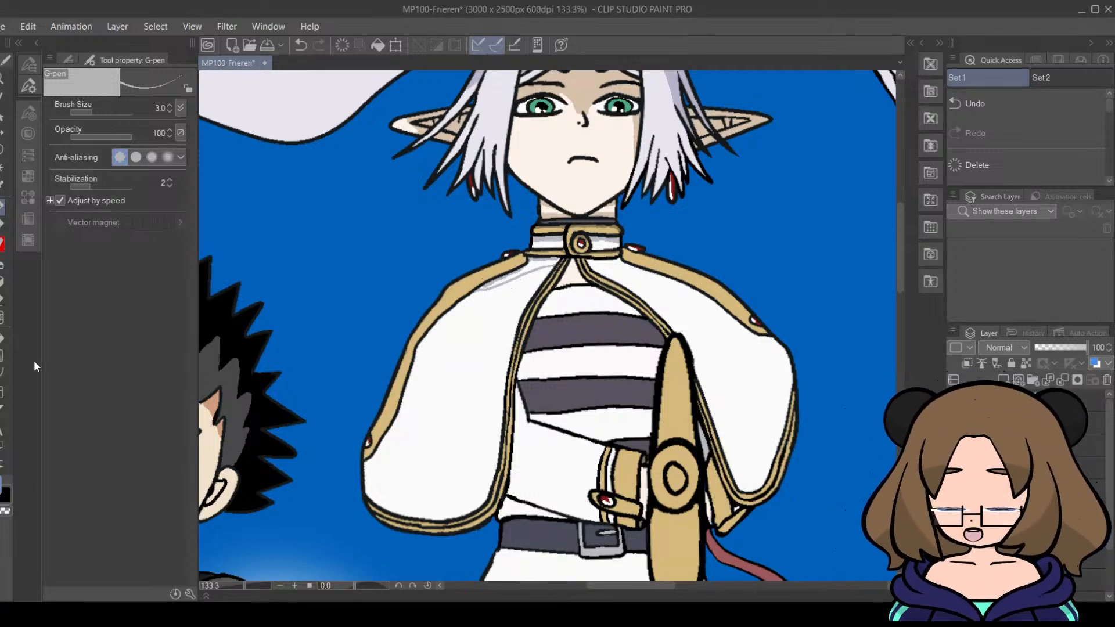
Step: Try to fill the outlined cape shadow with the light grey using the editing-layer fill, and undo the fill
left_click(2, 338)
left_click(535, 263)
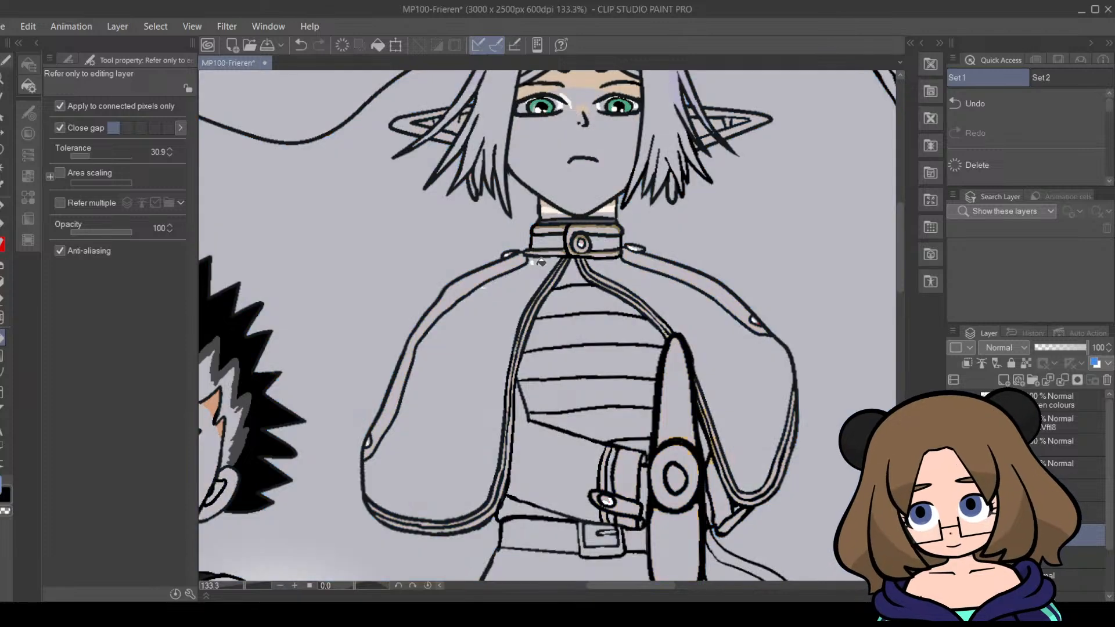
key("ctrl+z")
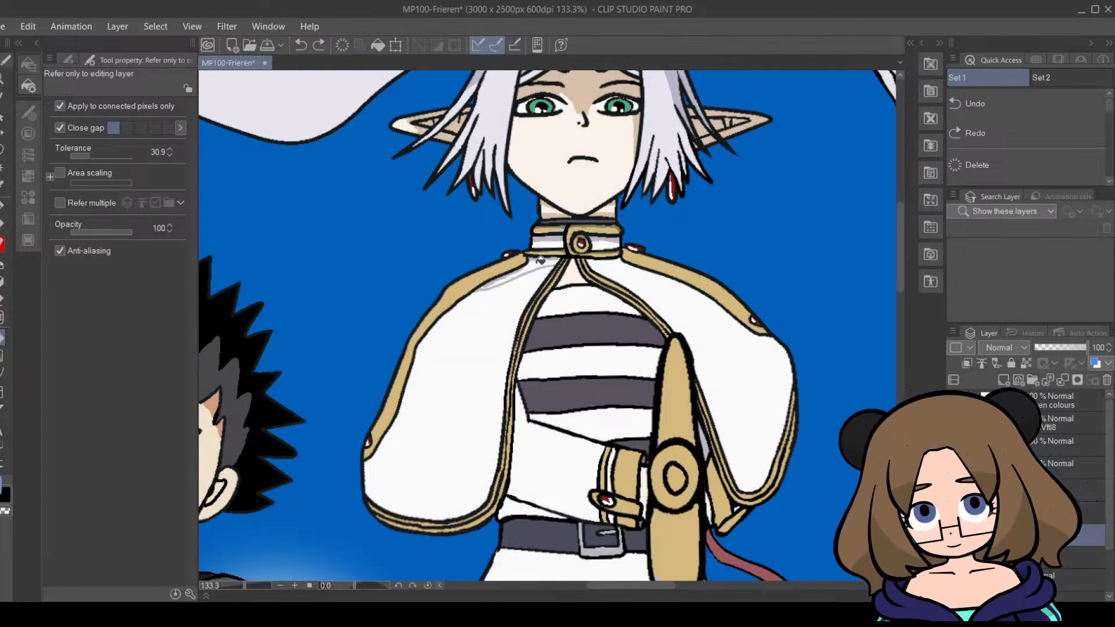
left_click(553, 259)
left_click(28, 27)
left_click(43, 39)
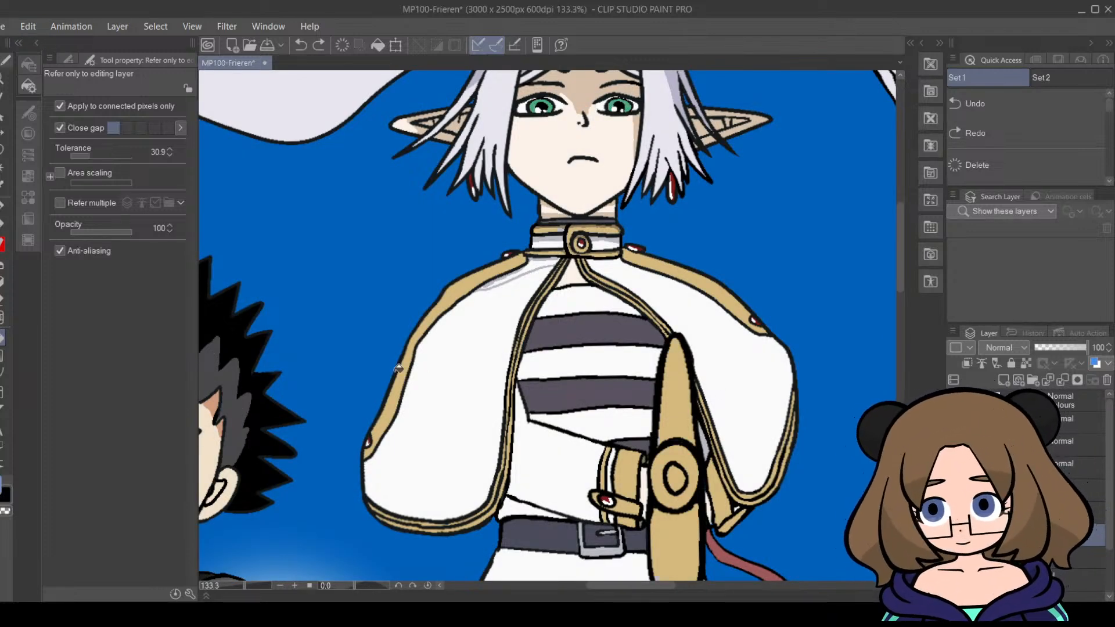
Step: Try to close the cape shadow's outline with the size 3 G-pen and fill it with light grey, and undo the fill
key("p")
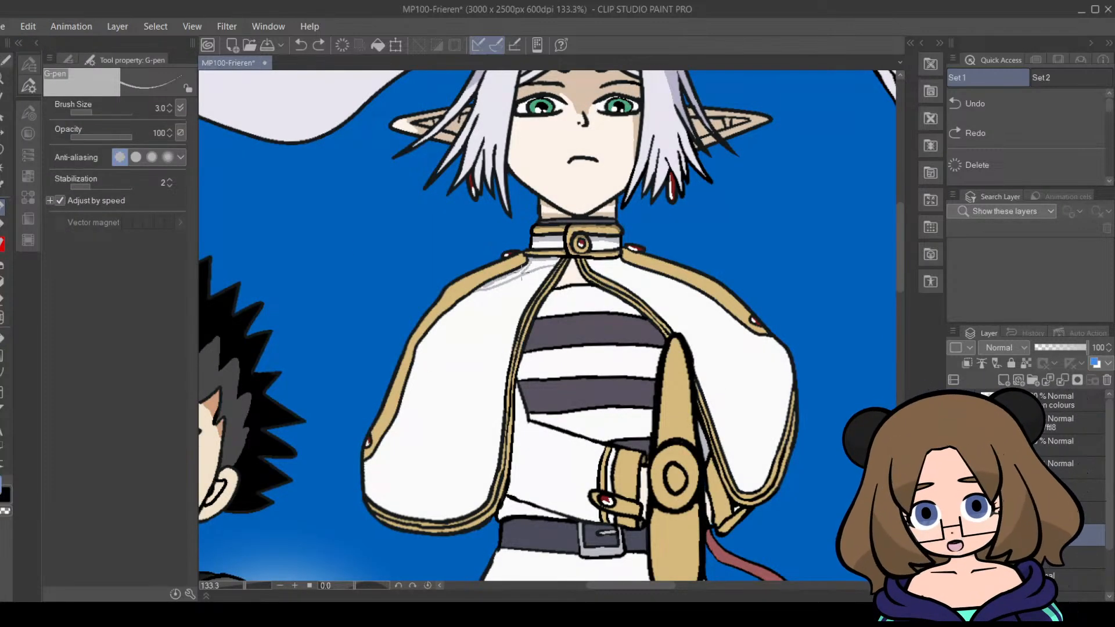
left_click_drag(522, 272, 529, 262)
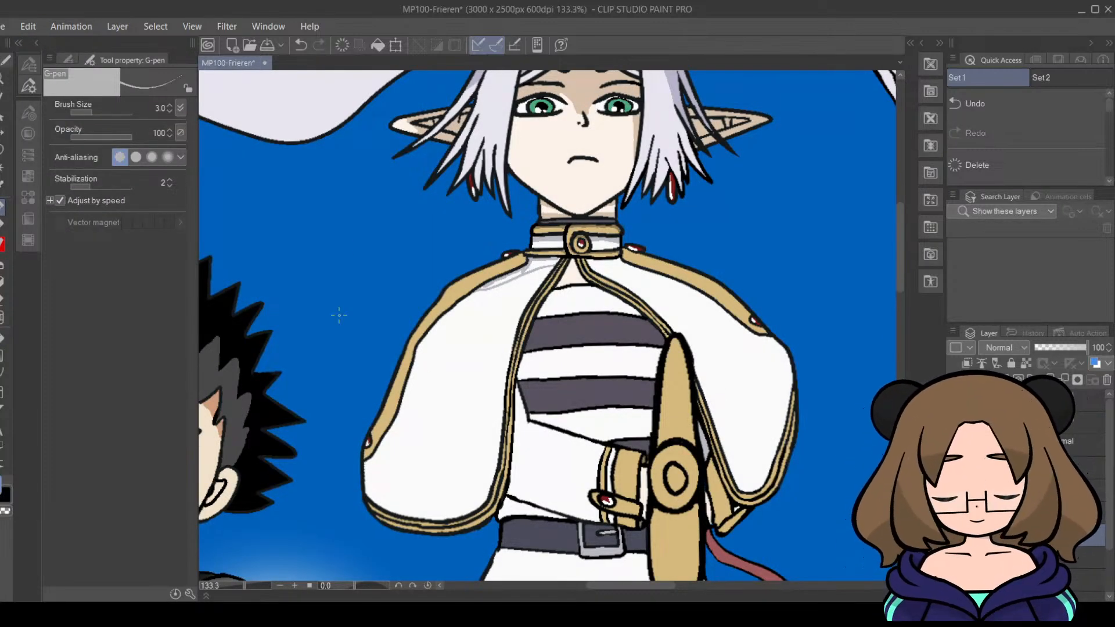
left_click(2, 335)
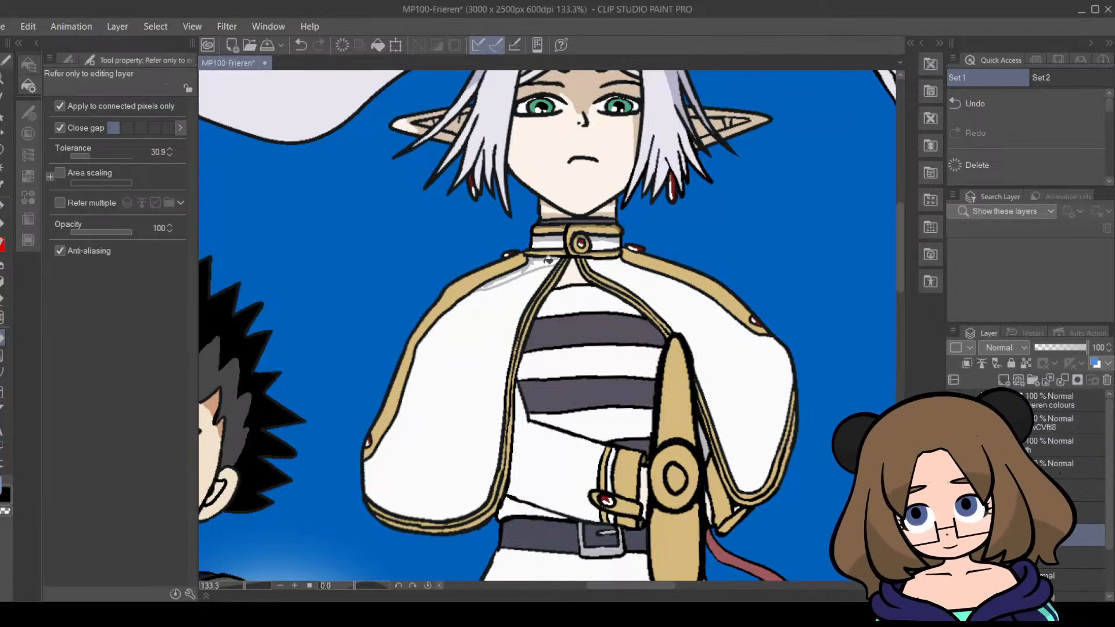
key("ctrl+z")
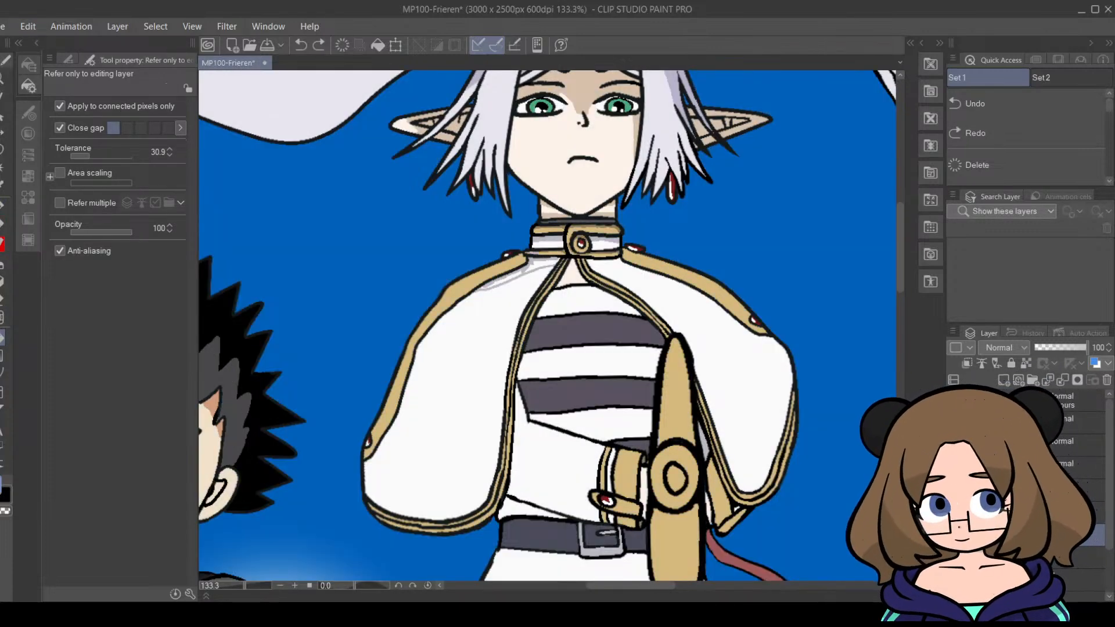
Step: Paint in the outlined left cape shadow in light grey with the size 8.8 G-pen and extend it down along the shoulder's gold trim
left_click_drag(245, 586, 255, 585)
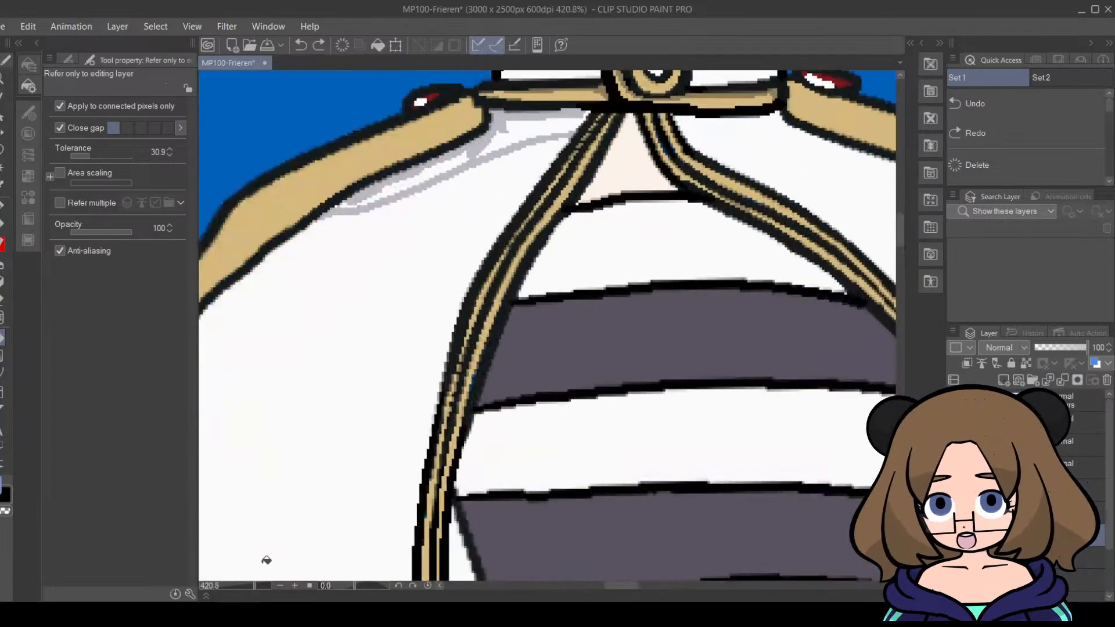
left_click(2, 206)
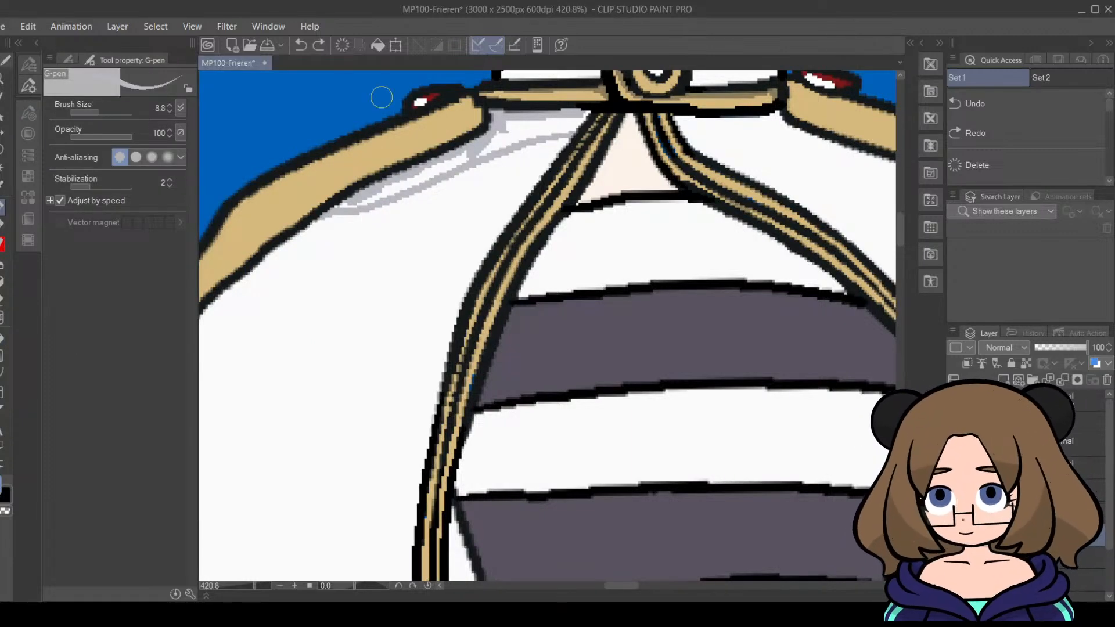
mouse_move(495, 139)
left_mouse_down()
mouse_move(522, 123)
mouse_move(579, 119)
mouse_move(415, 172)
mouse_move(336, 212)
left_mouse_up()
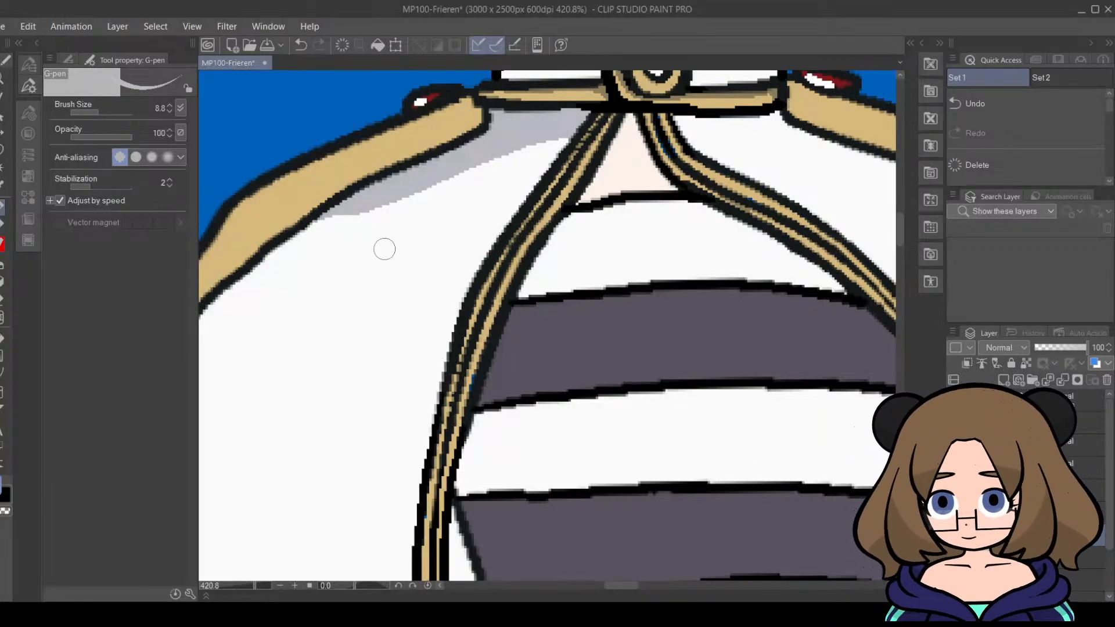
left_click_drag(346, 212, 255, 269)
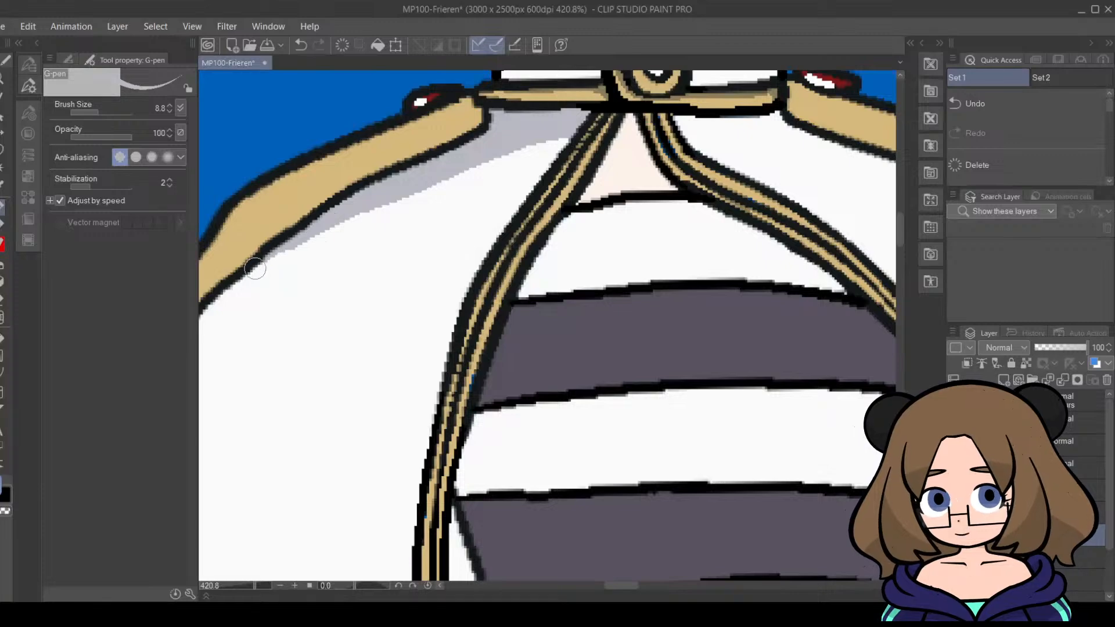
Step: Try a light grey shadow beside the front gold trim on the cape's left half below the collar, and undo the strokes
left_click_drag(255, 586, 249, 588)
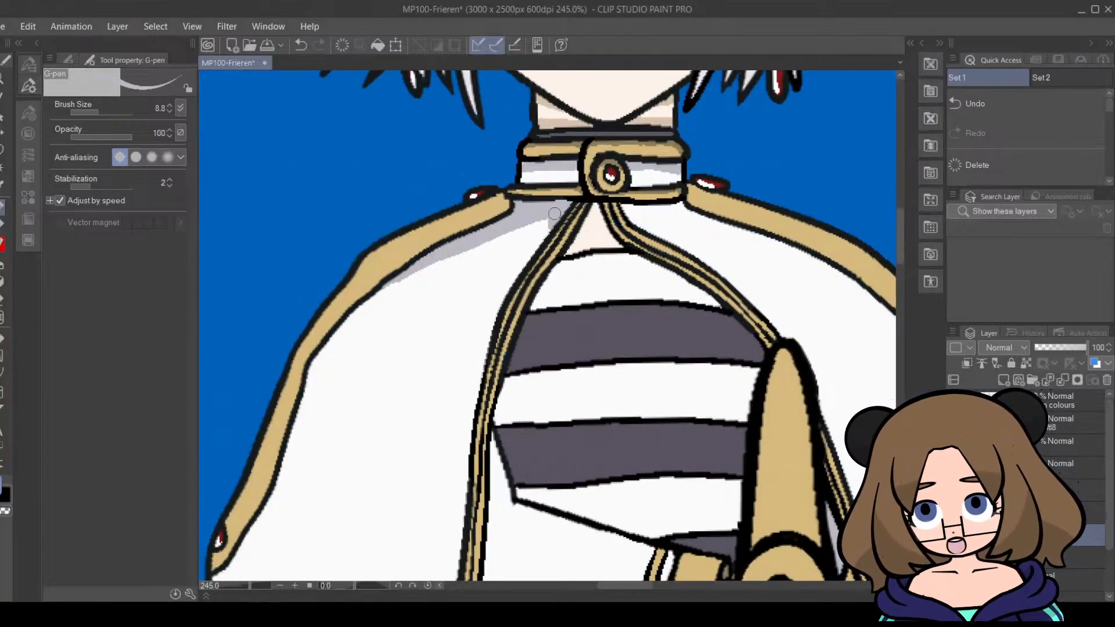
left_click_drag(548, 224, 521, 272)
left_click_drag(547, 236, 521, 272)
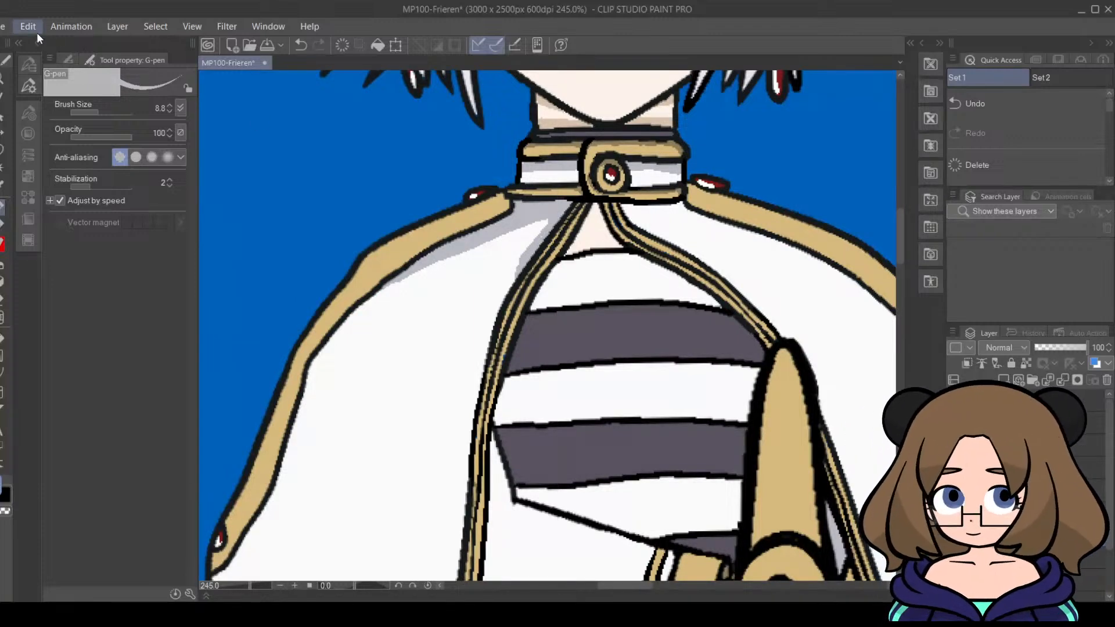
key("ctrl+z")
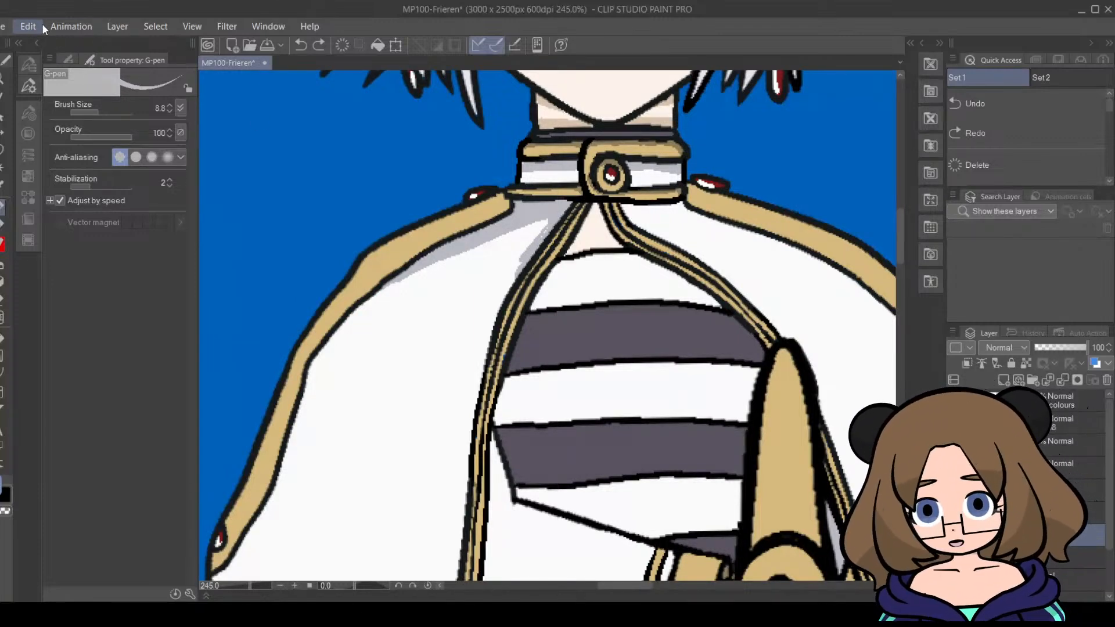
key("ctrl+z")
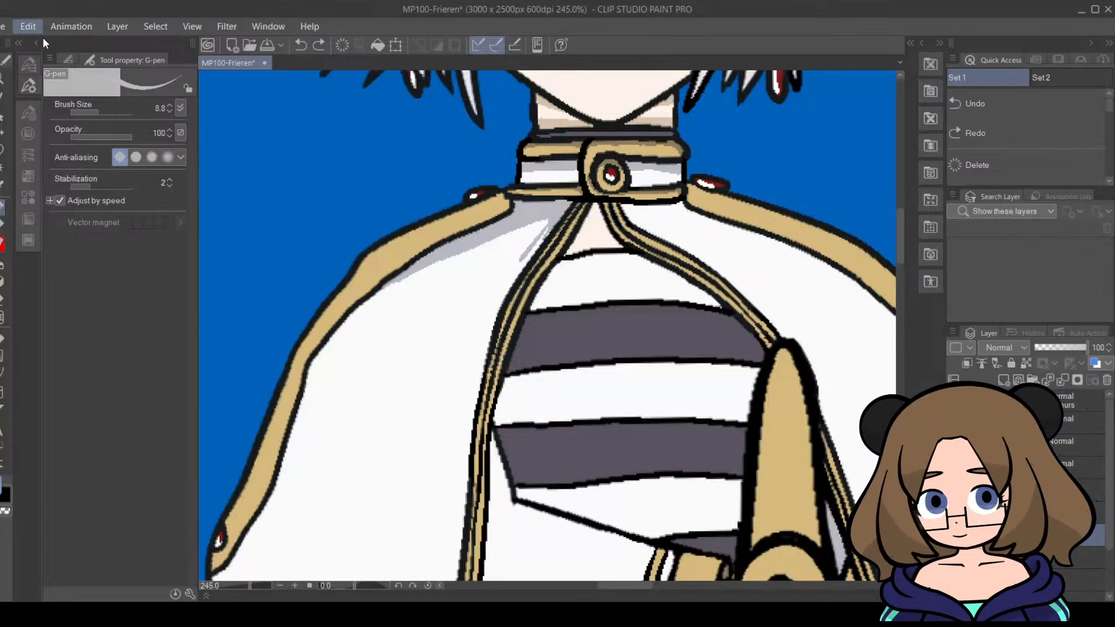
key("ctrl+z")
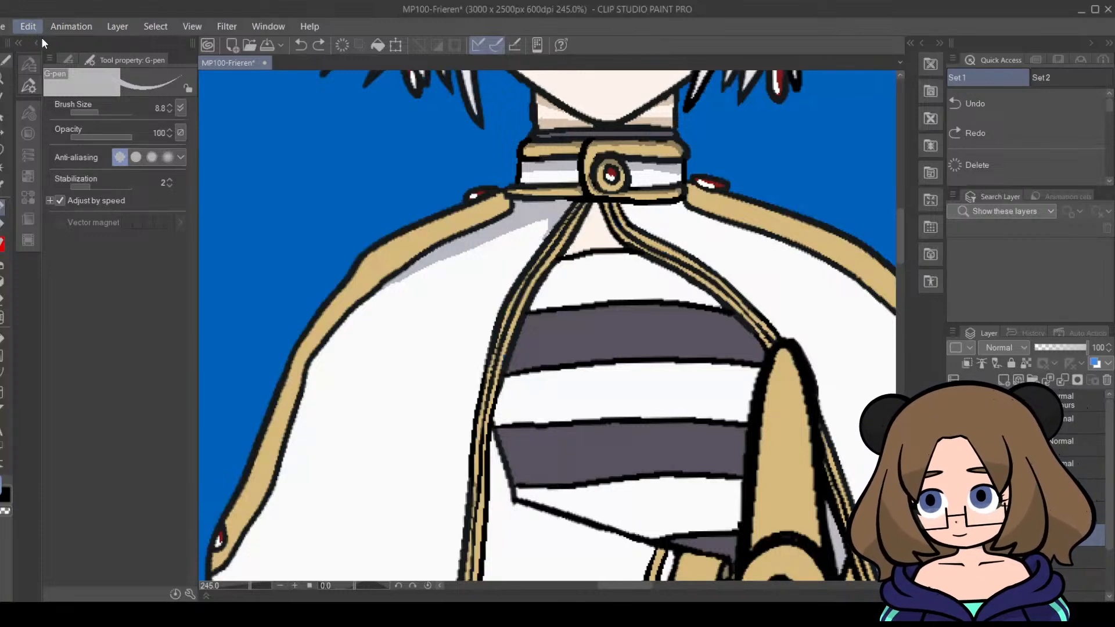
key("ctrl+z")
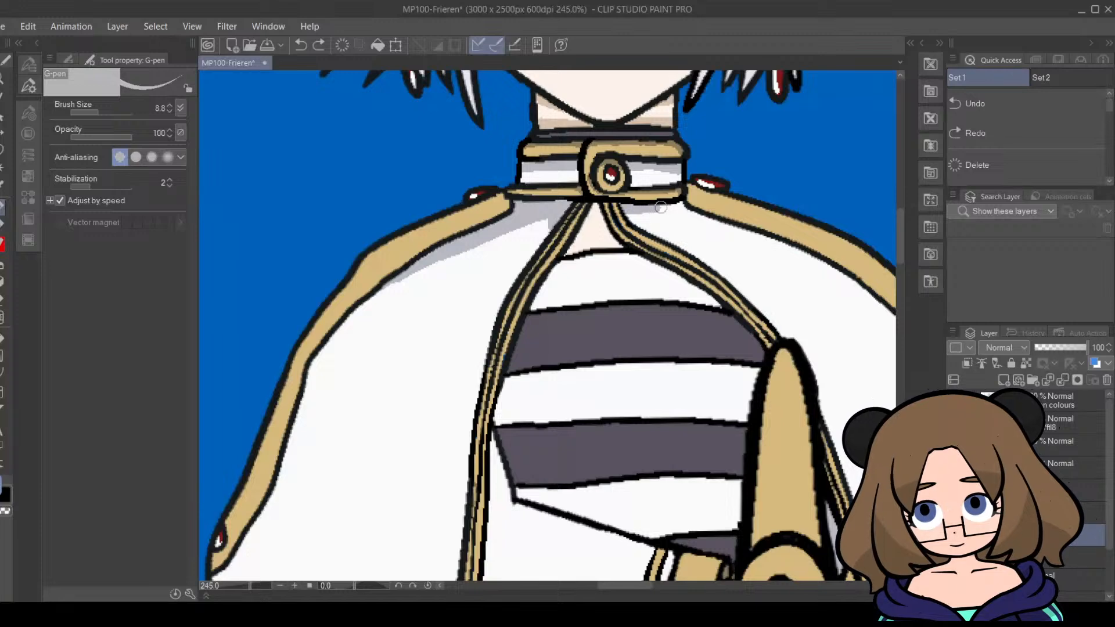
Step: Shade the cape's right half in light grey beneath the collar and down its outer edge from the shoulder trim's lower end
left_click_drag(661, 207, 685, 203)
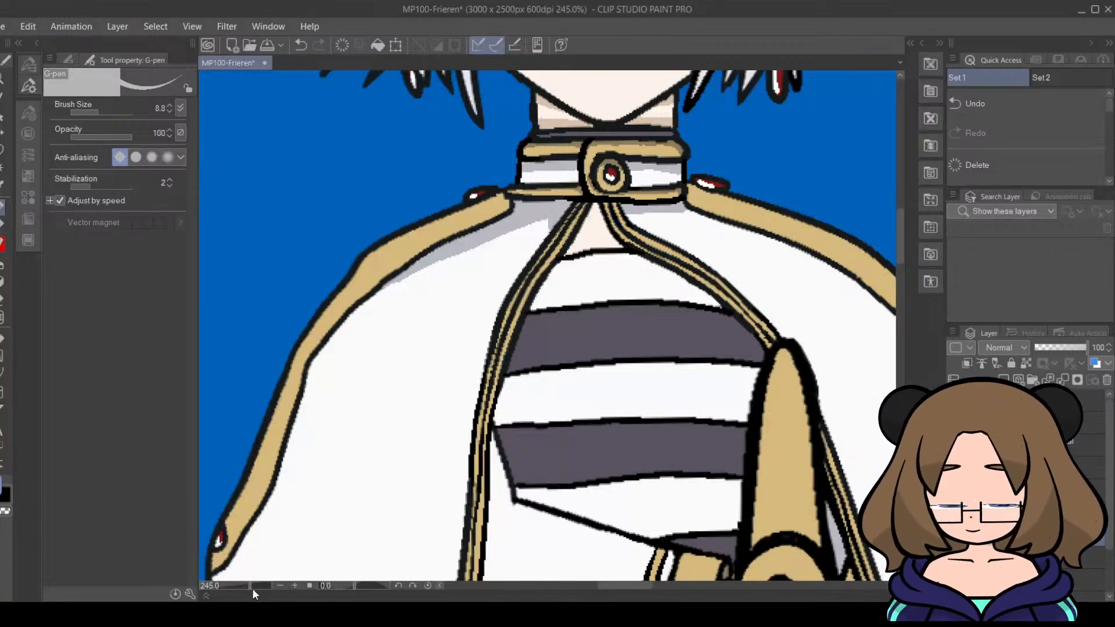
left_click_drag(252, 588, 247, 582)
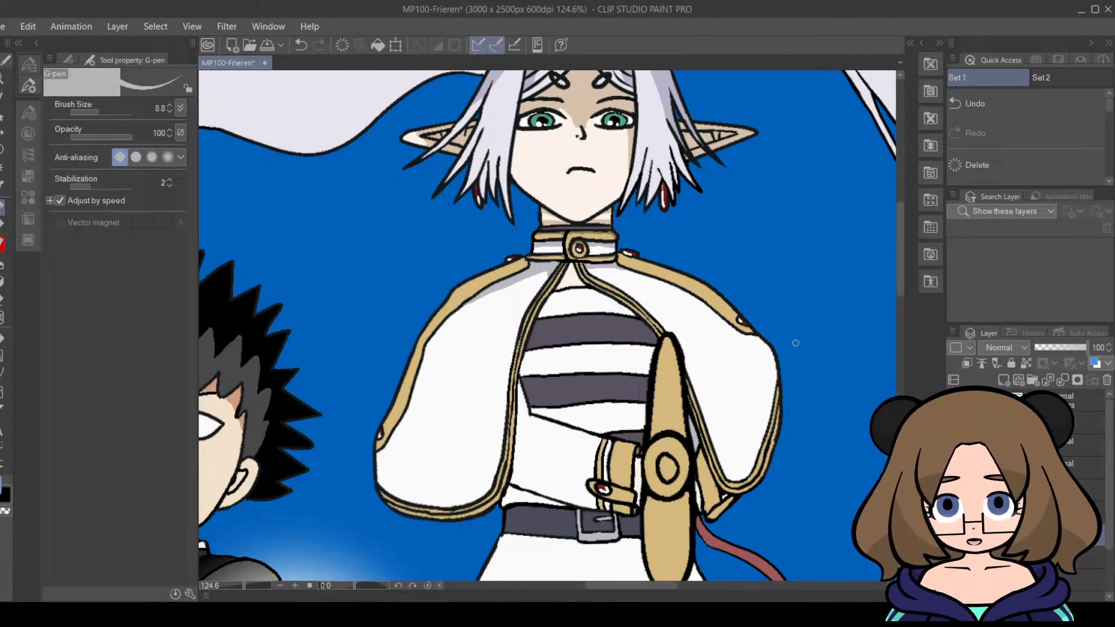
mouse_move(754, 337)
left_mouse_down()
mouse_move(772, 398)
mouse_move(754, 338)
mouse_move(775, 380)
mouse_move(774, 370)
mouse_move(765, 348)
mouse_move(769, 410)
left_mouse_up()
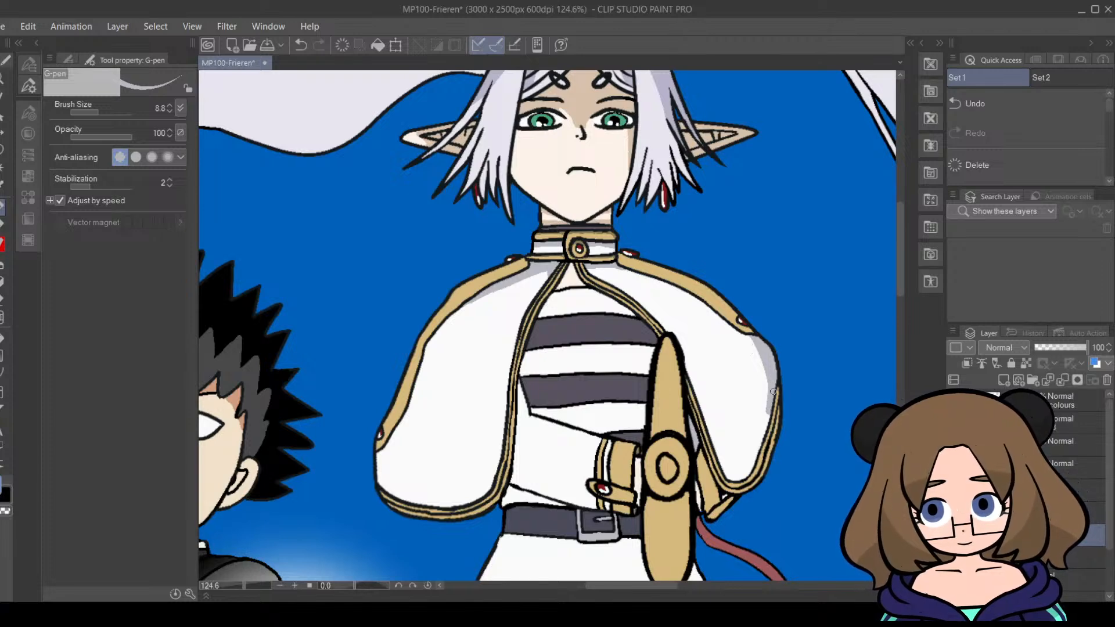
left_click_drag(251, 588, 272, 587)
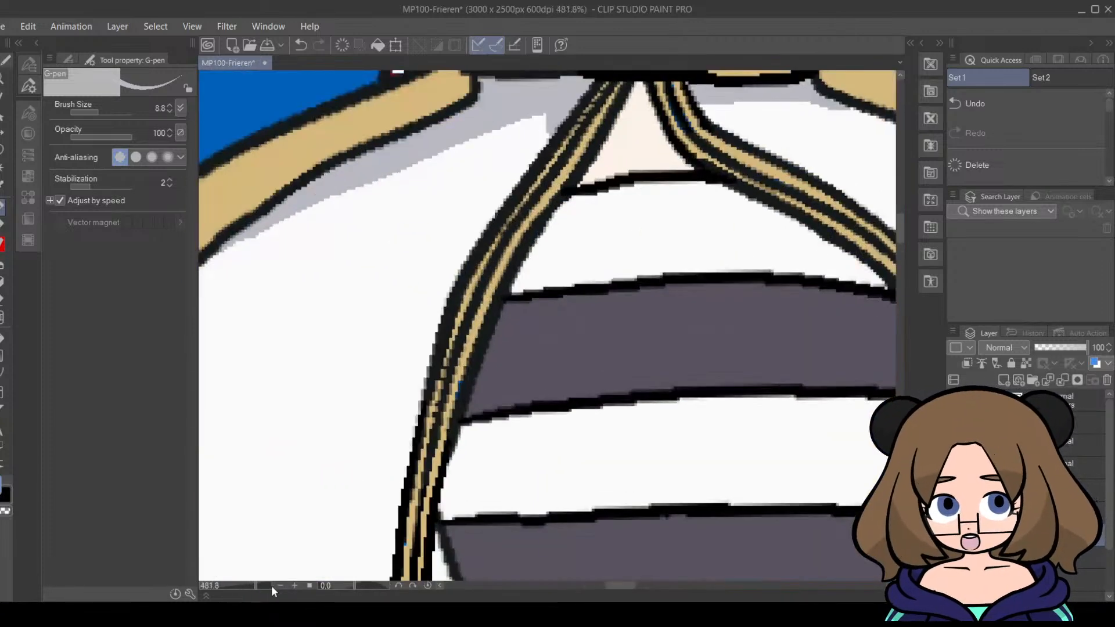
left_click_drag(633, 588, 676, 587)
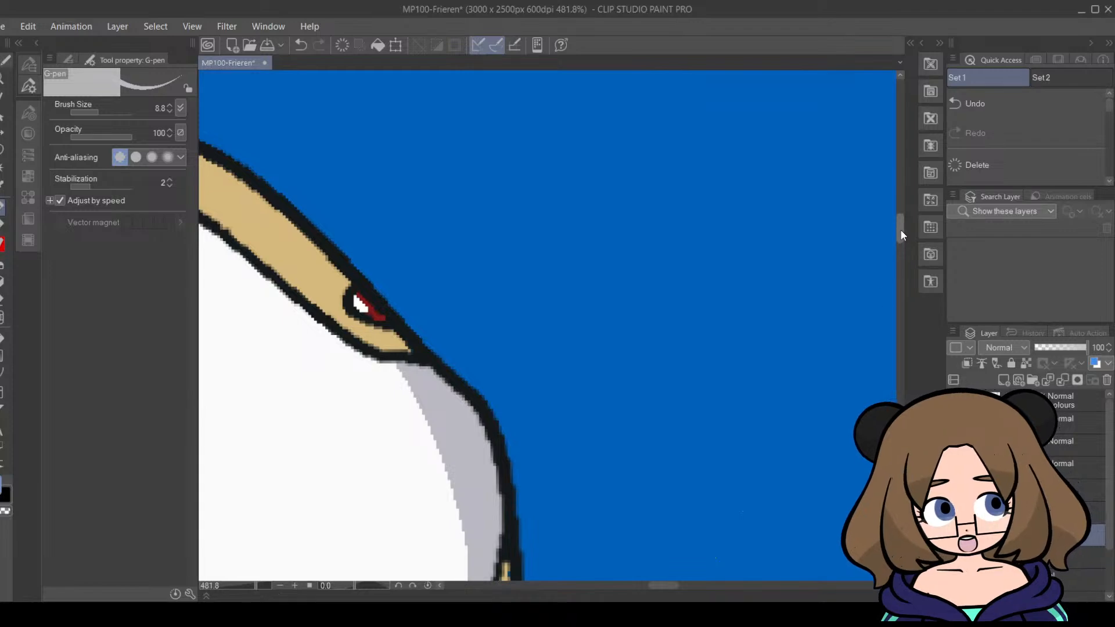
left_click_drag(901, 235, 901, 252)
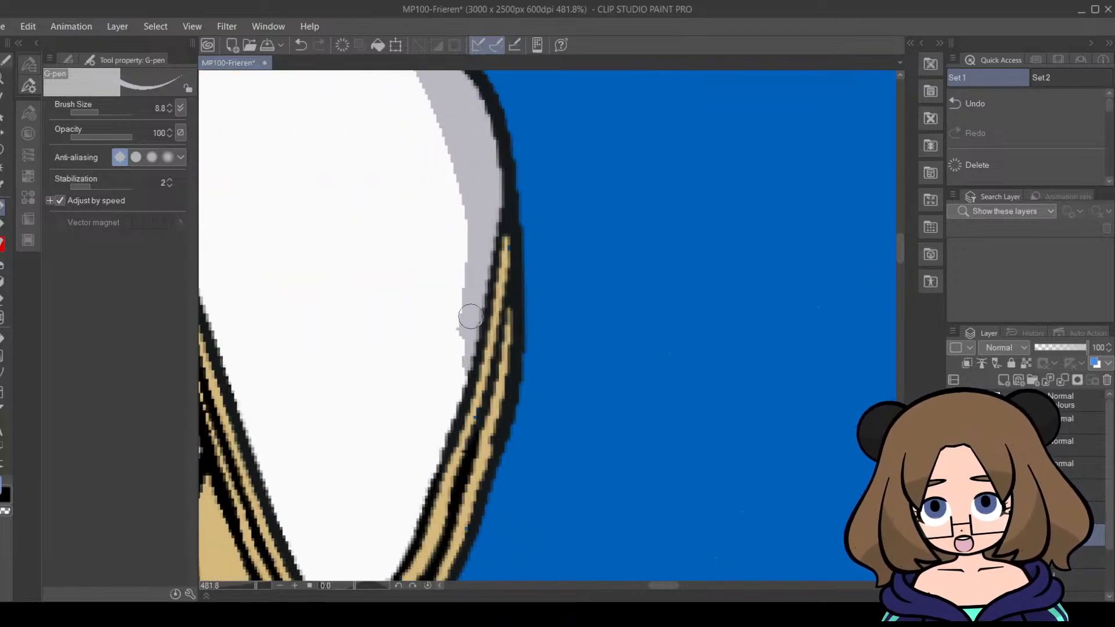
mouse_move(470, 317)
left_mouse_down()
mouse_move(462, 377)
mouse_move(458, 364)
left_mouse_up()
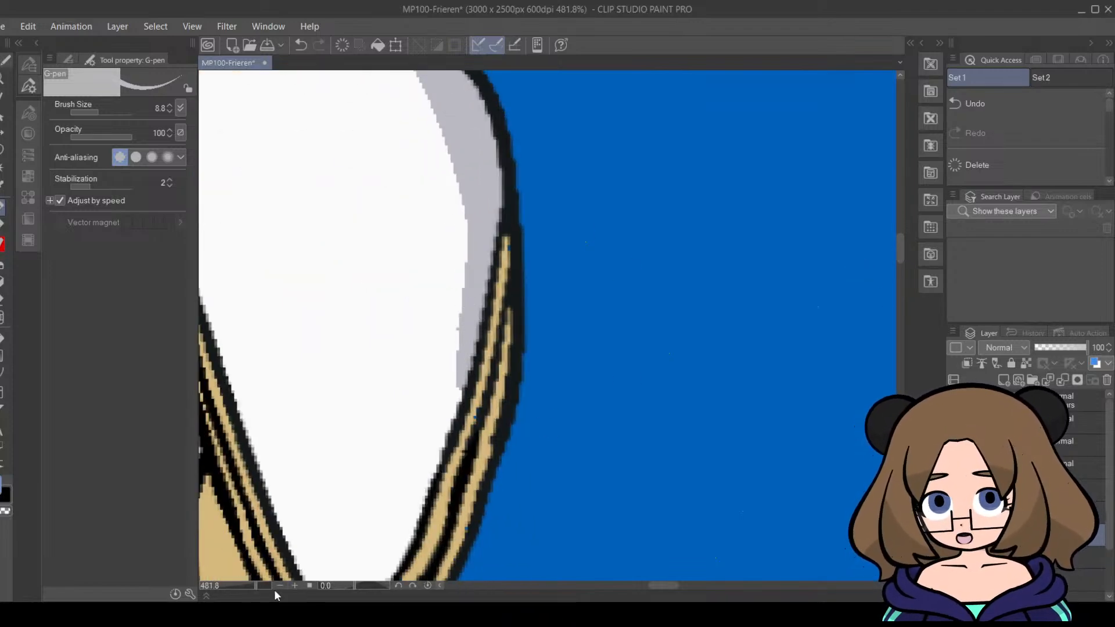
Step: Try outlining a larger shadow across the cape's left half from the shoulder trim toward the collar, and undo both attempts
left_click_drag(252, 587, 245, 586)
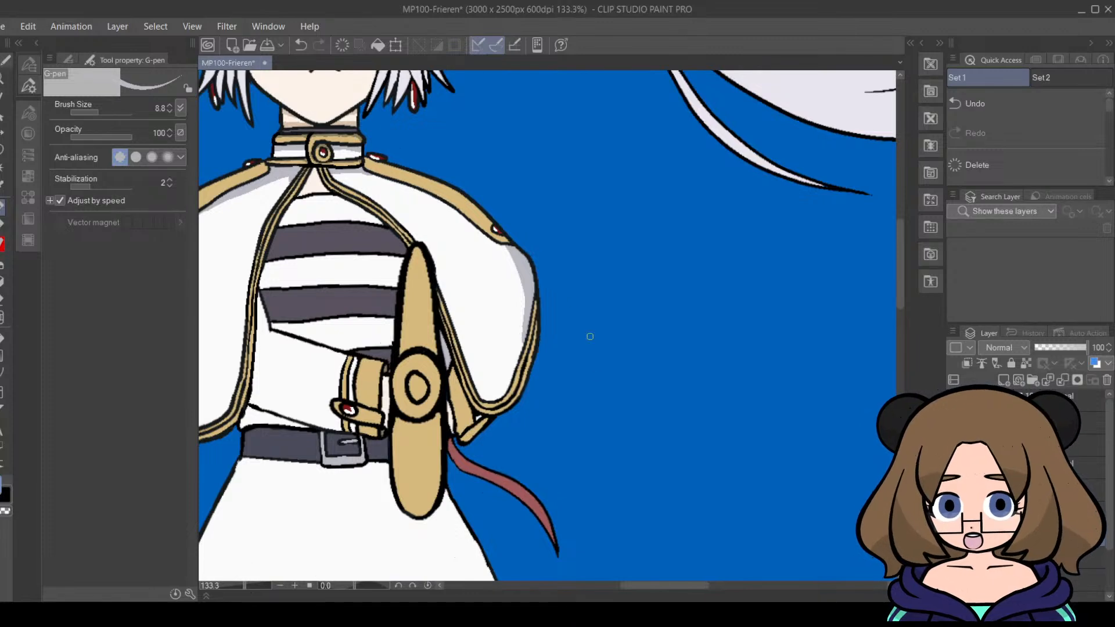
left_click_drag(661, 587, 638, 583)
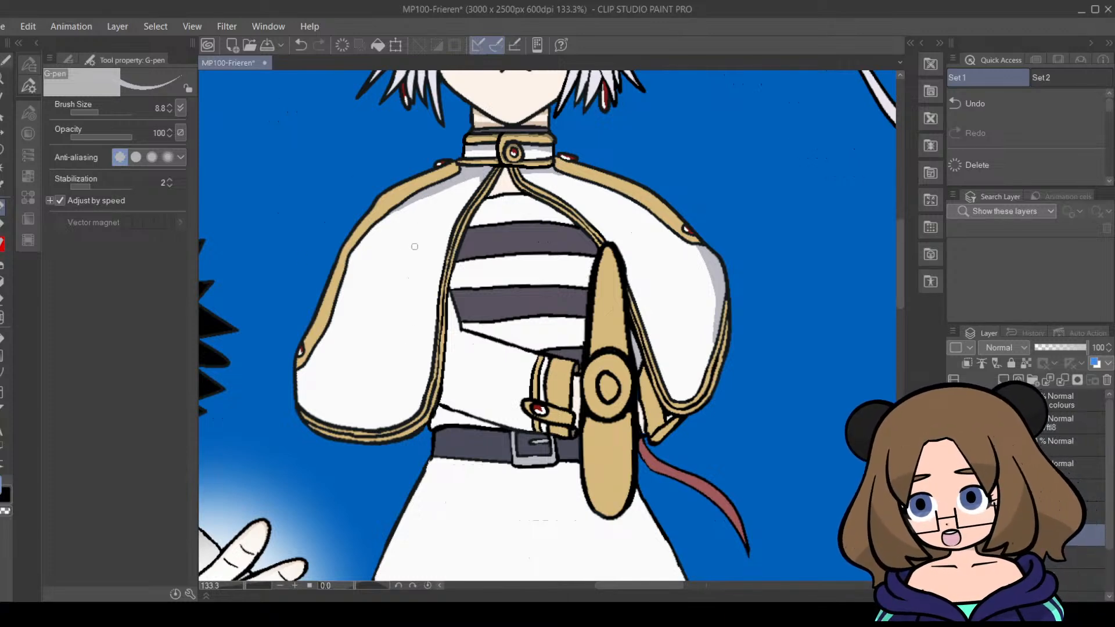
mouse_move(344, 284)
left_mouse_down()
mouse_move(442, 245)
mouse_move(484, 175)
mouse_move(445, 239)
left_mouse_up()
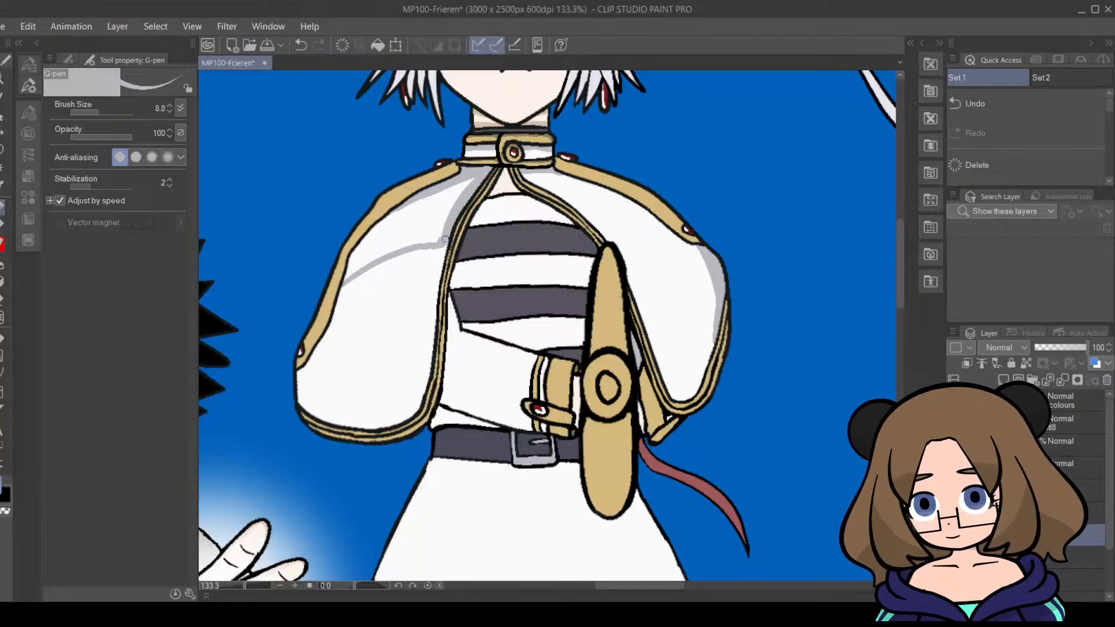
left_click(22, 29)
left_click(47, 45)
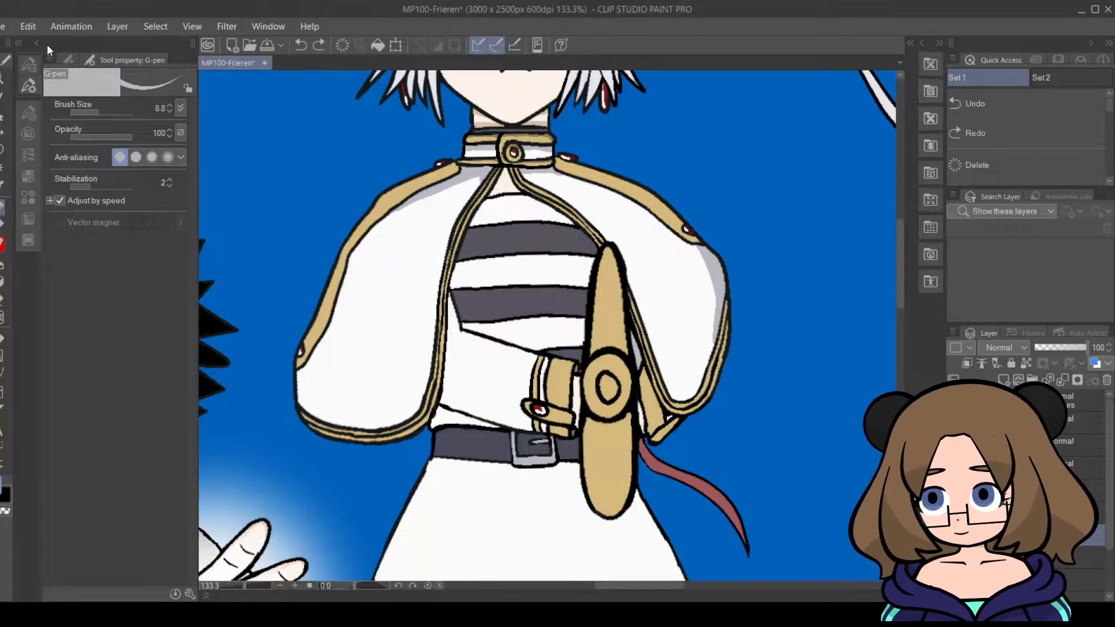
mouse_move(348, 269)
left_mouse_down()
mouse_move(398, 259)
mouse_move(483, 173)
left_mouse_up()
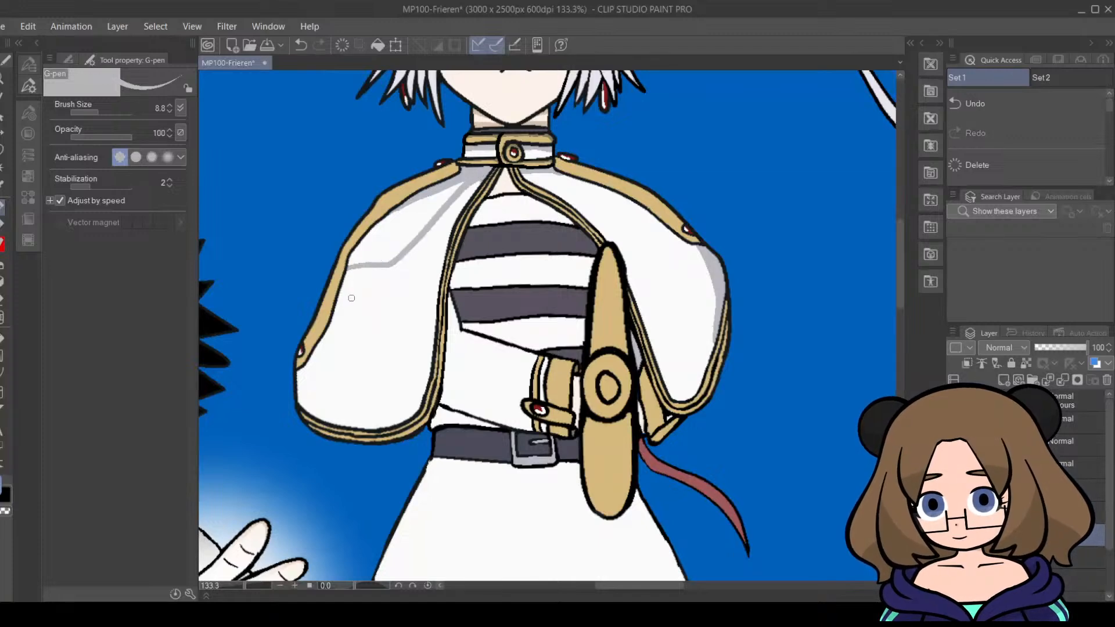
key("ctrl+z")
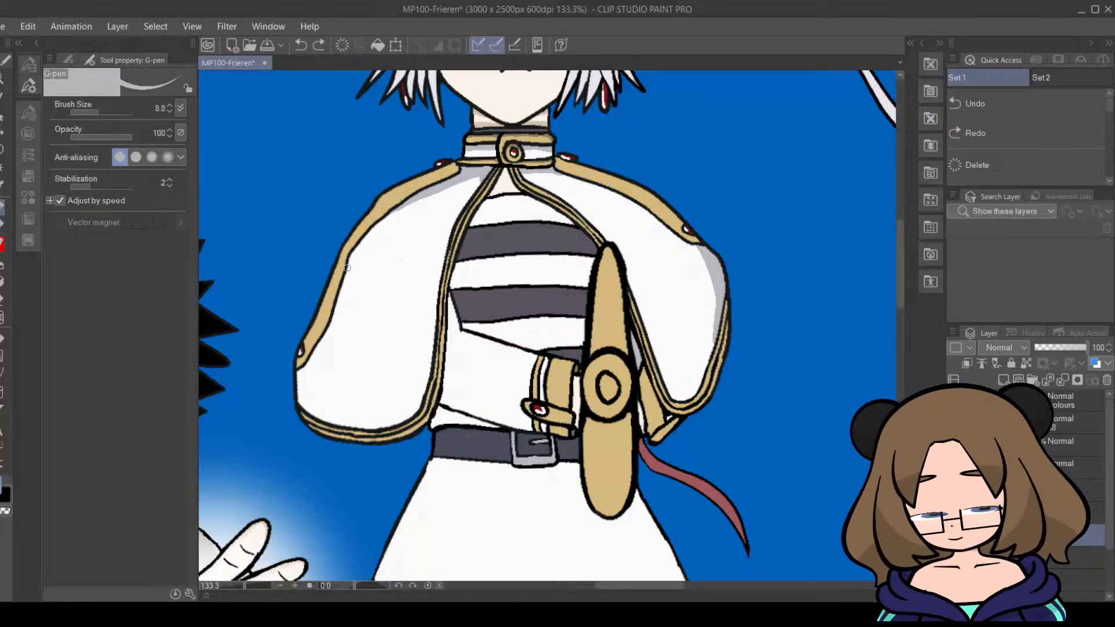
Step: Widen the light grey shadow on the cape's left shoulder and shade along the right shoulder's gold trim to the outer-edge shadow
mouse_move(347, 268)
left_mouse_down()
mouse_move(481, 176)
mouse_move(382, 243)
mouse_move(408, 213)
mouse_move(394, 217)
mouse_move(354, 257)
mouse_move(432, 193)
left_mouse_up()
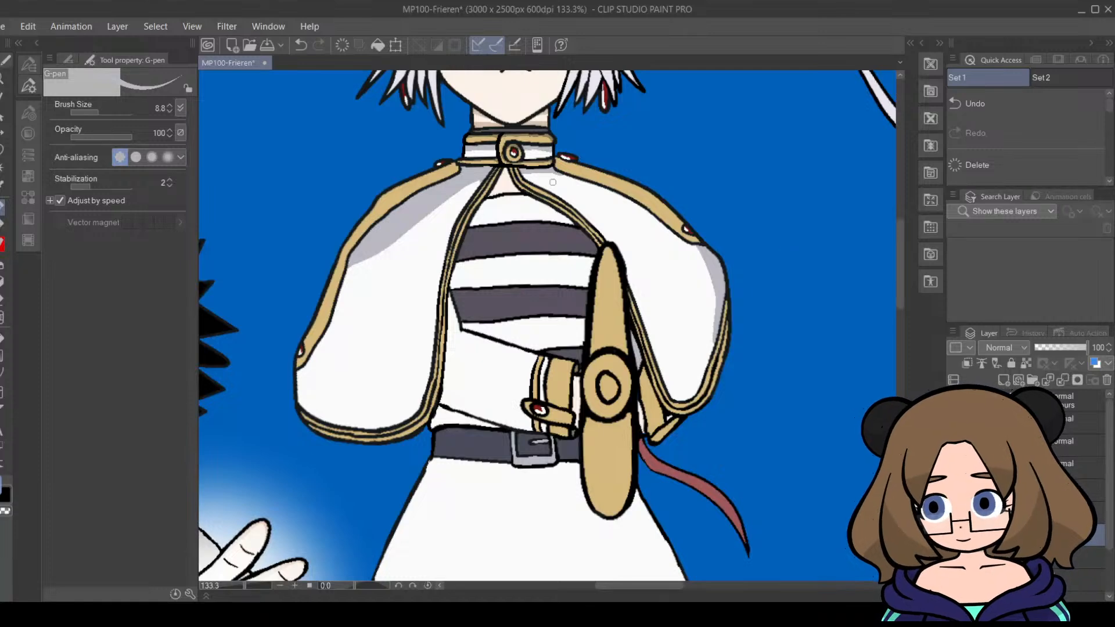
left_click_drag(530, 172, 620, 205)
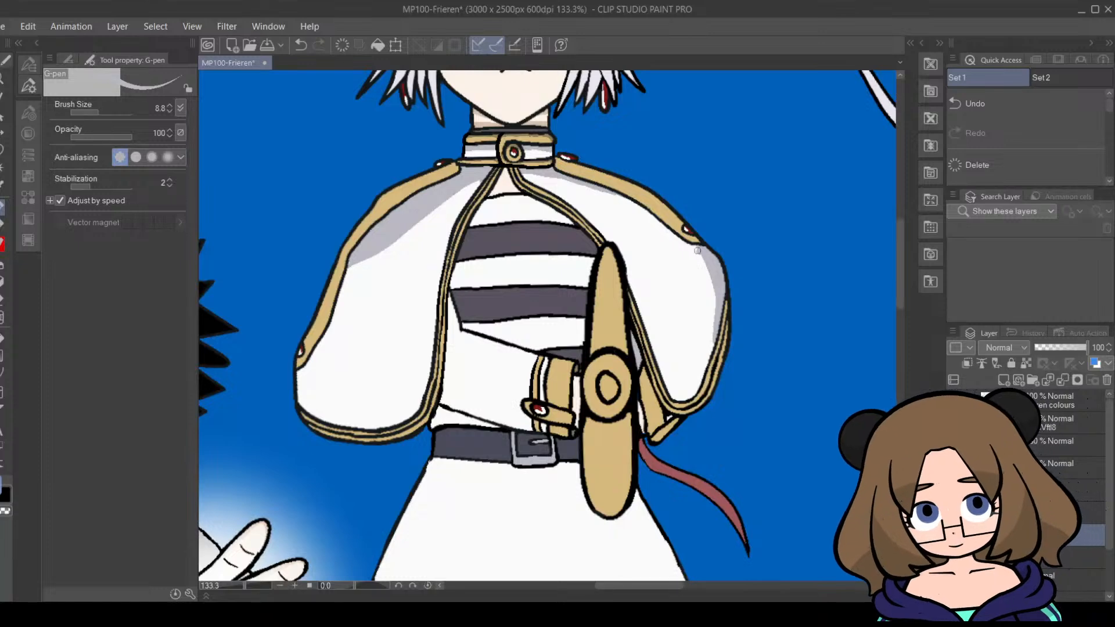
left_click_drag(698, 253, 715, 281)
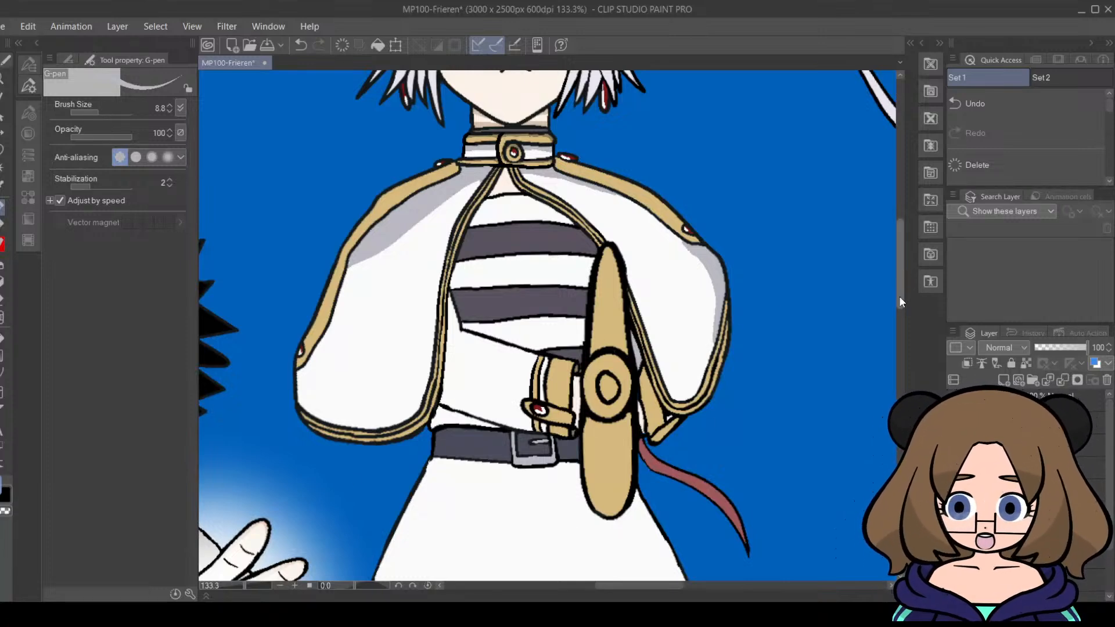
Step: Paint a light grey shadow on the white sleeve along the gold trim of the cape's left half
scroll(899, 295, "down", 3)
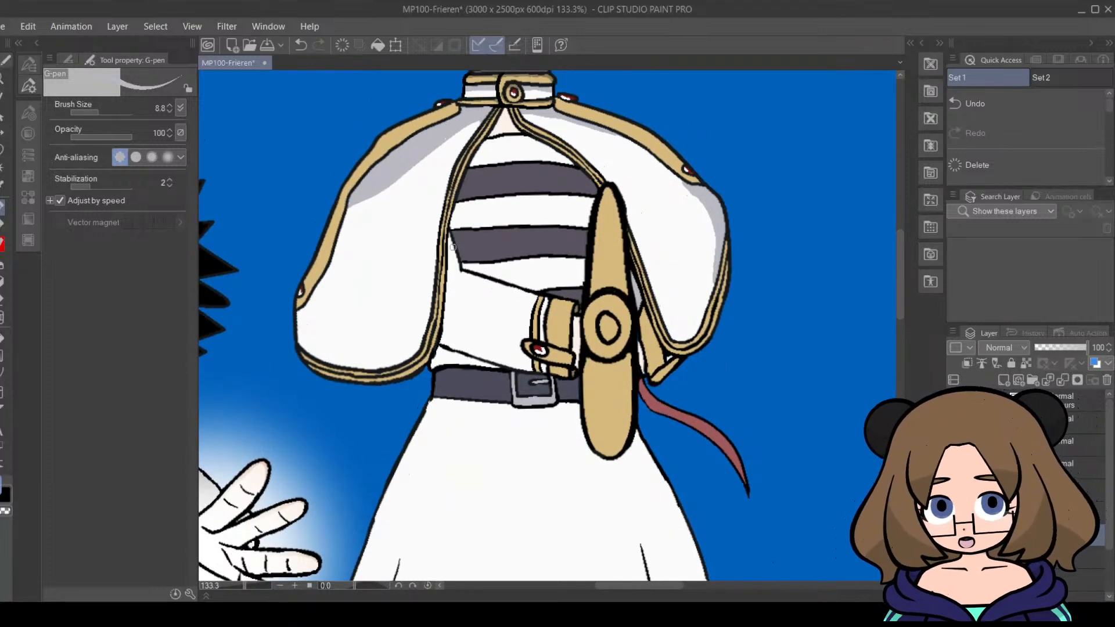
left_click_drag(450, 234, 439, 344)
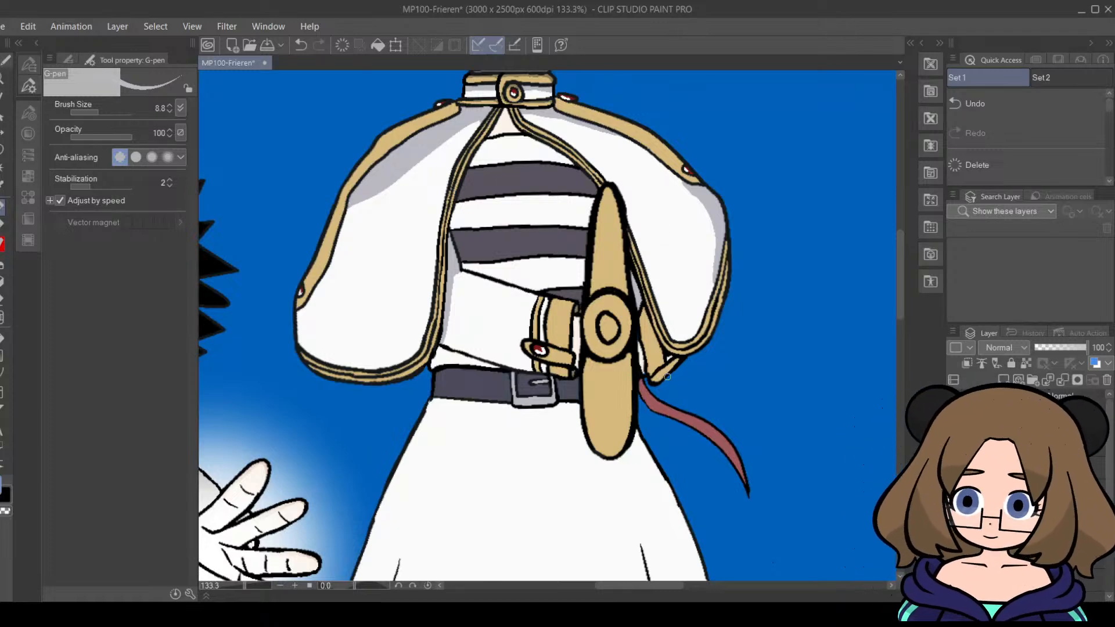
Step: Sample the skin shadow tone and shade the bare skin below the collar with the size 8.8 G-pen
left_click(6, 188)
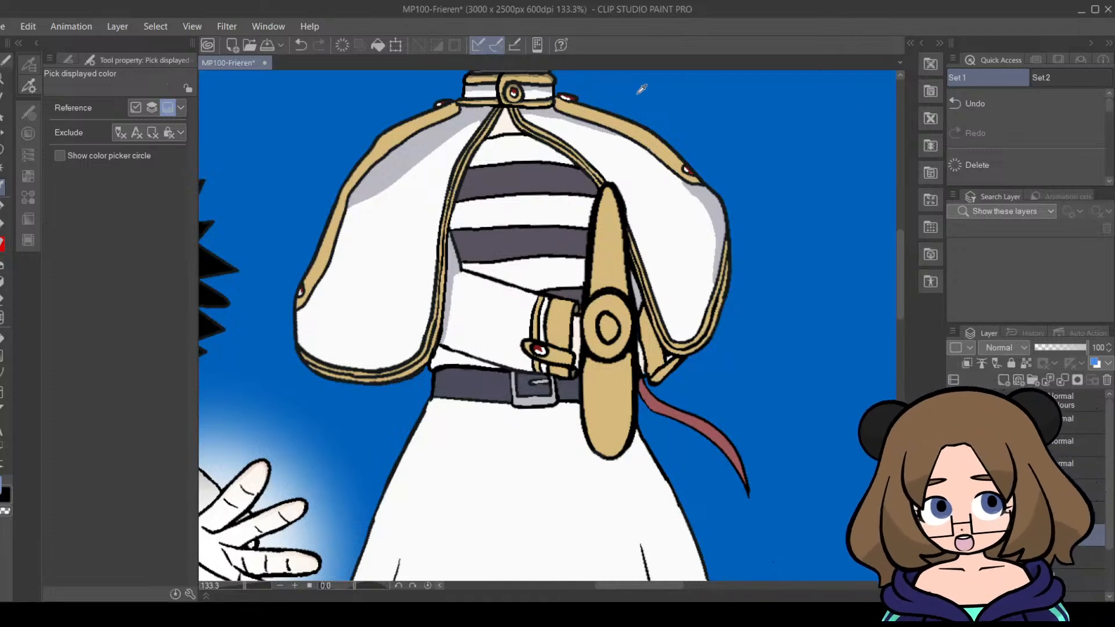
left_click_drag(901, 288, 901, 273)
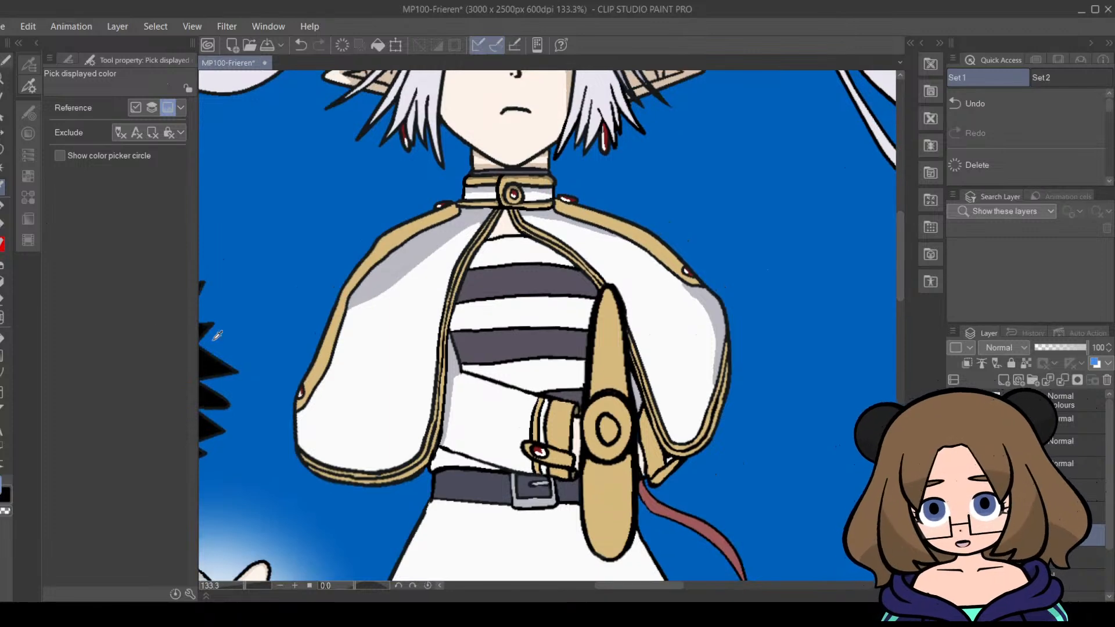
left_click(3, 209)
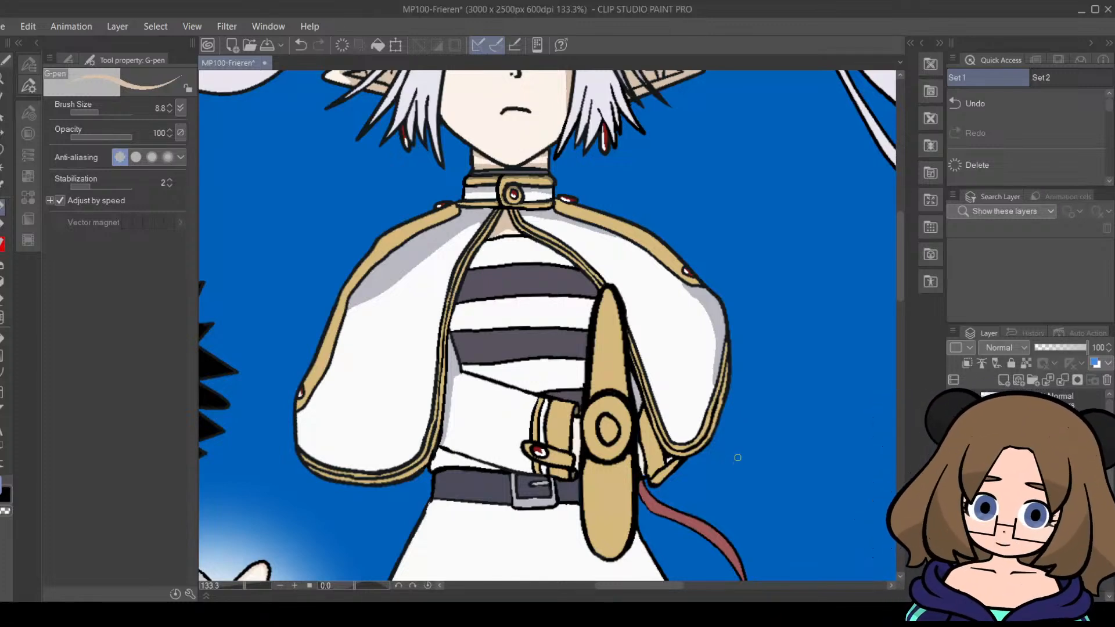
Step: Examine the whole Frieren figure alongside the reference images, checking the shading on her cape, sleeve and skirt
mouse_move(352, 585)
left_mouse_down()
mouse_move(365, 587)
mouse_move(356, 588)
left_mouse_up()
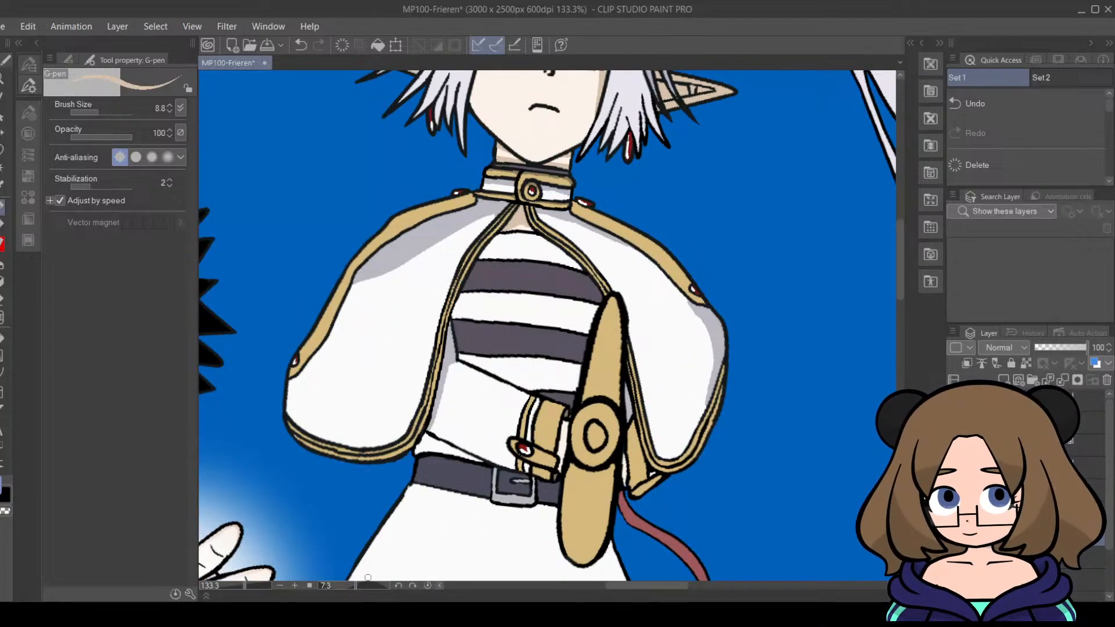
left_click(398, 587)
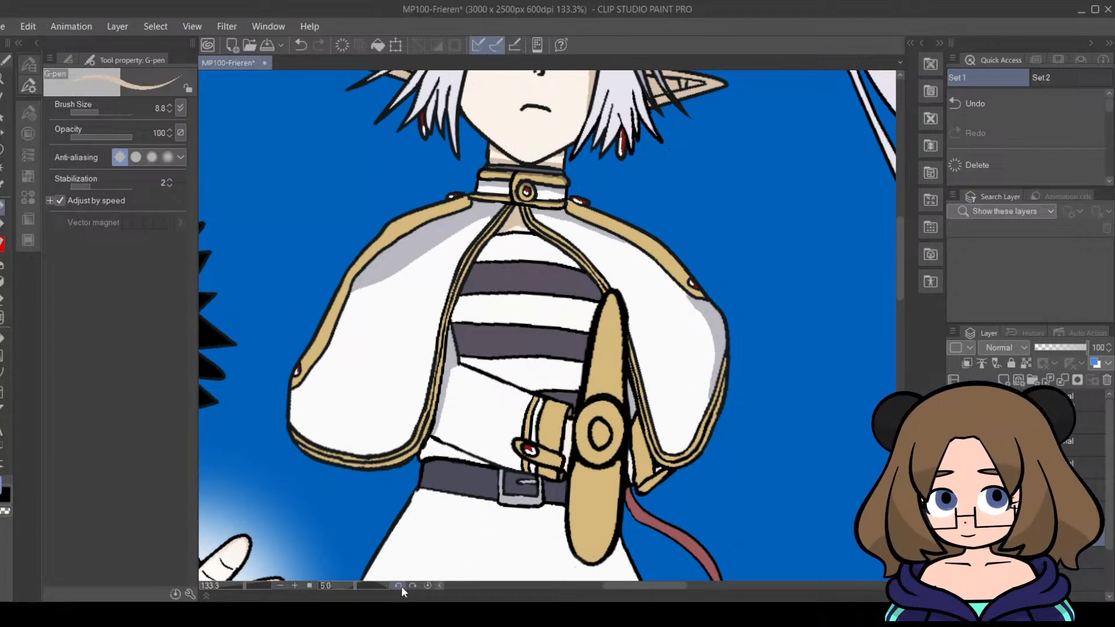
left_click(399, 587)
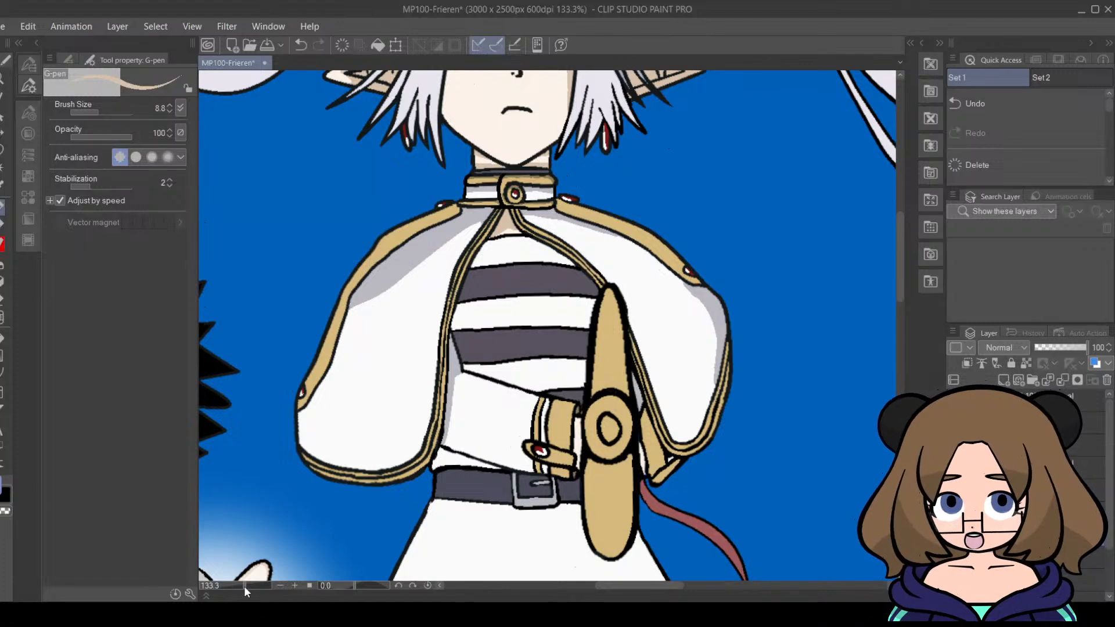
left_click_drag(244, 587, 235, 586)
scroll(900, 322, "down", 5)
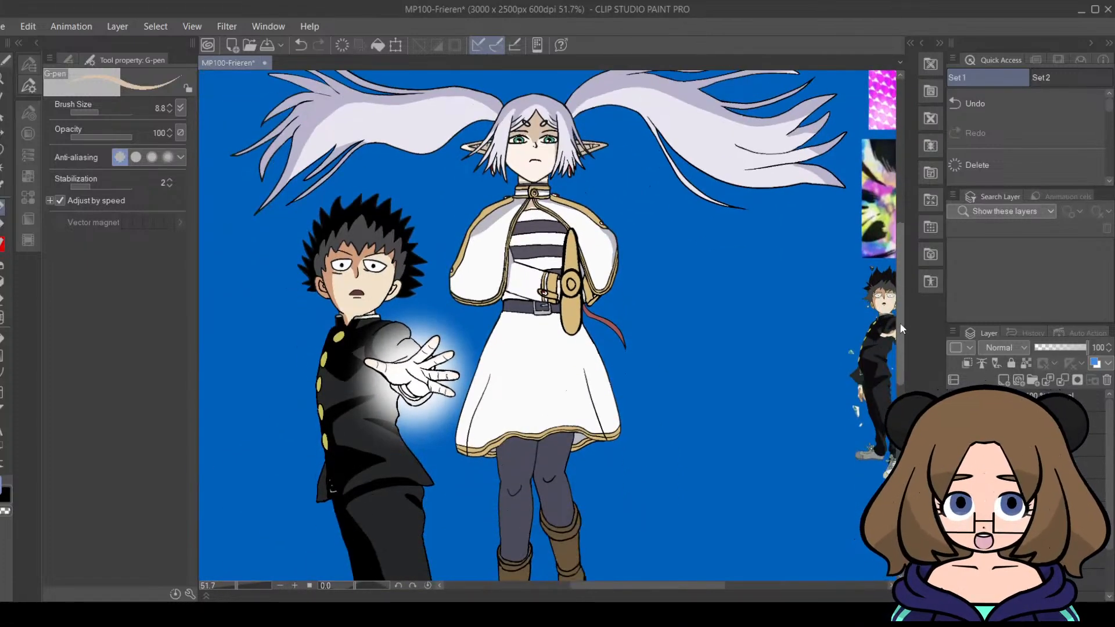
scroll(899, 314, "up", 2)
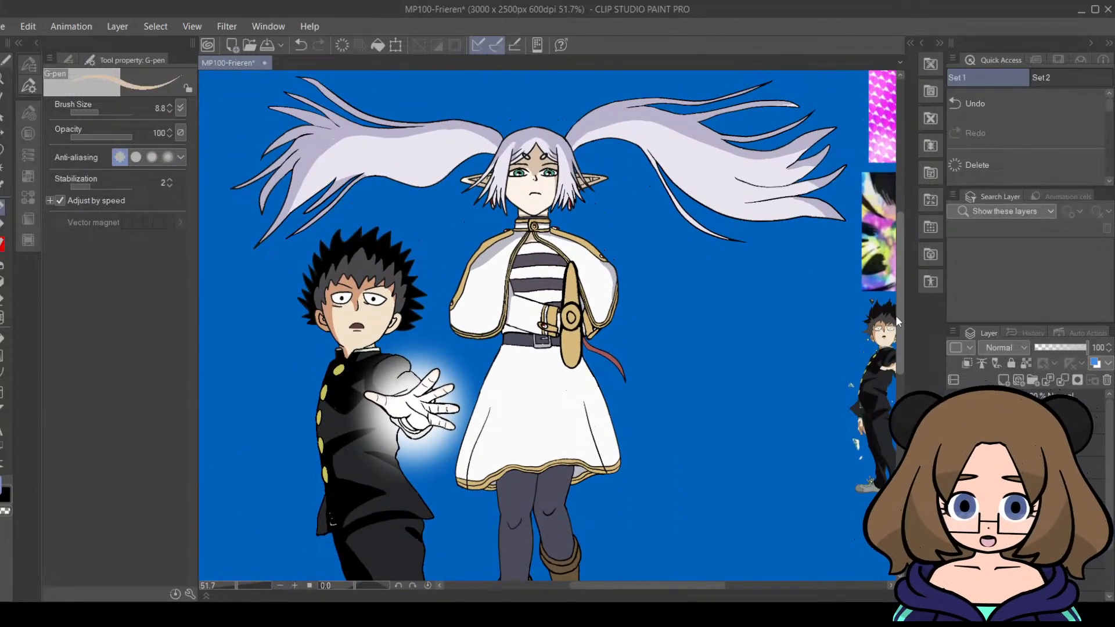
scroll(899, 323, "down", 3)
mouse_move(679, 579)
left_mouse_down()
mouse_move(729, 582)
mouse_move(686, 582)
left_mouse_up()
key("ctrl+z")
left_click_drag(237, 585, 245, 583)
left_click_drag(904, 342, 901, 316)
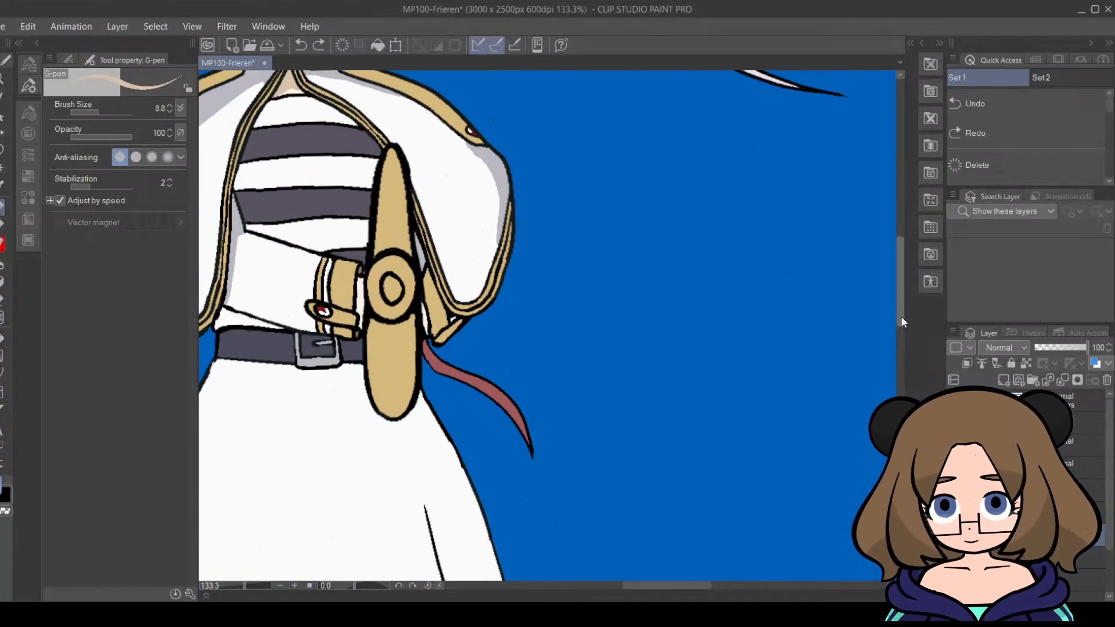
left_click_drag(695, 589, 675, 585)
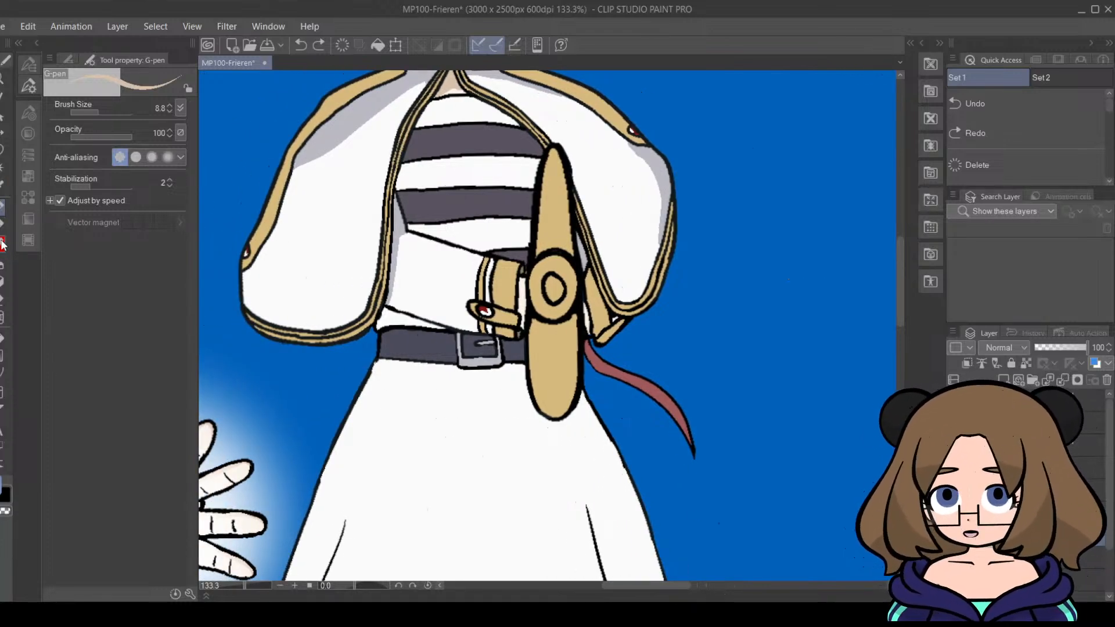
Step: Sample the darker gold from the collar and shade the gold cuff beneath the cape's right half with the size 8.8 G-pen
left_click(2, 195)
left_click_drag(901, 315, 903, 297)
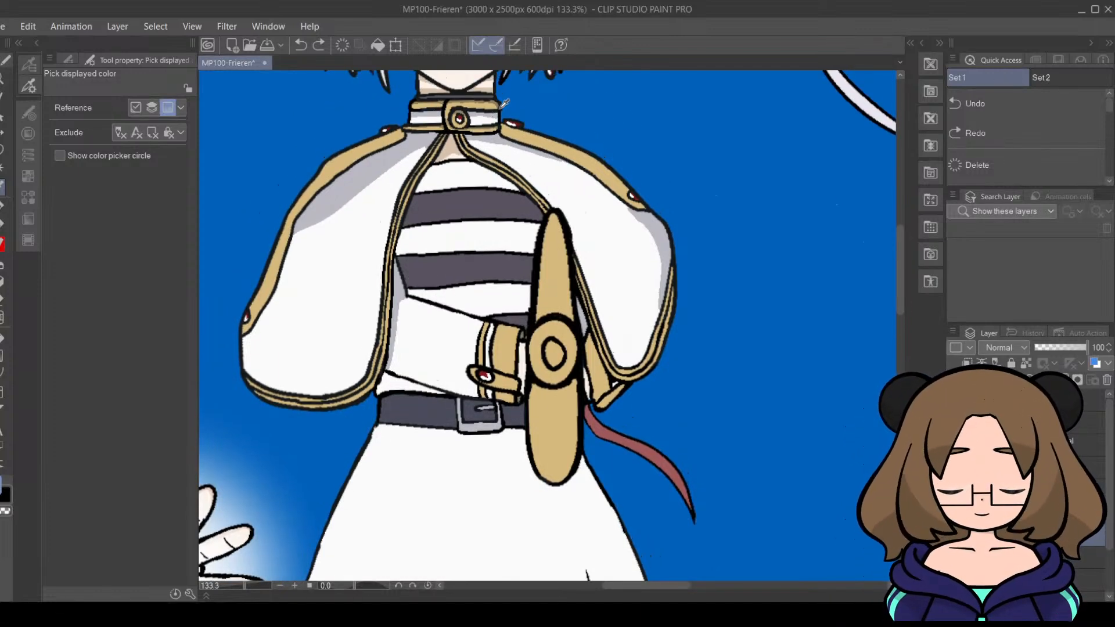
key("p")
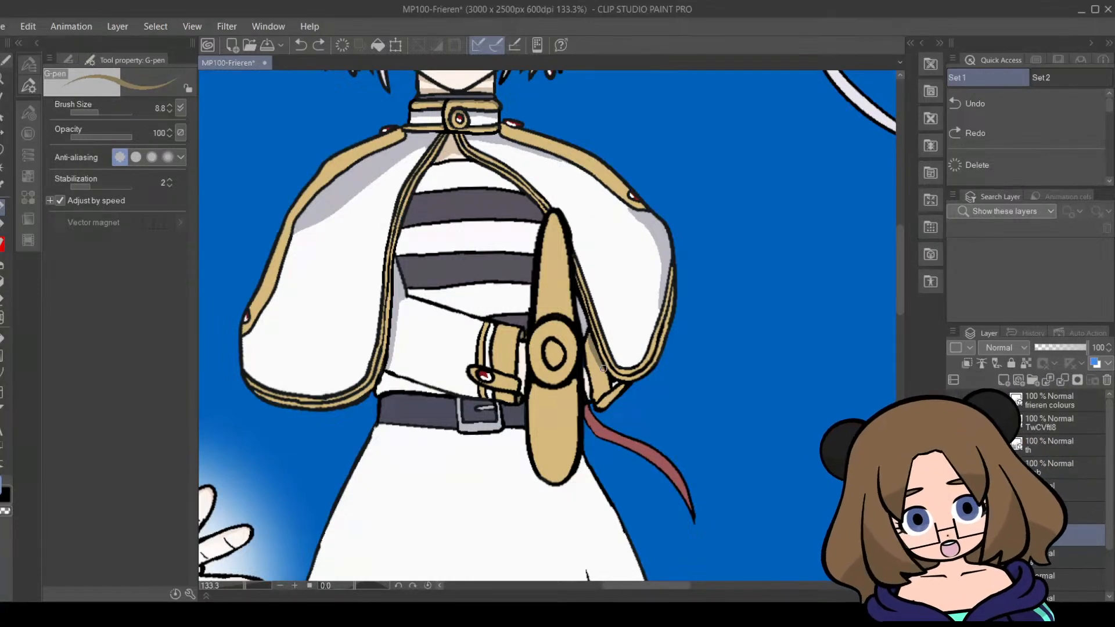
left_click_drag(592, 342, 604, 391)
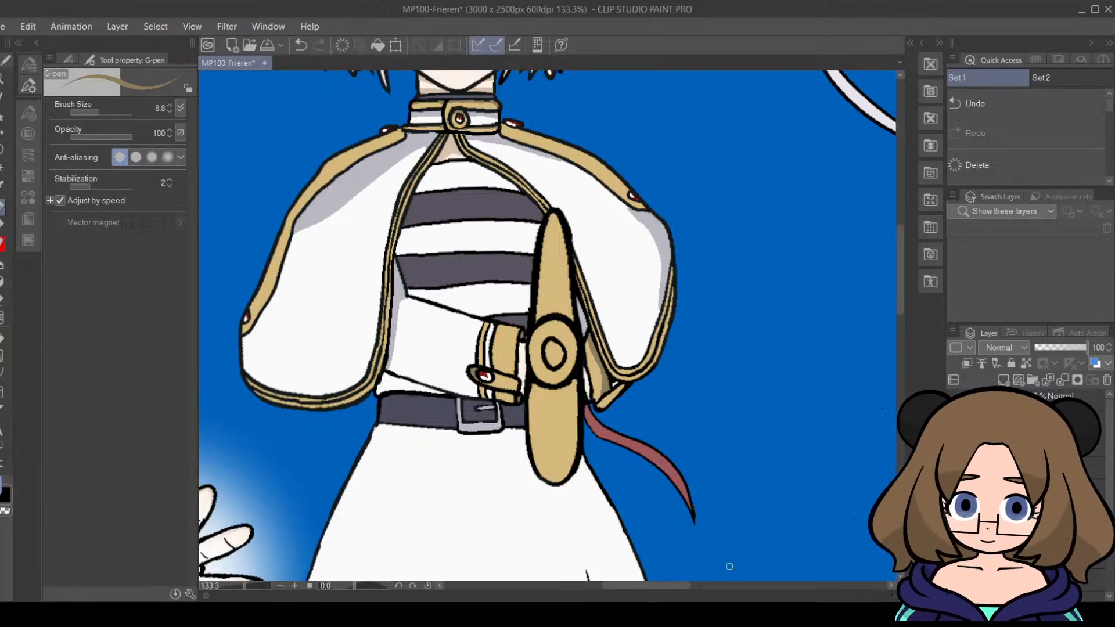
Step: Sample the skin shadow tone and the light grey cloth shadow for the G-pen
left_click(3, 187)
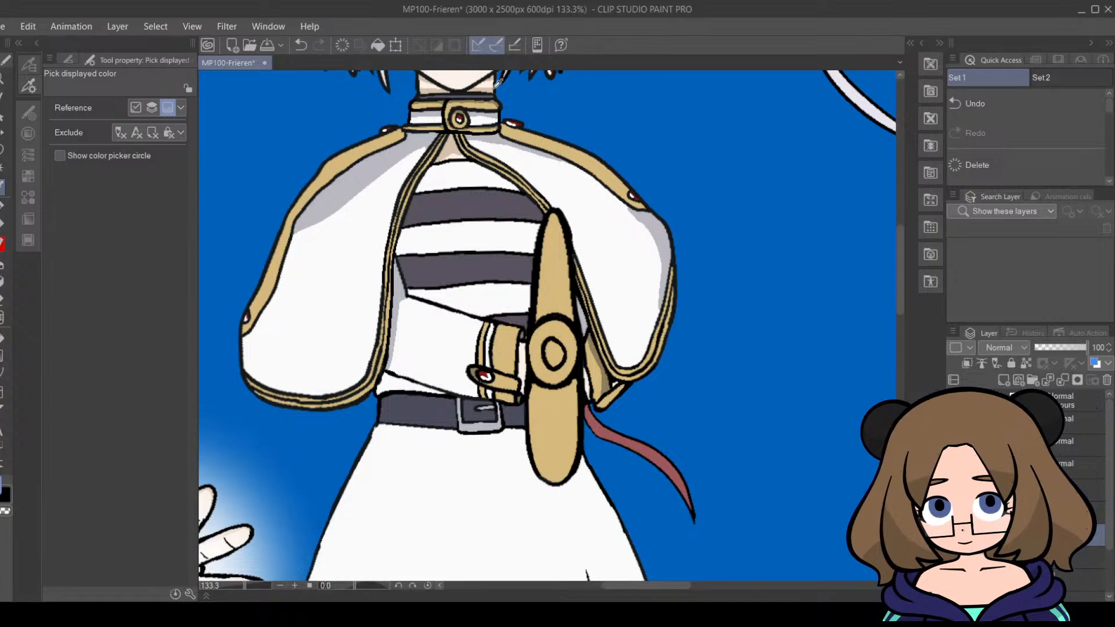
left_click(3, 206)
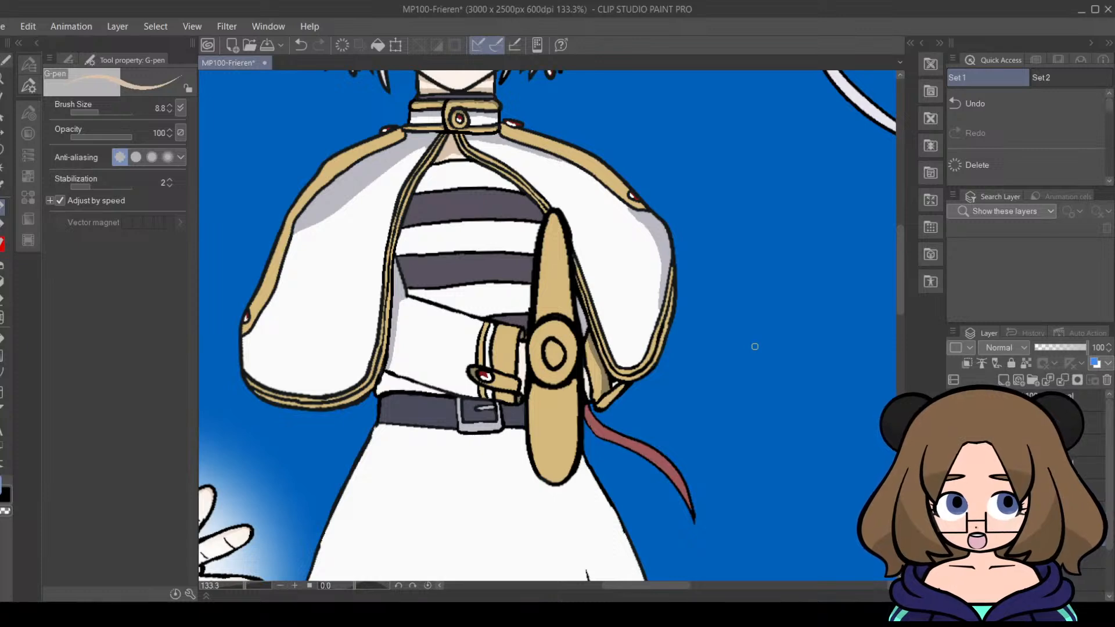
key("i")
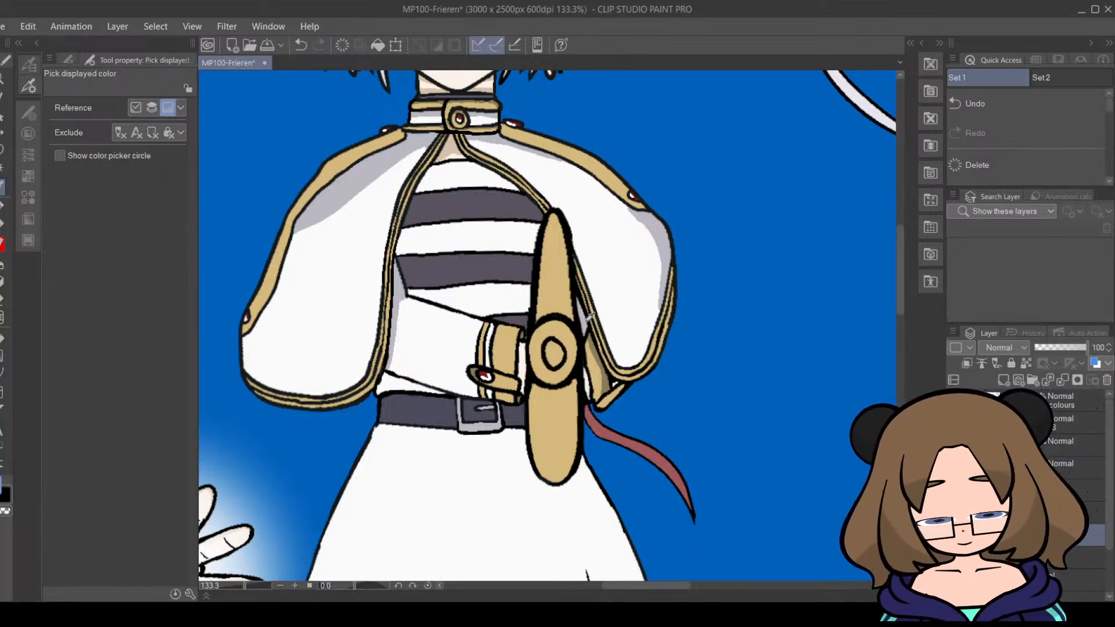
left_click(3, 206)
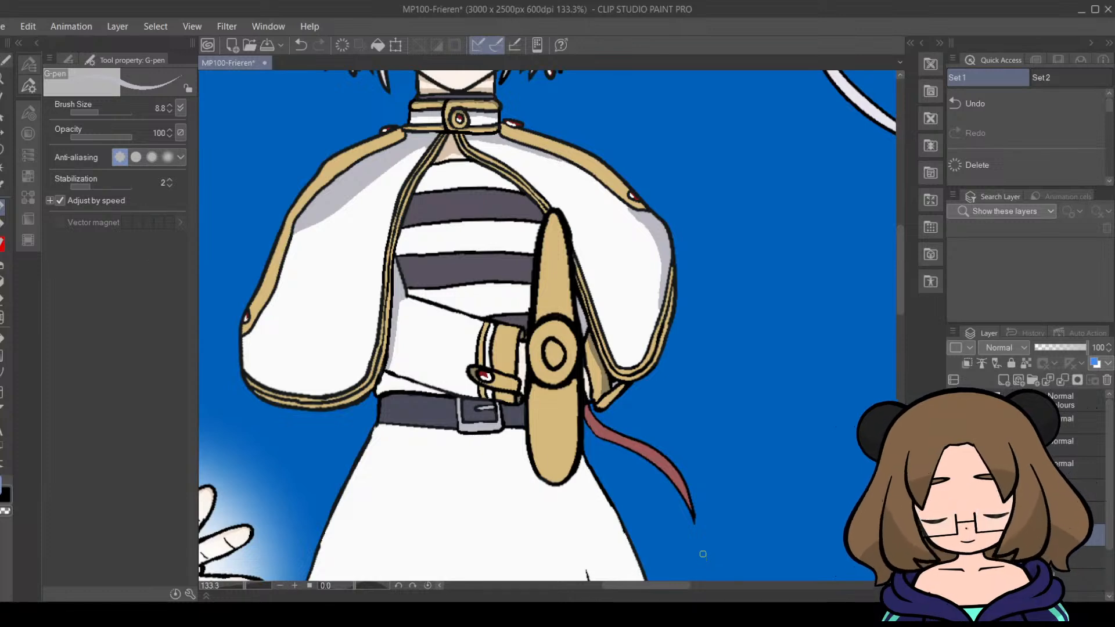
Step: Try a darker brown shadow along the outer gold trim of the cape's right half, and undo it
left_click(2, 189)
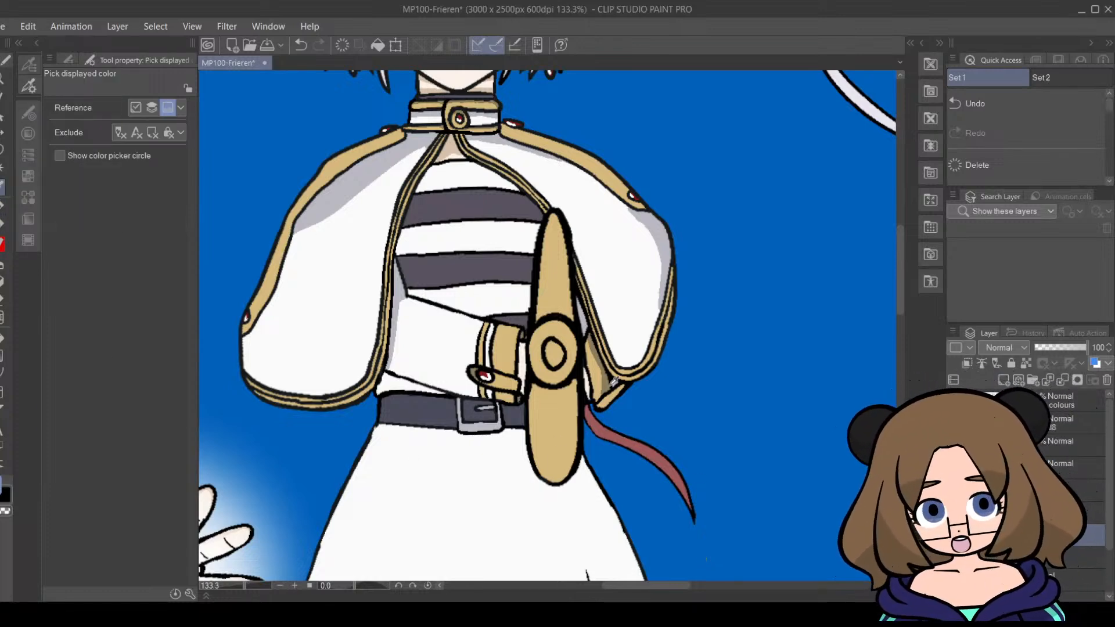
left_click(2, 206)
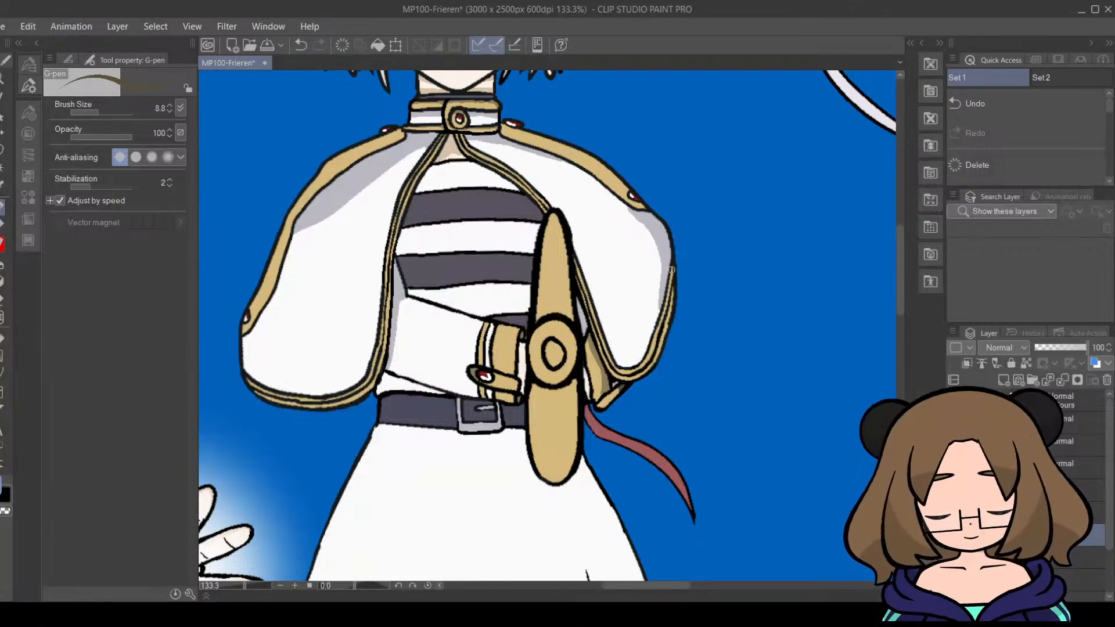
left_click_drag(672, 270, 668, 302)
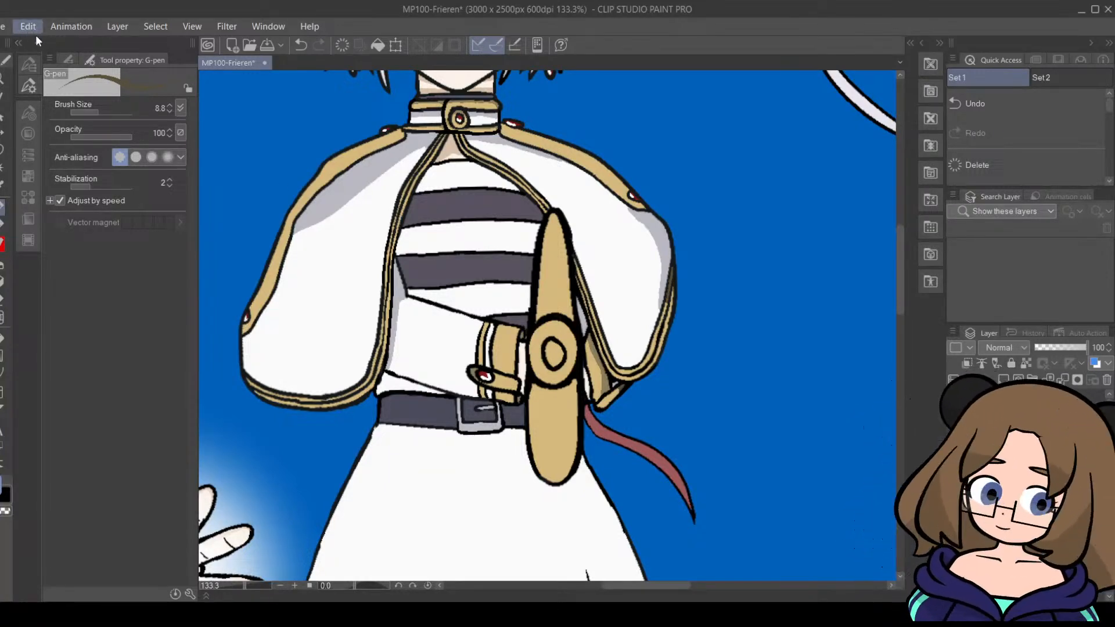
key("ctrl+z")
Step: Sample the cuff's gold shadow tone and shade the outer-edge and shoulder gold trim of the cape's right half
left_click(3, 186)
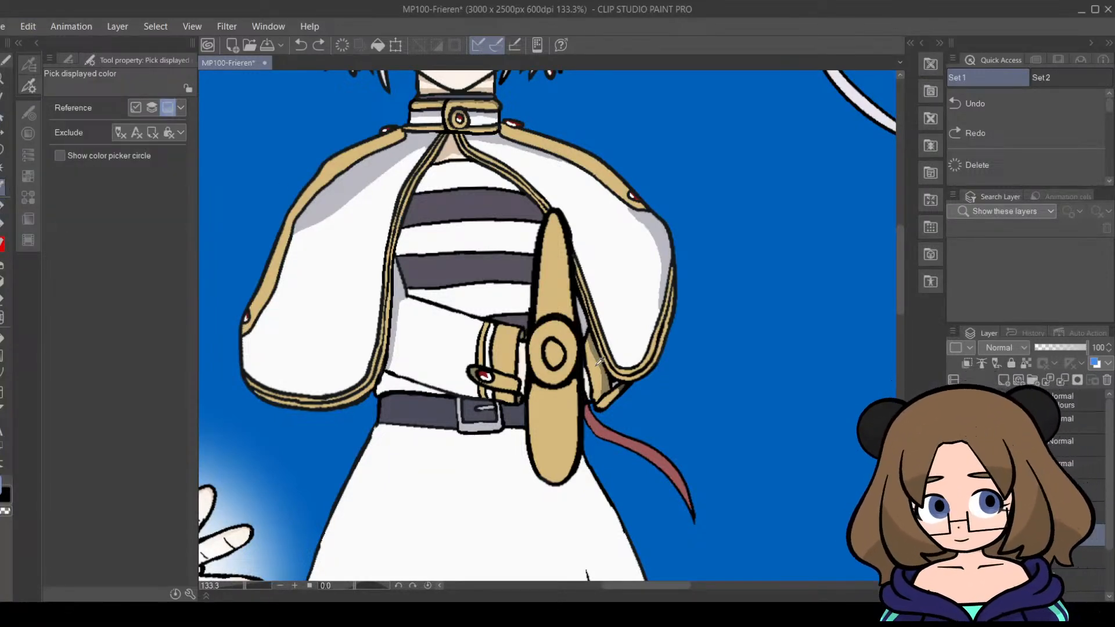
left_click(3, 206)
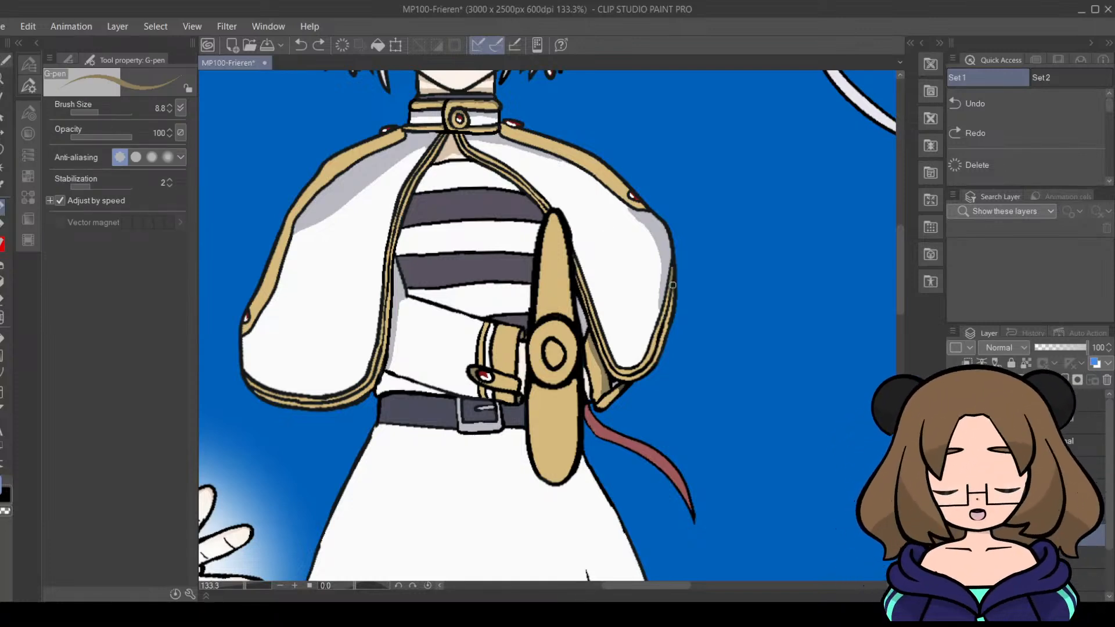
left_click_drag(669, 320, 672, 306)
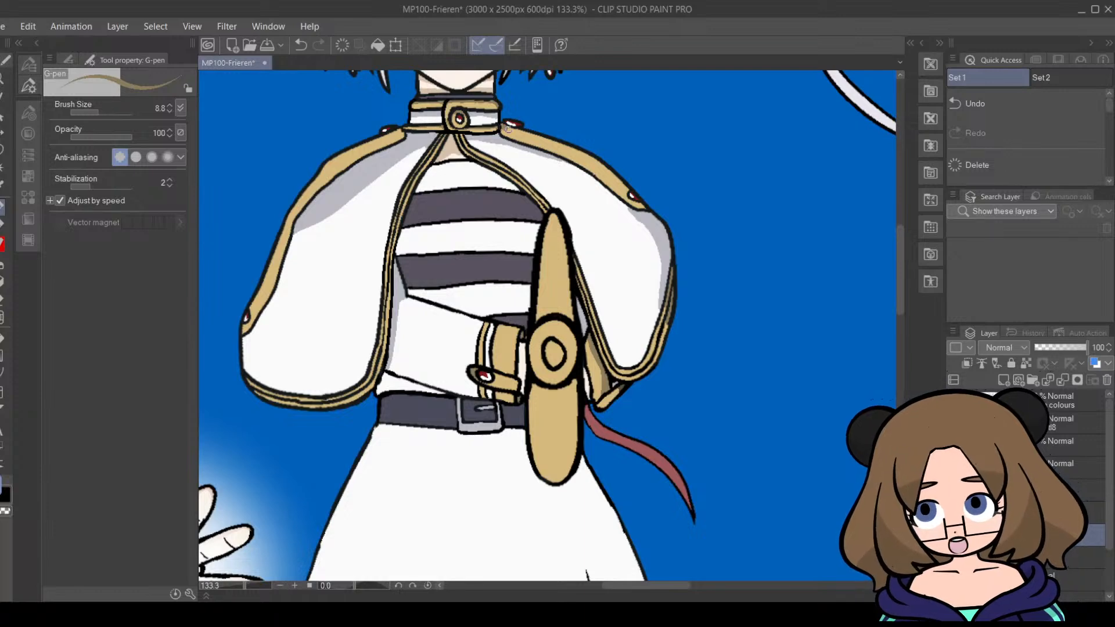
mouse_move(525, 133)
left_mouse_down()
mouse_move(578, 152)
mouse_move(629, 191)
left_mouse_up()
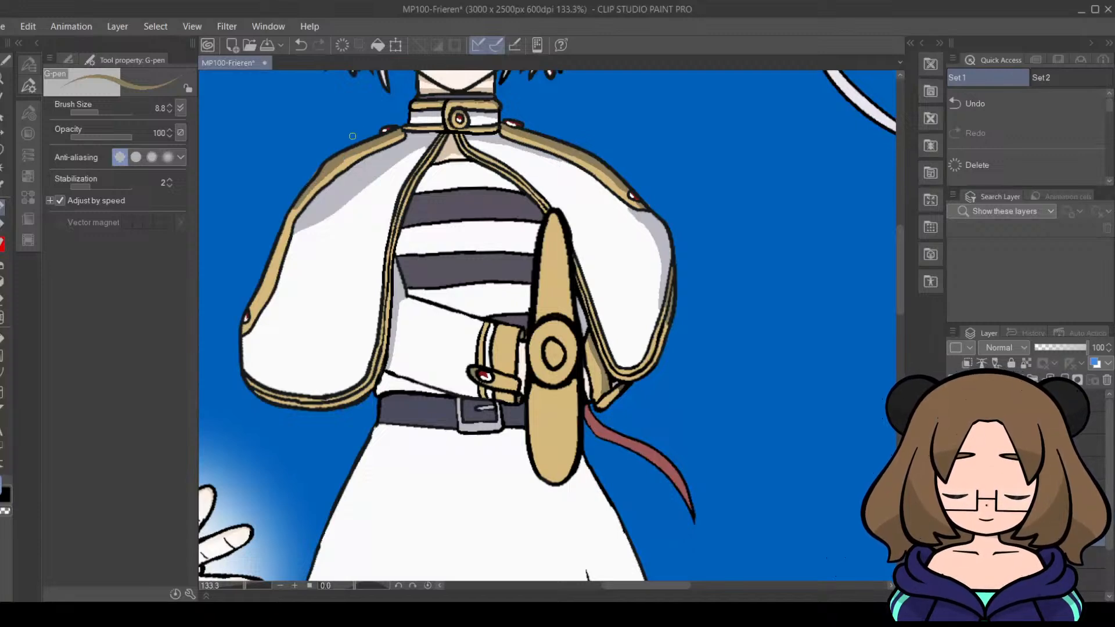
Step: Undo the shadow on the cape's left shoulder trim, try another from the collar outward, and undo that too
key("ctrl+z")
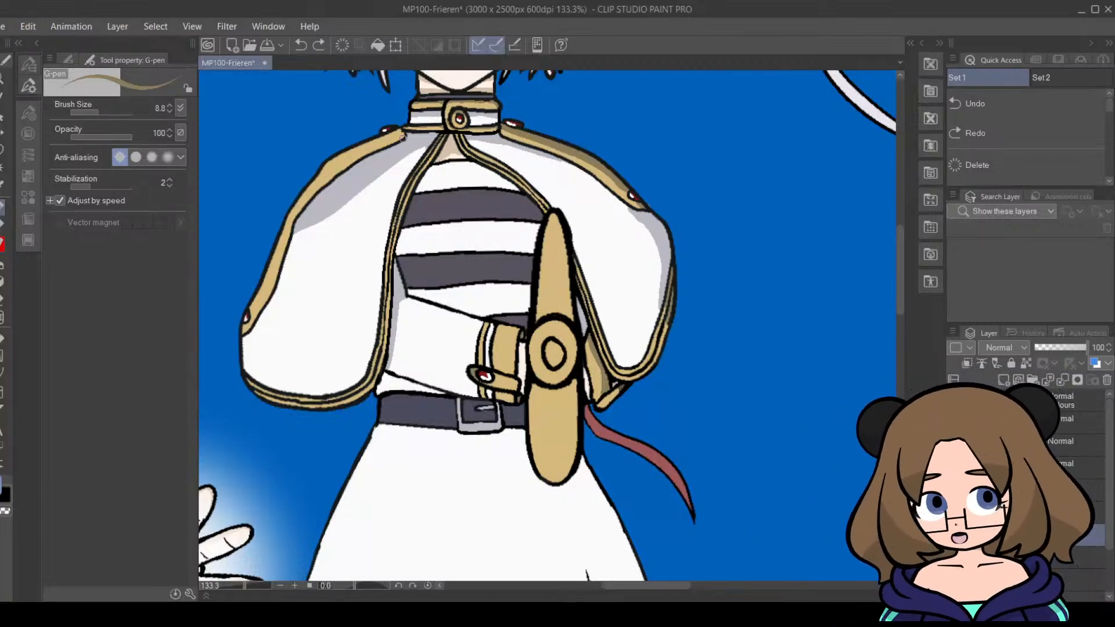
left_click_drag(403, 139, 319, 171)
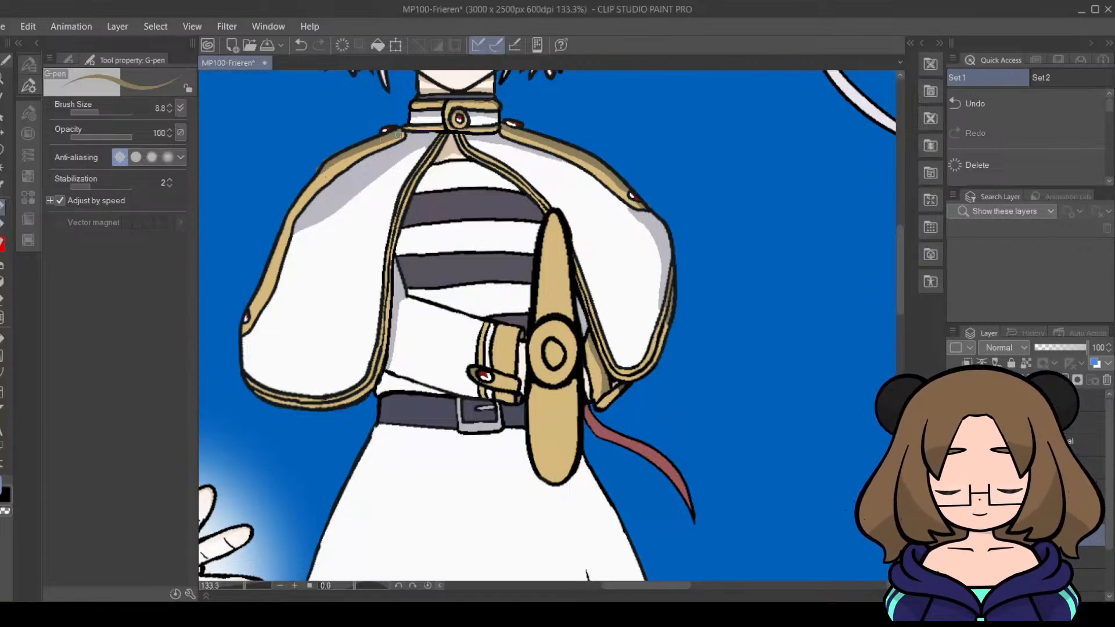
key("ctrl+z")
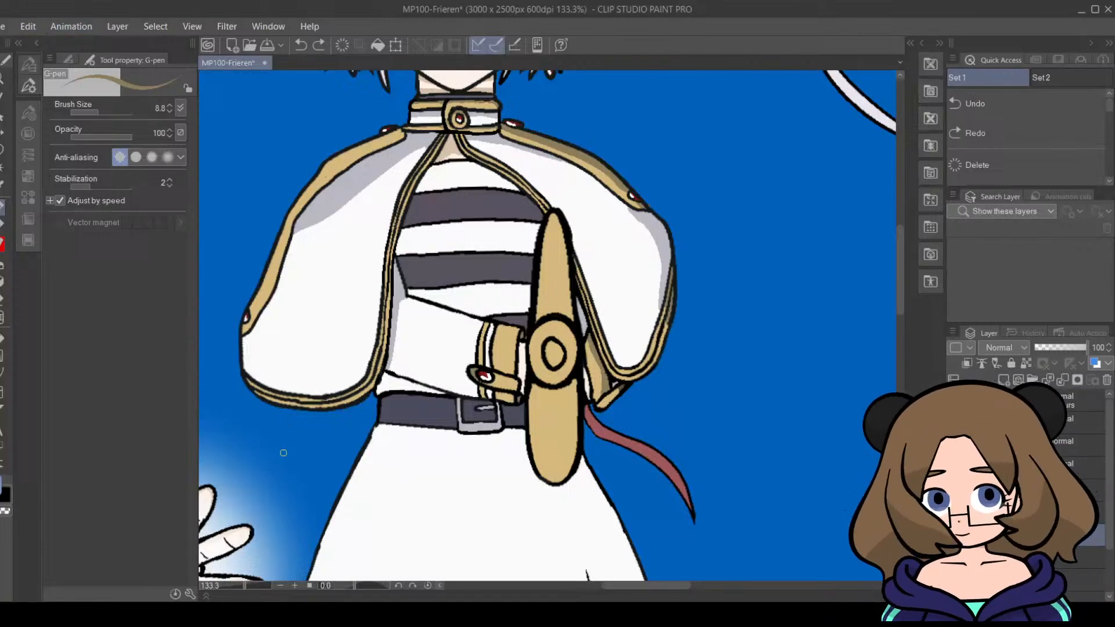
Step: Paint a thin dark gold shadow along the upper edge of the cape's left shoulder trim
left_click(249, 586)
left_click_drag(633, 586, 599, 586)
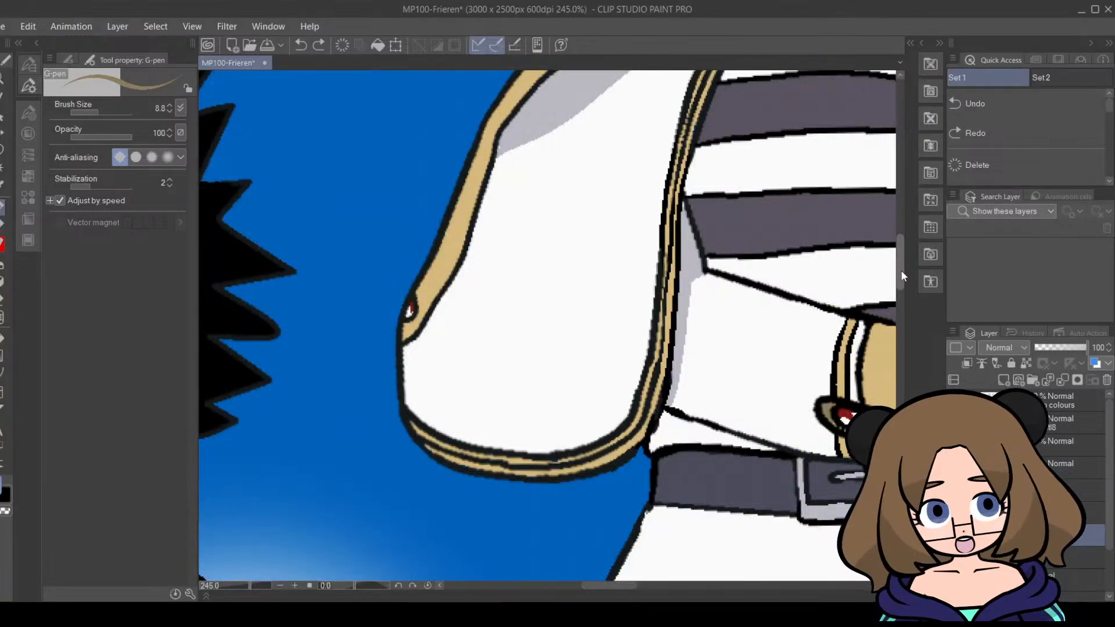
left_click_drag(901, 270, 905, 236)
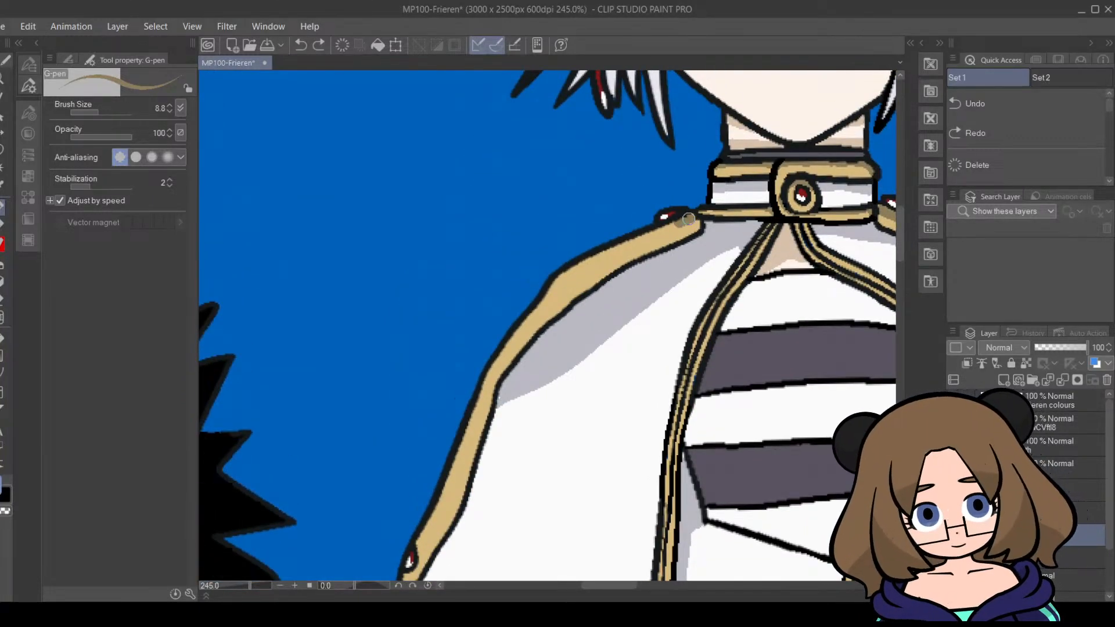
mouse_move(689, 219)
left_mouse_down()
mouse_move(581, 265)
mouse_move(548, 299)
left_mouse_up()
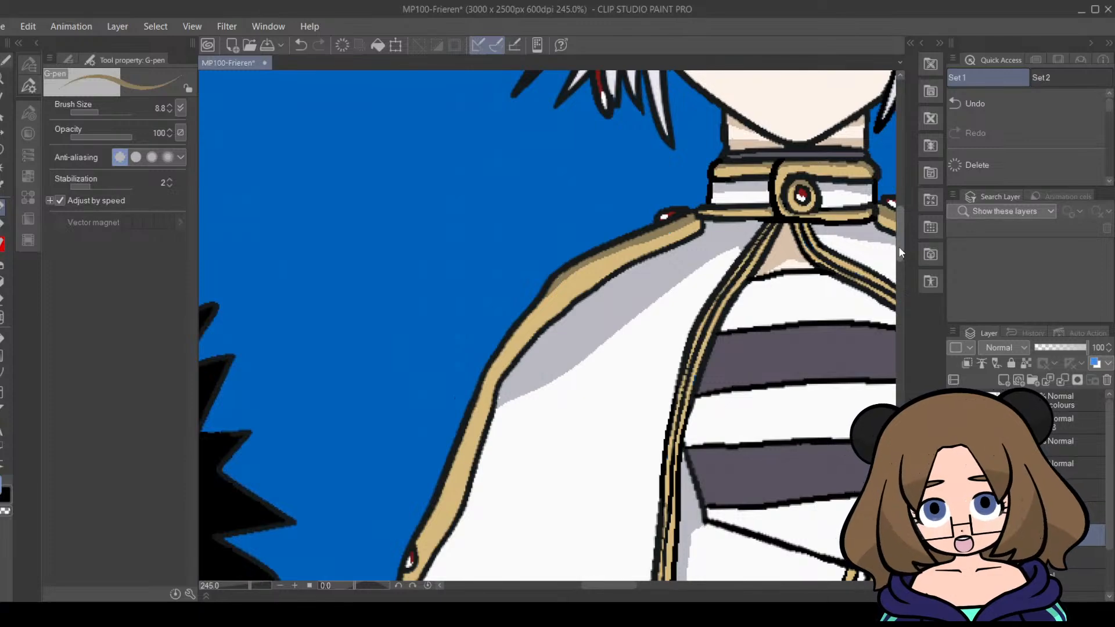
Step: Sample the light grey cloth shadow and shade the white fabric between the folded sleeve and the belt
mouse_move(900, 248)
left_mouse_down()
mouse_move(901, 266)
mouse_move(904, 255)
left_mouse_up()
scroll(787, 325, "down", 3)
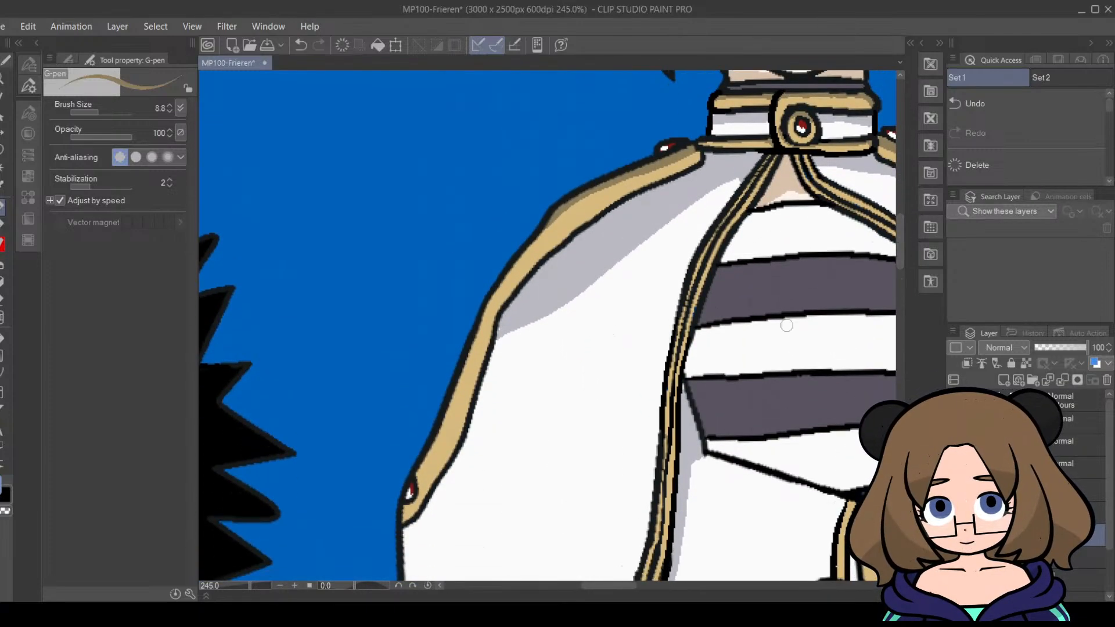
mouse_move(254, 588)
left_mouse_down()
mouse_move(244, 588)
mouse_move(254, 590)
left_mouse_up()
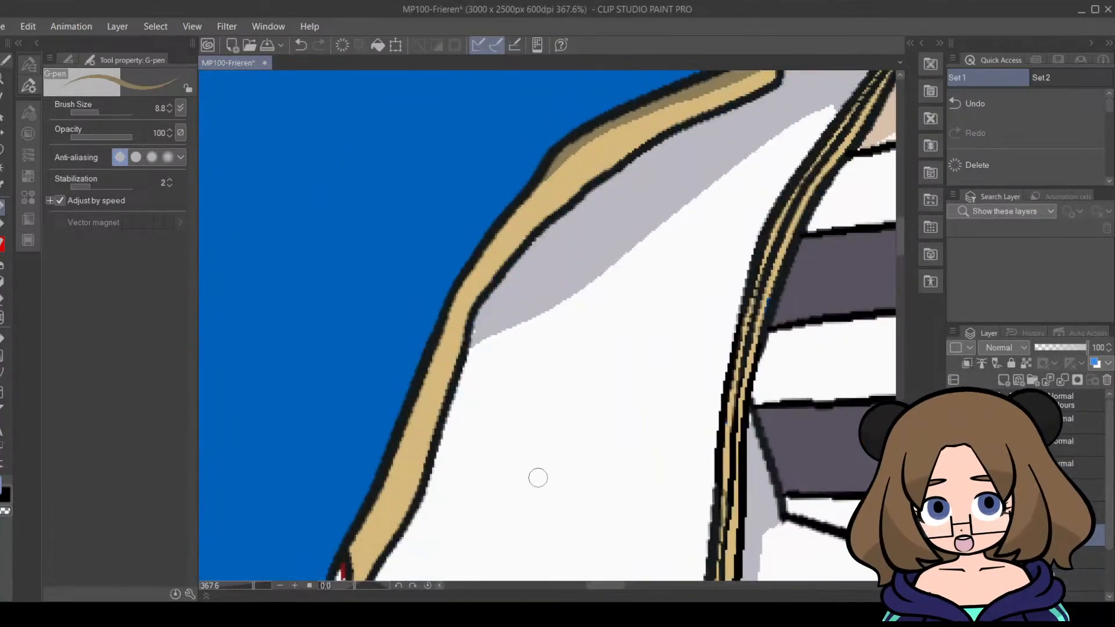
left_click(3, 184)
left_click(554, 265)
left_click(3, 207)
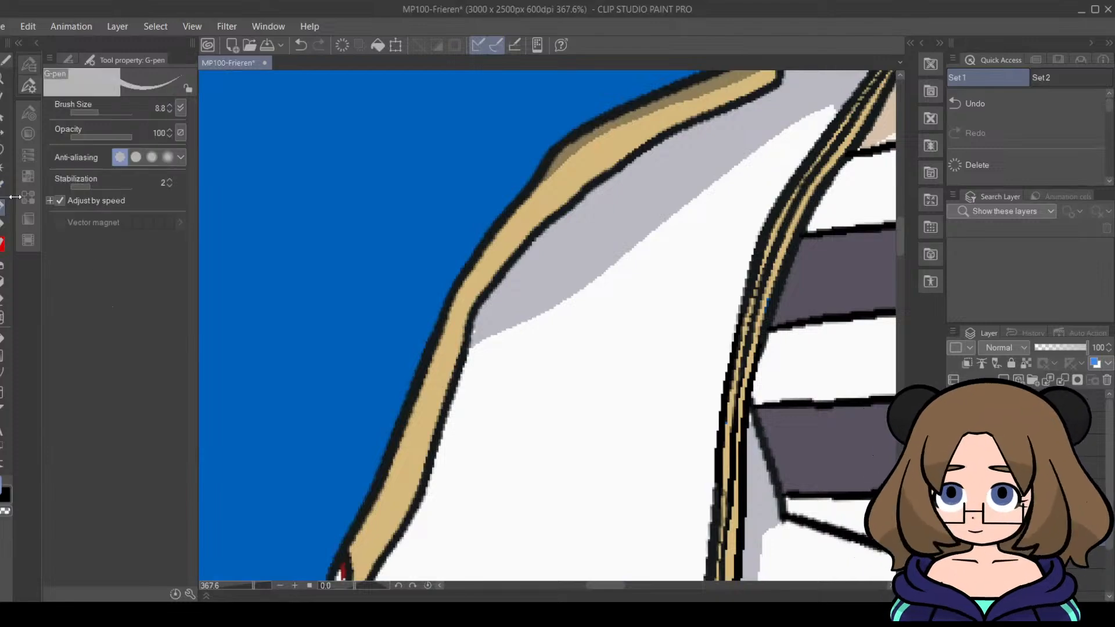
left_click_drag(257, 587, 244, 584)
left_click_drag(900, 267, 901, 293)
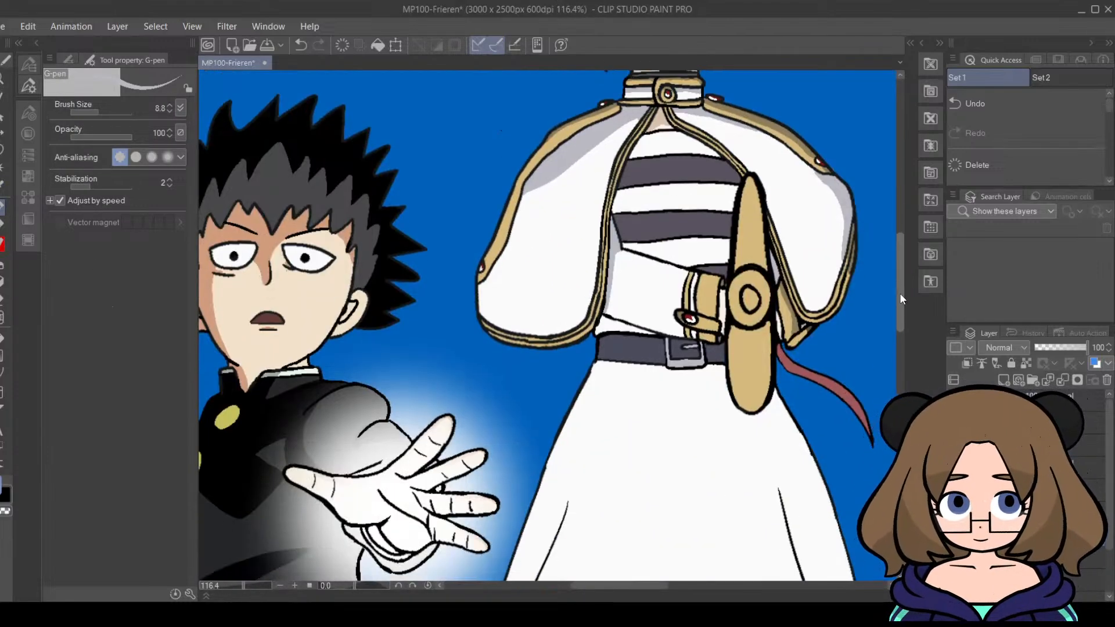
left_click_drag(619, 587, 651, 586)
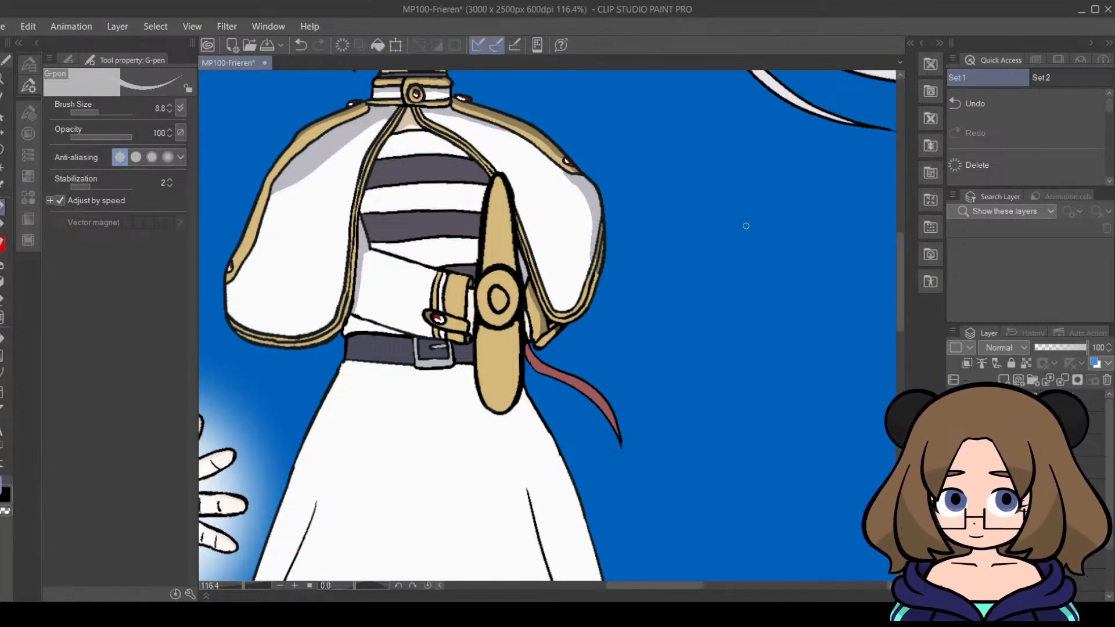
key("i")
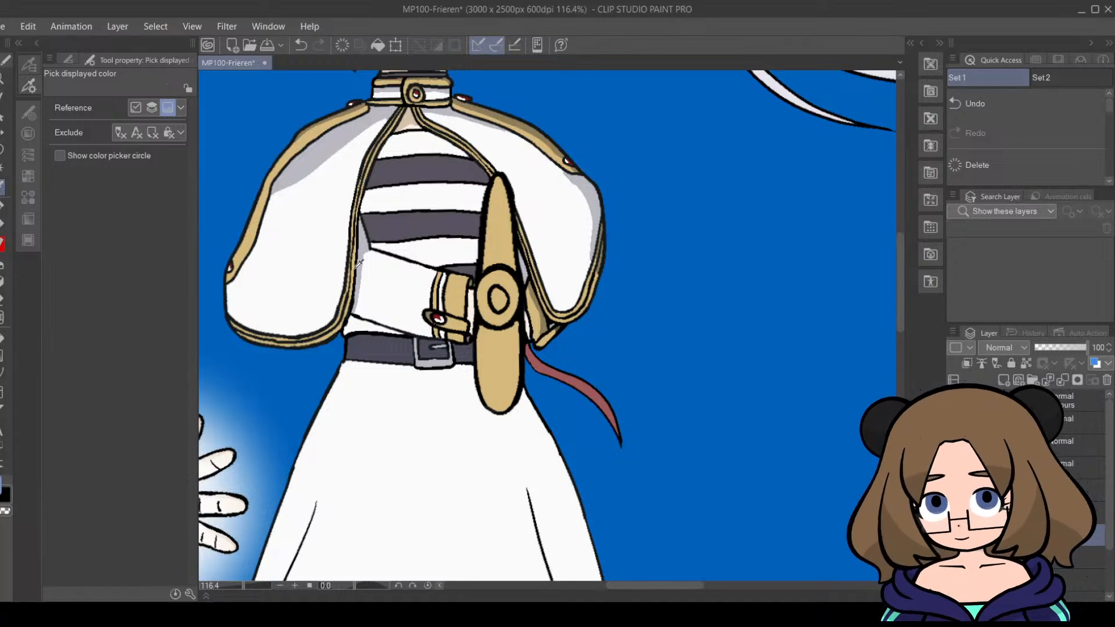
key("p")
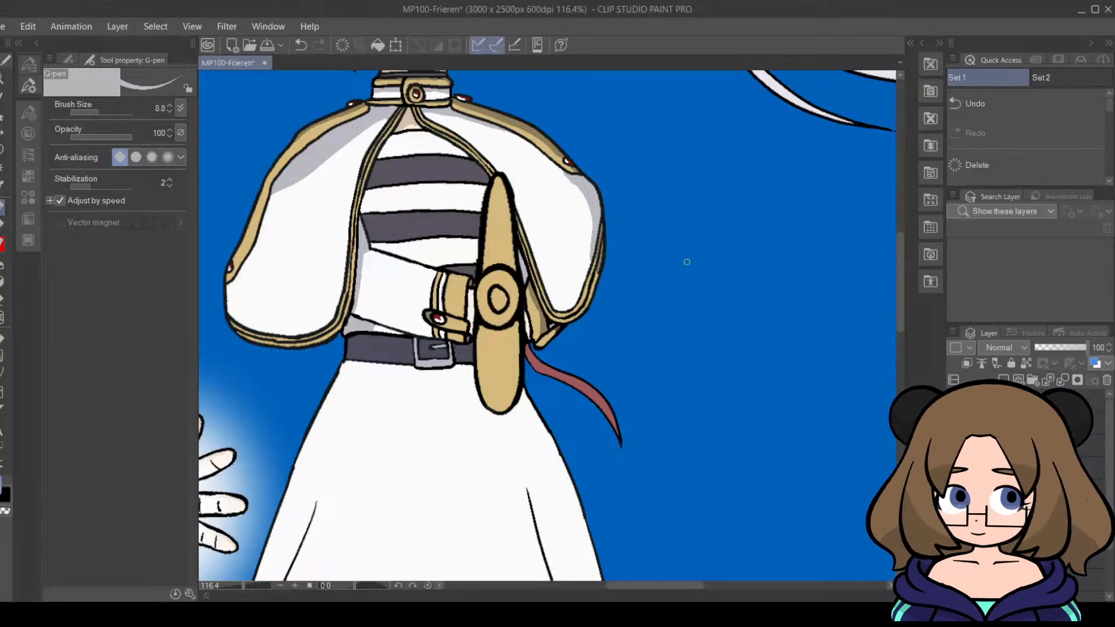
Step: Sample a darker belt tone, shade the dark belt and the inside of its buckle, and clean up the shading with the hard eraser
left_click_drag(907, 251, 898, 281)
key("i")
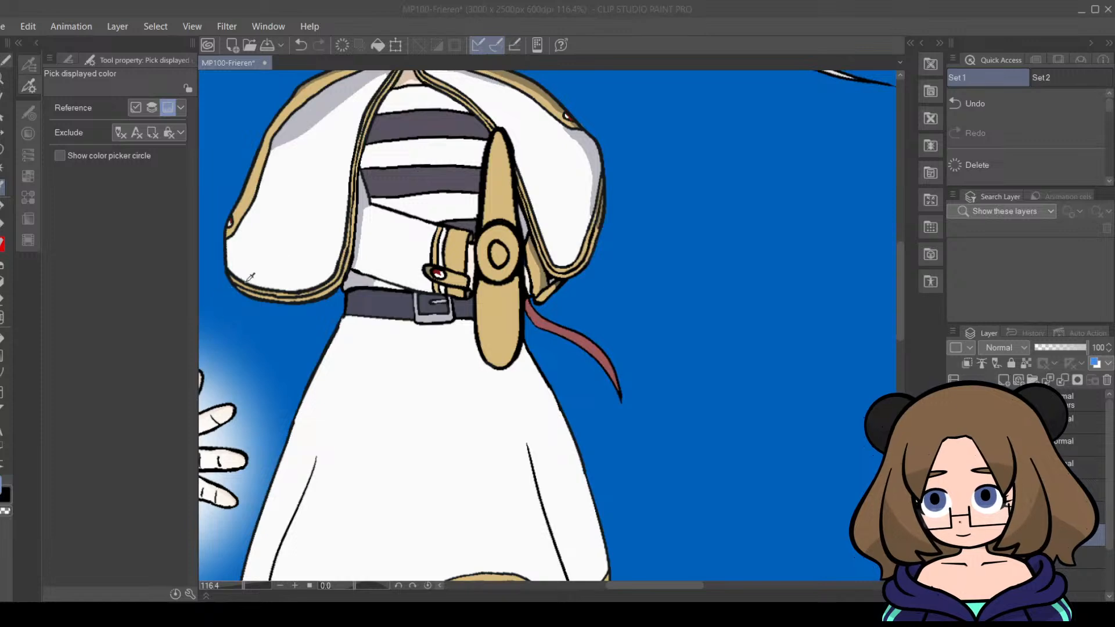
left_click(18, 211)
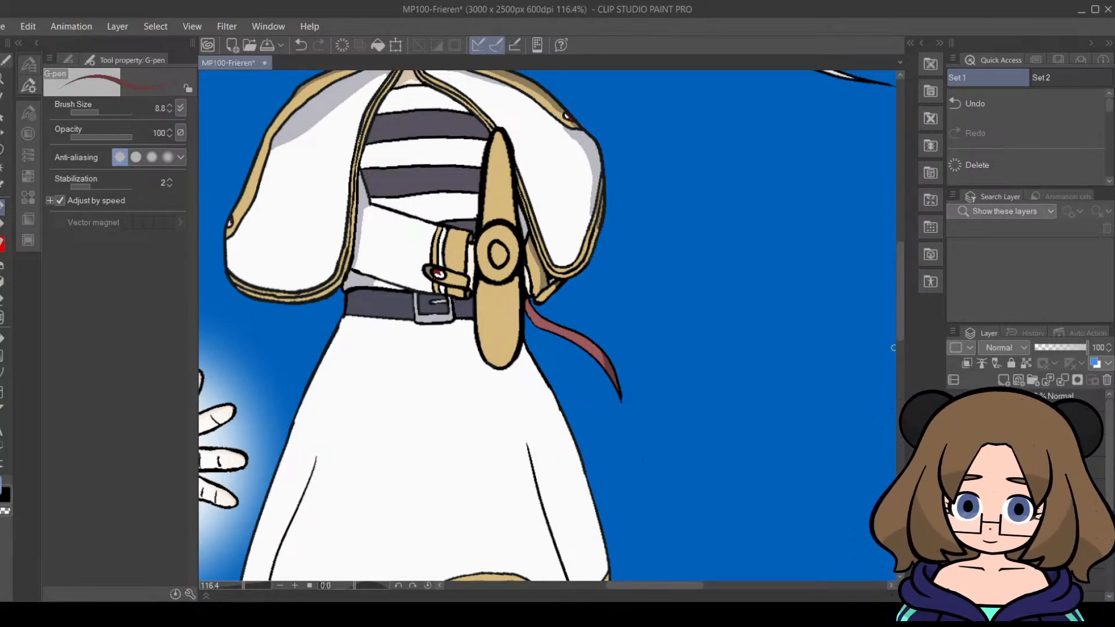
key("i")
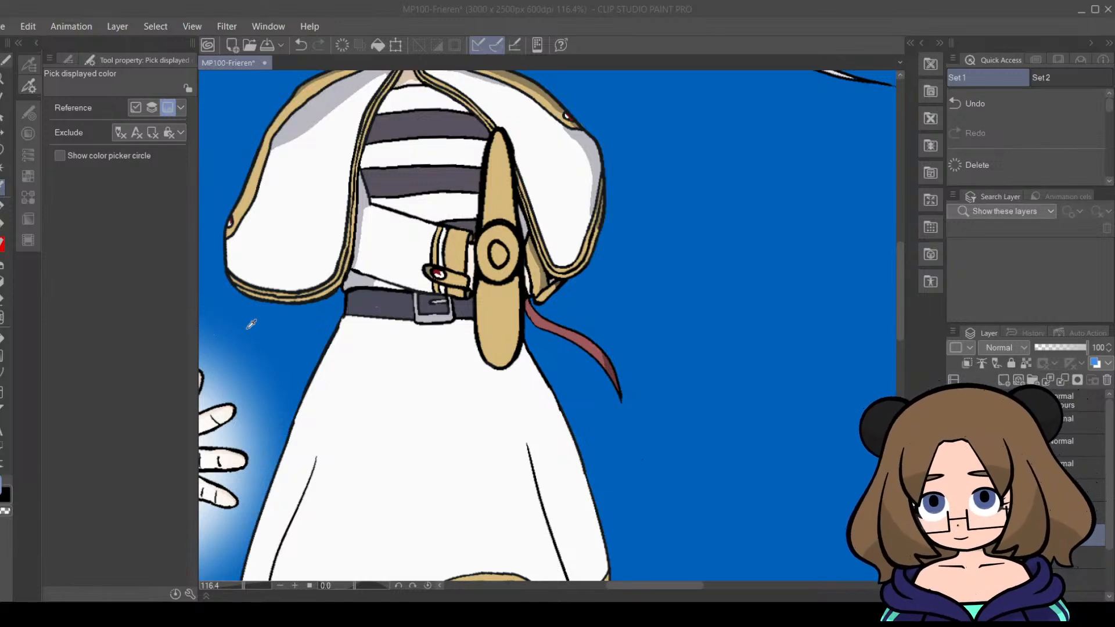
key("p")
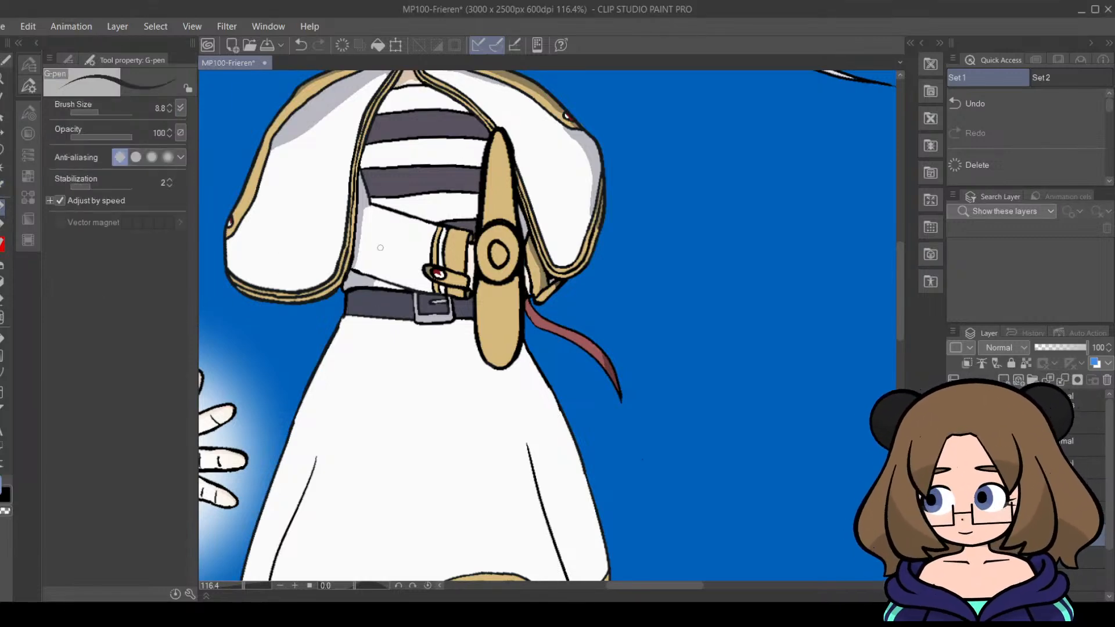
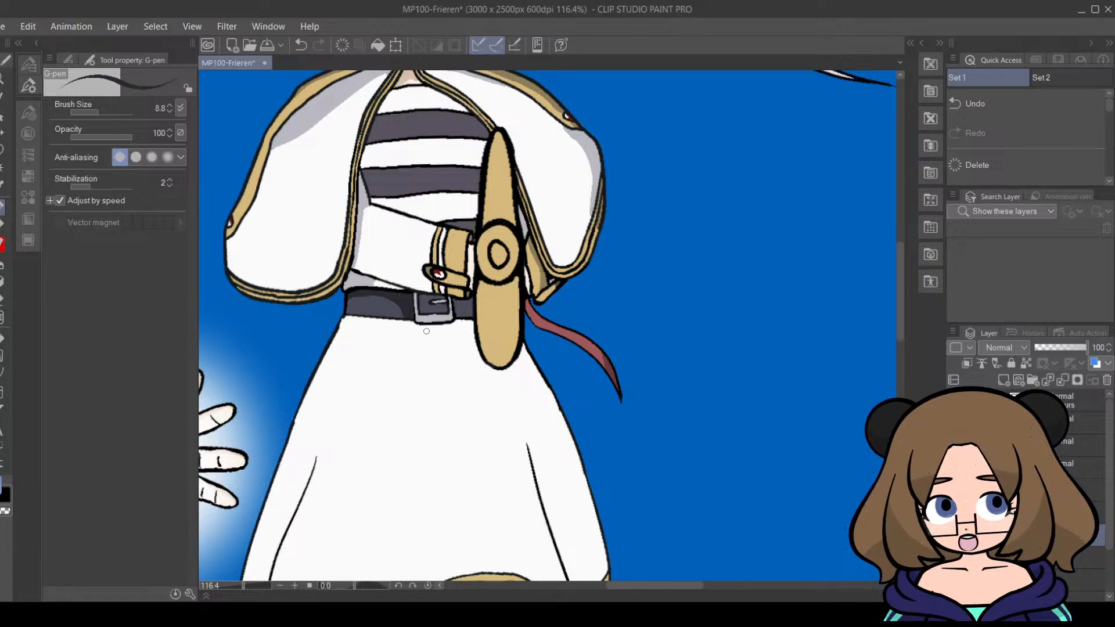
left_click(2, 305)
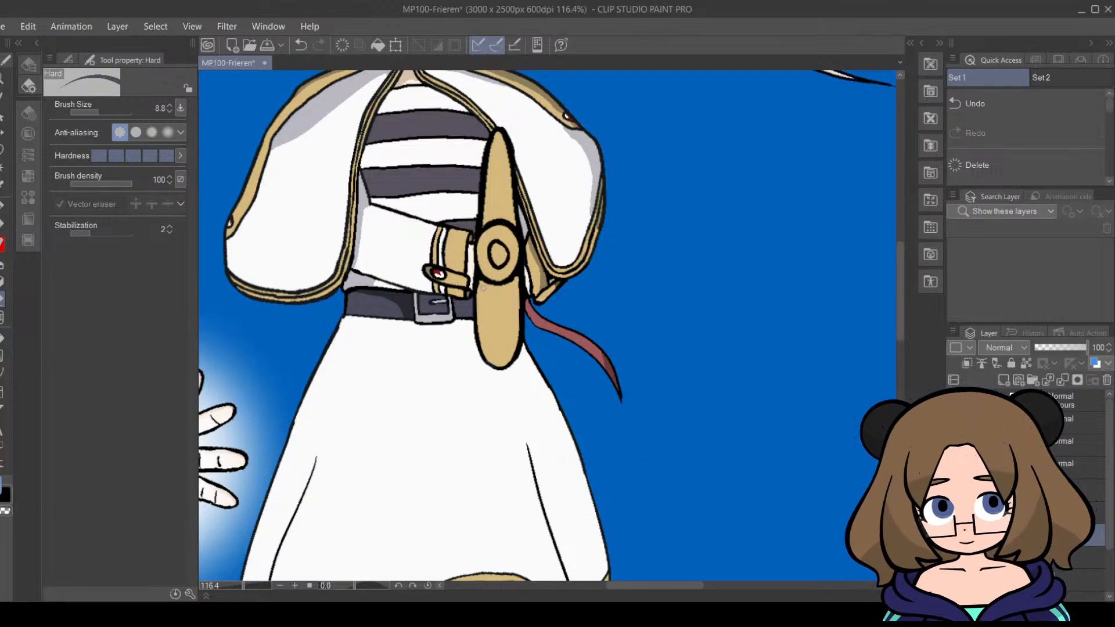
left_click(2, 207)
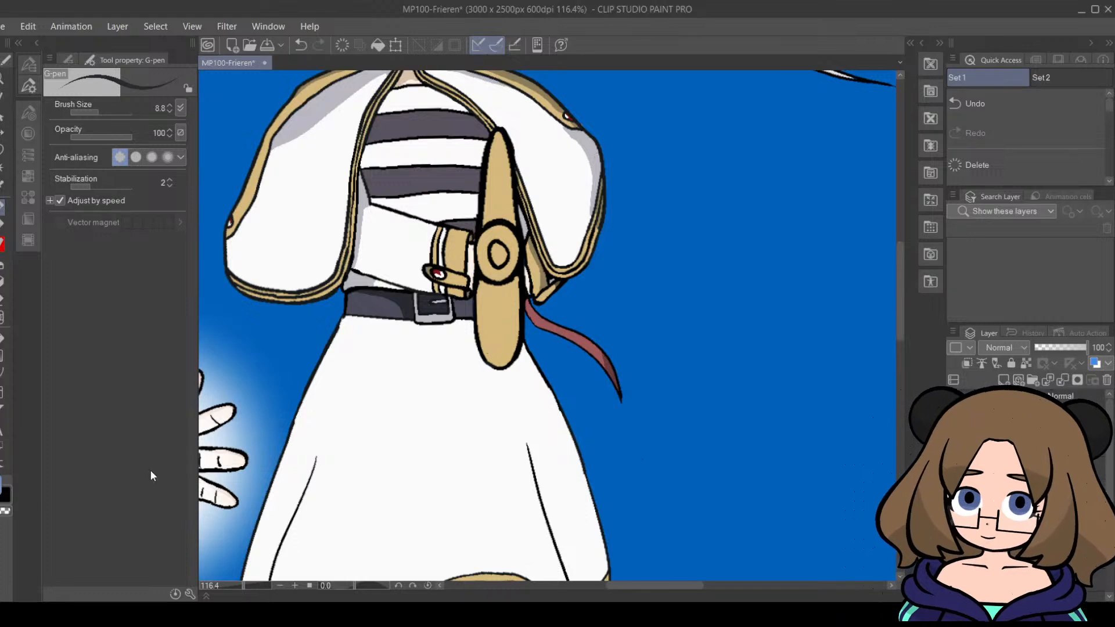
Step: Choose white as the drawing colour and paint highlights on the belt buckle's frame, redoing the stroke along its lower edge
key("i")
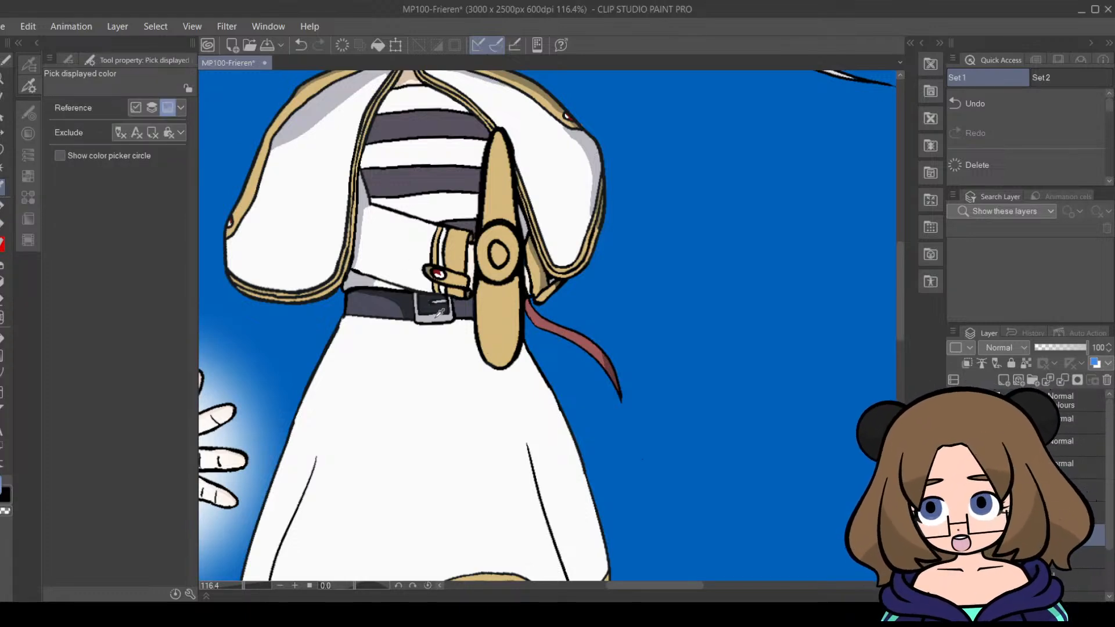
double_click(2, 488)
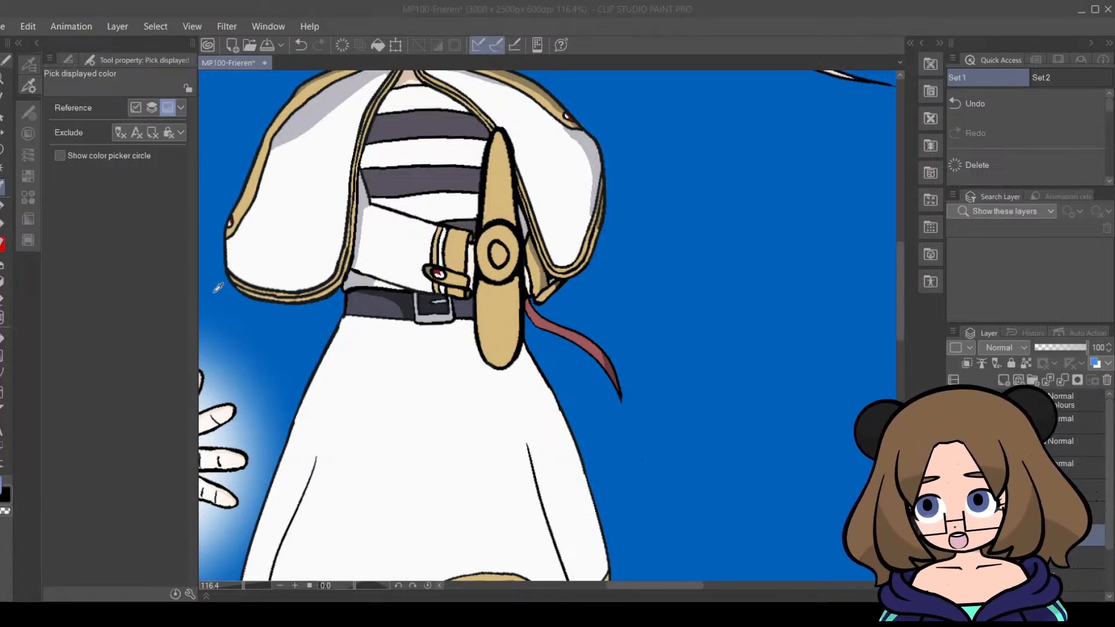
key("p")
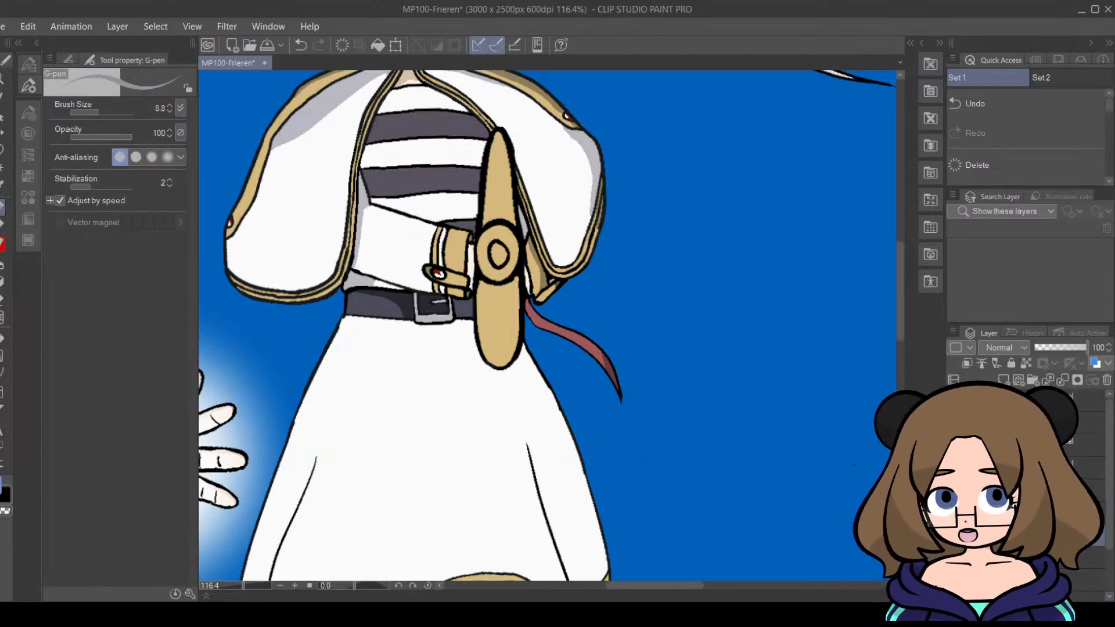
double_click(4, 493)
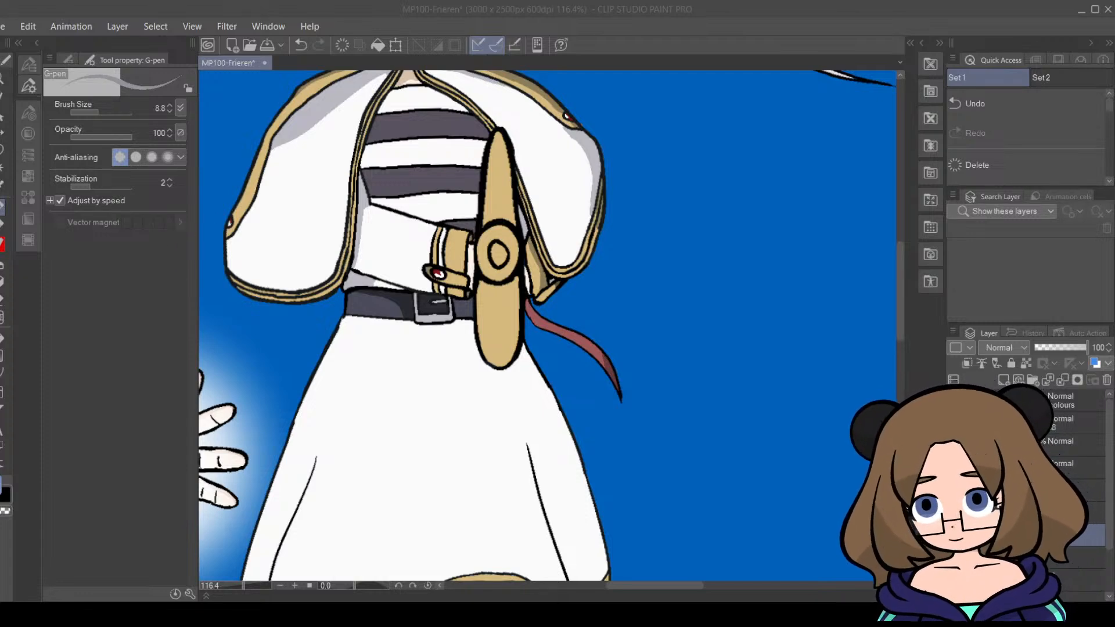
left_click(418, 140)
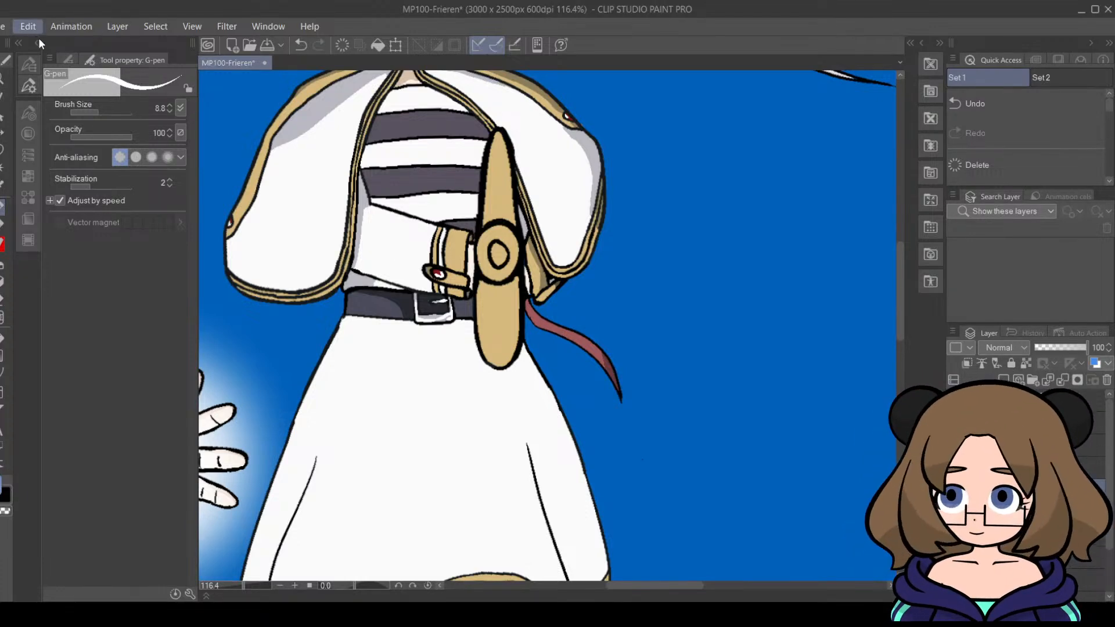
key("ctrl+z")
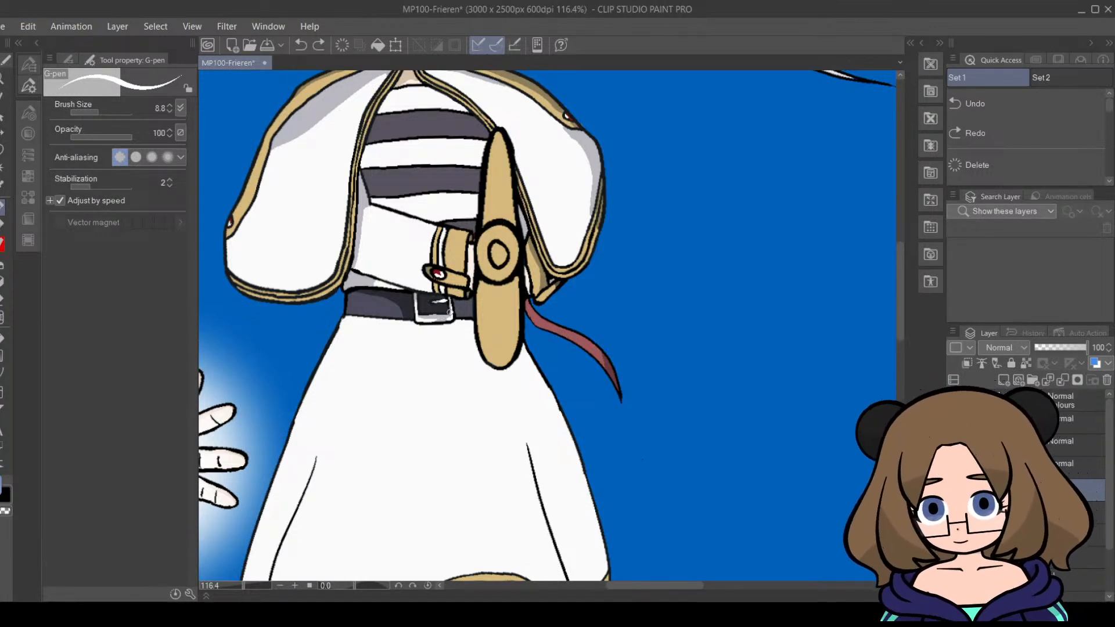
left_click_drag(424, 322, 438, 321)
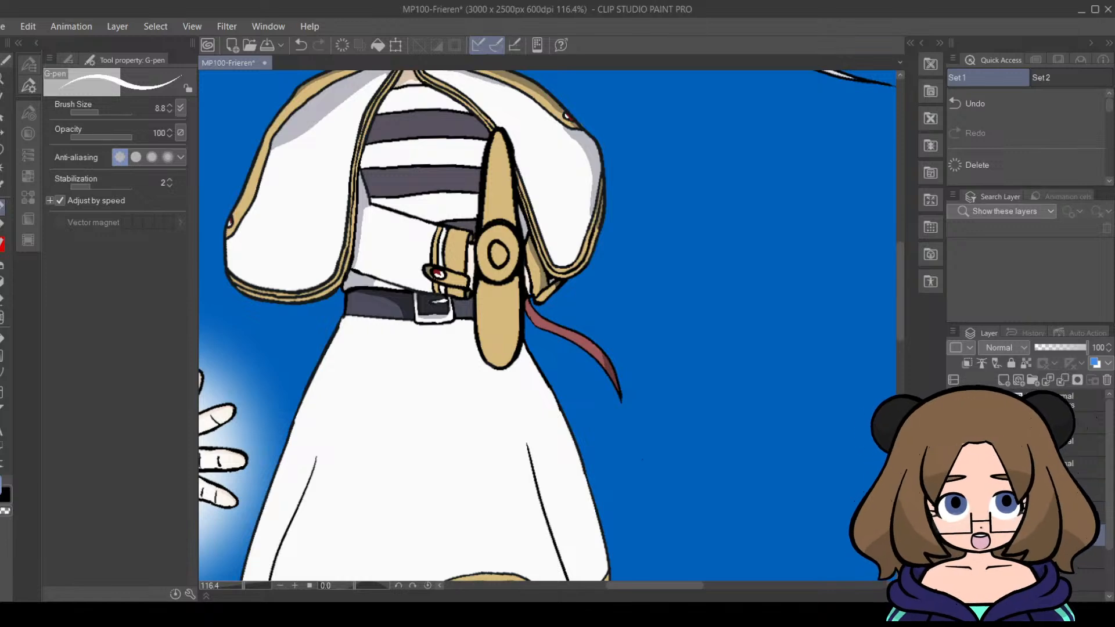
Step: Sample the light grey cloth shadow and outline the skirt's central shadow from the belt down to both fold lines, redrawing the right curve
left_click_drag(244, 586, 238, 587)
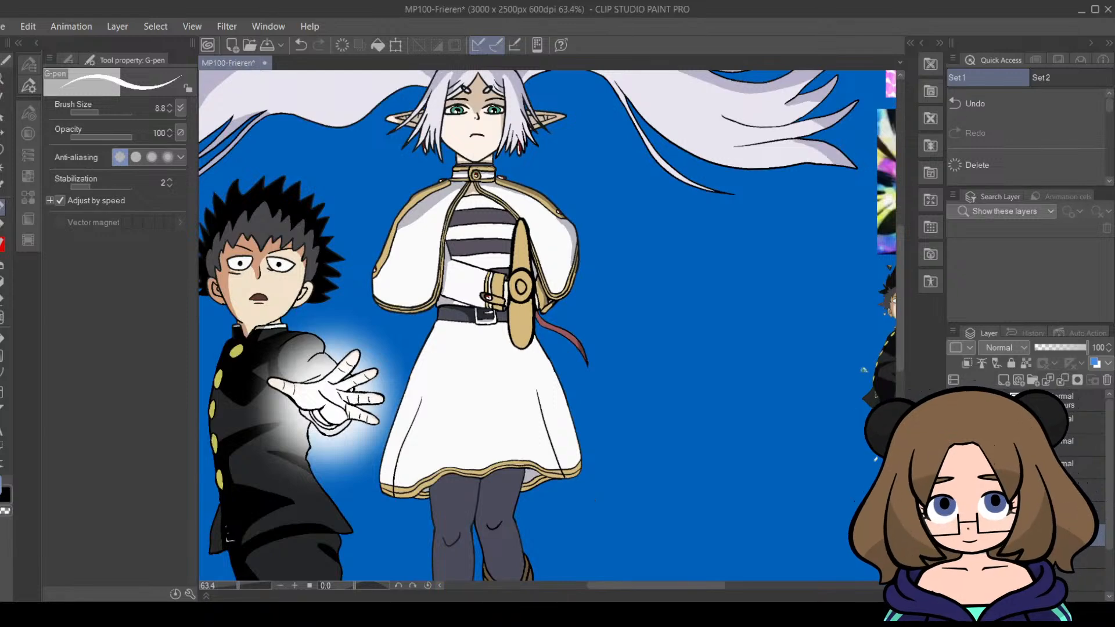
left_click_drag(901, 283, 901, 311)
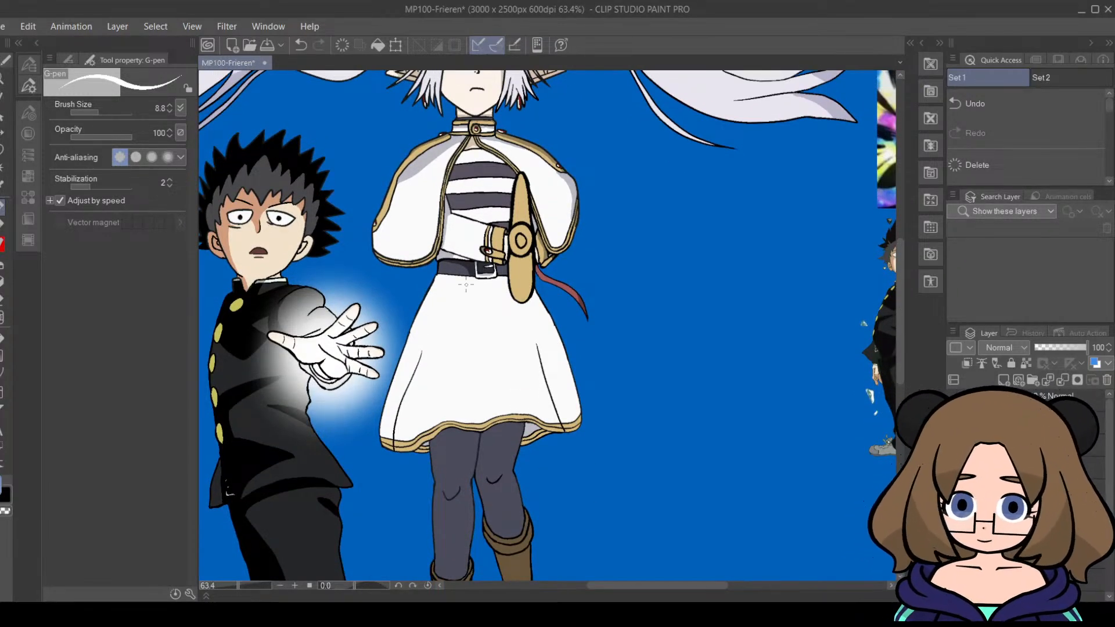
key("i")
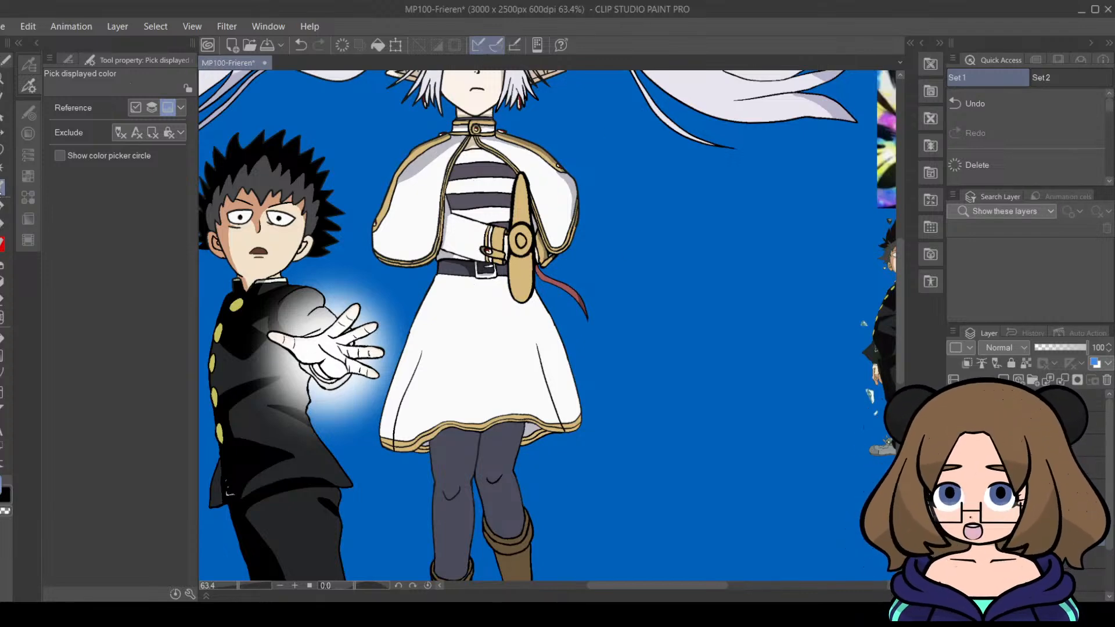
left_click(2, 206)
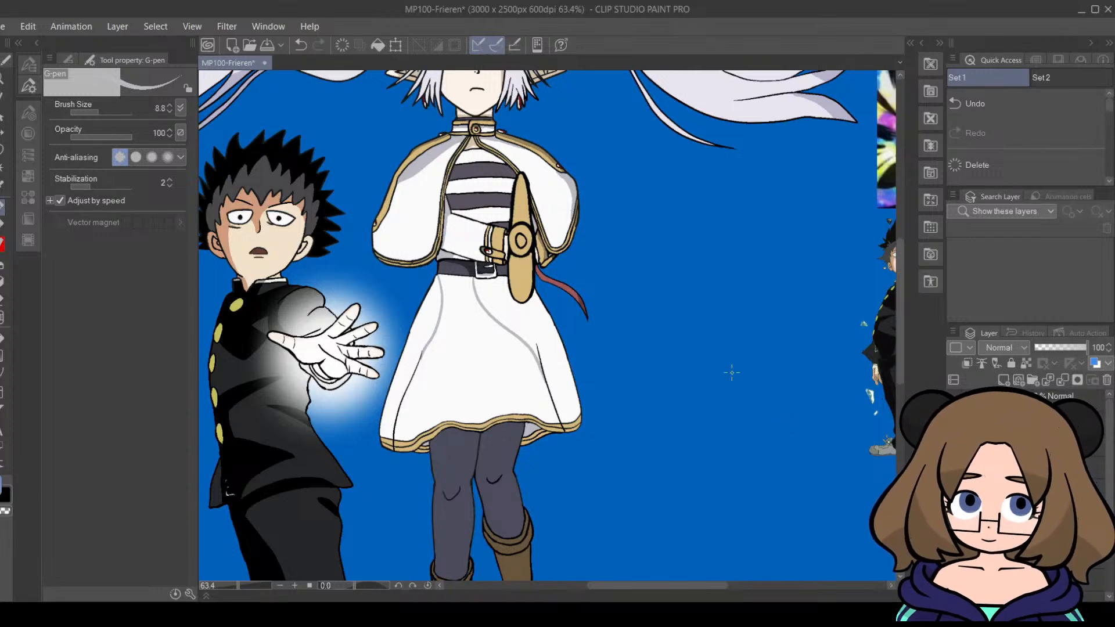
key("ctrl+z")
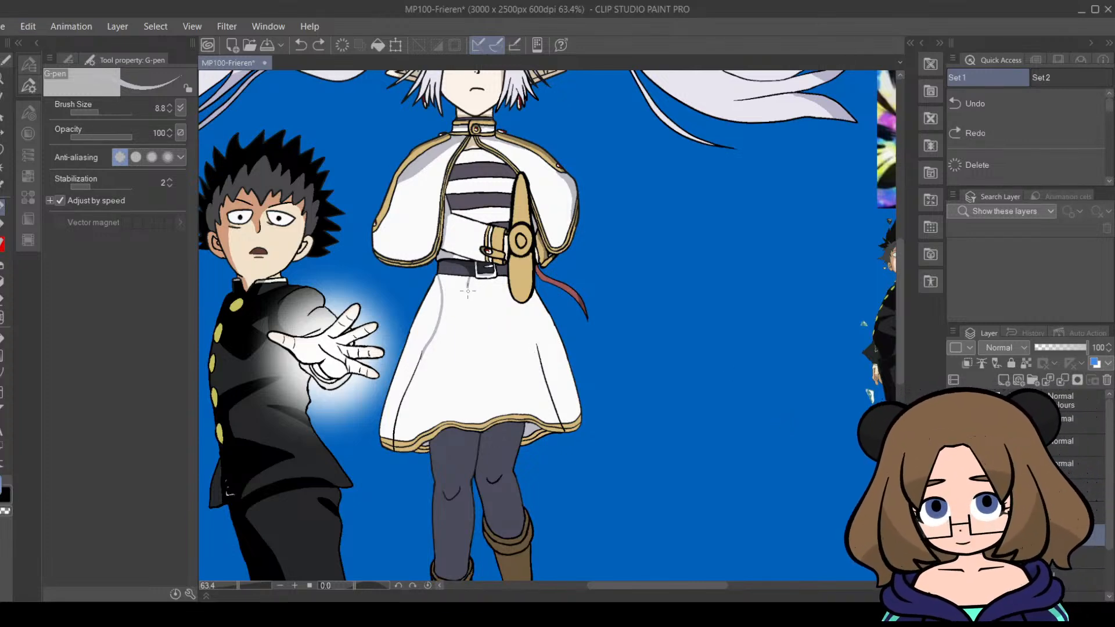
mouse_move(468, 286)
left_mouse_down()
mouse_move(484, 326)
mouse_move(547, 381)
left_mouse_up()
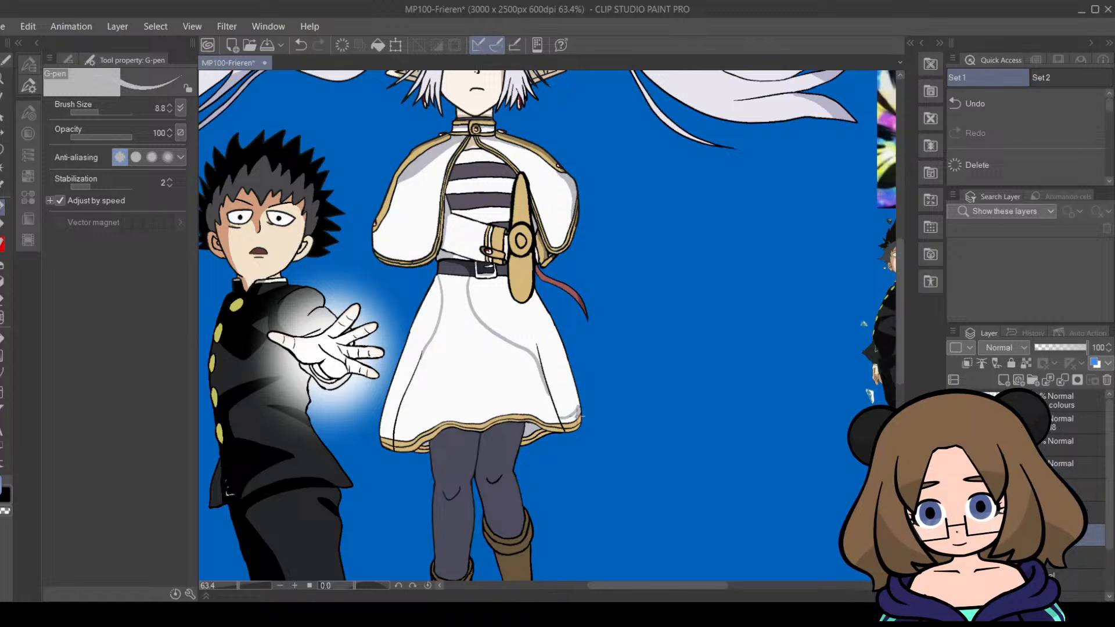
Step: Shade the skirt's lower right corner and extend the grey outline down the right fold to the gold hem
left_click_drag(245, 586, 248, 587)
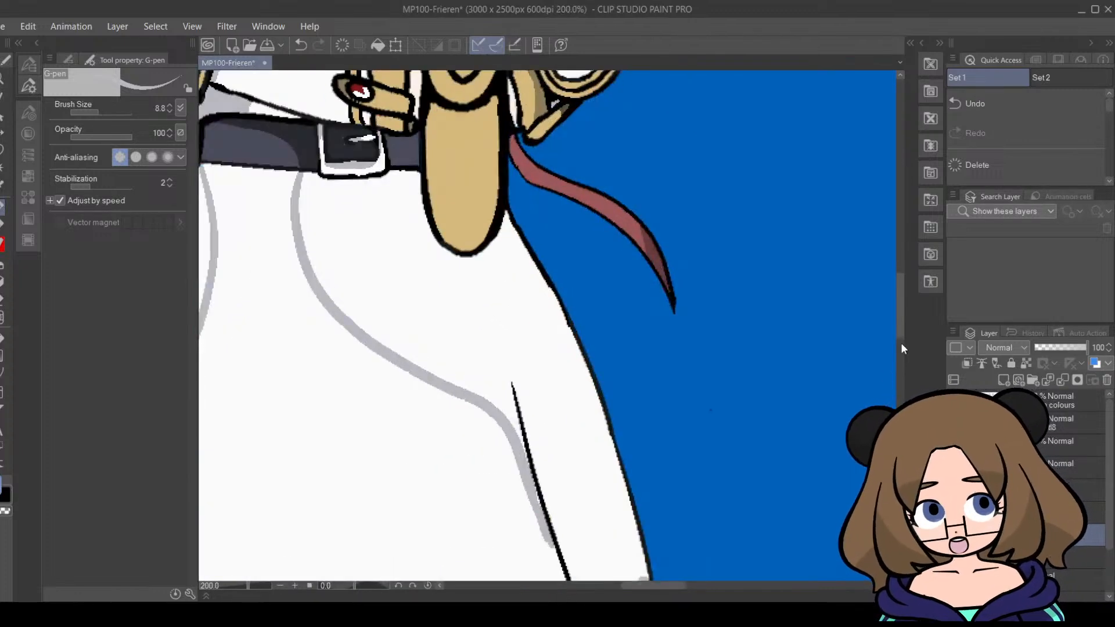
left_click_drag(901, 311, 902, 343)
mouse_move(641, 345)
left_mouse_down()
mouse_move(640, 393)
mouse_move(646, 366)
mouse_move(588, 402)
left_mouse_up()
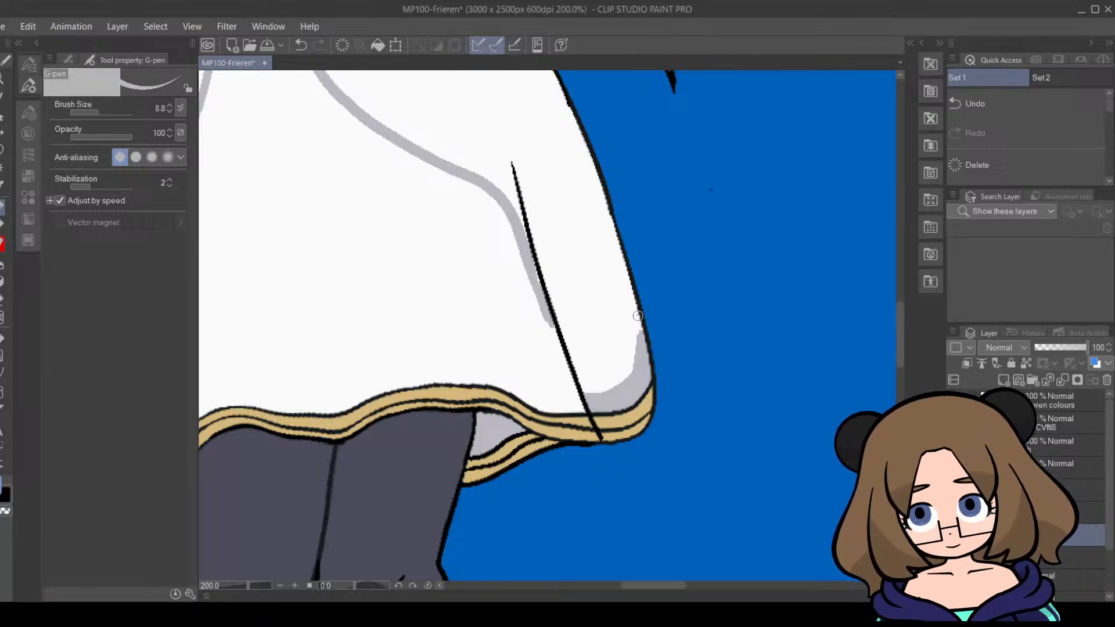
left_click_drag(638, 316, 642, 358)
mouse_move(539, 279)
left_mouse_down()
mouse_move(580, 411)
mouse_move(535, 408)
mouse_move(507, 386)
left_mouse_up()
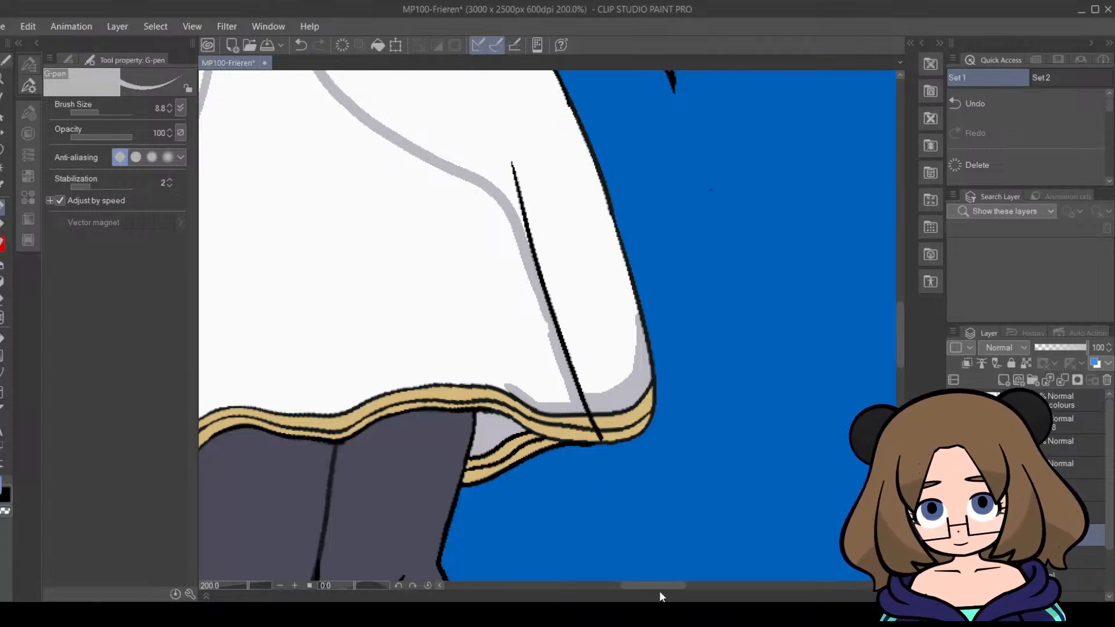
Step: Continue the grey shadow outline down the skirt's left fold and along the gold hem to close it at the right fold
left_click_drag(660, 587, 629, 590)
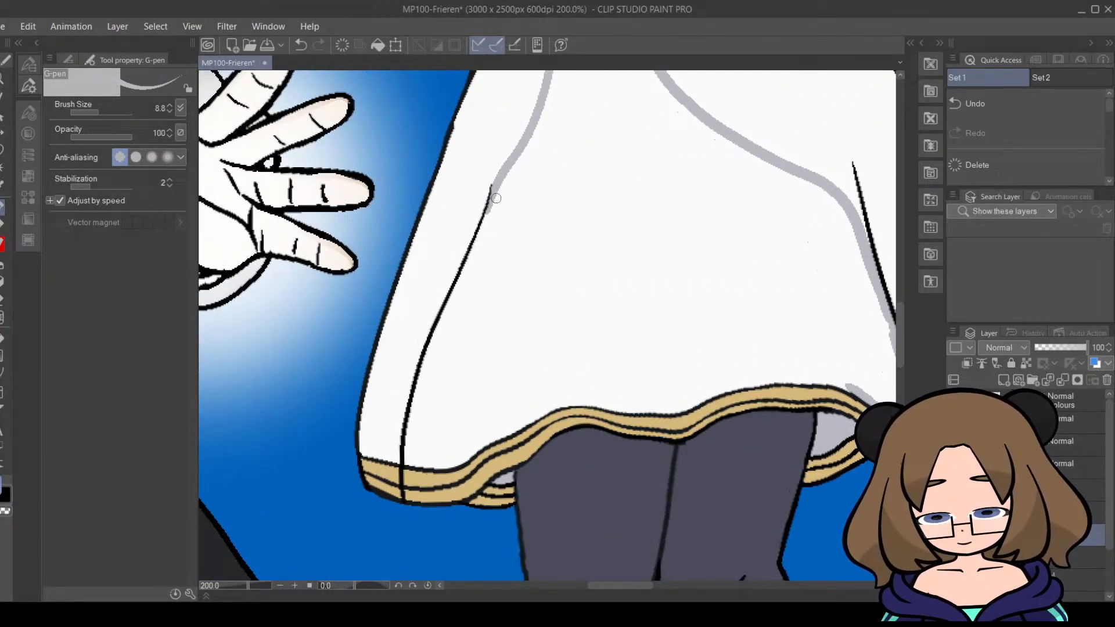
mouse_move(496, 198)
left_mouse_down()
mouse_move(447, 336)
mouse_move(444, 467)
mouse_move(572, 393)
mouse_move(642, 411)
mouse_move(713, 394)
mouse_move(695, 411)
mouse_move(678, 407)
mouse_move(741, 382)
left_mouse_up()
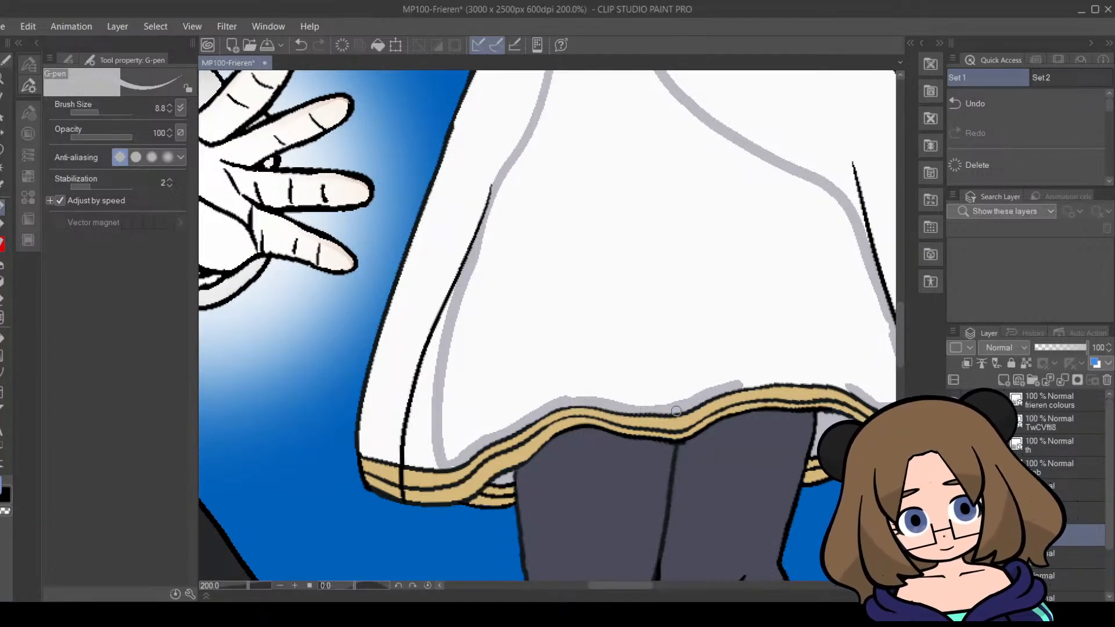
left_click_drag(611, 587, 635, 587)
left_click_drag(495, 386, 606, 387)
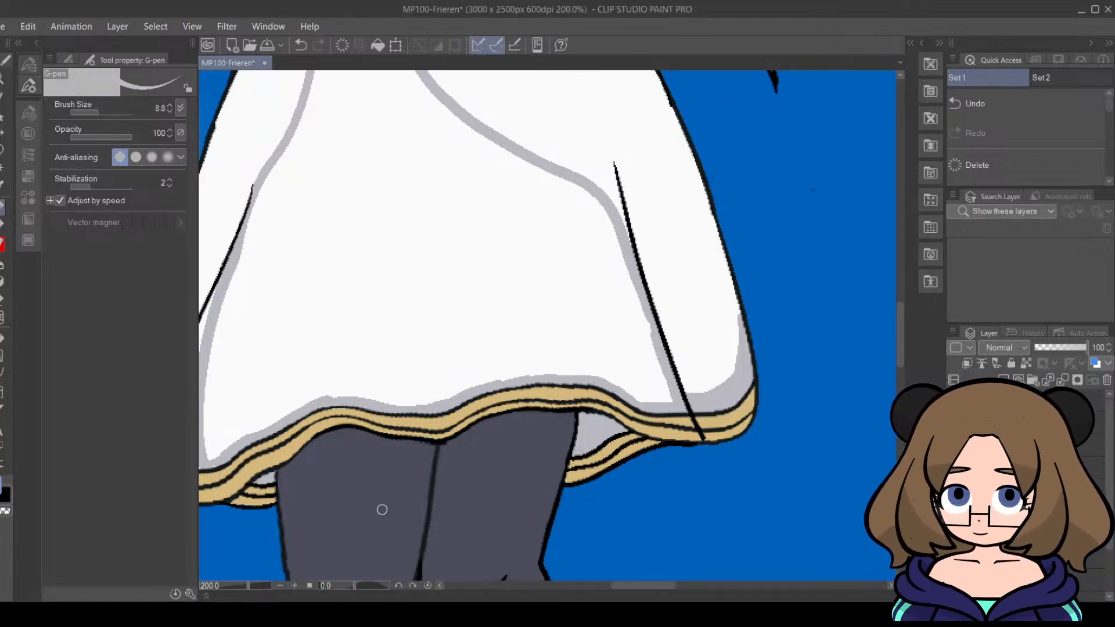
Step: Fill the outlined central area of the skirt with the light grey shadow colour
left_click_drag(261, 588, 242, 587)
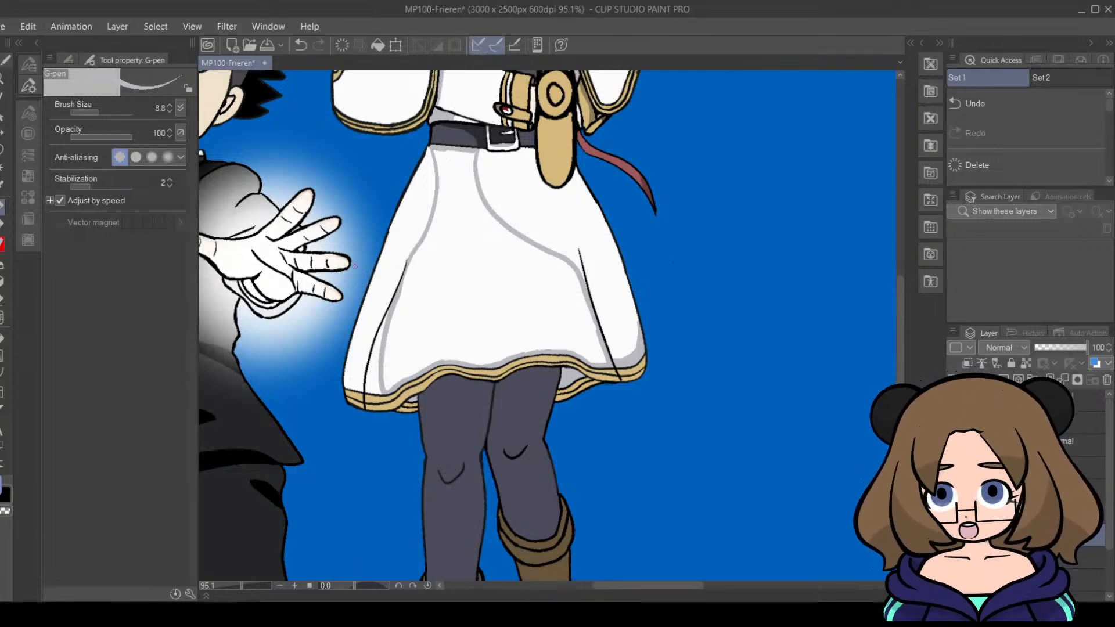
left_click(3, 337)
left_click(494, 279)
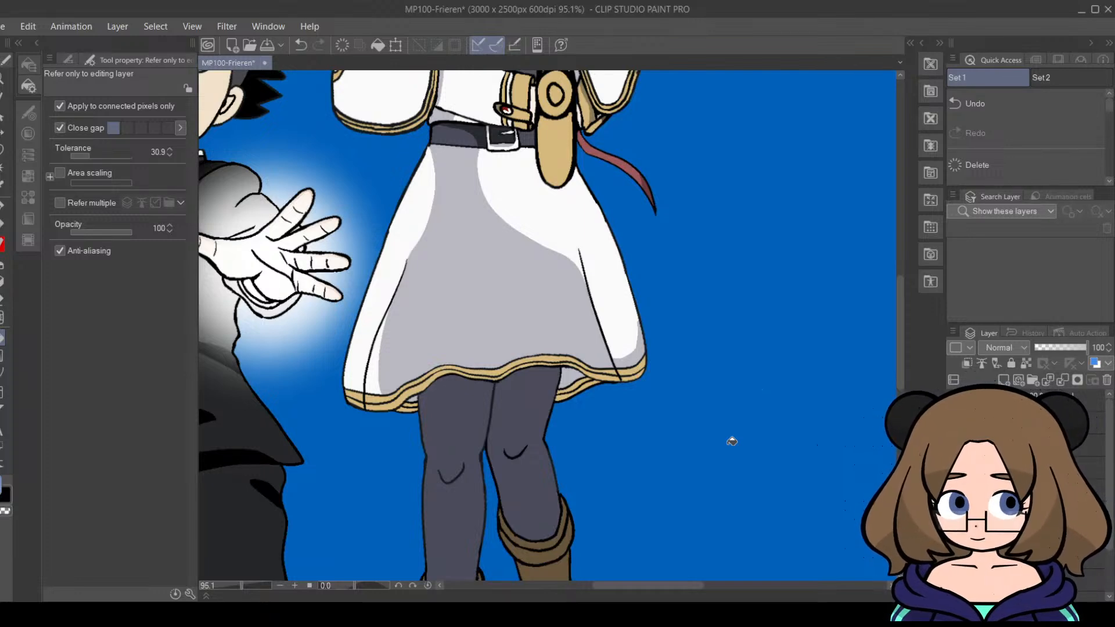
Step: Erase the skirt shadow's sides and top with a hard eraser of size 33.3, leaving a rounded shape below the waist
key("e")
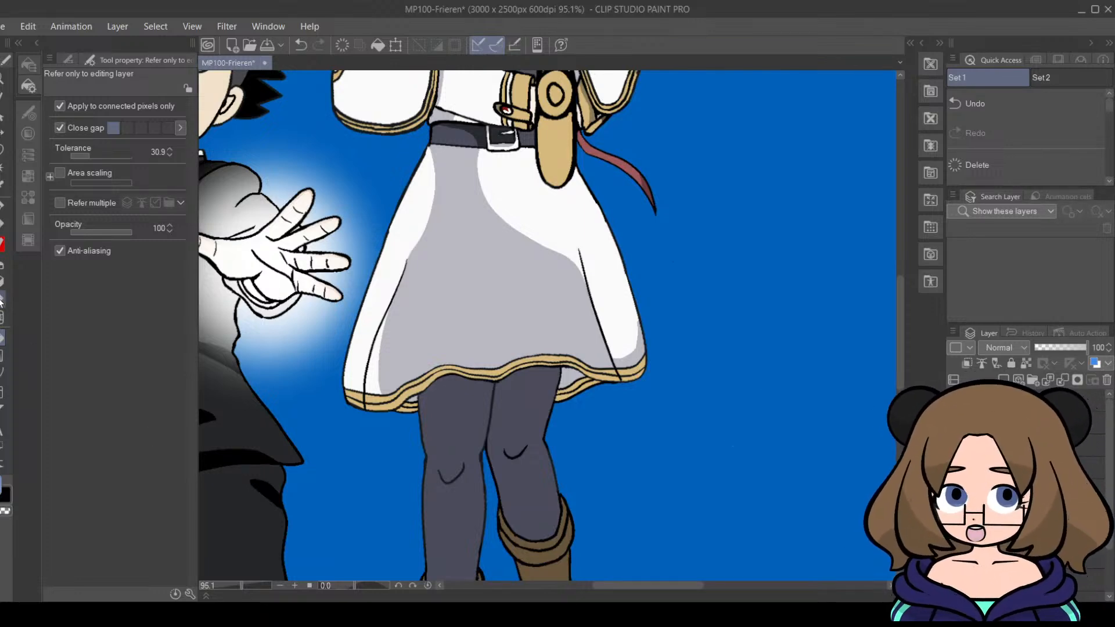
left_click(106, 112)
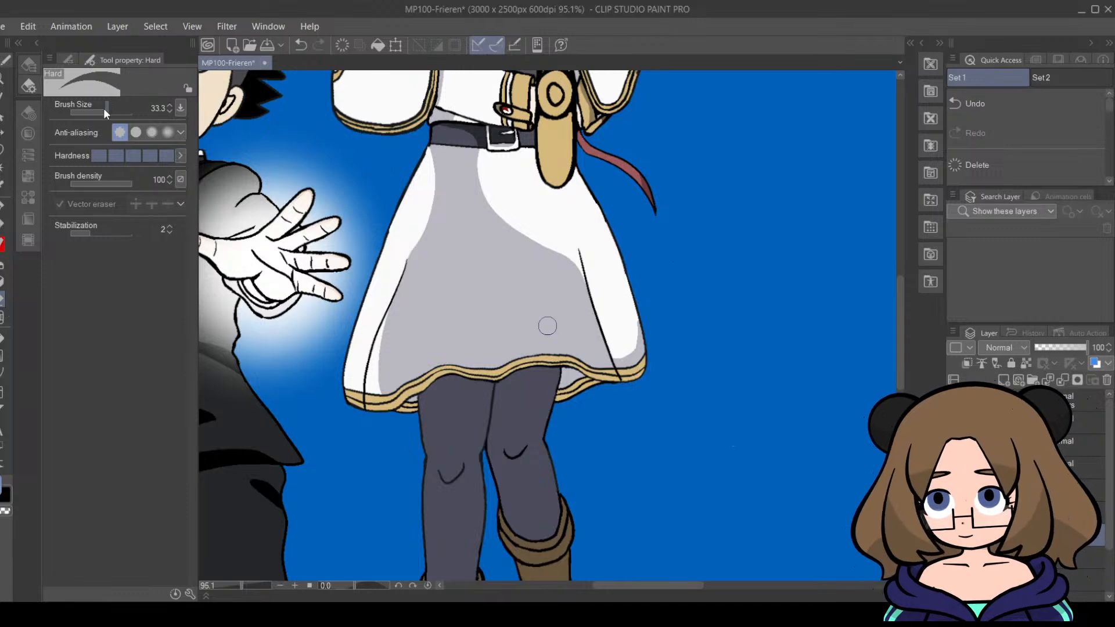
mouse_move(434, 168)
left_mouse_down()
mouse_move(432, 152)
mouse_move(437, 178)
mouse_move(388, 316)
mouse_move(380, 392)
mouse_move(381, 372)
left_mouse_up()
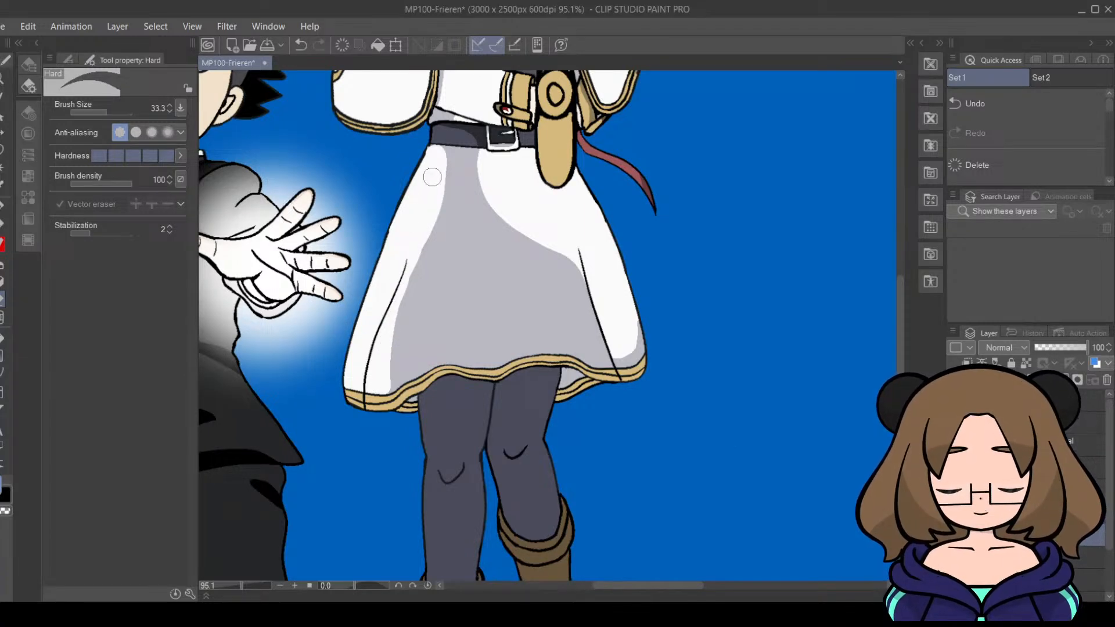
left_click_drag(443, 155, 389, 405)
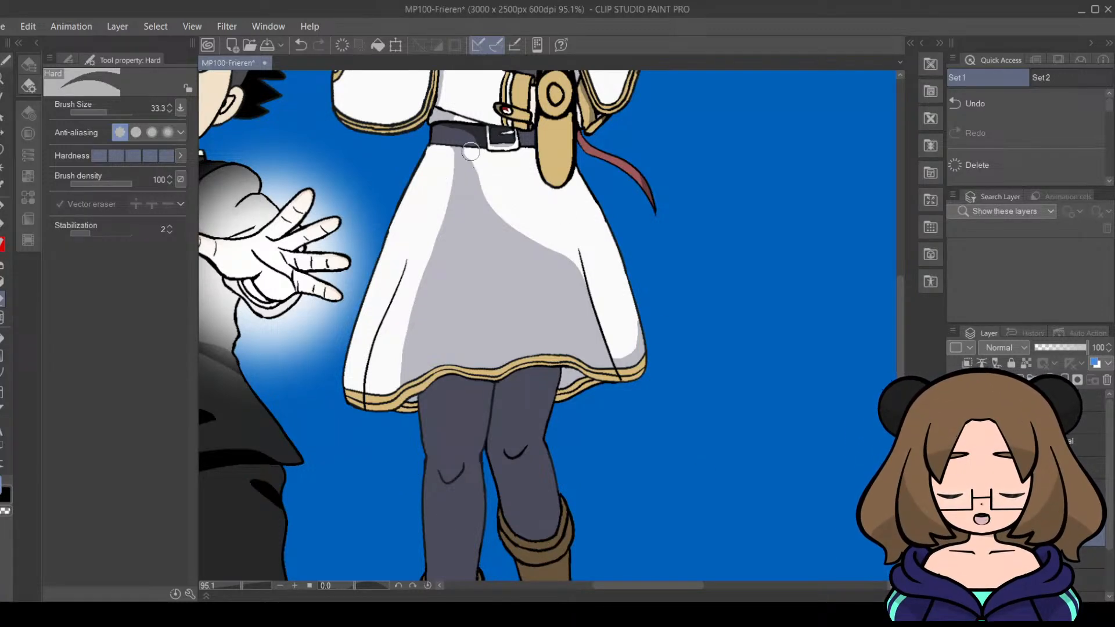
mouse_move(479, 168)
left_mouse_down()
mouse_move(438, 178)
mouse_move(463, 164)
mouse_move(442, 206)
mouse_move(473, 176)
mouse_move(509, 207)
mouse_move(474, 188)
mouse_move(433, 226)
mouse_move(475, 196)
mouse_move(510, 207)
left_mouse_up()
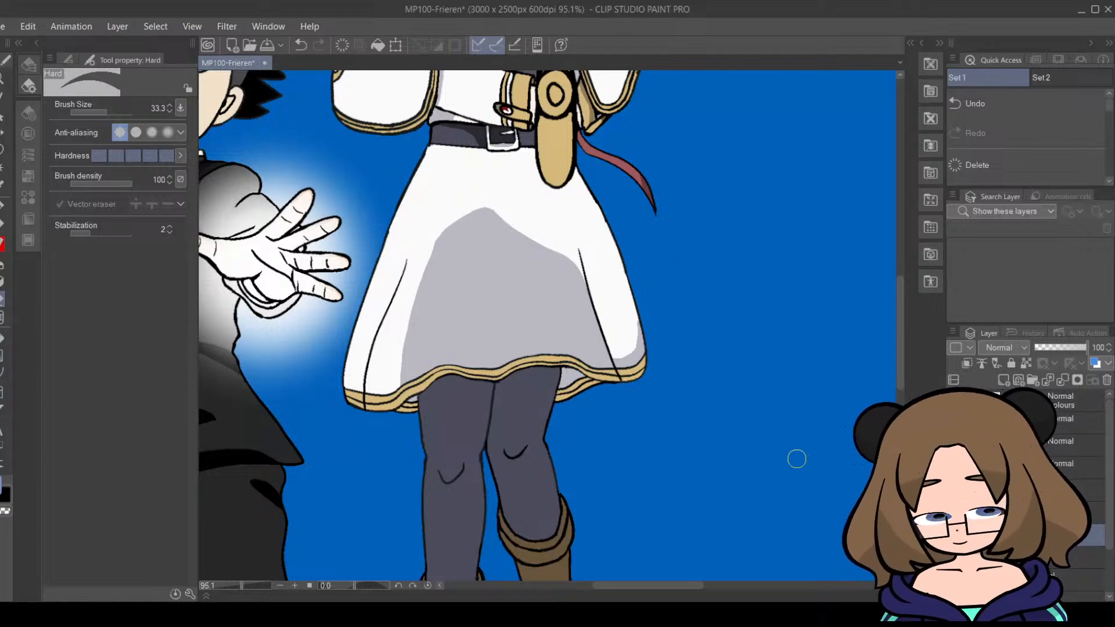
mouse_move(426, 252)
left_mouse_down()
mouse_move(485, 213)
mouse_move(560, 224)
left_mouse_up()
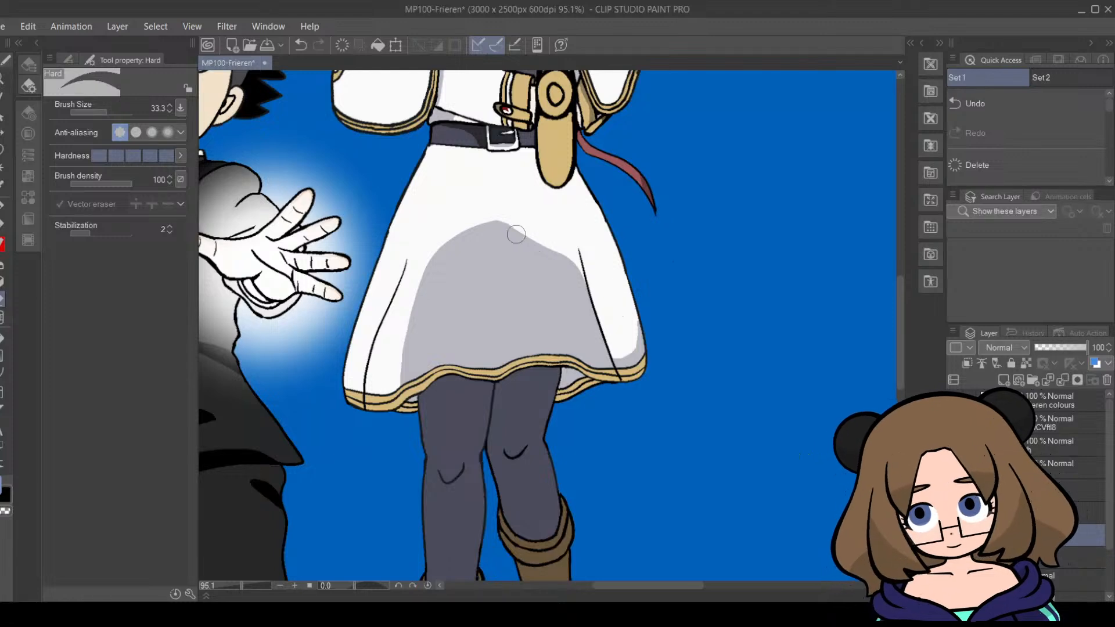
mouse_move(544, 235)
left_mouse_down()
mouse_move(575, 264)
mouse_move(606, 348)
left_mouse_up()
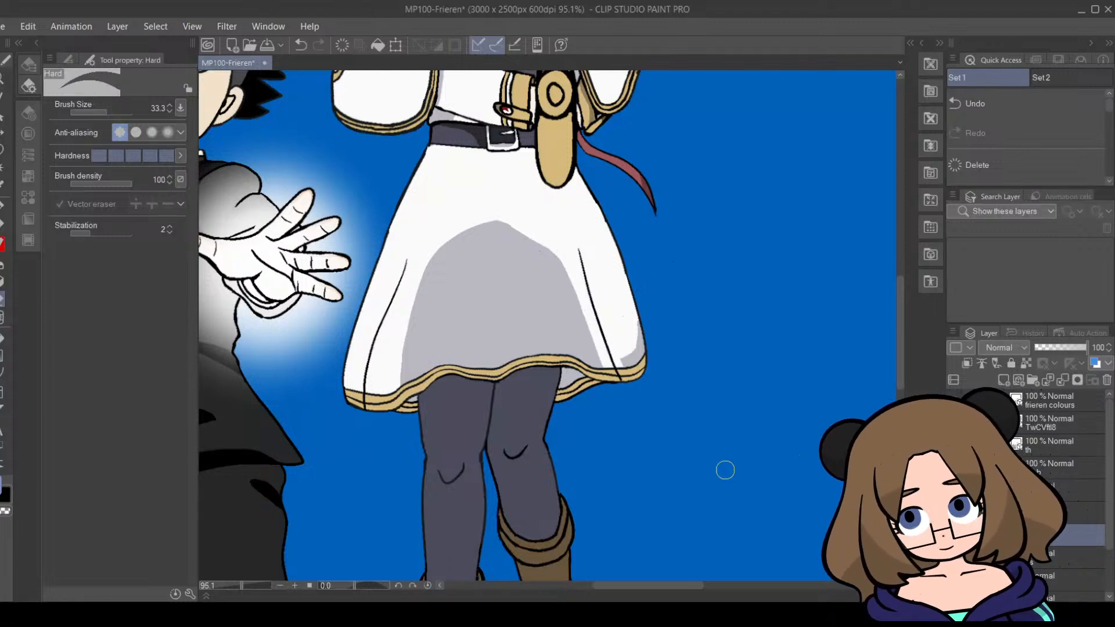
Step: Trim the right side of the skirt shadow along the right fold down to the gold hem with the hard eraser
key("ctrl+z")
mouse_move(560, 258)
left_mouse_down()
mouse_move(599, 350)
mouse_move(631, 391)
left_mouse_up()
key("ctrl+z")
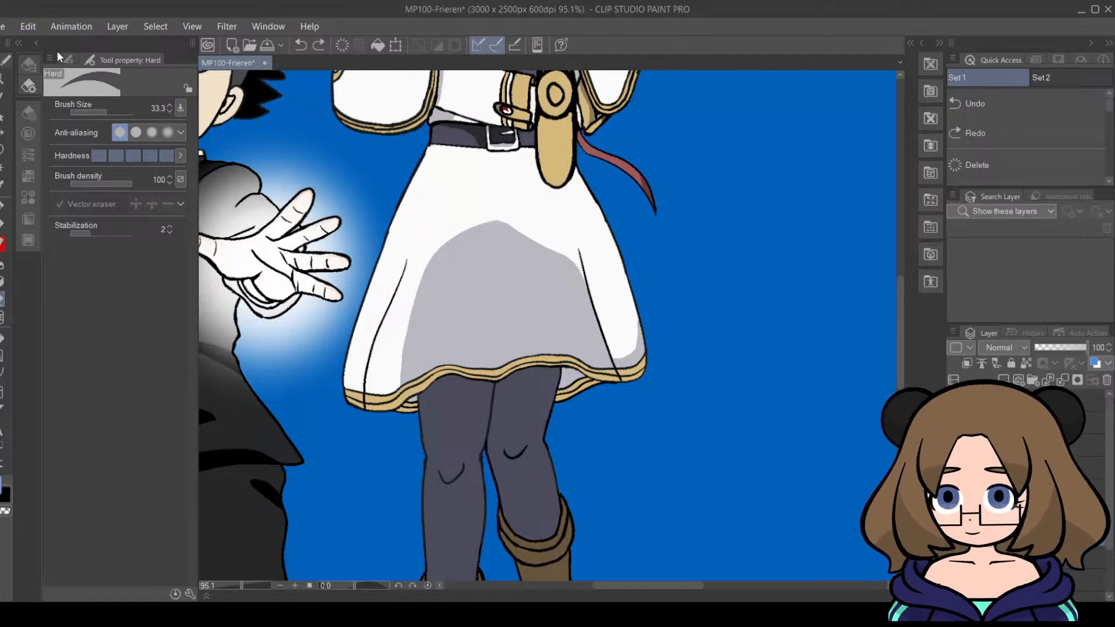
left_click_drag(565, 251, 619, 387)
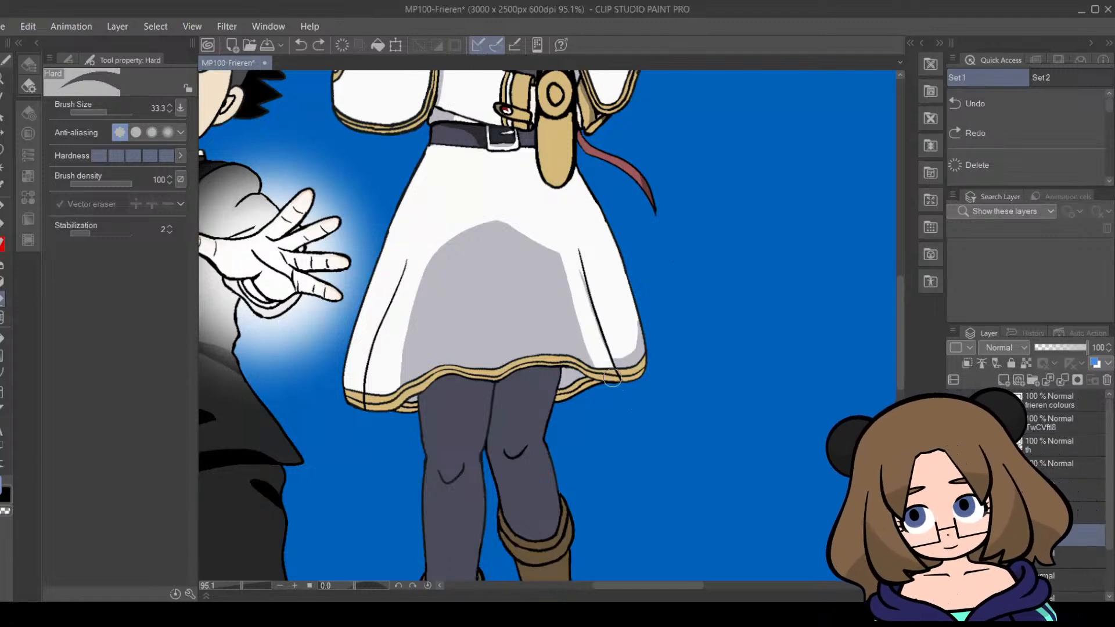
left_click_drag(571, 247, 571, 239)
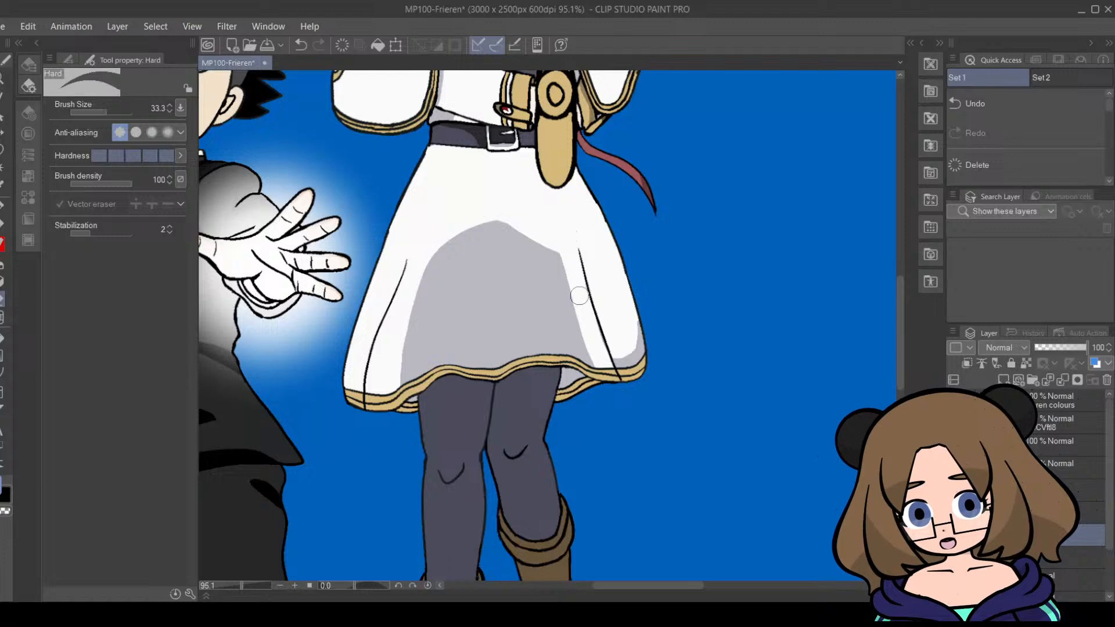
Step: Erase the skirt shadow's upper part into a lower rounded top and cut its left edge inward down to the hem
mouse_move(571, 265)
left_mouse_down()
mouse_move(486, 229)
mouse_move(411, 276)
mouse_move(482, 224)
mouse_move(535, 240)
mouse_move(584, 306)
mouse_move(542, 252)
mouse_move(487, 245)
mouse_move(446, 265)
mouse_move(405, 308)
mouse_move(474, 247)
mouse_move(530, 247)
mouse_move(582, 288)
mouse_move(500, 248)
mouse_move(434, 300)
mouse_move(394, 381)
left_mouse_up()
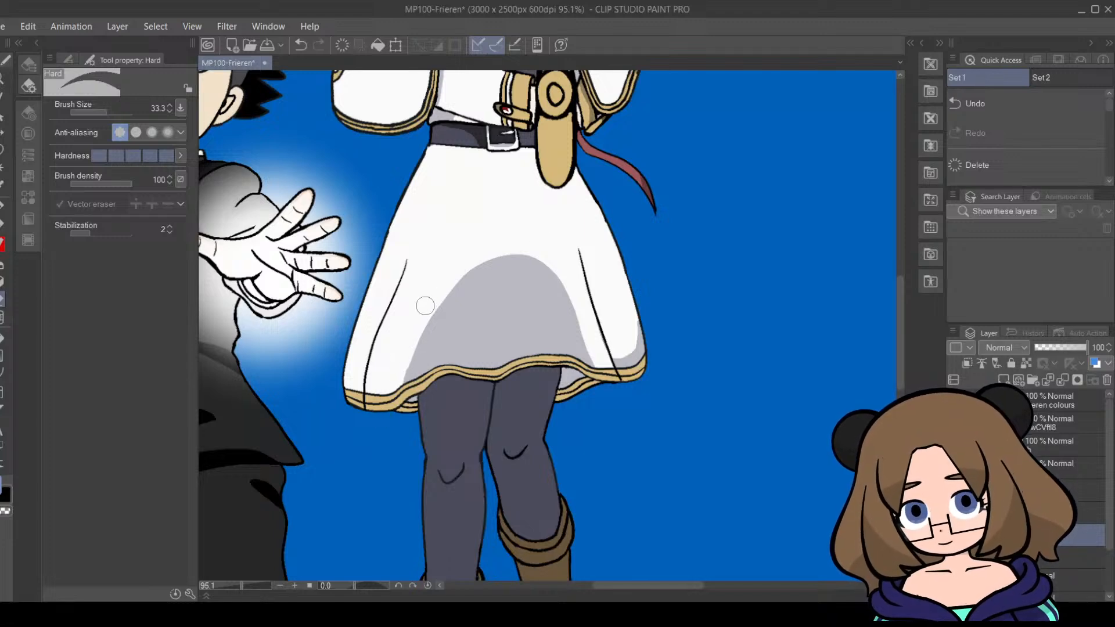
left_click_drag(413, 337, 382, 418)
left_click_drag(406, 369, 430, 306)
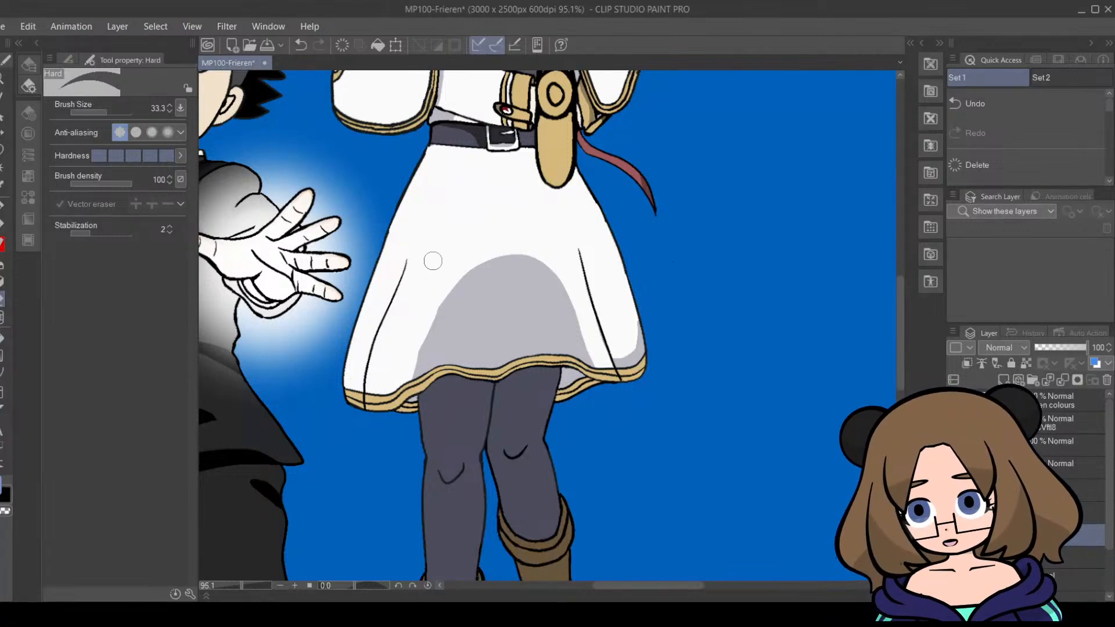
left_click_drag(470, 265, 403, 377)
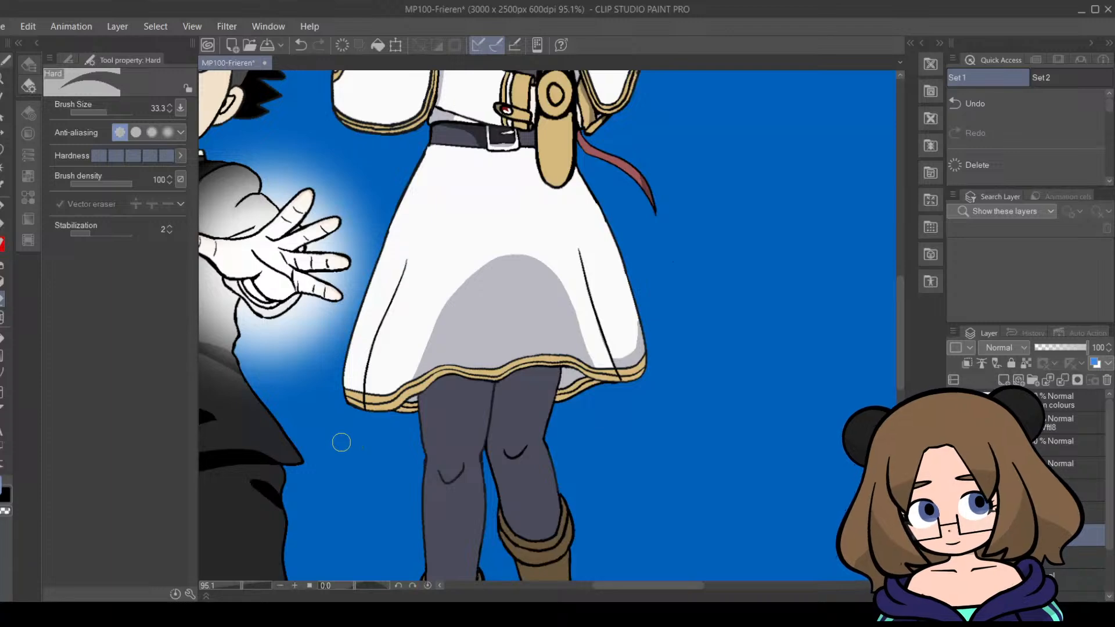
Step: Erase a narrow slanted strip through the middle of the skirt shadow down to the hem, splitting it into two peaks
mouse_move(509, 247)
left_mouse_down()
mouse_move(474, 390)
mouse_move(520, 252)
mouse_move(495, 307)
mouse_move(480, 409)
mouse_move(501, 258)
mouse_move(480, 381)
left_mouse_up()
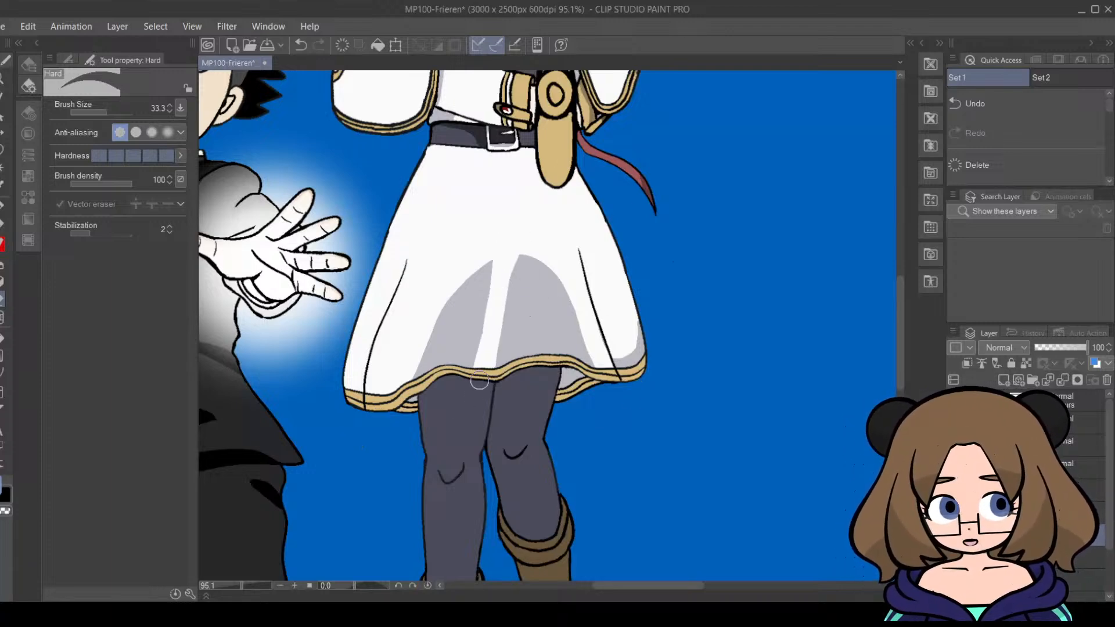
left_click_drag(533, 235, 488, 346)
left_click_drag(493, 250, 493, 307)
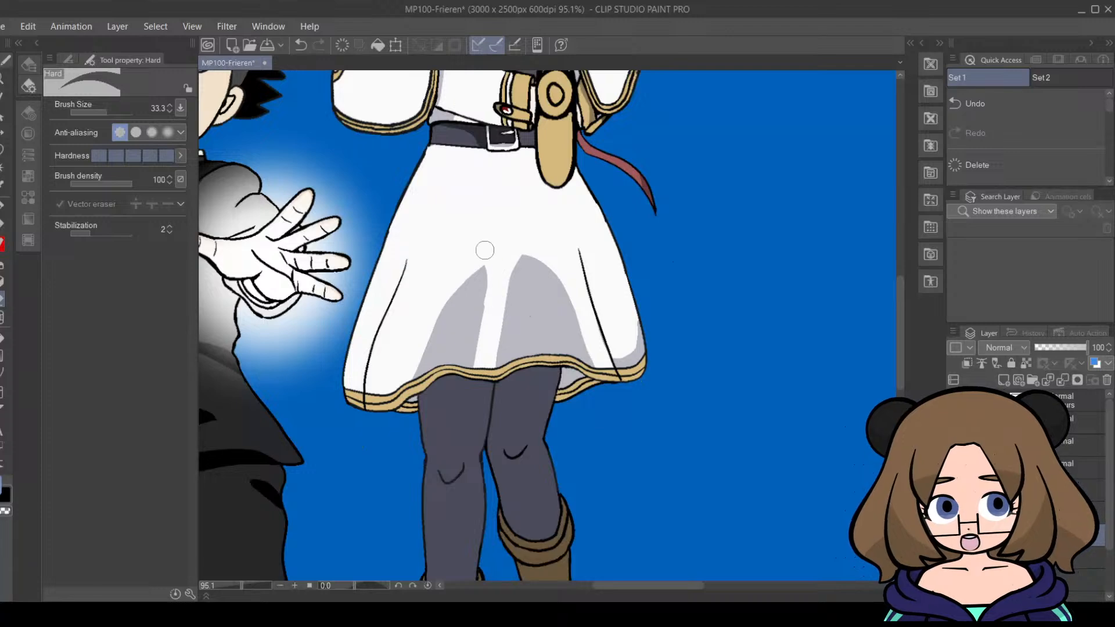
left_click_drag(490, 252, 463, 399)
left_click_drag(531, 244, 491, 347)
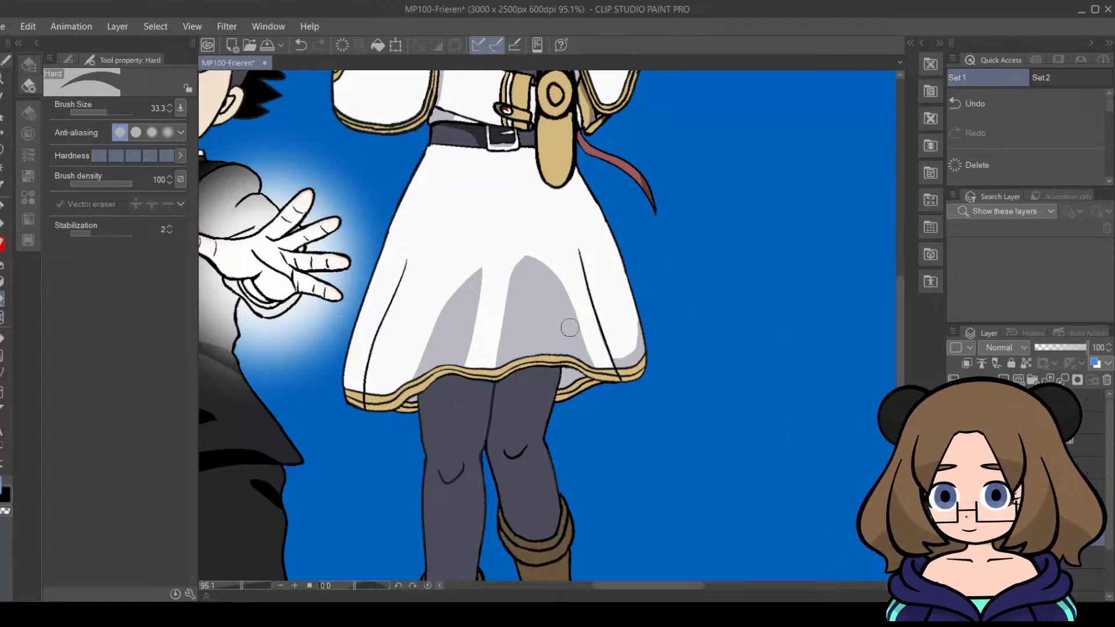
Step: Paint a light grey shadow band along the skirt hem with the G-pen at size 8.8 and erase the left peak's tip
key("p")
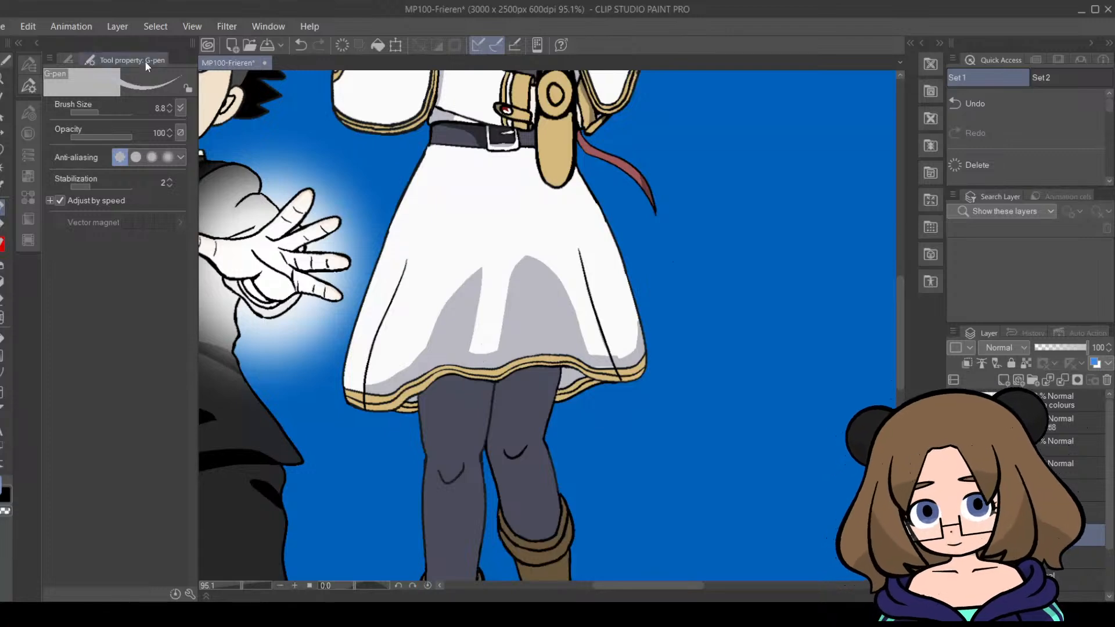
key("ctrl+z")
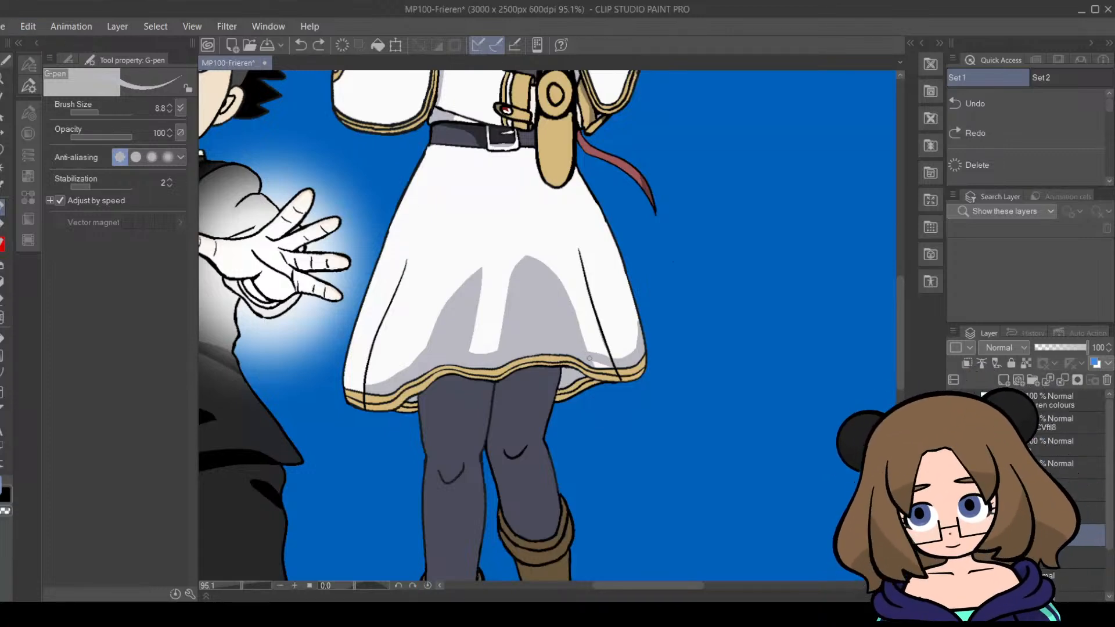
left_click_drag(612, 364, 609, 350)
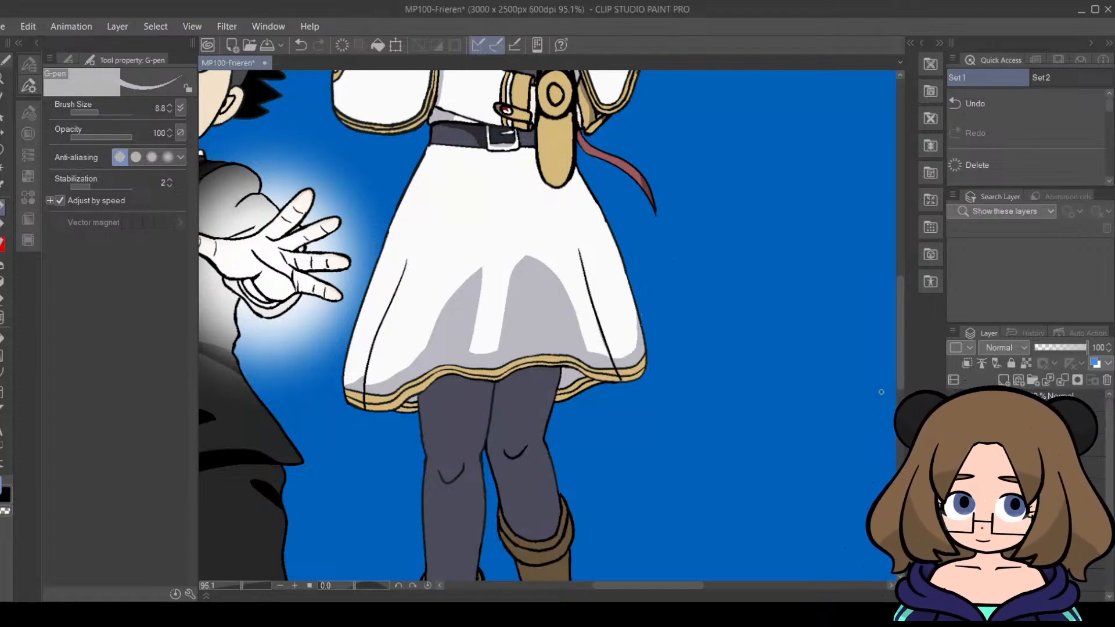
key("e")
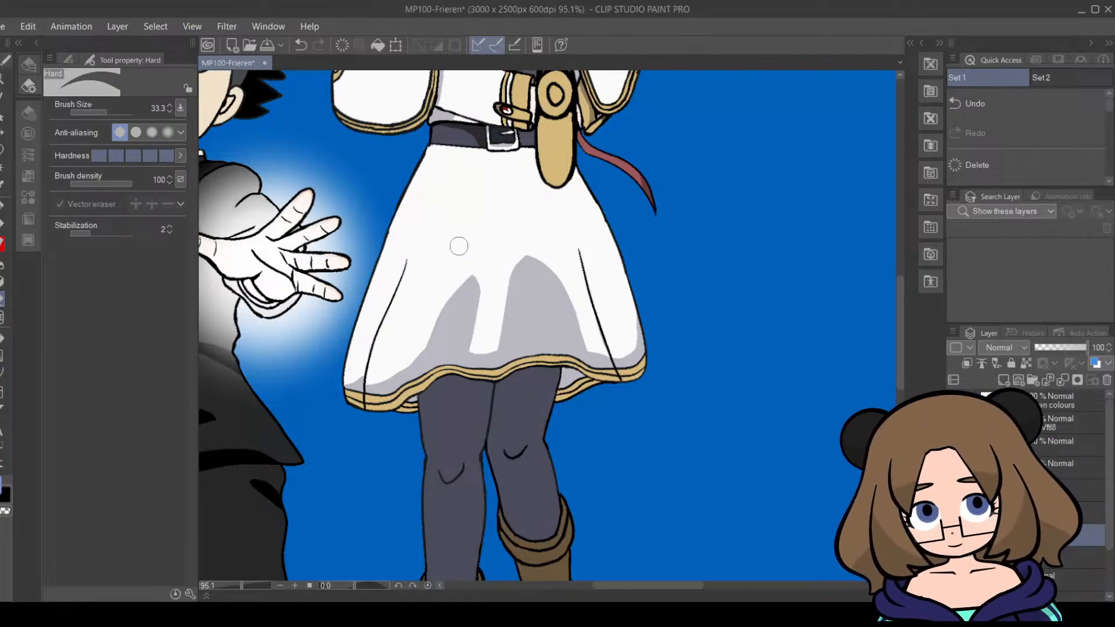
Step: Taper the bottom of the skirt's central white gap to a point with the G-pen and erase the left shadow peak's top rounder
left_click_drag(235, 587, 236, 588)
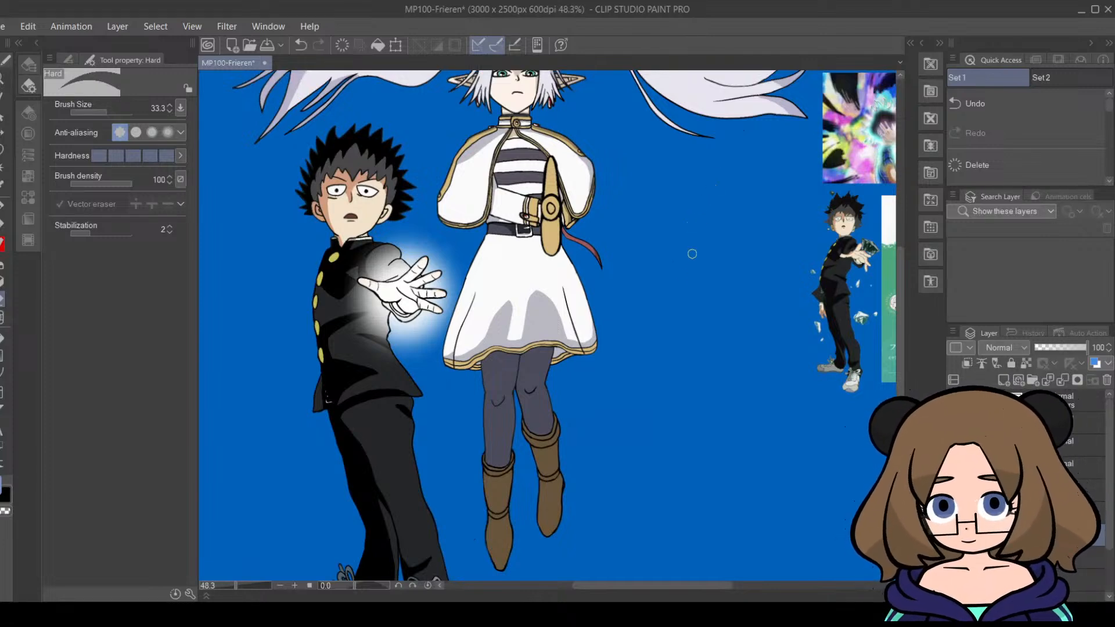
left_click_drag(235, 588, 256, 586)
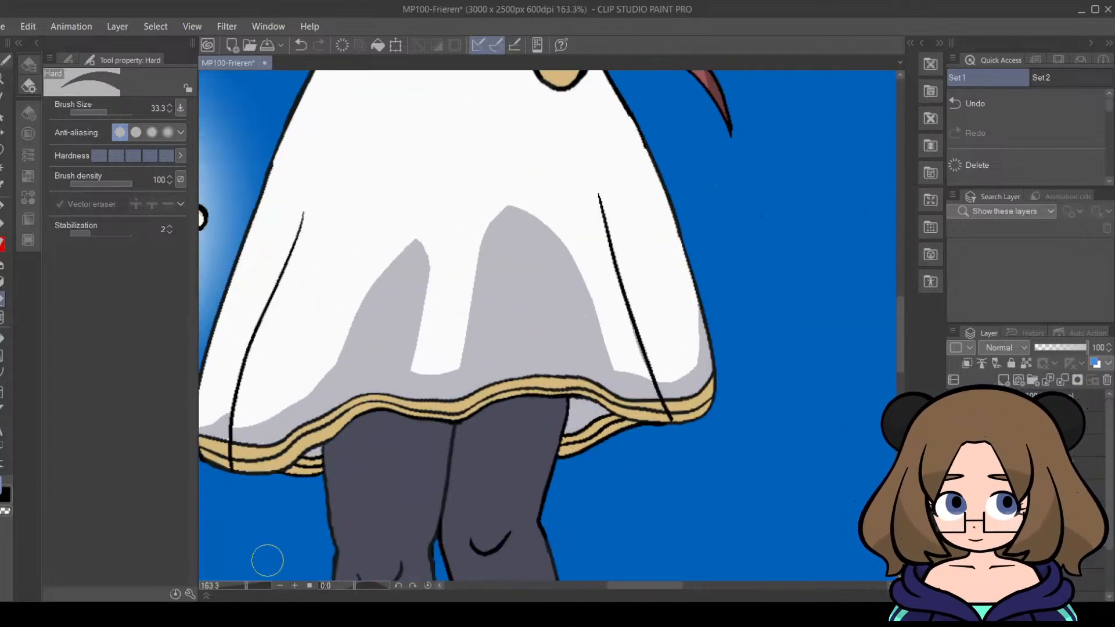
left_click(3, 214)
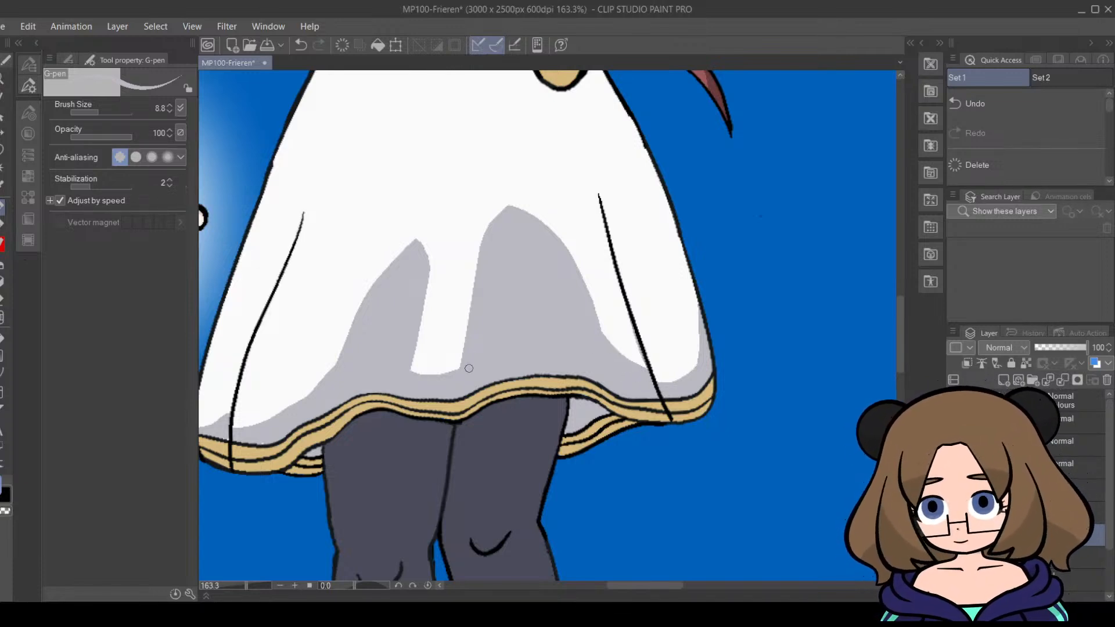
mouse_move(468, 344)
left_mouse_down()
mouse_move(449, 375)
mouse_move(437, 374)
left_mouse_up()
mouse_move(467, 342)
left_mouse_down()
mouse_move(450, 371)
mouse_move(440, 364)
mouse_move(473, 330)
mouse_move(419, 267)
mouse_move(419, 376)
mouse_move(406, 339)
mouse_move(416, 372)
mouse_move(413, 298)
mouse_move(428, 380)
left_mouse_up()
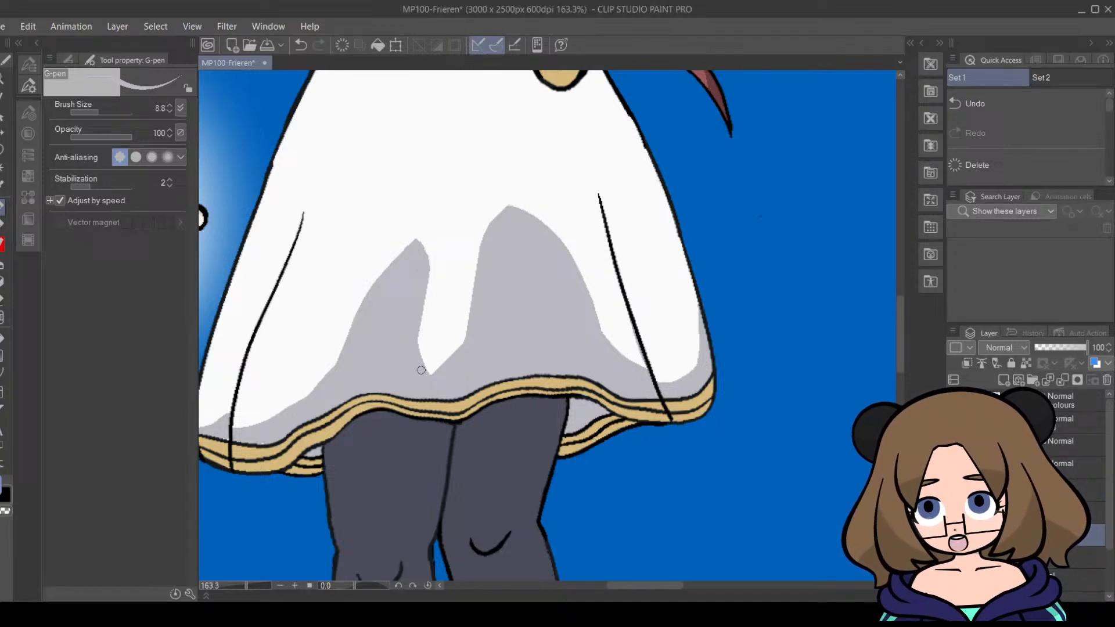
left_click(3, 319)
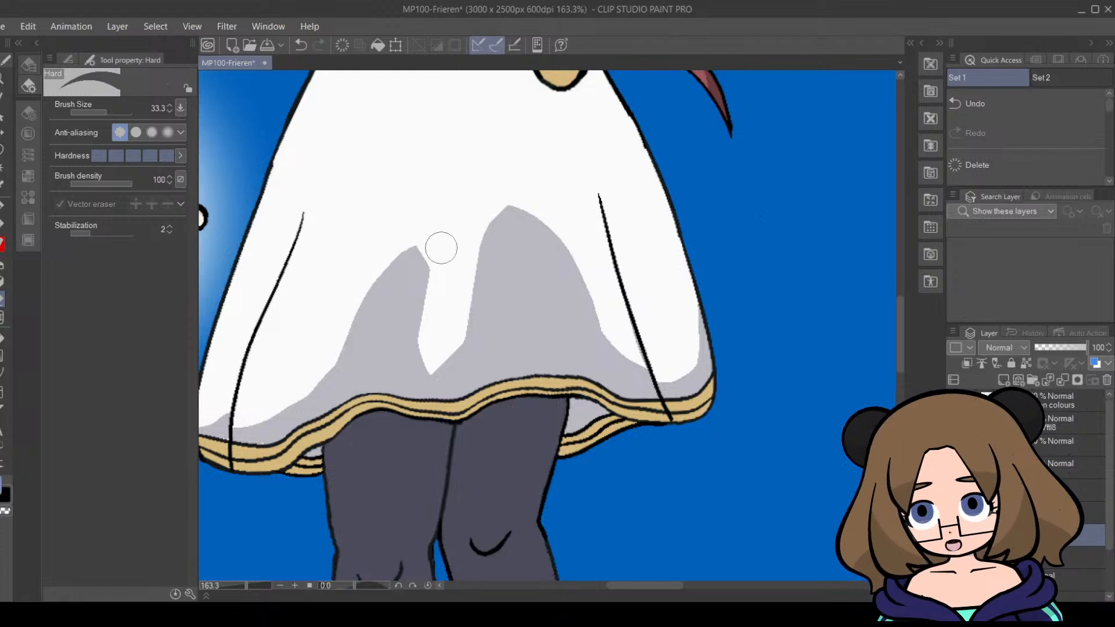
mouse_move(441, 248)
left_mouse_down()
mouse_move(417, 234)
mouse_move(441, 273)
mouse_move(458, 240)
mouse_move(474, 242)
mouse_move(461, 236)
mouse_move(544, 188)
mouse_move(560, 200)
mouse_move(499, 195)
mouse_move(444, 232)
mouse_move(441, 316)
mouse_move(425, 241)
mouse_move(397, 240)
left_mouse_up()
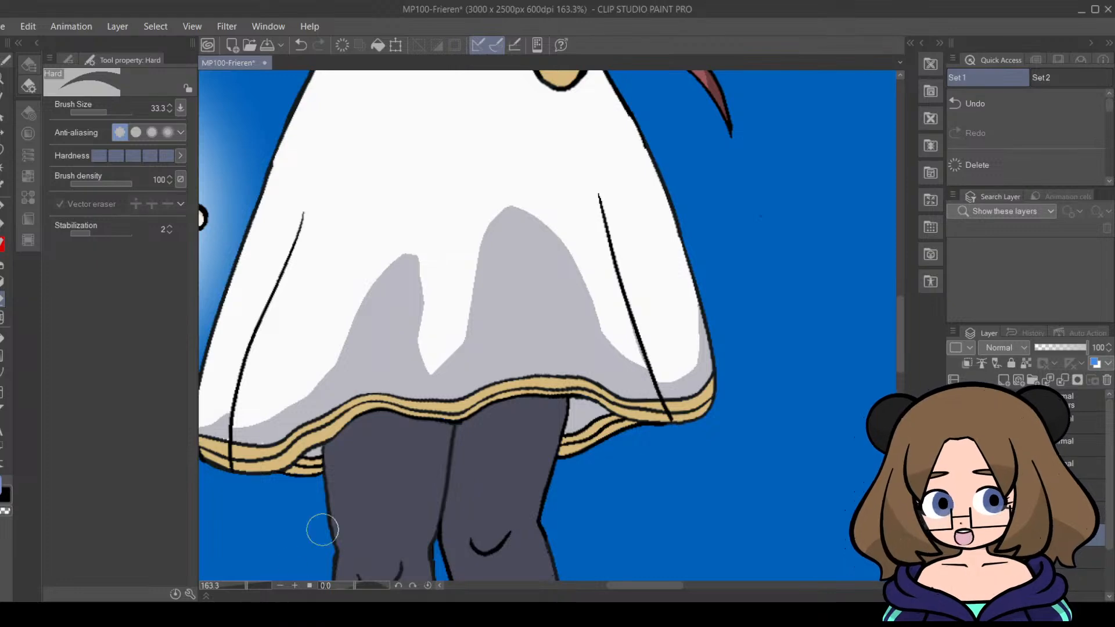
Step: Check the skirt shading against the whole figure and save the drawing
left_click_drag(246, 588, 236, 589)
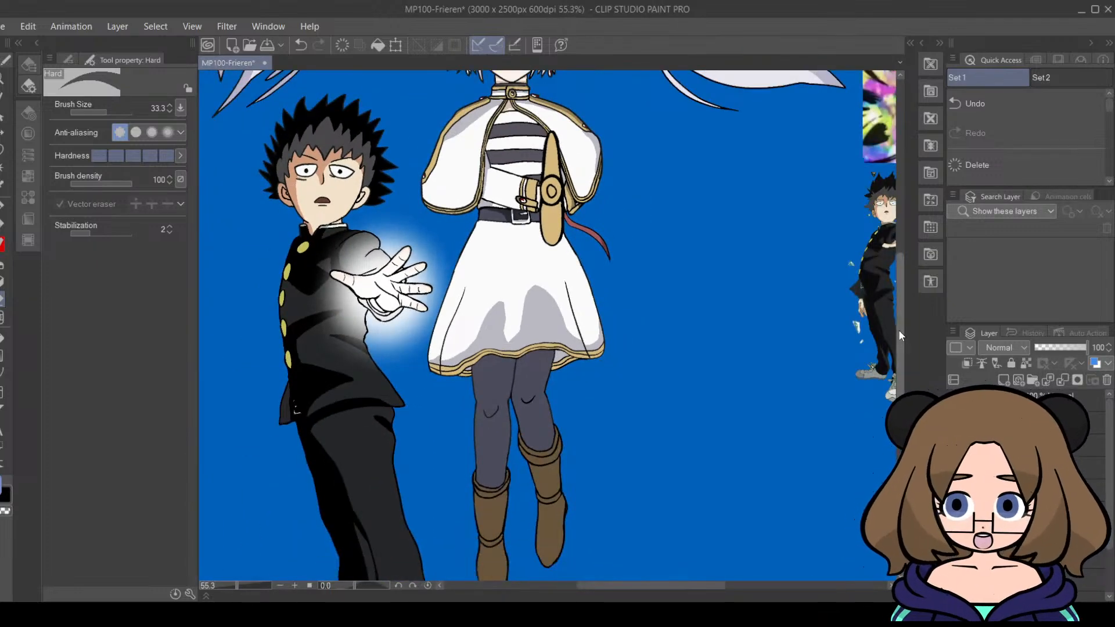
scroll(901, 320, "up", 5)
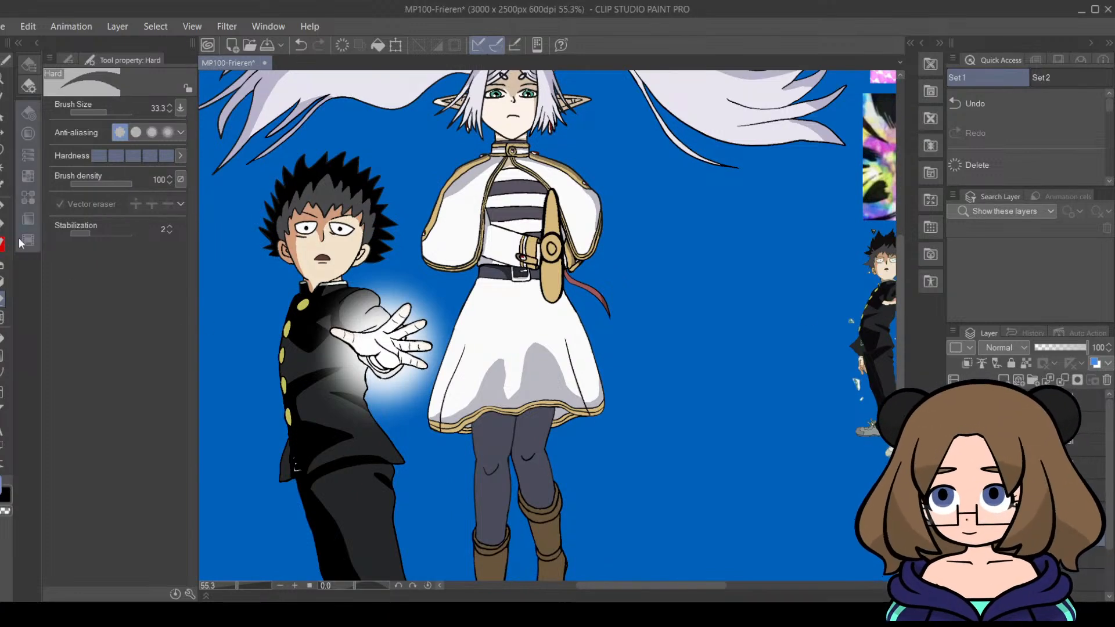
left_click(2, 211)
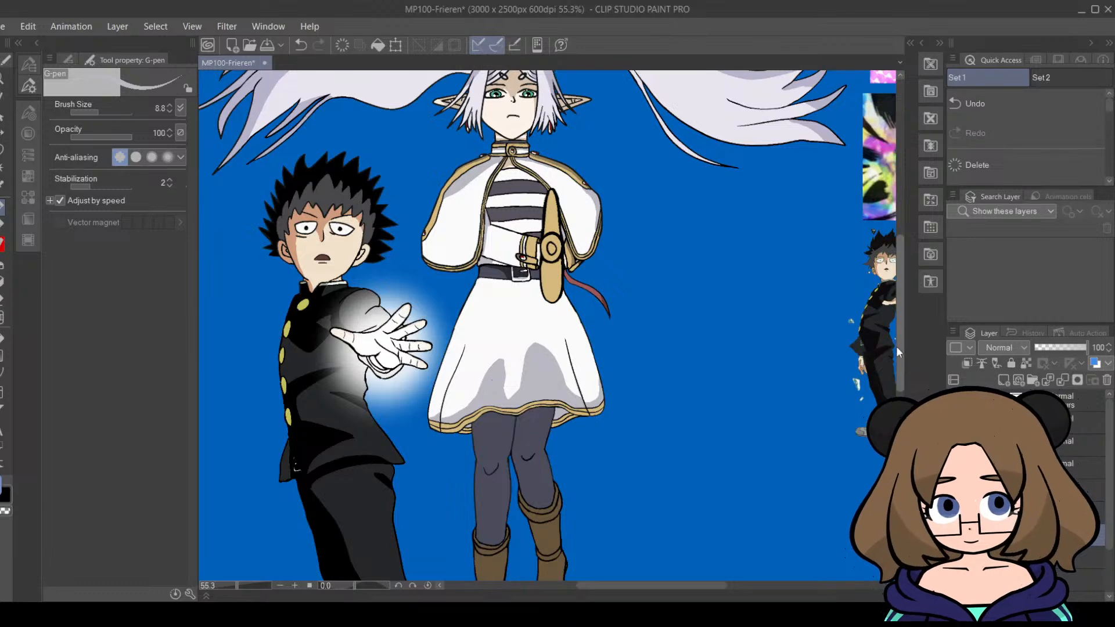
scroll(901, 361, "down", 3)
scroll(901, 368, "up", 2)
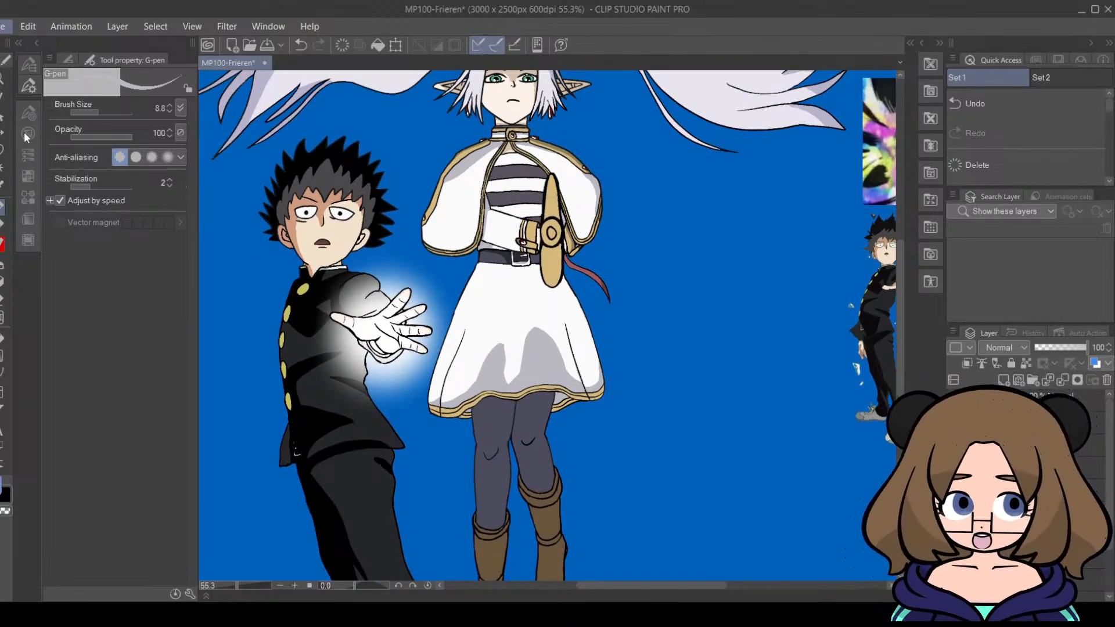
Step: Choose a dark grey shadow colour and draw wavy shadow edges across both stockinged thighs below the hem with the G-pen
scroll(902, 357, "down", 3)
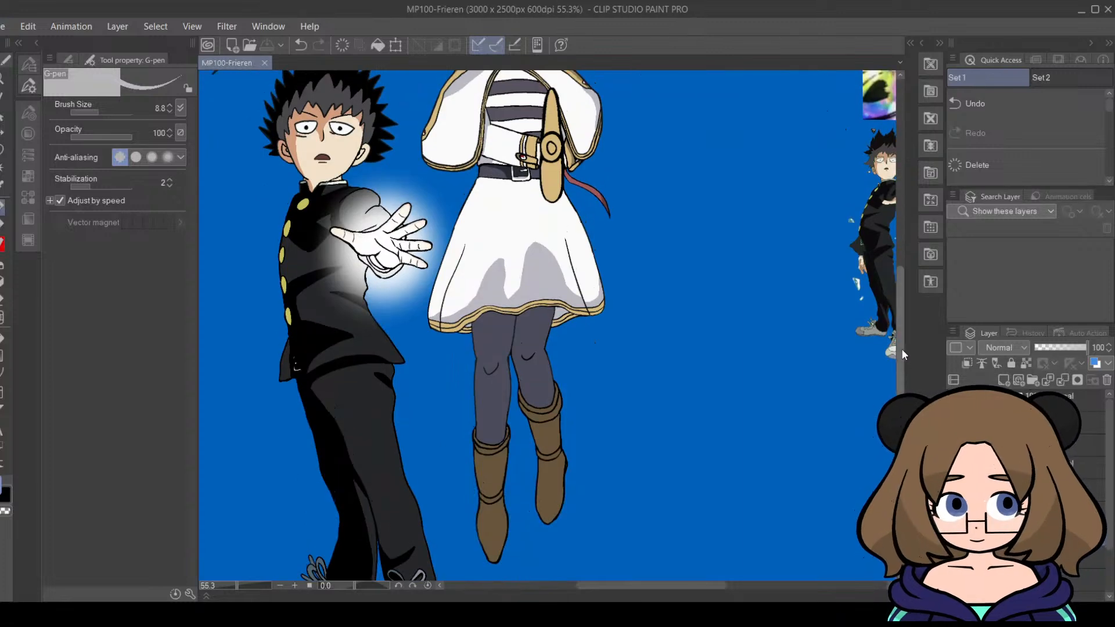
key("i")
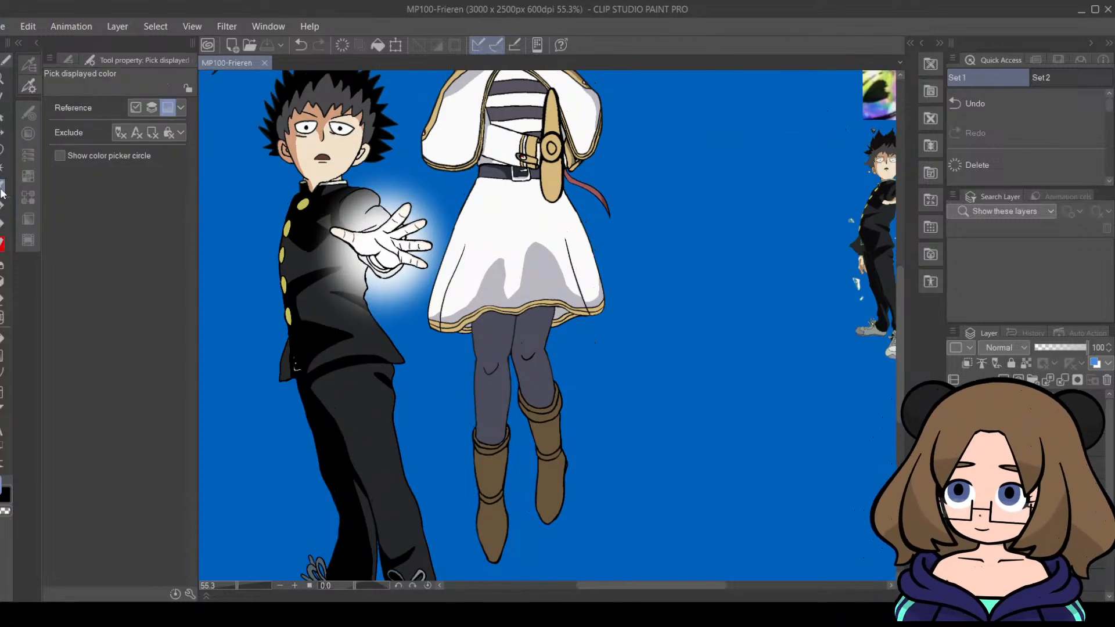
key("p")
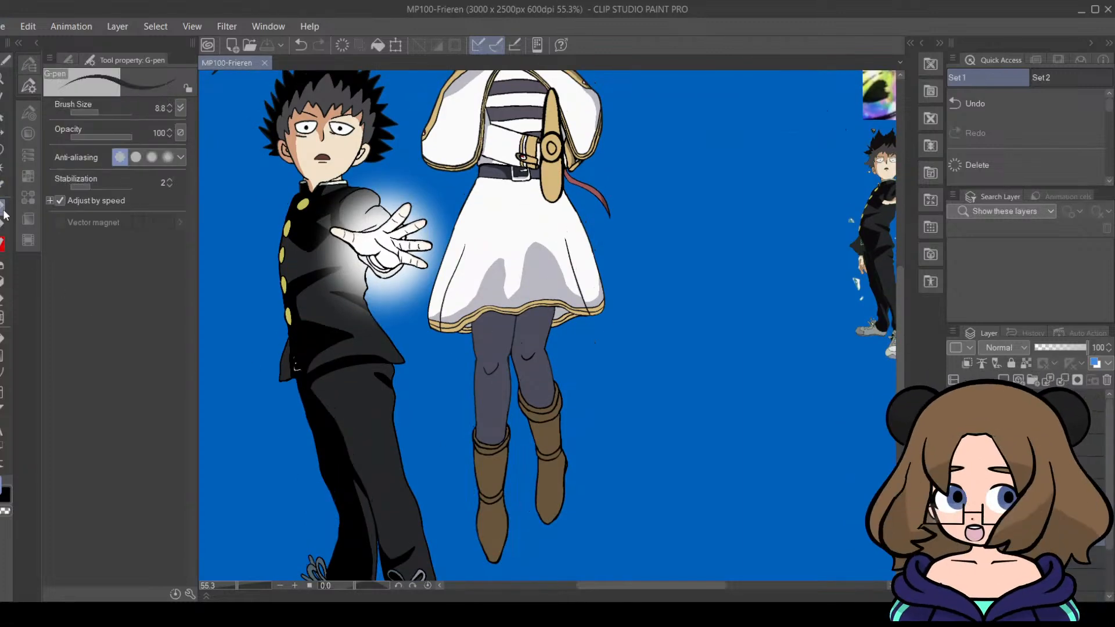
left_click_drag(237, 586, 254, 590)
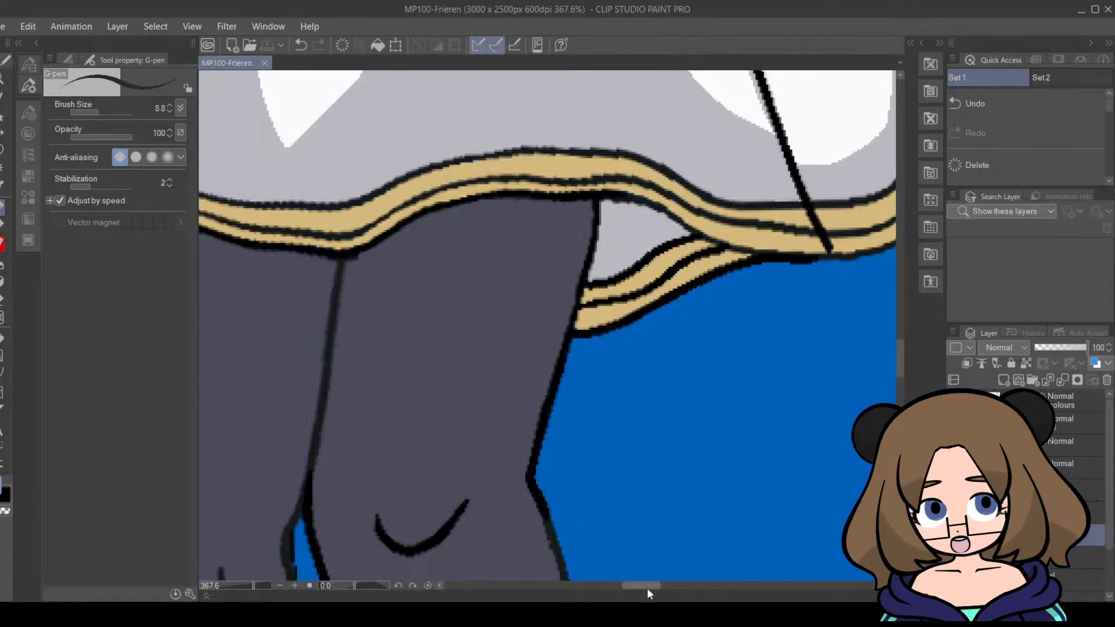
left_click_drag(643, 584, 623, 584)
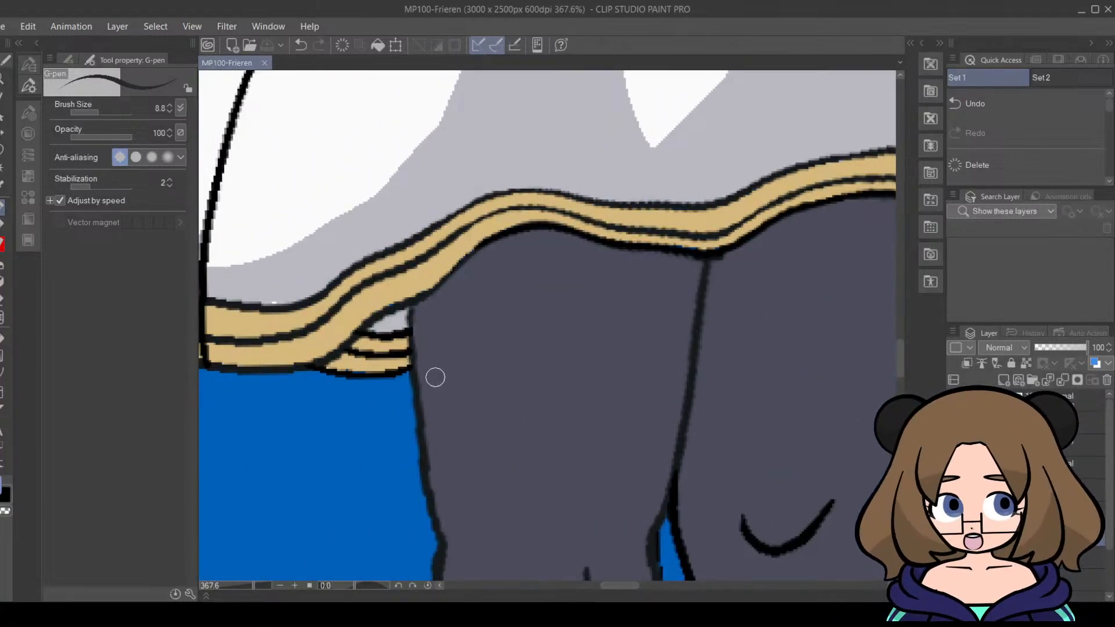
mouse_move(422, 401)
left_mouse_down()
mouse_move(478, 369)
mouse_move(602, 331)
mouse_move(683, 402)
left_mouse_up()
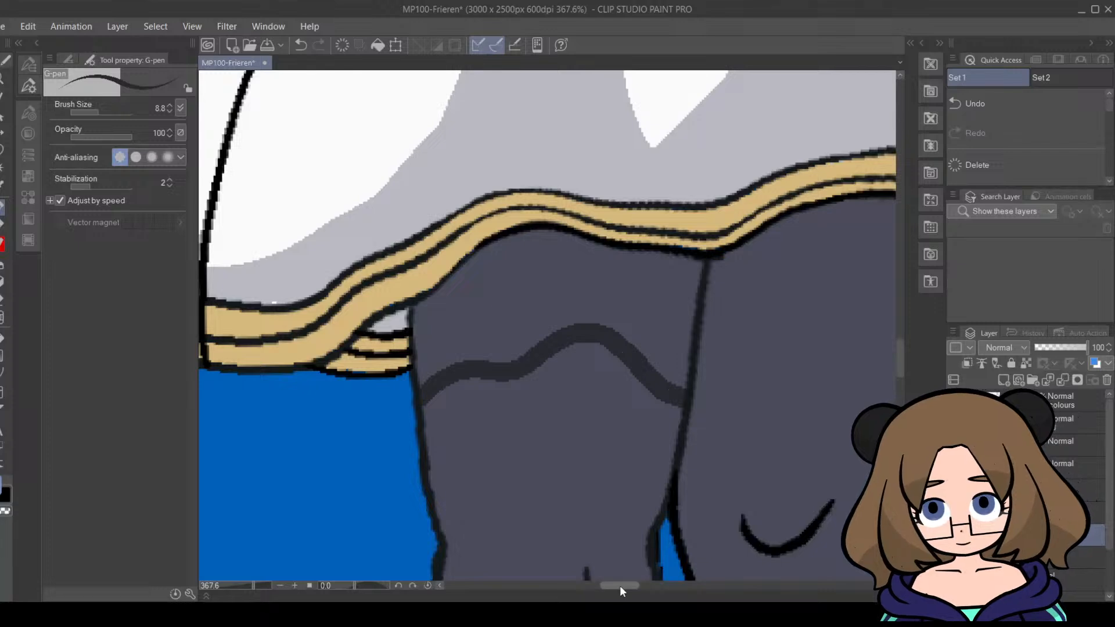
left_click_drag(619, 586, 639, 585)
mouse_move(356, 394)
left_mouse_down()
mouse_move(484, 357)
mouse_move(565, 381)
left_mouse_up()
Step: Paint a dark grey crescent shadow under the right knee line
left_click_drag(903, 357, 899, 388)
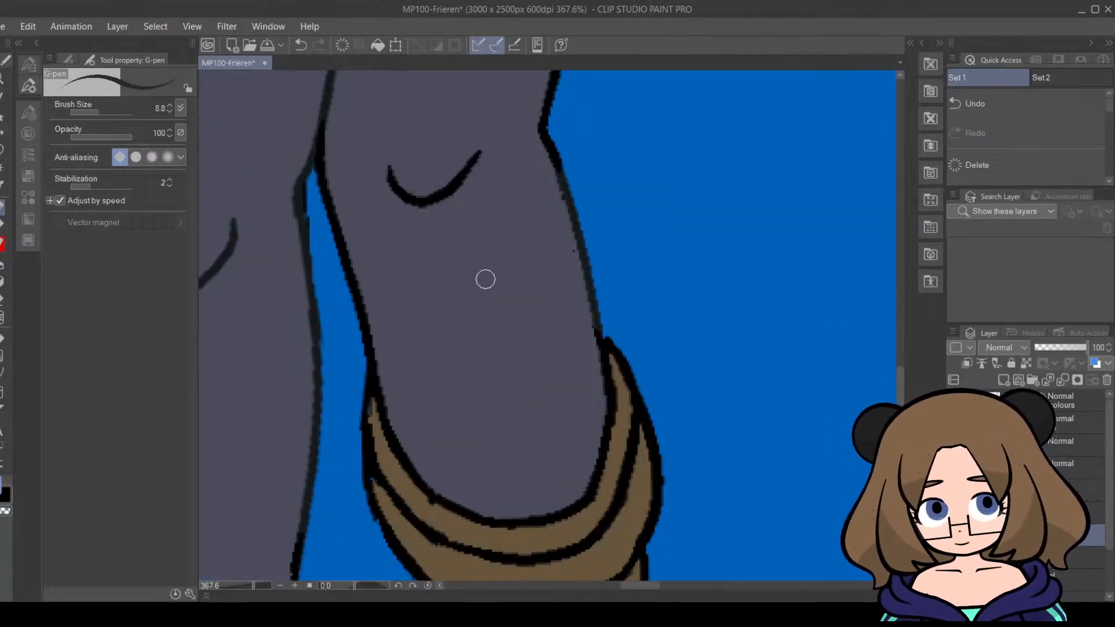
left_click_drag(393, 199, 466, 187)
left_click_drag(392, 198, 429, 203)
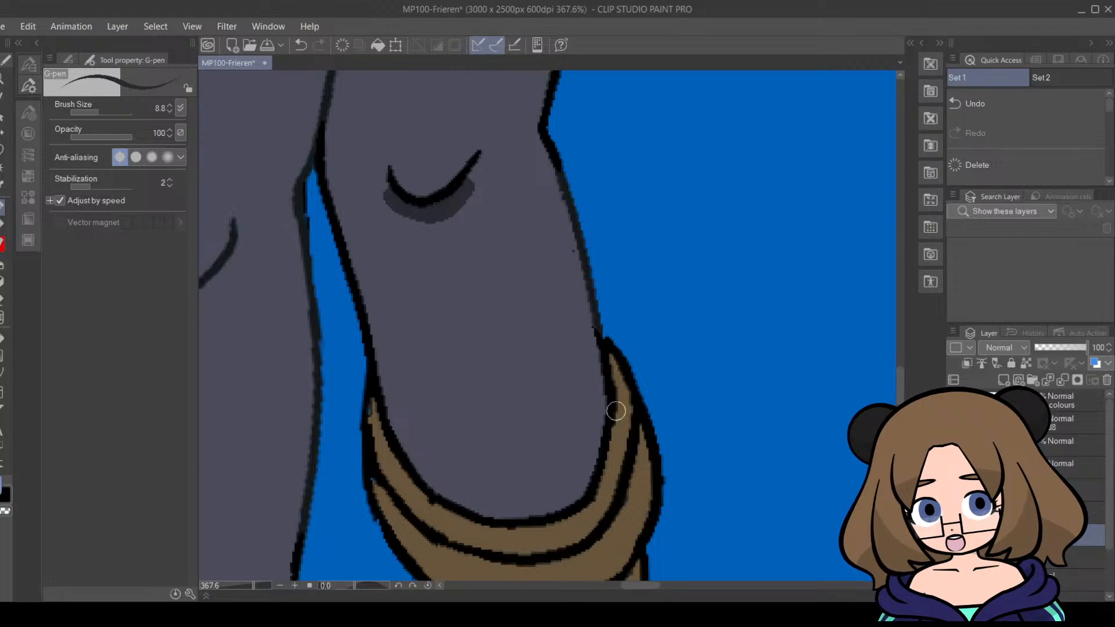
Step: Paint a thick dark grey crescent shadow under the left knee line, redoing the stroke that extends it
left_click_drag(641, 587, 616, 587)
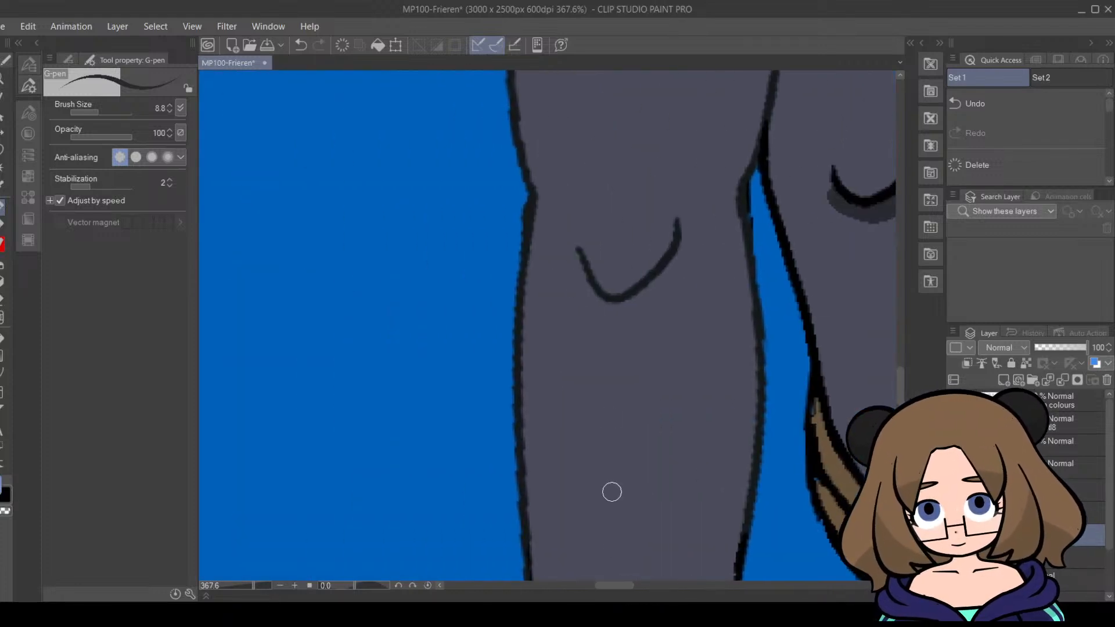
mouse_move(588, 282)
left_mouse_down()
mouse_move(602, 302)
mouse_move(651, 280)
mouse_move(617, 303)
mouse_move(583, 285)
mouse_move(668, 282)
mouse_move(587, 284)
mouse_move(612, 301)
mouse_move(665, 270)
left_mouse_up()
key("ctrl+z")
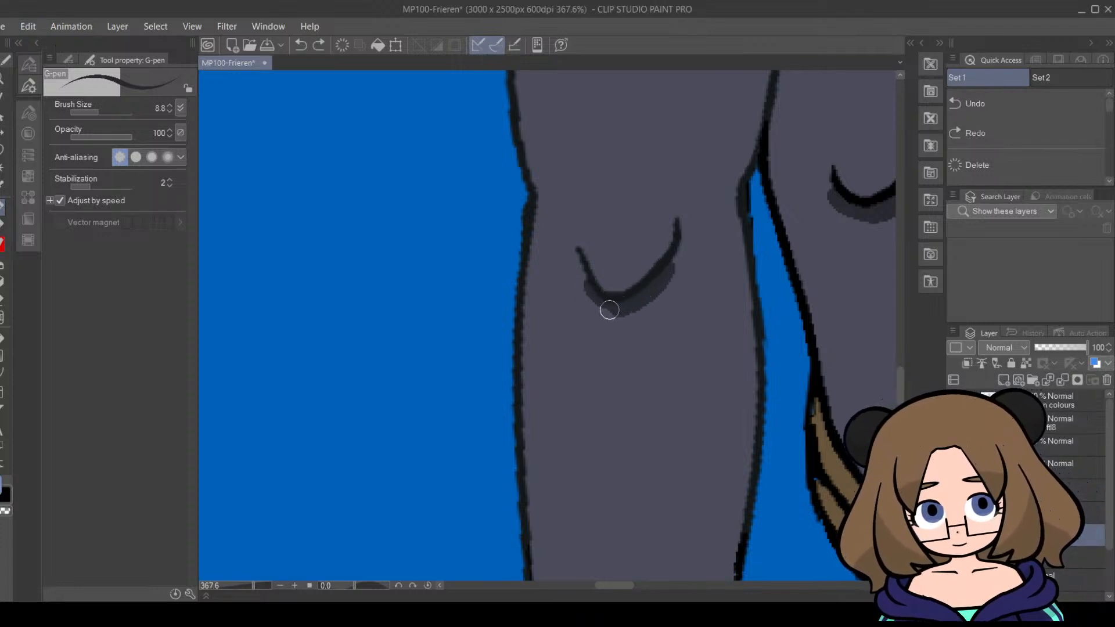
mouse_move(609, 310)
left_mouse_down()
mouse_move(588, 287)
mouse_move(617, 314)
mouse_move(657, 291)
mouse_move(675, 261)
left_mouse_up()
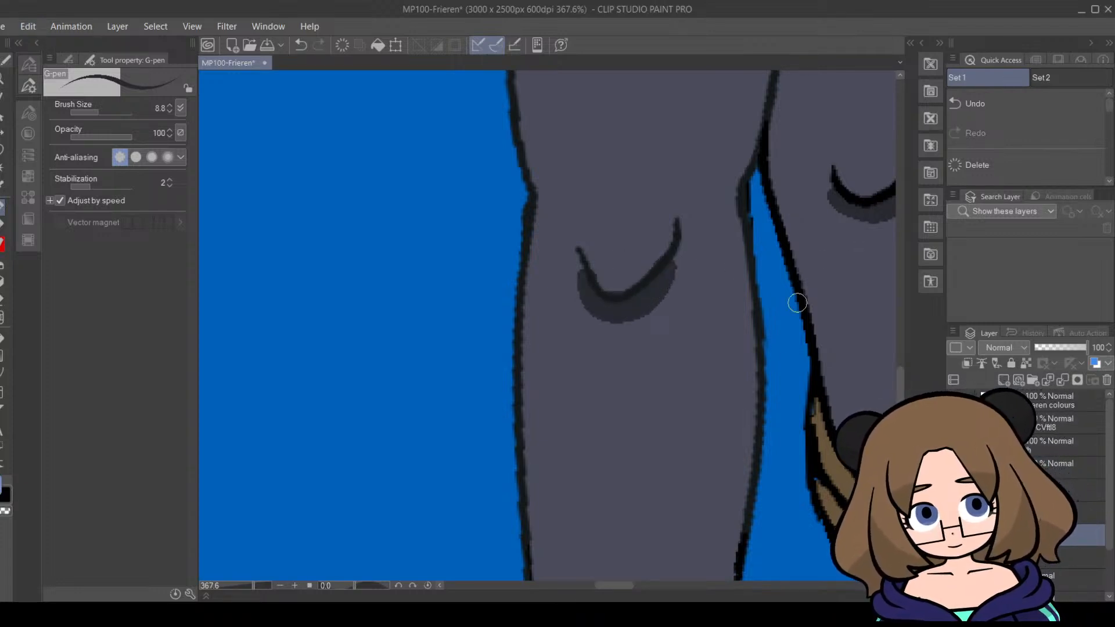
left_click_drag(622, 584, 634, 584)
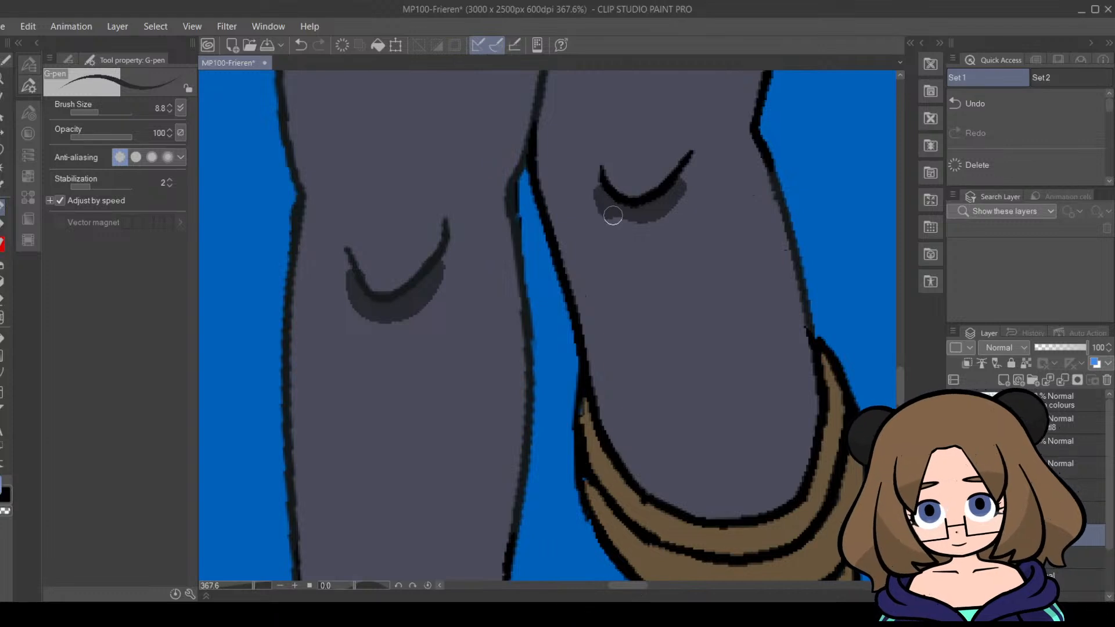
Step: Extend the dark grey crescent under the raised leg's knee line to its outer end, undoing the stray stroke above the other knee
mouse_move(613, 216)
left_mouse_down()
mouse_move(652, 220)
mouse_move(697, 203)
left_mouse_up()
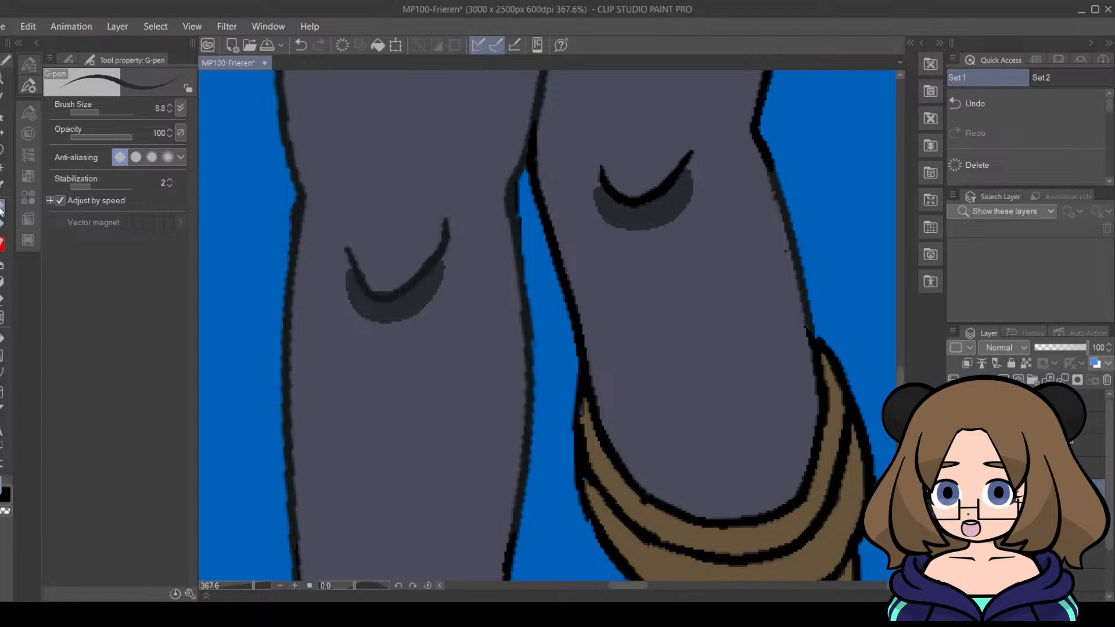
left_click_drag(371, 260, 347, 237)
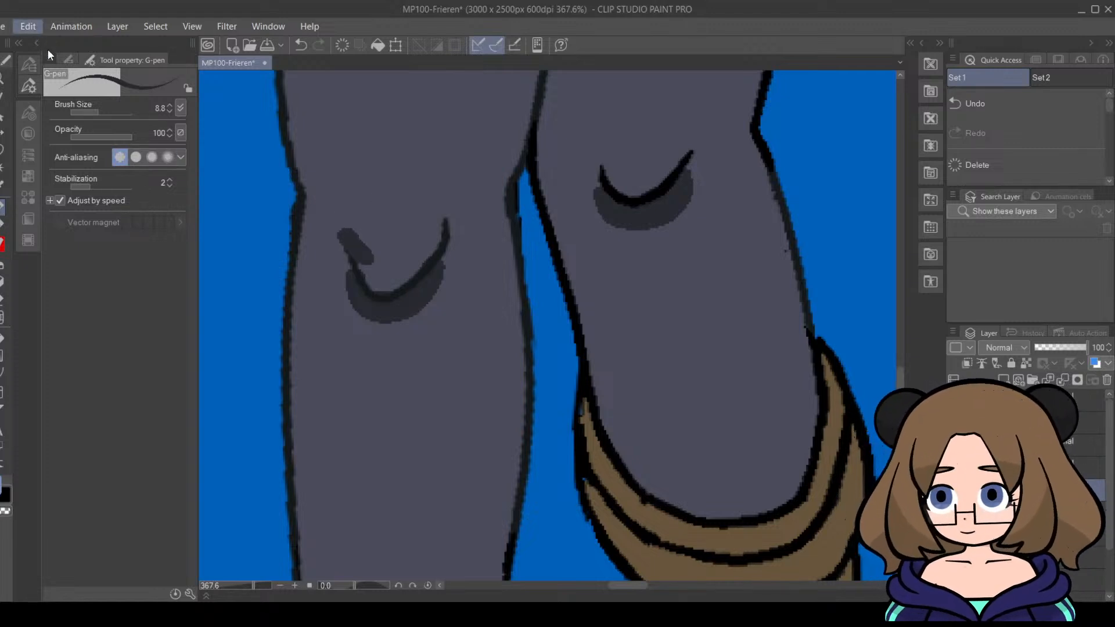
left_click(48, 51)
Step: Trim both tips of the lower knee line with the hard eraser and patch the erased spot in the stocking colour
left_click(2, 300)
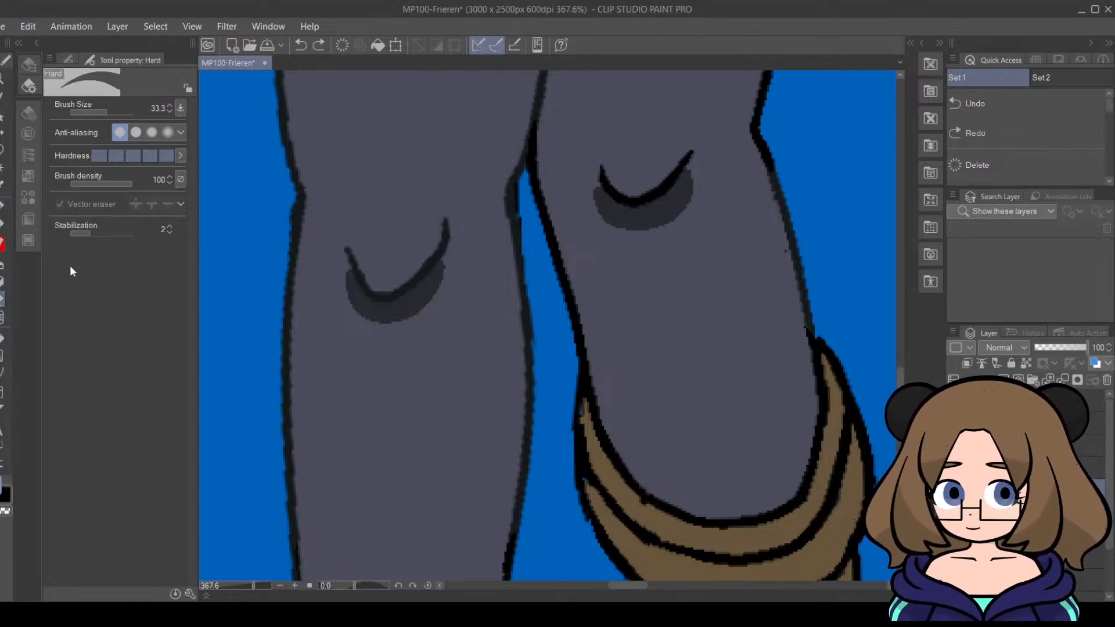
left_click(351, 232)
left_click(428, 212)
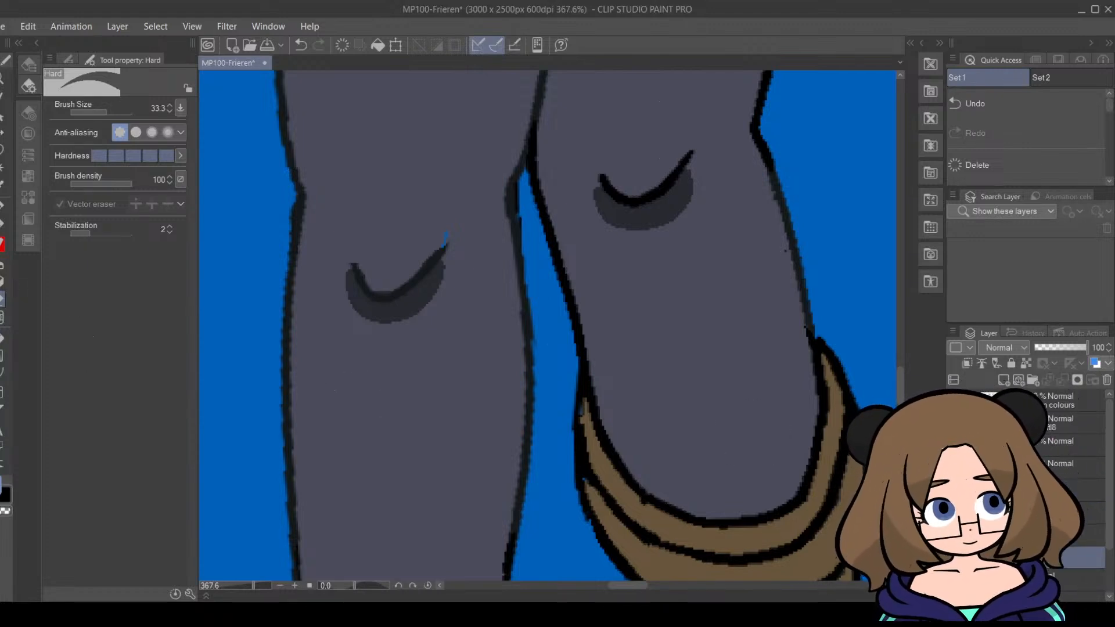
key("i")
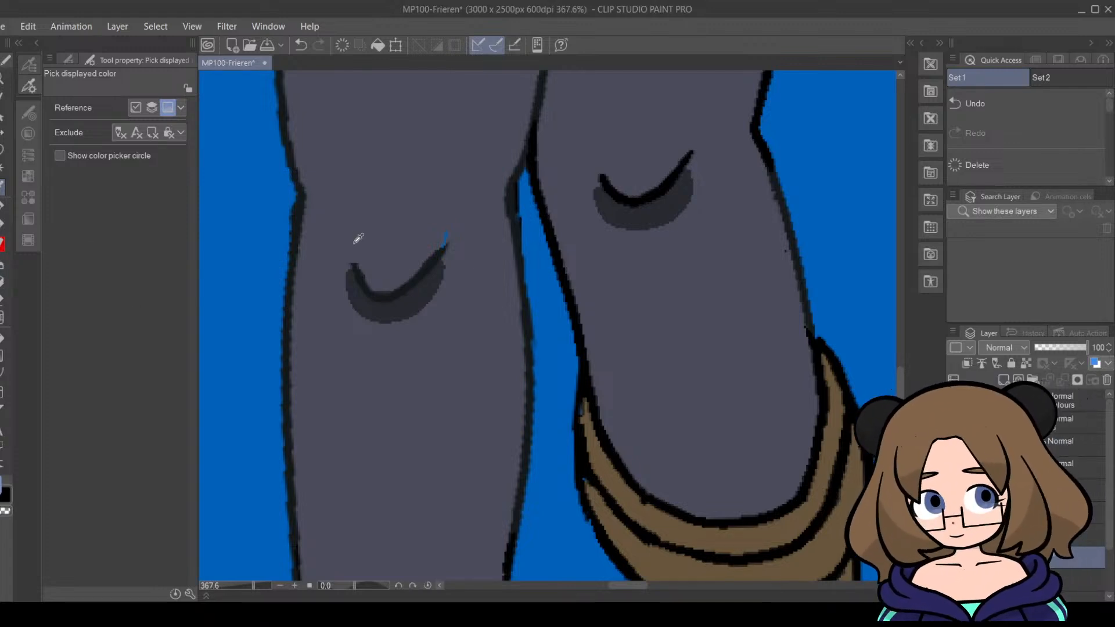
key("p")
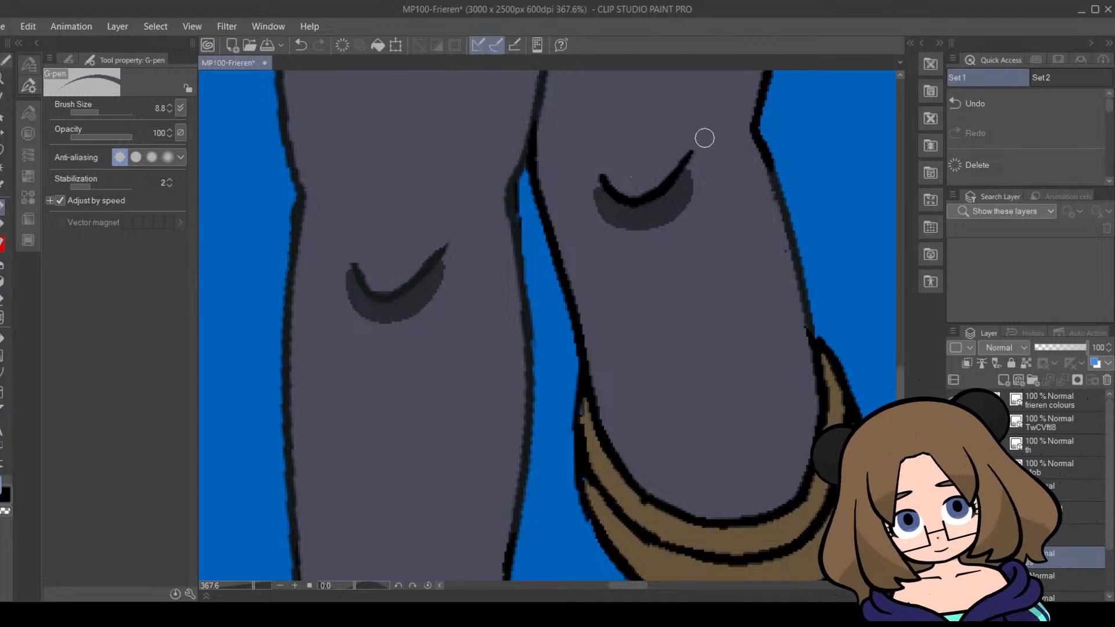
Step: Pick up the dark grey shadow colour and paint it along the skirt hem and outer thigh edges to enclose both thigh shadows
left_click_drag(262, 585, 240, 587)
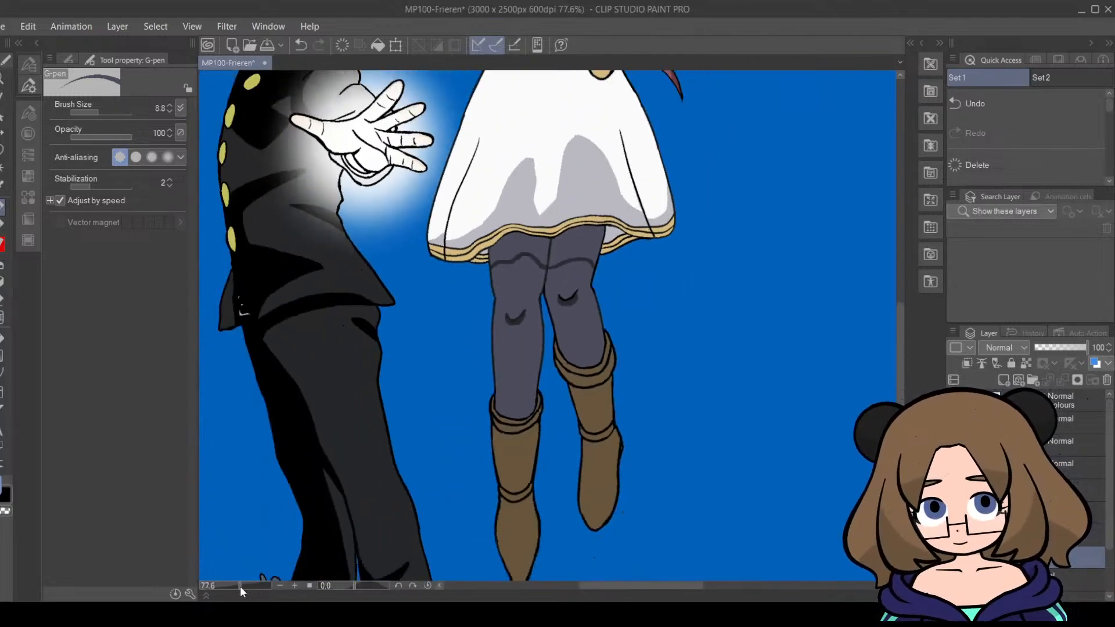
left_click_drag(899, 336, 897, 312)
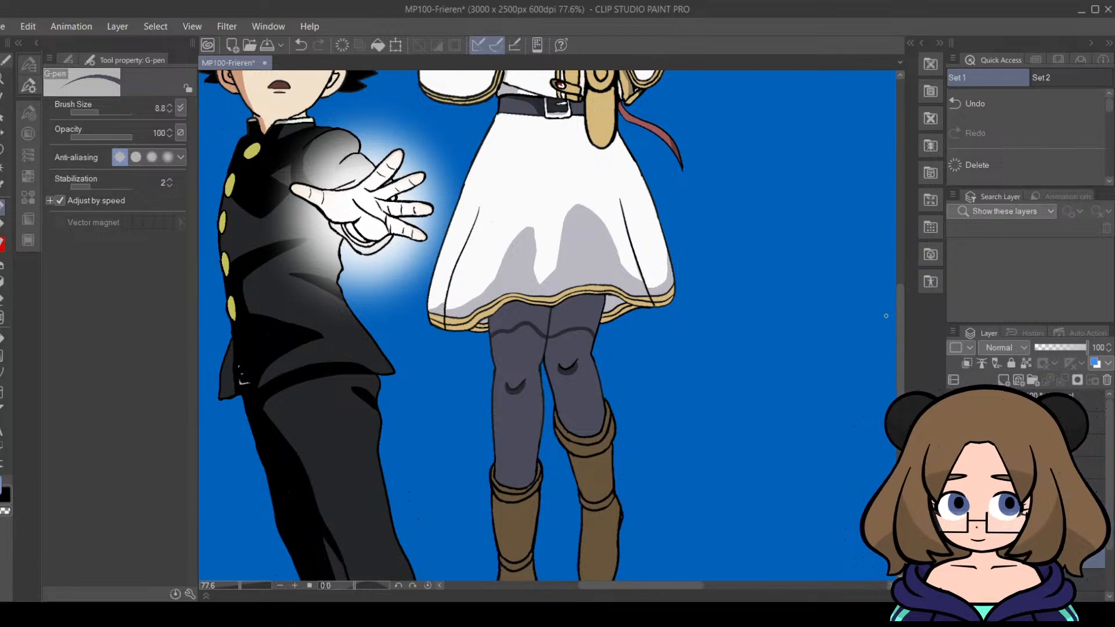
left_click_drag(244, 586, 263, 585)
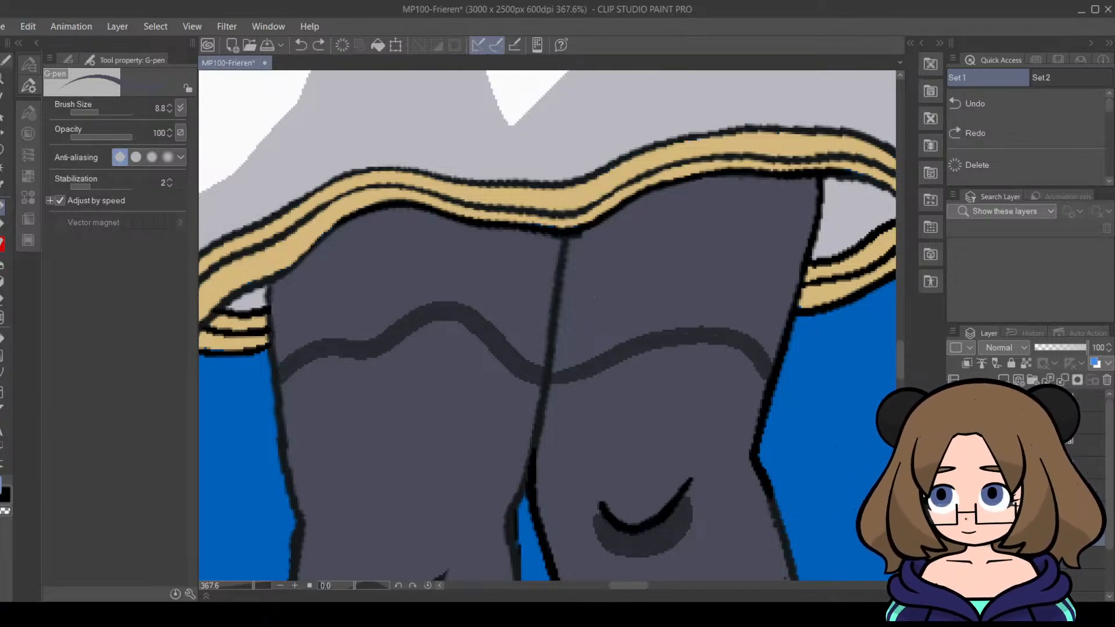
left_click(4, 187)
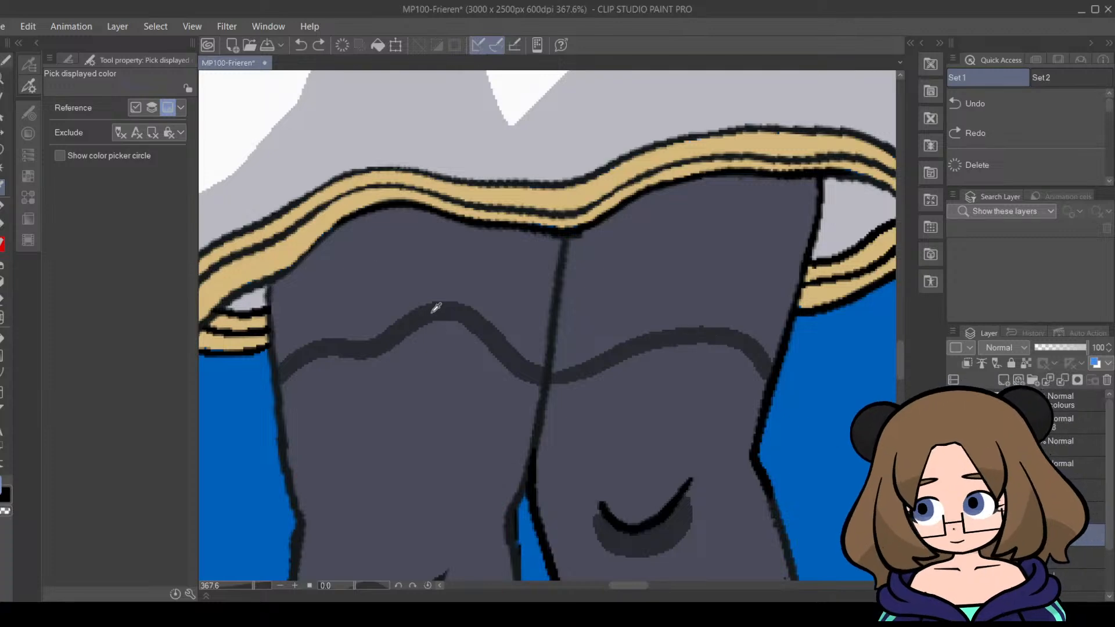
left_click(4, 206)
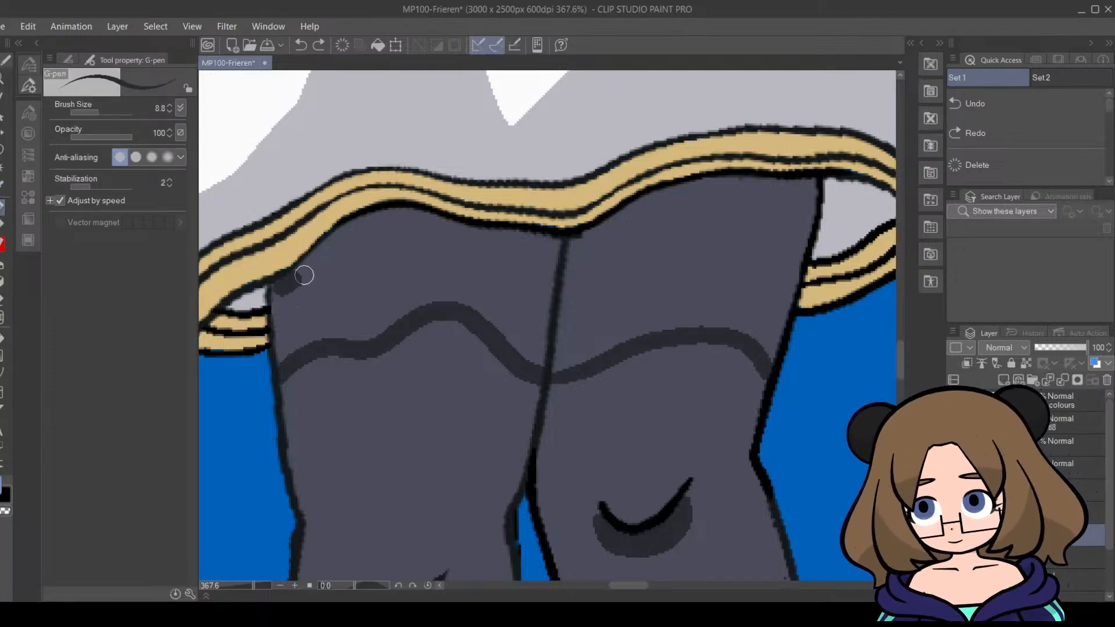
left_click_drag(278, 287, 334, 247)
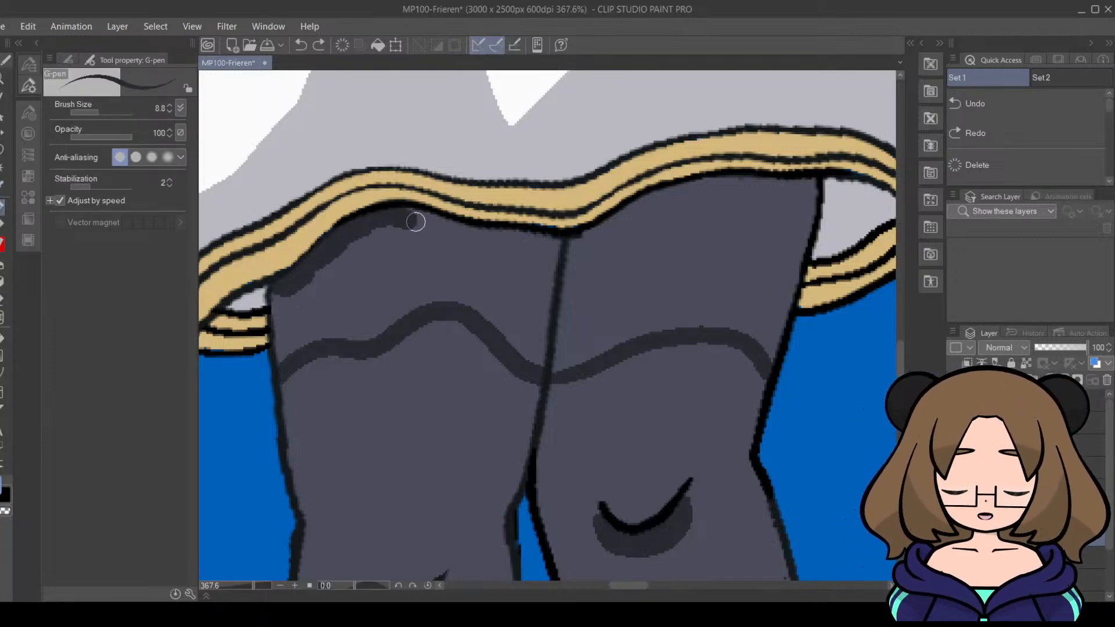
left_click_drag(442, 231, 476, 242)
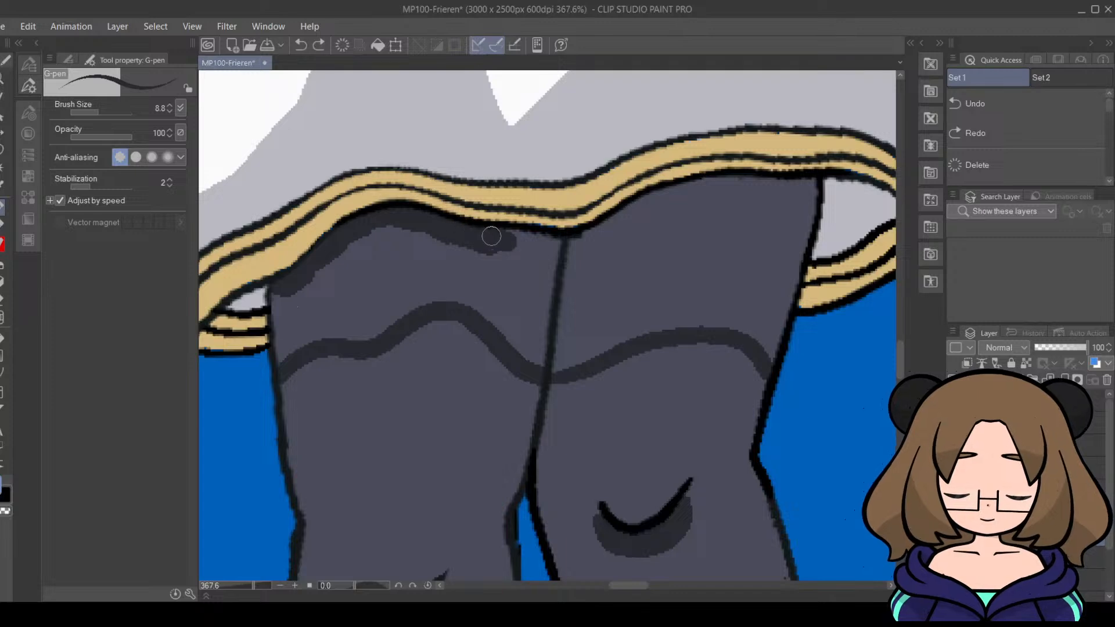
mouse_move(574, 247)
left_mouse_down()
mouse_move(668, 194)
mouse_move(725, 184)
left_mouse_up()
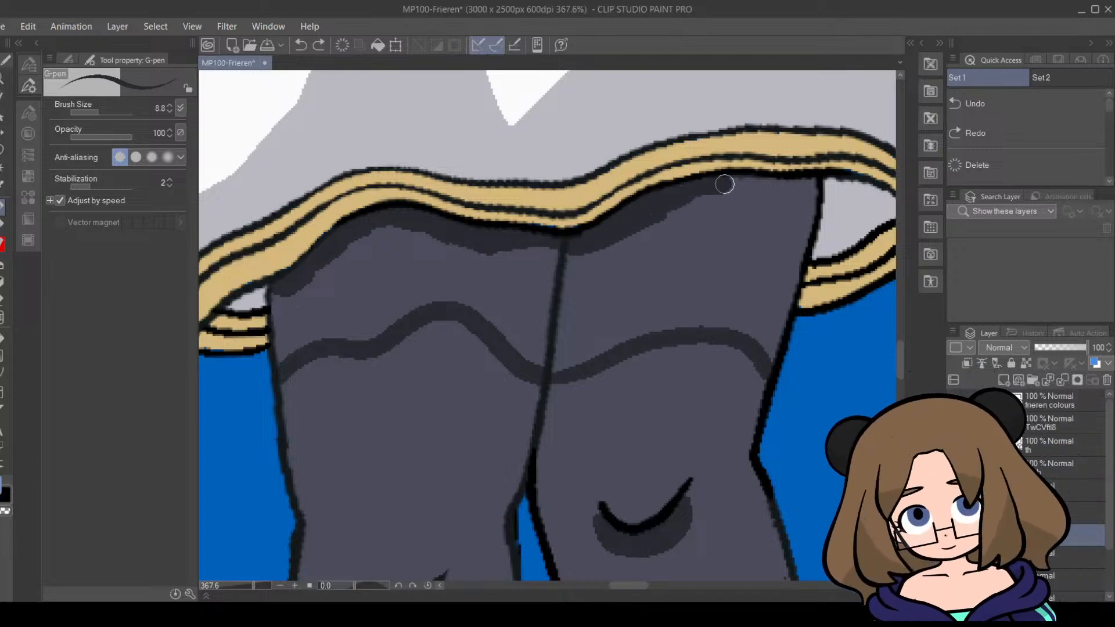
left_click_drag(807, 184, 775, 334)
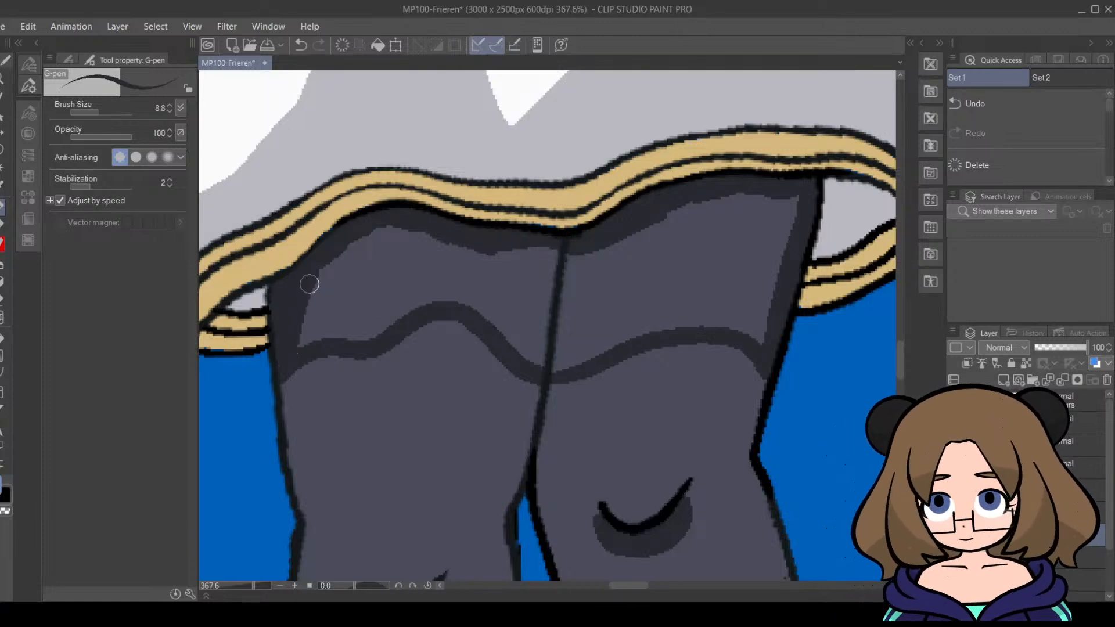
Step: Fill the enclosed areas between the hem and the wavy edges on both thighs with dark grey
mouse_move(318, 289)
left_mouse_down()
mouse_move(360, 242)
mouse_move(391, 229)
mouse_move(468, 239)
mouse_move(480, 294)
mouse_move(521, 351)
left_mouse_up()
left_click_drag(429, 295, 361, 329)
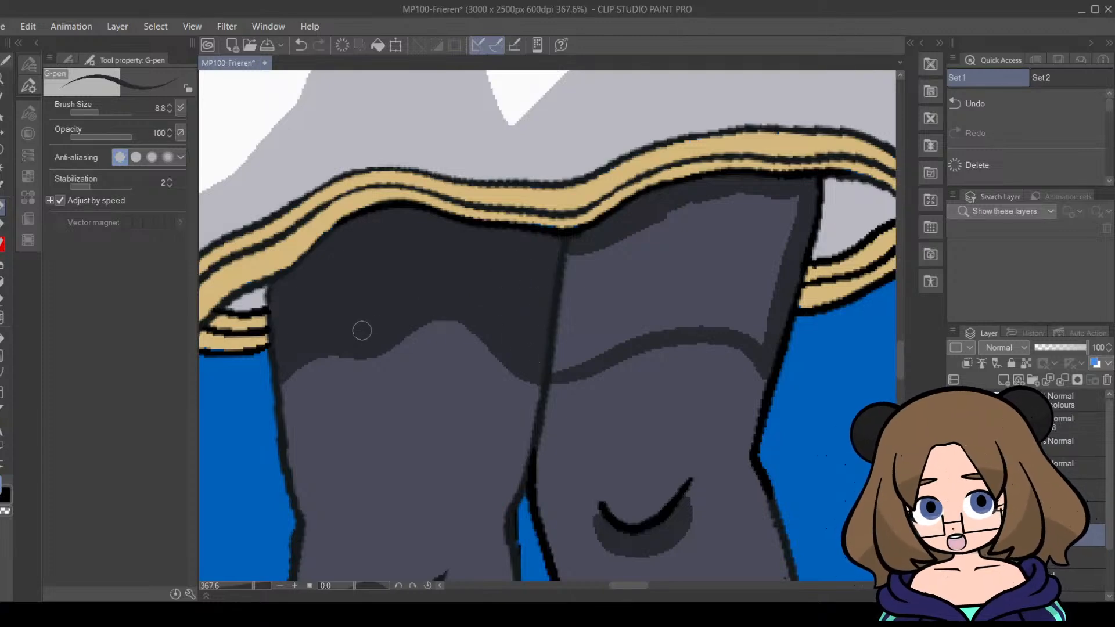
mouse_move(652, 254)
left_mouse_down()
mouse_move(720, 205)
mouse_move(705, 214)
mouse_move(749, 224)
mouse_move(717, 255)
mouse_move(774, 283)
mouse_move(790, 236)
left_mouse_up()
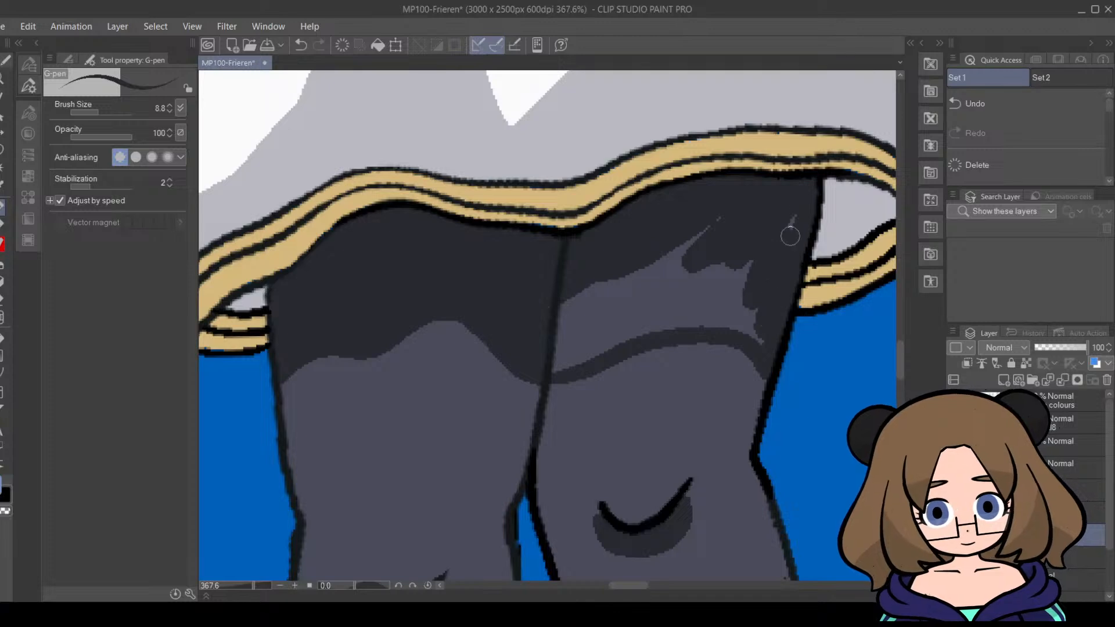
mouse_move(772, 336)
left_mouse_down()
mouse_move(752, 349)
mouse_move(714, 286)
mouse_move(572, 302)
mouse_move(588, 276)
mouse_move(593, 310)
mouse_move(556, 357)
mouse_move(565, 366)
mouse_move(625, 316)
mouse_move(633, 291)
mouse_move(675, 264)
mouse_move(697, 307)
mouse_move(677, 333)
left_mouse_up()
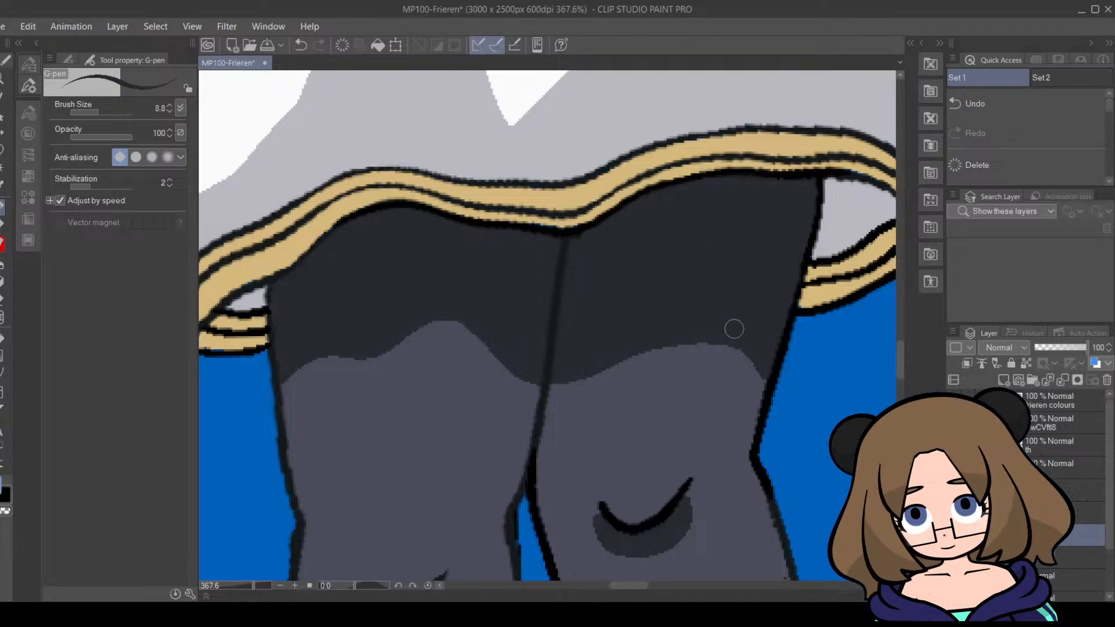
Step: Paint dark grey shadows on the lower leg's inner calf and above the raised leg's boot cuff, undoing a misplaced stroke
left_click_drag(251, 587, 243, 590)
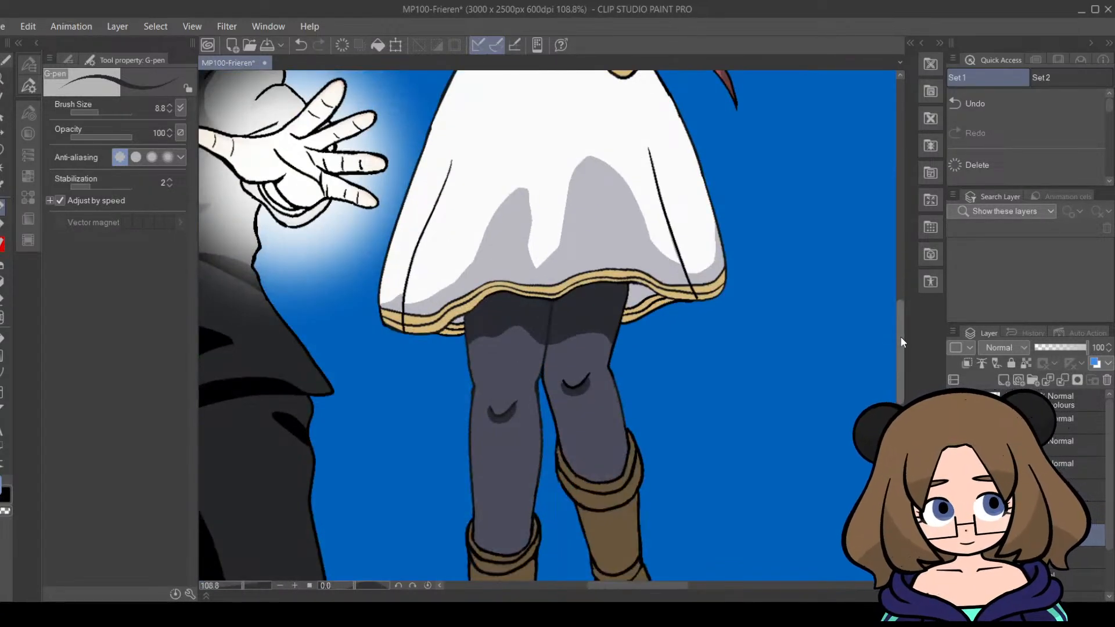
left_click_drag(901, 336, 884, 357)
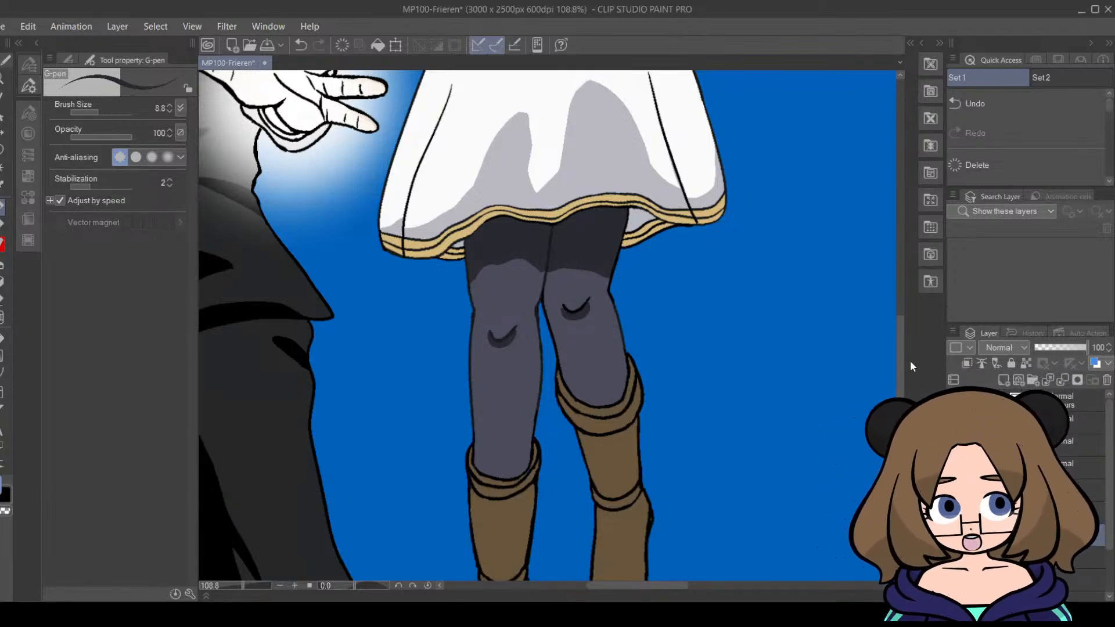
mouse_move(898, 368)
left_mouse_down()
mouse_move(898, 382)
mouse_move(900, 297)
mouse_move(888, 388)
mouse_move(888, 354)
mouse_move(885, 368)
left_mouse_up()
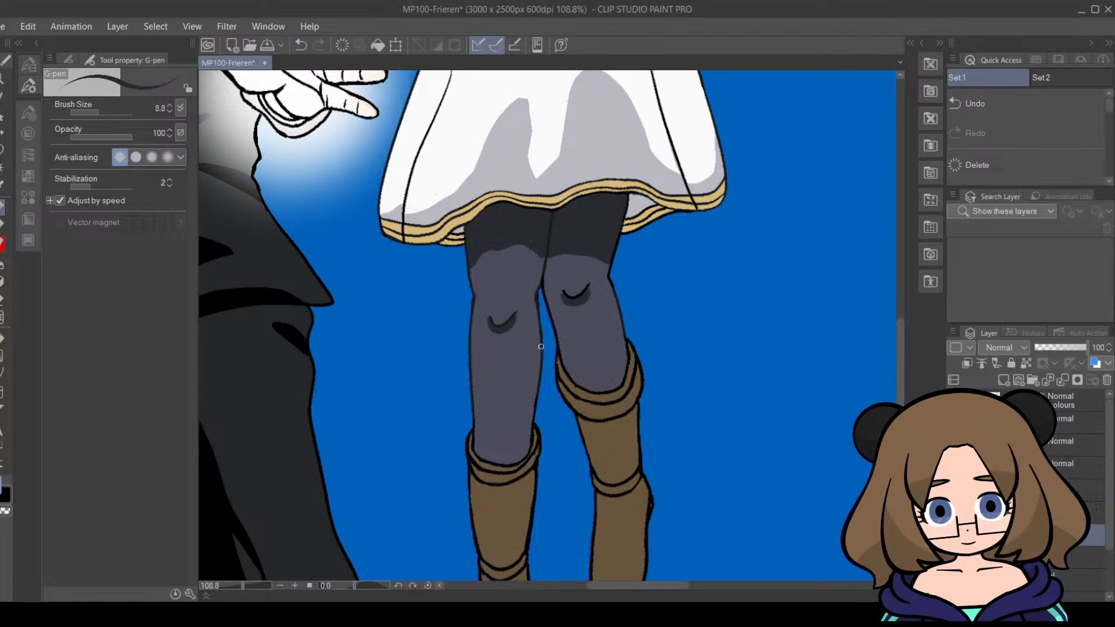
mouse_move(532, 404)
left_mouse_down()
mouse_move(517, 460)
mouse_move(529, 414)
left_mouse_up()
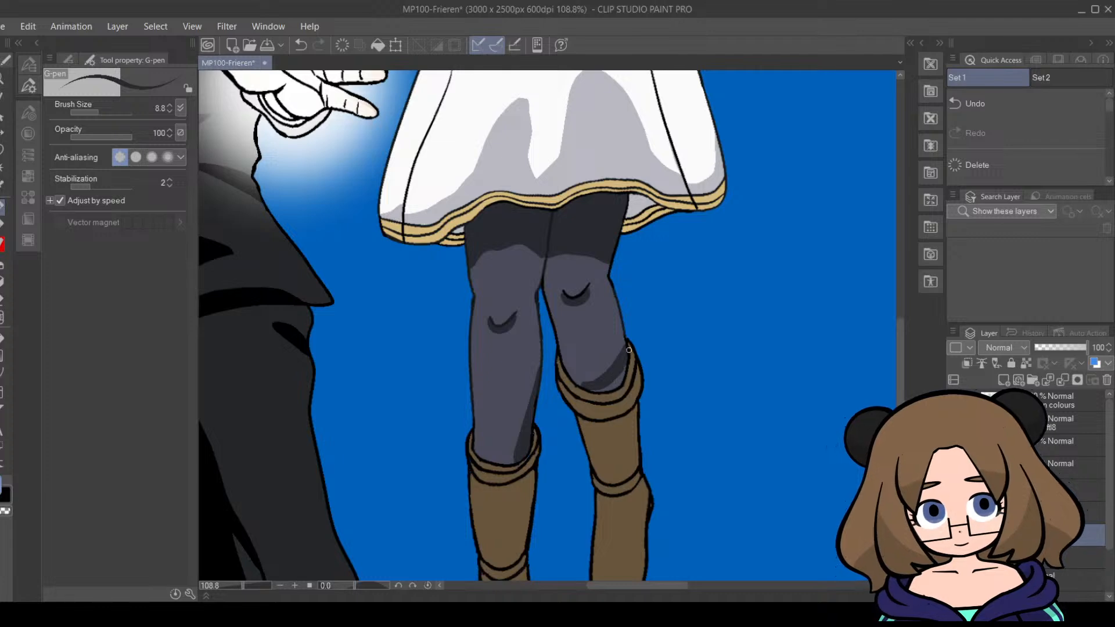
key("ctrl+z")
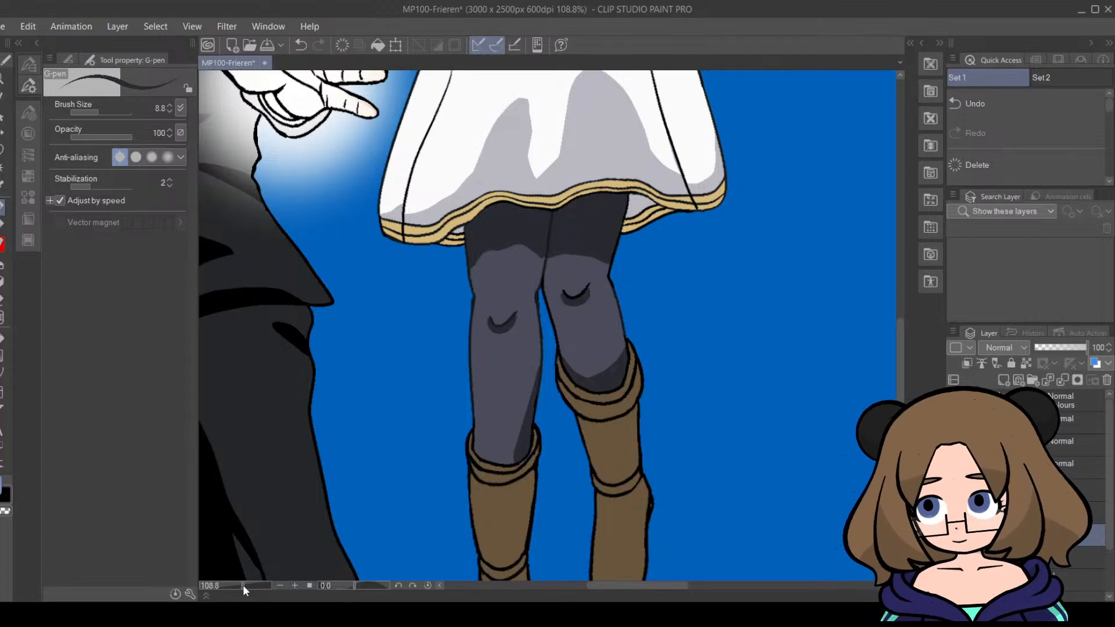
Step: Refine the thigh shadows, extending the raised leg's shadow down its inner edge and erasing the other shadow's uneven outer end
left_click_drag(243, 584, 232, 586)
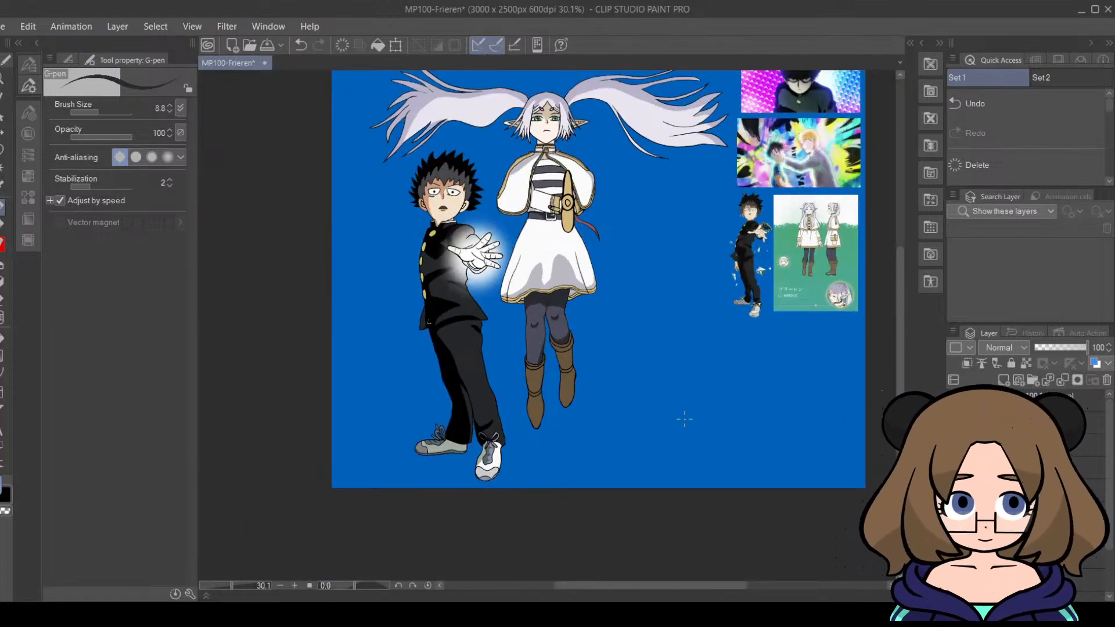
left_click_drag(230, 592, 245, 588)
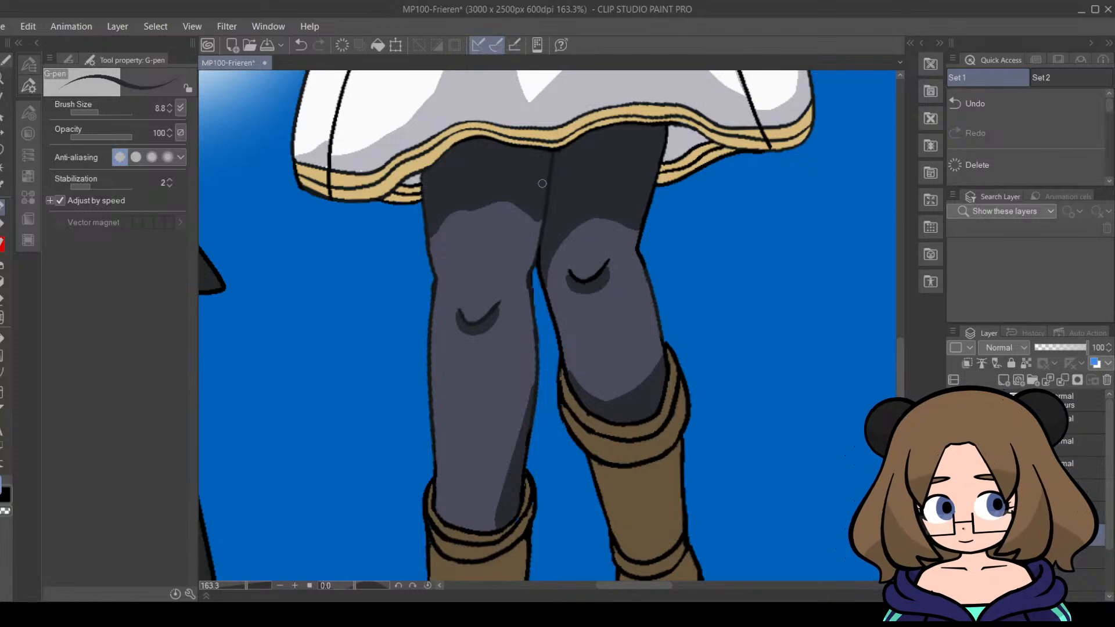
left_click(2, 299)
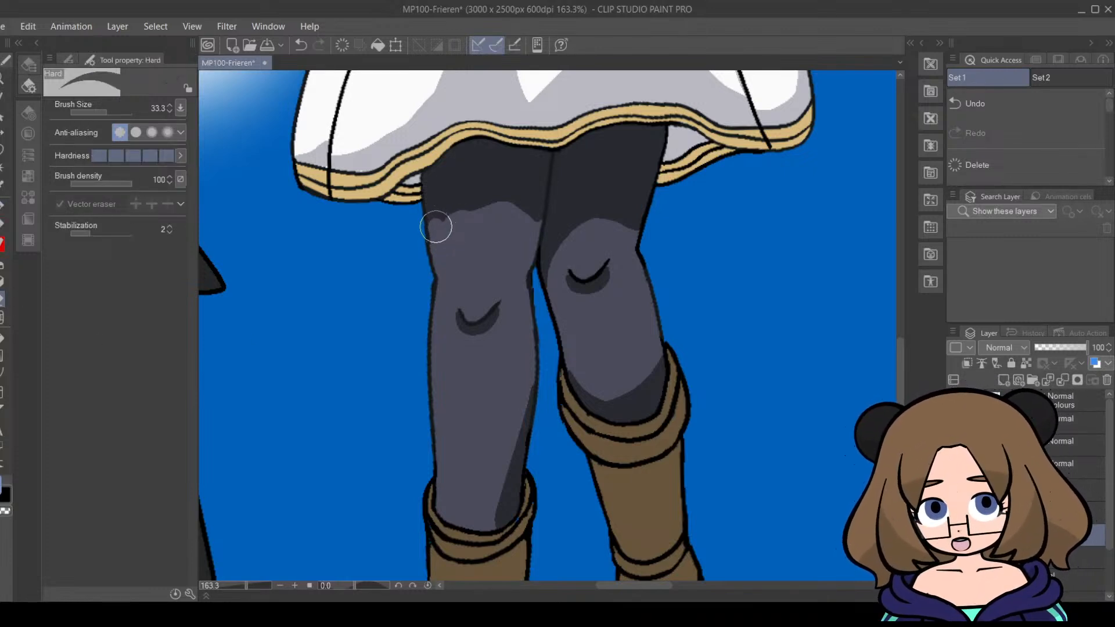
left_click_drag(433, 225, 453, 229)
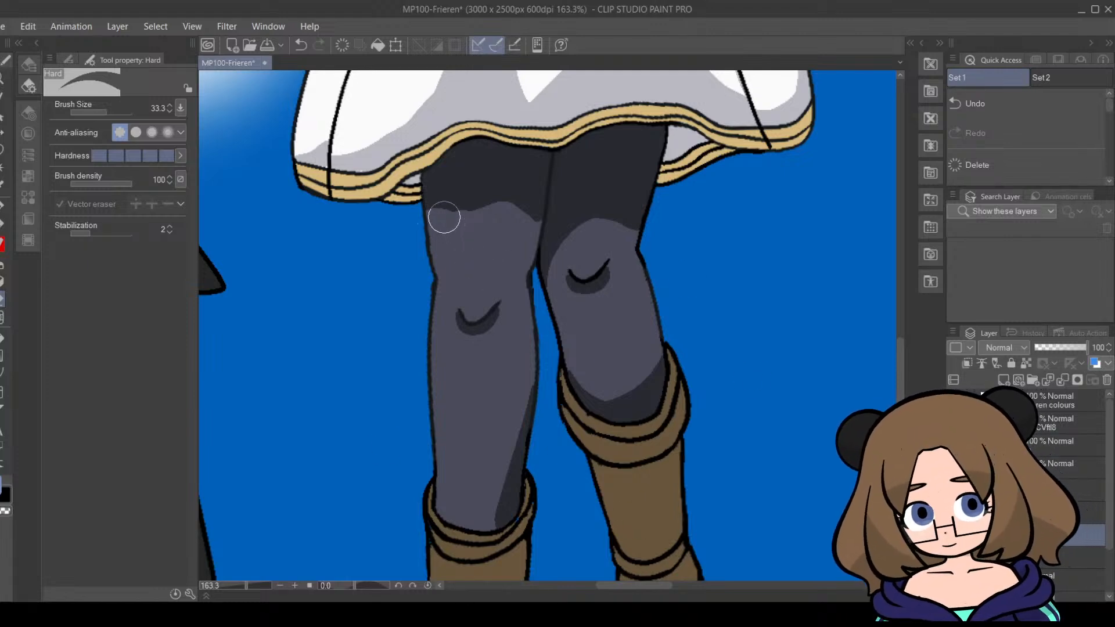
Step: Check the stocking shading against the whole figure and save the drawing
left_click_drag(248, 587, 235, 586)
mouse_move(901, 335)
left_mouse_down()
mouse_move(901, 351)
mouse_move(900, 335)
left_mouse_up()
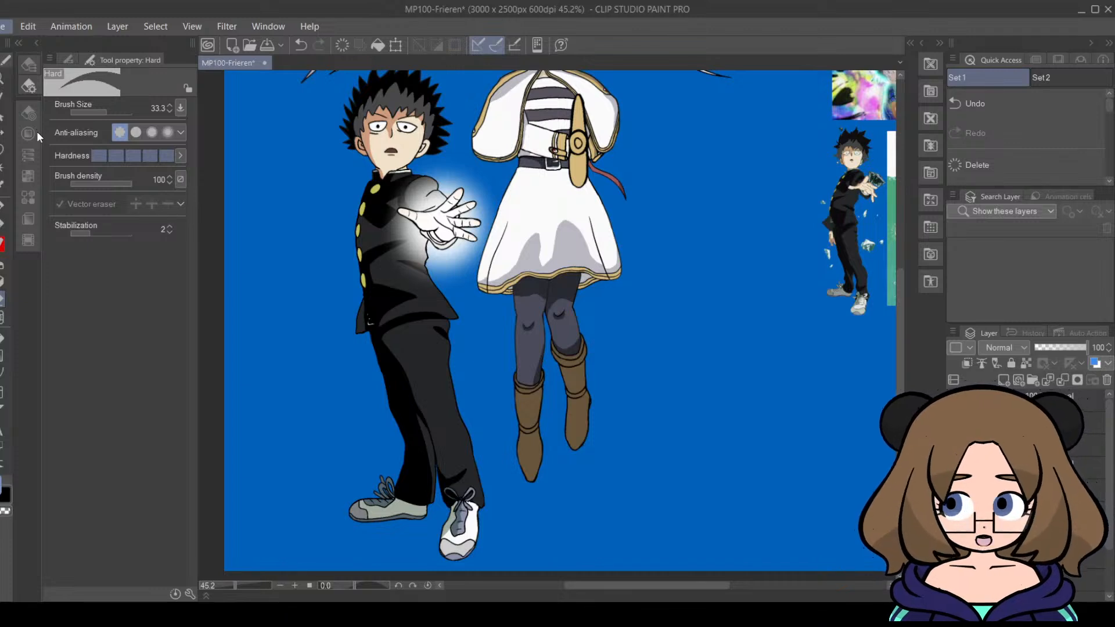
key("ctrl+s")
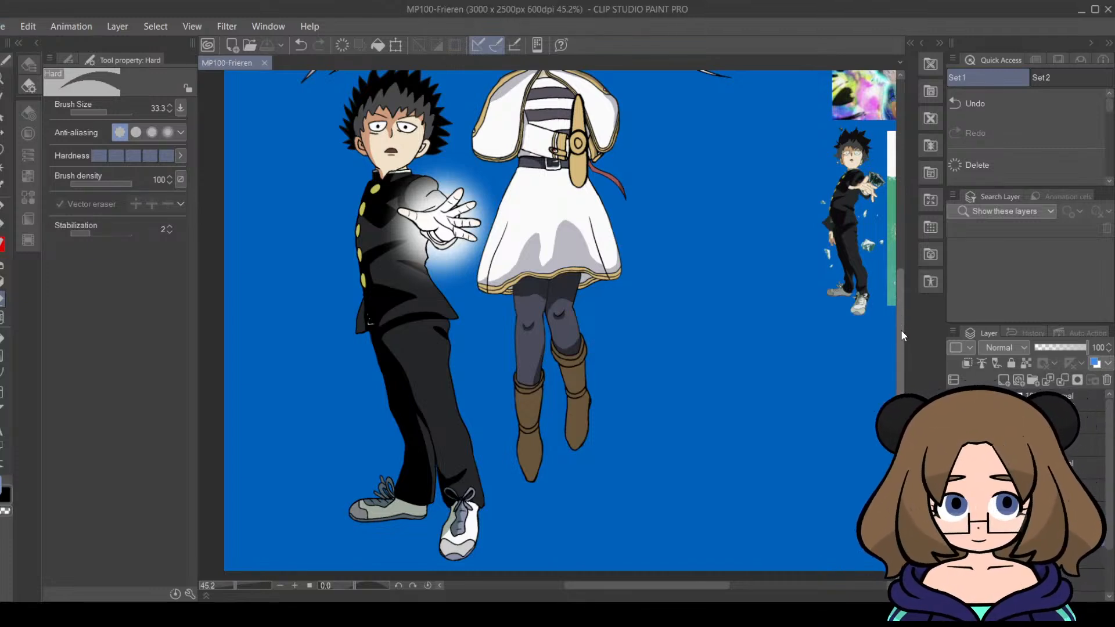
Step: Paint dark brown G-pen shadows on the lower boot's cuff and down the inner edge of its shaft, undoing an unwanted stroke
mouse_move(902, 332)
left_mouse_down()
mouse_move(901, 281)
mouse_move(901, 347)
mouse_move(902, 269)
mouse_move(892, 336)
left_mouse_up()
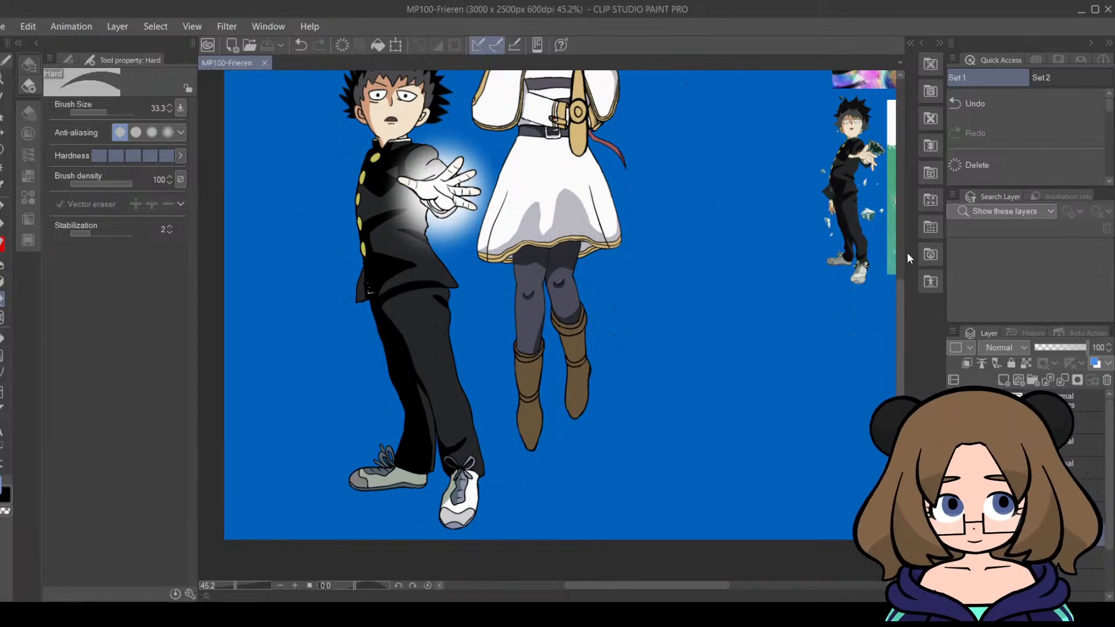
mouse_move(901, 337)
left_mouse_down()
mouse_move(900, 357)
mouse_move(906, 329)
mouse_move(897, 354)
left_mouse_up()
left_click_drag(237, 585, 245, 584)
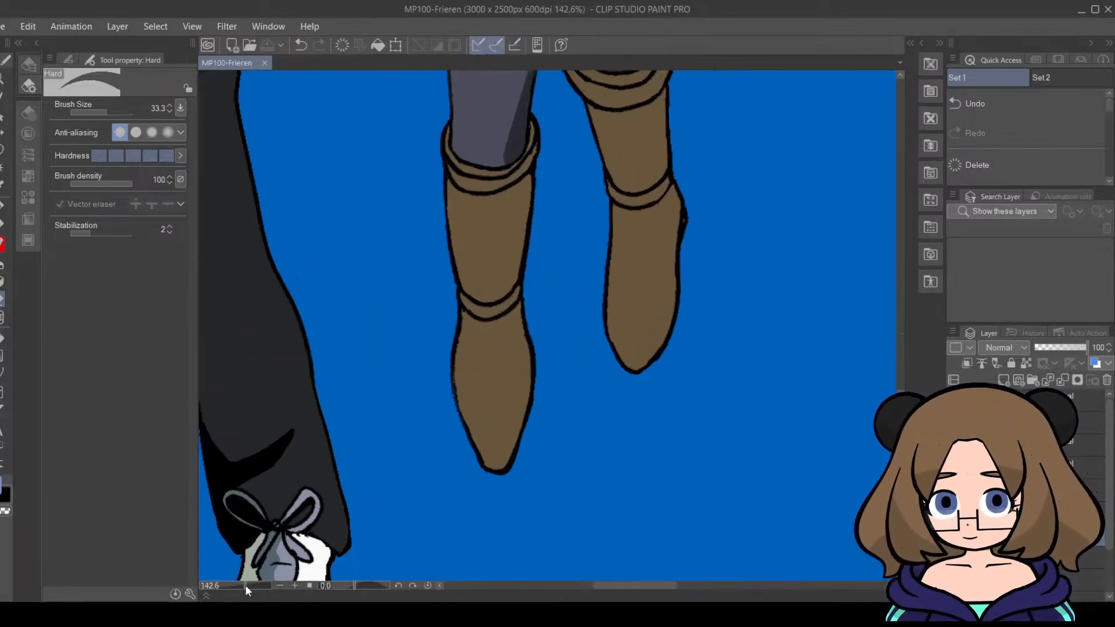
key("p")
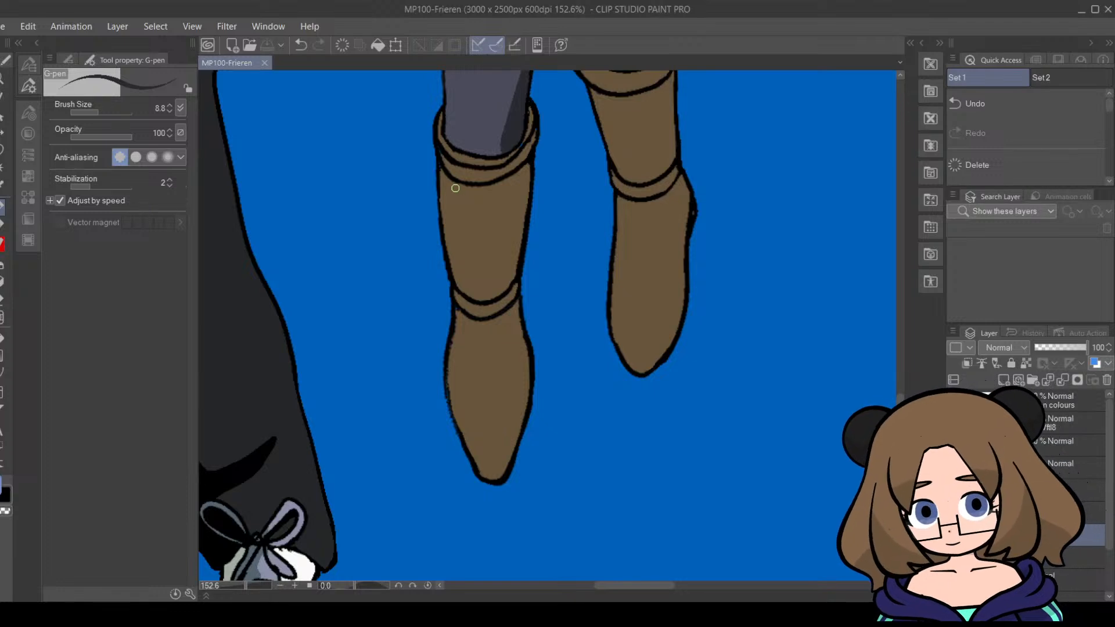
left_click(25, 186)
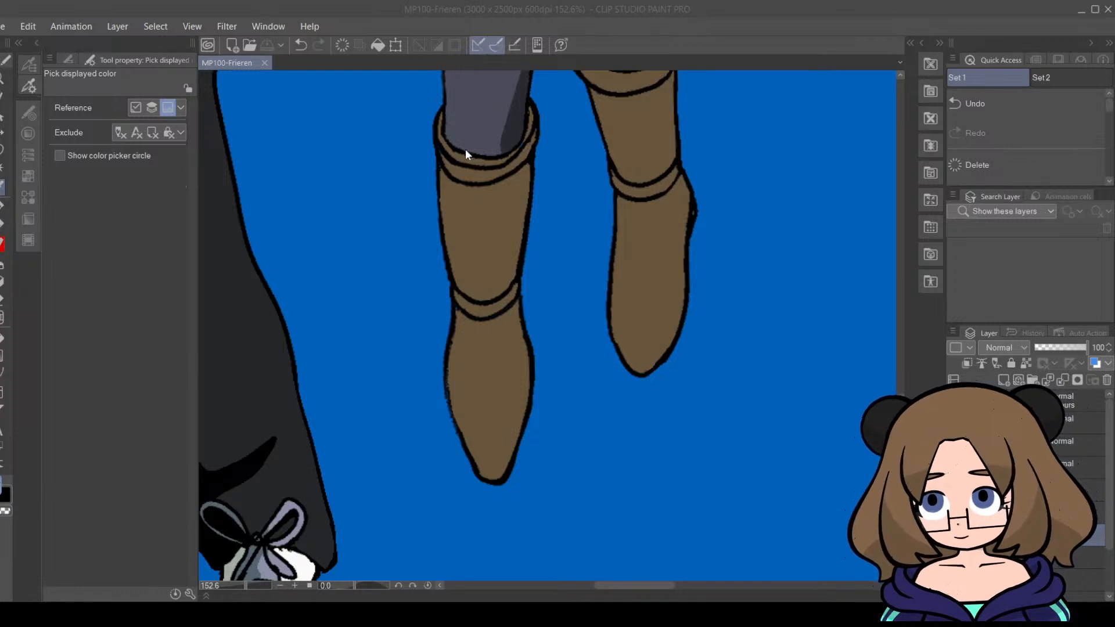
left_click(535, 181)
left_click(1, 209)
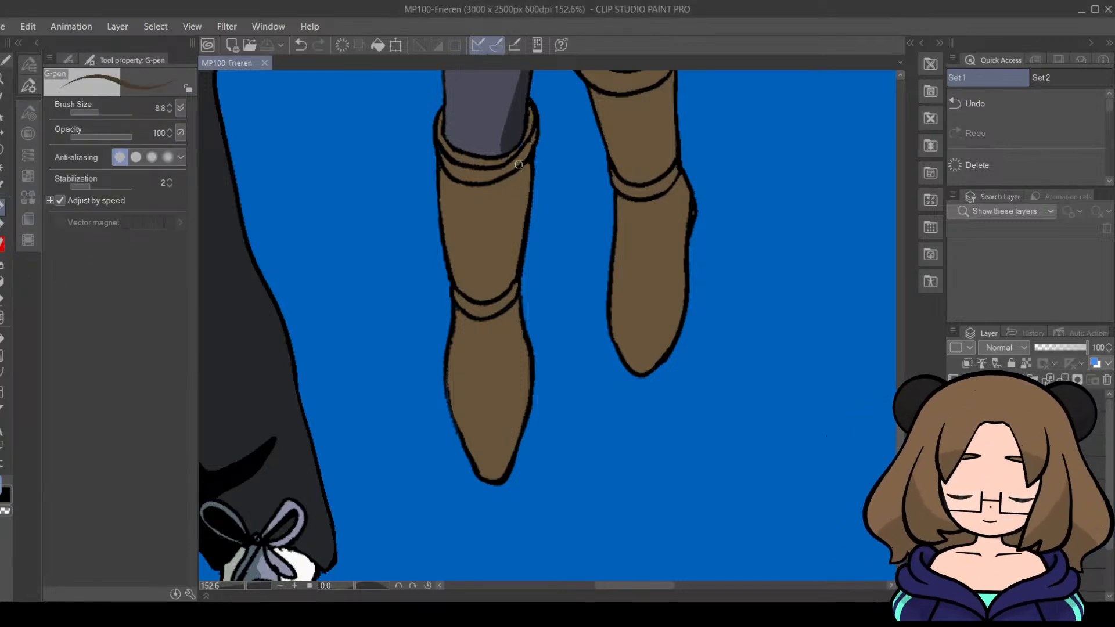
left_click_drag(529, 125, 532, 107)
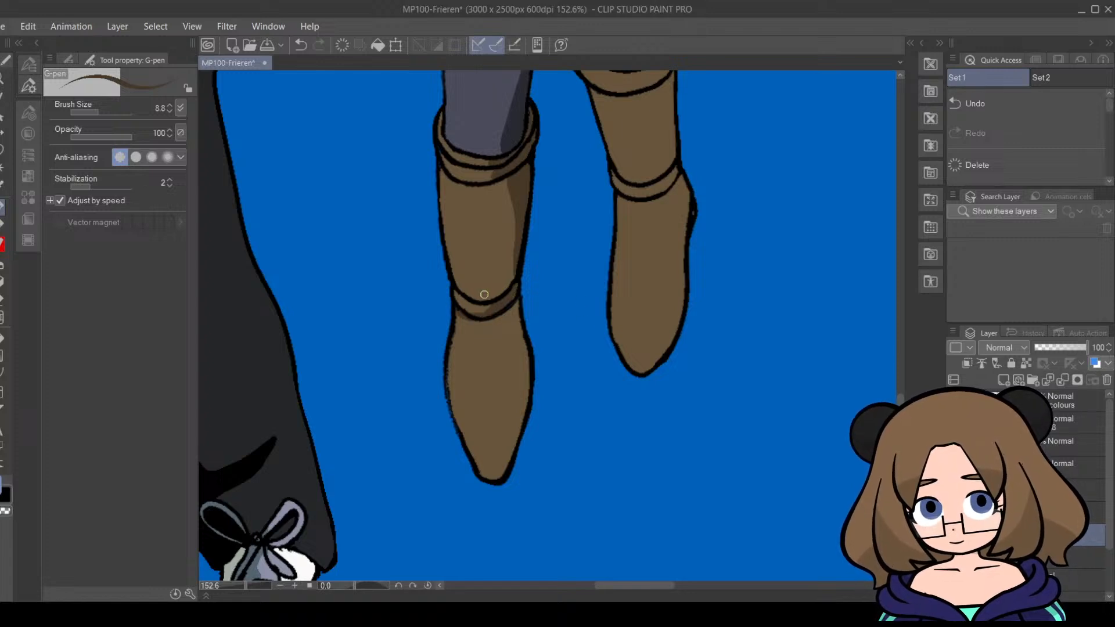
key("ctrl+z")
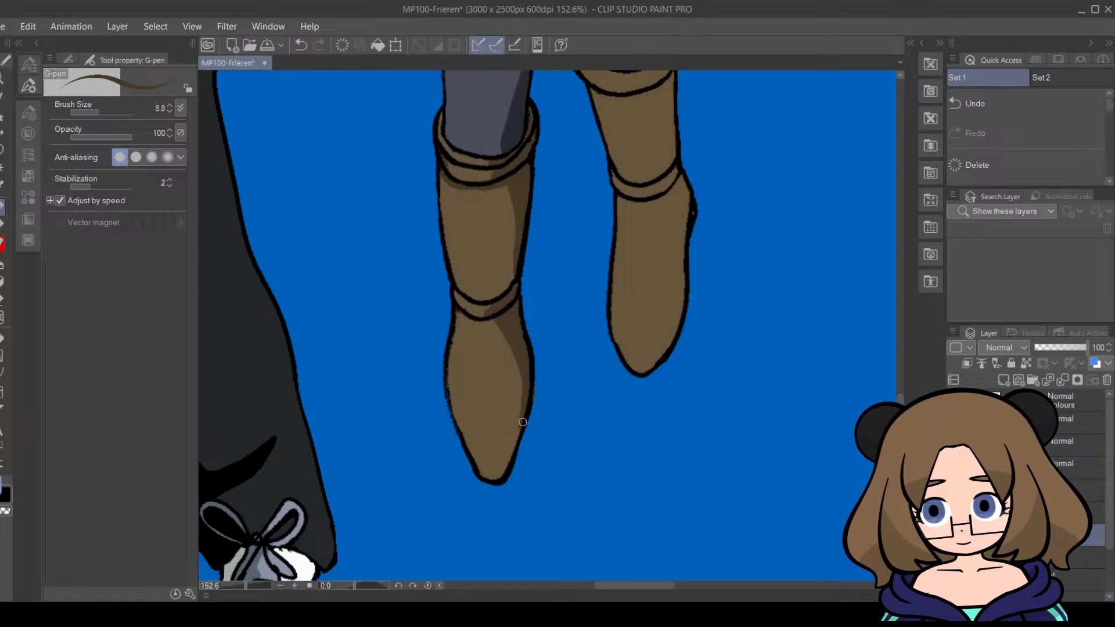
Step: Paint dark brown shadows along the inner edge of the lower boot's foot and over its toe tip
left_click(3, 339)
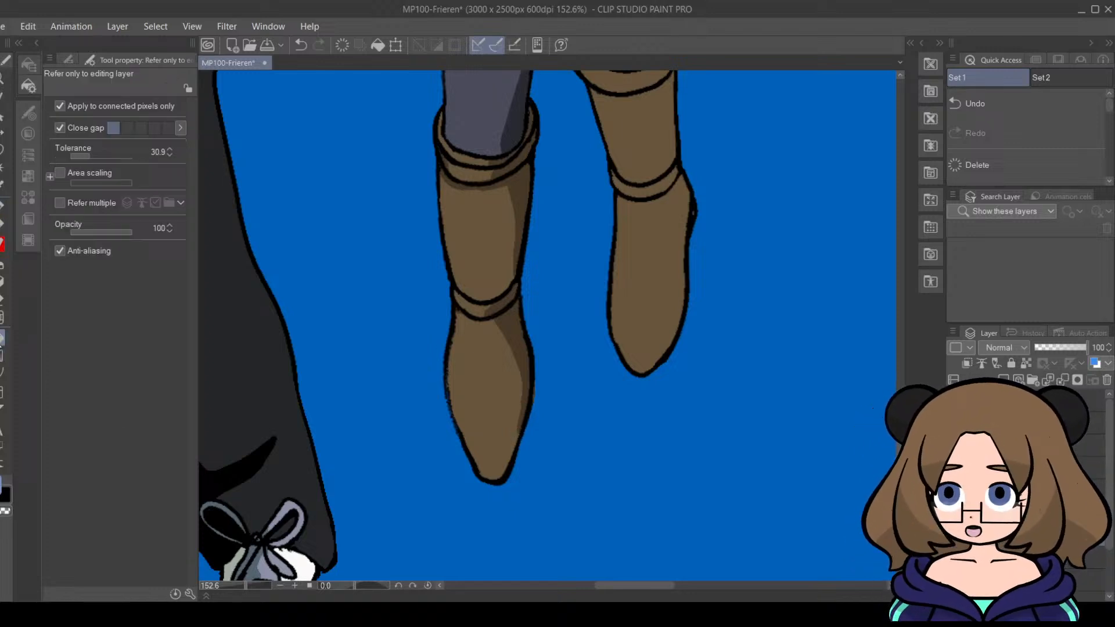
left_click(2, 299)
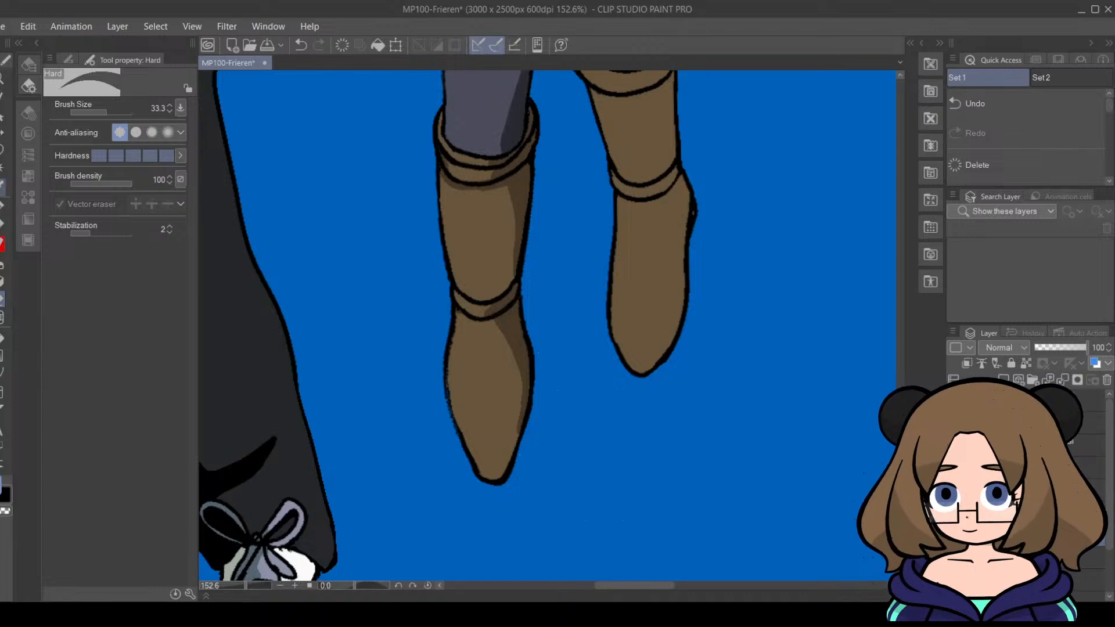
left_click(2, 203)
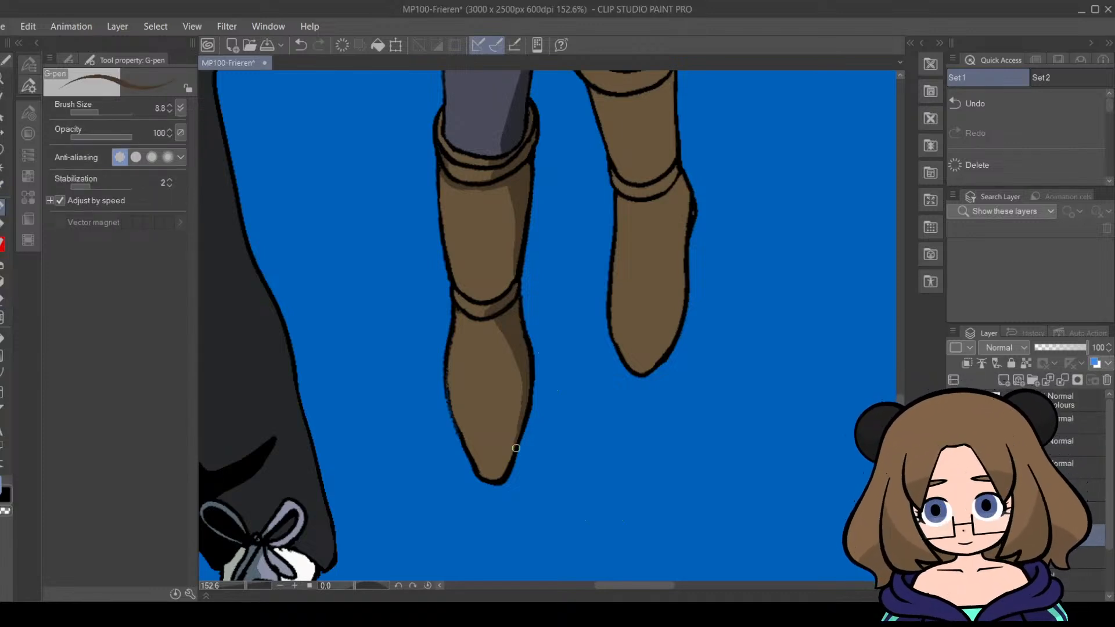
mouse_move(510, 440)
left_mouse_down()
mouse_move(469, 453)
mouse_move(482, 462)
mouse_move(512, 446)
mouse_move(484, 478)
mouse_move(505, 461)
left_mouse_up()
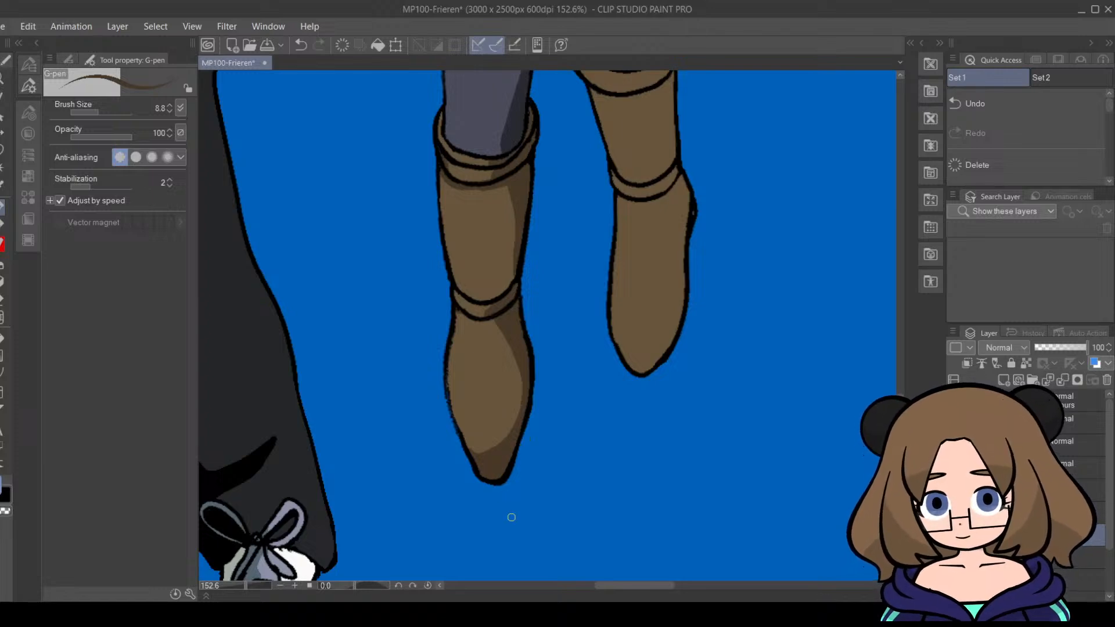
Step: Paint dark brown shadows on the raised boot's cuff and on its shaft below the cuff
mouse_move(246, 586)
left_mouse_down()
mouse_move(231, 584)
mouse_move(241, 584)
left_mouse_up()
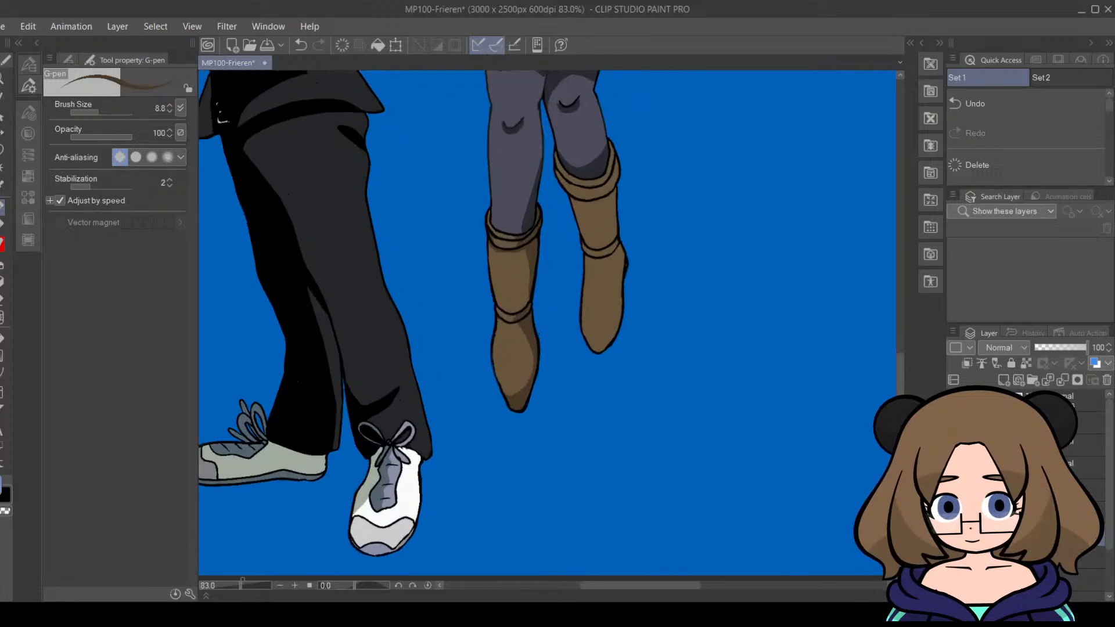
left_click_drag(900, 384, 896, 355)
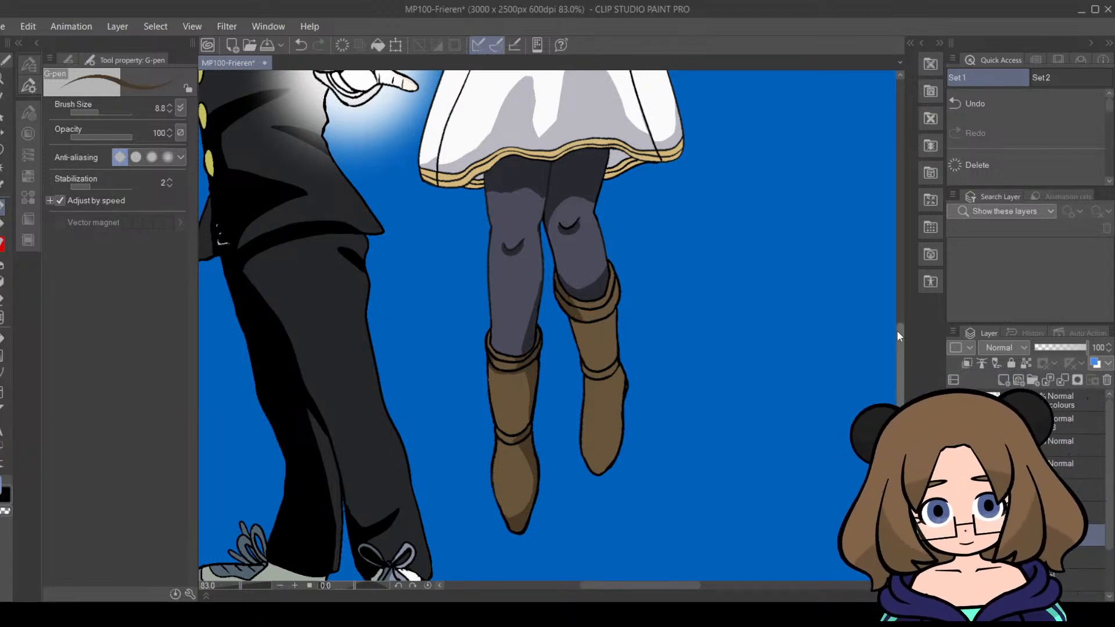
left_click_drag(900, 358, 901, 325)
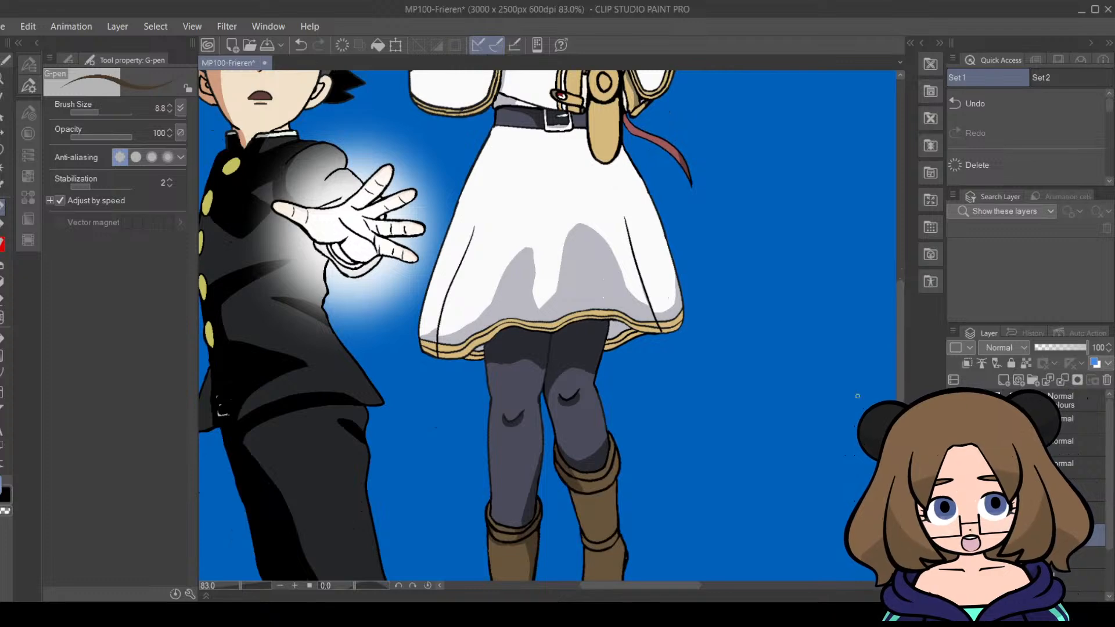
left_click_drag(898, 380, 900, 399)
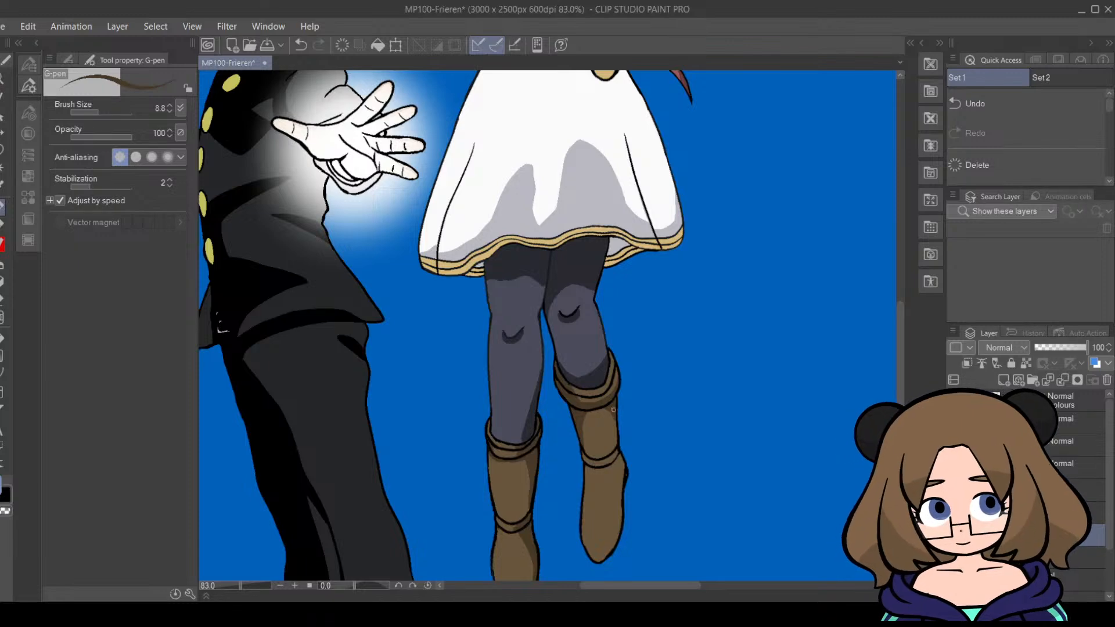
scroll(898, 378, "down", 3)
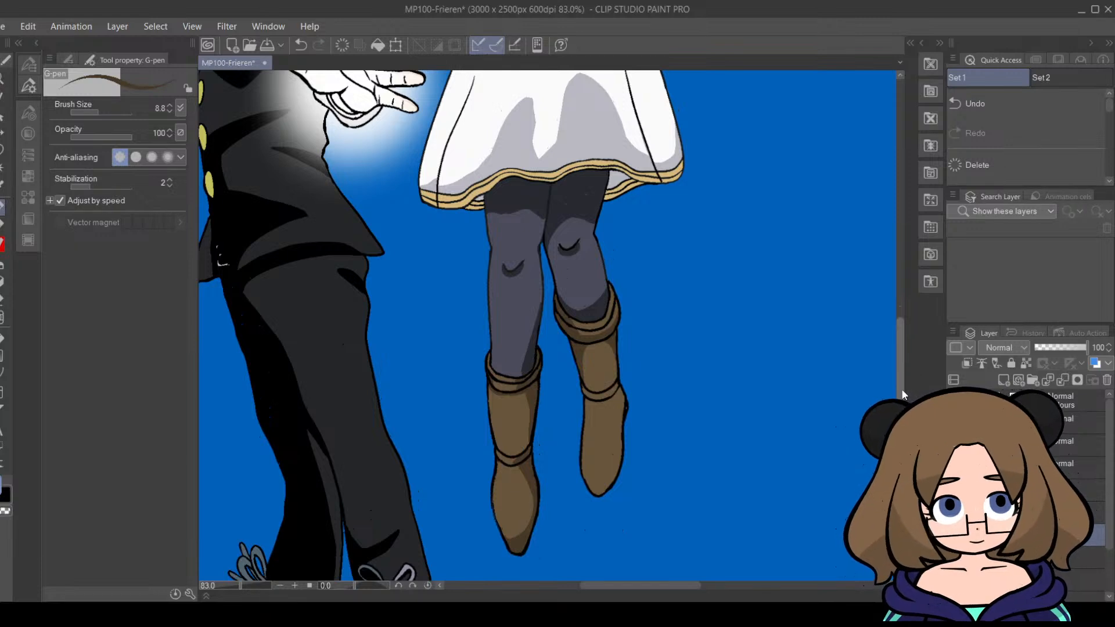
scroll(902, 388, "down", 3)
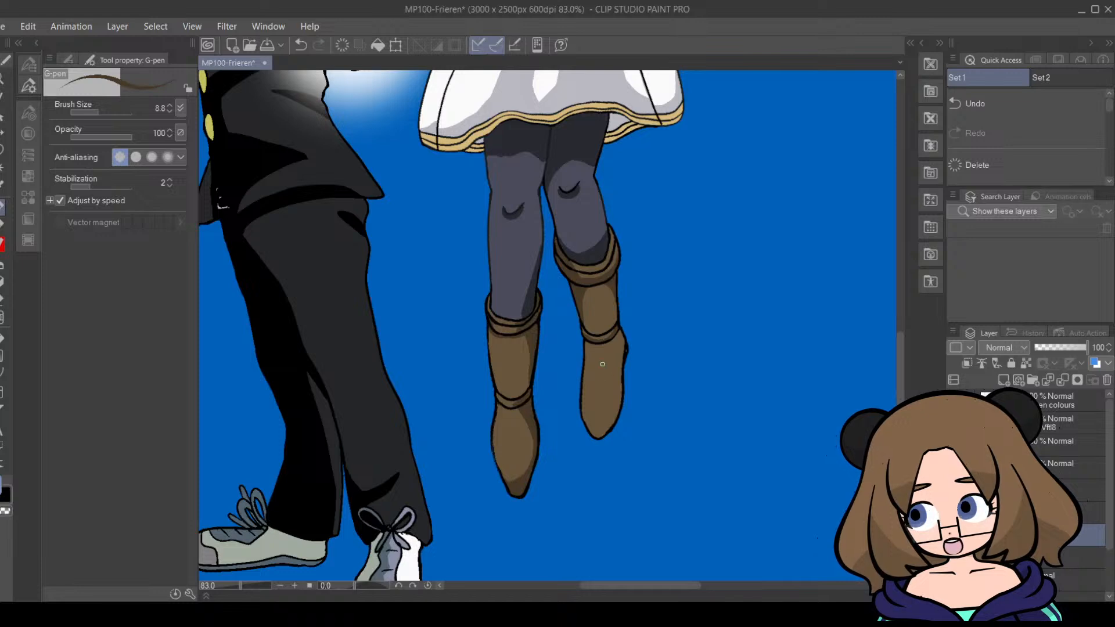
Step: Shade the raised boot's toe and the area below its ankle band dark brown, undoing trial strokes and erasing the excess
left_click_drag(597, 365, 620, 347)
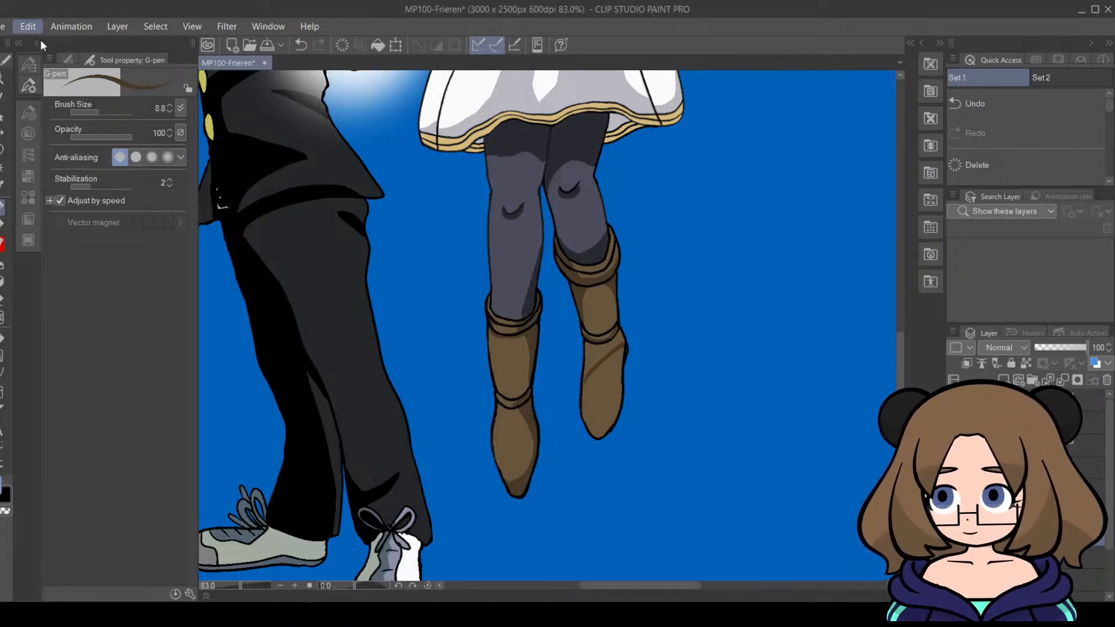
key("ctrl+z")
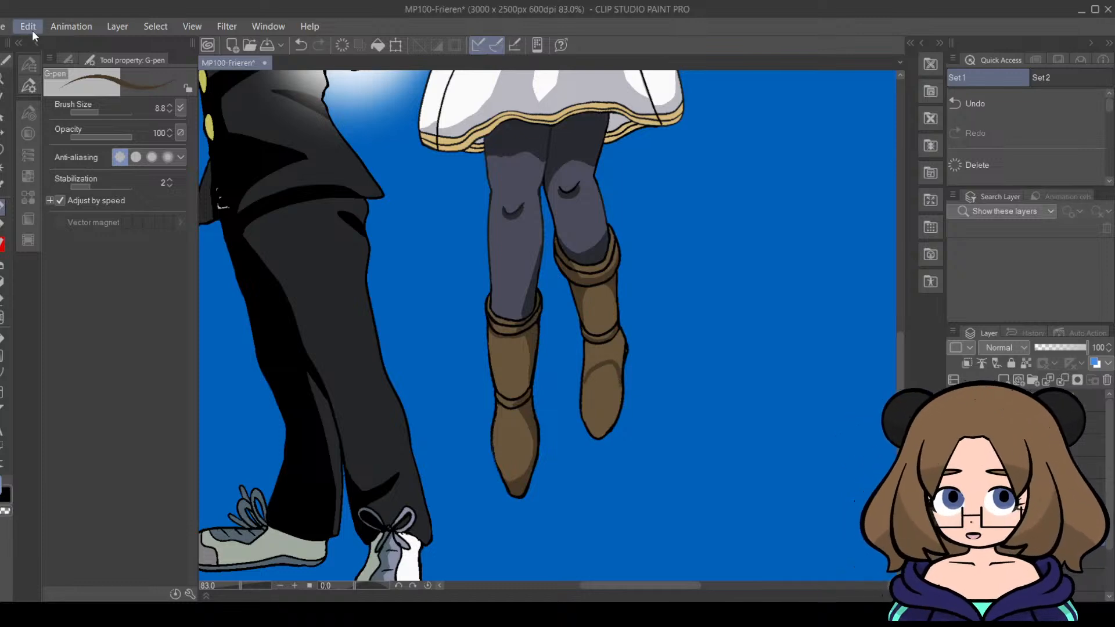
key("ctrl+z")
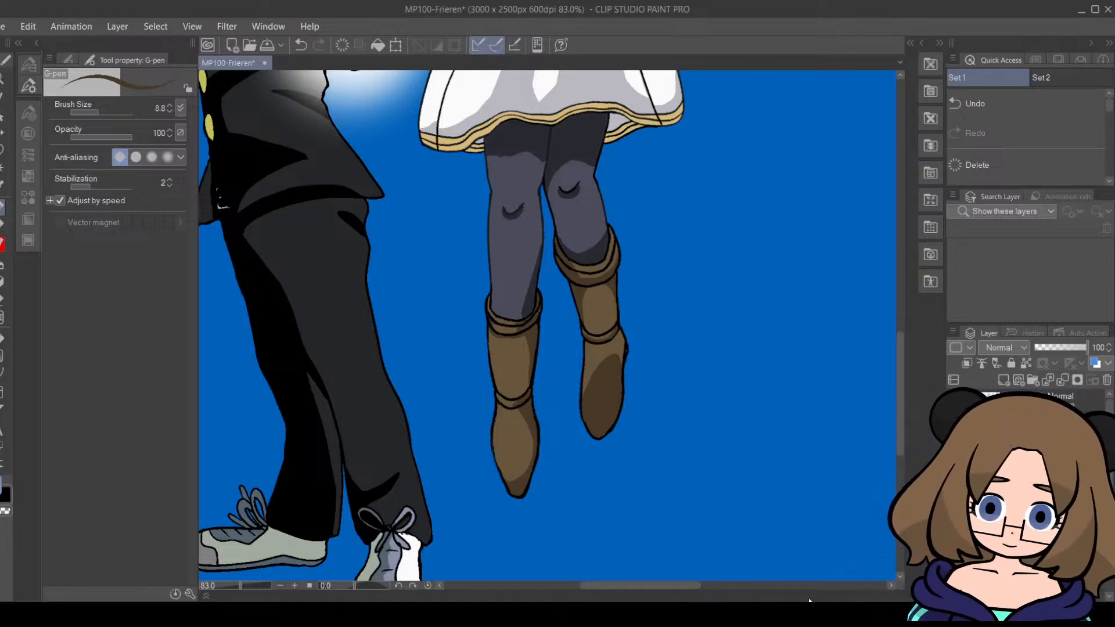
key("e")
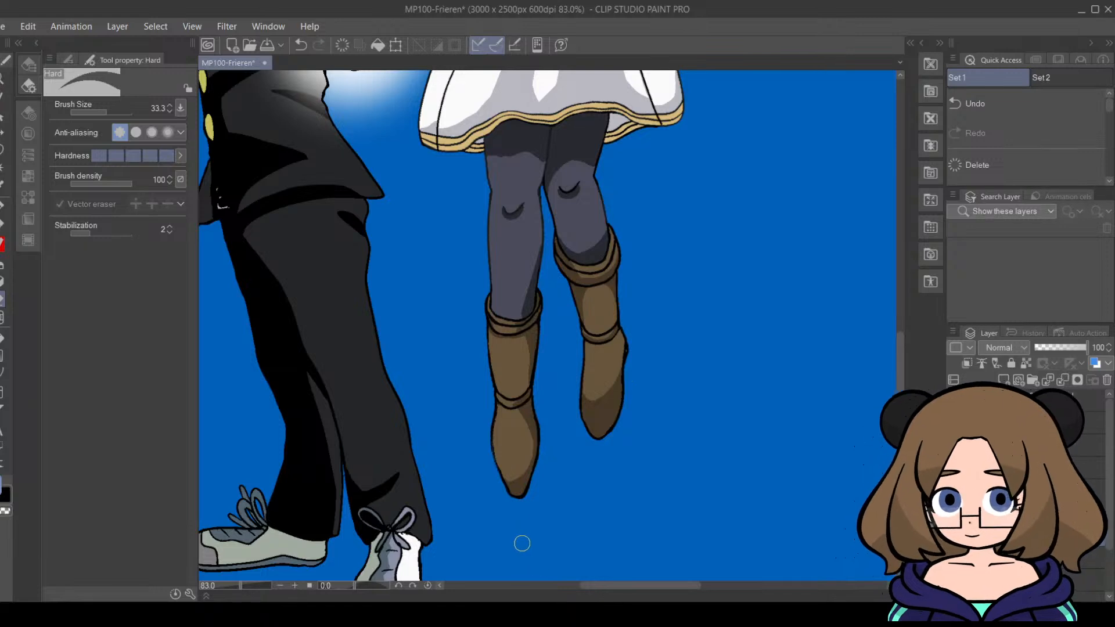
left_click(4, 214)
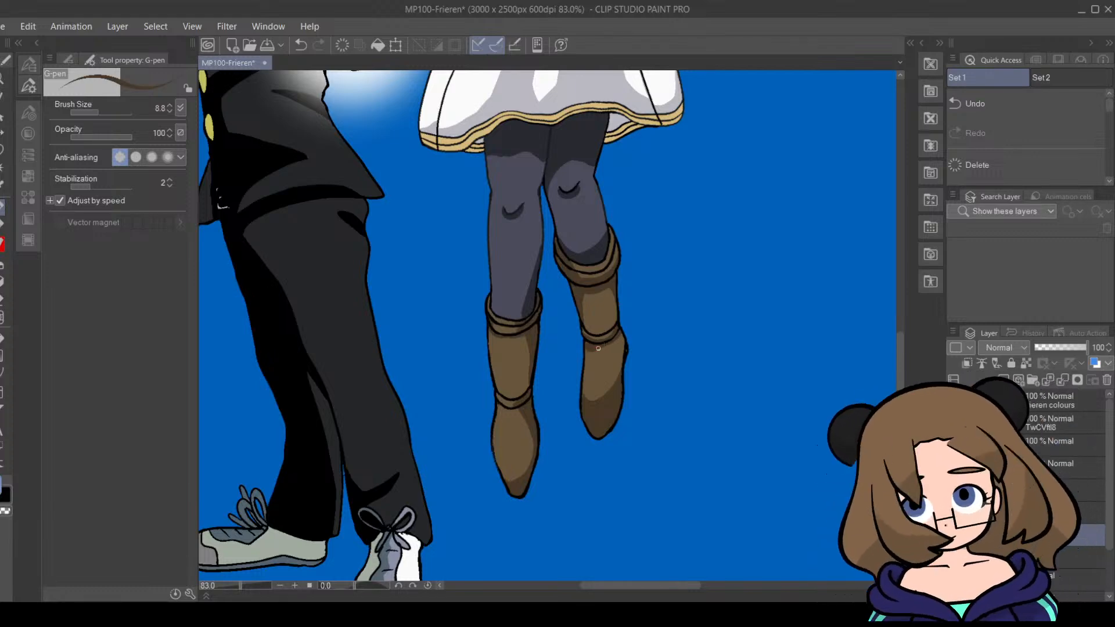
Step: Save the drawing and check the boot shading against both whole figures
left_click_drag(246, 586, 230, 582)
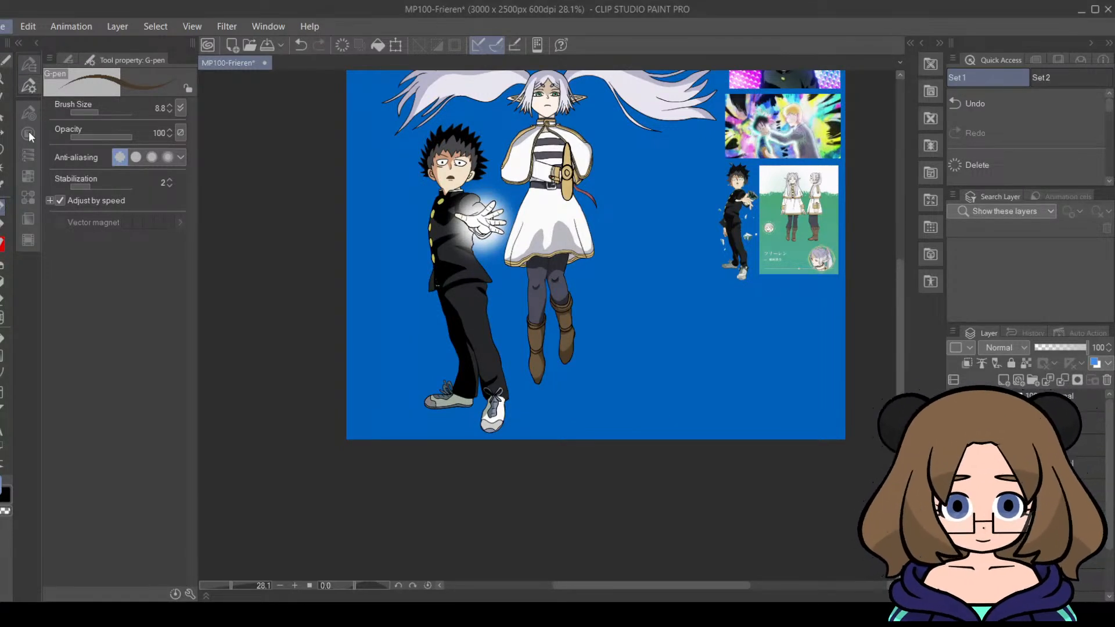
key("ctrl+s")
scroll(900, 397, "up", 3)
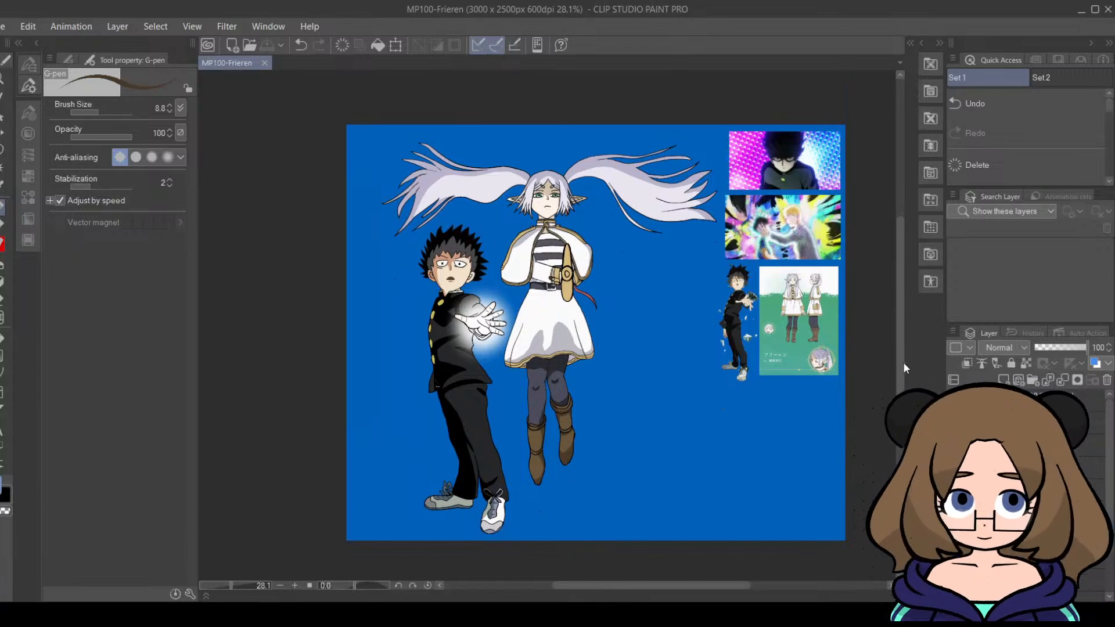
Step: Enlarge the dark brown shadows on the lower boot's toe and inner foot
scroll(902, 374, "down", 2)
left_click_drag(231, 587, 243, 588)
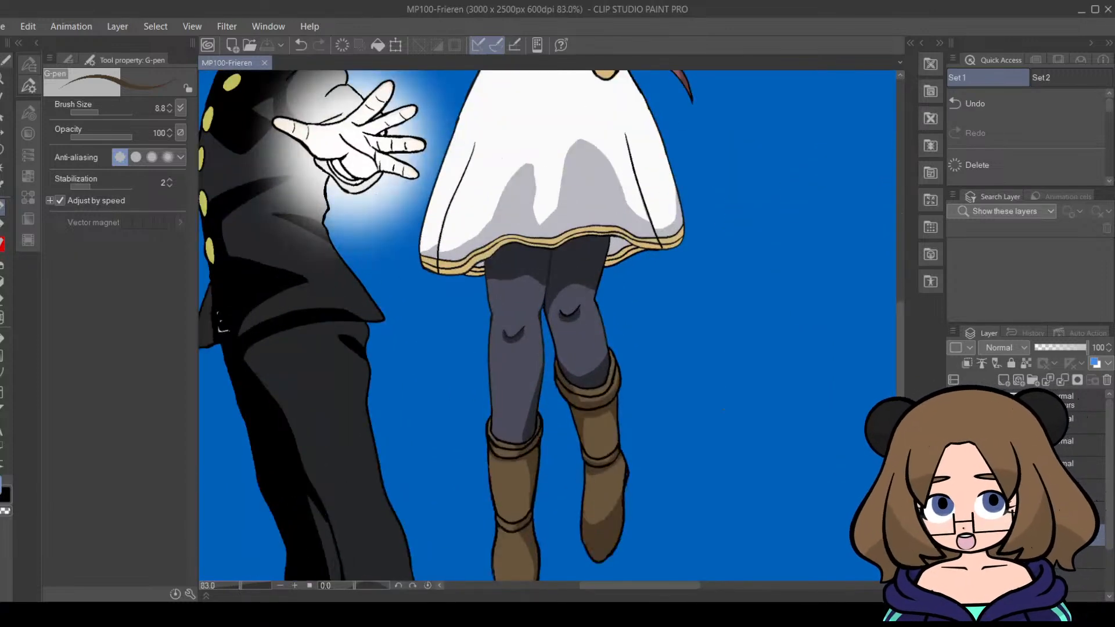
scroll(900, 390, "down", 4)
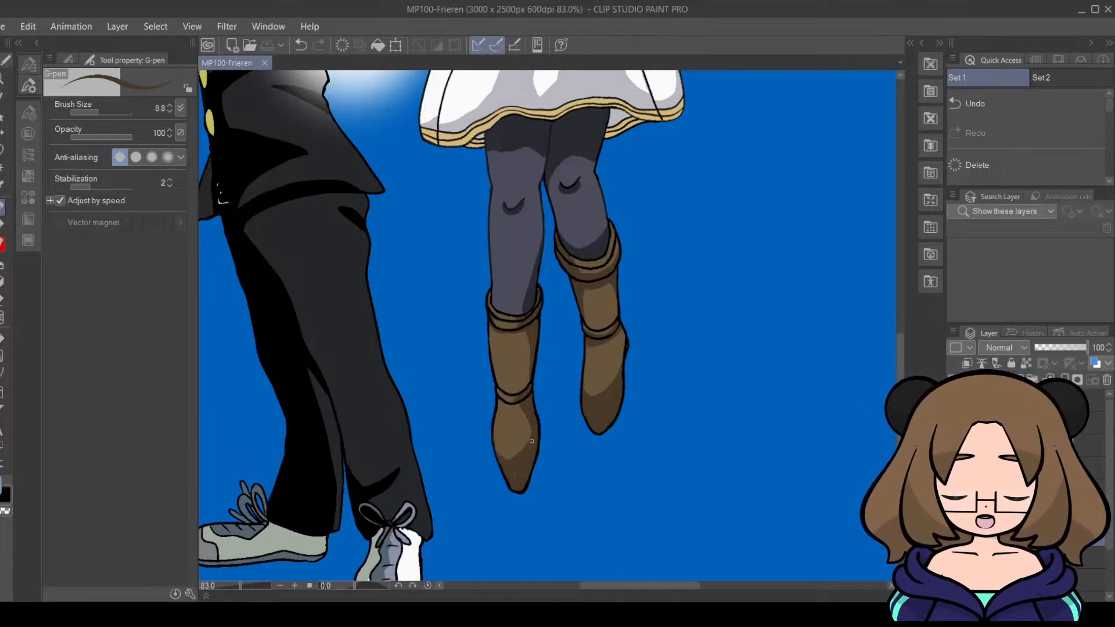
left_click(504, 467)
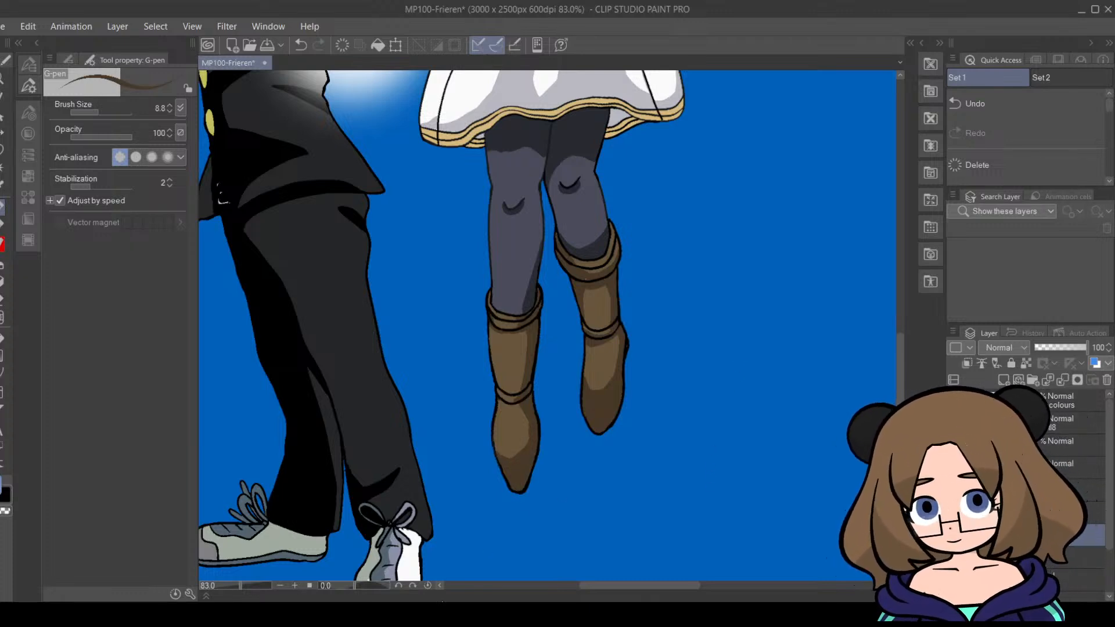
Step: Save the drawing with the enlarged boot shadows and view the whole Frieren figure
left_click_drag(240, 586, 232, 585)
left_click_drag(899, 368, 904, 326)
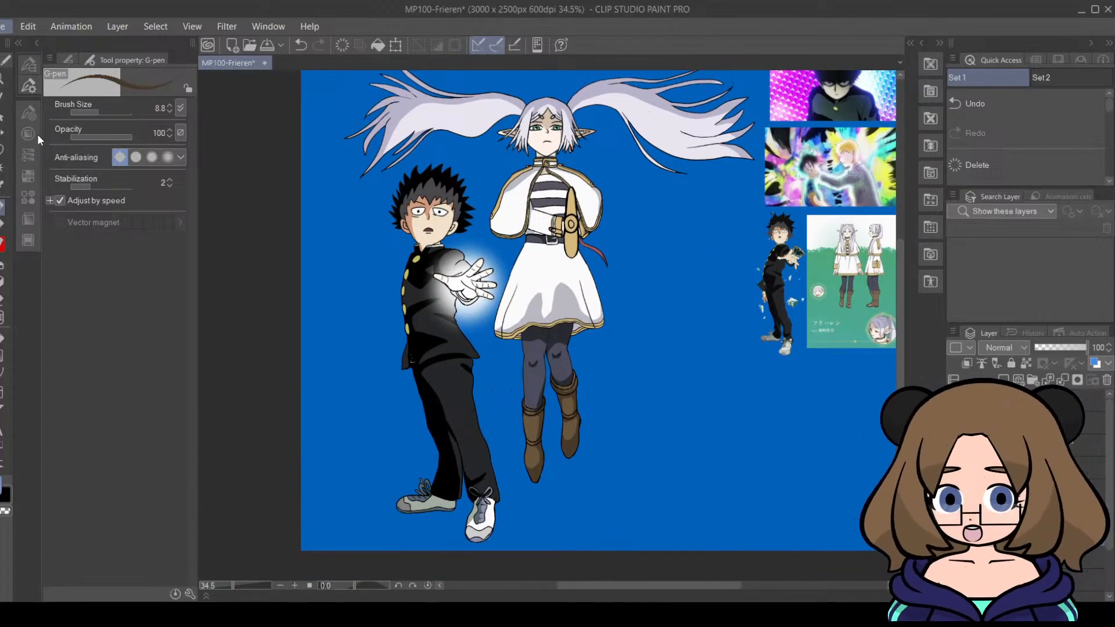
key("ctrl+s")
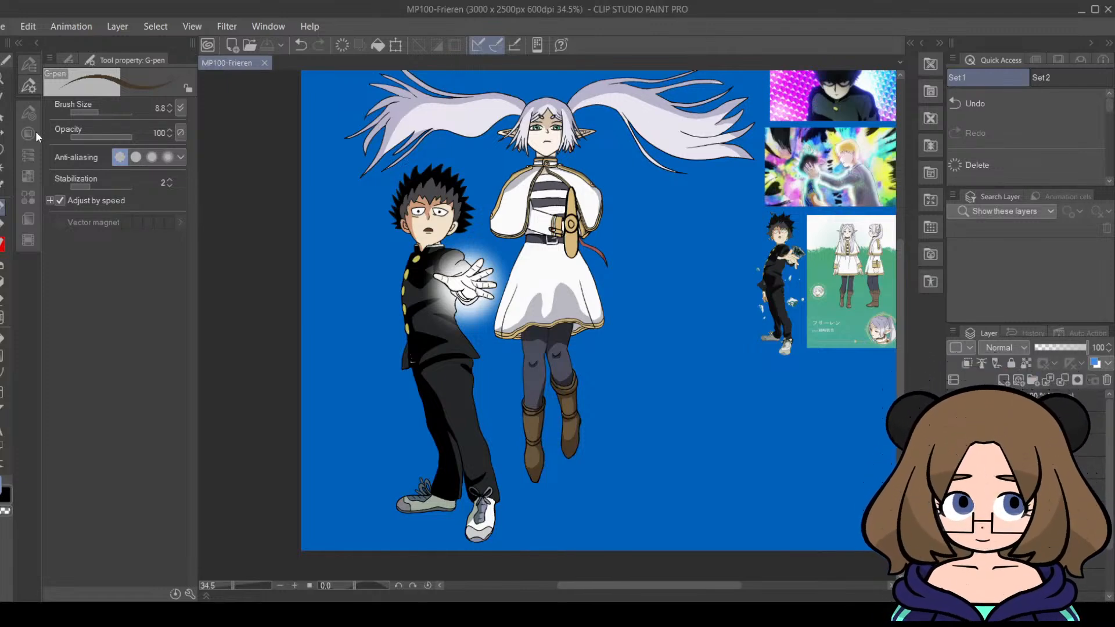
Step: Paint a light grey shadow on the striped shirt along the upper edge of Frieren's forearm sleeve, undoing a trial stroke
left_click_drag(901, 414, 902, 393)
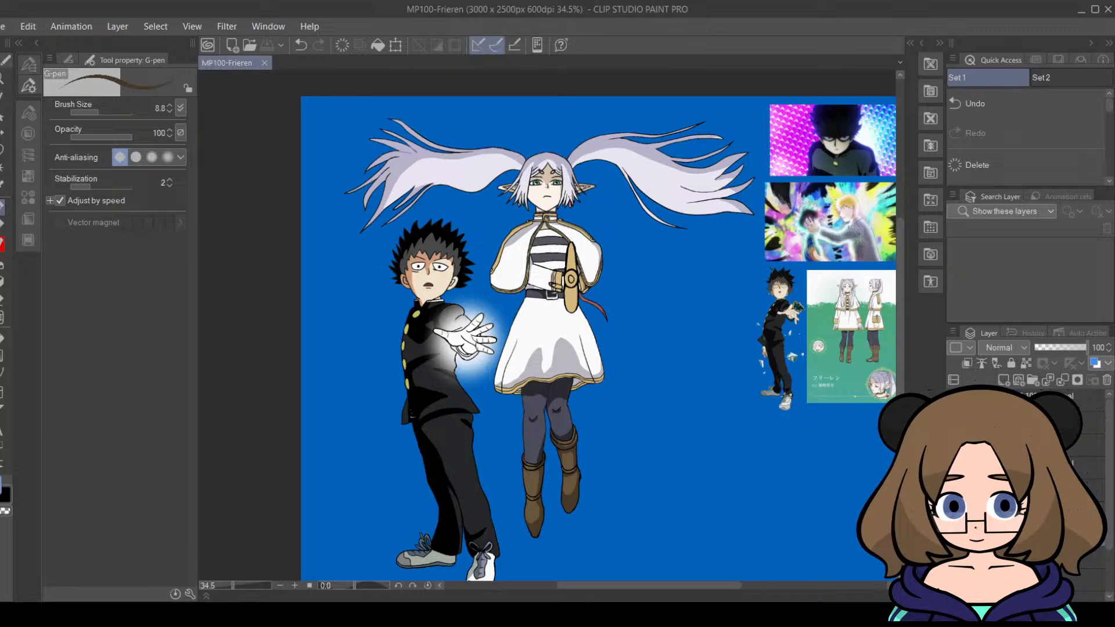
left_click_drag(235, 587, 242, 585)
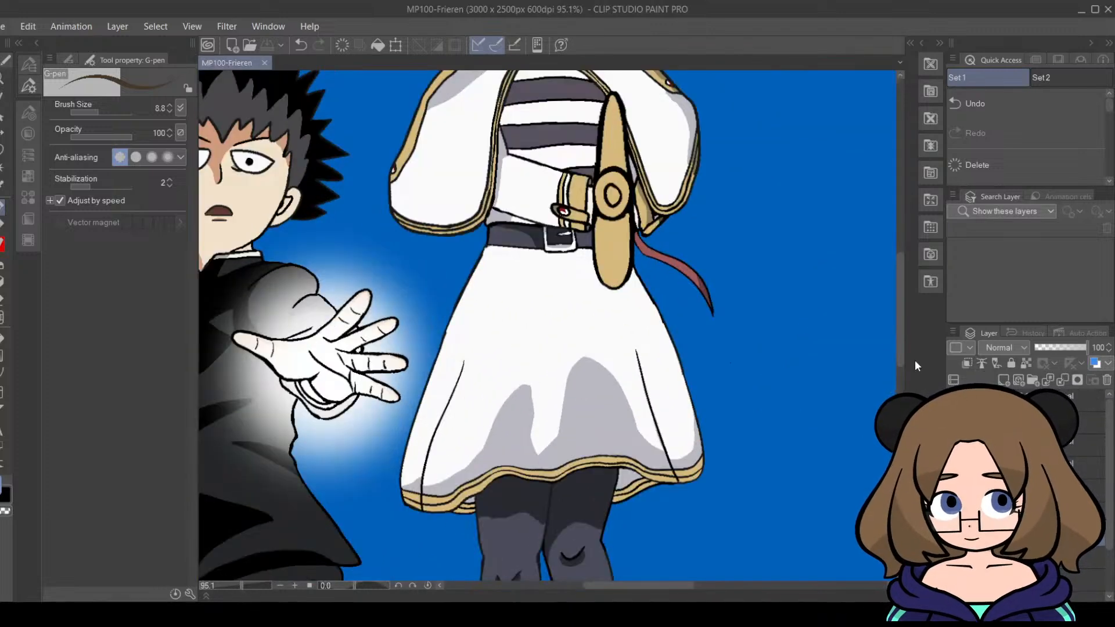
left_click_drag(902, 363, 898, 336)
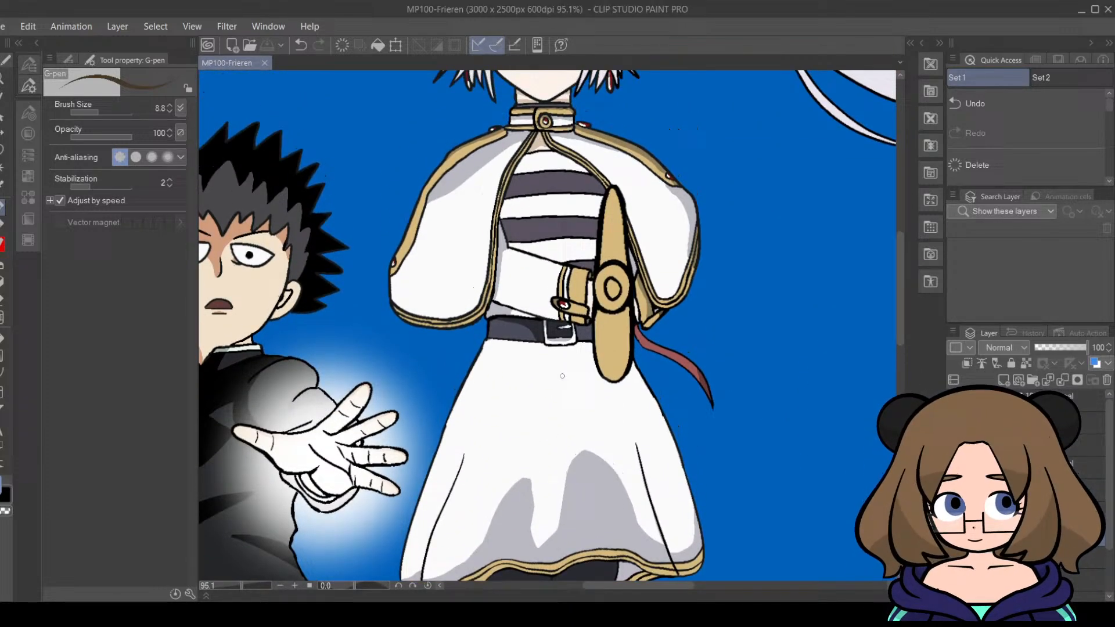
left_click(7, 191)
left_click(3, 205)
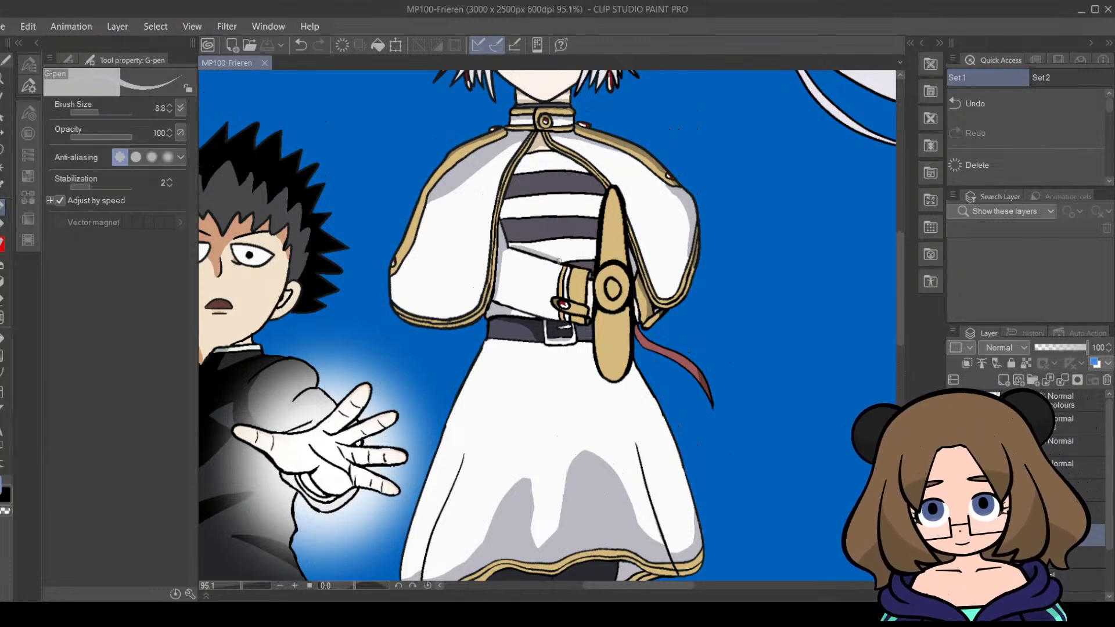
left_click(563, 262)
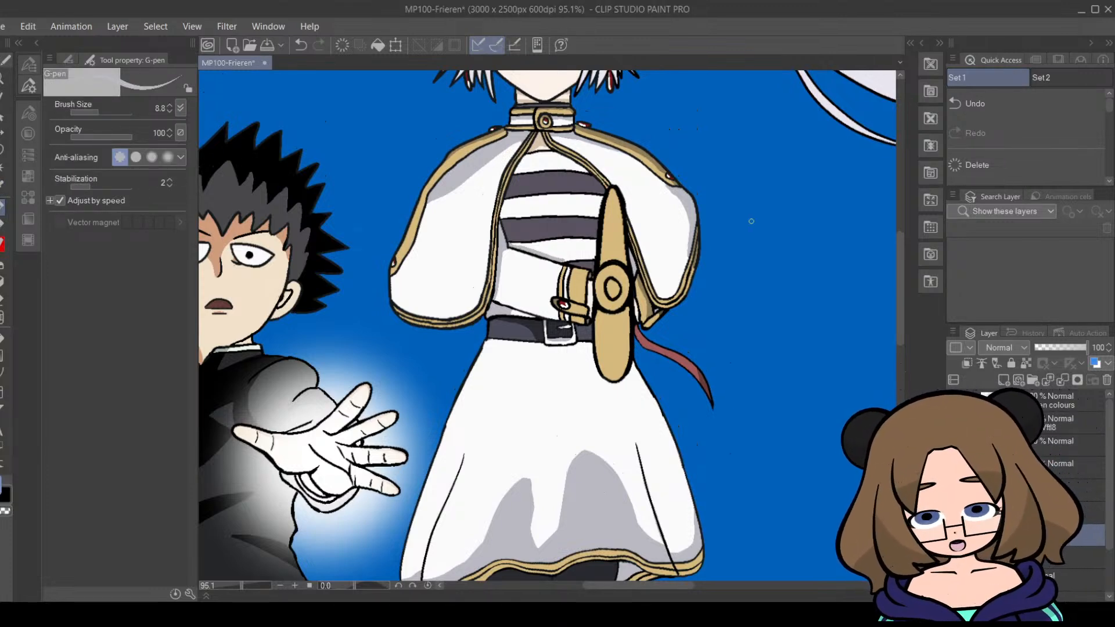
key("ctrl+z")
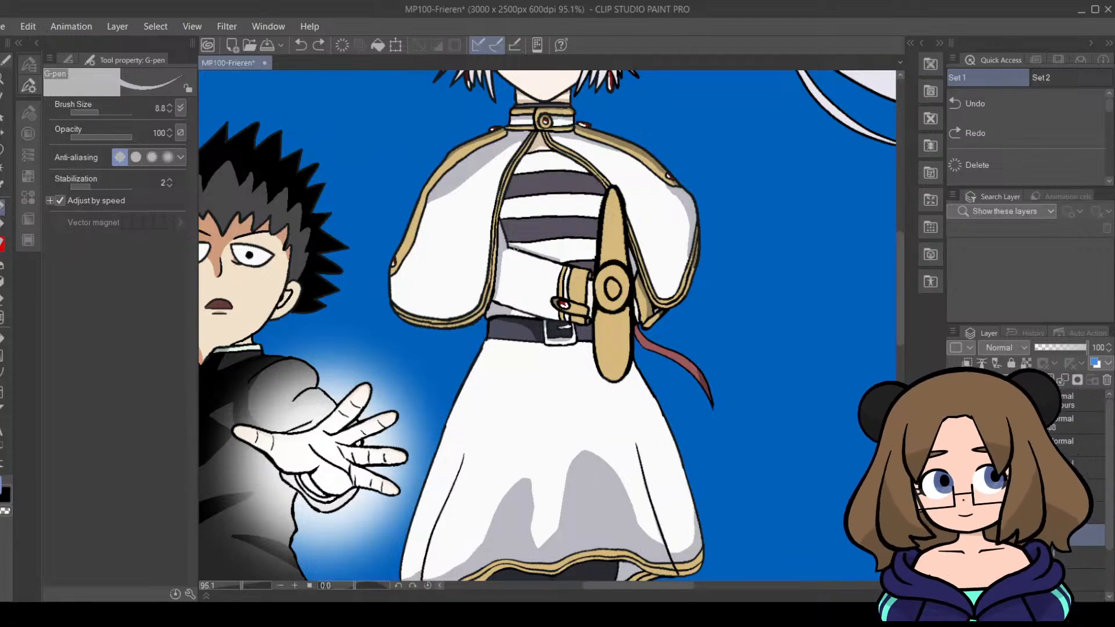
left_click_drag(556, 261, 569, 266)
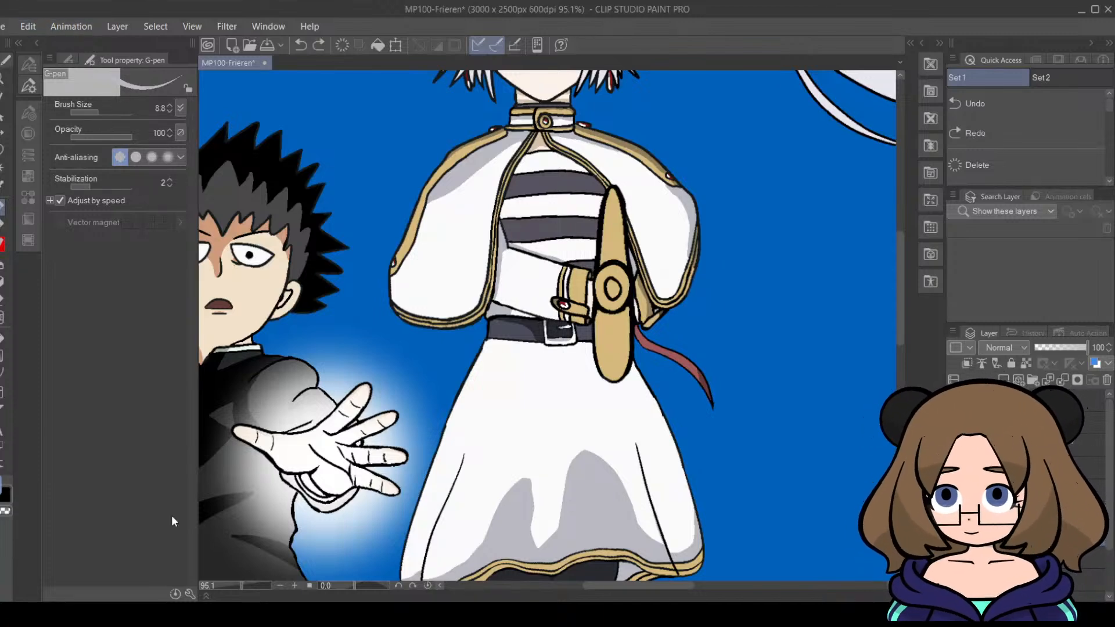
Step: Add a darker shadow to the inner end of the shirt's lower dark stripe, where it meets the sleeve and cape
left_click_drag(235, 583, 249, 585)
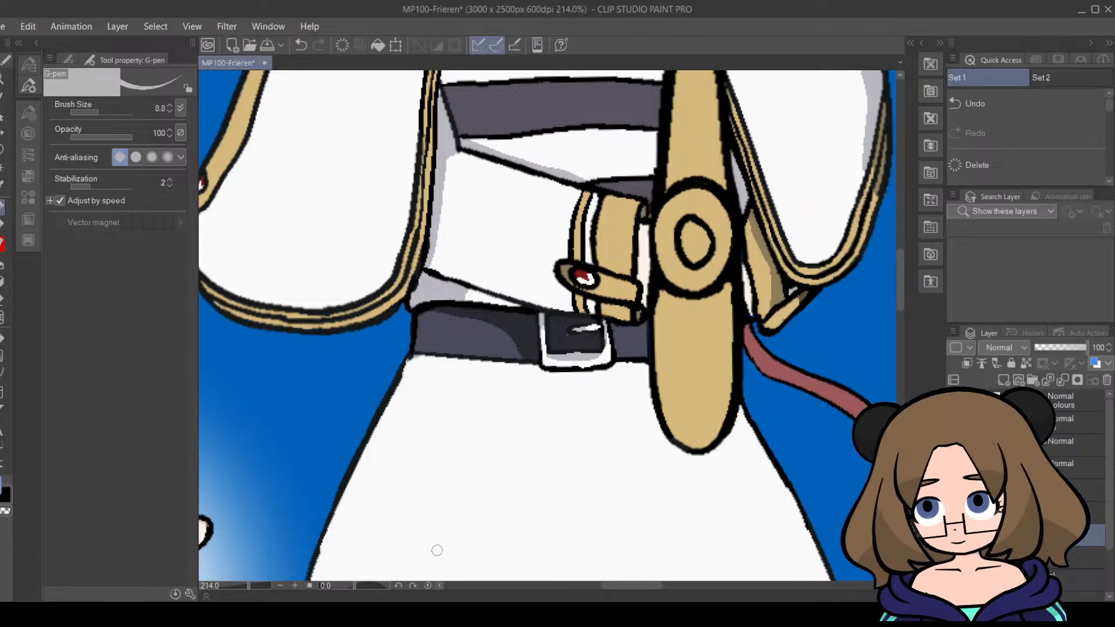
left_click_drag(249, 584, 259, 588)
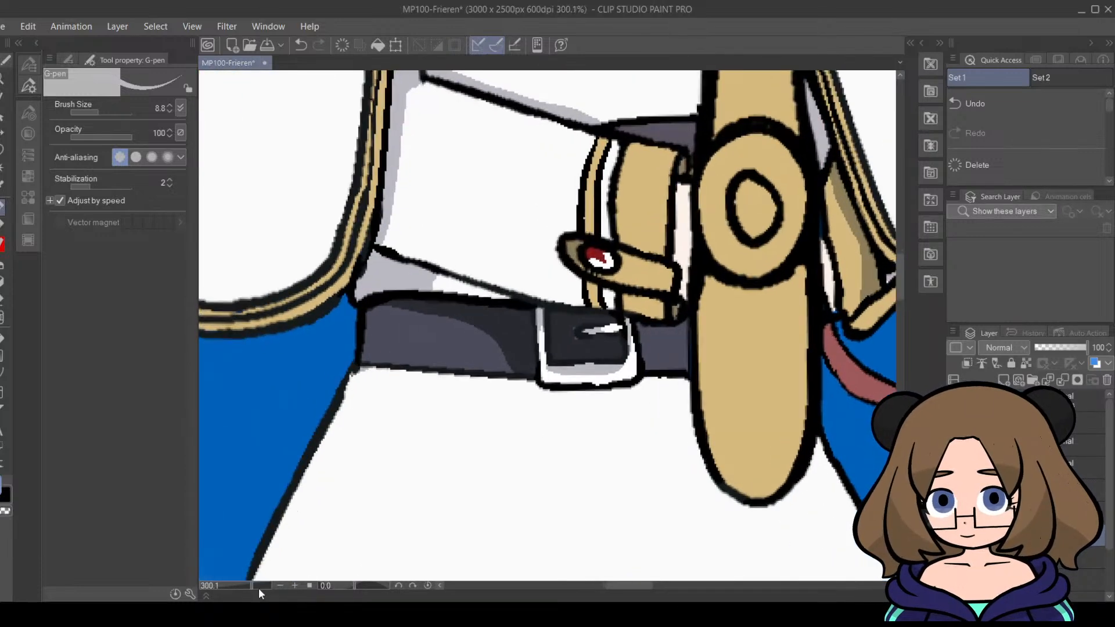
left_click_drag(902, 315, 902, 278)
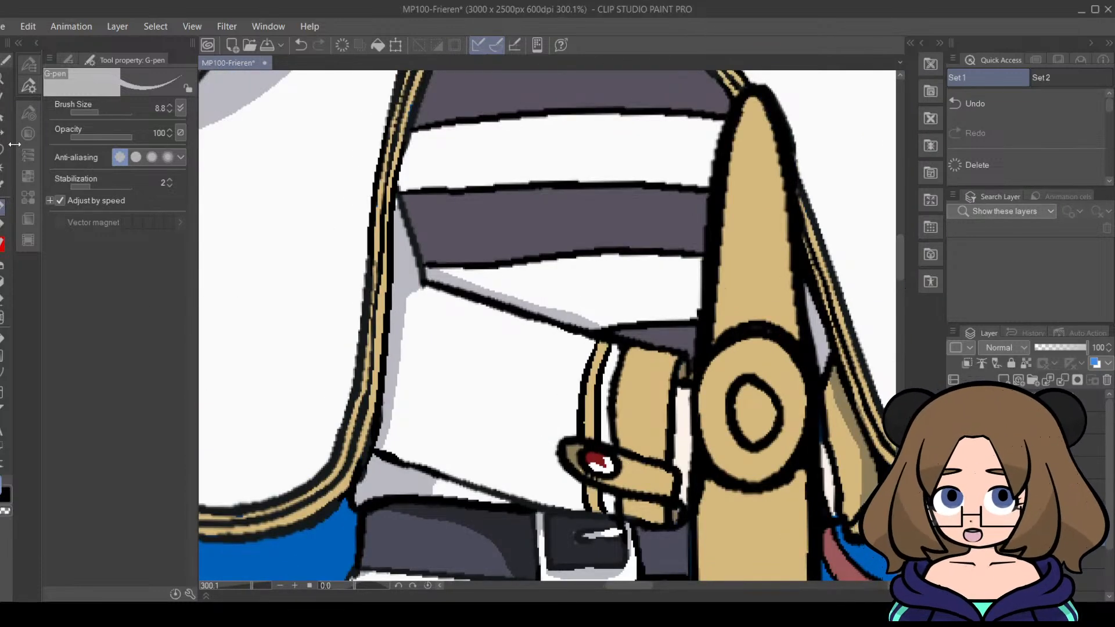
left_click(1, 193)
left_click(4, 205)
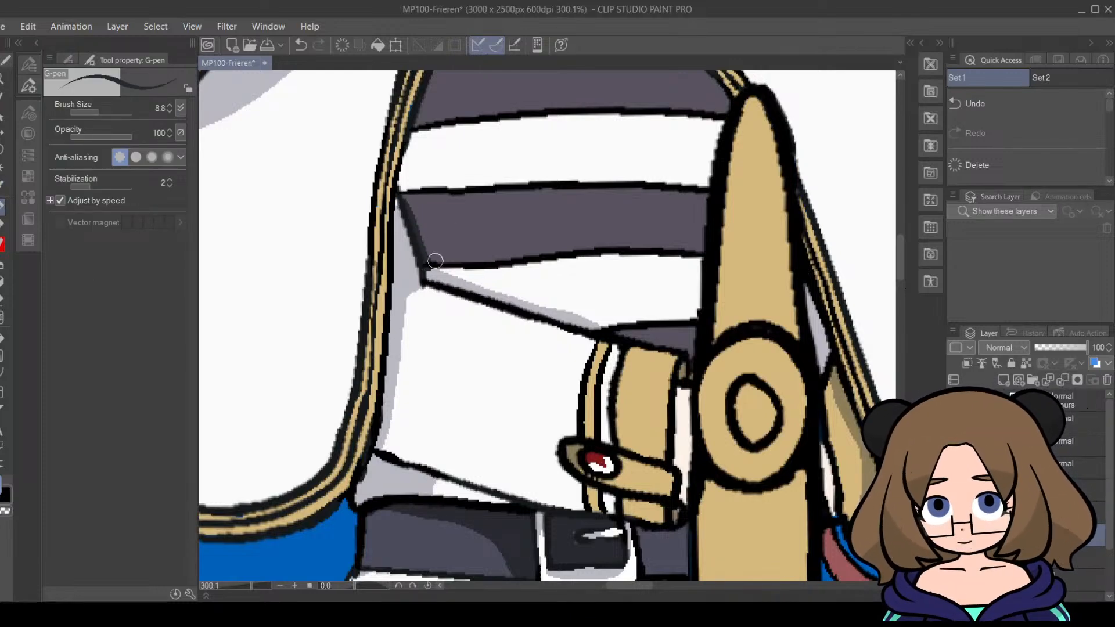
key("ctrl+z")
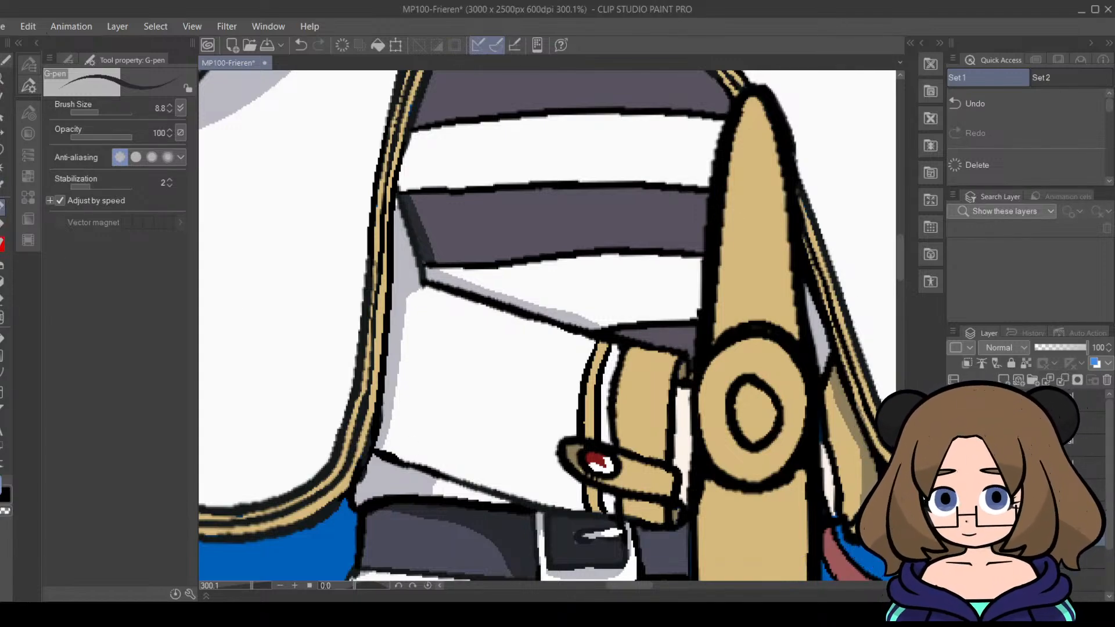
Step: Save the drawing with the shirt shadows and check it against both whole figures
left_click_drag(266, 585, 235, 585)
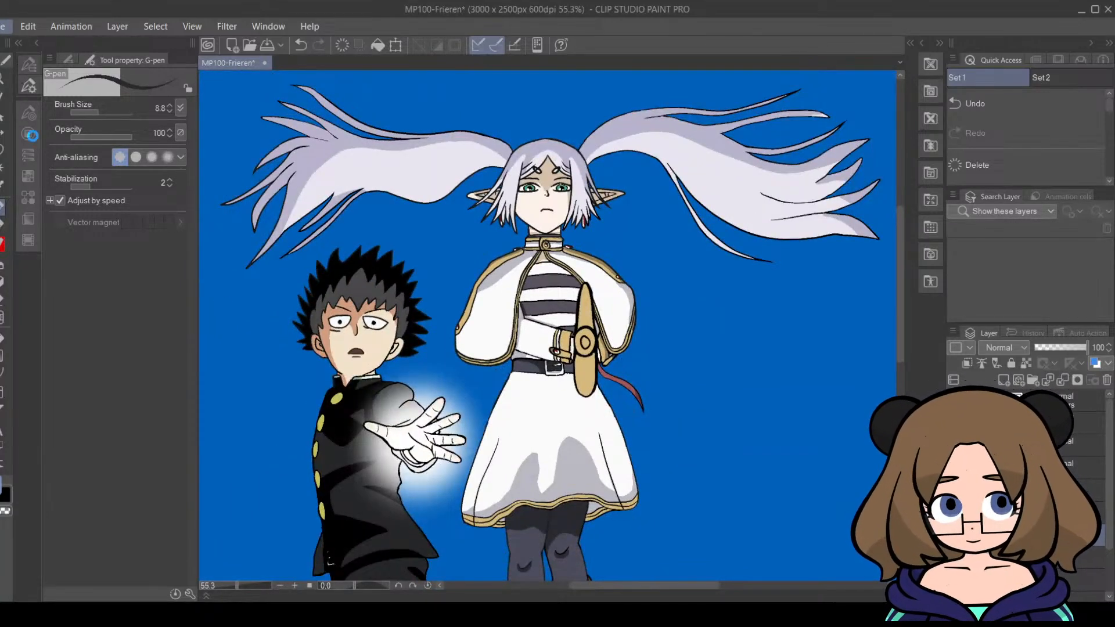
key("ctrl+s")
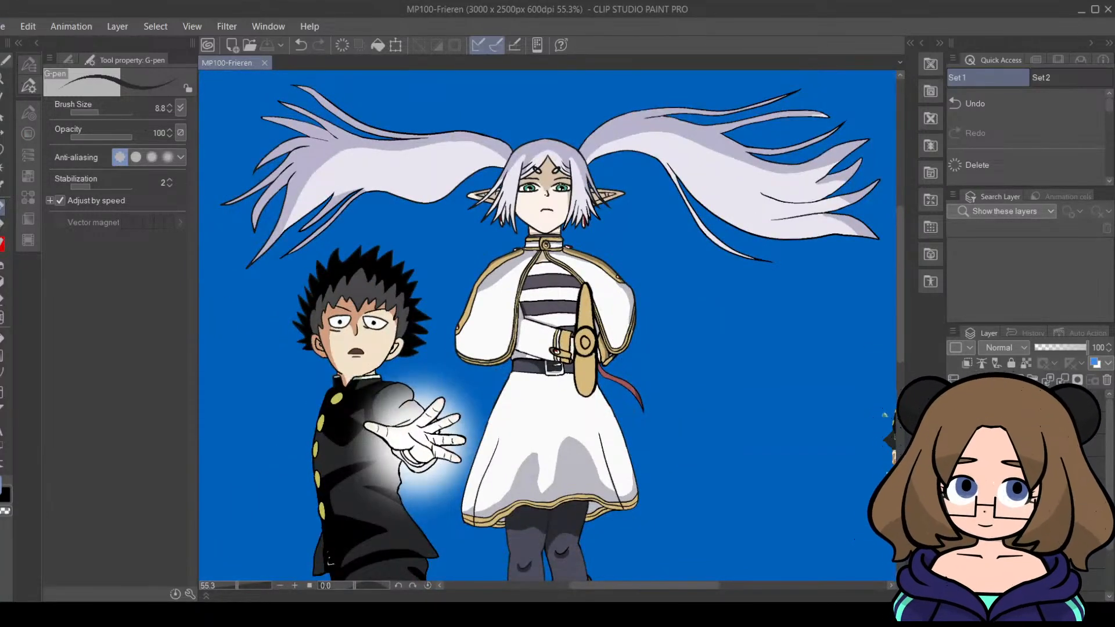
mouse_move(901, 305)
left_mouse_down()
mouse_move(898, 381)
mouse_move(884, 317)
left_mouse_up()
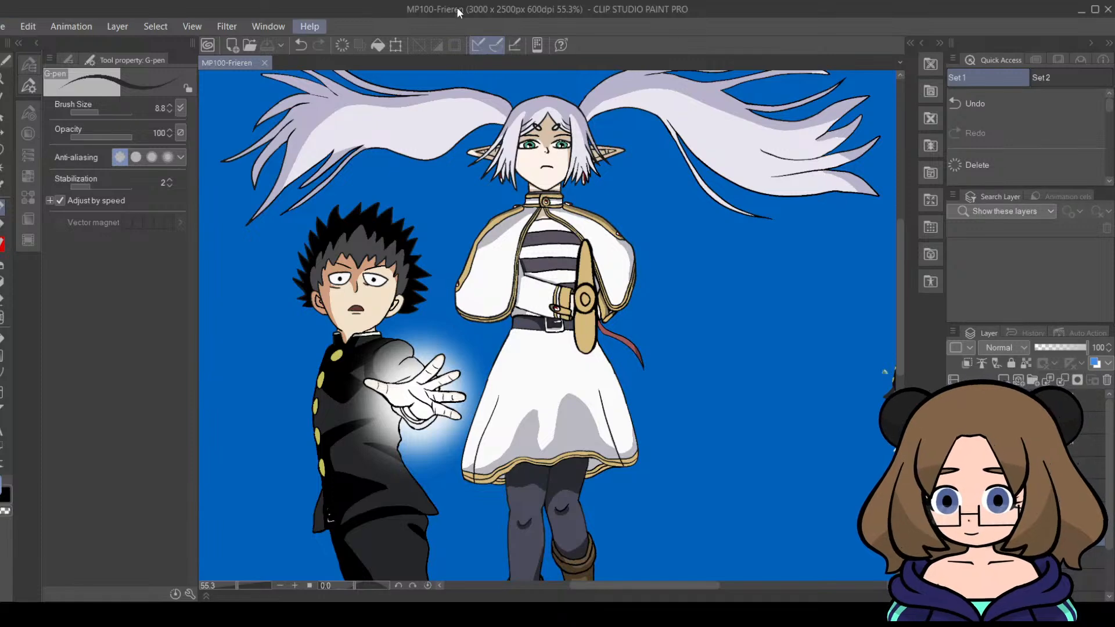
left_click_drag(239, 588, 232, 584)
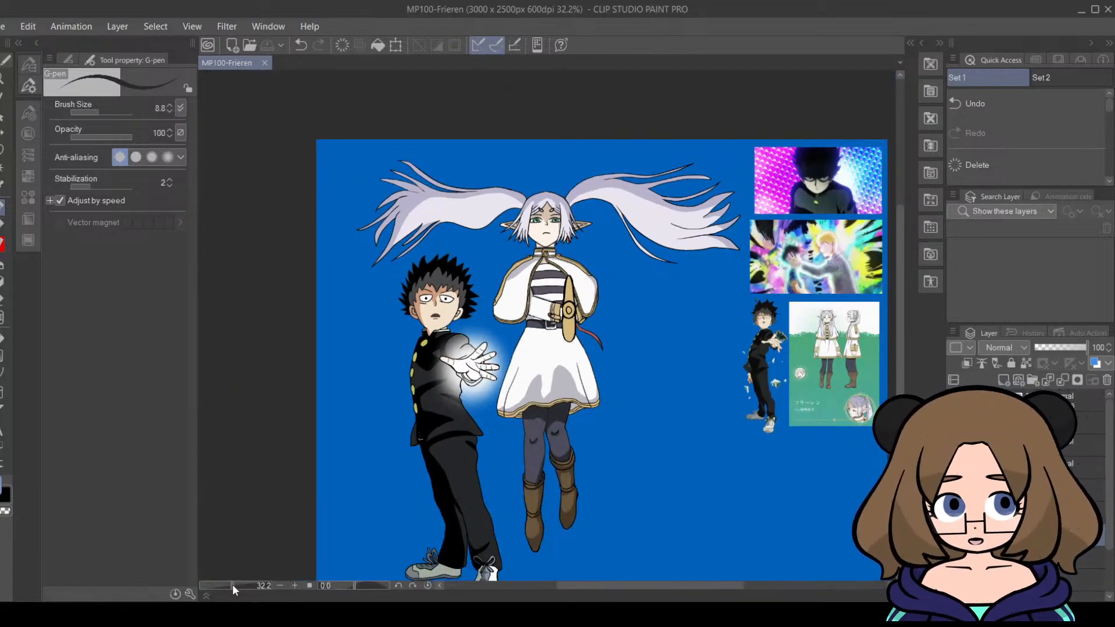
Step: Hide the boy's full-body, Frieren character sheet and pink-and-blue portrait reference images, keeping the colourful two-character reference
left_click(954, 514)
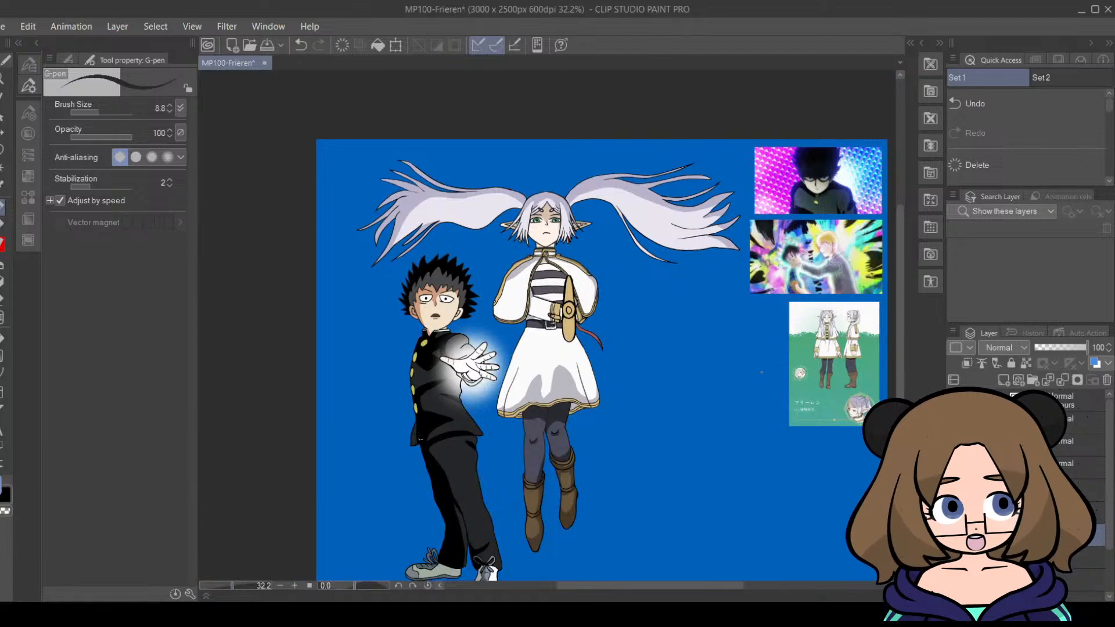
left_click(953, 535)
left_click(953, 535)
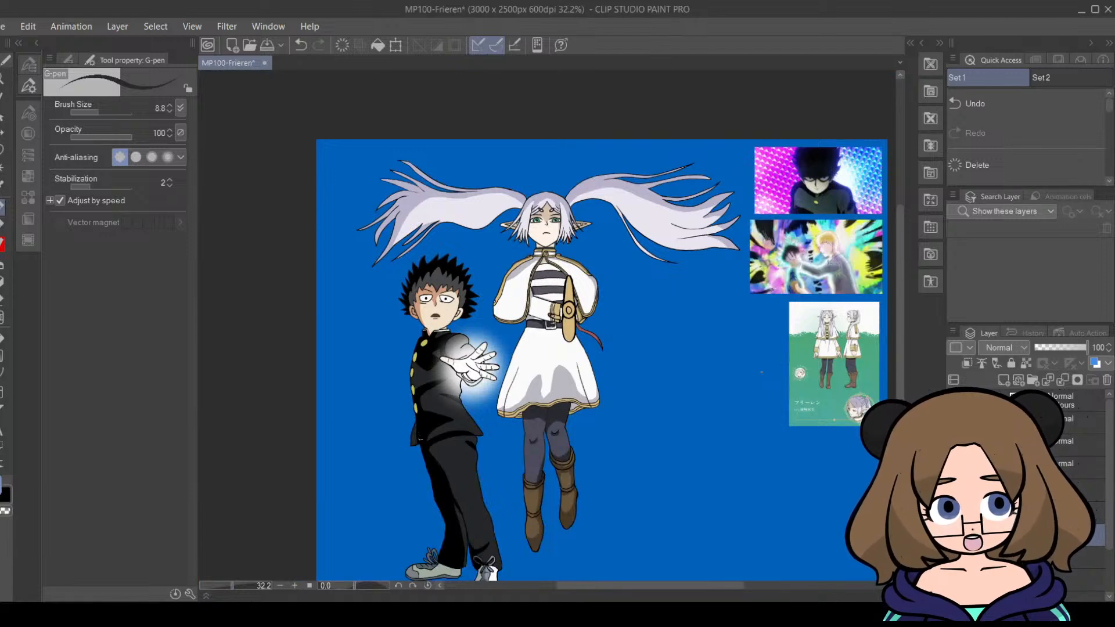
left_click(953, 557)
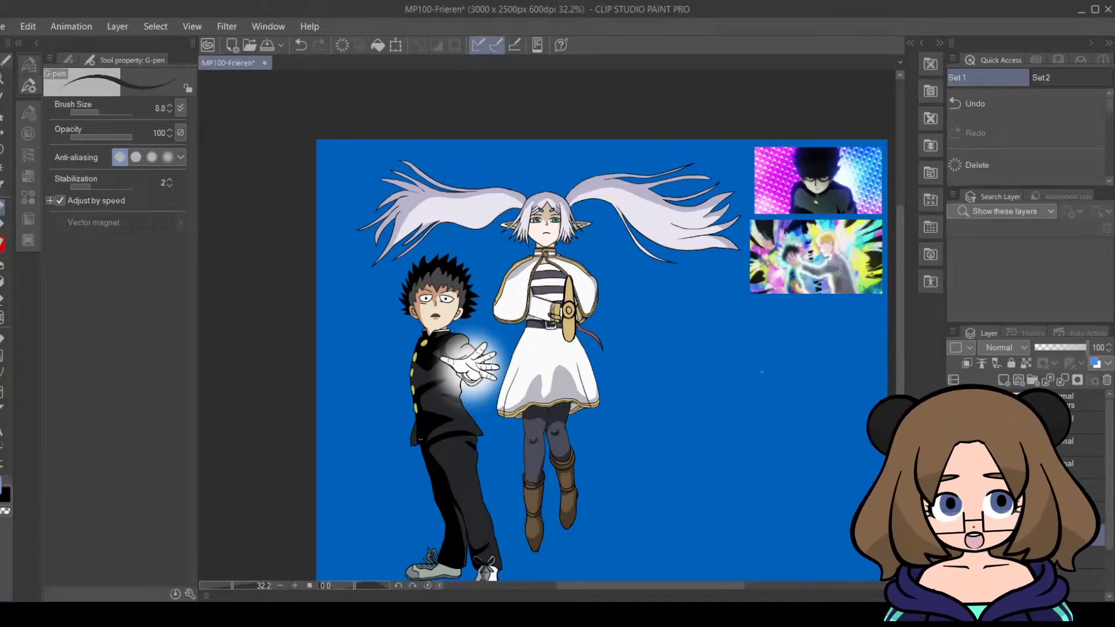
key("e")
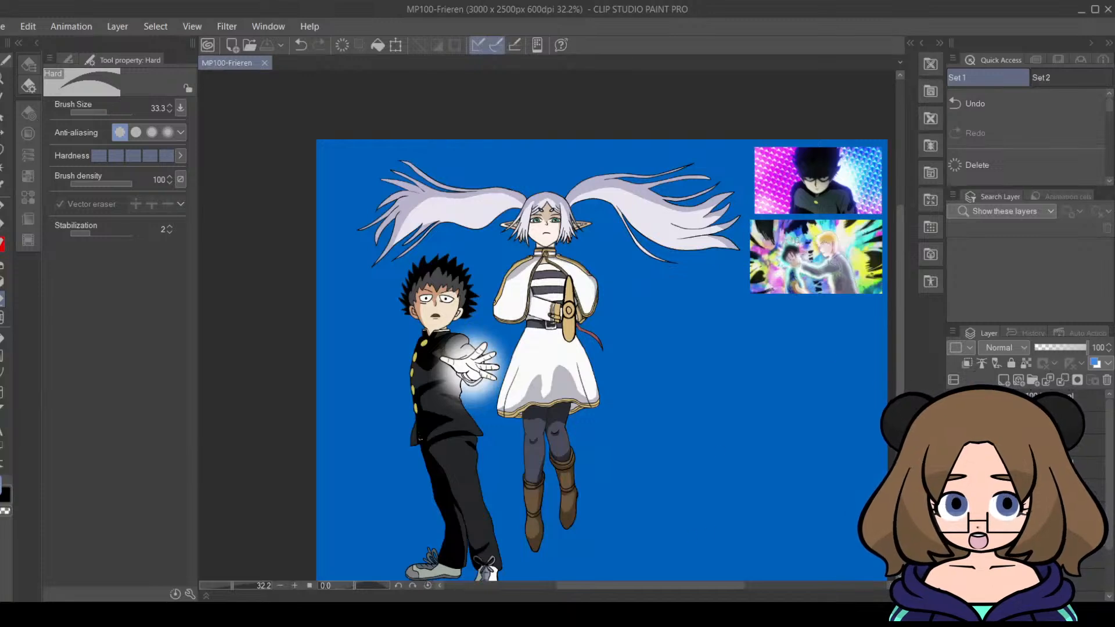
mouse_move(679, 589)
left_mouse_down()
mouse_move(691, 591)
mouse_move(682, 589)
left_mouse_up()
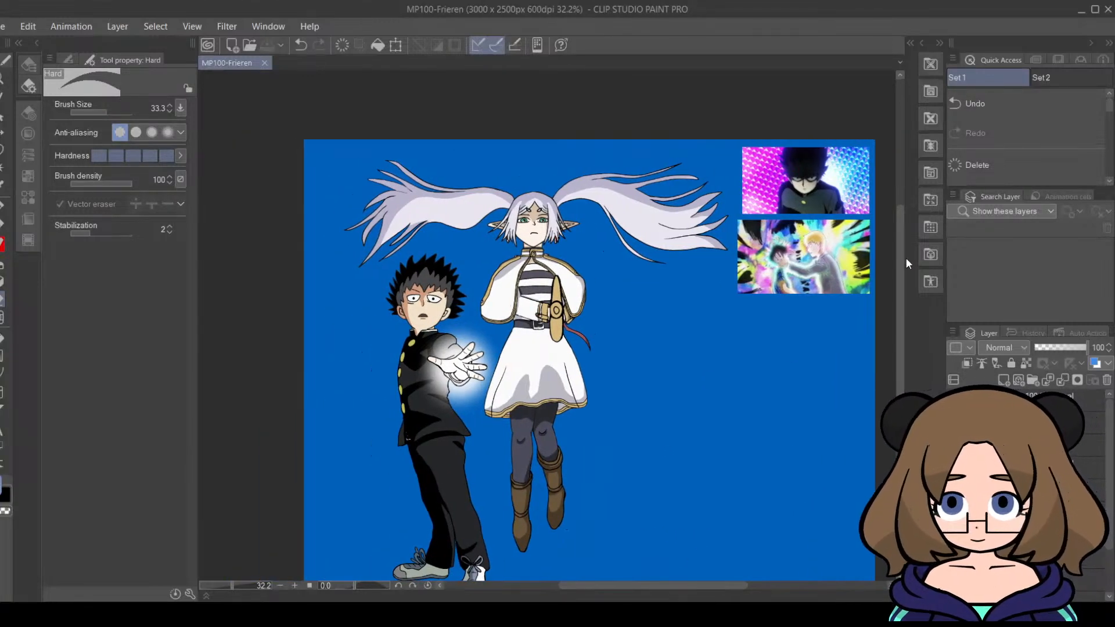
left_click_drag(900, 262, 899, 295)
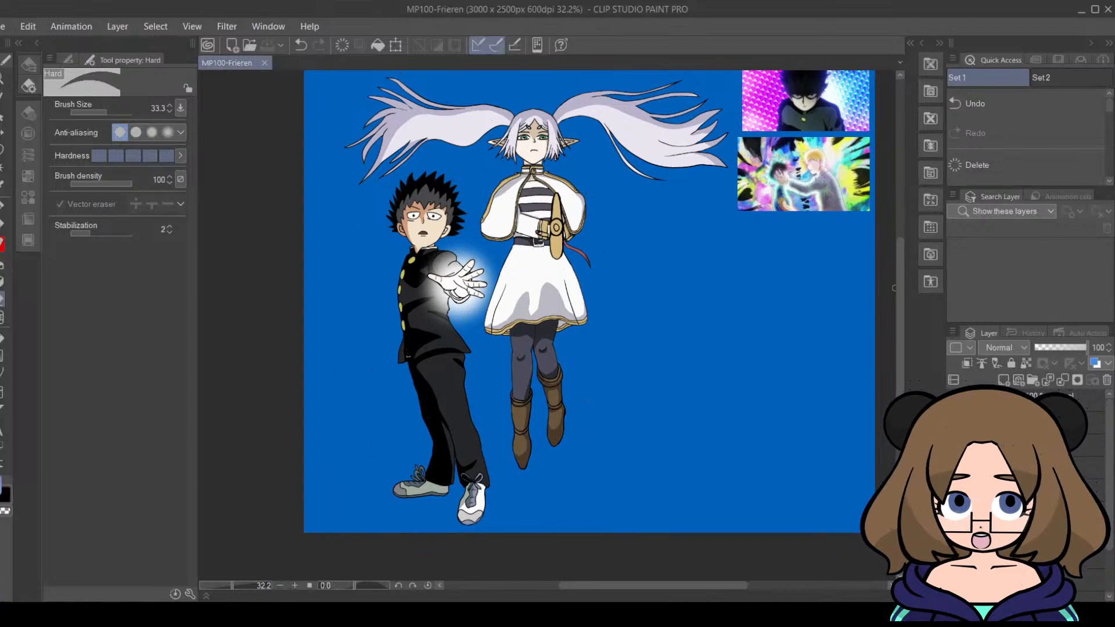
key("Delete")
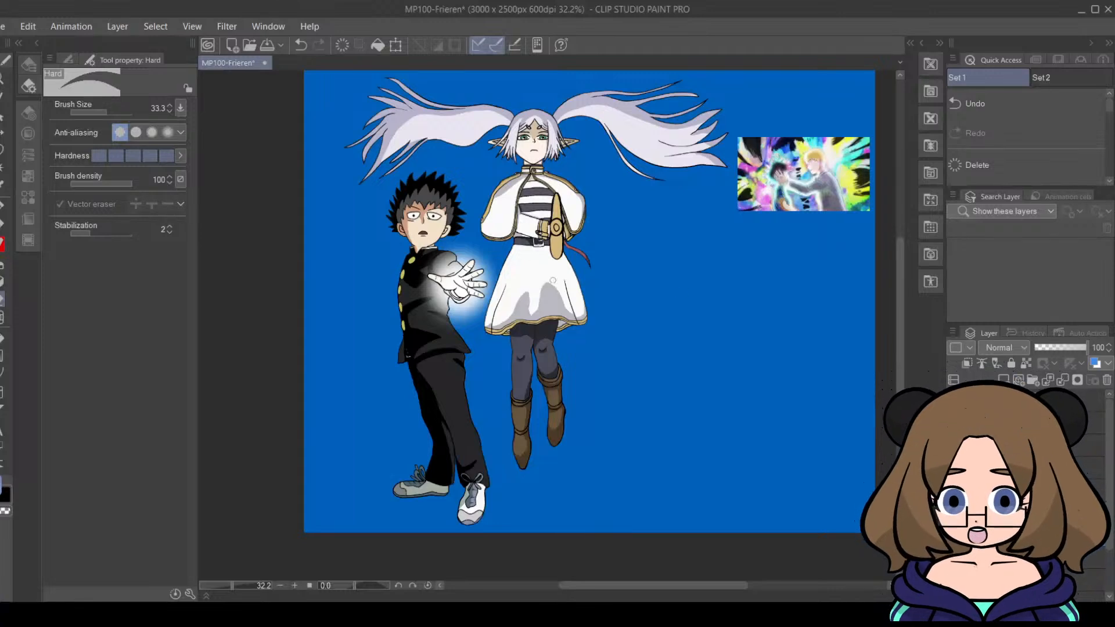
Step: Compare the boy's outstretched hand with its white glow hidden and shown, and save the drawing with the glow visible
left_click(954, 441)
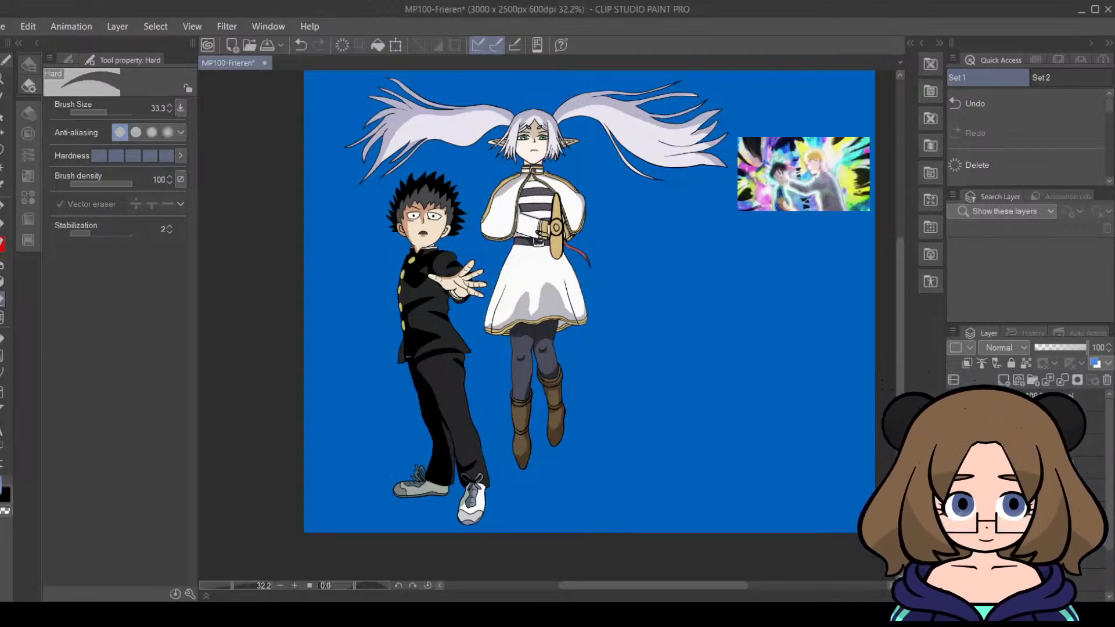
left_click(954, 441)
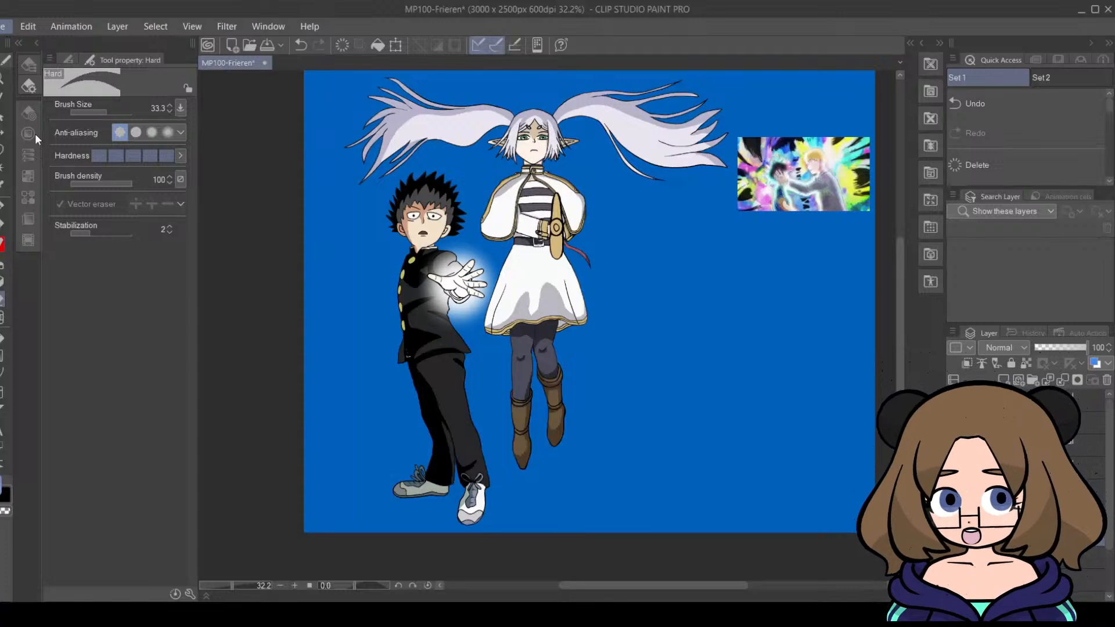
key("ctrl+s")
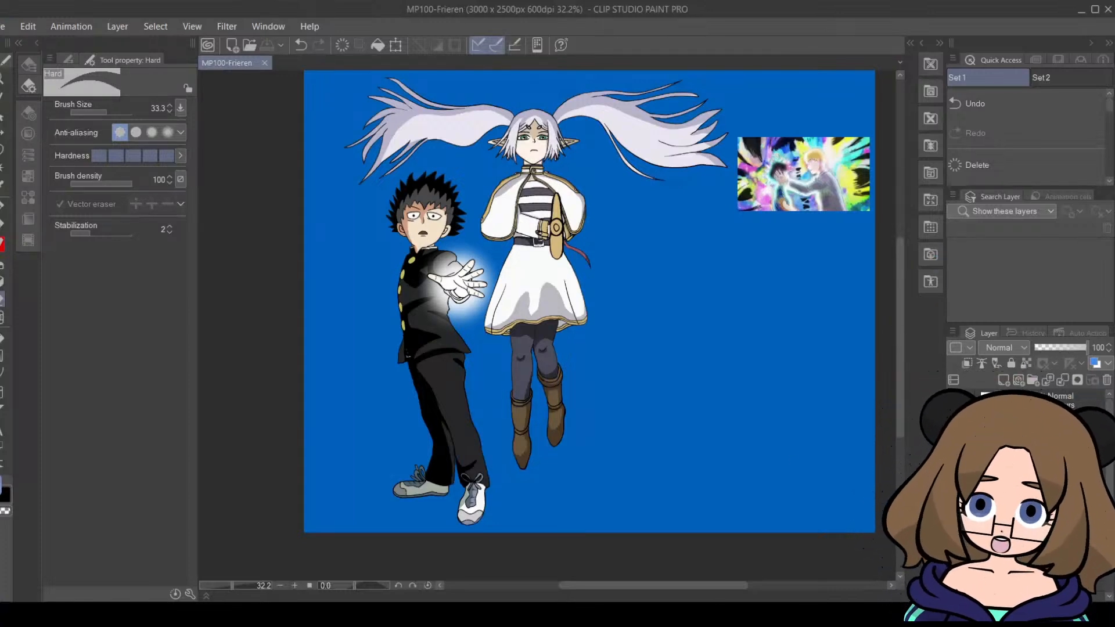
key("alt+Tab")
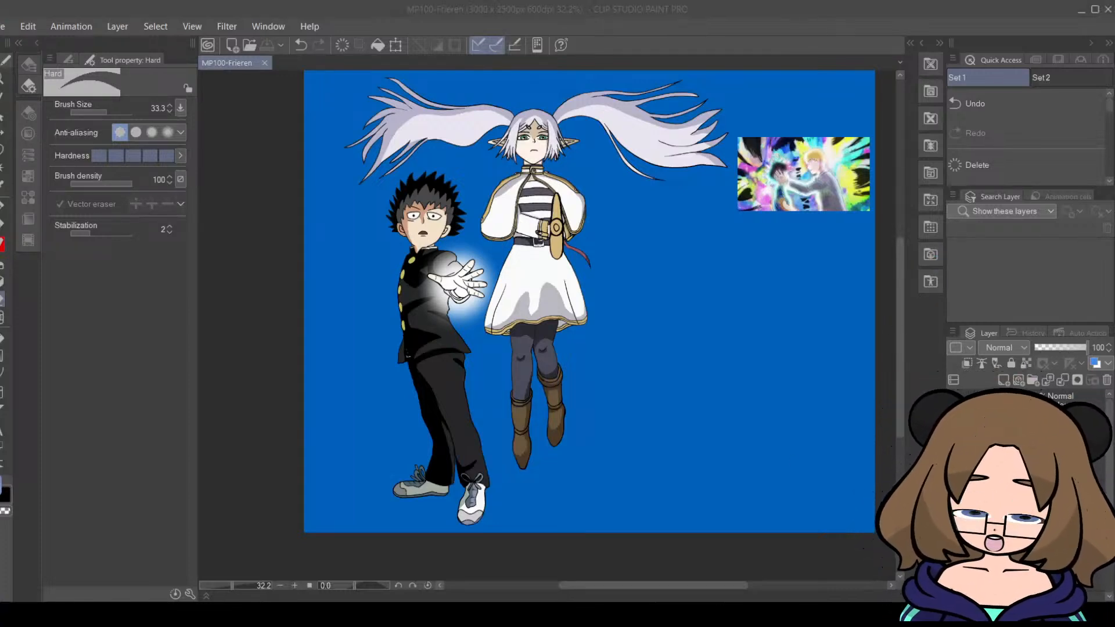